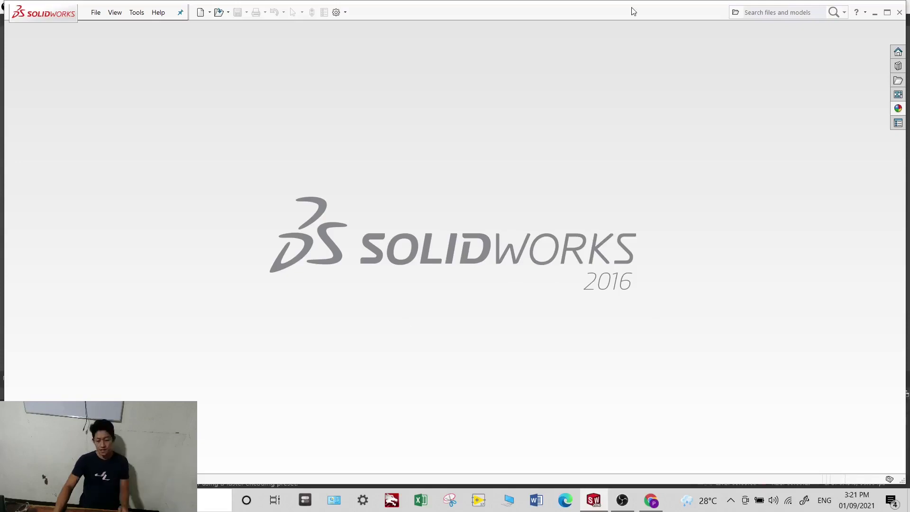
Step: Maximize the SOLIDWORKS start window, then open and close the File menu without choosing anything
{"action": "left_click", "coordinate": [886, 11]}
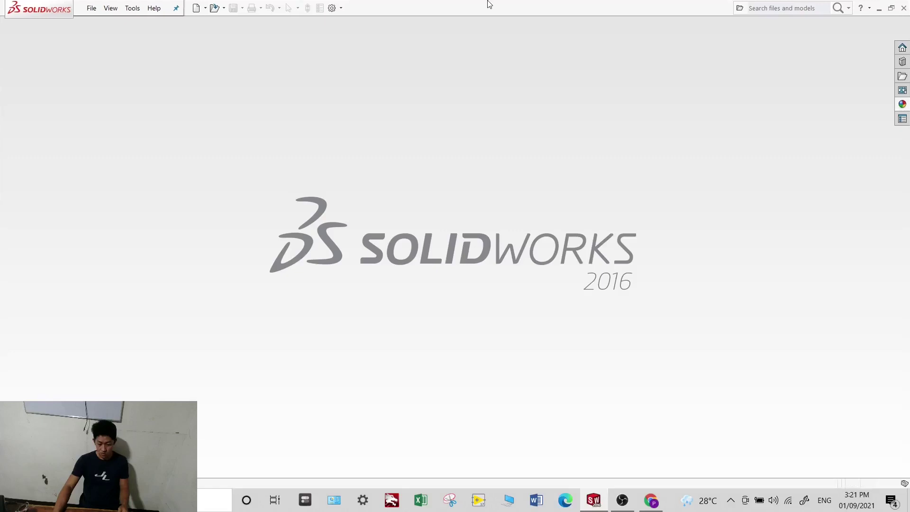
{"action": "left_click", "coordinate": [92, 10]}
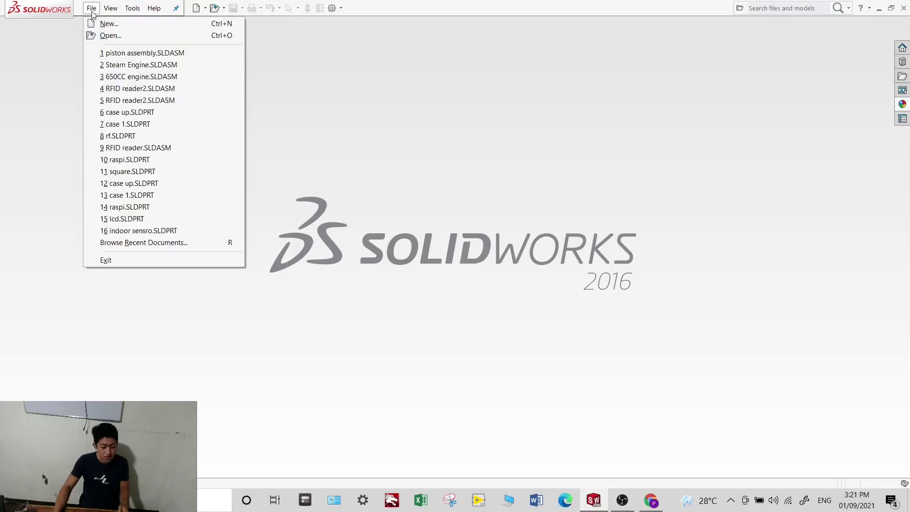
{"action": "left_click", "coordinate": [336, 51]}
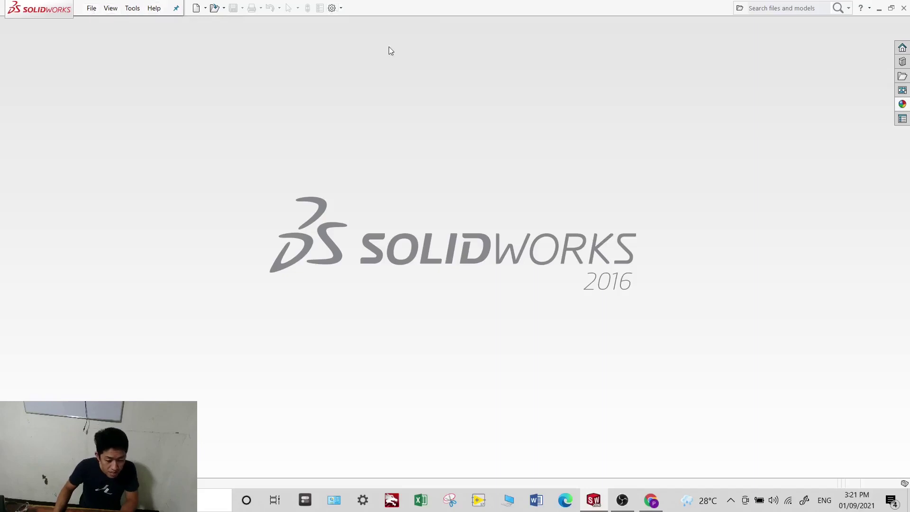
{"action": "left_click", "coordinate": [341, 13]}
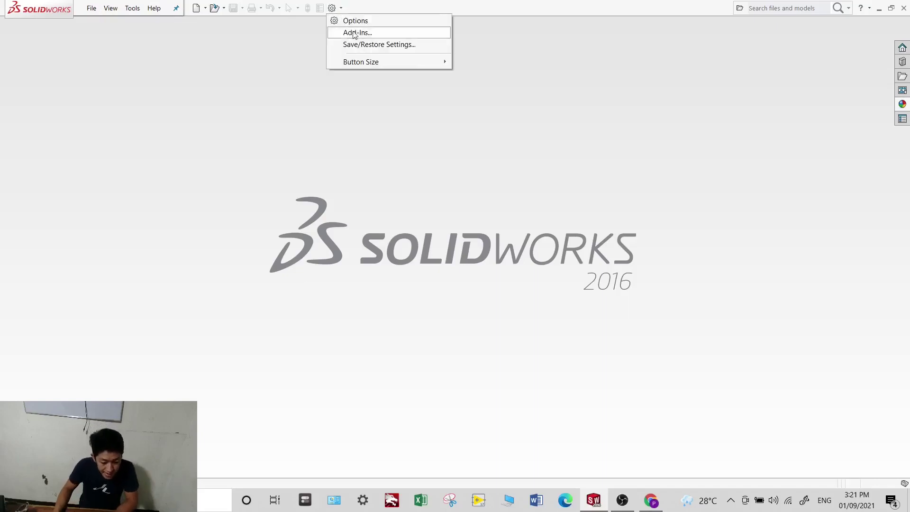
{"action": "left_click", "coordinate": [353, 33]}
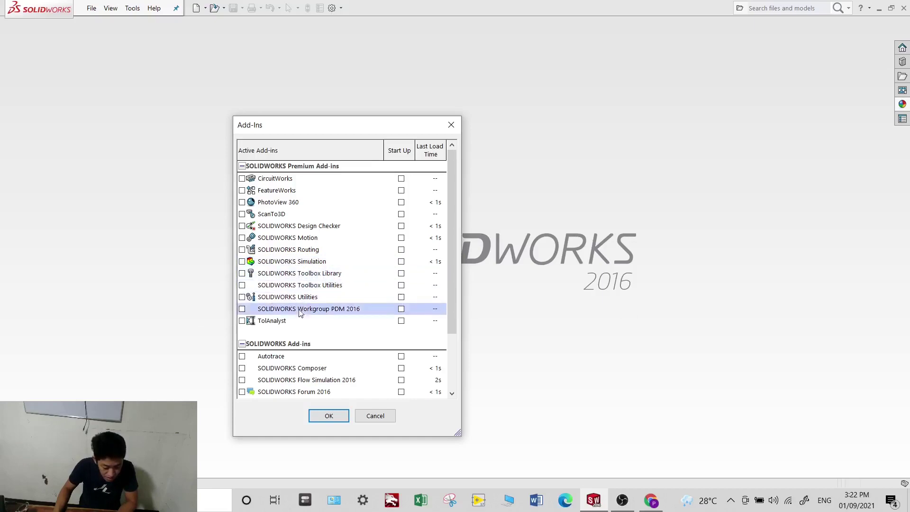
{"action": "scroll", "coordinate": [311, 319], "scroll_direction": "down", "scroll_amount": 1}
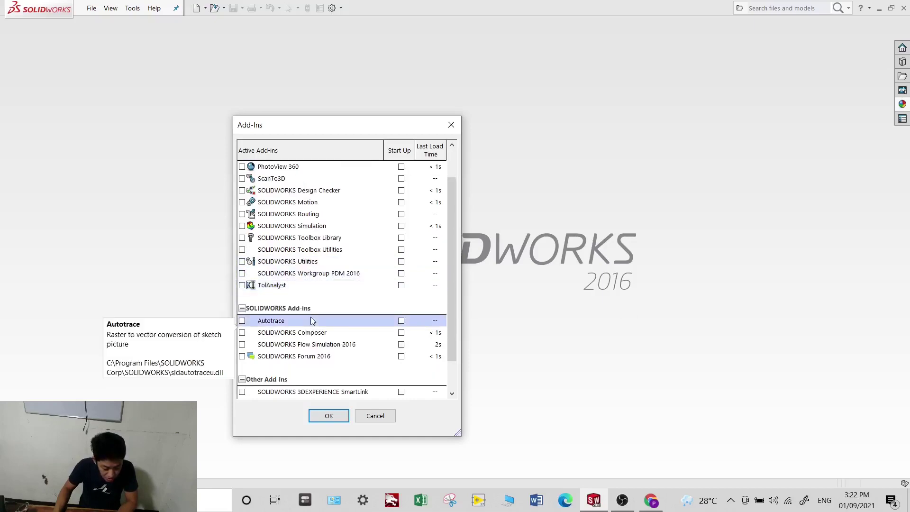
{"action": "scroll", "coordinate": [294, 315], "scroll_direction": "down", "scroll_amount": 1}
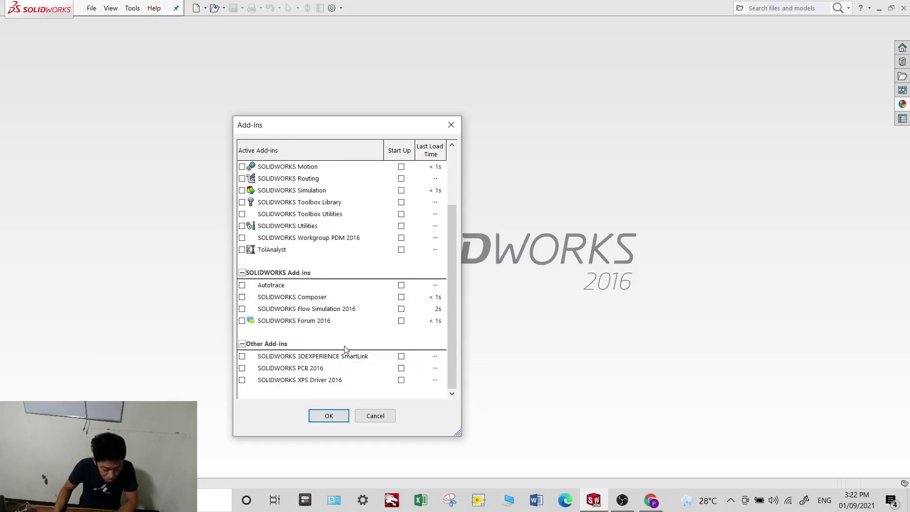
{"action": "left_click", "coordinate": [451, 126]}
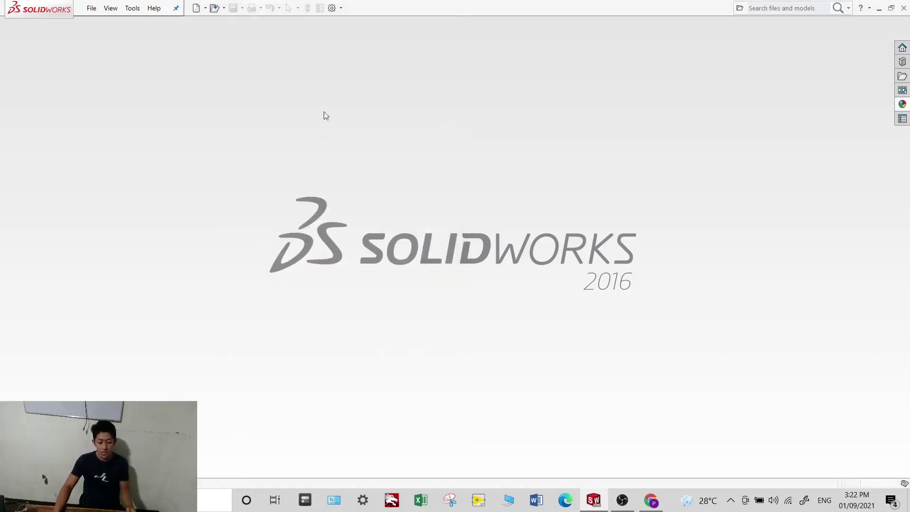
Step: Start a new document from the File menu, continuing past the low-memory warning
{"action": "left_click", "coordinate": [90, 9]}
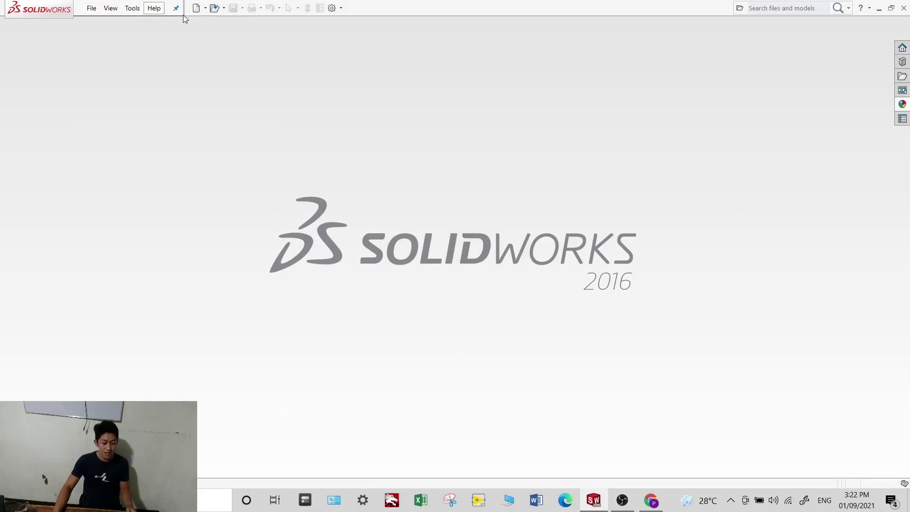
{"action": "left_click", "coordinate": [154, 8]}
{"action": "left_click", "coordinate": [91, 8]}
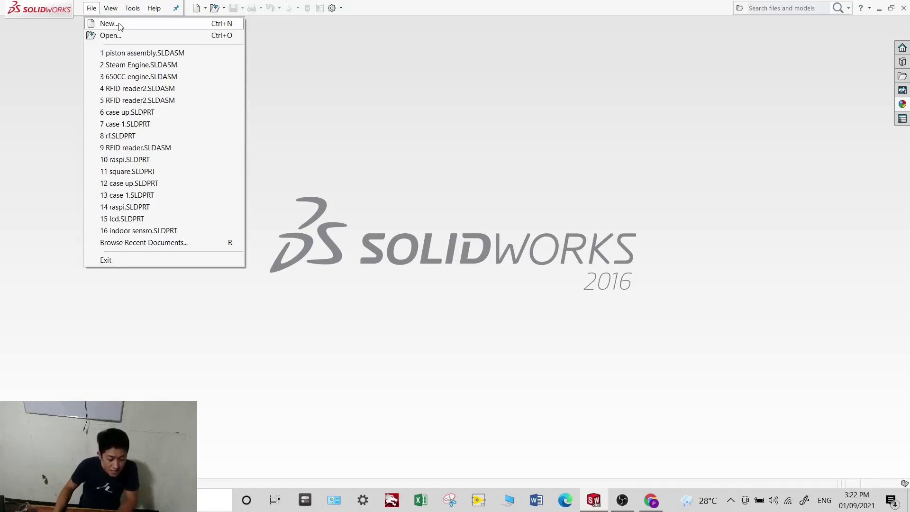
{"action": "left_click", "coordinate": [118, 25]}
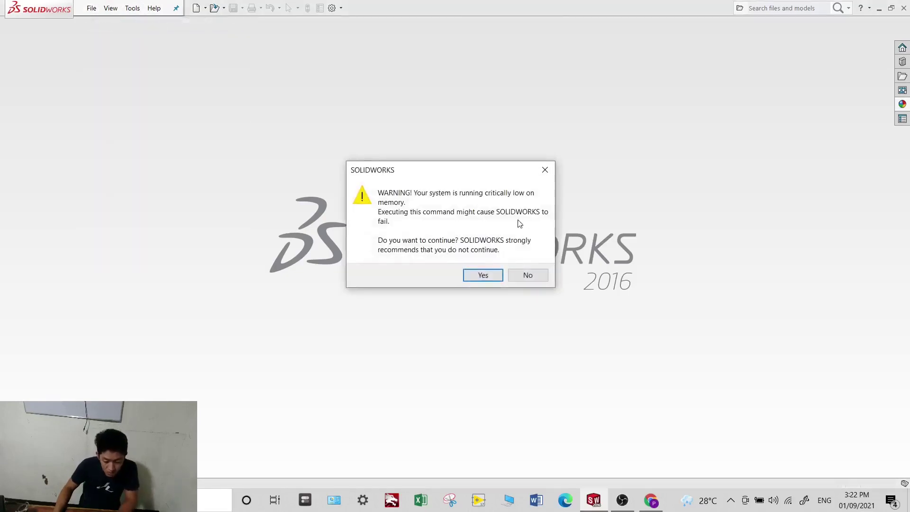
{"action": "left_click", "coordinate": [489, 276]}
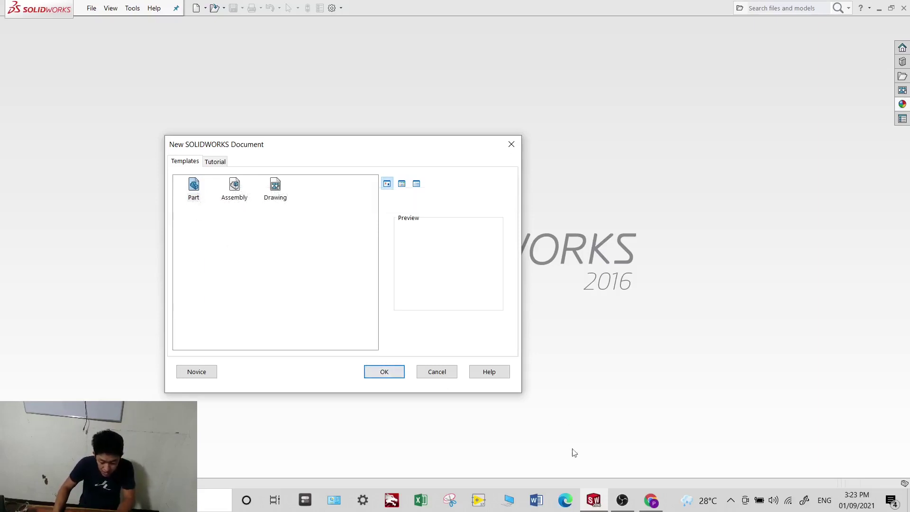
Step: Check the mug reference photo in Chrome, then create a new Part document
{"action": "left_click", "coordinate": [647, 506]}
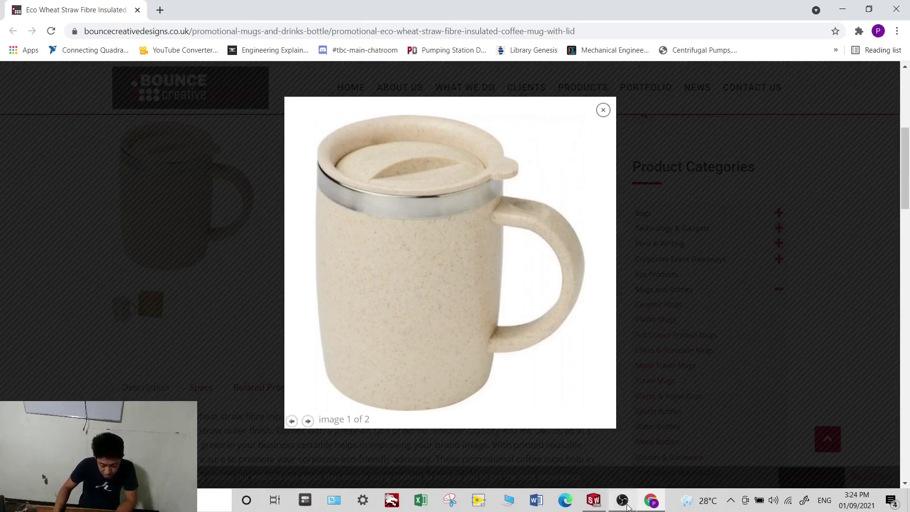
{"action": "mouse_move", "coordinate": [592, 501]}
{"action": "left_click", "coordinate": [575, 428]}
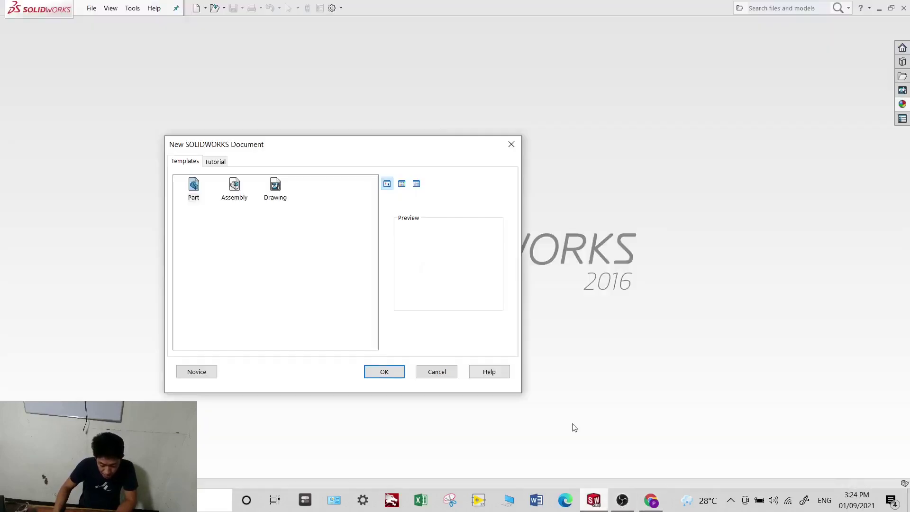
{"action": "left_click", "coordinate": [368, 376]}
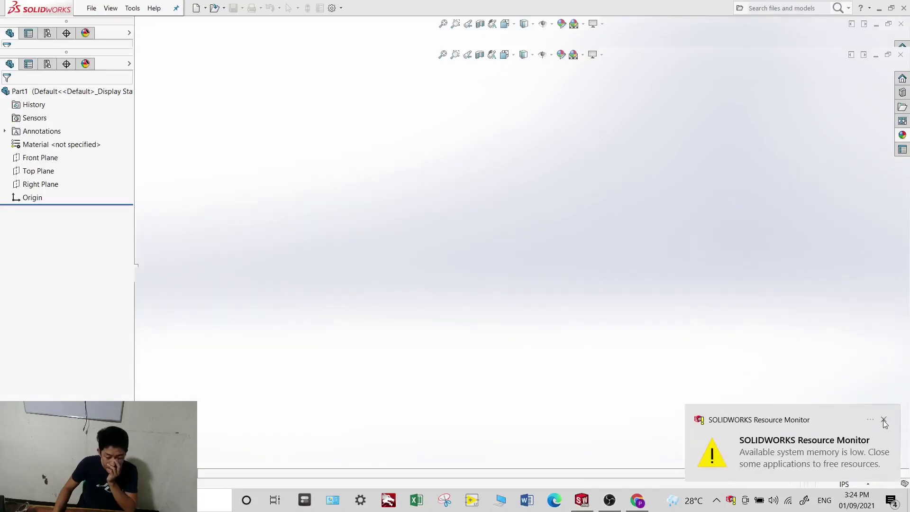
Step: Dismiss the low-memory notification and briefly view the mug photo before returning to Part1
{"action": "left_click", "coordinate": [884, 421]}
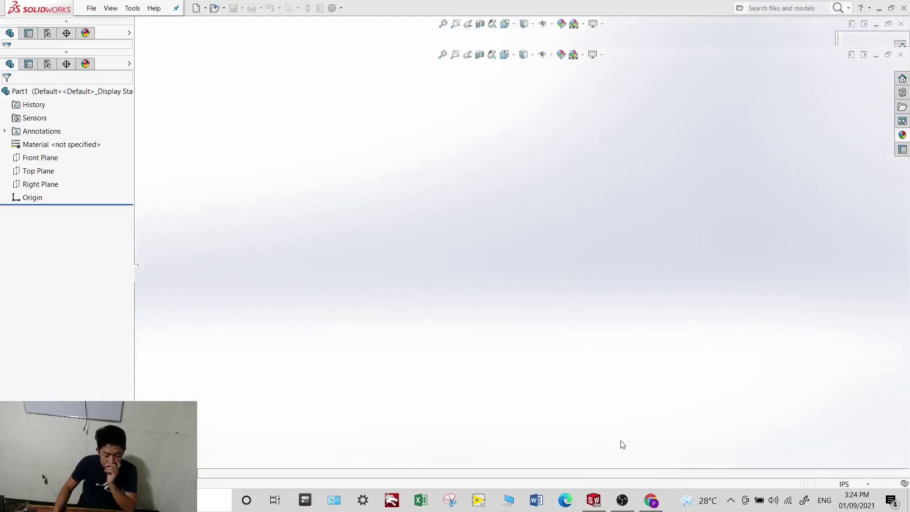
{"action": "left_click", "coordinate": [656, 505]}
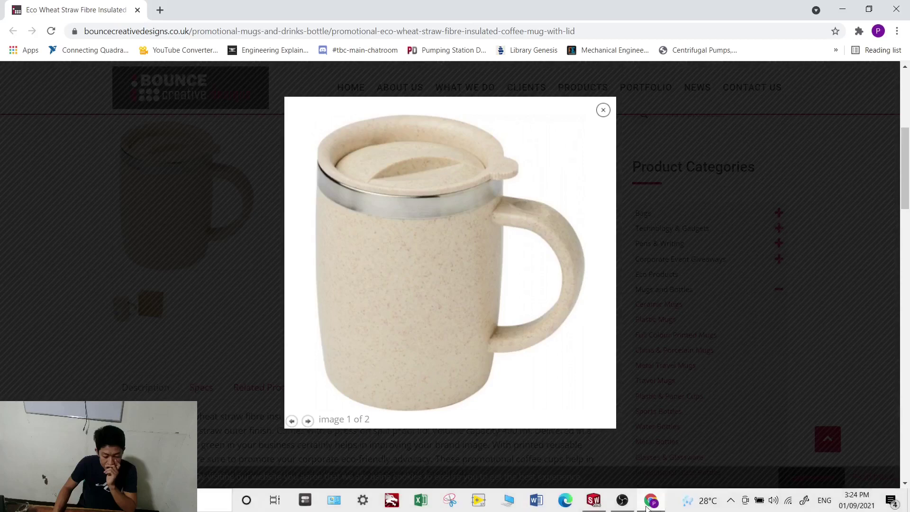
{"action": "left_click", "coordinate": [650, 505]}
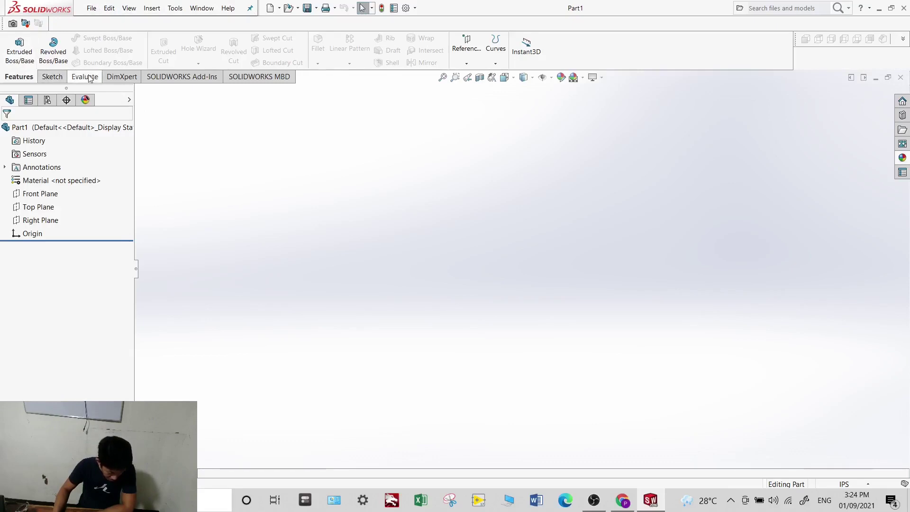
Step: Browse the Sketch, Evaluate and Features tool sets, ending on the Sketch tools
{"action": "left_click", "coordinate": [51, 77]}
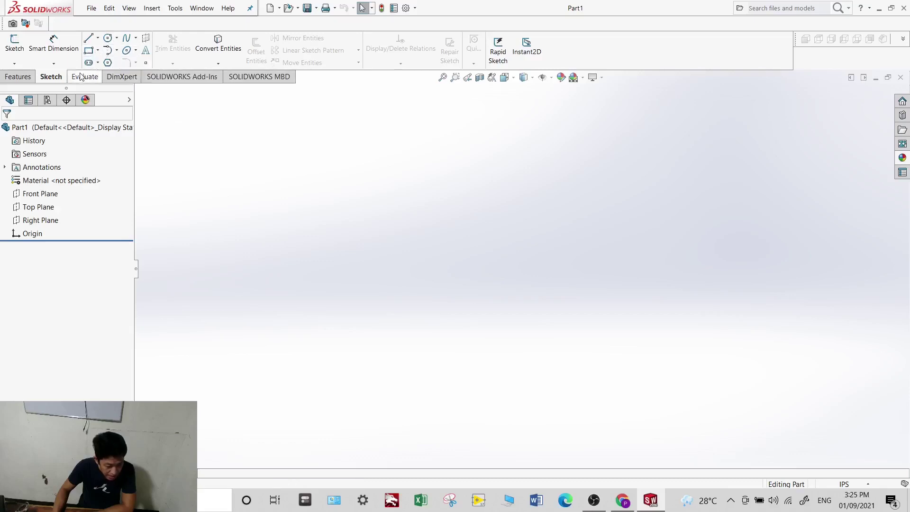
{"action": "left_click", "coordinate": [92, 80]}
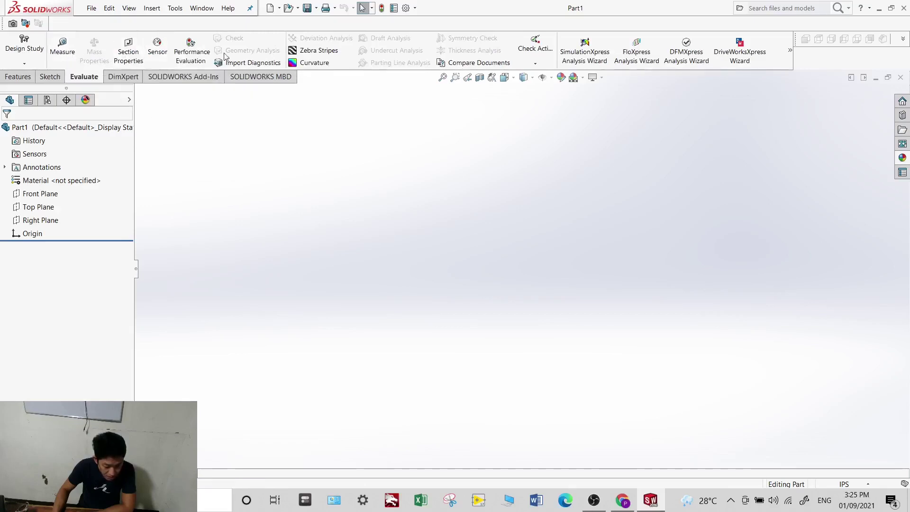
{"action": "left_click", "coordinate": [26, 77]}
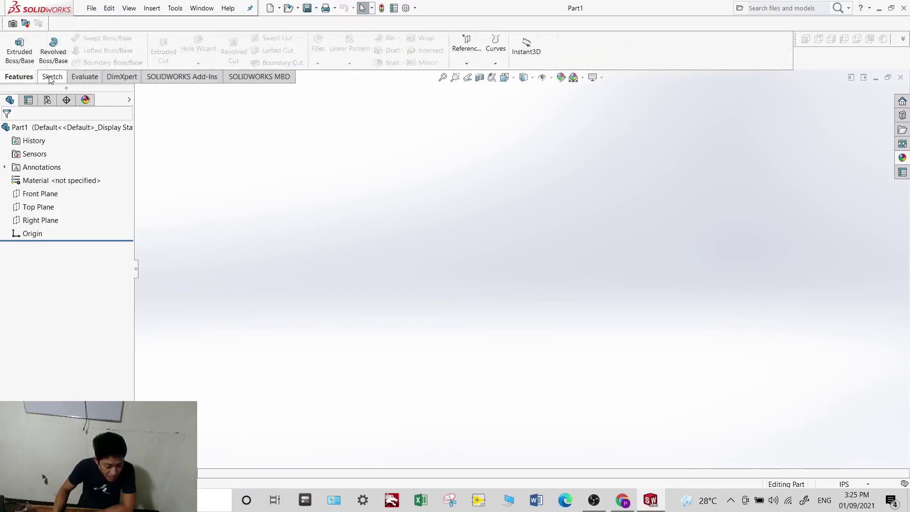
{"action": "left_click", "coordinate": [50, 77]}
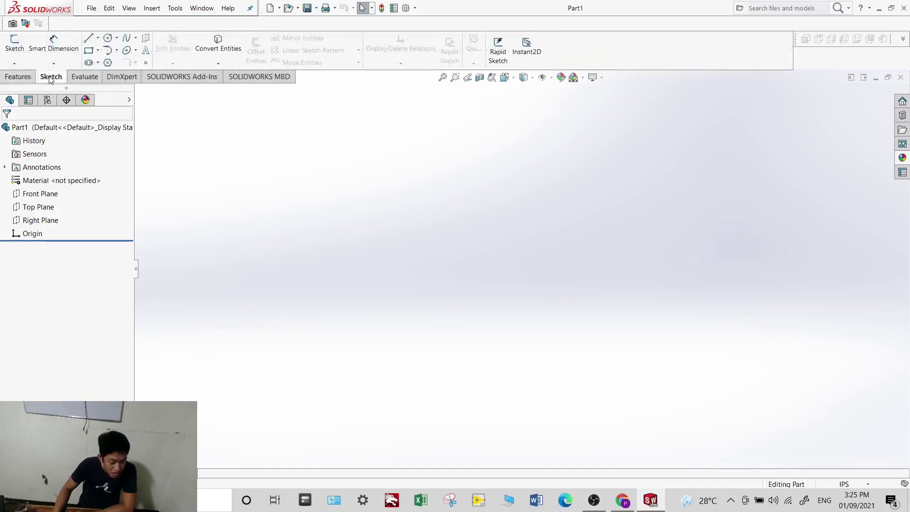
Step: Review the Front, Top and Right planes and the mug photo, then sketch on the Front Plane
{"action": "left_click", "coordinate": [49, 198]}
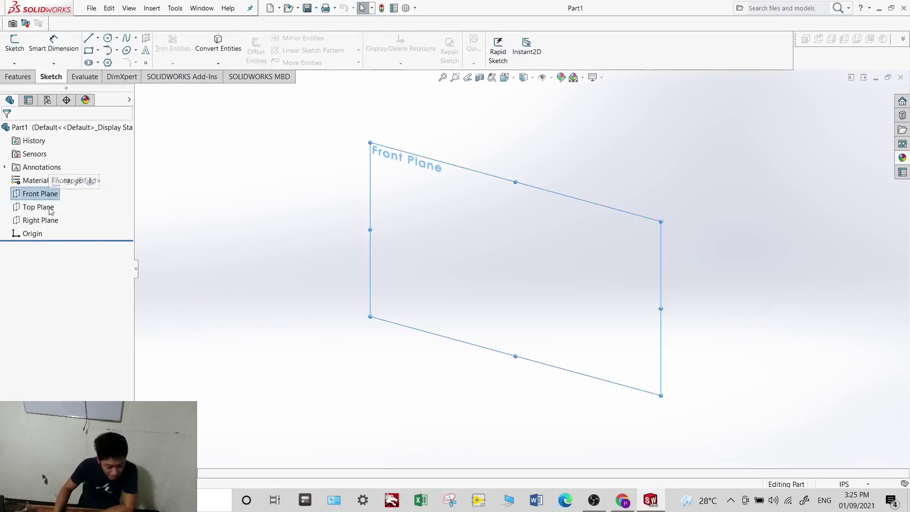
{"action": "left_click", "coordinate": [50, 211]}
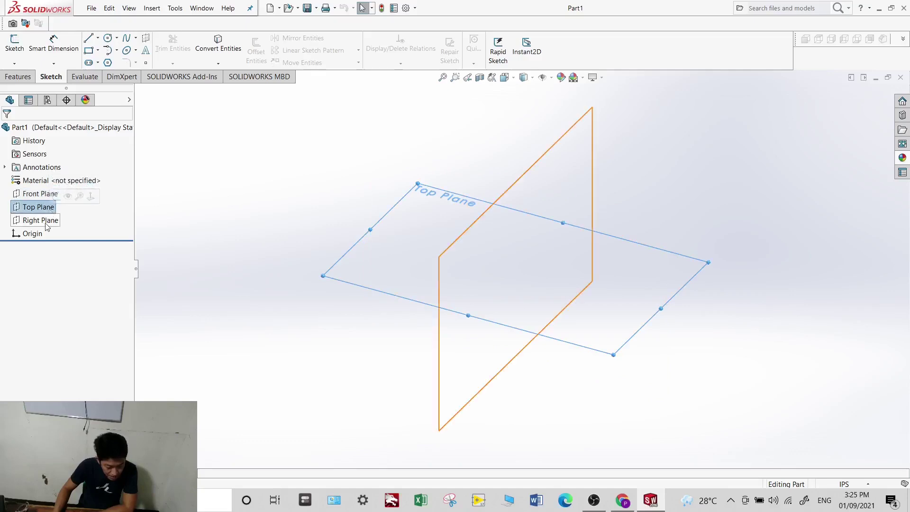
{"action": "left_click", "coordinate": [46, 221]}
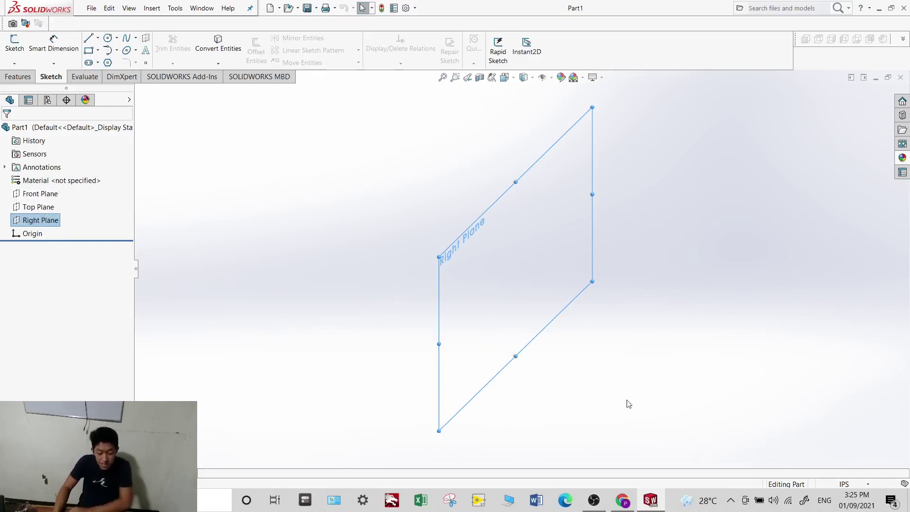
{"action": "left_click", "coordinate": [622, 500]}
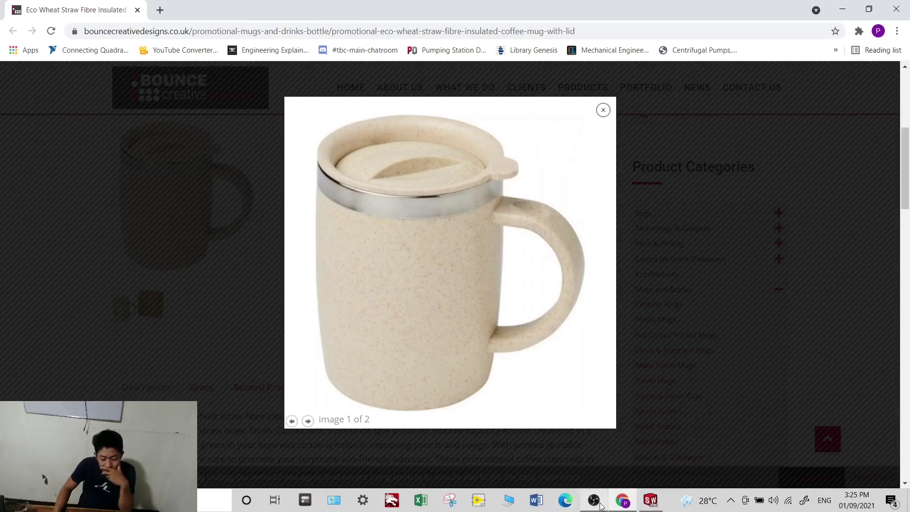
{"action": "mouse_move", "coordinate": [650, 499]}
{"action": "left_click", "coordinate": [593, 403]}
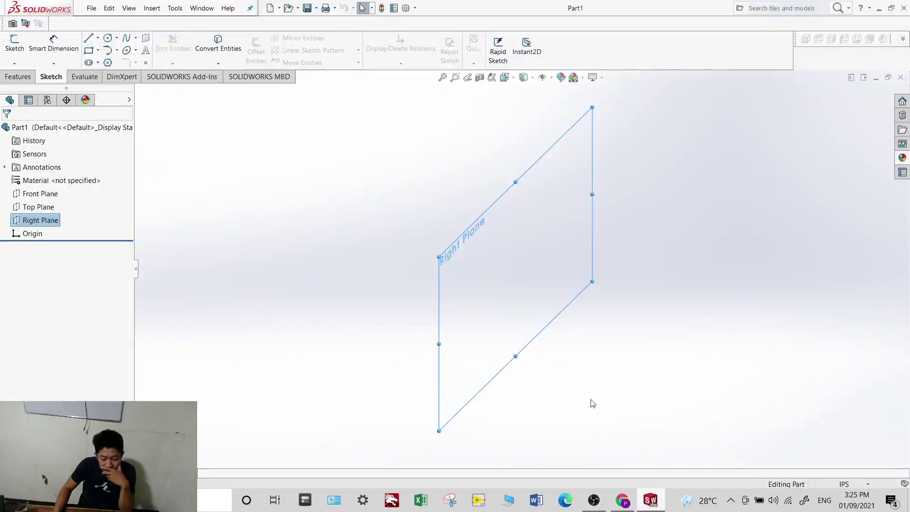
{"action": "left_click", "coordinate": [52, 197]}
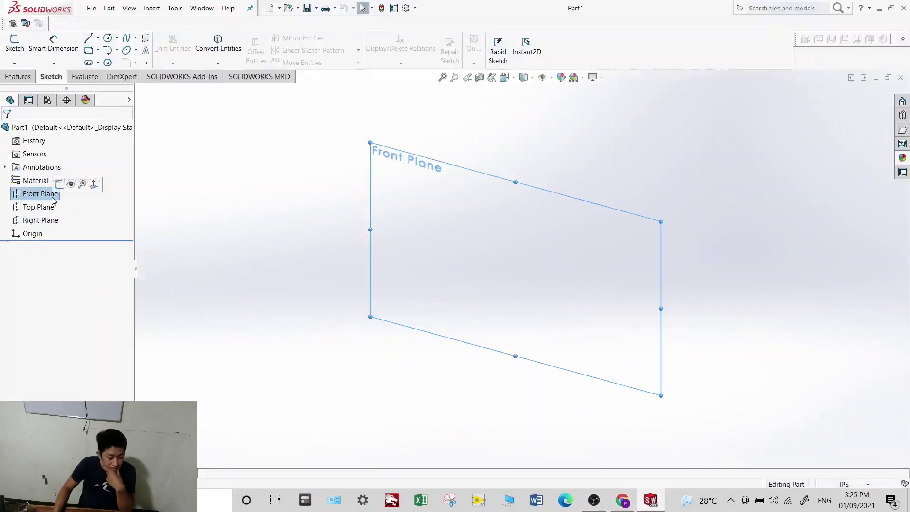
{"action": "left_click", "coordinate": [58, 184]}
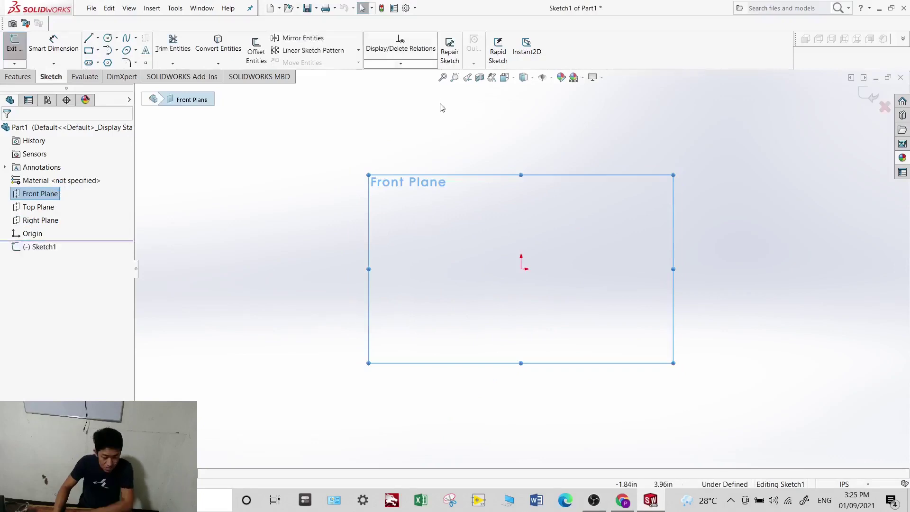
Step: Draw a vertical centerline up from the origin, then compare with the mug photo
{"action": "left_click", "coordinate": [98, 38]}
{"action": "left_click", "coordinate": [98, 63]}
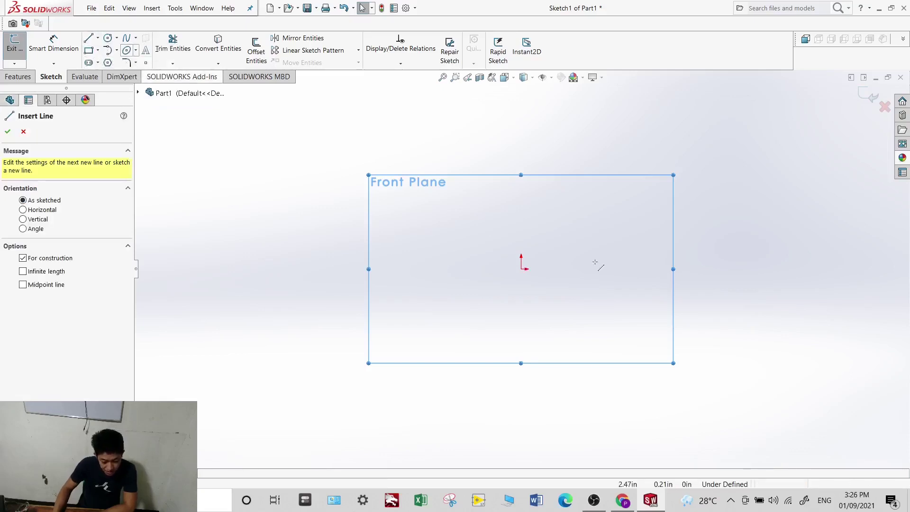
{"action": "left_click", "coordinate": [521, 269]}
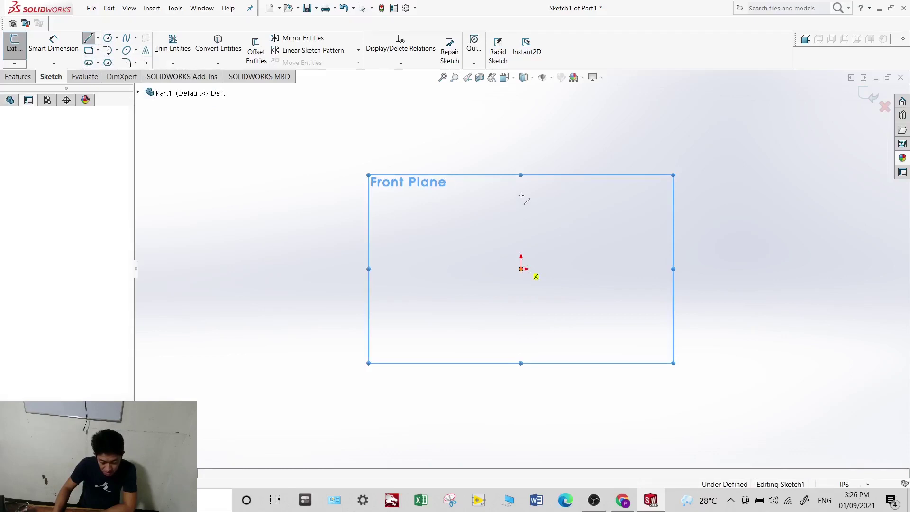
{"action": "left_click", "coordinate": [521, 142]}
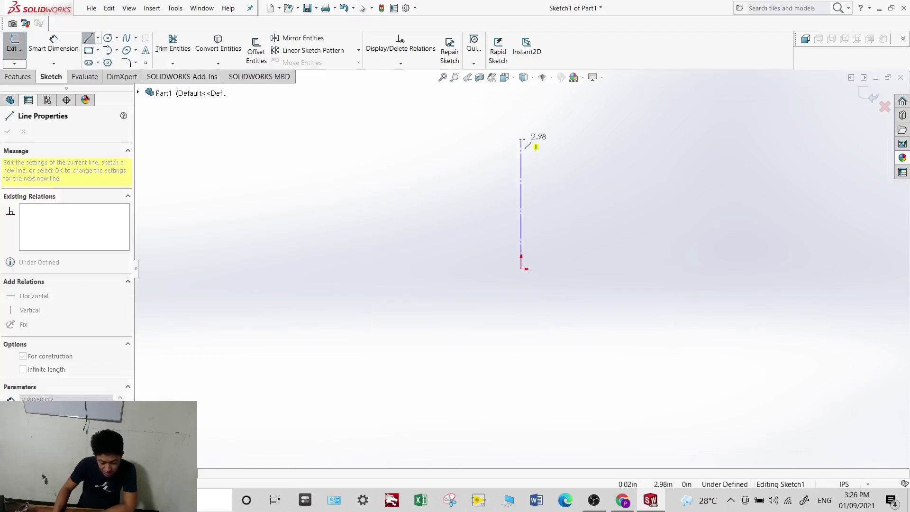
{"action": "left_click", "coordinate": [520, 140]}
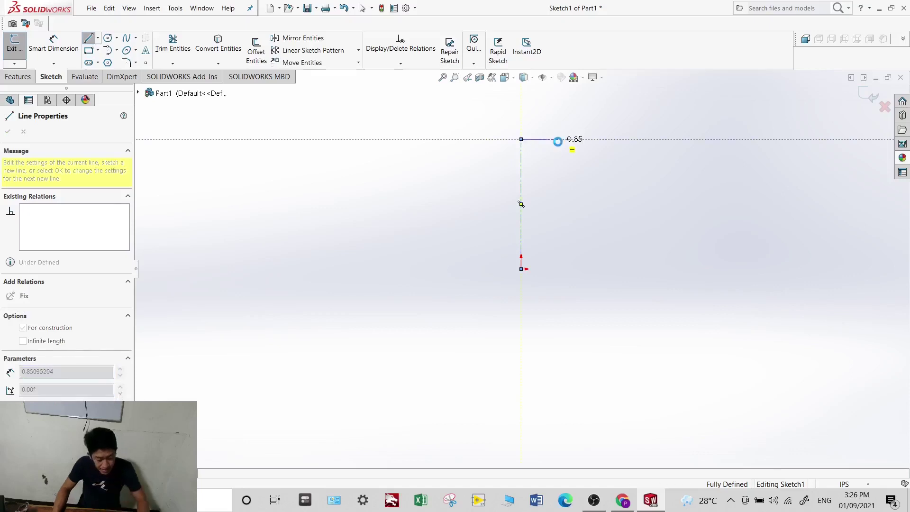
{"action": "key", "text": "Escape"}
{"action": "key", "text": "Escape"}
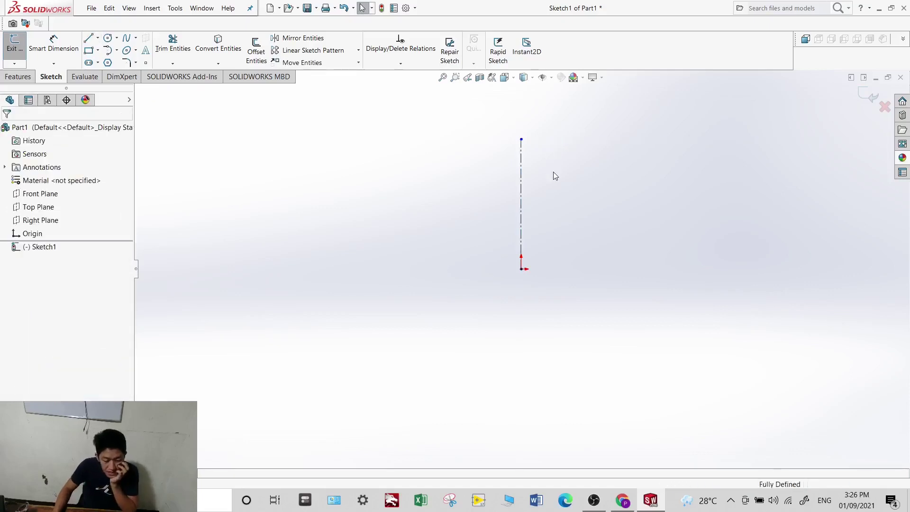
{"action": "scroll", "coordinate": [597, 173], "scroll_direction": "down", "scroll_amount": 1}
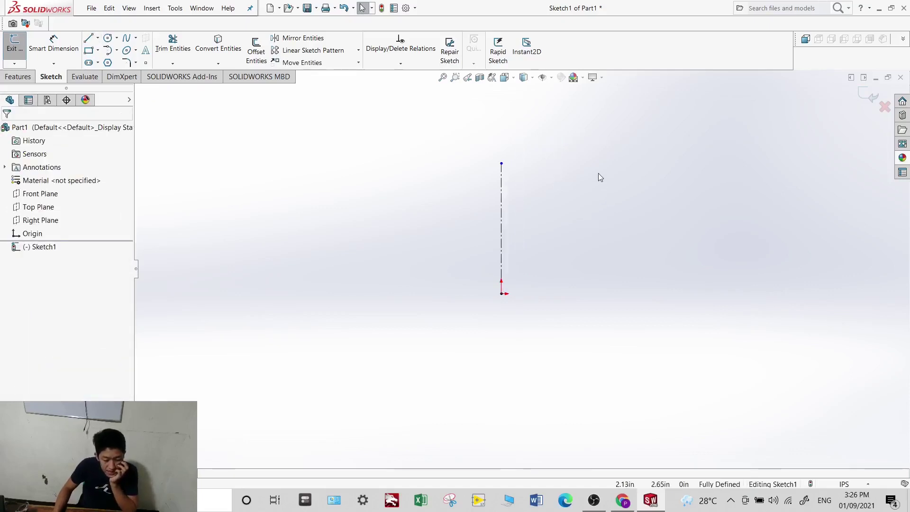
{"action": "left_click", "coordinate": [622, 500]}
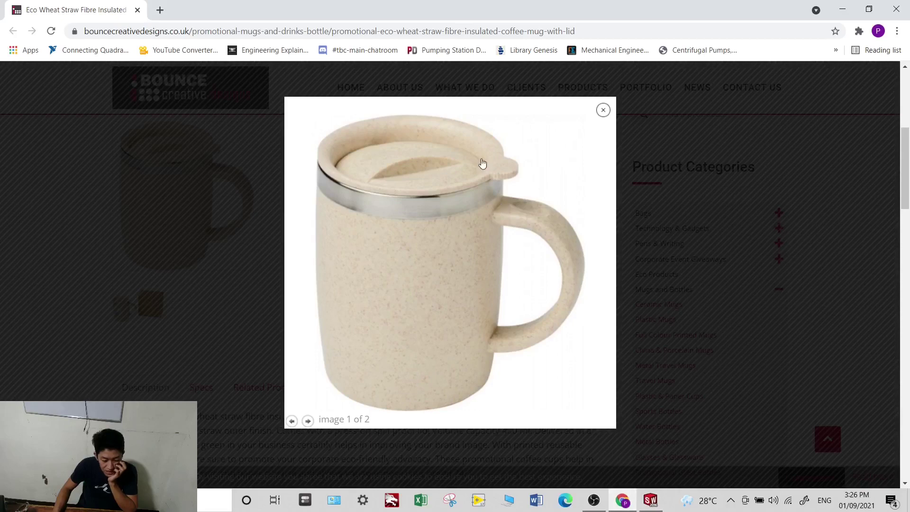
{"action": "left_click", "coordinate": [650, 500]}
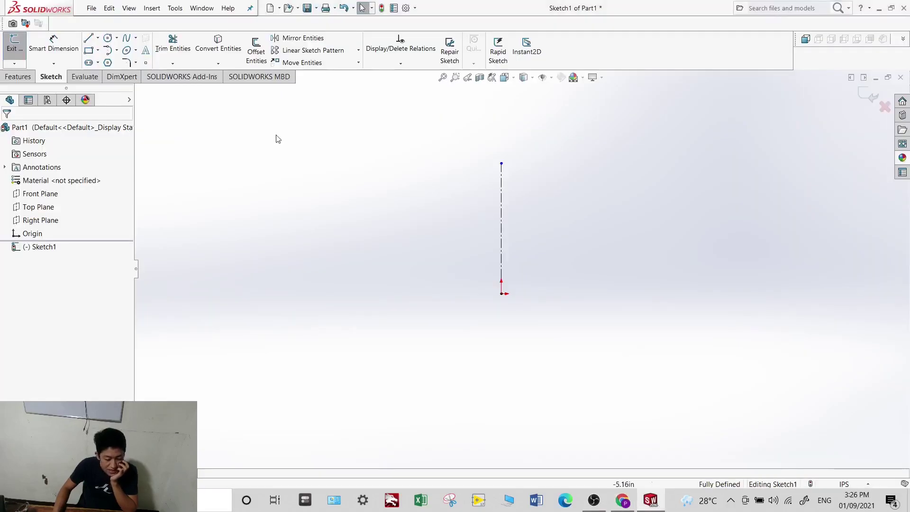
Step: Draw a horizontal line right from the origin, then glance at the mug photo
{"action": "left_click", "coordinate": [89, 38]}
{"action": "key", "text": "Escape"}
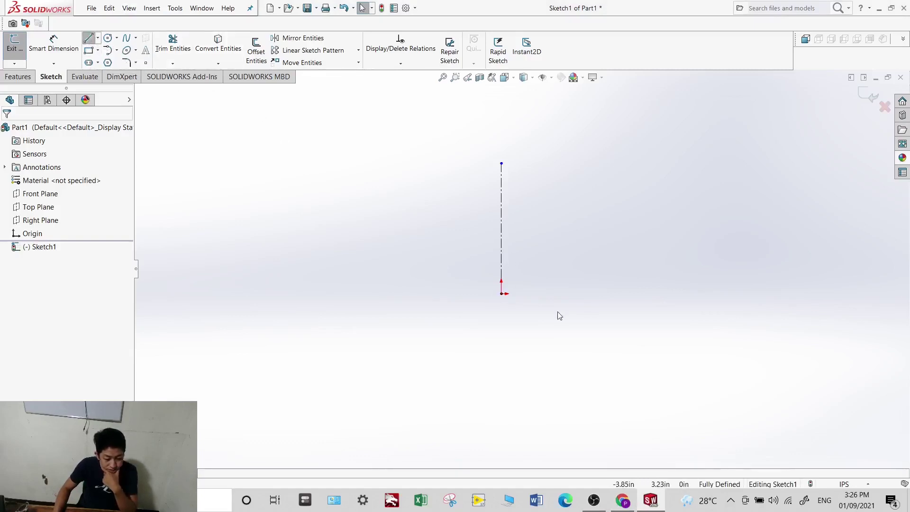
{"action": "key", "text": "l"}
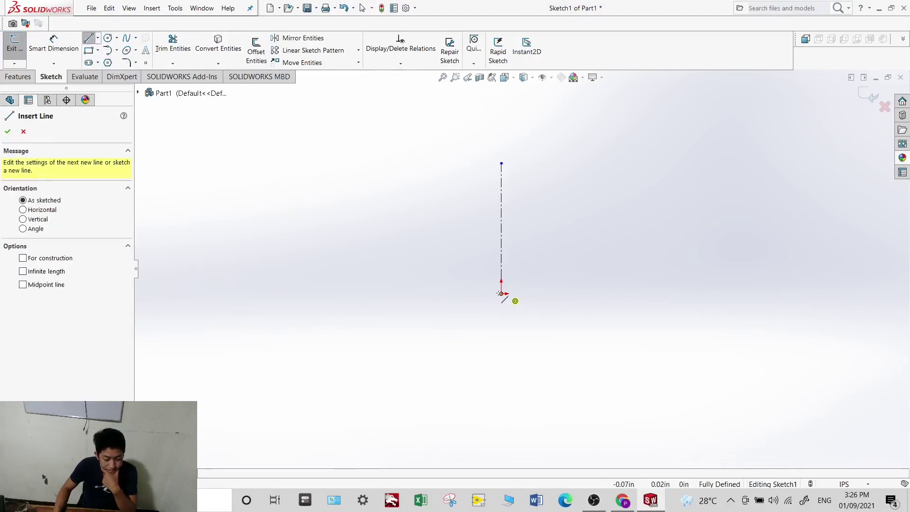
{"action": "key", "text": "Escape"}
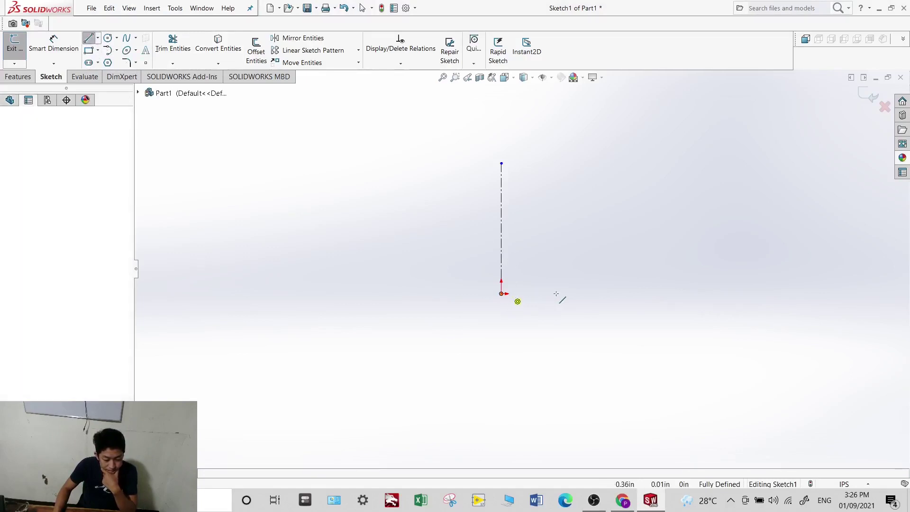
{"action": "left_click", "coordinate": [556, 294]}
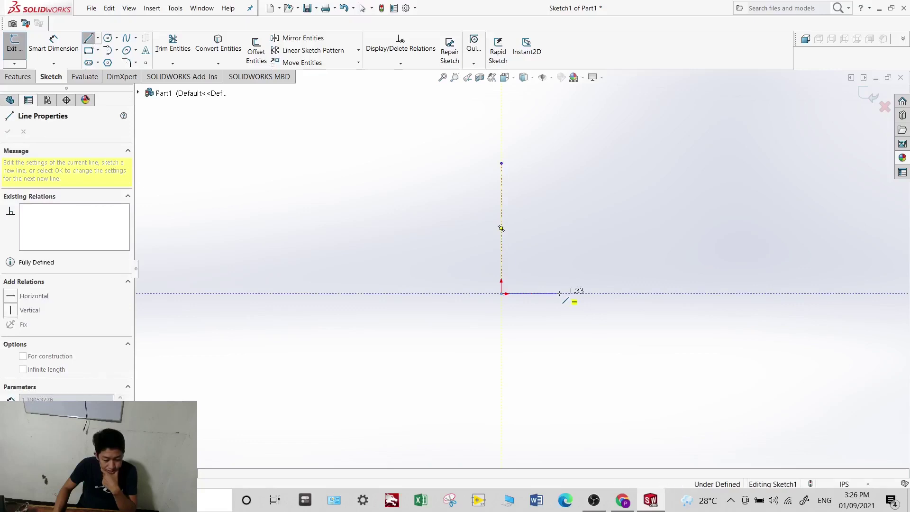
{"action": "double_click", "coordinate": [560, 294]}
{"action": "key", "text": "Escape"}
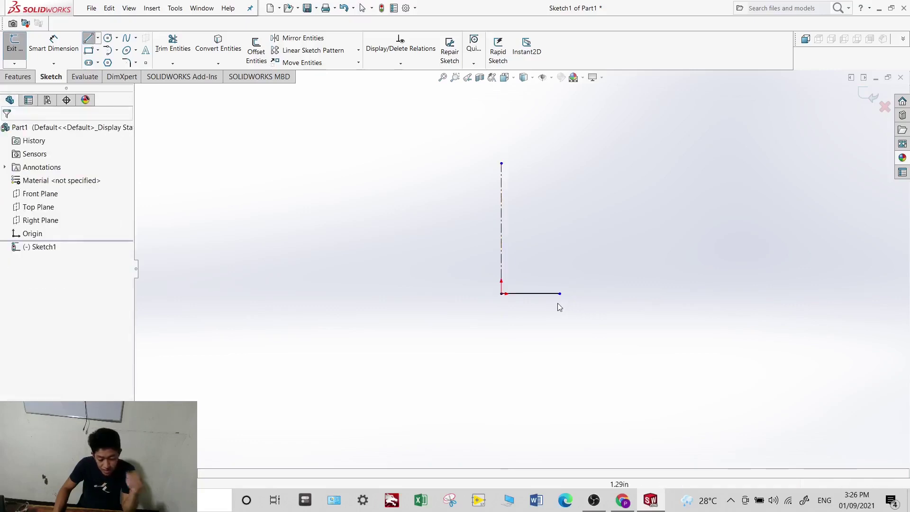
{"action": "left_click", "coordinate": [623, 501]}
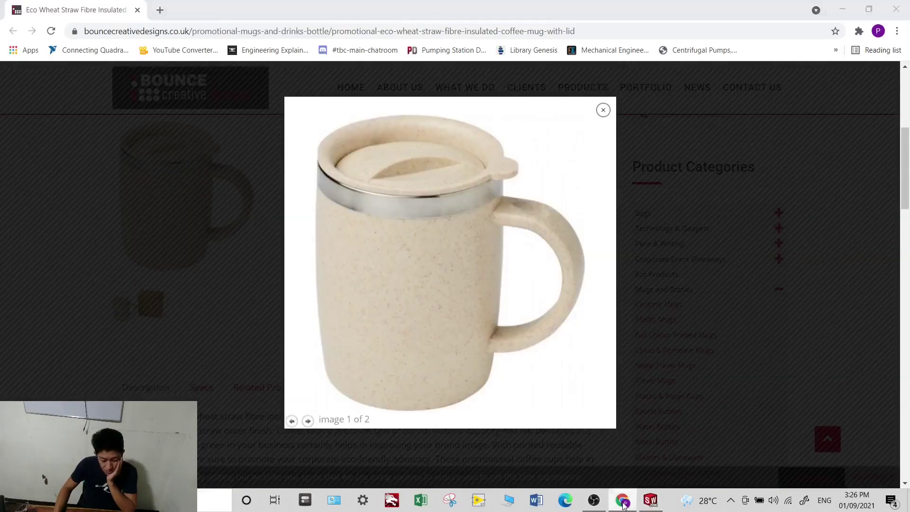
{"action": "left_click", "coordinate": [623, 503]}
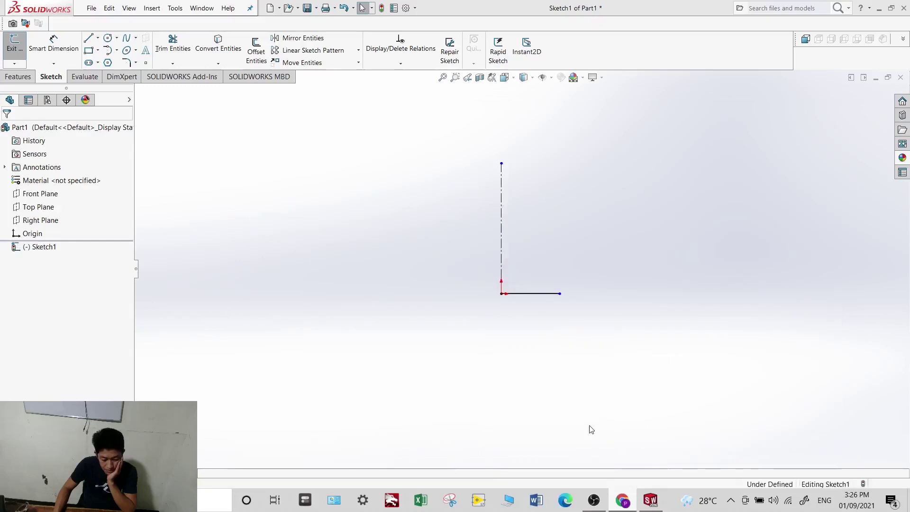
Step: Draw a horizontal line from the centerline's top end and drag its endpoint slightly right
{"action": "left_click", "coordinate": [88, 39]}
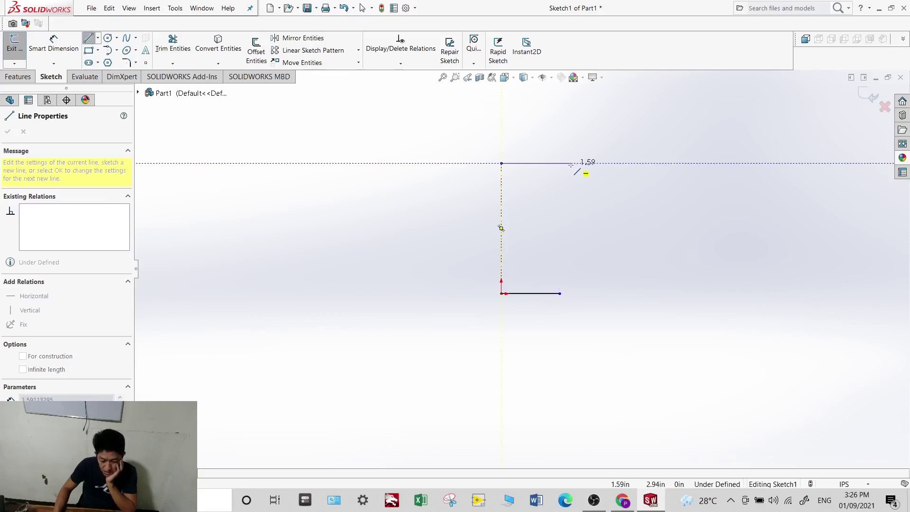
{"action": "double_click", "coordinate": [571, 163]}
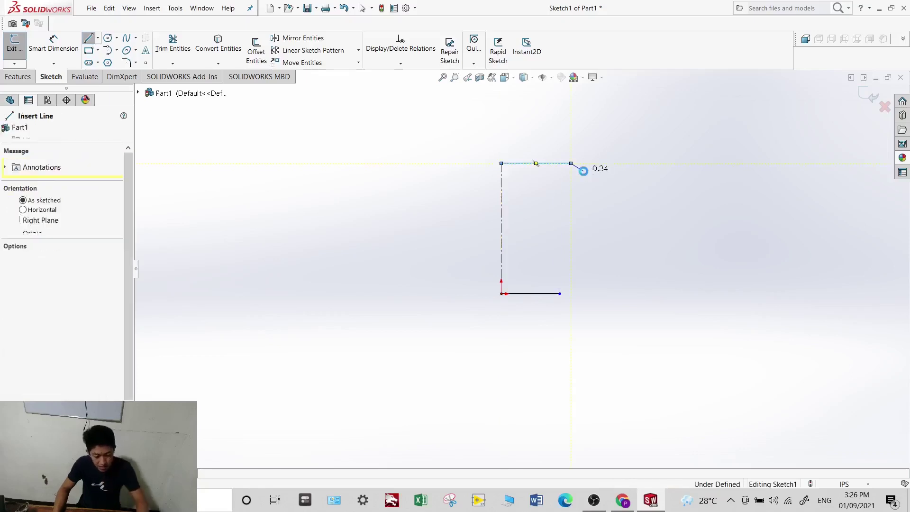
{"action": "key", "text": "Escape"}
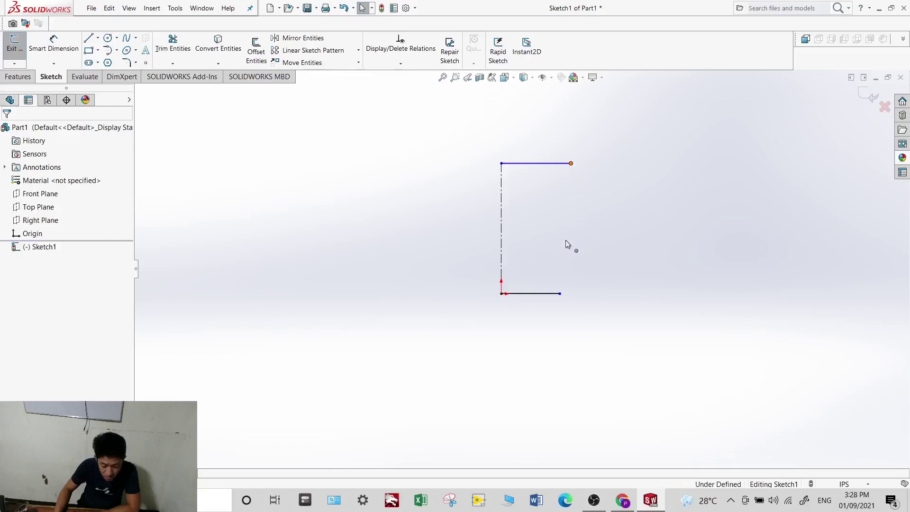
{"action": "left_click_drag", "start_coordinate": [564, 245], "coordinate": [571, 157]}
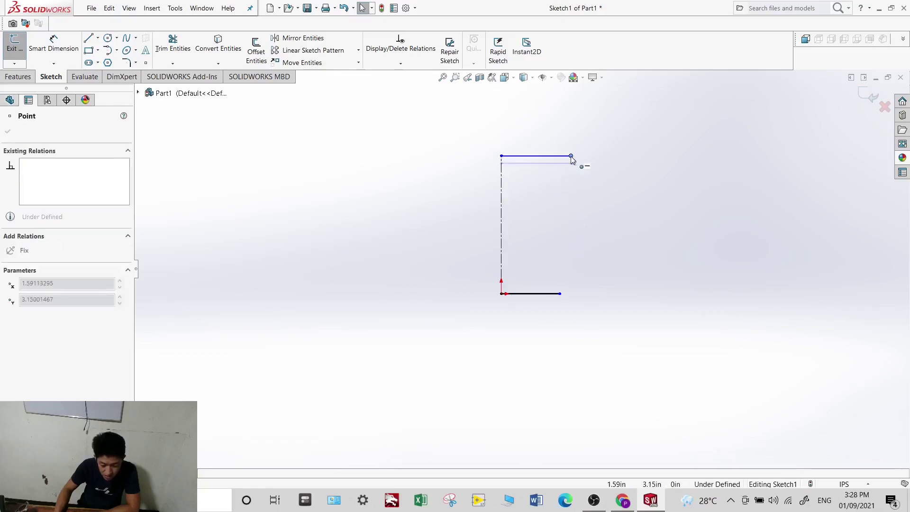
{"action": "left_click_drag", "start_coordinate": [571, 159], "coordinate": [576, 161]}
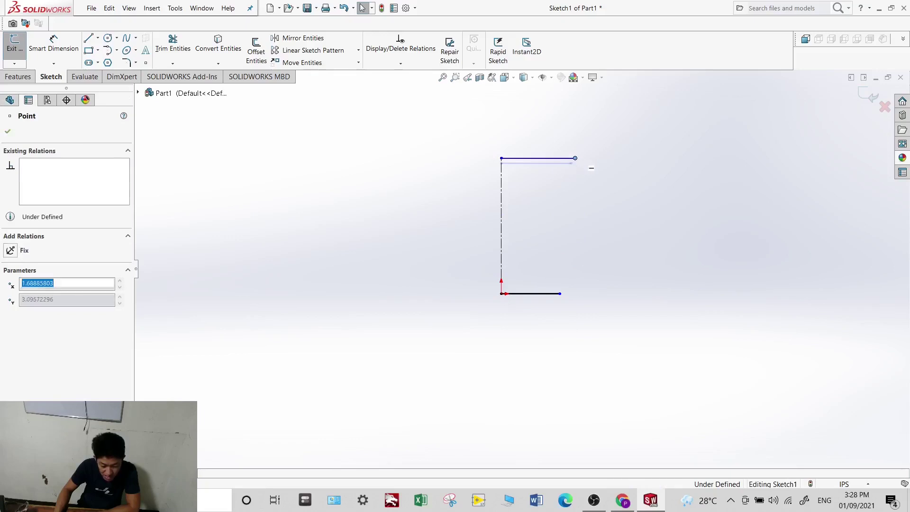
{"action": "left_click", "coordinate": [504, 303]}
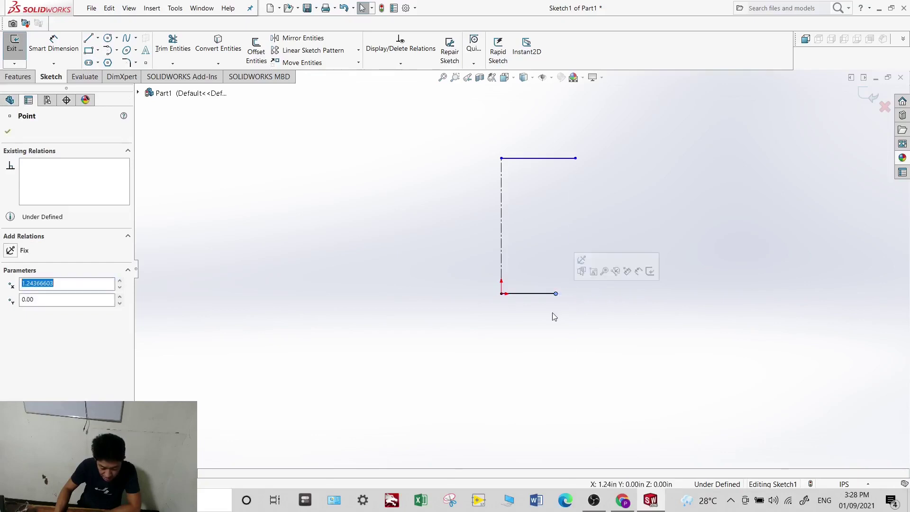
{"action": "key", "text": "Escape"}
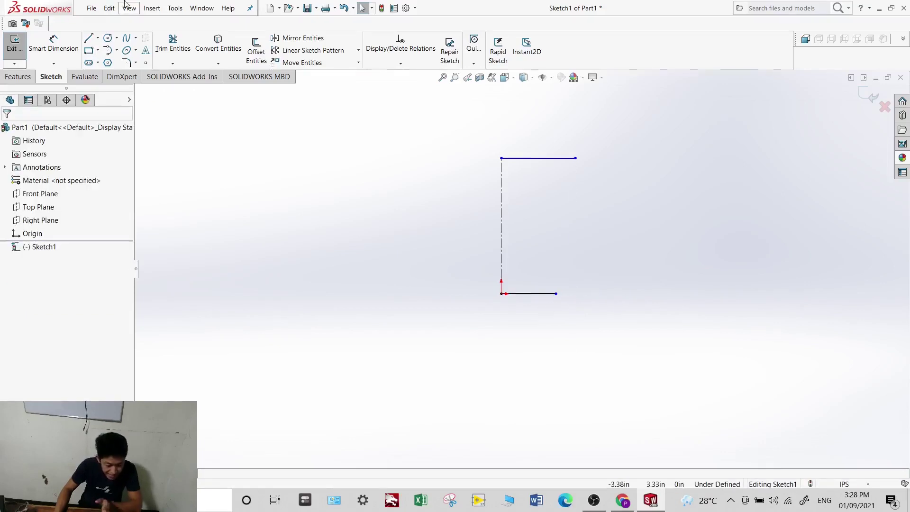
Step: Dimension the vertical centerline to a length of 9.5 cm
{"action": "left_click", "coordinate": [53, 45]}
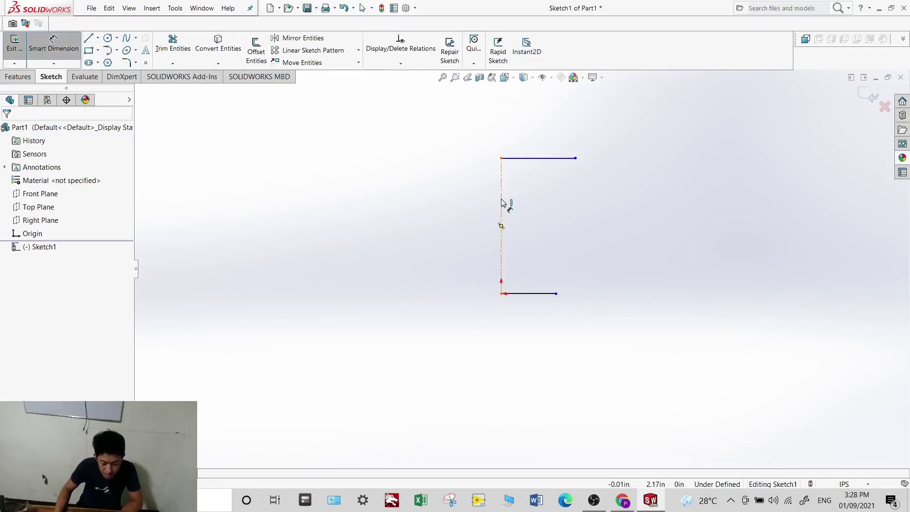
{"action": "left_click", "coordinate": [467, 206]}
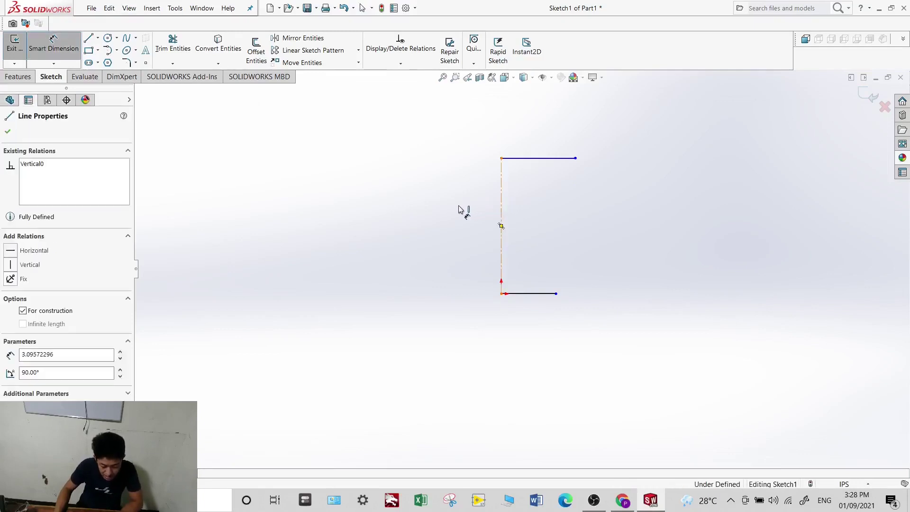
{"action": "left_click", "coordinate": [459, 217]}
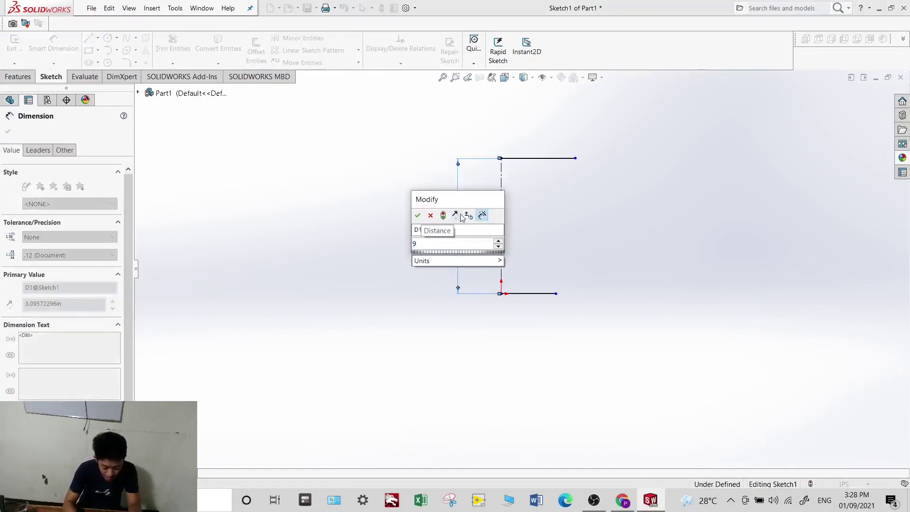
{"action": "type", "text": "9.1"}
{"action": "key", "text": "BackSpace"}
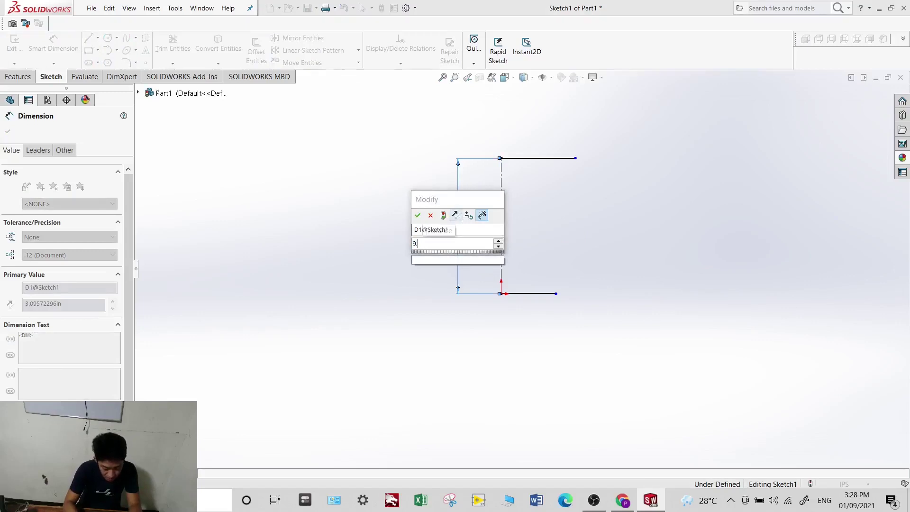
{"action": "type", "text": "5cm"}
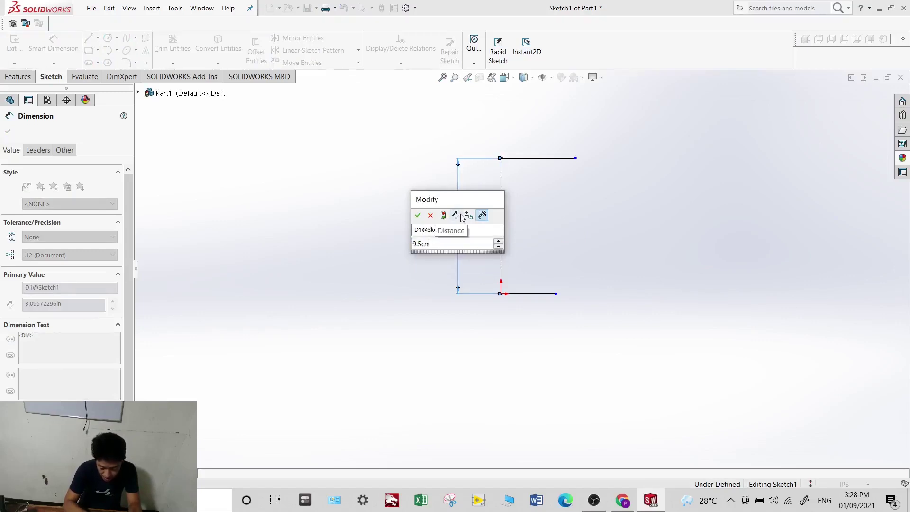
{"action": "key", "text": "Return"}
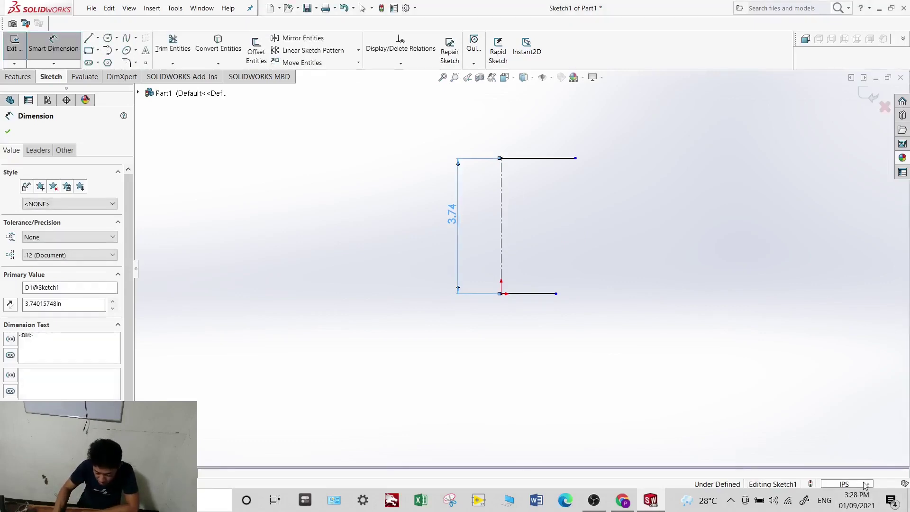
Step: Switch the document units to CGS (centimetre, gram, second) and bring up the mug photo
{"action": "left_click", "coordinate": [864, 485]}
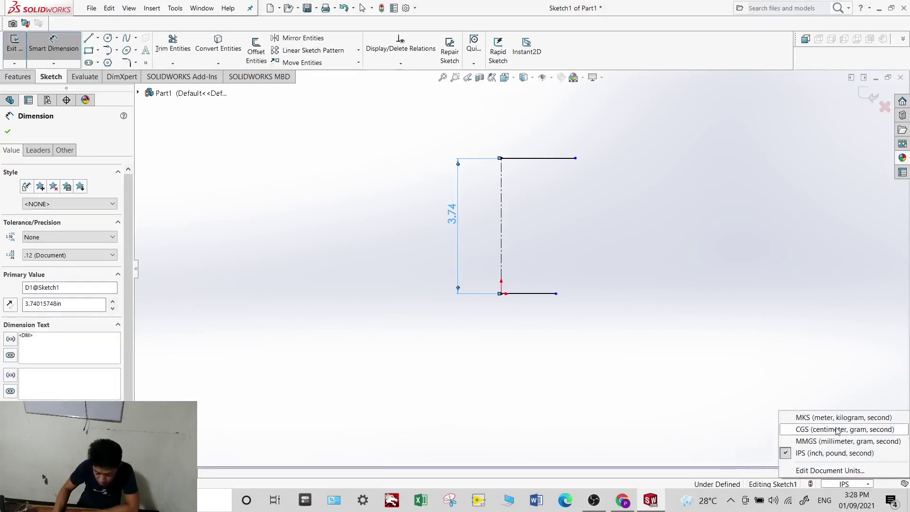
{"action": "left_click", "coordinate": [837, 429]}
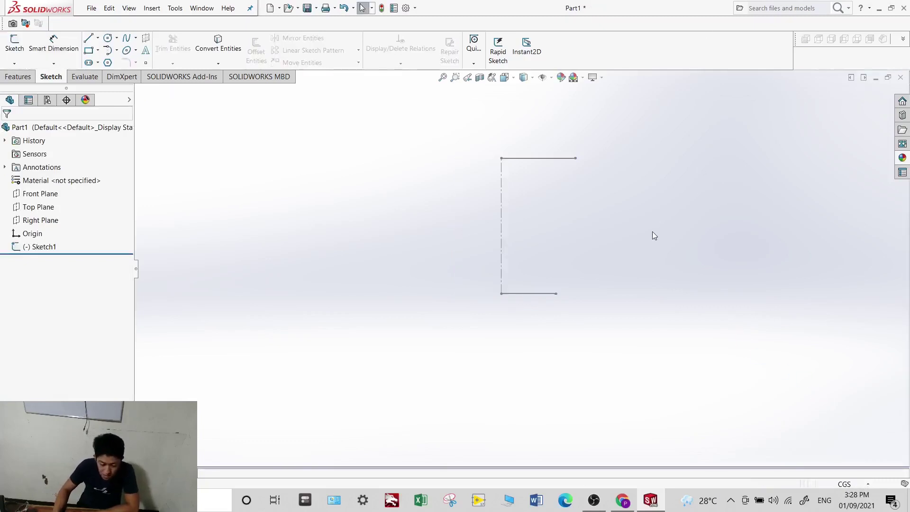
{"action": "left_click", "coordinate": [623, 500]}
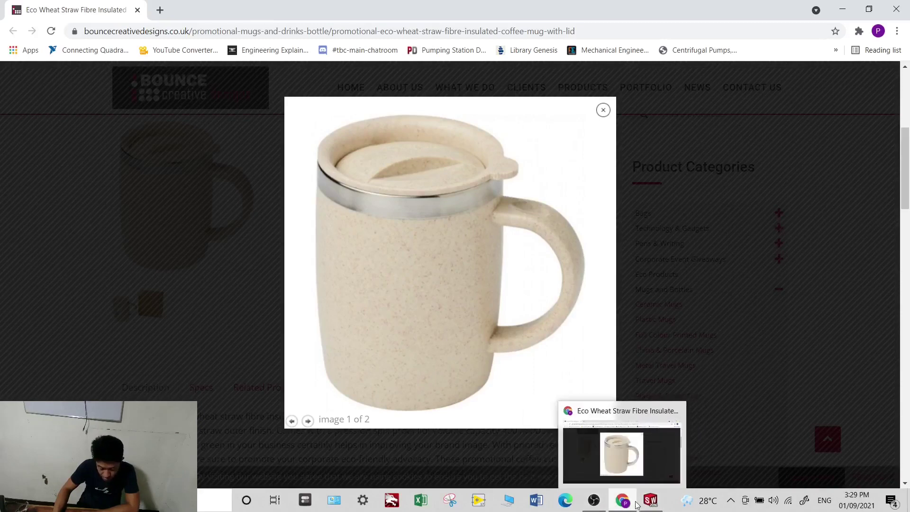
Step: Return from the mug photo in Chrome to the SOLIDWORKS model
{"action": "left_click", "coordinate": [650, 500]}
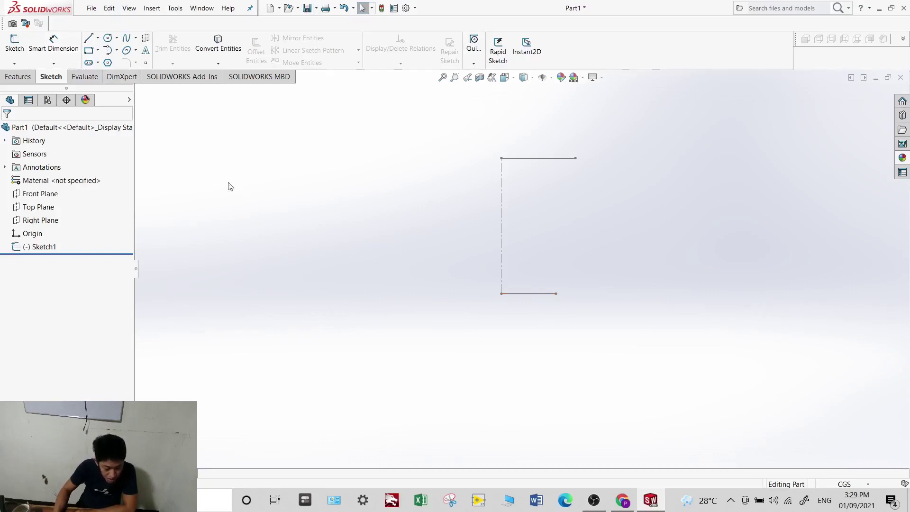
Step: Reopen Sketch1 and dimension its bottom line 4 cm and top line 4.3 cm
{"action": "left_click", "coordinate": [51, 250]}
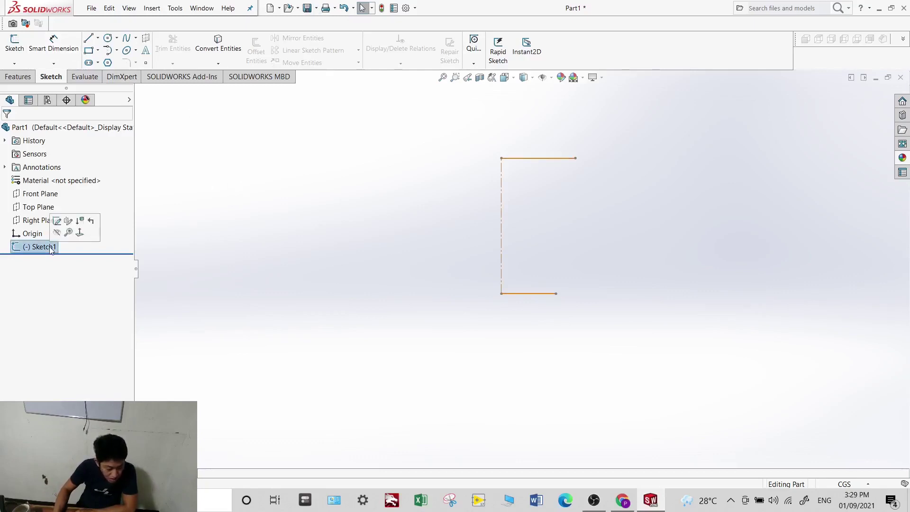
{"action": "left_click", "coordinate": [55, 221]}
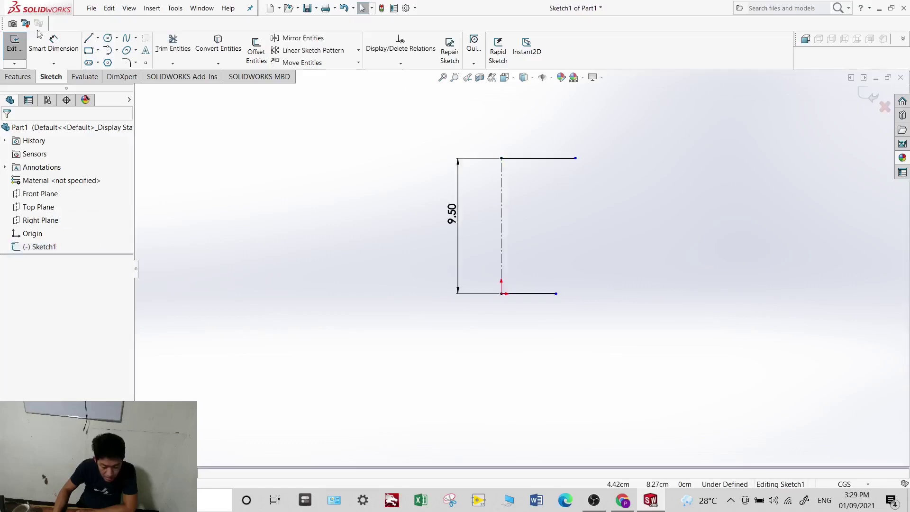
{"action": "left_click", "coordinate": [61, 49]}
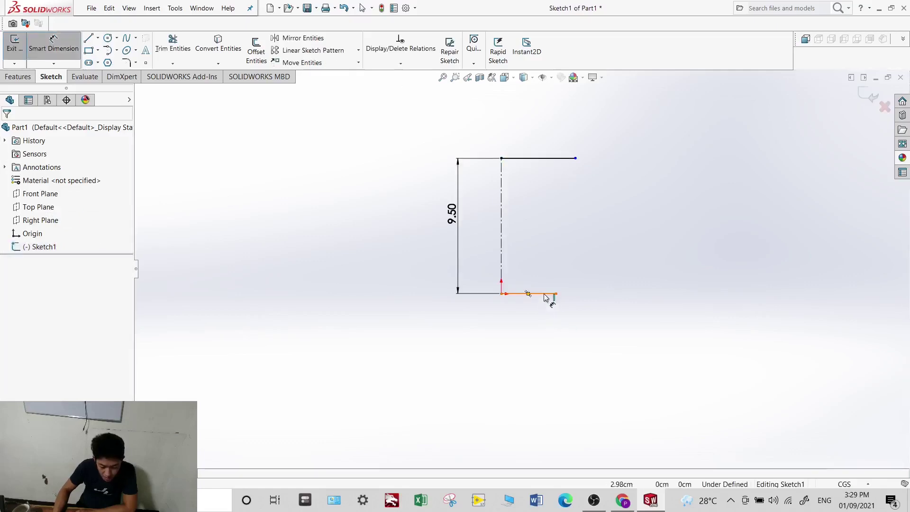
{"action": "left_click", "coordinate": [544, 319]}
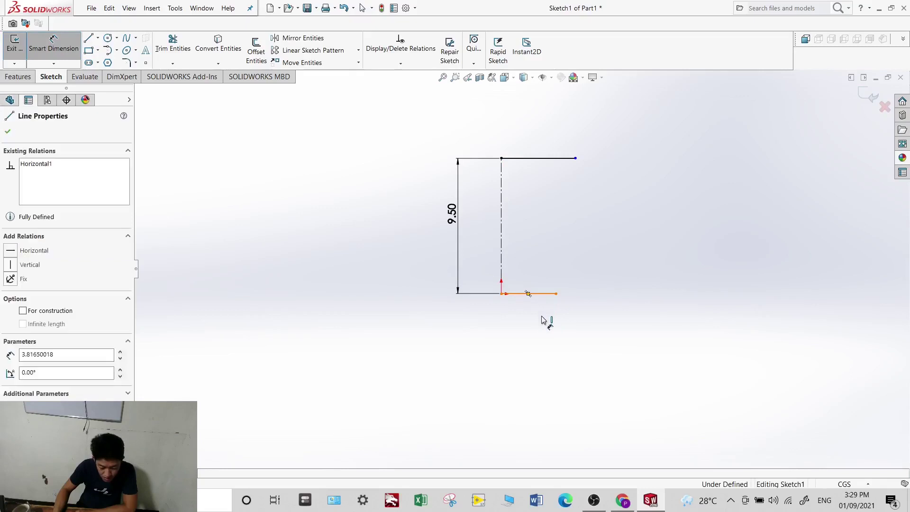
{"action": "left_click", "coordinate": [539, 319]}
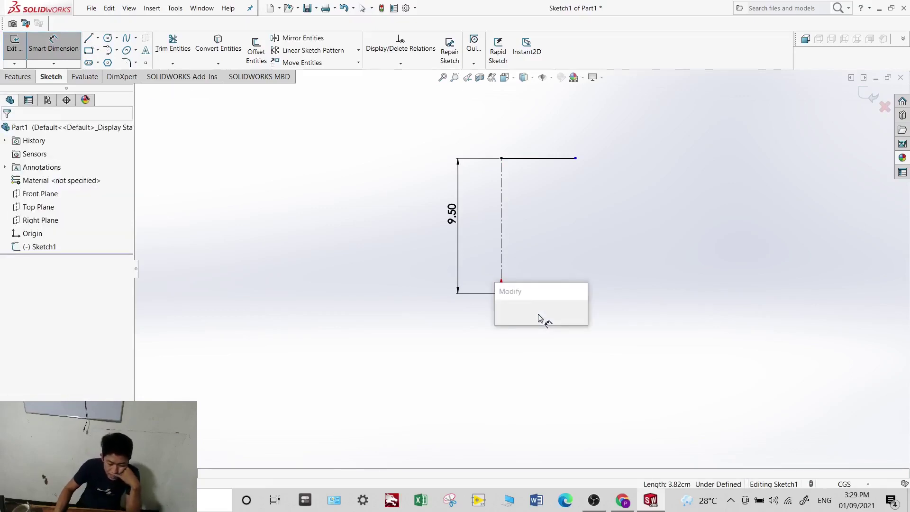
{"action": "type", "text": "4"}
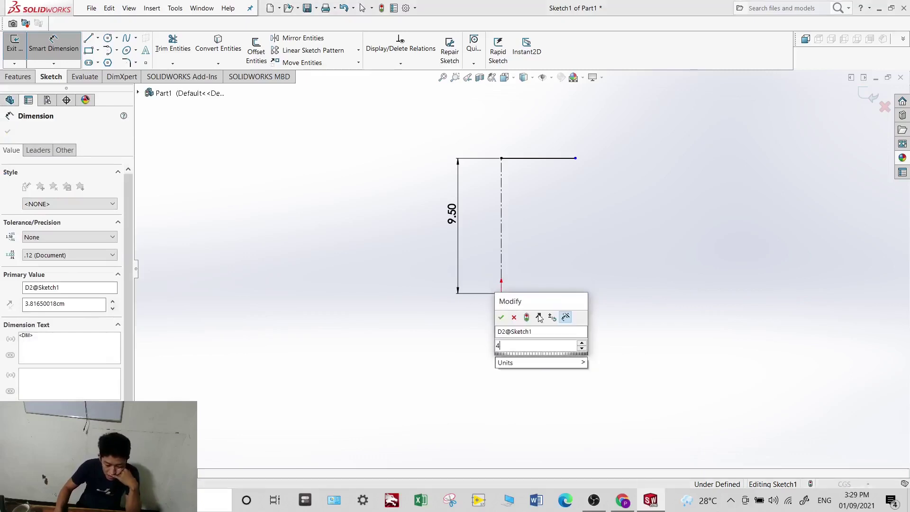
{"action": "key", "text": "Escape"}
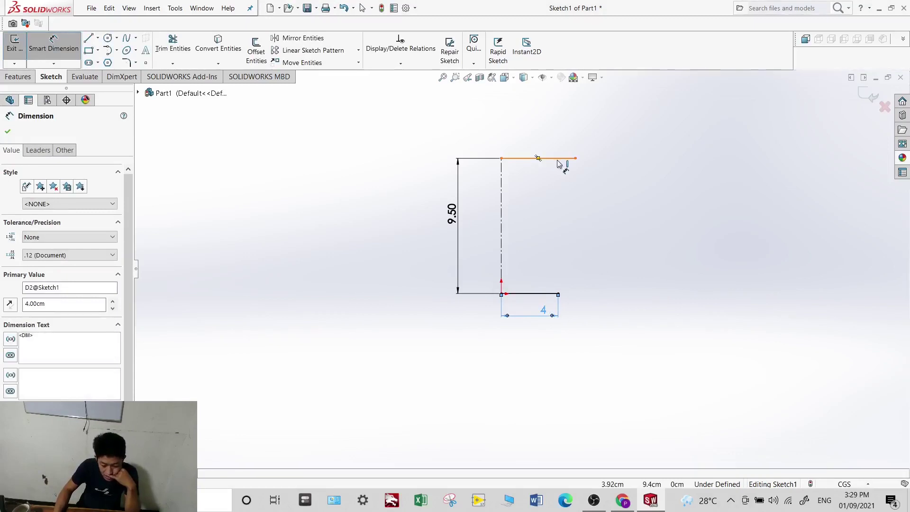
{"action": "left_click", "coordinate": [556, 179]}
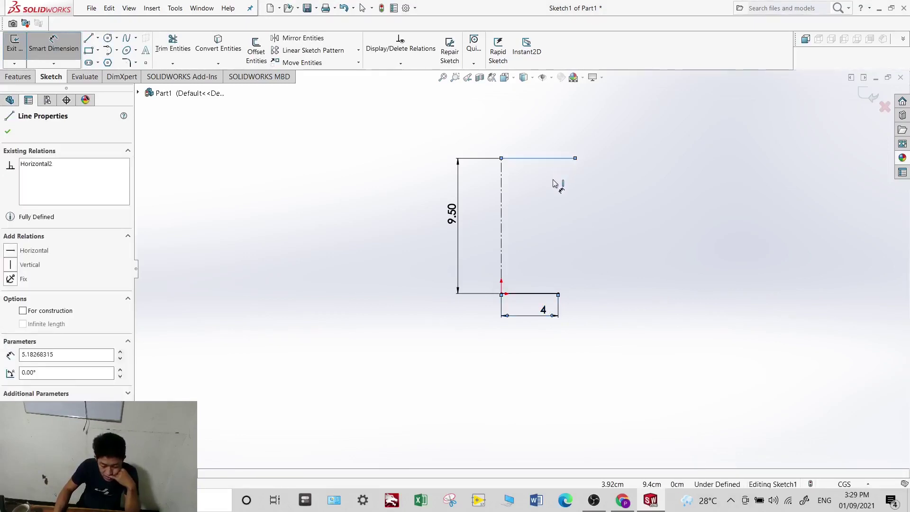
{"action": "left_click", "coordinate": [551, 186]}
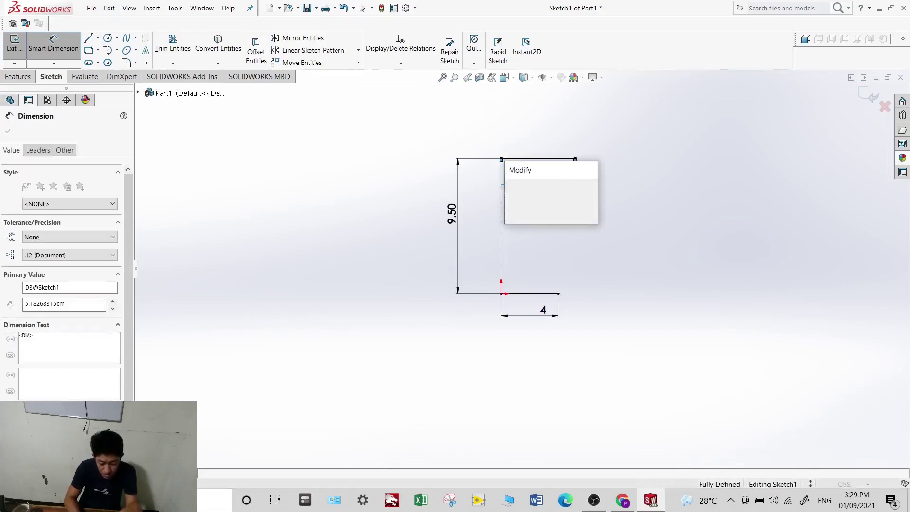
{"action": "type", "text": "4.3"}
{"action": "key", "text": "Escape"}
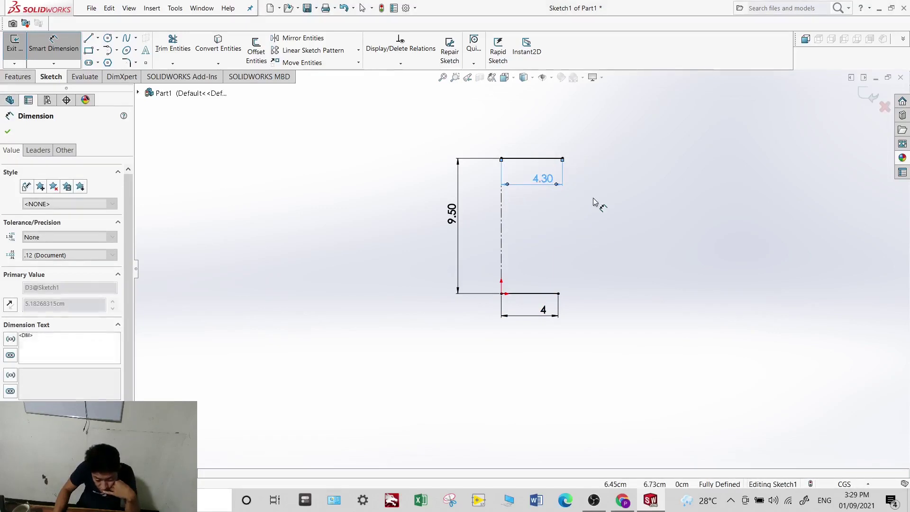
{"action": "key", "text": "Escape"}
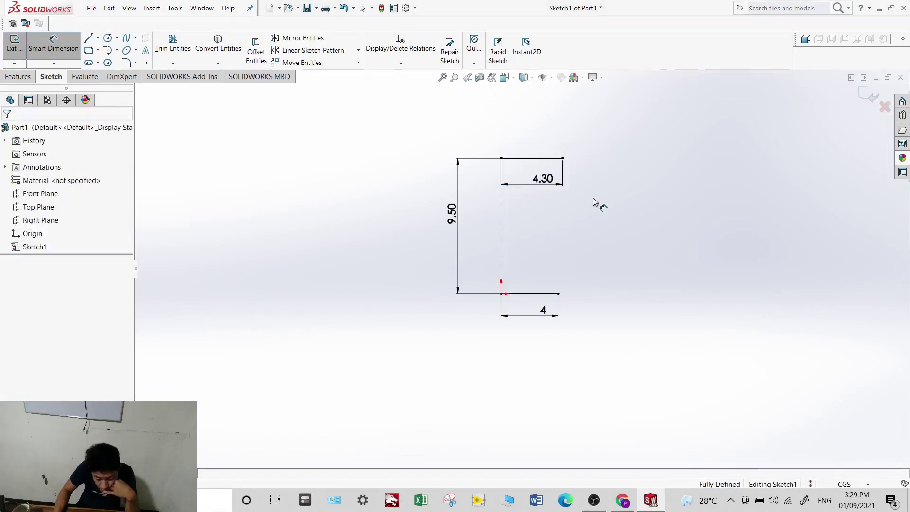
Step: Draw a spline from the top-right to bottom-right corner and bend it via its tangent handle
{"action": "left_click", "coordinate": [68, 53]}
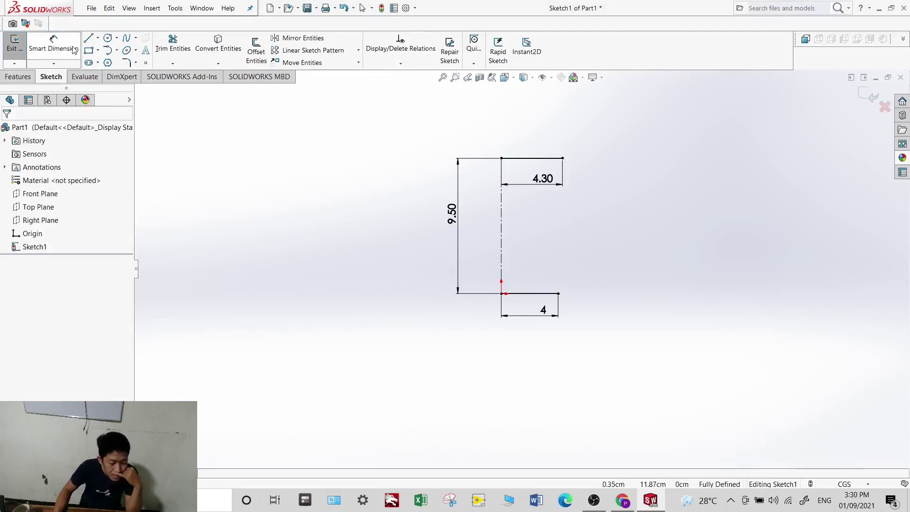
{"action": "left_click", "coordinate": [98, 42]}
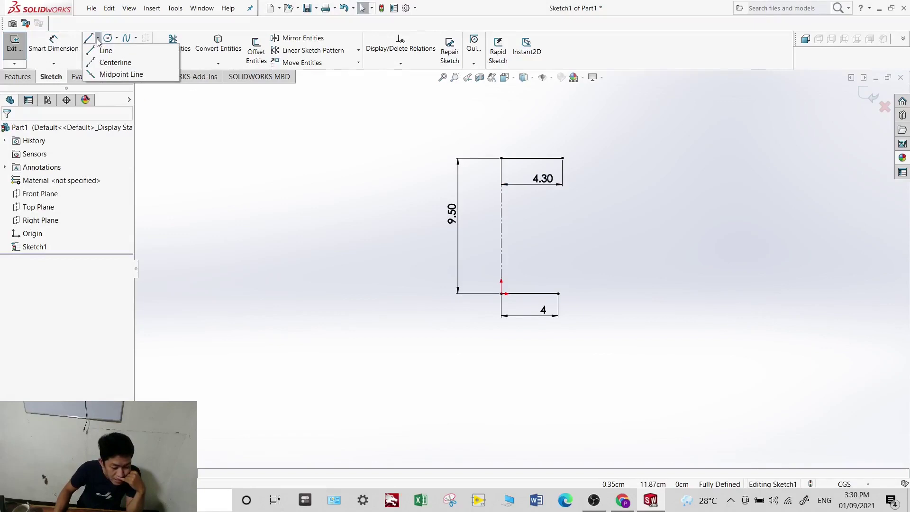
{"action": "left_click", "coordinate": [98, 41]}
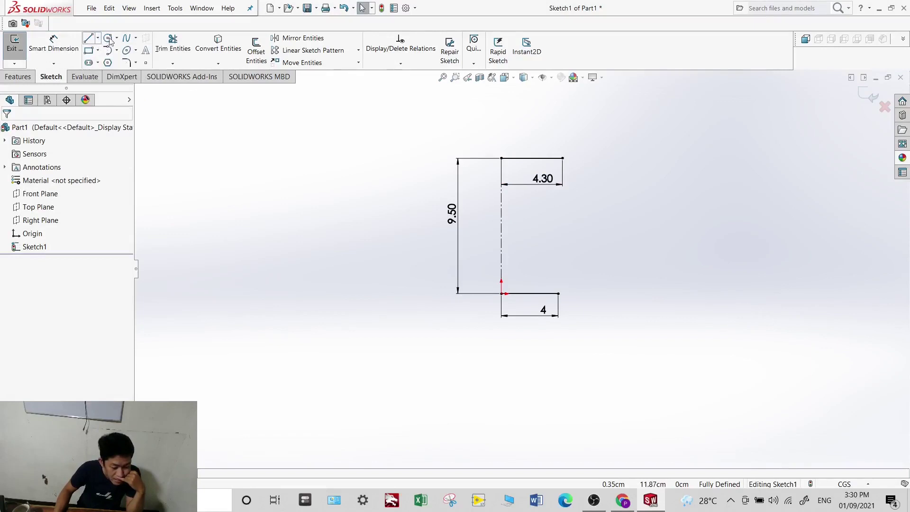
{"action": "left_click", "coordinate": [138, 40]}
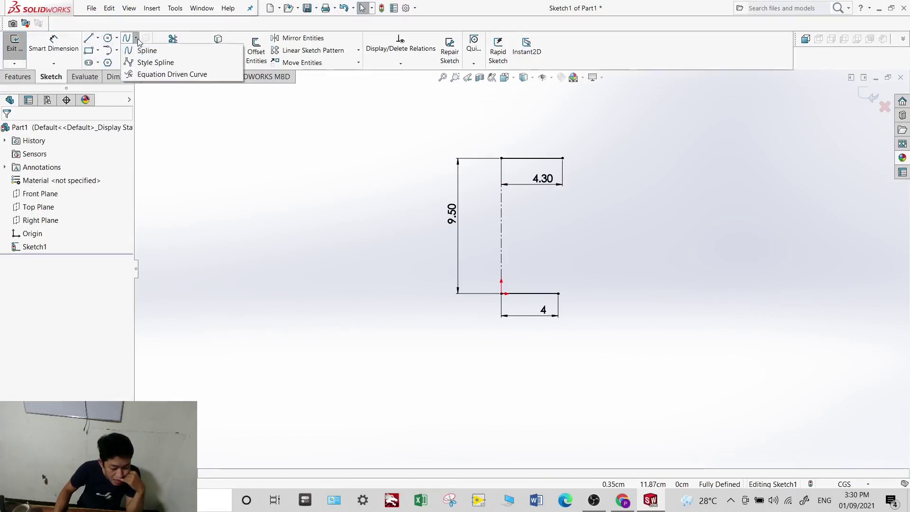
{"action": "left_click", "coordinate": [141, 51]}
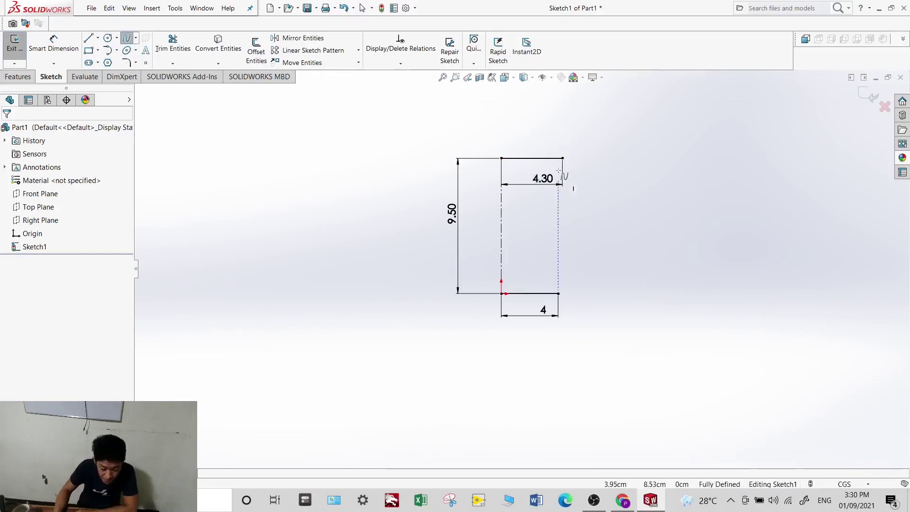
{"action": "left_click", "coordinate": [557, 293]}
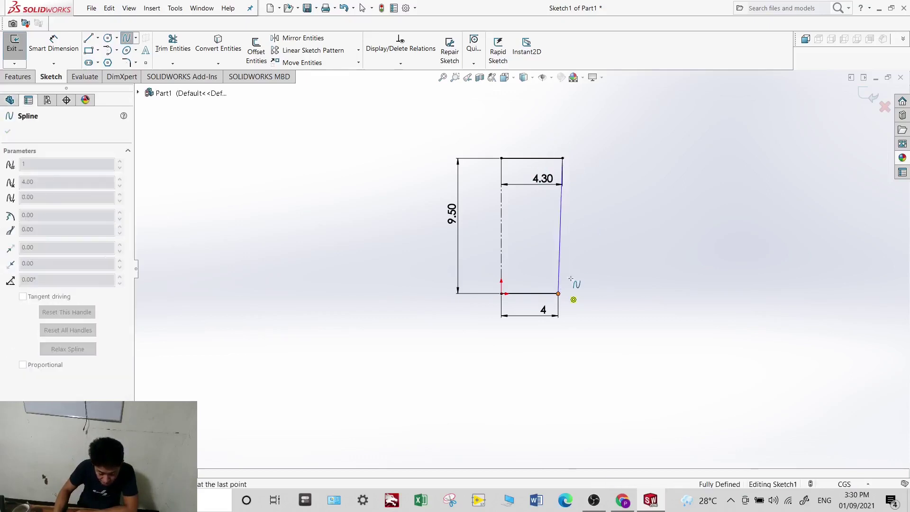
{"action": "key", "text": "Escape"}
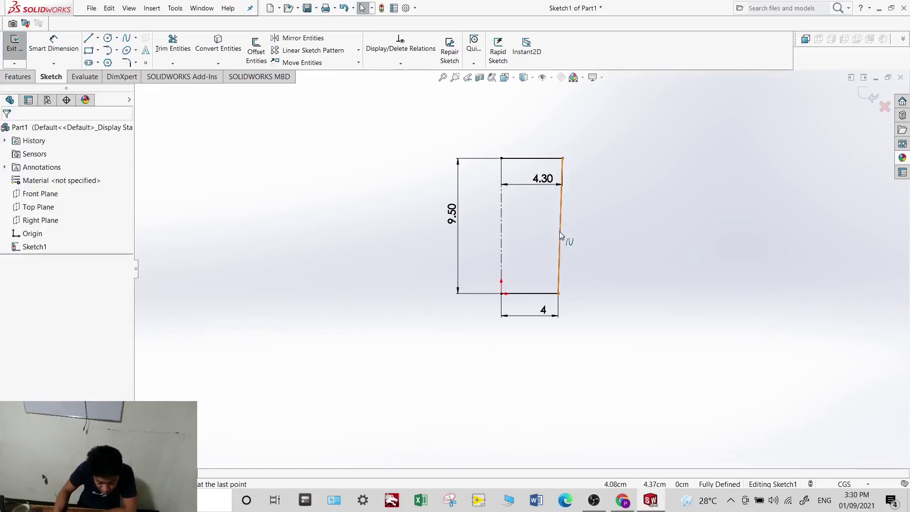
{"action": "left_click", "coordinate": [585, 264]}
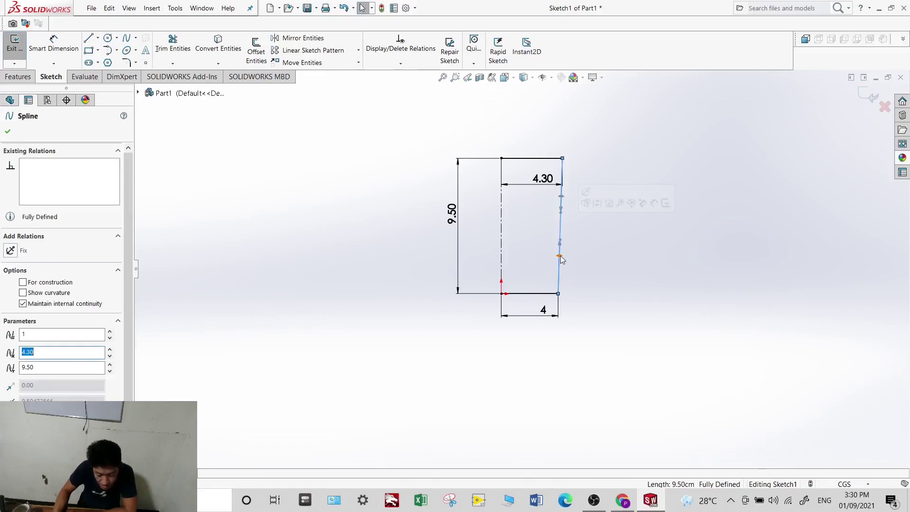
{"action": "left_click_drag", "start_coordinate": [563, 255], "coordinate": [562, 255]}
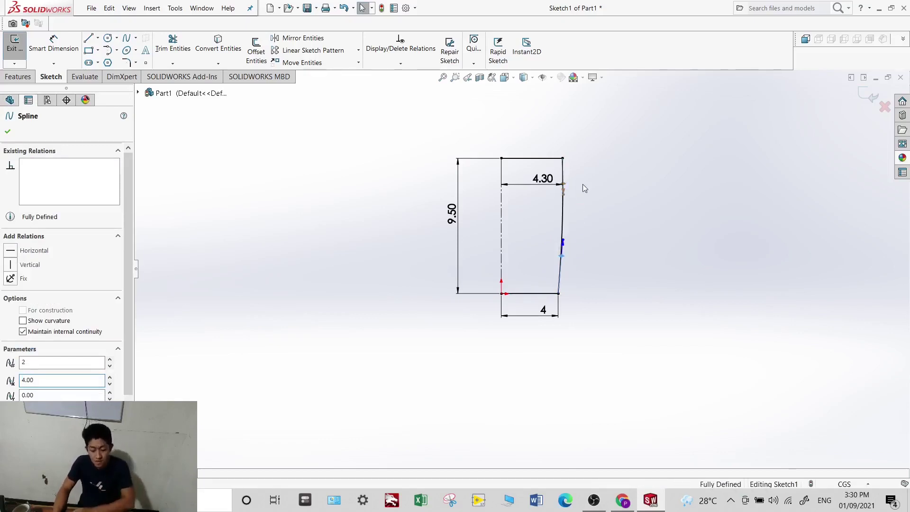
{"action": "key", "text": "Escape"}
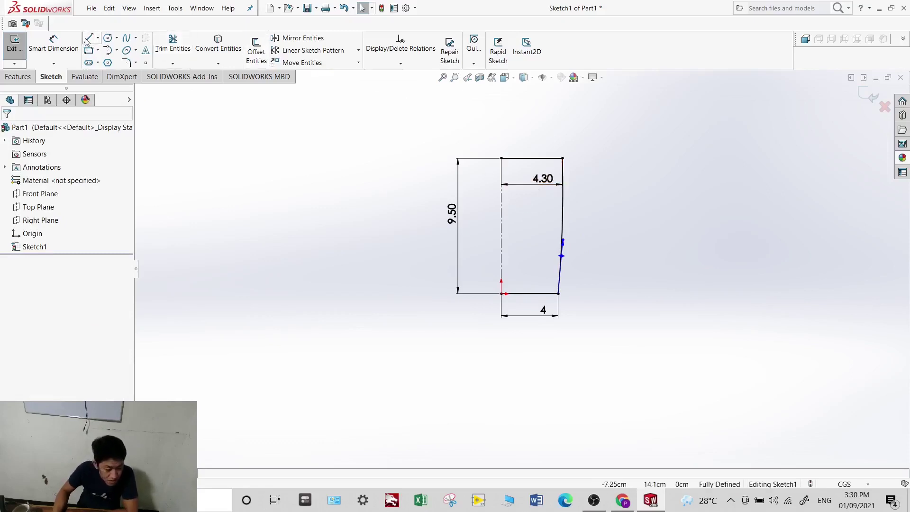
Step: Close the profile with a vertical line down the axis and exit Sketch1
{"action": "left_click", "coordinate": [502, 159]}
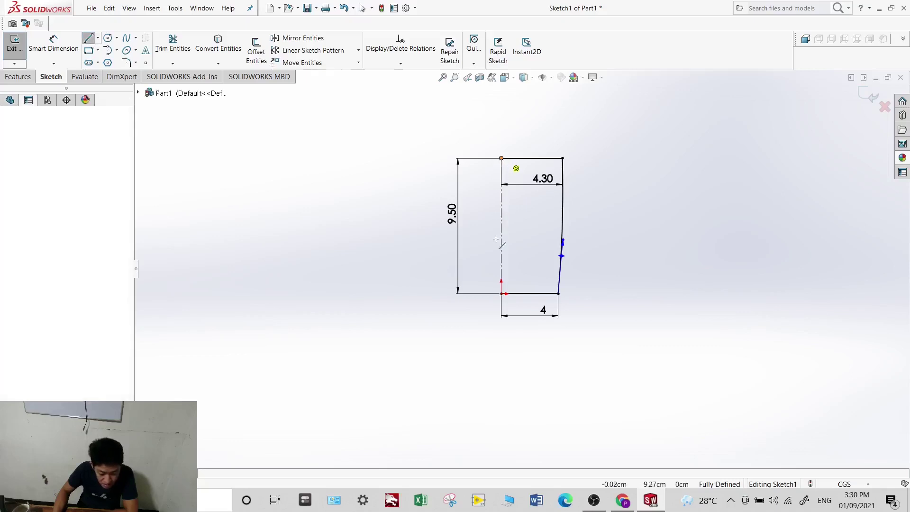
{"action": "left_click", "coordinate": [502, 293]}
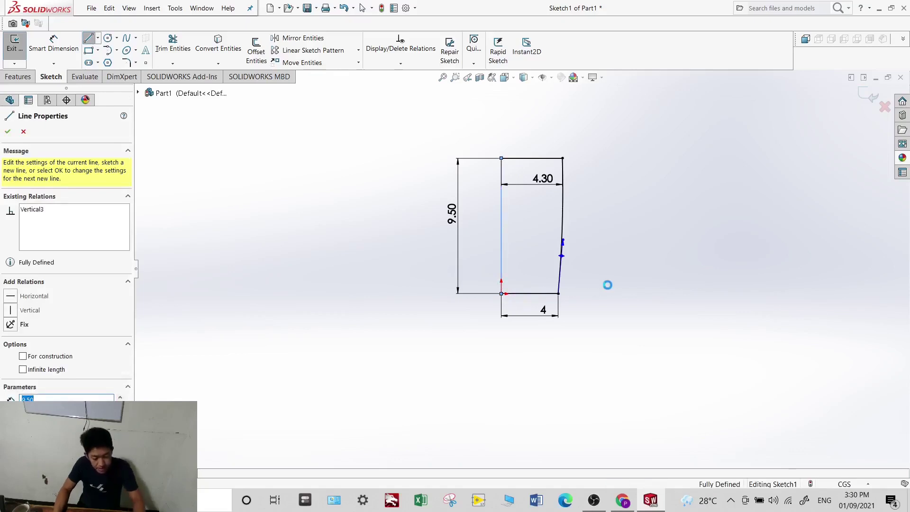
{"action": "key", "text": "Escape"}
{"action": "key", "text": "Escape"}
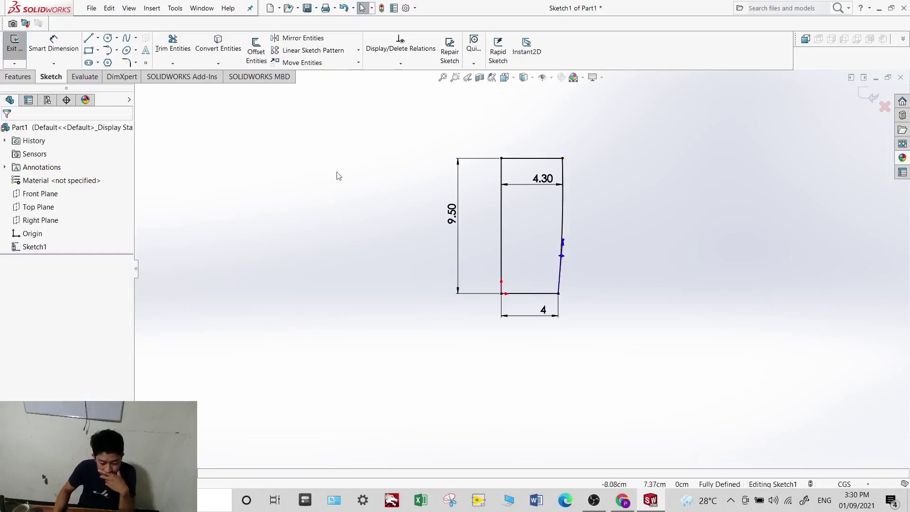
{"action": "left_click", "coordinate": [20, 54]}
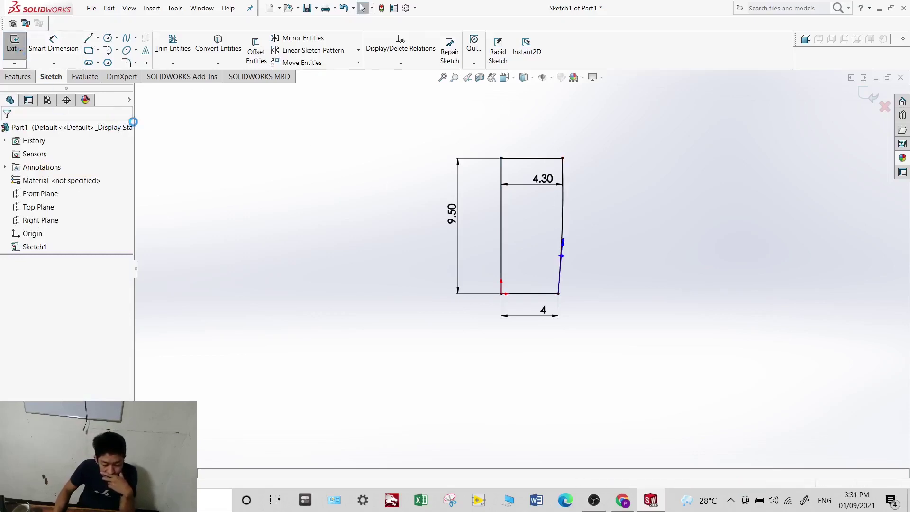
{"action": "left_click", "coordinate": [22, 76]}
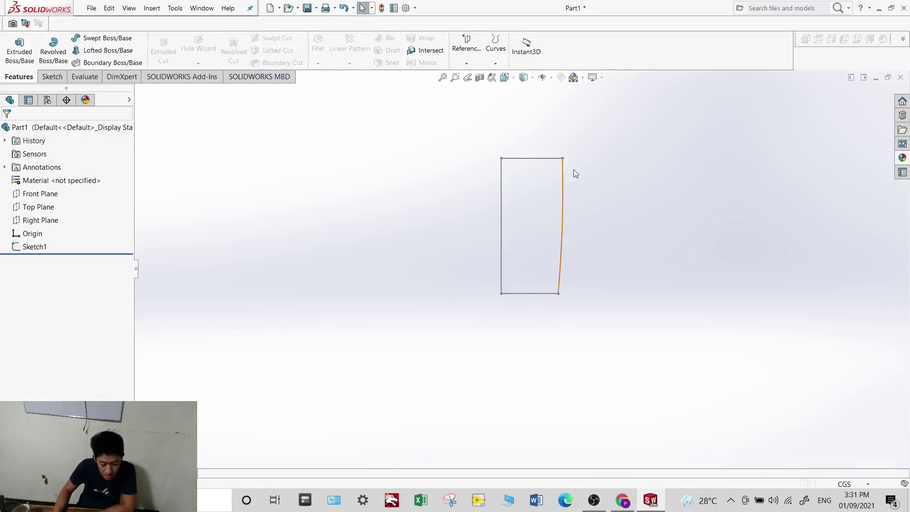
Step: Revolve the profile a full 360° about its right edge into Revolve1, then inspect it
{"action": "left_click", "coordinate": [53, 51]}
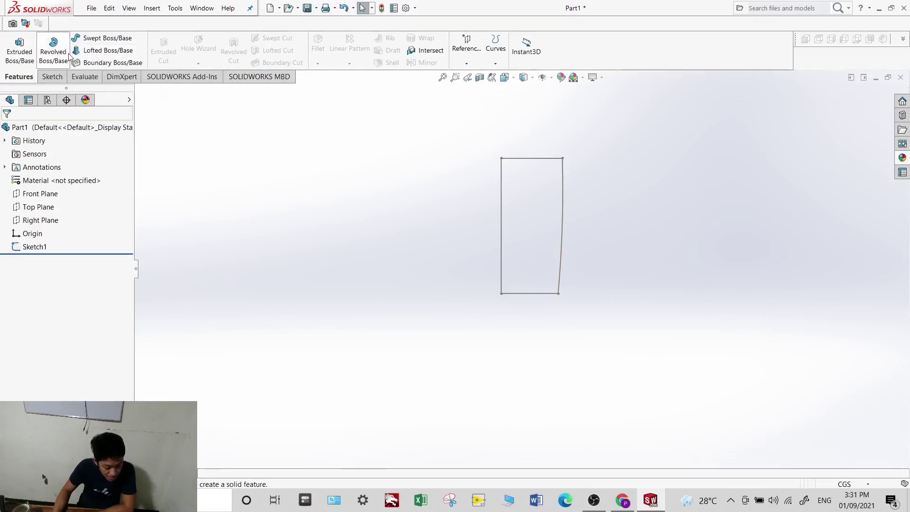
{"action": "left_click", "coordinate": [562, 190]}
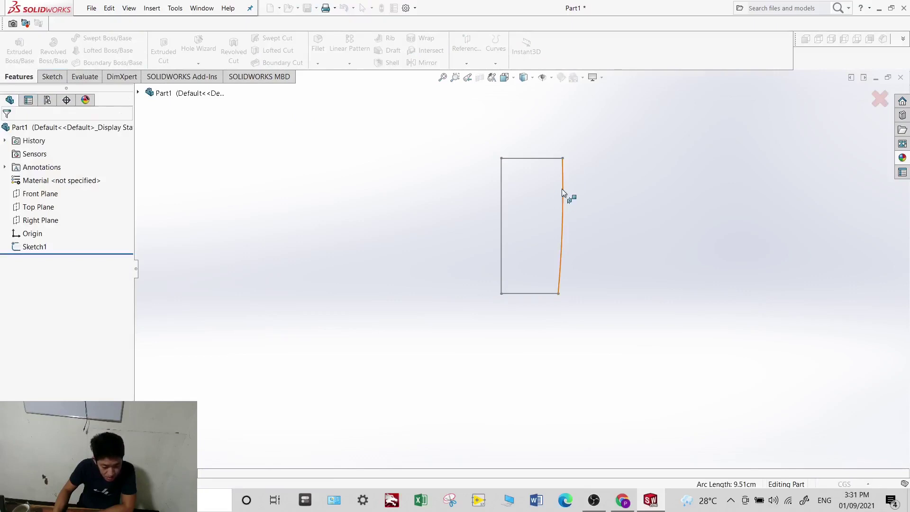
{"action": "key", "text": "Return"}
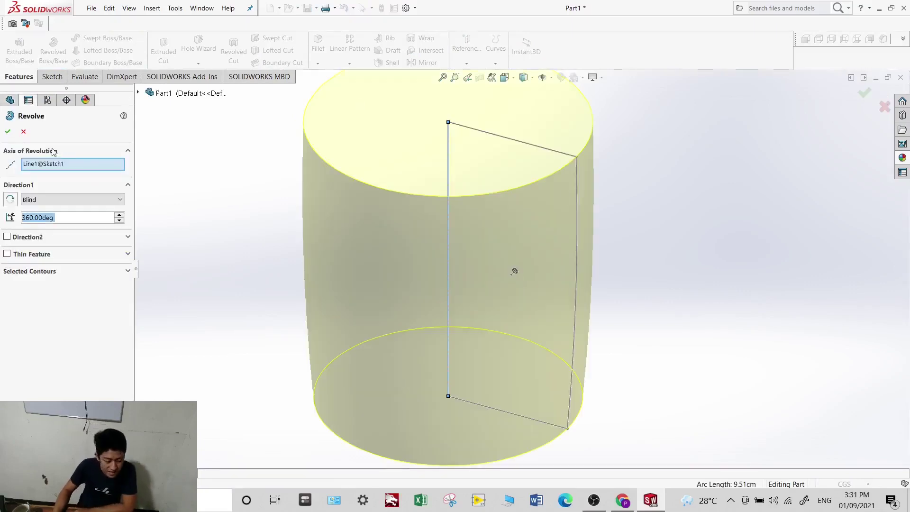
{"action": "left_click", "coordinate": [7, 132]}
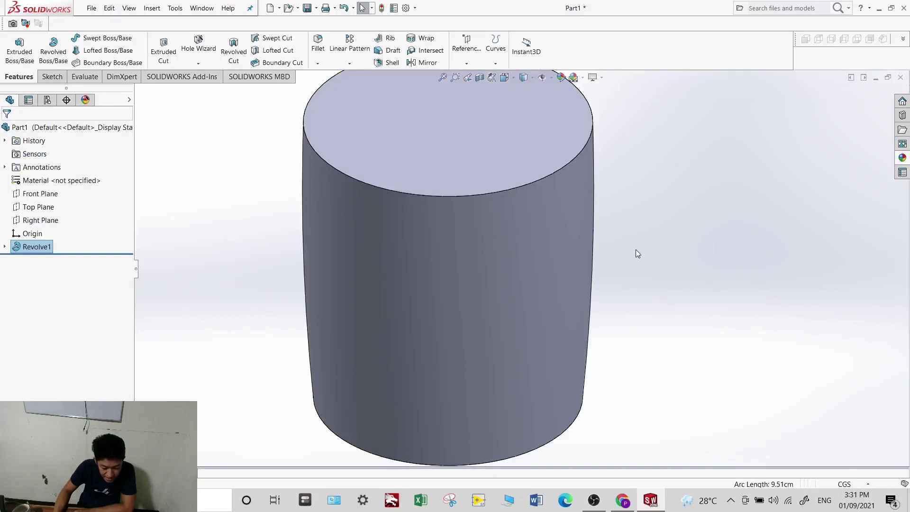
{"action": "scroll", "coordinate": [627, 250], "scroll_direction": "up", "scroll_amount": 1}
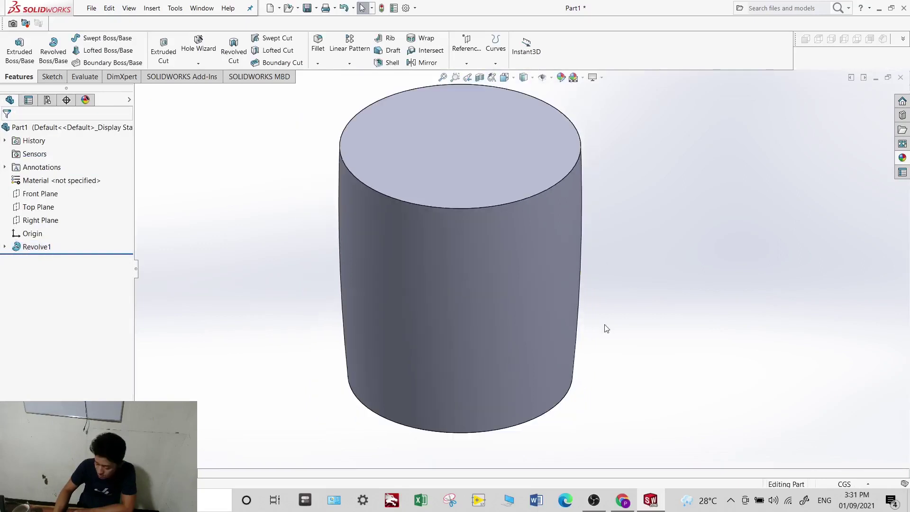
{"action": "mouse_move", "coordinate": [615, 333]}
{"action": "middle_mouse_down"}
{"action": "mouse_move", "coordinate": [621, 224]}
{"action": "mouse_move", "coordinate": [621, 289]}
{"action": "middle_mouse_up"}
{"action": "left_click", "coordinate": [486, 176]}
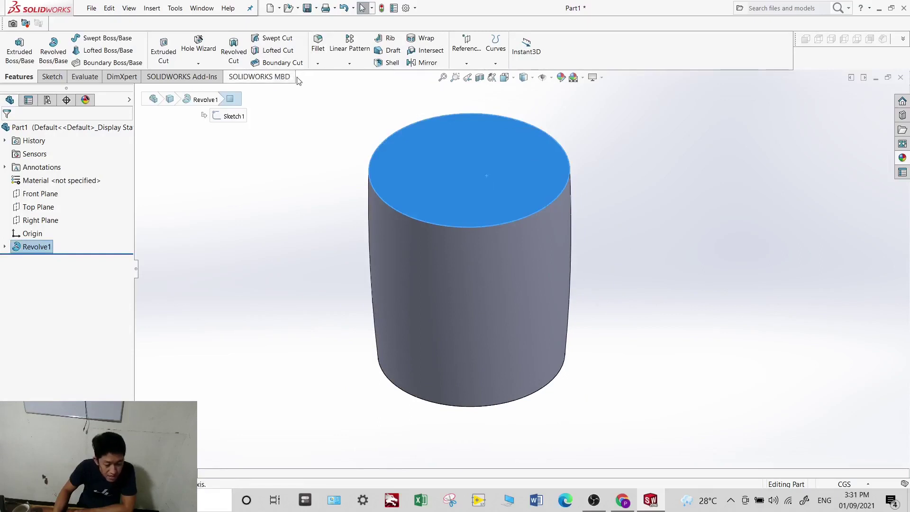
{"action": "left_click", "coordinate": [361, 134]}
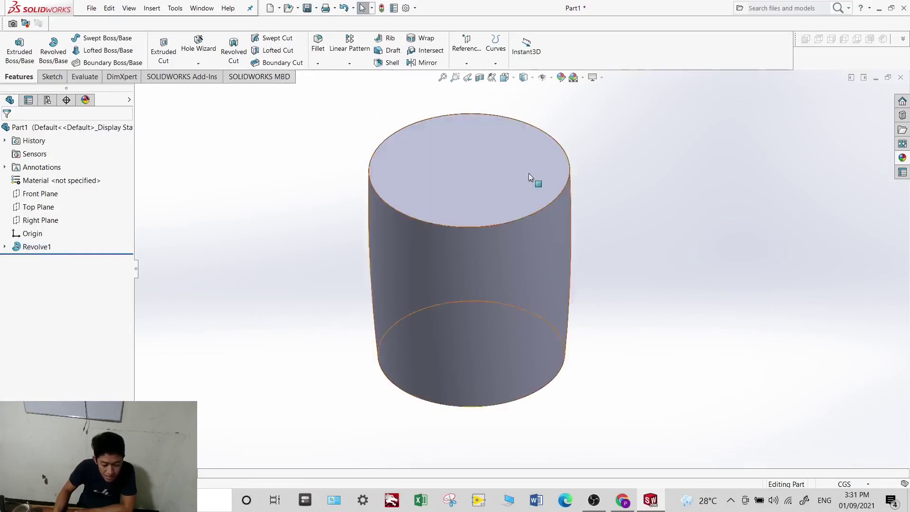
Step: Shell the cylinder with the top face removed and a 4 mm wall
{"action": "left_click", "coordinate": [318, 64]}
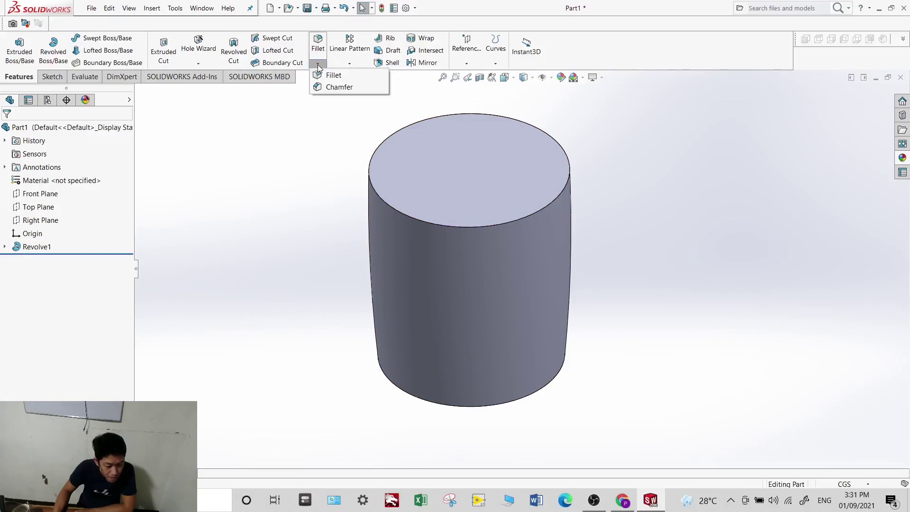
{"action": "left_click", "coordinate": [318, 65]}
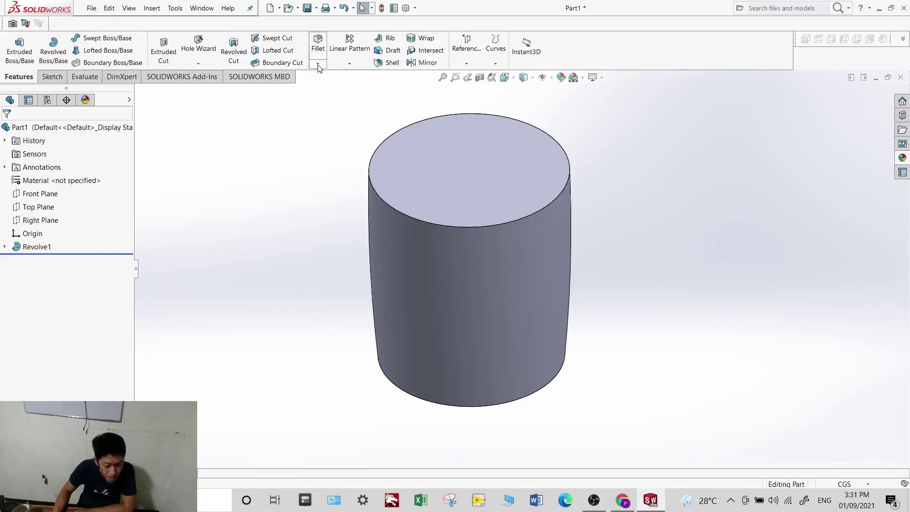
{"action": "left_click", "coordinate": [382, 67]}
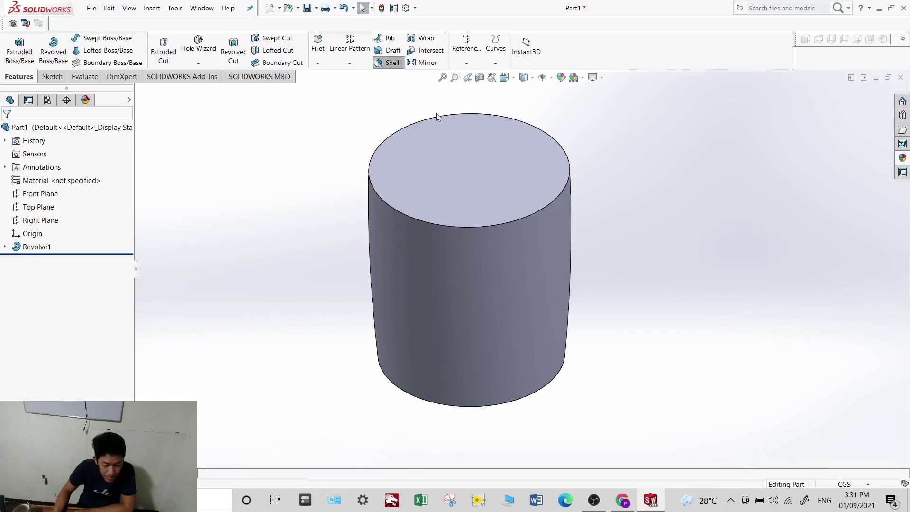
{"action": "left_click", "coordinate": [480, 178]}
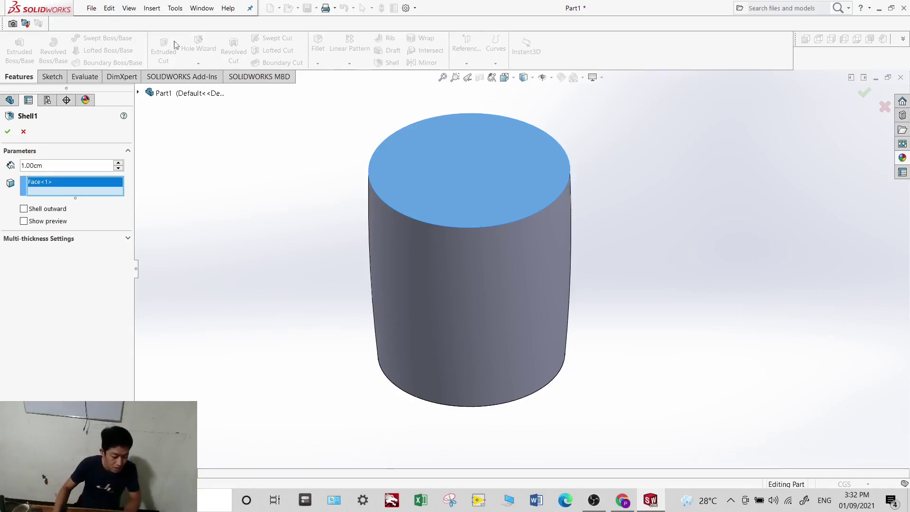
{"action": "double_click", "coordinate": [31, 166]}
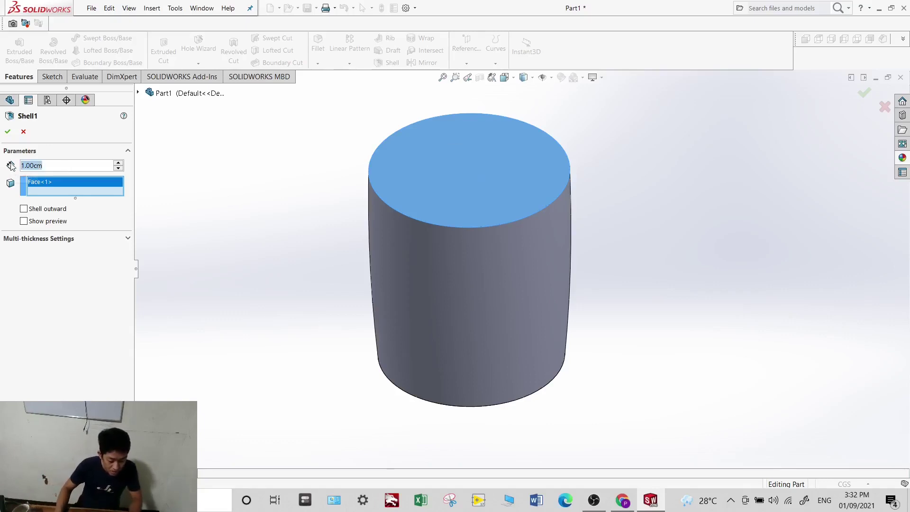
{"action": "type", "text": "4mm"}
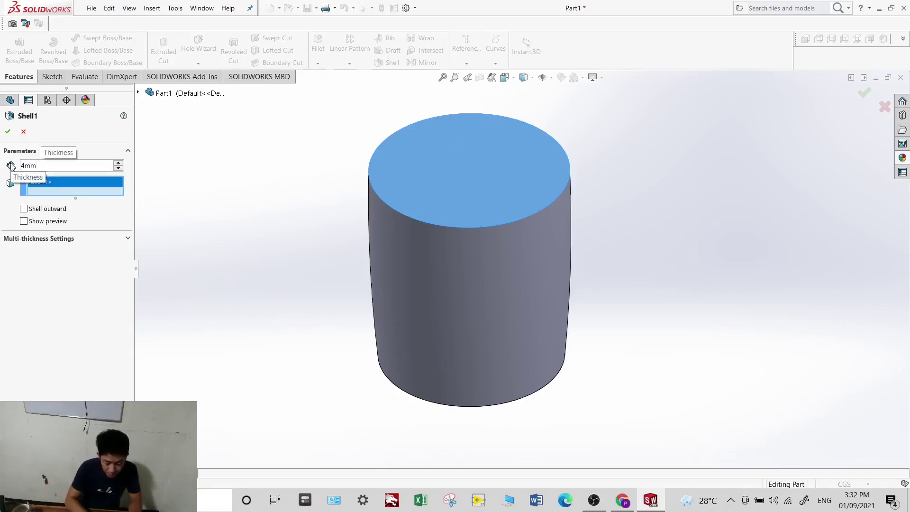
{"action": "key", "text": "Return"}
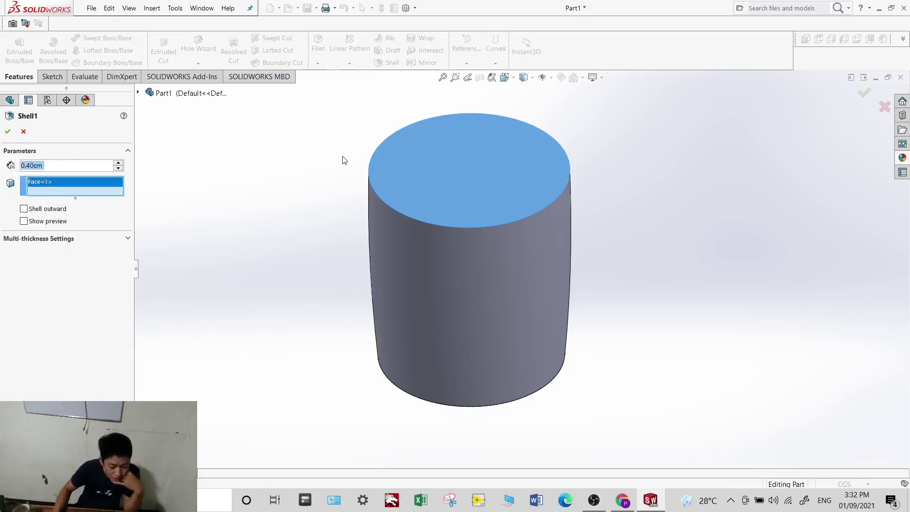
{"action": "left_click", "coordinate": [9, 132]}
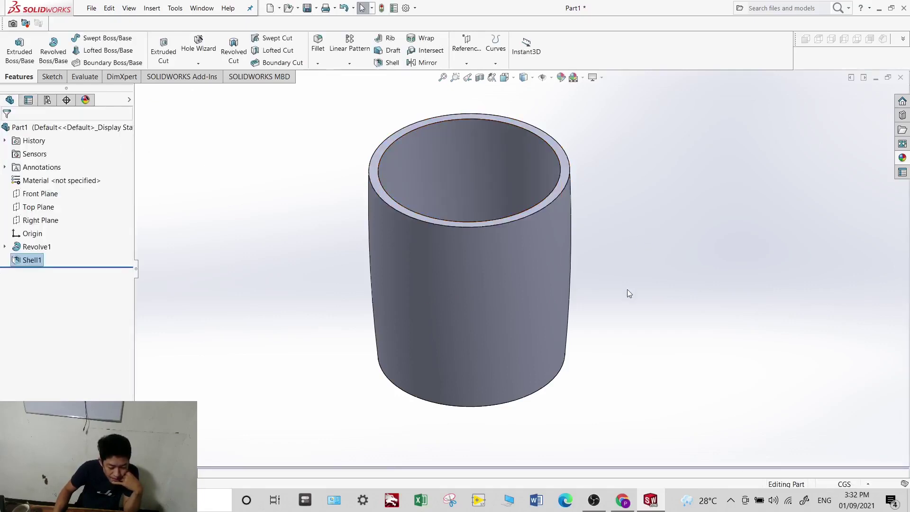
Step: Round the cup's bottom outer edge with a 0.2 cm fillet
{"action": "mouse_move", "coordinate": [624, 282]}
{"action": "middle_mouse_down"}
{"action": "mouse_move", "coordinate": [609, 195]}
{"action": "mouse_move", "coordinate": [607, 282]}
{"action": "mouse_move", "coordinate": [632, 337]}
{"action": "mouse_move", "coordinate": [614, 376]}
{"action": "mouse_move", "coordinate": [618, 251]}
{"action": "mouse_move", "coordinate": [611, 275]}
{"action": "middle_mouse_up"}
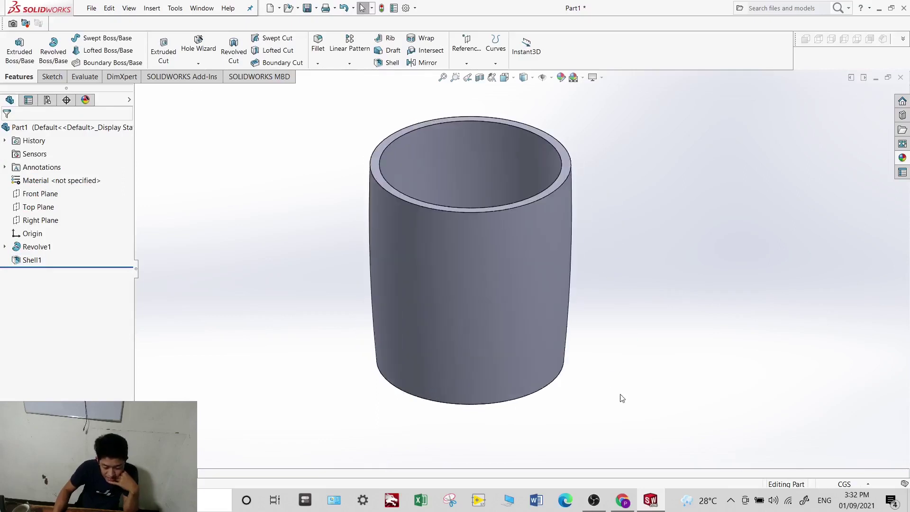
{"action": "left_click", "coordinate": [630, 505]}
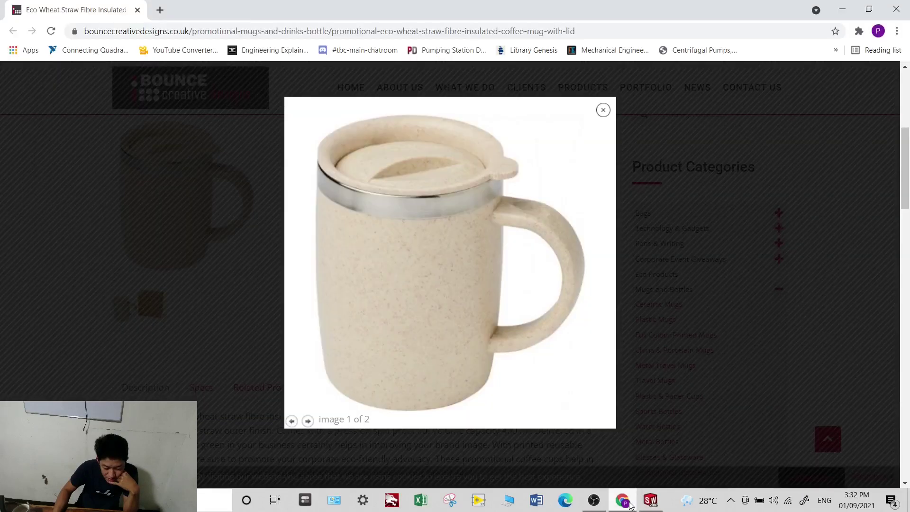
{"action": "left_click", "coordinate": [630, 504]}
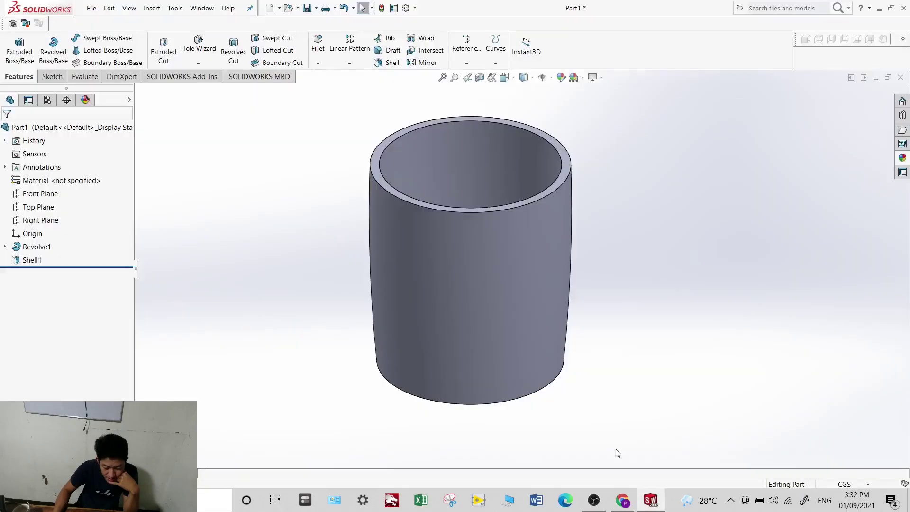
{"action": "mouse_move", "coordinate": [612, 427]}
{"action": "middle_mouse_down"}
{"action": "mouse_move", "coordinate": [609, 359]}
{"action": "mouse_move", "coordinate": [557, 356]}
{"action": "middle_mouse_up"}
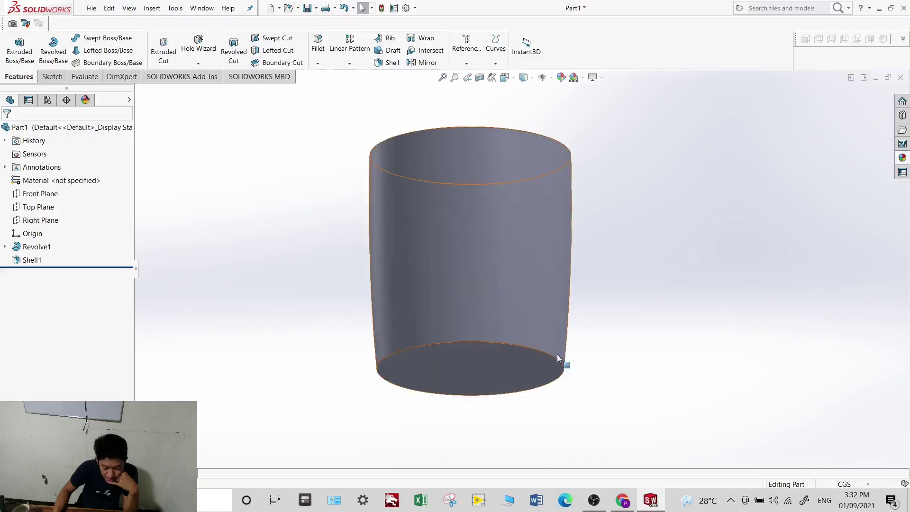
{"action": "left_click", "coordinate": [319, 50]}
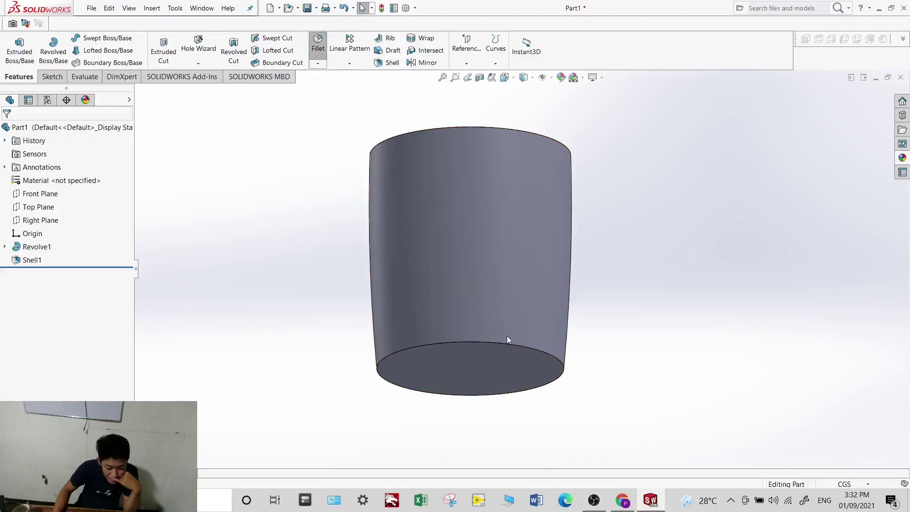
{"action": "left_click", "coordinate": [550, 357]}
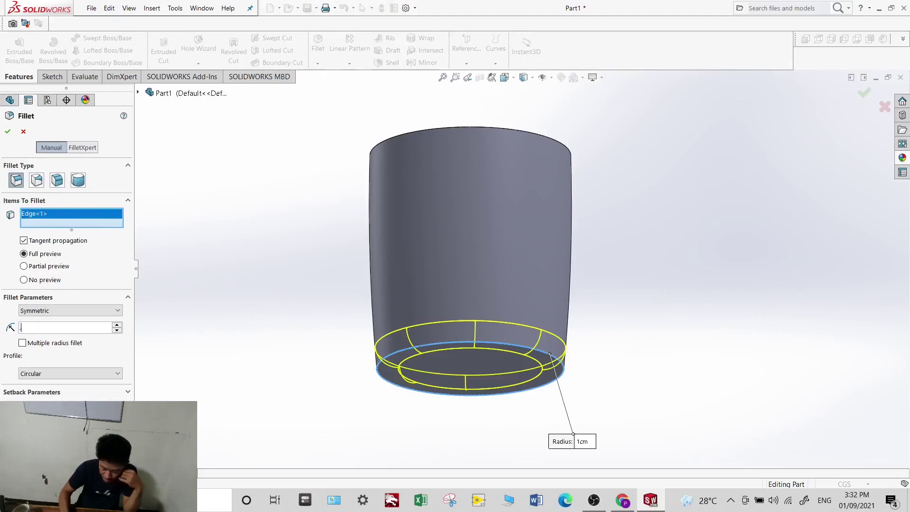
{"action": "type", "text": ".2"}
{"action": "key", "text": "Return"}
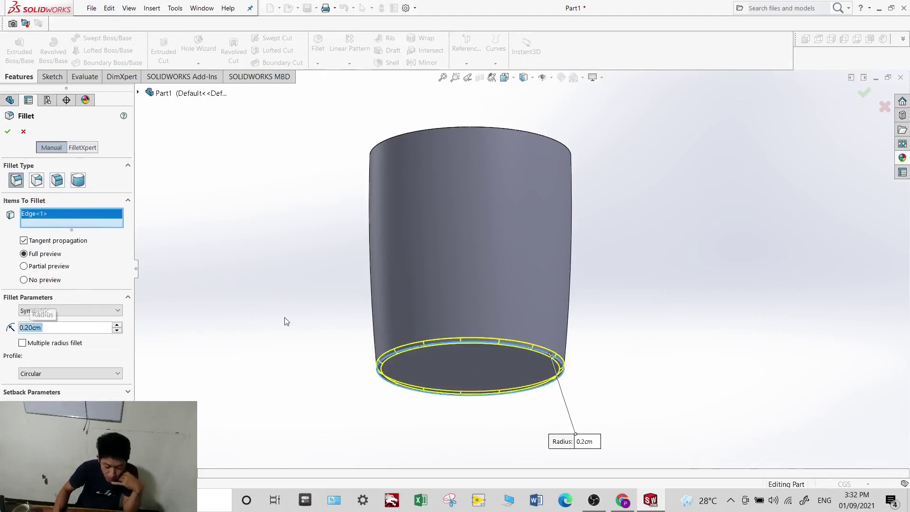
{"action": "left_click", "coordinate": [8, 134]}
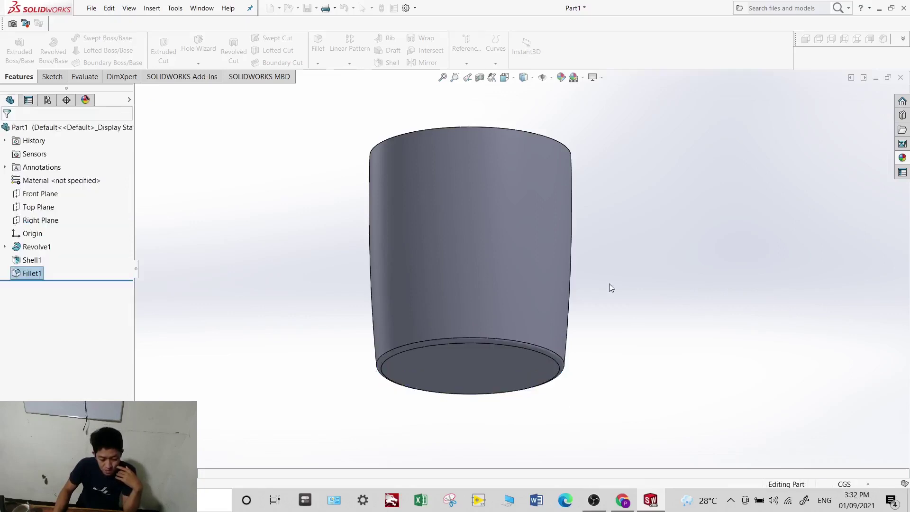
{"action": "middle_click_drag", "start_coordinate": [619, 355], "coordinate": [627, 226]}
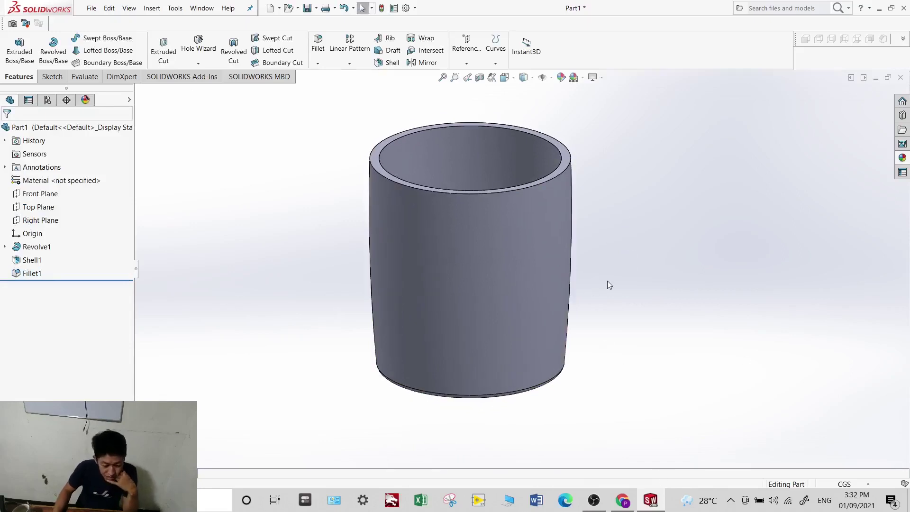
Step: Open the cup body's appearance settings and browse to the Organic > Wood library
{"action": "left_click", "coordinate": [508, 262]}
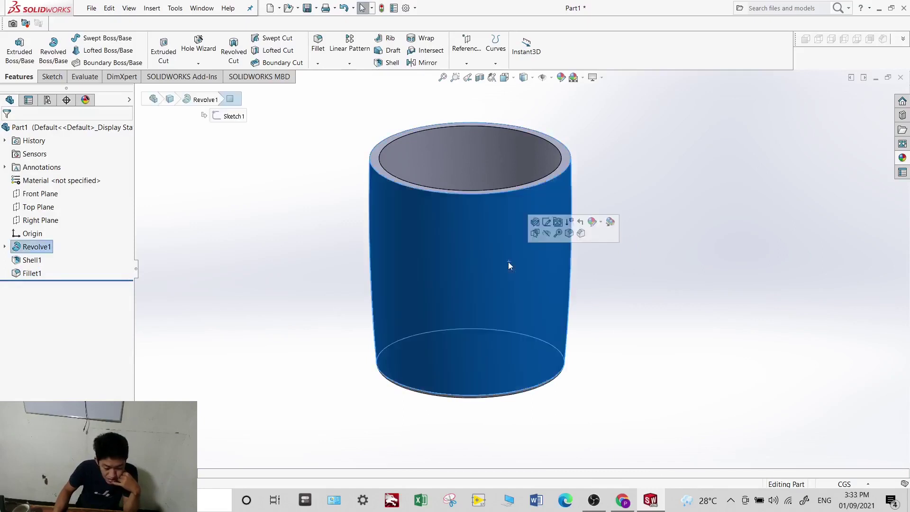
{"action": "left_click", "coordinate": [145, 175]}
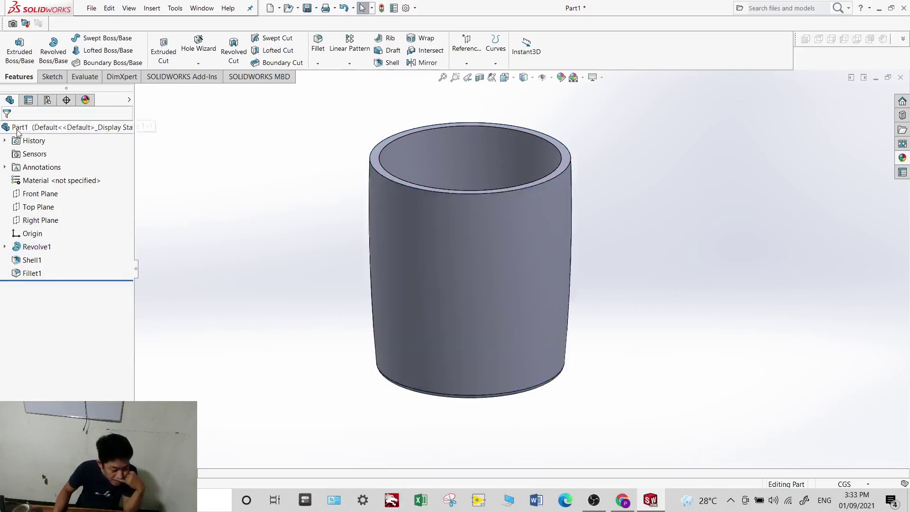
{"action": "left_click", "coordinate": [37, 247]}
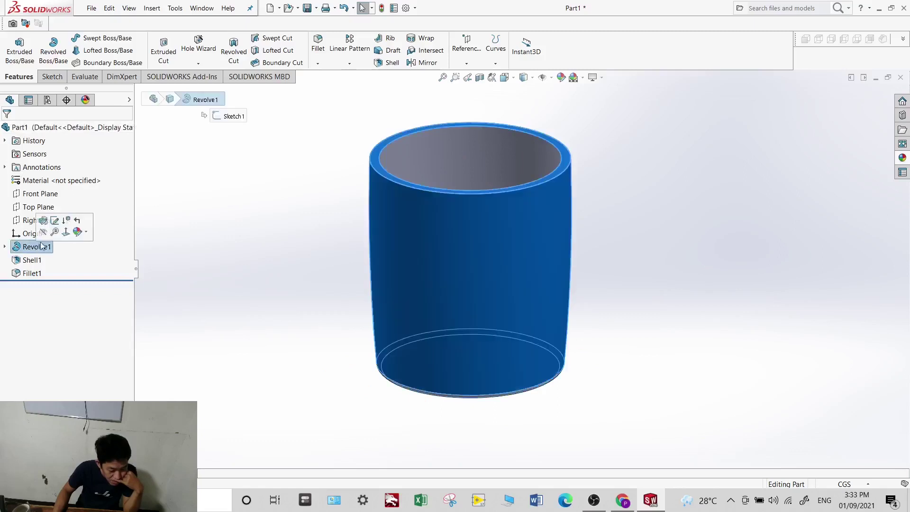
{"action": "left_click", "coordinate": [77, 232]}
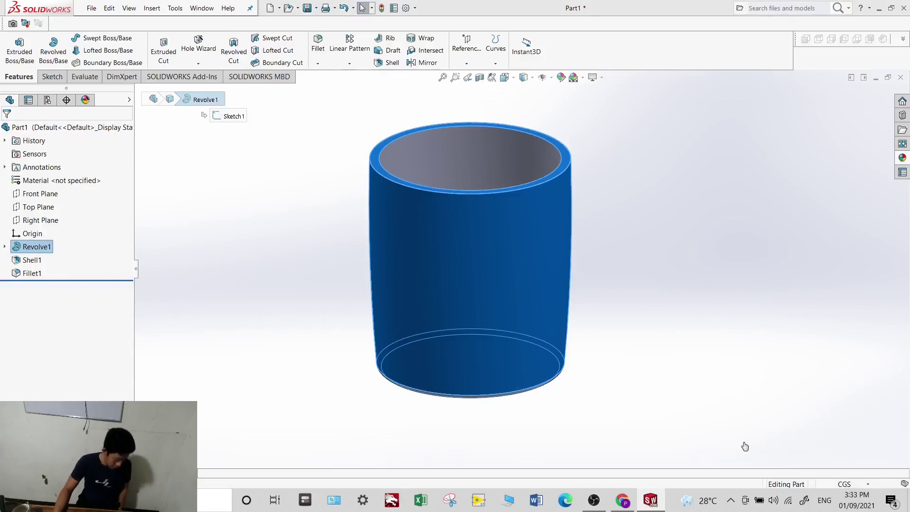
{"action": "left_click", "coordinate": [709, 294]}
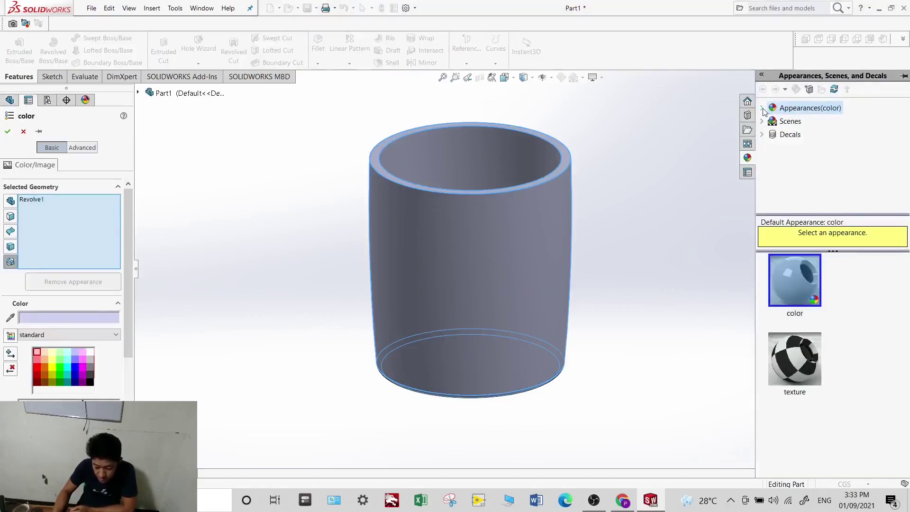
{"action": "left_click", "coordinate": [761, 108]}
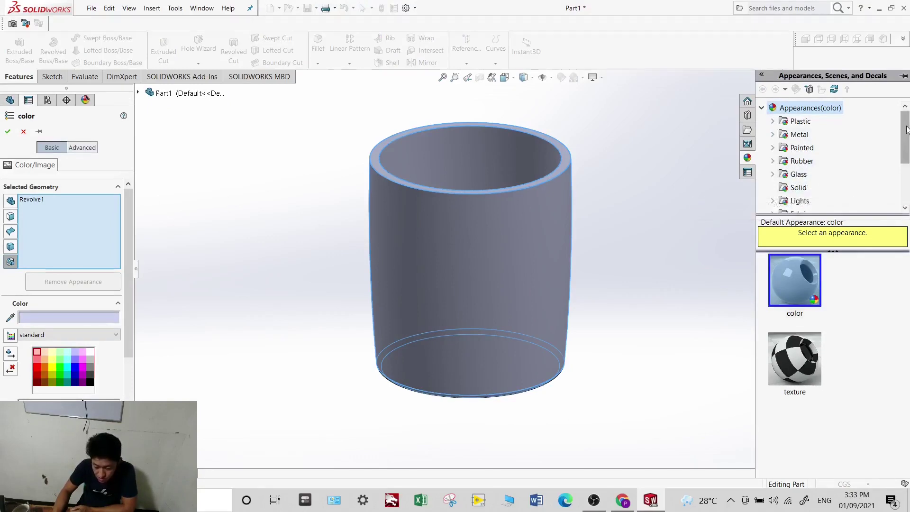
{"action": "left_click_drag", "start_coordinate": [907, 128], "coordinate": [907, 163]}
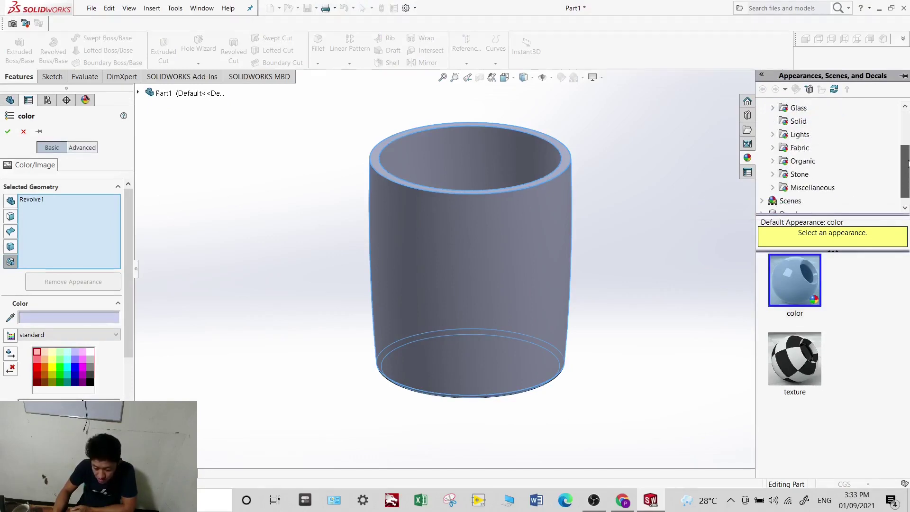
{"action": "left_click", "coordinate": [773, 161]}
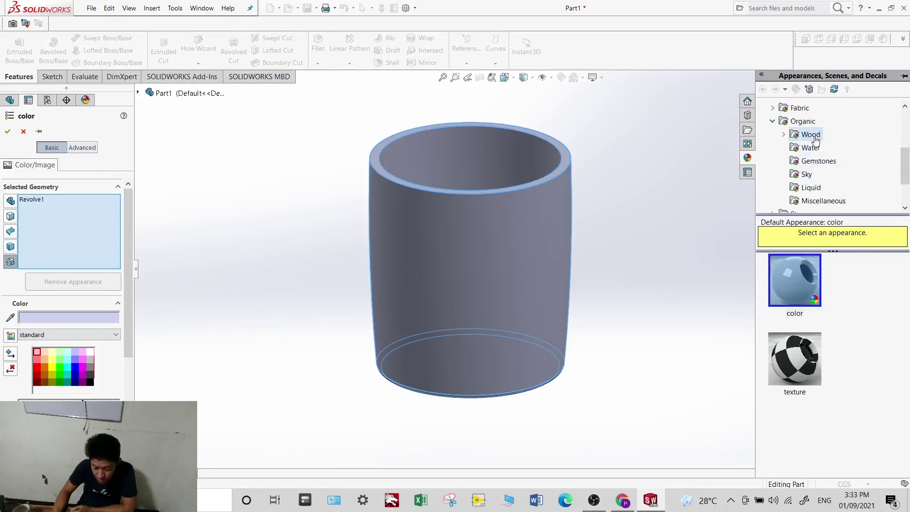
{"action": "left_click", "coordinate": [784, 137]}
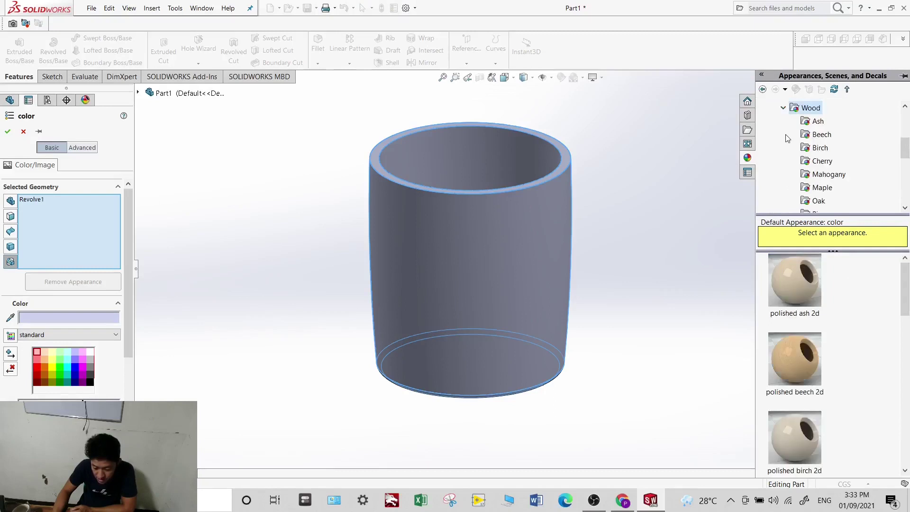
Step: Try beech, cherry, pine and satin ash finishes, settling on polished ash 2d
{"action": "left_click", "coordinate": [788, 360]}
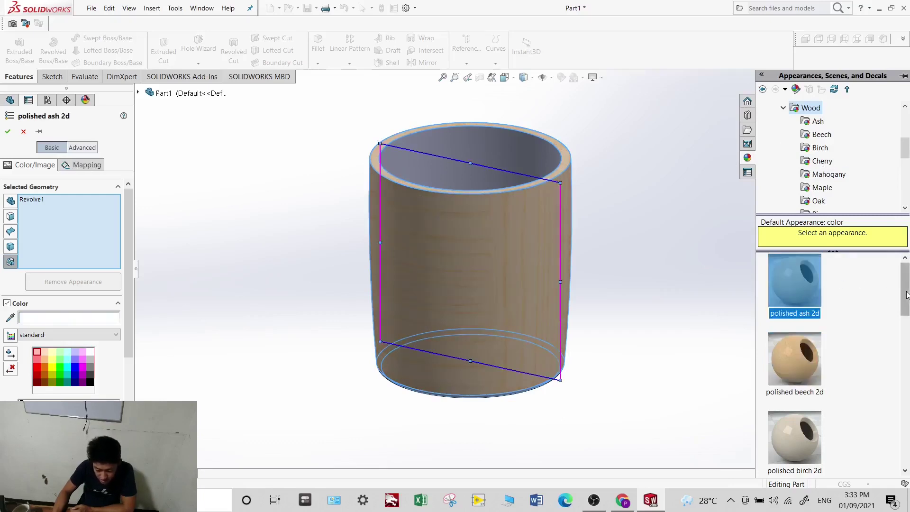
{"action": "left_click_drag", "start_coordinate": [905, 295], "coordinate": [906, 340]}
{"action": "left_click", "coordinate": [802, 337]}
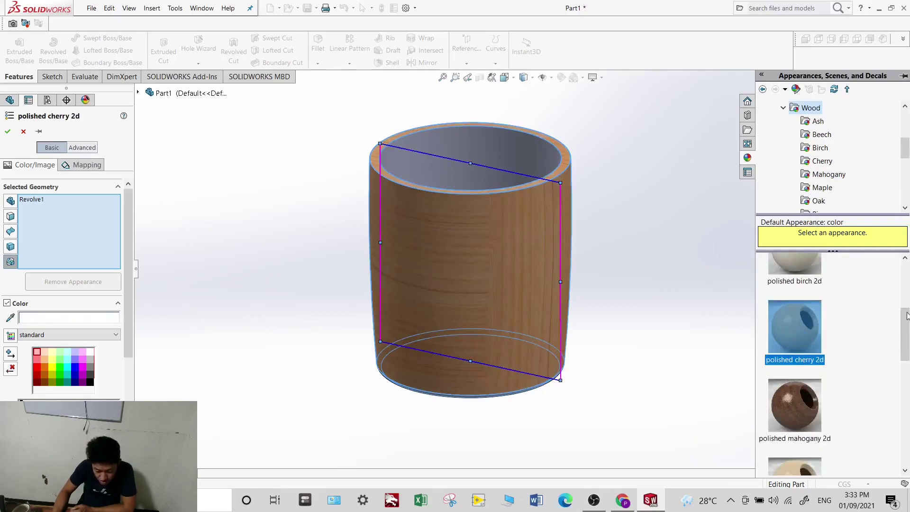
{"action": "left_click_drag", "start_coordinate": [905, 365], "coordinate": [905, 387]}
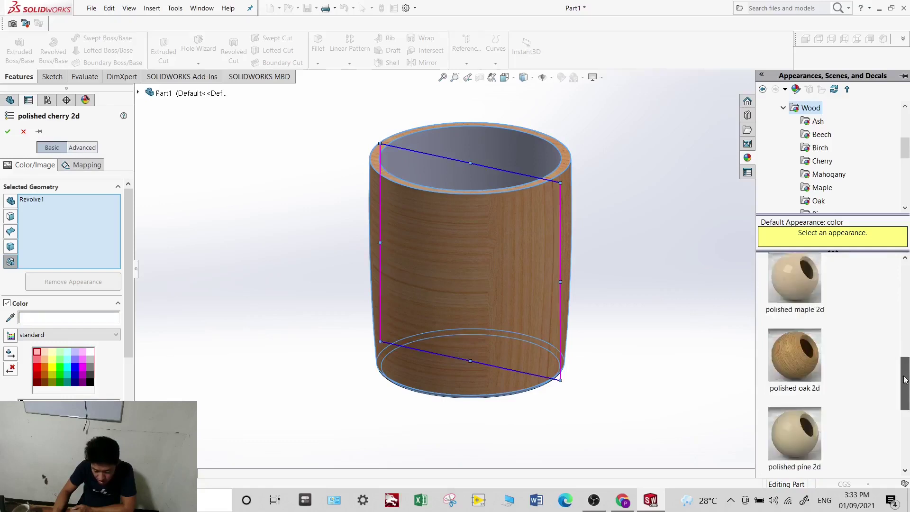
{"action": "left_click", "coordinate": [794, 393]}
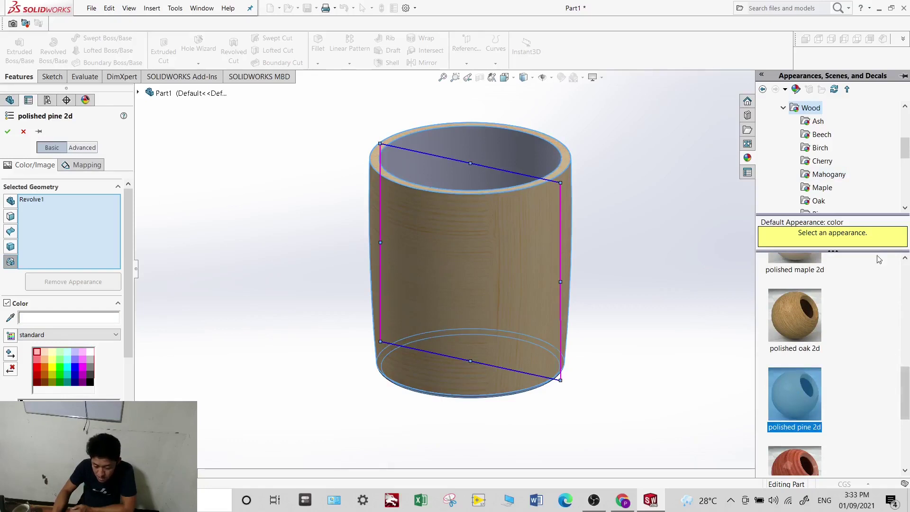
{"action": "left_click", "coordinate": [818, 123]}
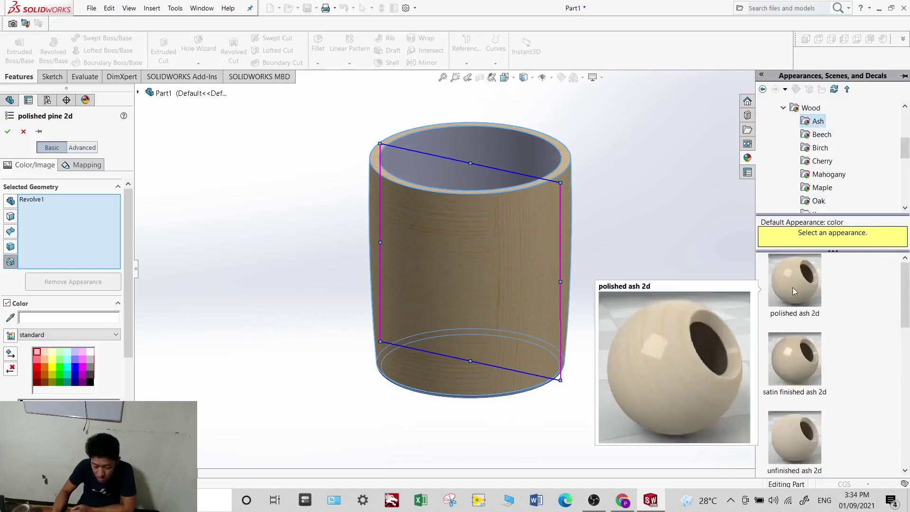
{"action": "left_click", "coordinate": [802, 361]}
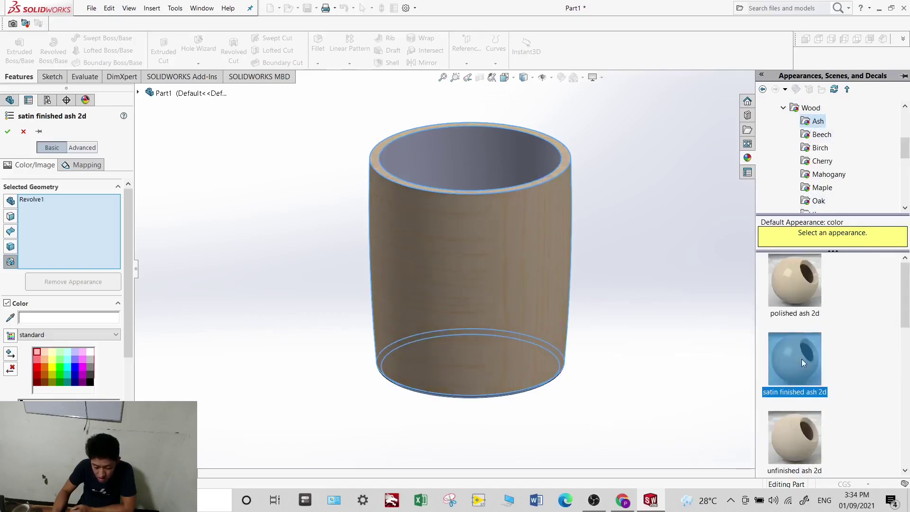
{"action": "left_click", "coordinate": [795, 296]}
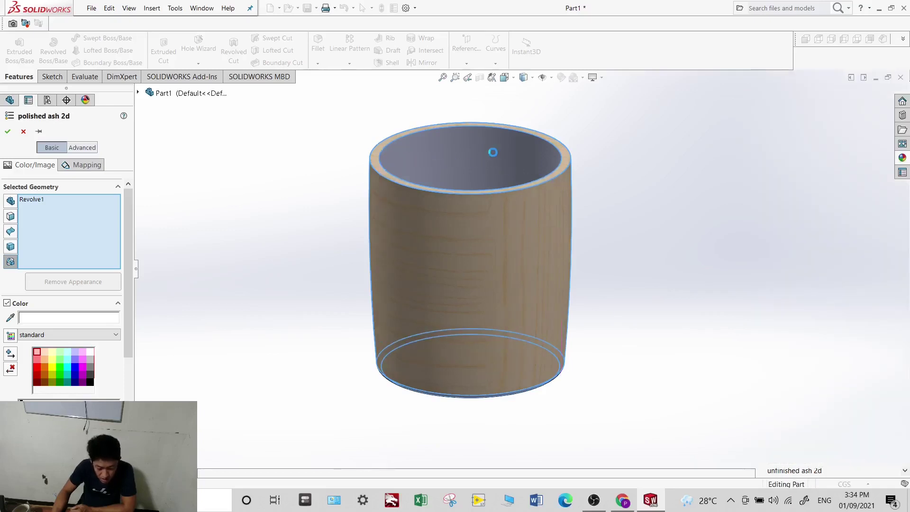
Step: Add Shell1 to the appearance's geometry and browse the Rosewood, Spruce and Teak folders
{"action": "left_click", "coordinate": [495, 156]}
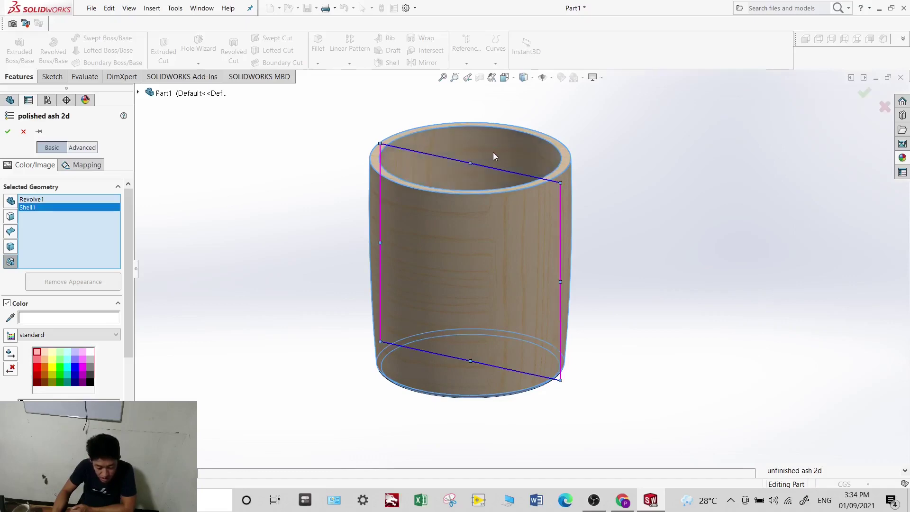
{"action": "left_click", "coordinate": [624, 501]}
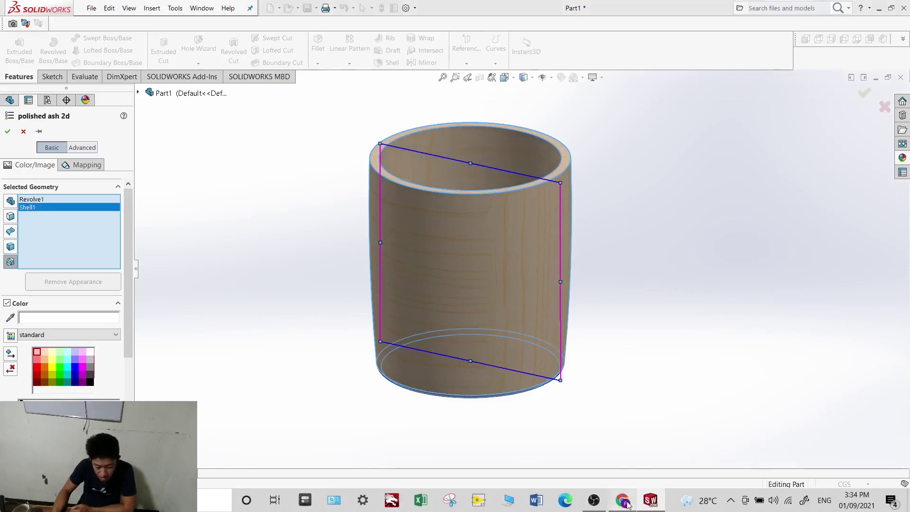
{"action": "left_click", "coordinate": [624, 501]}
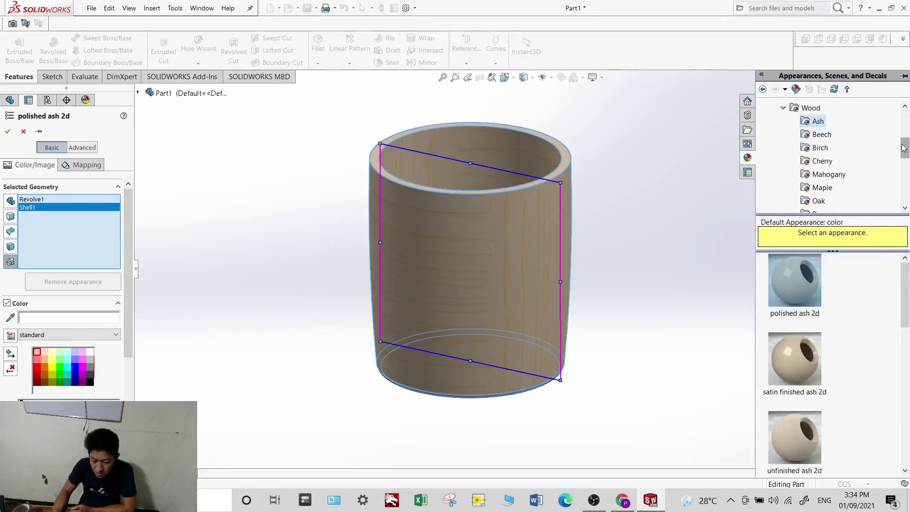
{"action": "left_click_drag", "start_coordinate": [903, 148], "coordinate": [903, 165]}
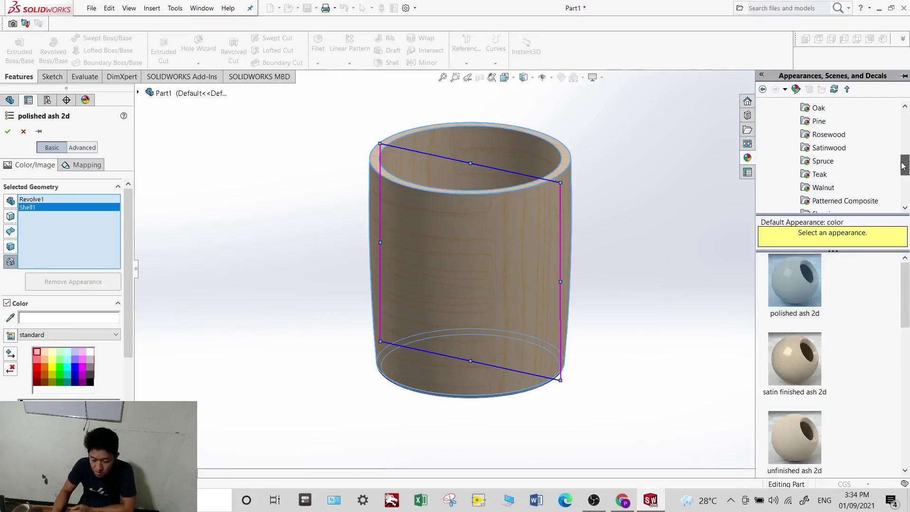
{"action": "left_click", "coordinate": [829, 135]}
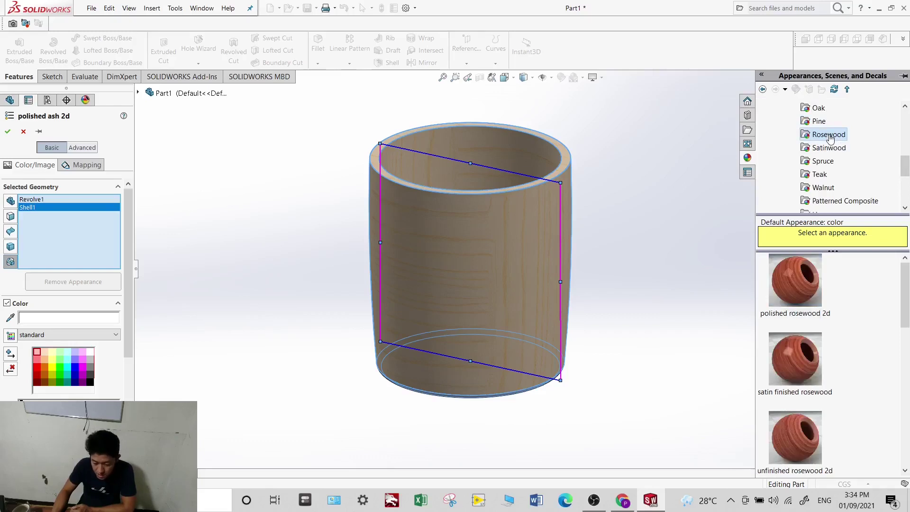
{"action": "left_click", "coordinate": [823, 161]}
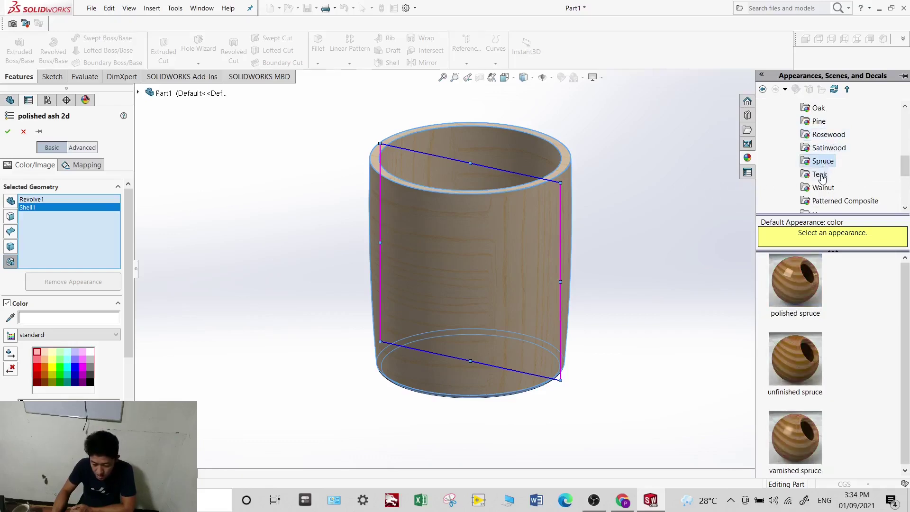
{"action": "left_click", "coordinate": [821, 176]}
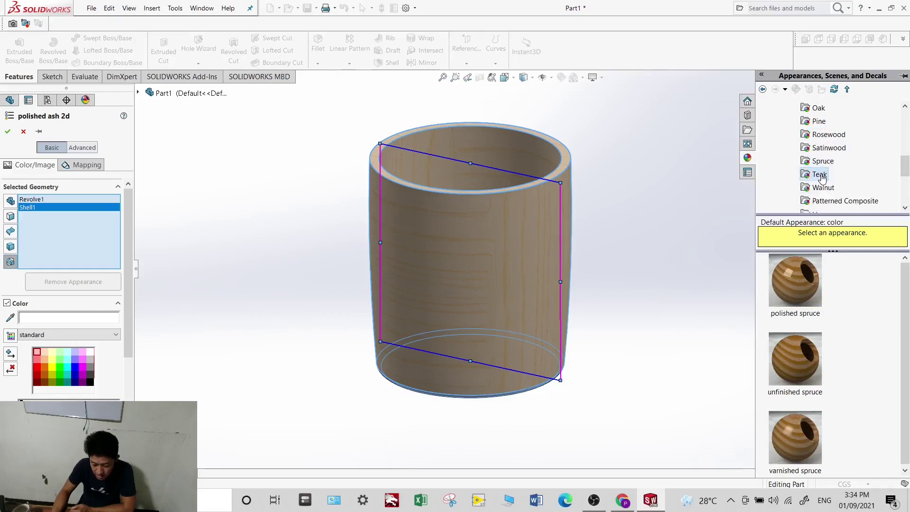
{"action": "right_click", "coordinate": [821, 176]}
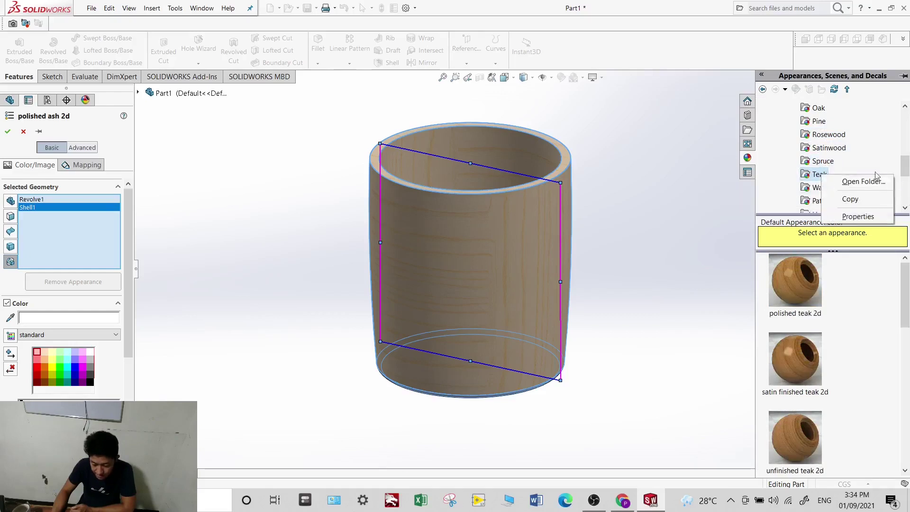
{"action": "left_click", "coordinate": [693, 205]}
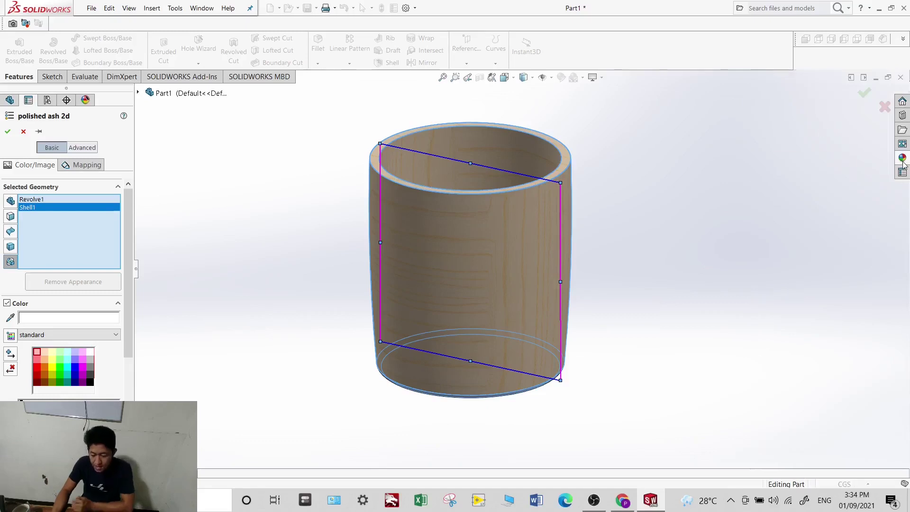
{"action": "left_click", "coordinate": [902, 160]}
Step: Try the Pine finishes and accept unfinished pine 2d, then hide the appearance library
{"action": "left_click", "coordinate": [813, 121]}
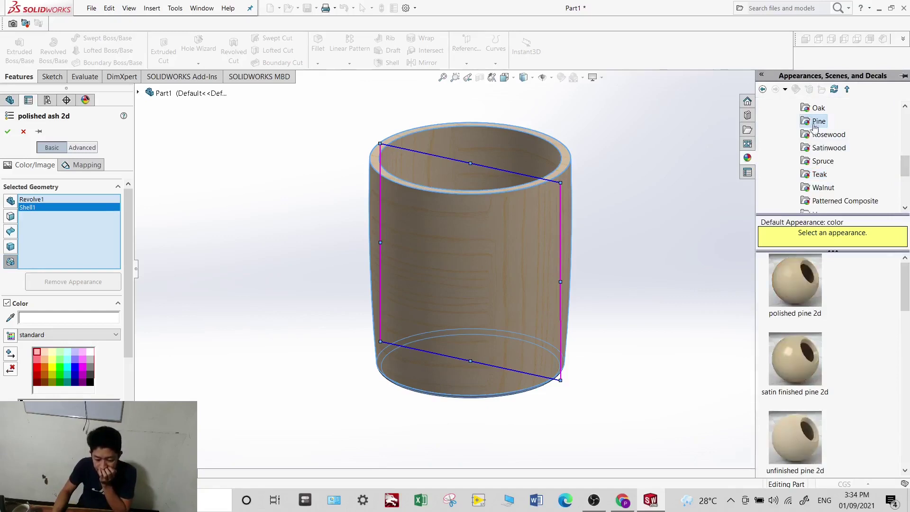
{"action": "left_click", "coordinate": [809, 290]}
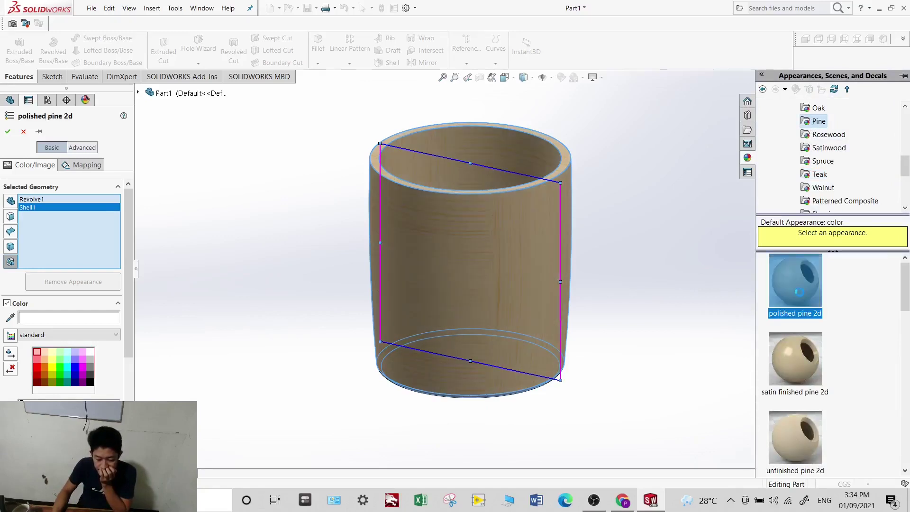
{"action": "left_click", "coordinate": [799, 376]}
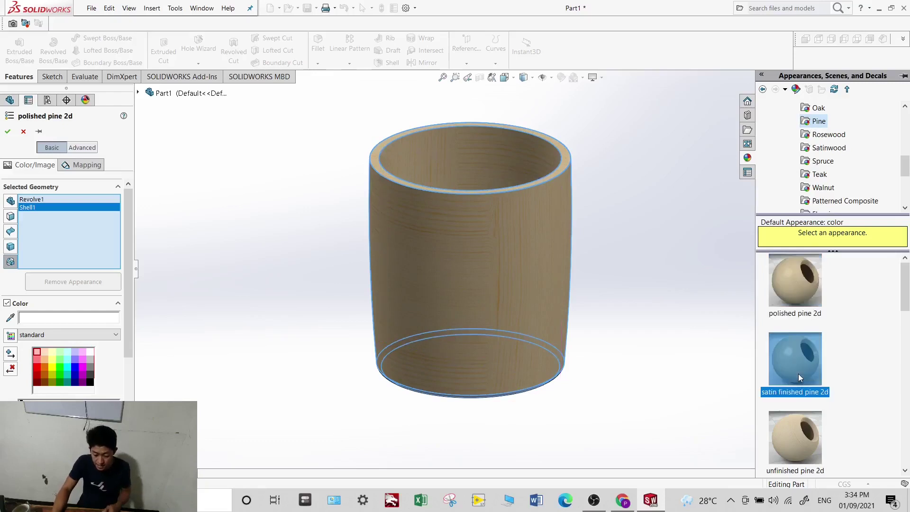
{"action": "left_click", "coordinate": [791, 433]}
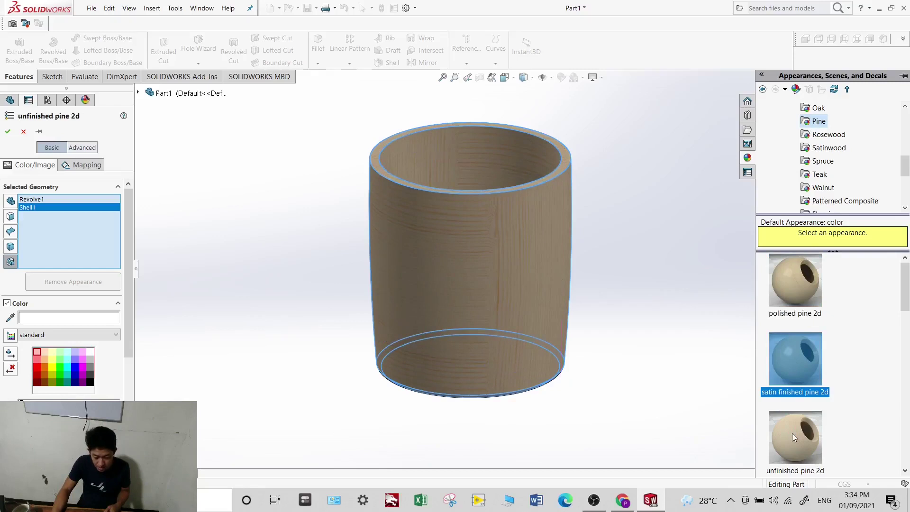
{"action": "mouse_move", "coordinate": [795, 436]}
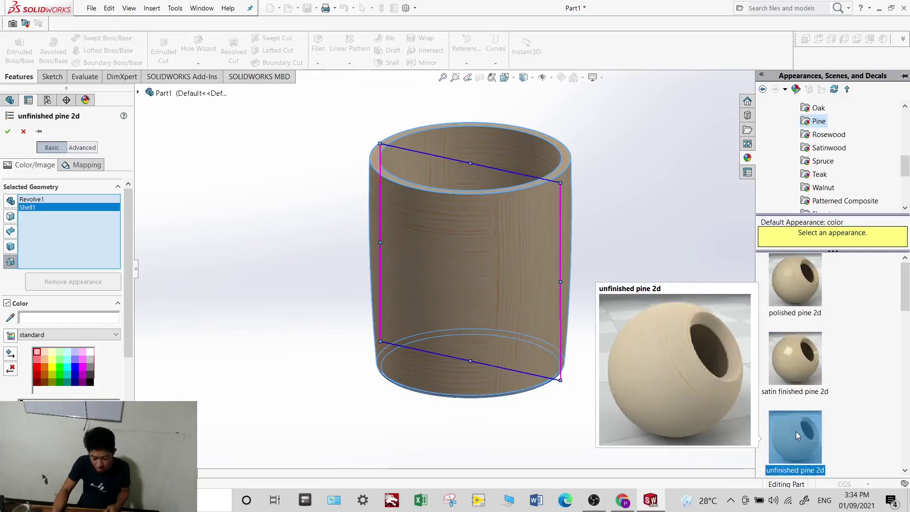
{"action": "left_click", "coordinate": [7, 131]}
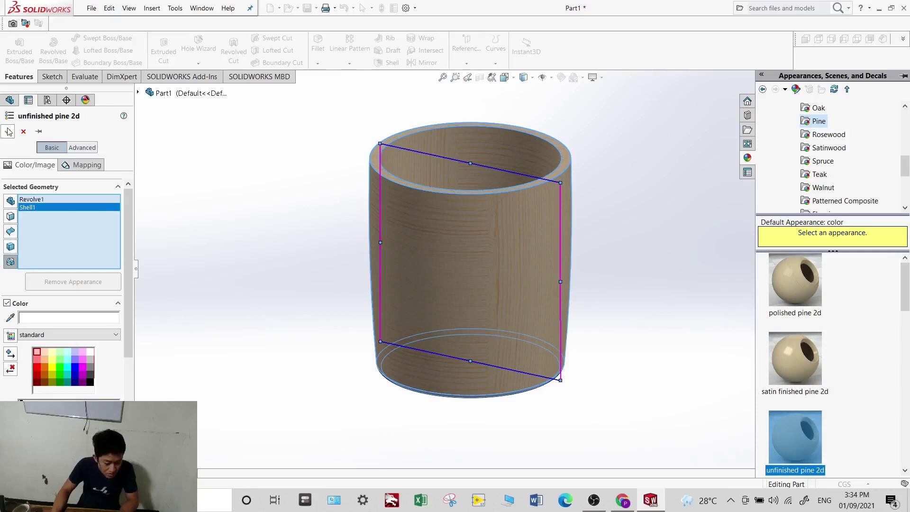
{"action": "left_click", "coordinate": [655, 238]}
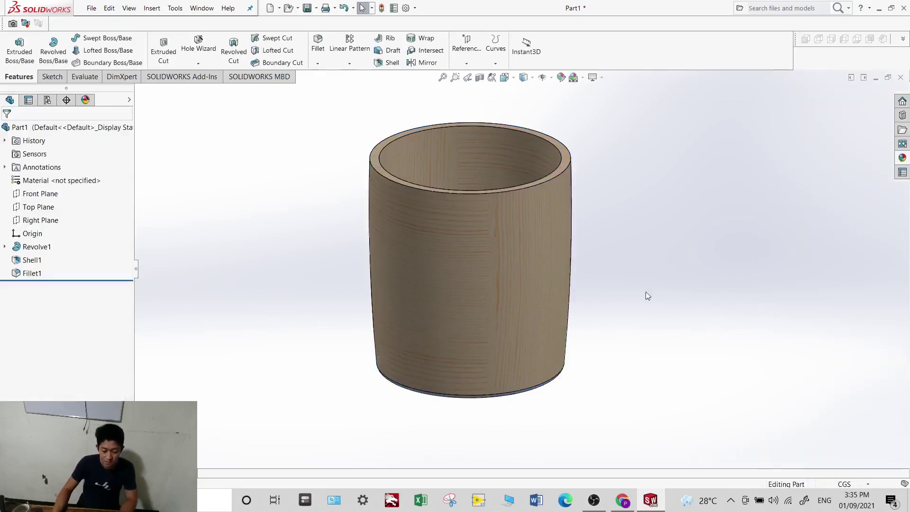
Step: Edit the unfinished pine 2d appearance so it covers Revolve1, Shell1 and Fillet1
{"action": "left_click", "coordinate": [623, 502]}
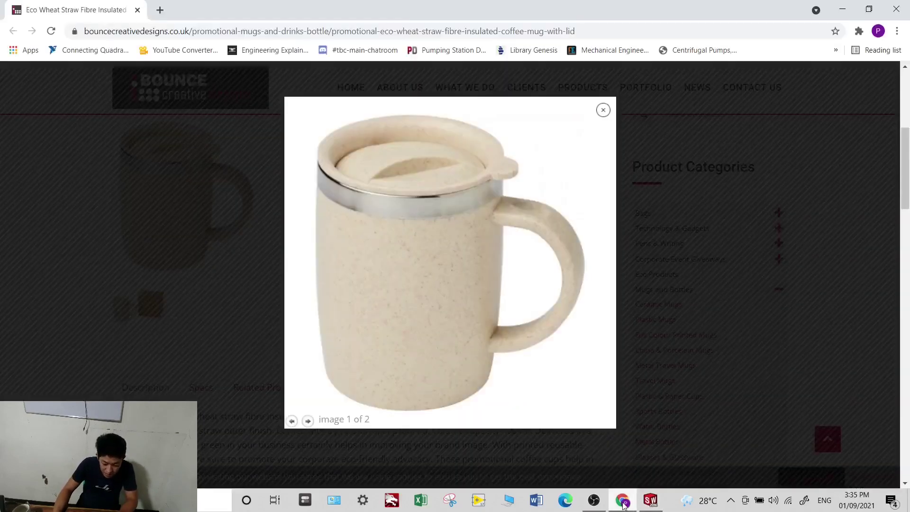
{"action": "left_click", "coordinate": [624, 502]}
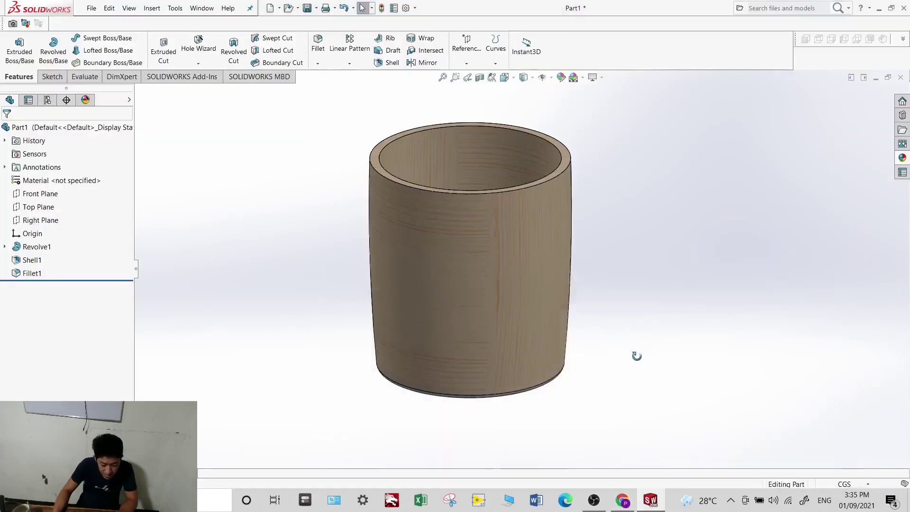
{"action": "mouse_move", "coordinate": [636, 356]}
{"action": "middle_mouse_down"}
{"action": "mouse_move", "coordinate": [619, 256]}
{"action": "mouse_move", "coordinate": [625, 303]}
{"action": "mouse_move", "coordinate": [562, 216]}
{"action": "mouse_move", "coordinate": [607, 272]}
{"action": "mouse_move", "coordinate": [604, 242]}
{"action": "middle_mouse_up"}
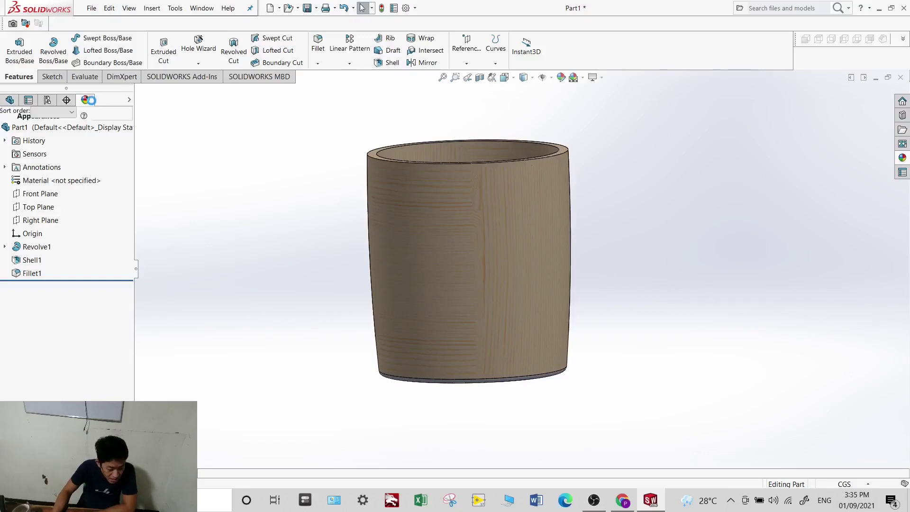
{"action": "left_click", "coordinate": [91, 99]}
{"action": "left_click", "coordinate": [25, 161]}
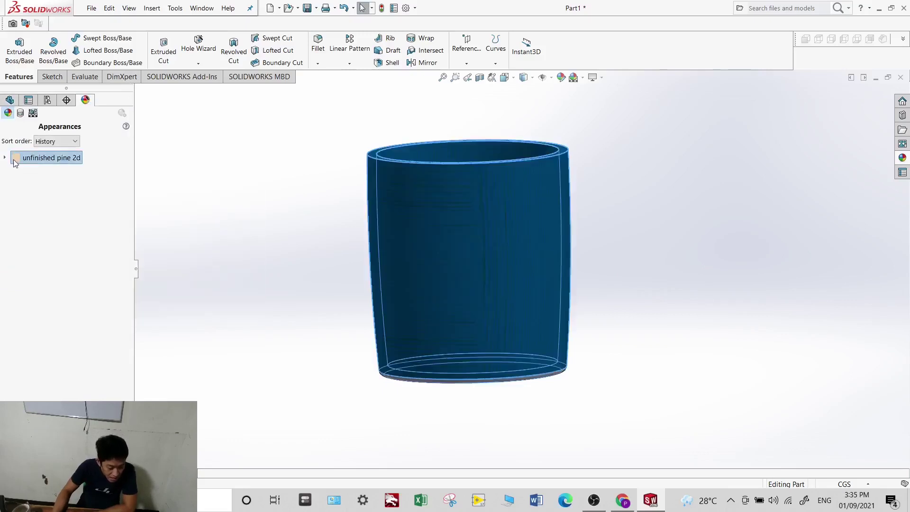
{"action": "right_click", "coordinate": [35, 160]}
{"action": "left_click", "coordinate": [64, 175]}
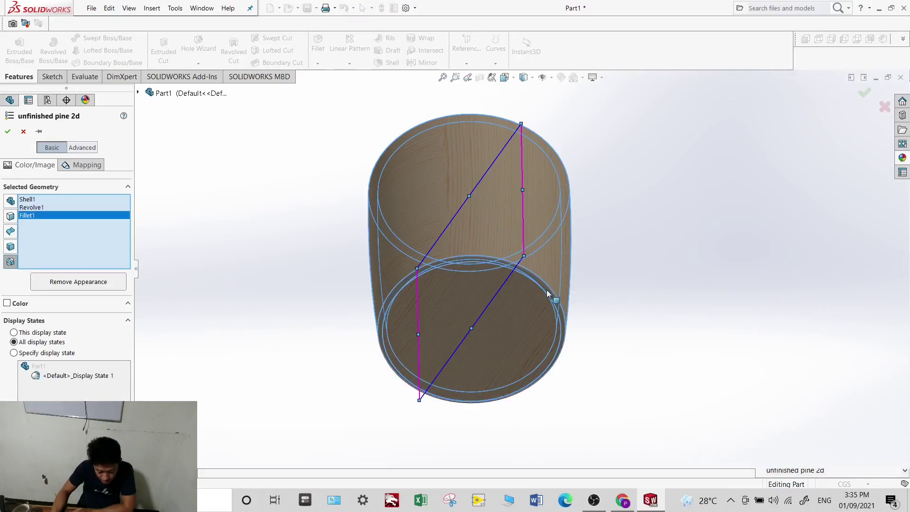
{"action": "left_click", "coordinate": [8, 133]}
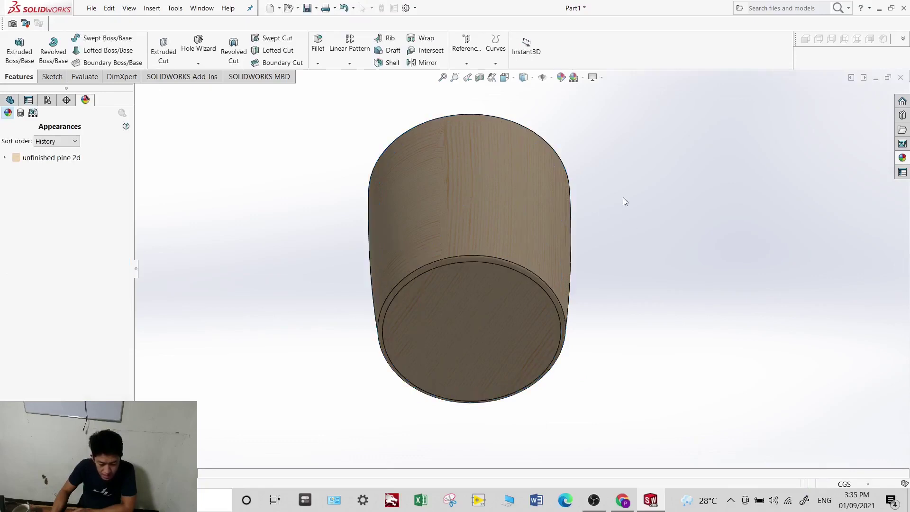
Step: Return to the feature tree, inspect the cup's rim, and select Front Plane
{"action": "left_click", "coordinate": [10, 100]}
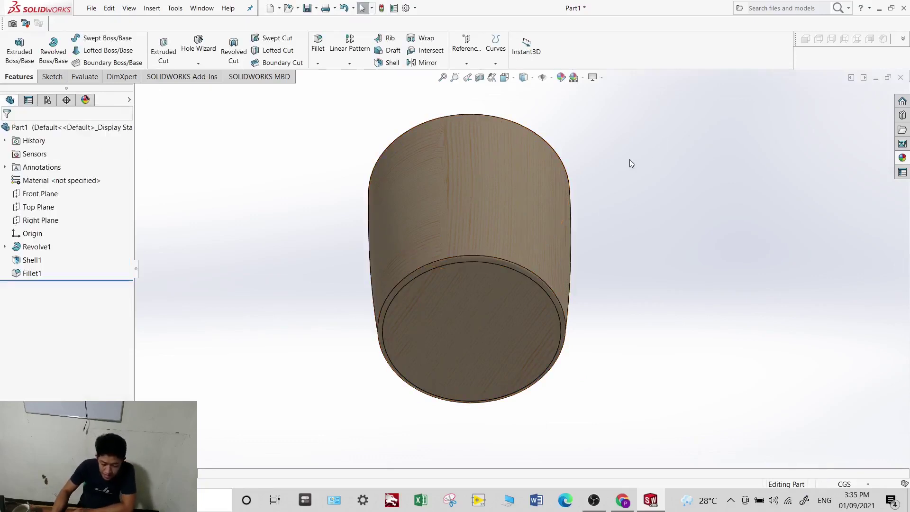
{"action": "mouse_move", "coordinate": [609, 158]}
{"action": "middle_mouse_down"}
{"action": "mouse_move", "coordinate": [593, 350]}
{"action": "mouse_move", "coordinate": [613, 304]}
{"action": "middle_mouse_up"}
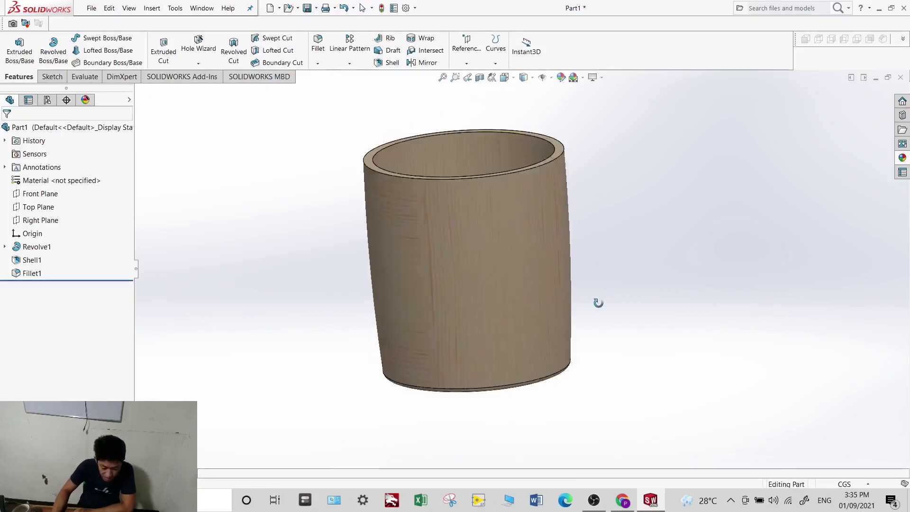
{"action": "scroll", "coordinate": [507, 201], "scroll_direction": "down", "scroll_amount": 3}
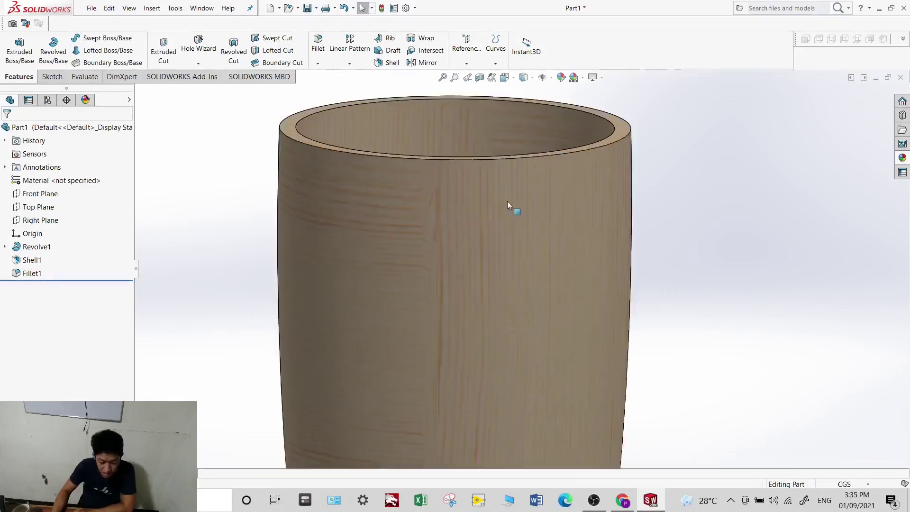
{"action": "scroll", "coordinate": [550, 209], "scroll_direction": "up", "scroll_amount": 3}
{"action": "scroll", "coordinate": [550, 211], "scroll_direction": "up", "scroll_amount": 1}
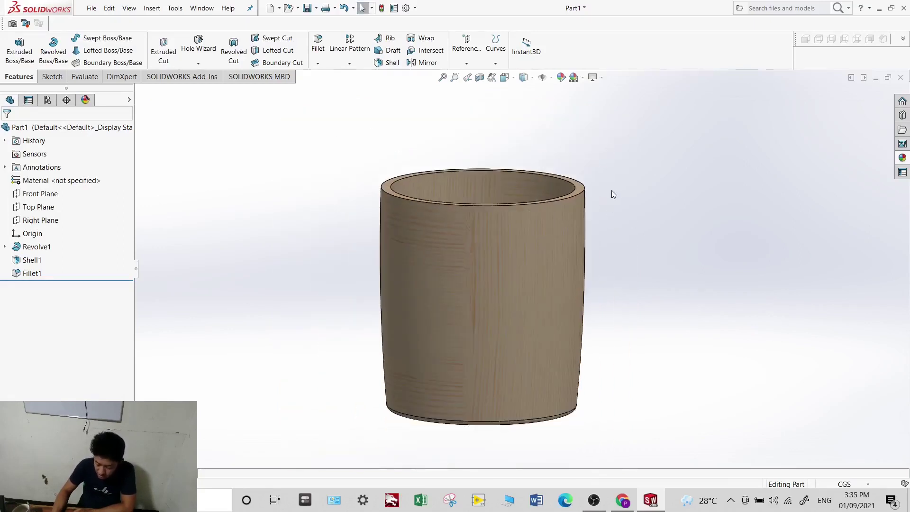
{"action": "mouse_move", "coordinate": [612, 194]}
{"action": "middle_mouse_down"}
{"action": "mouse_move", "coordinate": [607, 328]}
{"action": "mouse_move", "coordinate": [607, 166]}
{"action": "middle_mouse_up"}
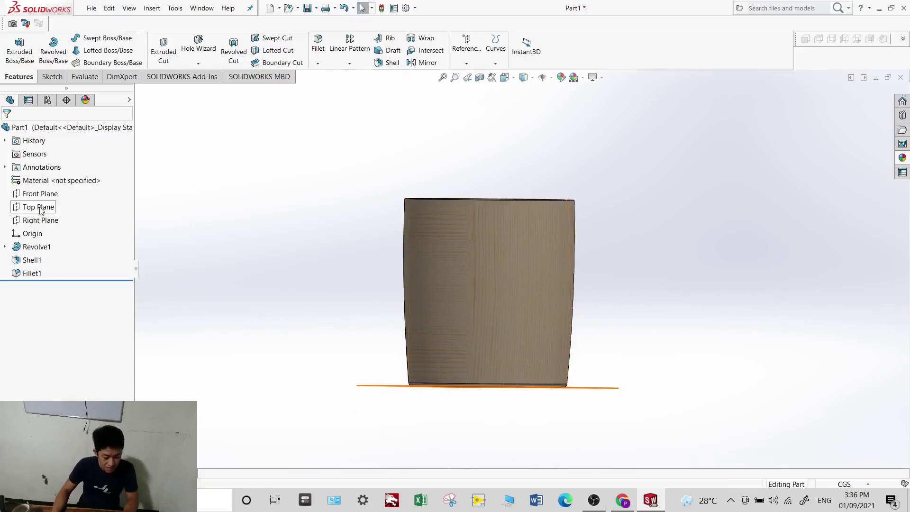
{"action": "left_click", "coordinate": [42, 194]}
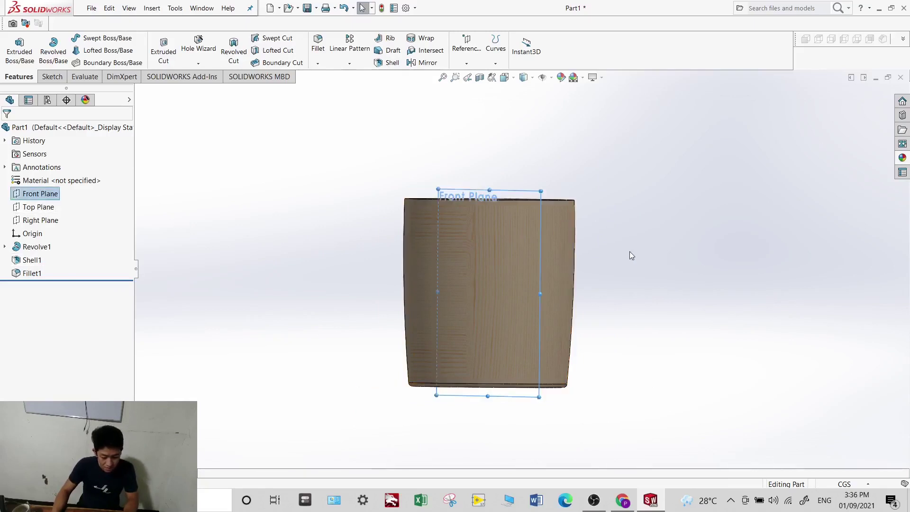
{"action": "mouse_move", "coordinate": [633, 274]}
{"action": "middle_mouse_down"}
{"action": "mouse_move", "coordinate": [629, 358]}
{"action": "mouse_move", "coordinate": [624, 318]}
{"action": "mouse_move", "coordinate": [639, 266]}
{"action": "mouse_move", "coordinate": [679, 257]}
{"action": "mouse_move", "coordinate": [682, 284]}
{"action": "middle_mouse_up"}
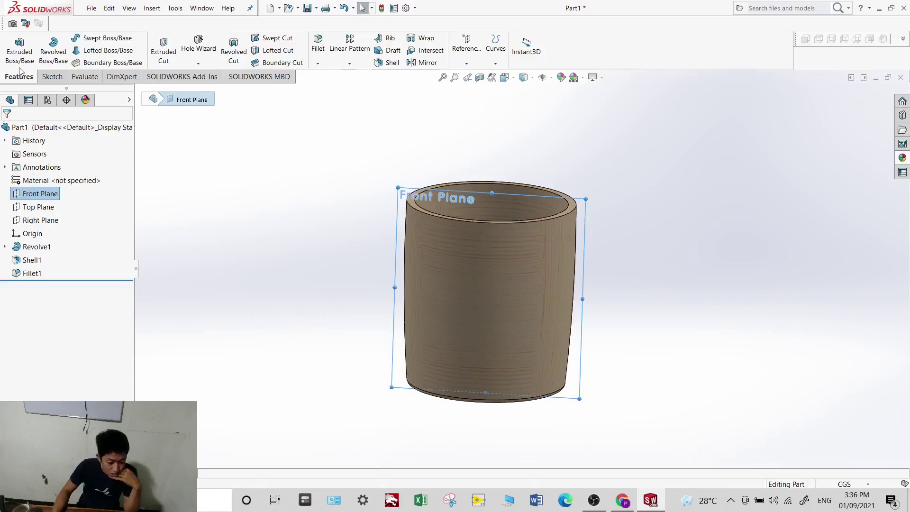
Step: Start a new sketch on the Front Plane and view it Normal To
{"action": "left_click", "coordinate": [43, 76]}
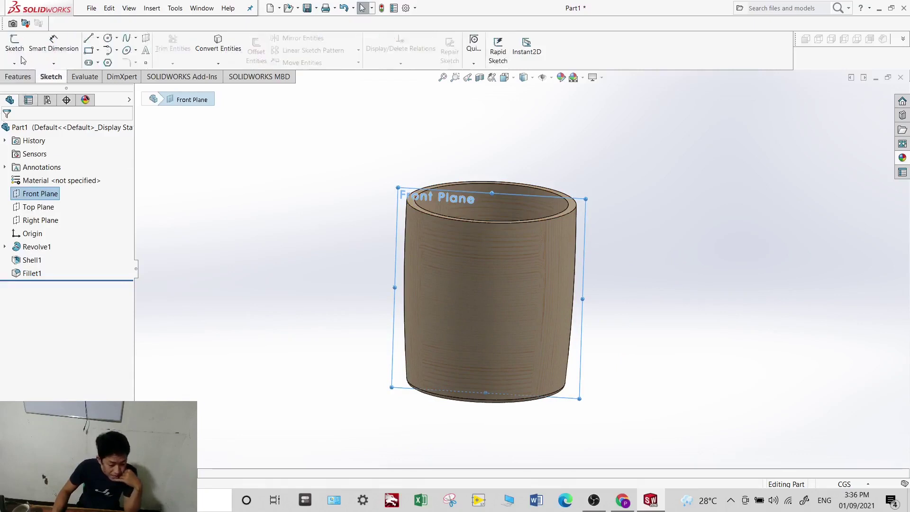
{"action": "left_click", "coordinate": [15, 48]}
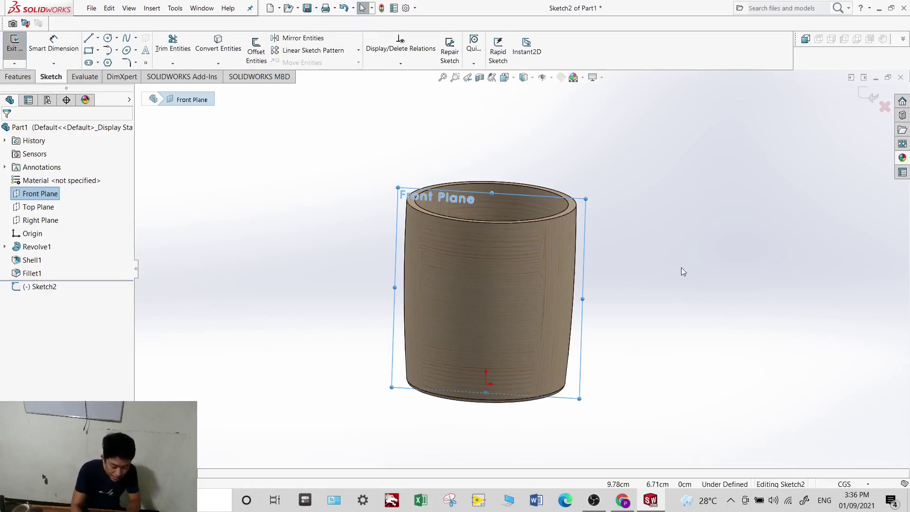
{"action": "key", "text": "ctrl+8"}
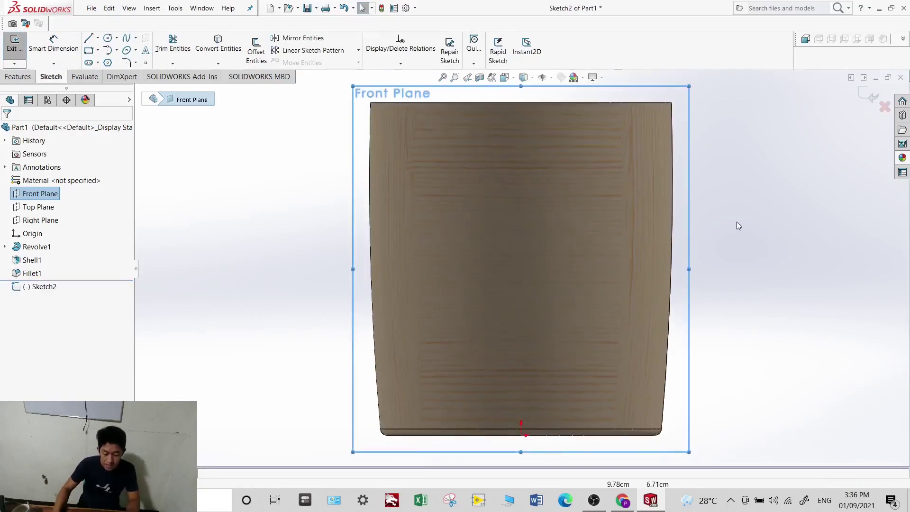
{"action": "left_click", "coordinate": [741, 220]}
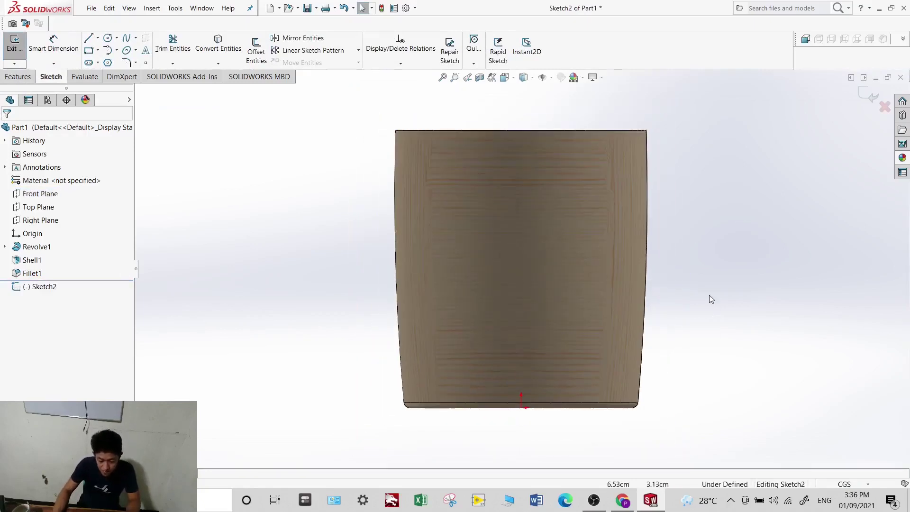
Step: Compare the view with the reference mug photo in Chrome, then return to SolidWorks
{"action": "left_click", "coordinate": [623, 501]}
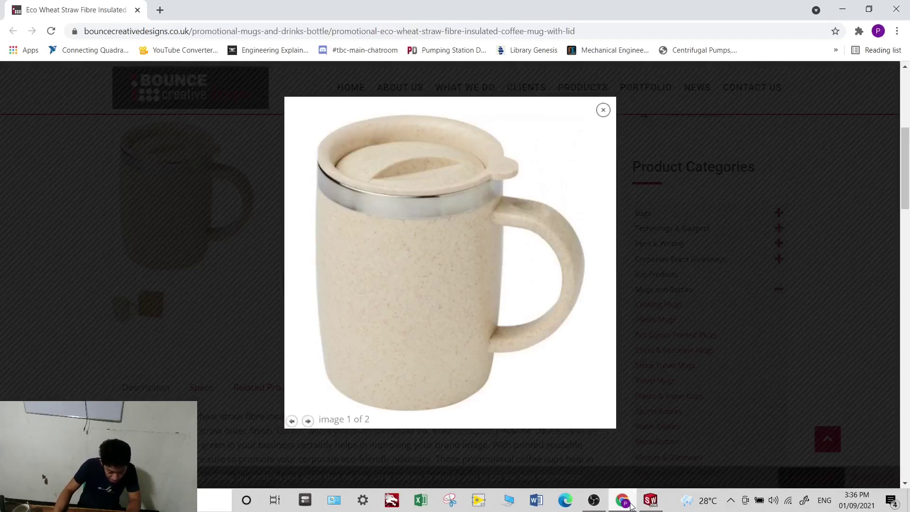
{"action": "left_click", "coordinate": [630, 504]}
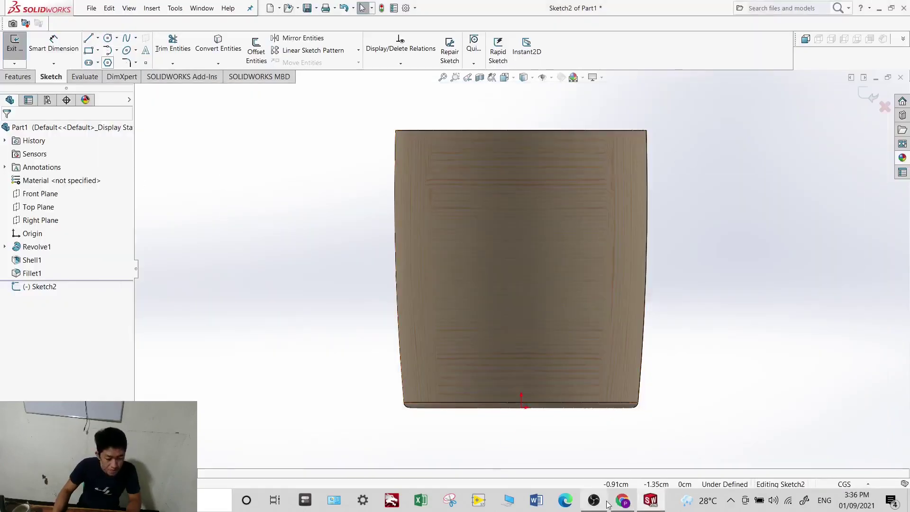
{"action": "left_click", "coordinate": [624, 504]}
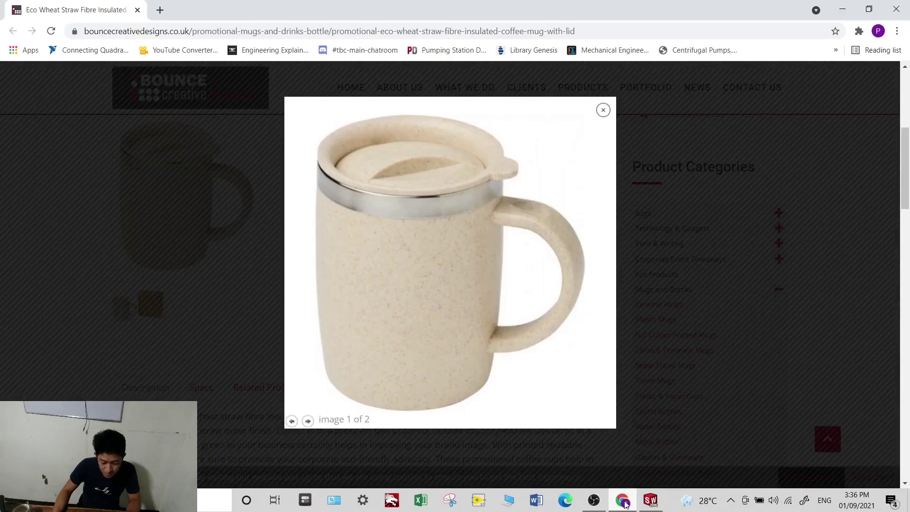
{"action": "left_click", "coordinate": [624, 503]}
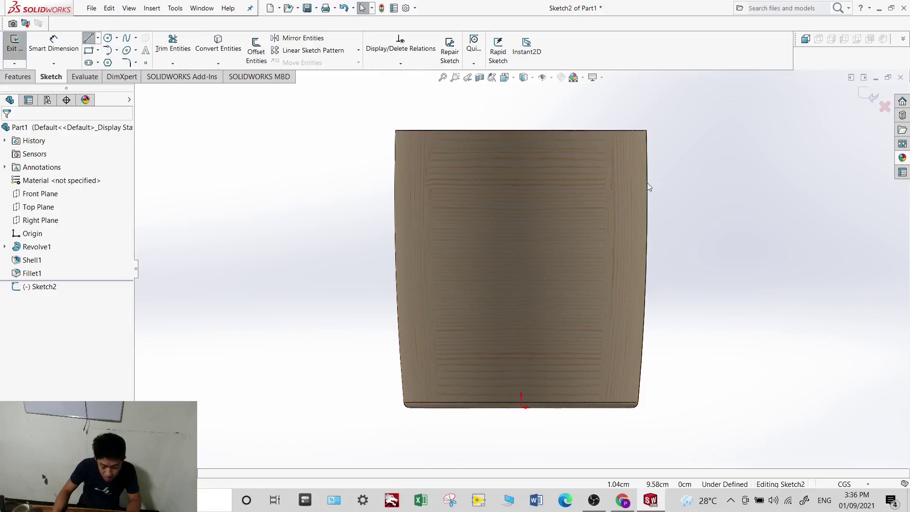
Step: Draw a short horizontal line out from the mug's right edge near the top
{"action": "key", "text": "l"}
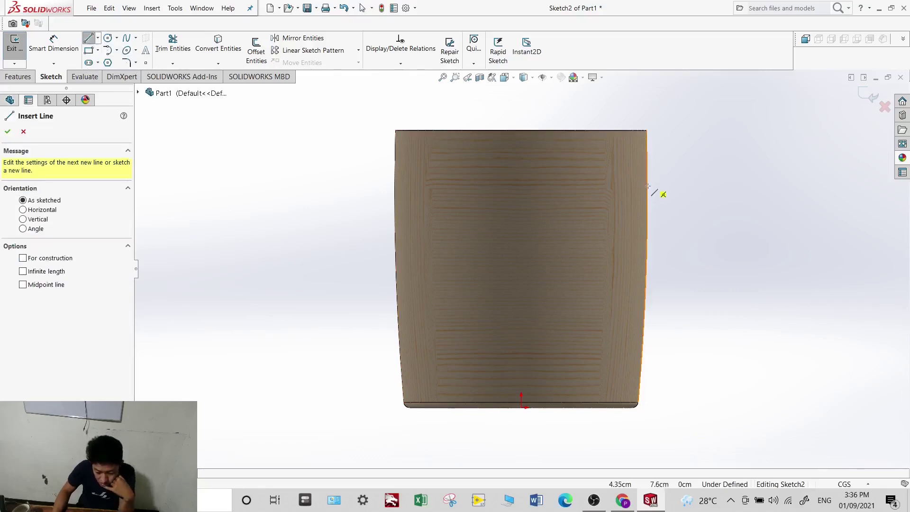
{"action": "left_click", "coordinate": [647, 186]}
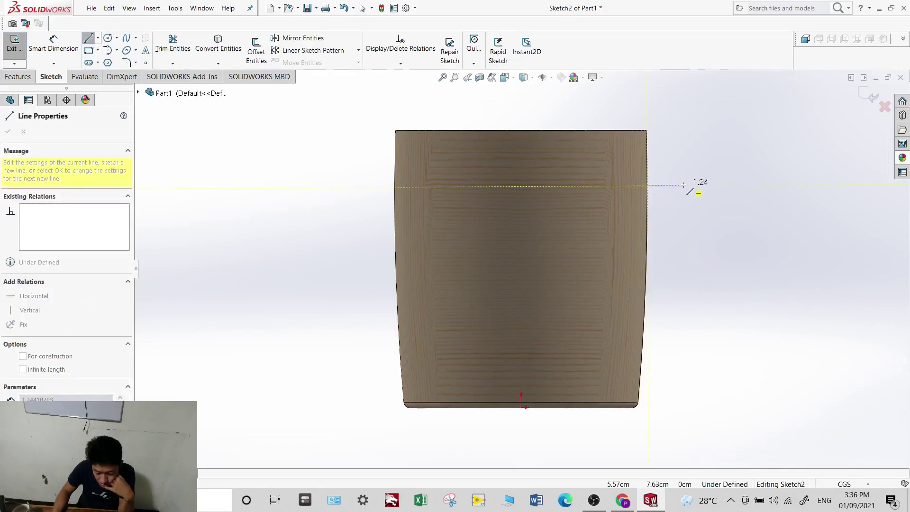
{"action": "left_click", "coordinate": [683, 185]}
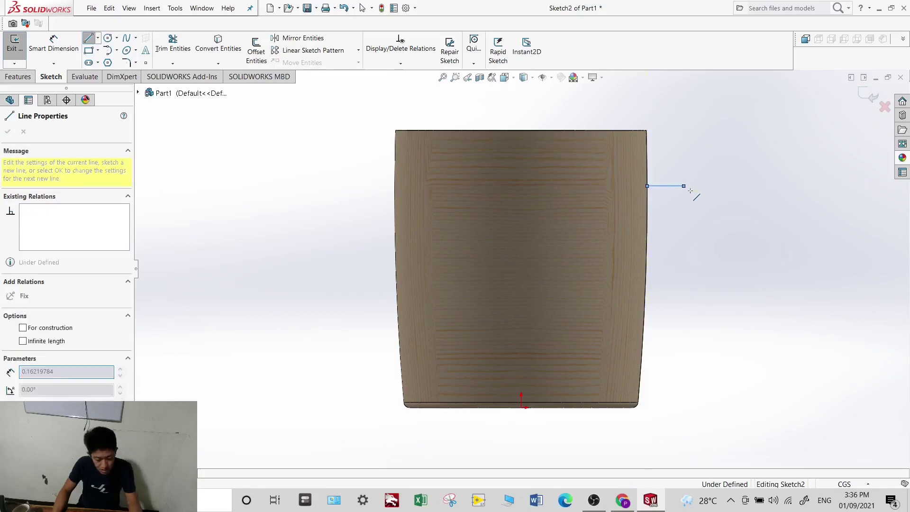
{"action": "key", "text": "Escape"}
{"action": "key", "text": "Escape"}
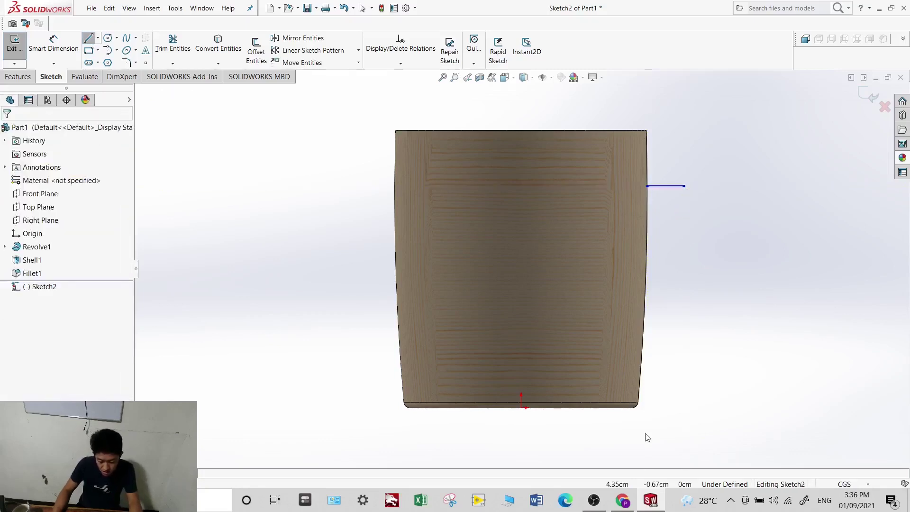
{"action": "key", "text": "Escape"}
Step: After checking the reference photo, move the short line higher along the mug's right side
{"action": "left_click", "coordinate": [623, 501]}
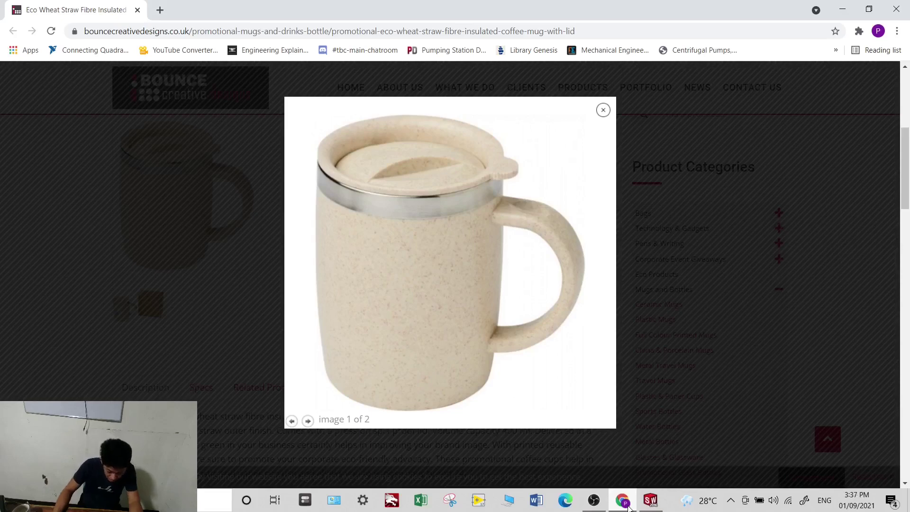
{"action": "left_click", "coordinate": [628, 507]}
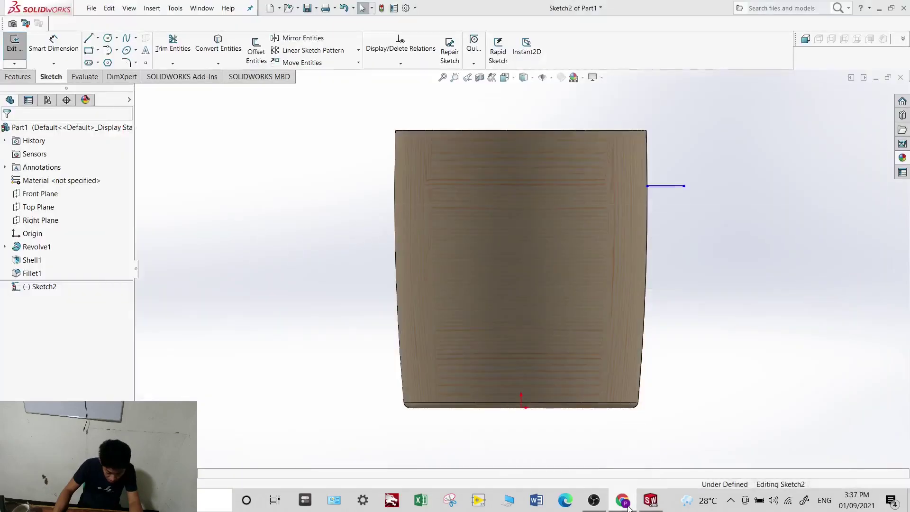
{"action": "left_click", "coordinate": [670, 186]}
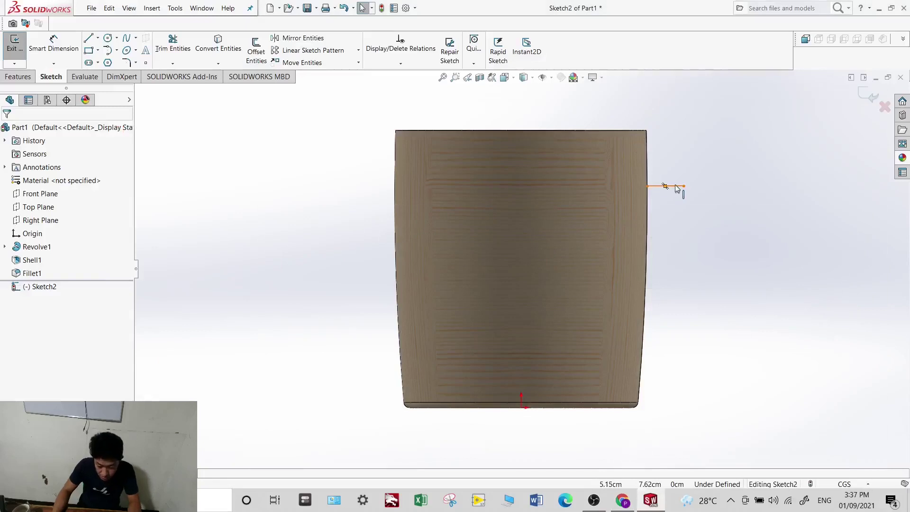
{"action": "key", "text": "Down"}
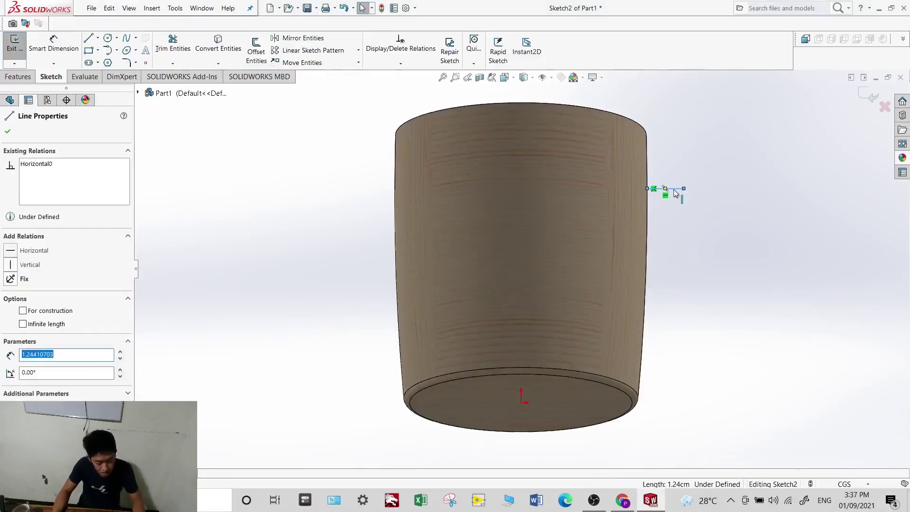
{"action": "key", "text": "ctrl+8"}
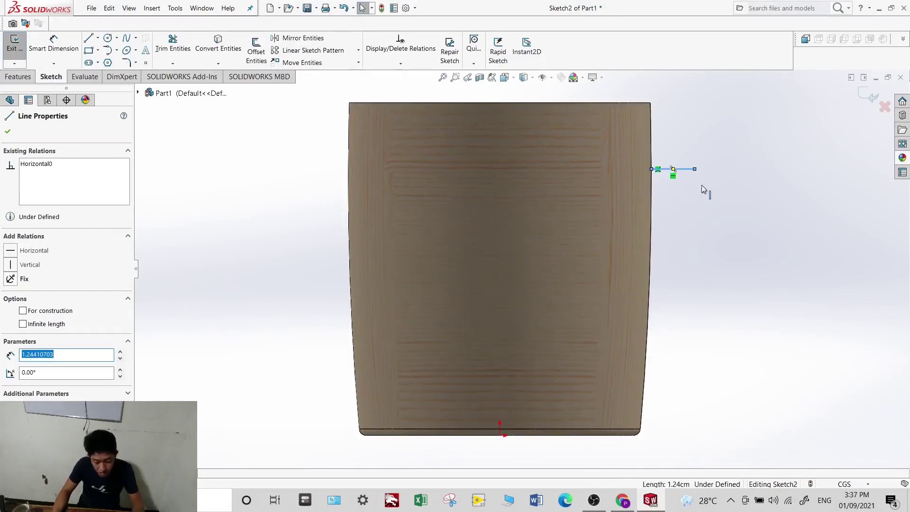
{"action": "key", "text": "Escape"}
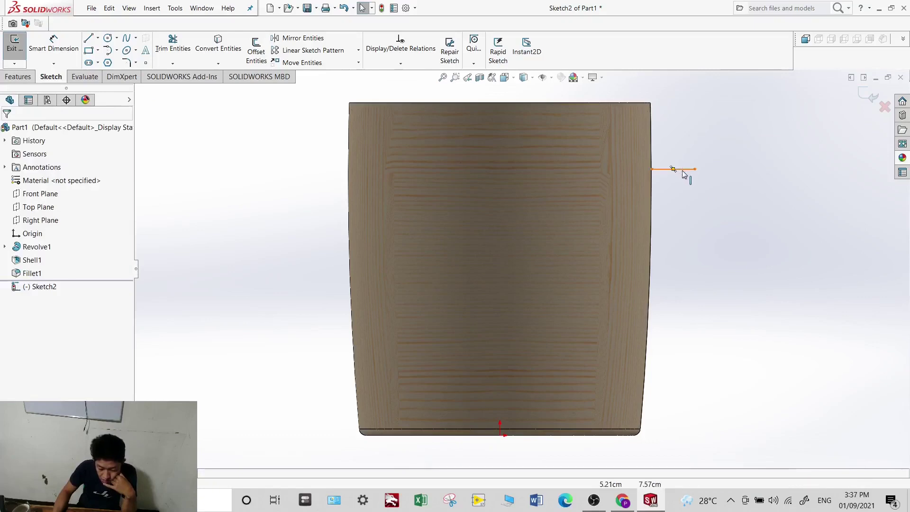
{"action": "left_click_drag", "start_coordinate": [680, 140], "coordinate": [680, 146]}
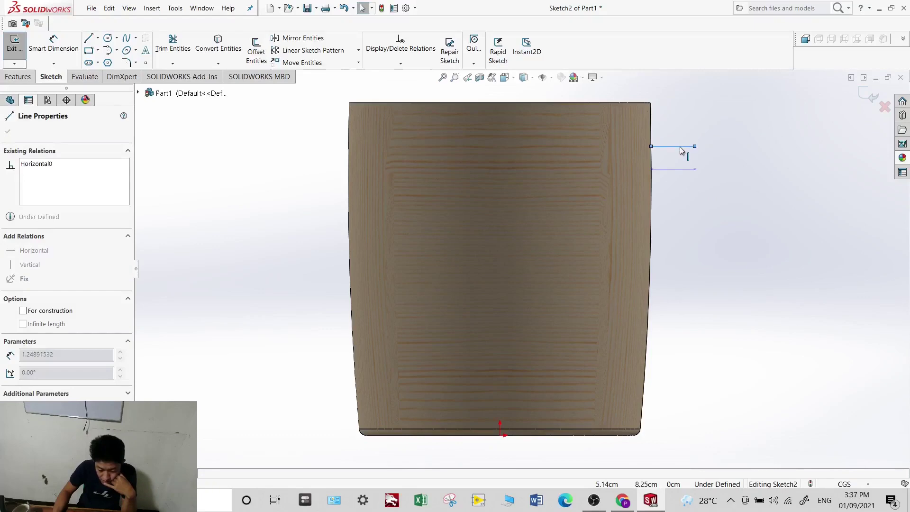
{"action": "left_click", "coordinate": [729, 183]}
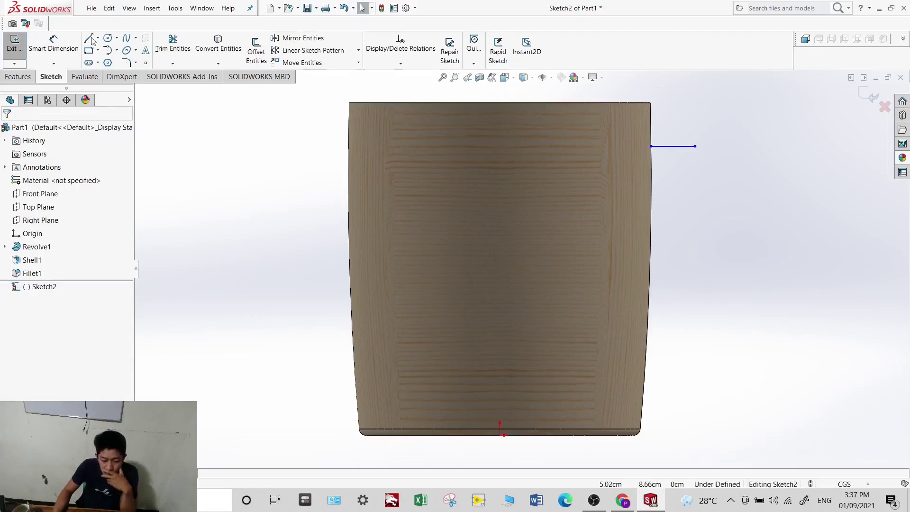
Step: Smart Dimension the top horizontal handle line to 1.20 long
{"action": "left_click", "coordinate": [65, 49]}
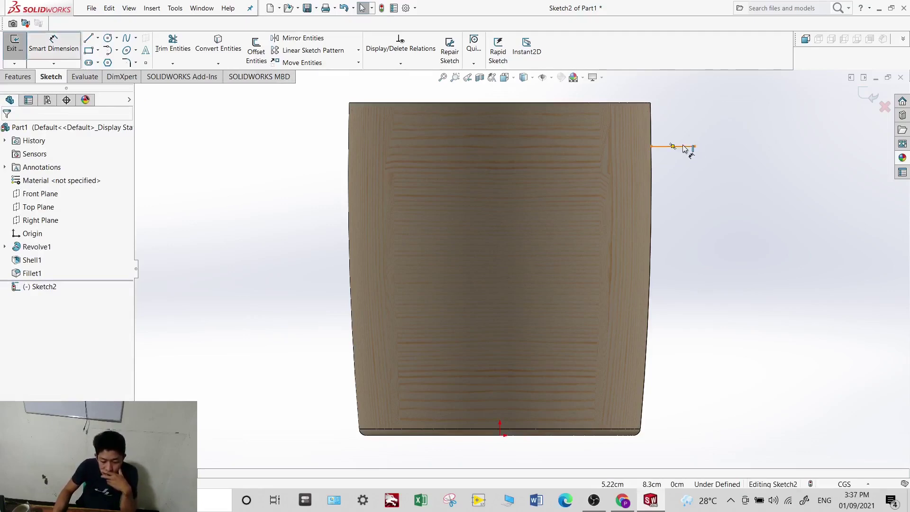
{"action": "left_click", "coordinate": [680, 134]}
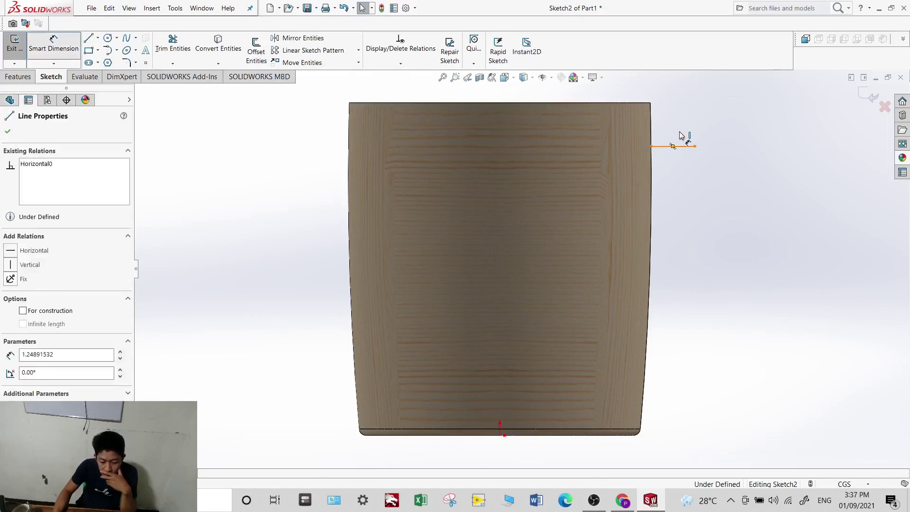
{"action": "left_click", "coordinate": [680, 134]}
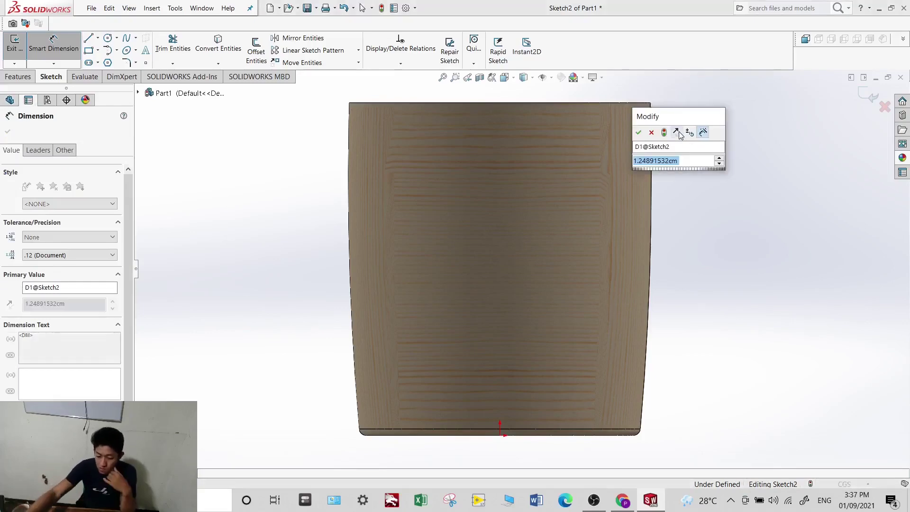
{"action": "type", "text": "1"}
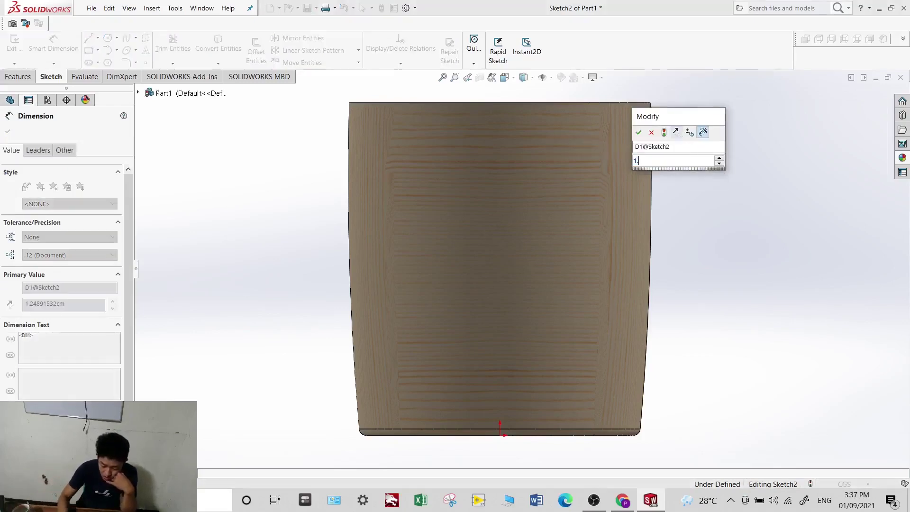
{"action": "type", "text": ".25"}
{"action": "key", "text": "Return"}
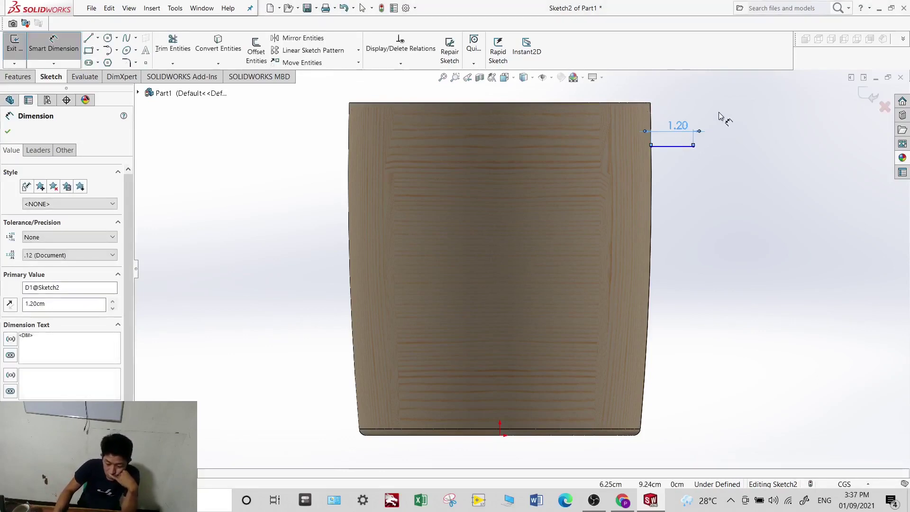
{"action": "left_click", "coordinate": [697, 168]}
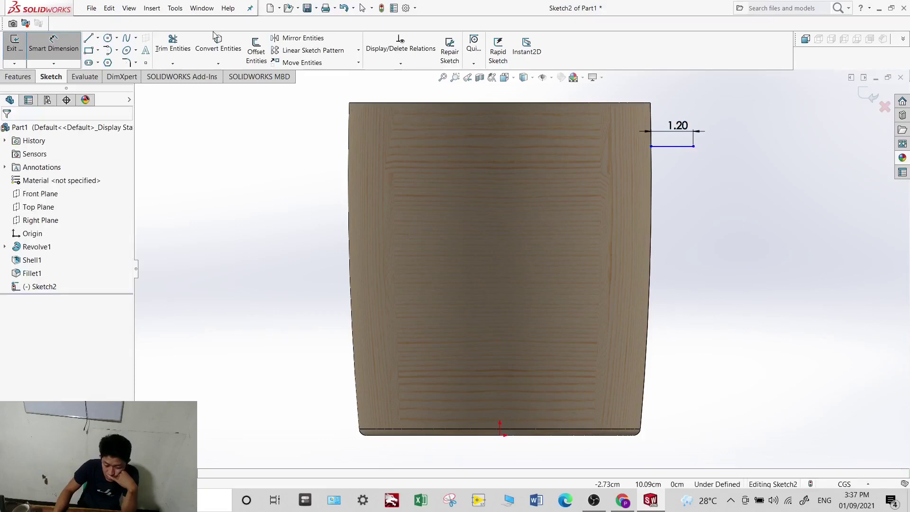
Step: Draw a slanted line rising outward from the mug's right side lower down
{"action": "left_click", "coordinate": [89, 37]}
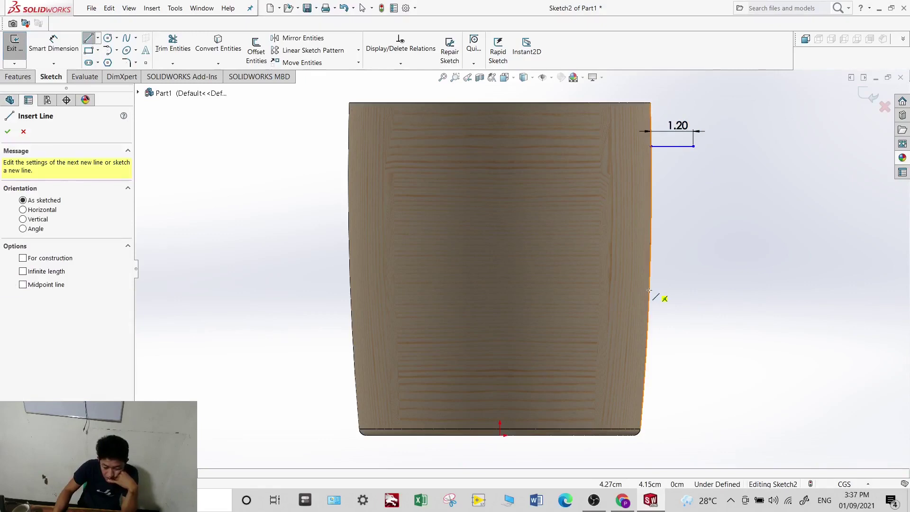
{"action": "left_click", "coordinate": [649, 291]}
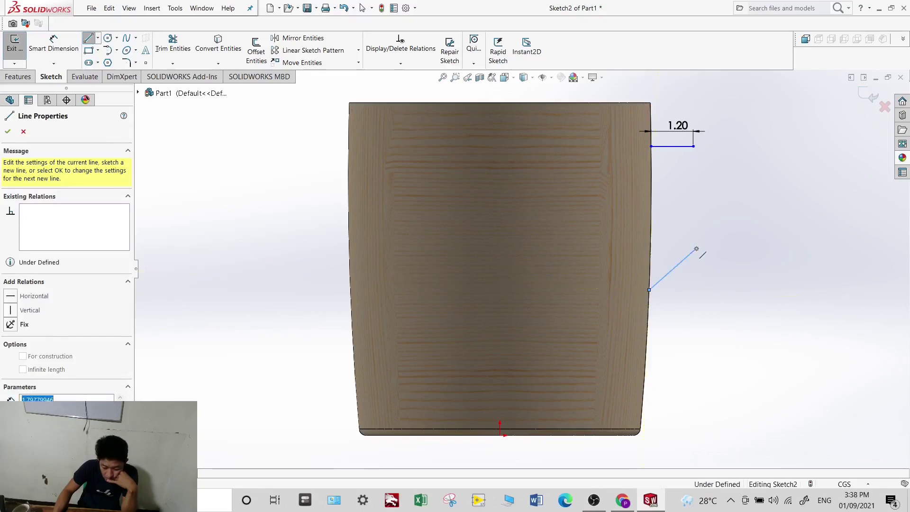
{"action": "left_click", "coordinate": [696, 248]}
{"action": "key", "text": "Escape"}
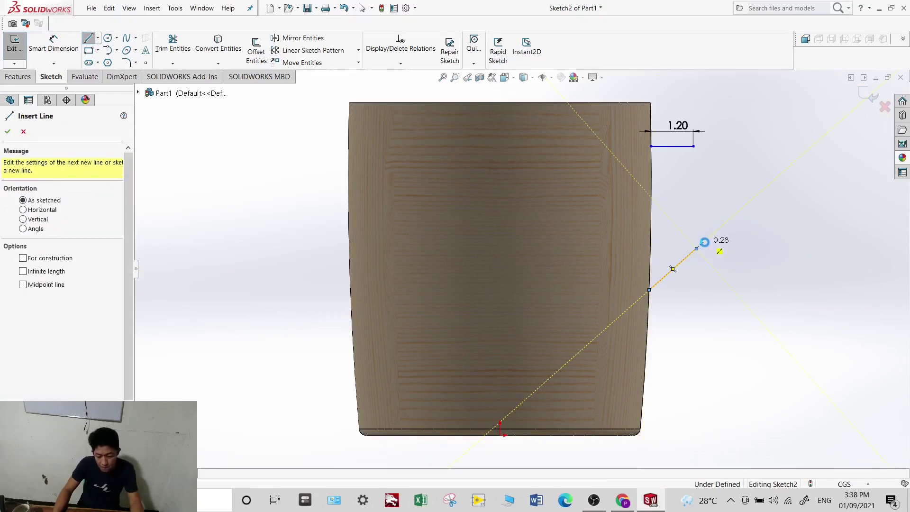
{"action": "key", "text": "Escape"}
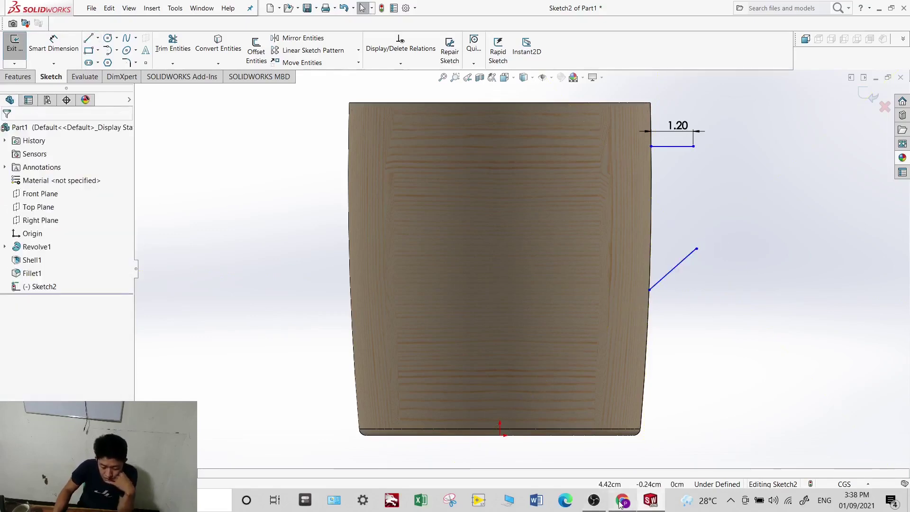
{"action": "left_click", "coordinate": [620, 502]}
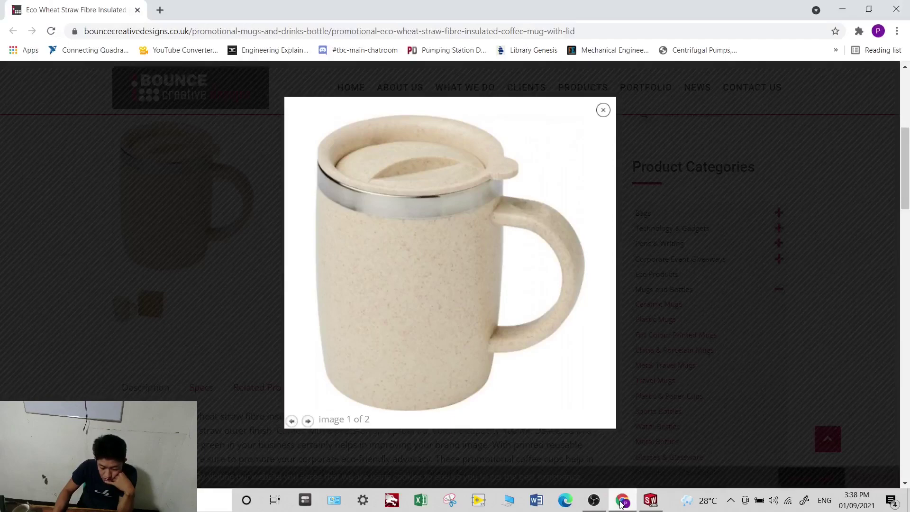
{"action": "left_click", "coordinate": [622, 502]}
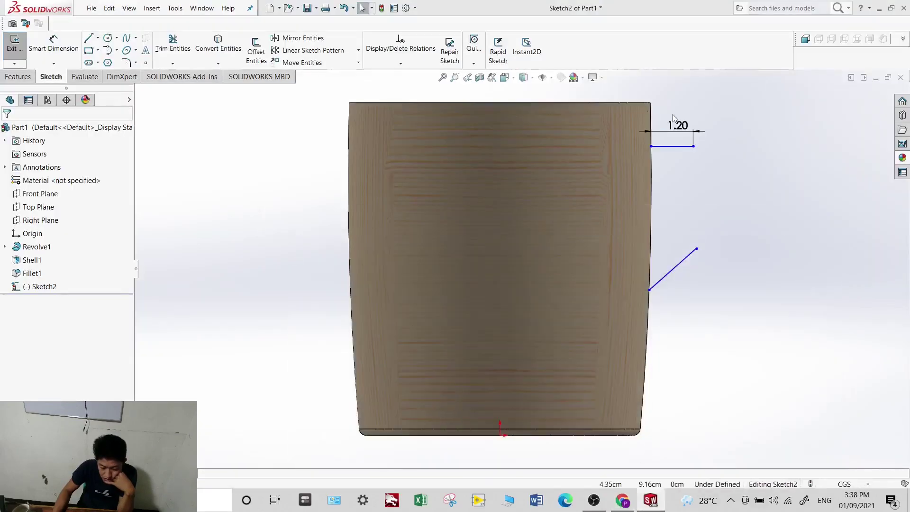
Step: Draw a 3 Point Arc joining the outer ends of the top line and slanted line
{"action": "left_click", "coordinate": [117, 50]}
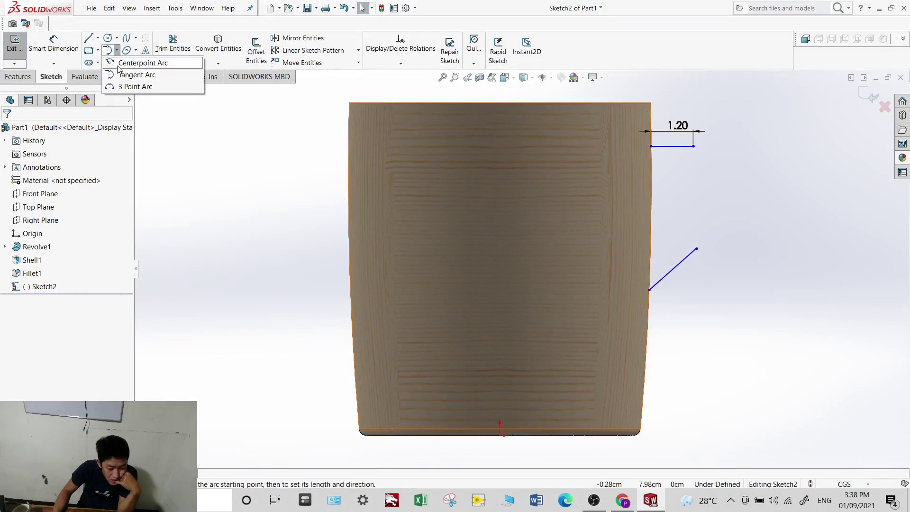
{"action": "left_click", "coordinate": [120, 64]}
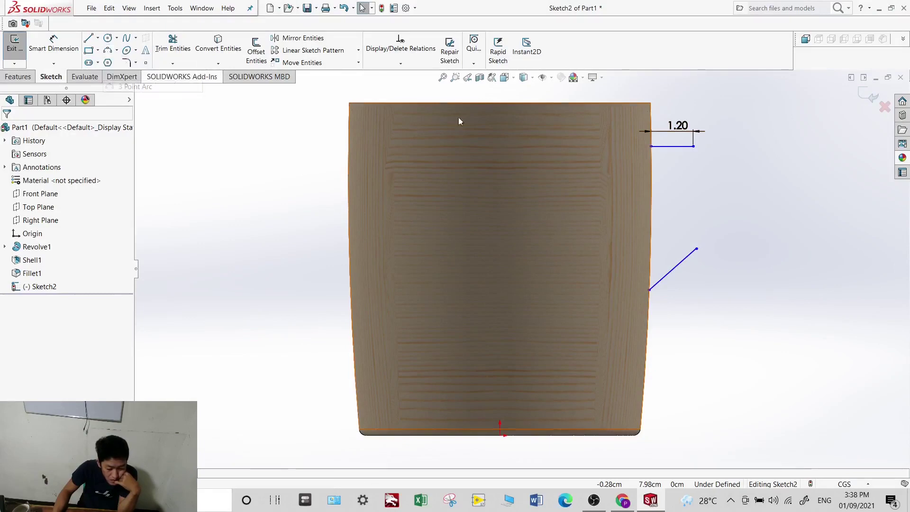
{"action": "left_click", "coordinate": [693, 147]}
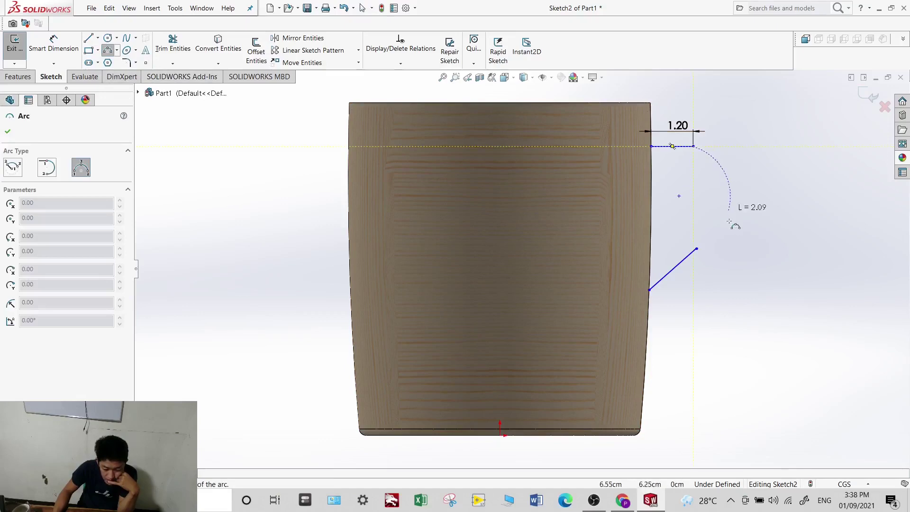
{"action": "left_click", "coordinate": [697, 249]}
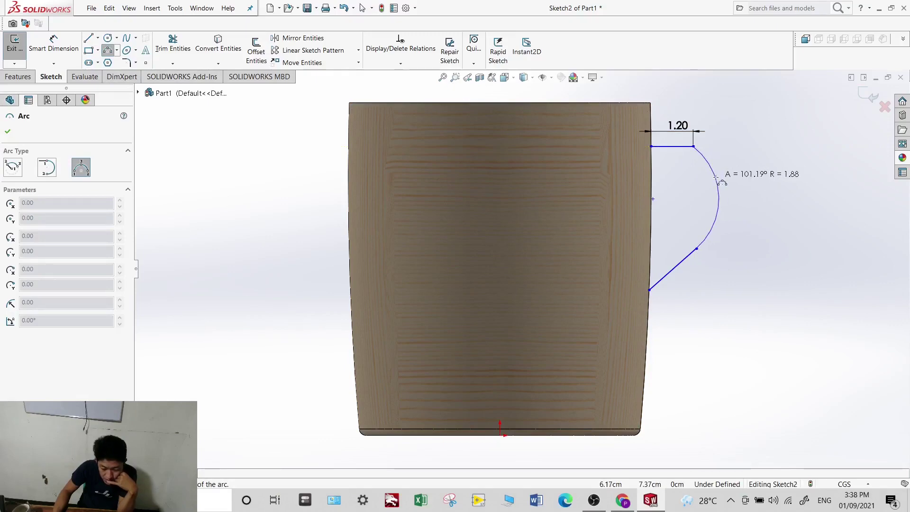
{"action": "left_click", "coordinate": [716, 178]}
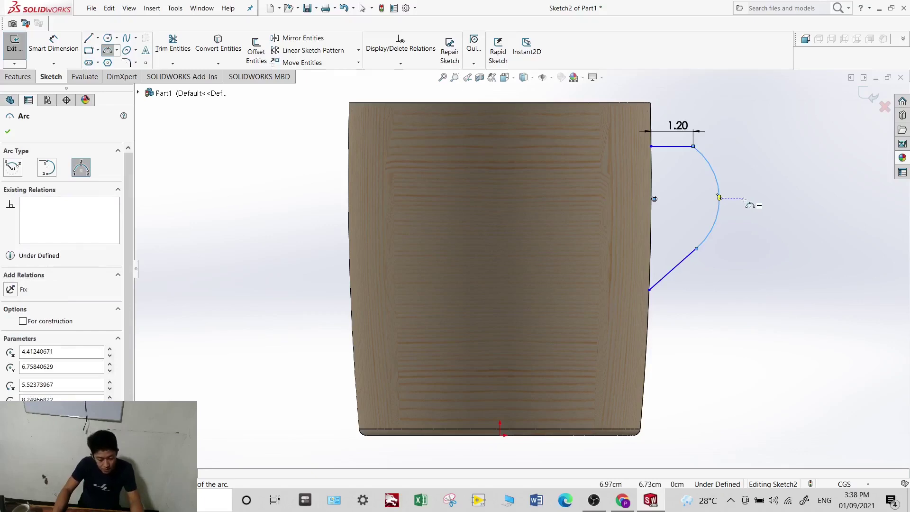
{"action": "key", "text": "Escape"}
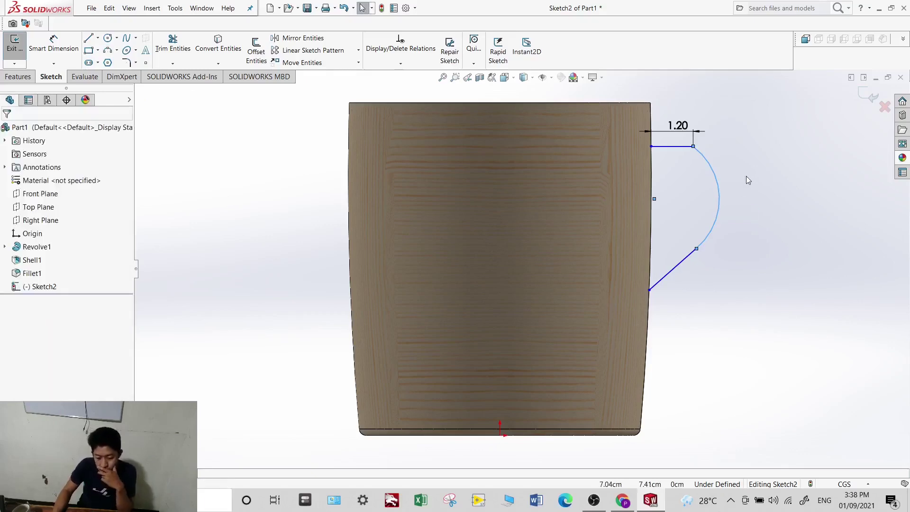
{"action": "key", "text": "Escape"}
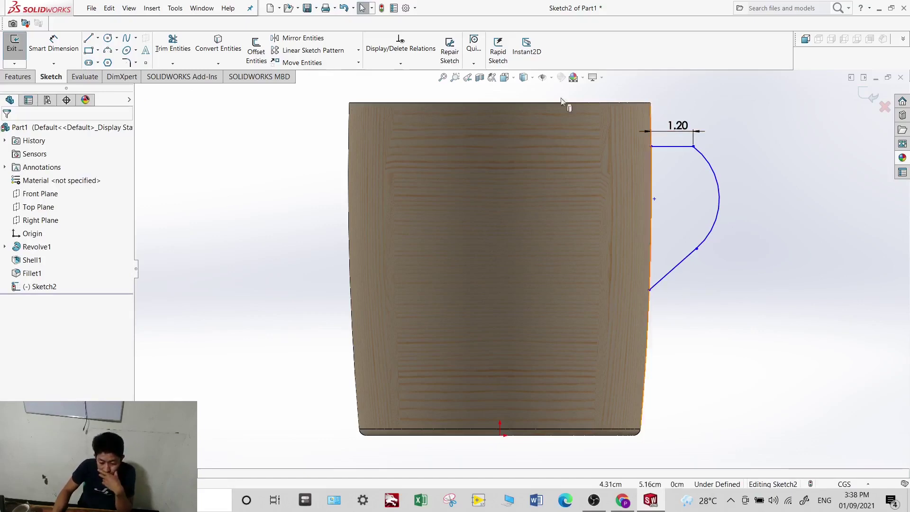
{"action": "key", "text": "d"}
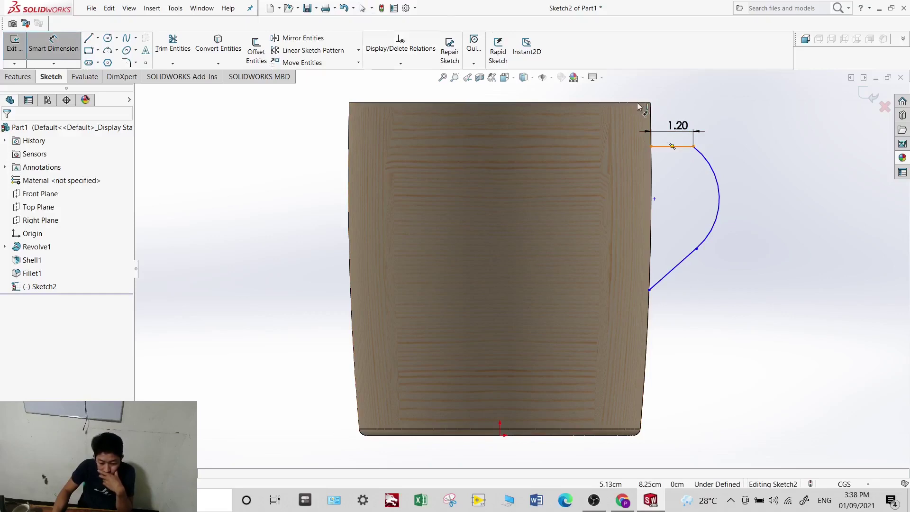
Step: Dimension the top handle line 1.00 below the mug's top edge
{"action": "left_click", "coordinate": [671, 146]}
{"action": "left_click", "coordinate": [642, 102]}
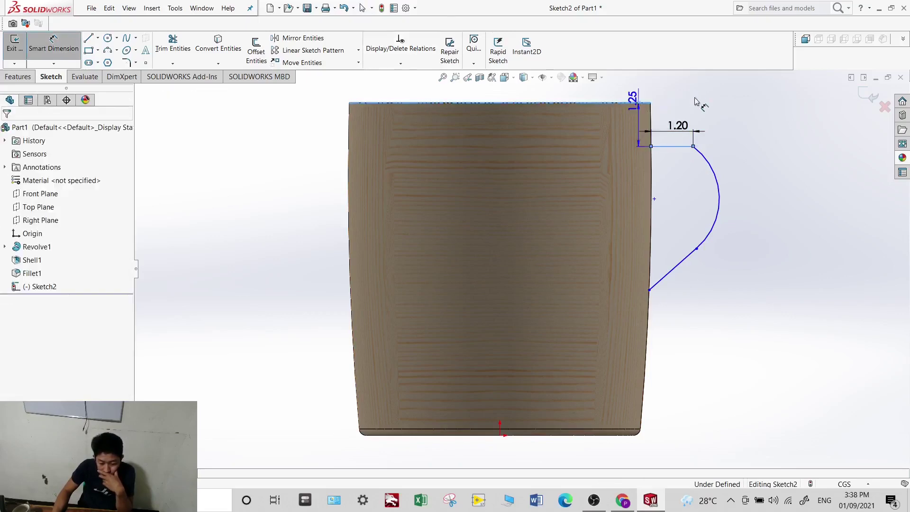
{"action": "left_click", "coordinate": [713, 111]}
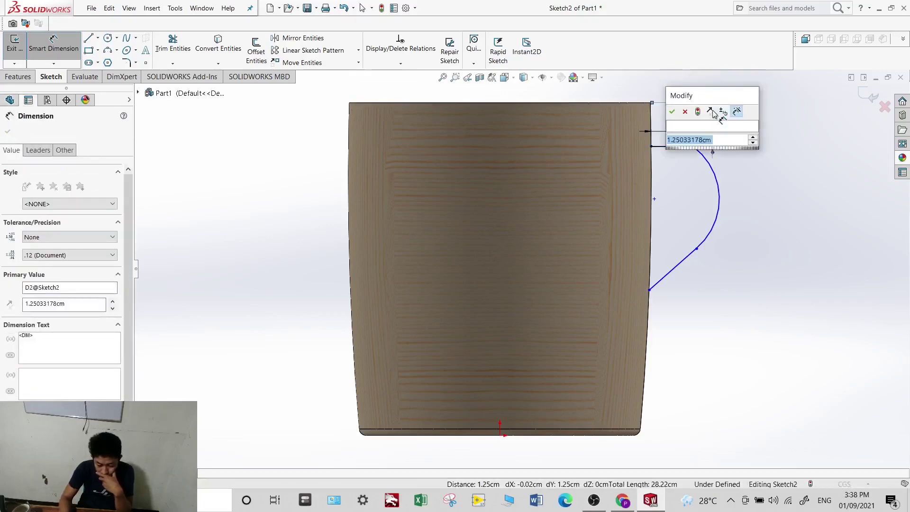
{"action": "type", "text": "1.2"}
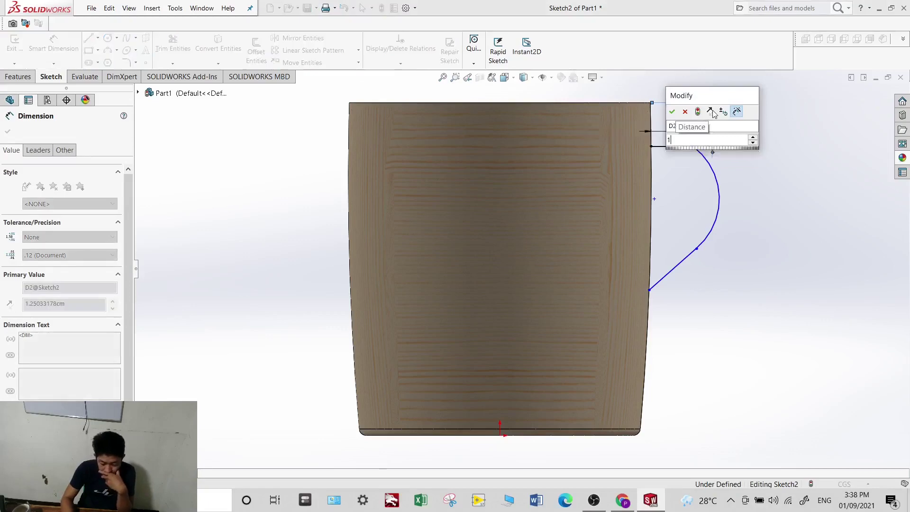
{"action": "key", "text": "Return"}
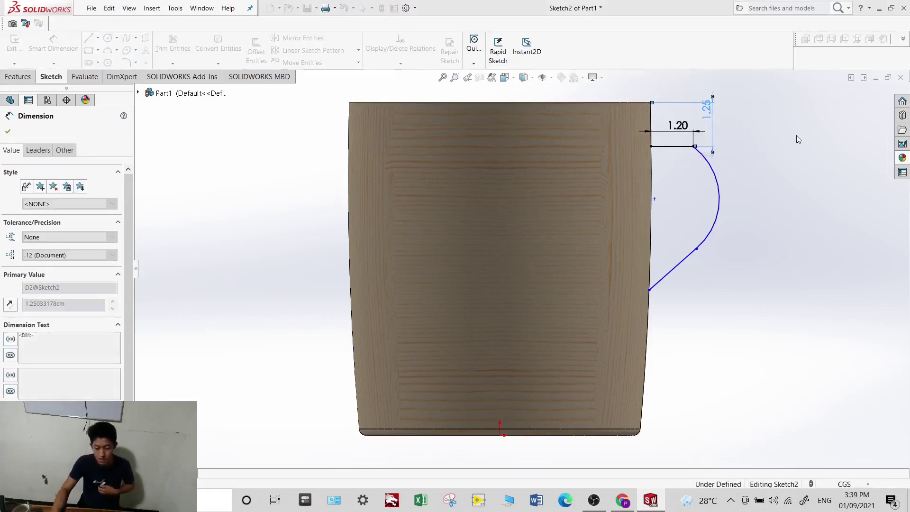
{"action": "type", "text": "1"}
{"action": "key", "text": "Return"}
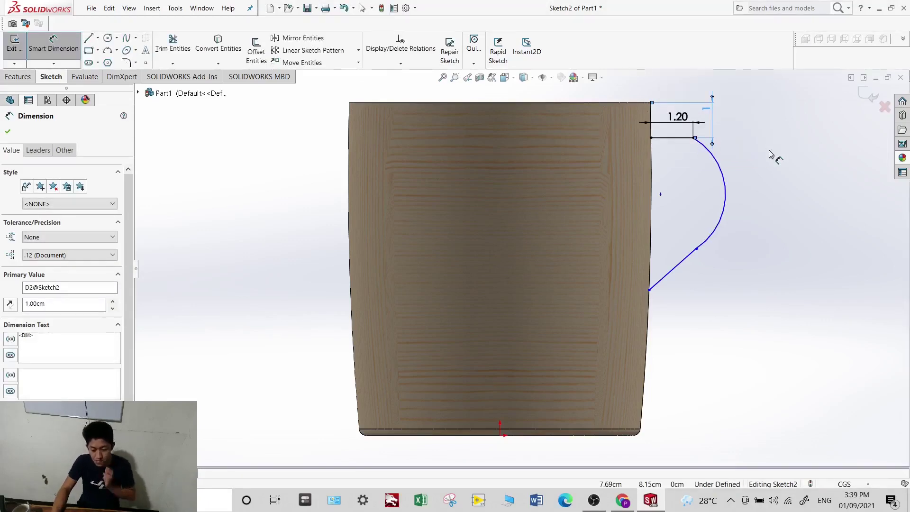
{"action": "key", "text": "Escape"}
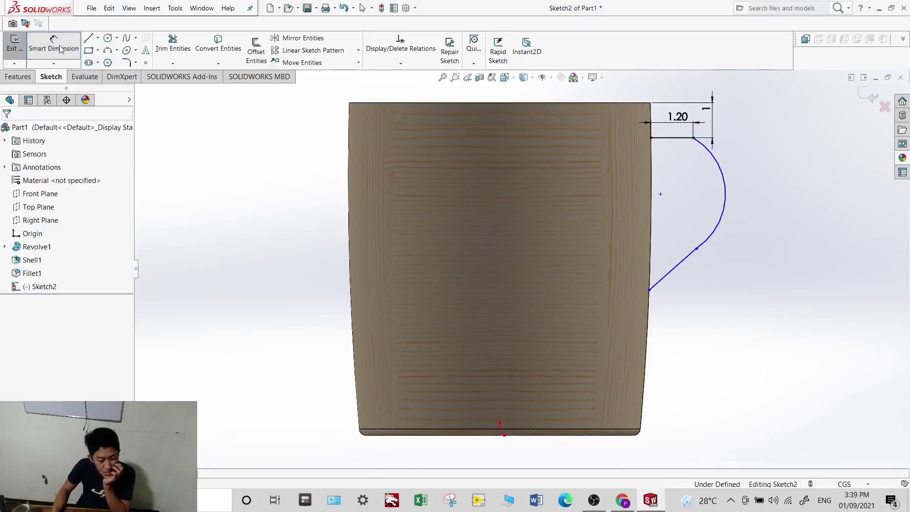
Step: Make the handle arc tangent to the lower slanted line
{"action": "left_click", "coordinate": [725, 192]}
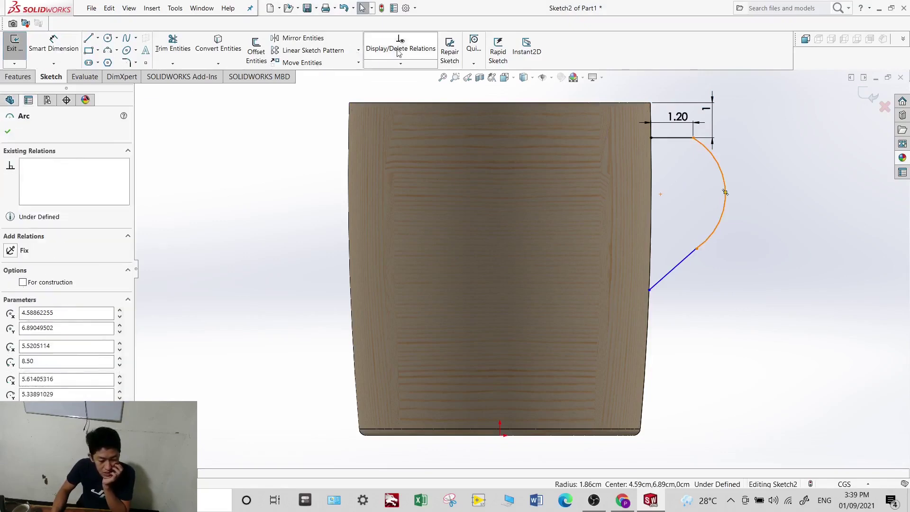
{"action": "left_click", "coordinate": [394, 67]}
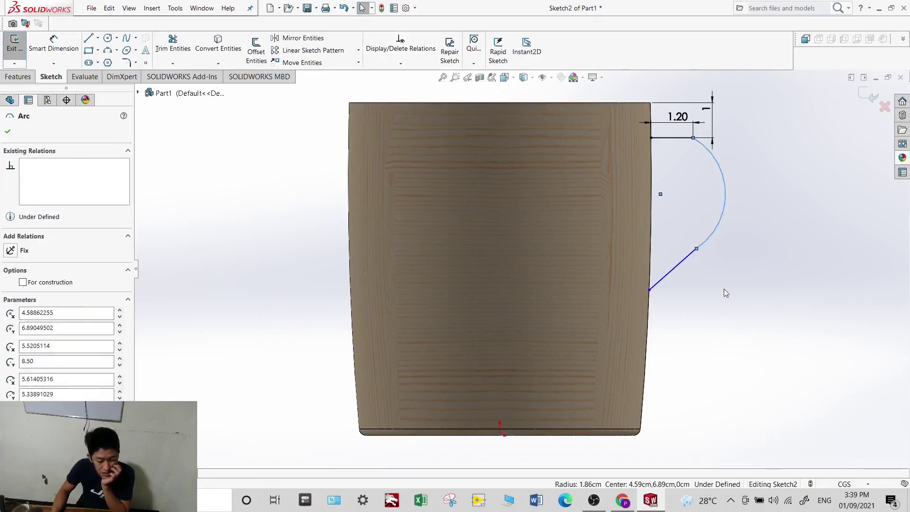
{"action": "left_click", "coordinate": [687, 255]}
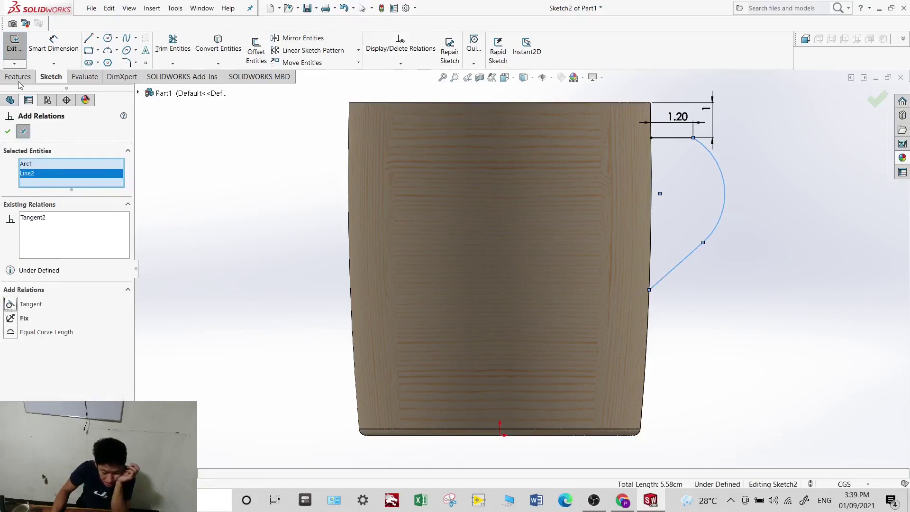
{"action": "left_click", "coordinate": [7, 133]}
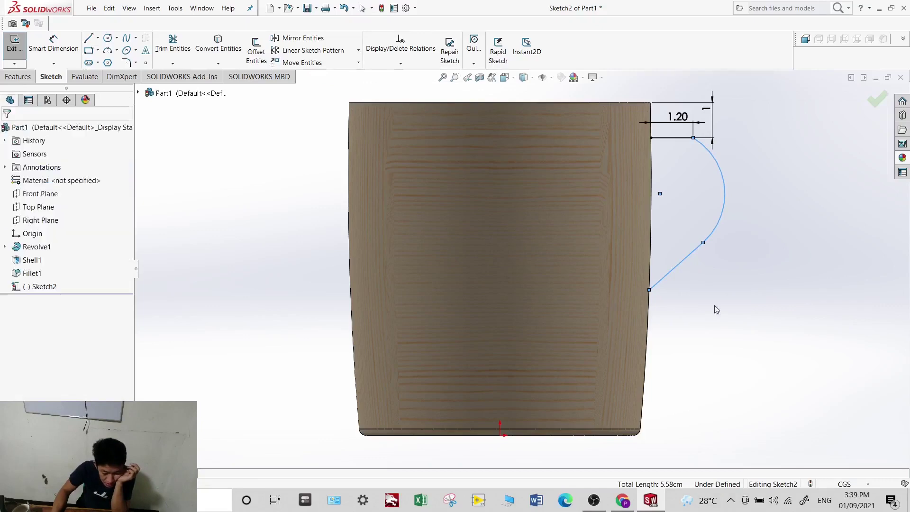
{"action": "left_click", "coordinate": [729, 275]}
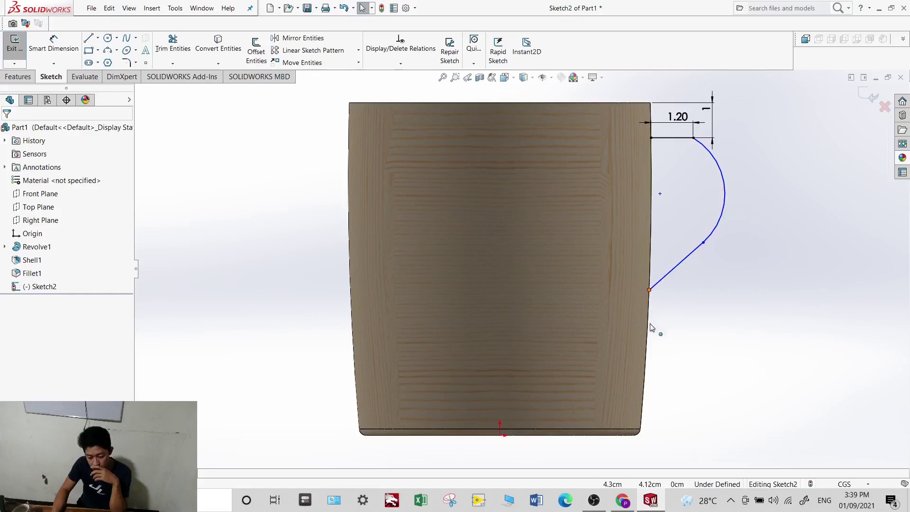
Step: Drag the lower line's end down the wall and widen the arc outward
{"action": "left_click_drag", "start_coordinate": [650, 327], "coordinate": [650, 325]}
{"action": "left_click", "coordinate": [740, 292]}
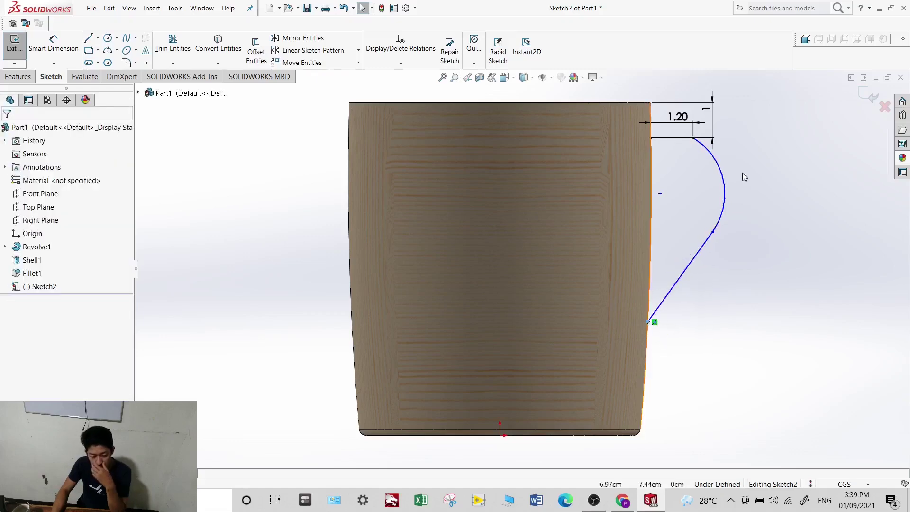
{"action": "left_click", "coordinate": [660, 194]}
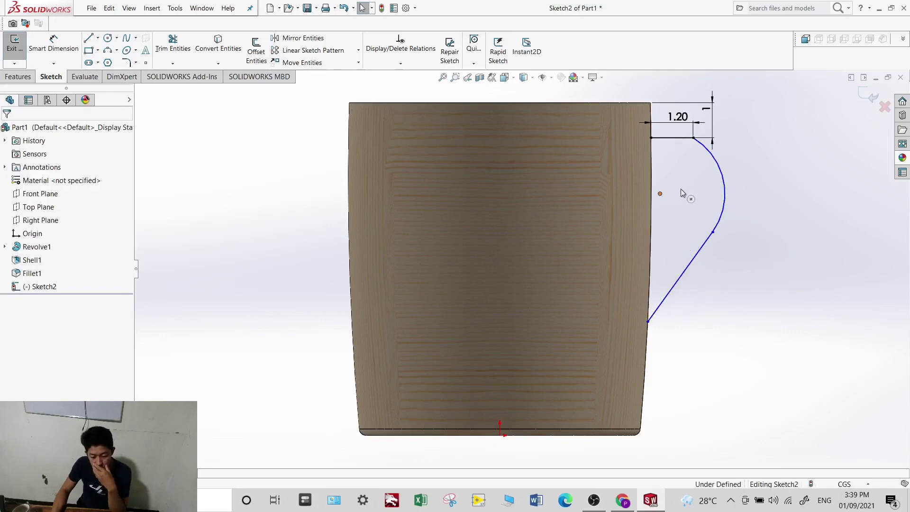
{"action": "mouse_move", "coordinate": [701, 193]}
{"action": "left_mouse_down"}
{"action": "mouse_move", "coordinate": [696, 221]}
{"action": "mouse_move", "coordinate": [680, 230]}
{"action": "mouse_move", "coordinate": [684, 211]}
{"action": "left_mouse_up"}
Step: Add a Tangent relation between the handle arc and the top line
{"action": "left_click", "coordinate": [787, 209]}
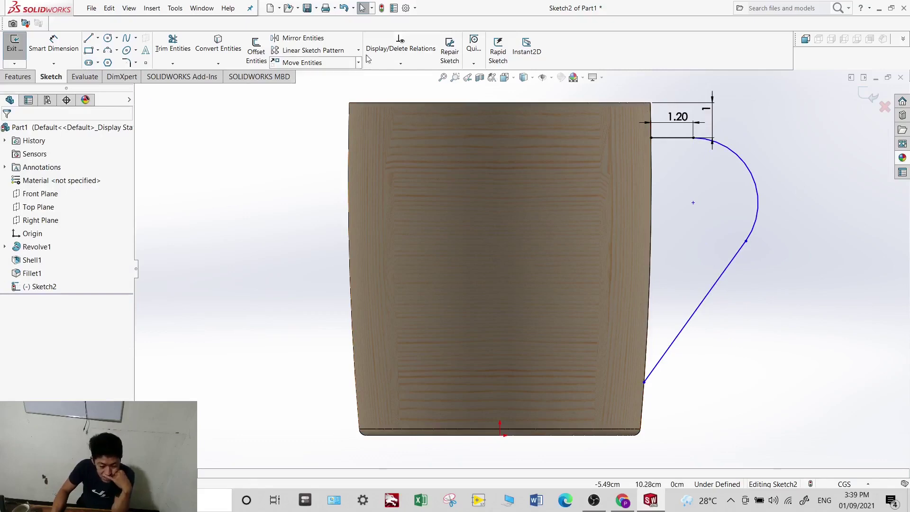
{"action": "left_click", "coordinate": [388, 65]}
{"action": "left_click", "coordinate": [398, 86]}
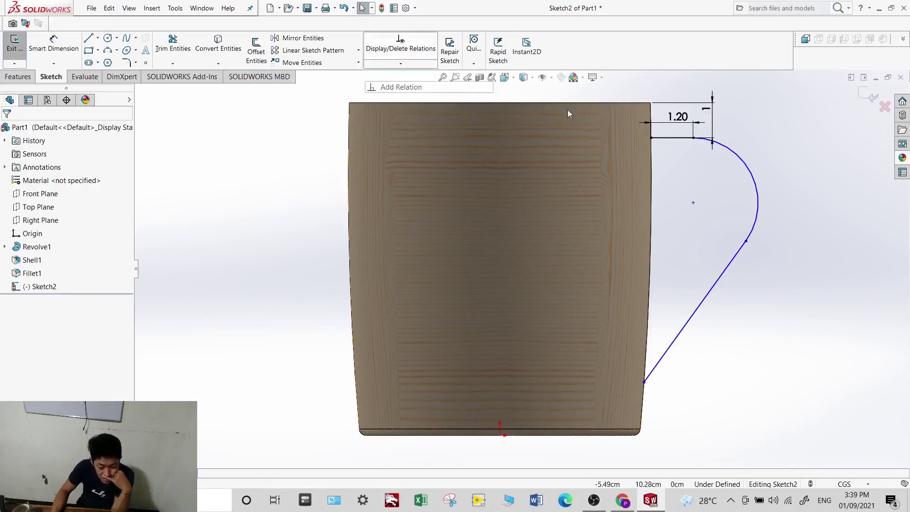
{"action": "left_click", "coordinate": [732, 153]}
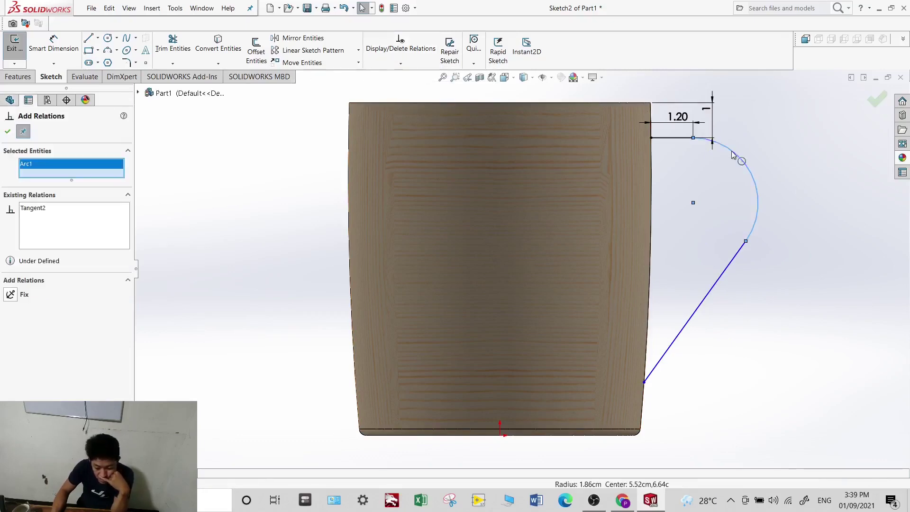
{"action": "left_click", "coordinate": [680, 138]}
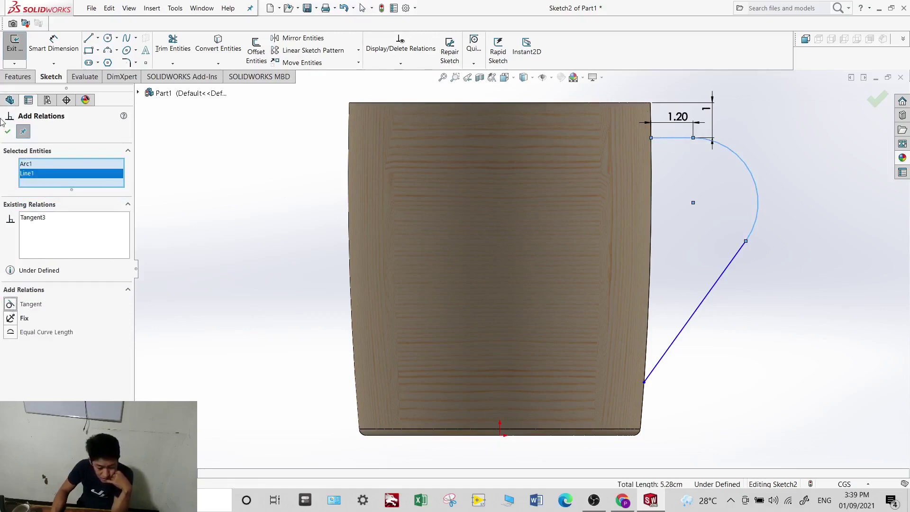
{"action": "left_click", "coordinate": [8, 130]}
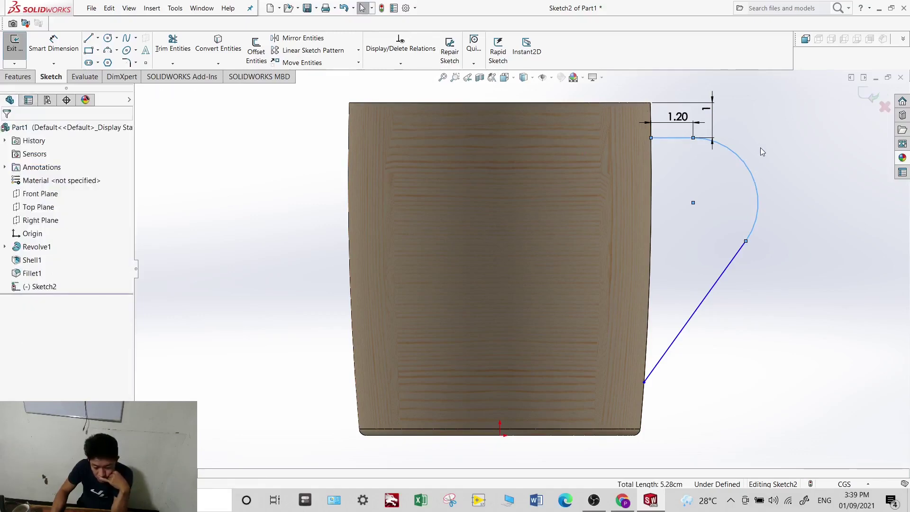
{"action": "key", "text": "Escape"}
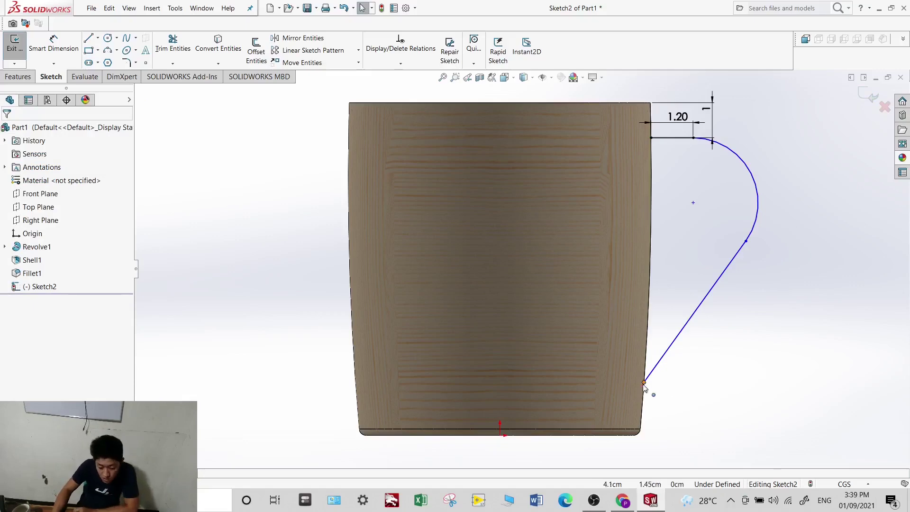
Step: Reposition the lower line's end partway down the mug wall and exit the sketch
{"action": "left_click_drag", "start_coordinate": [644, 382], "coordinate": [650, 305]}
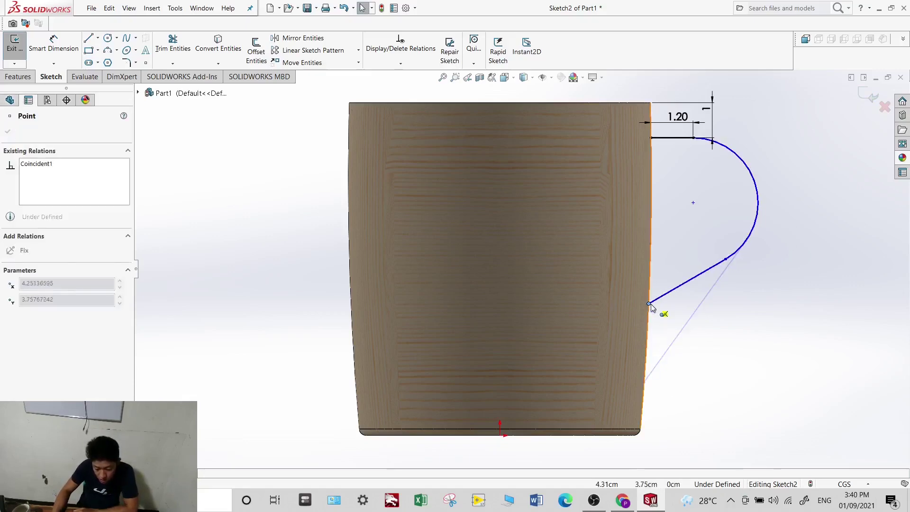
{"action": "key", "text": "Escape"}
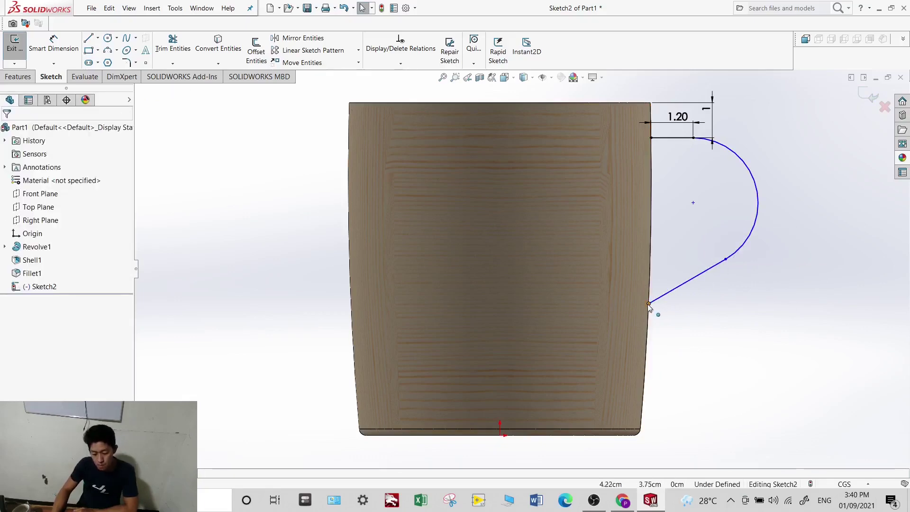
{"action": "left_click_drag", "start_coordinate": [648, 305], "coordinate": [648, 333]}
{"action": "left_click", "coordinate": [757, 337]}
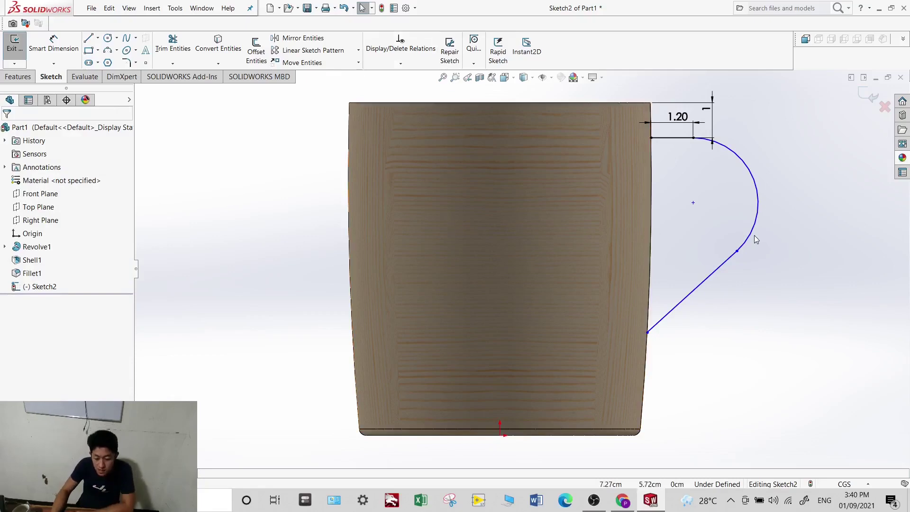
{"action": "left_click", "coordinate": [15, 57]}
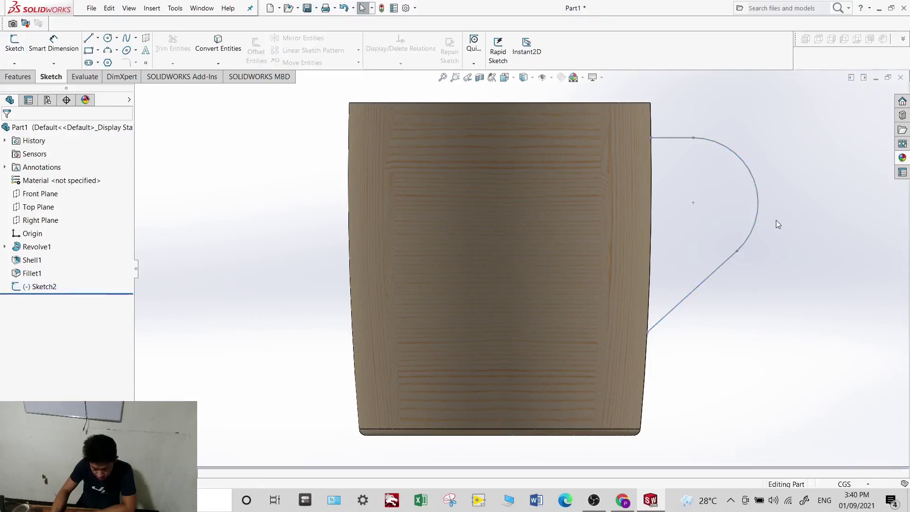
Step: Inspect the mug against the reference photo and bring up the Features commands in front view
{"action": "mouse_move", "coordinate": [784, 217]}
{"action": "middle_mouse_down"}
{"action": "mouse_move", "coordinate": [741, 250]}
{"action": "mouse_move", "coordinate": [749, 240]}
{"action": "middle_mouse_up"}
{"action": "key", "text": "ctrl+1"}
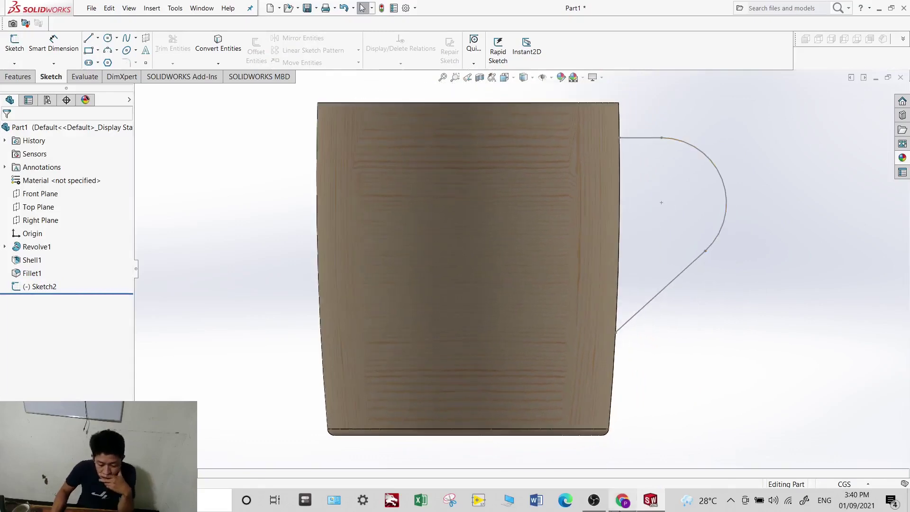
{"action": "left_click", "coordinate": [624, 503]}
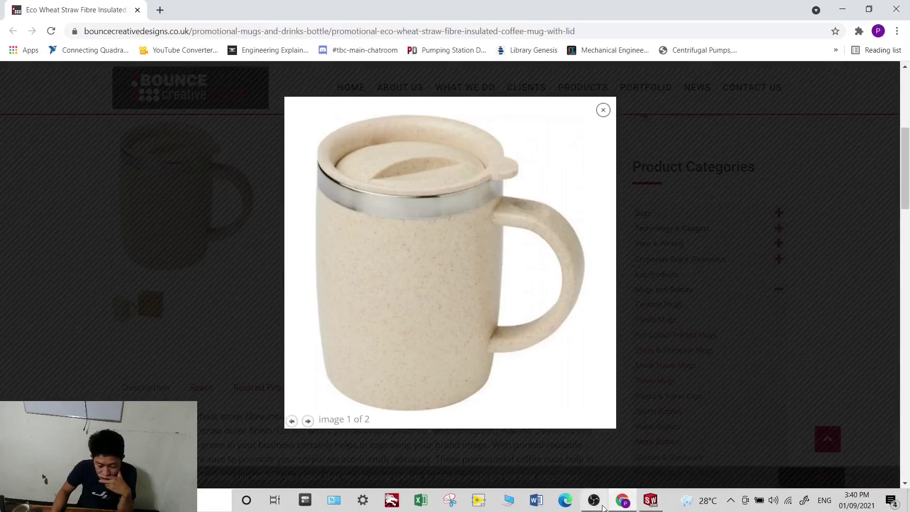
{"action": "left_click", "coordinate": [624, 506]}
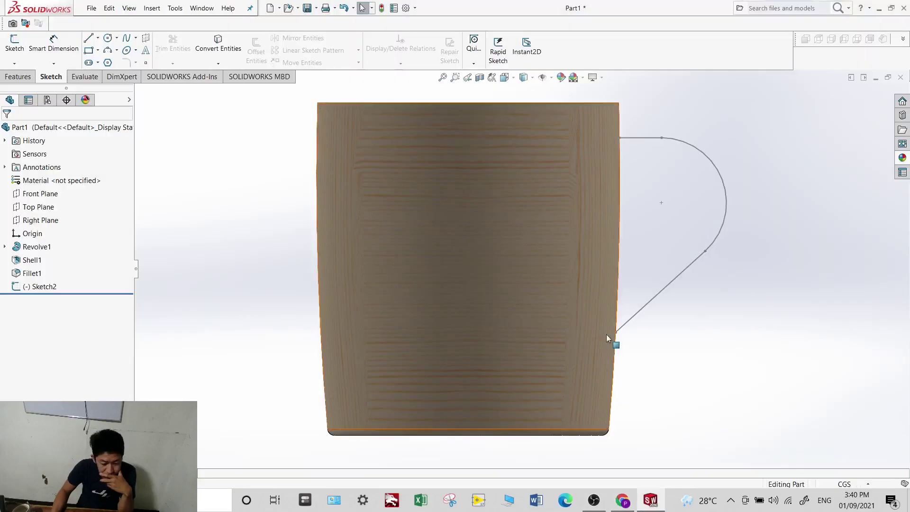
{"action": "left_click", "coordinate": [19, 78]}
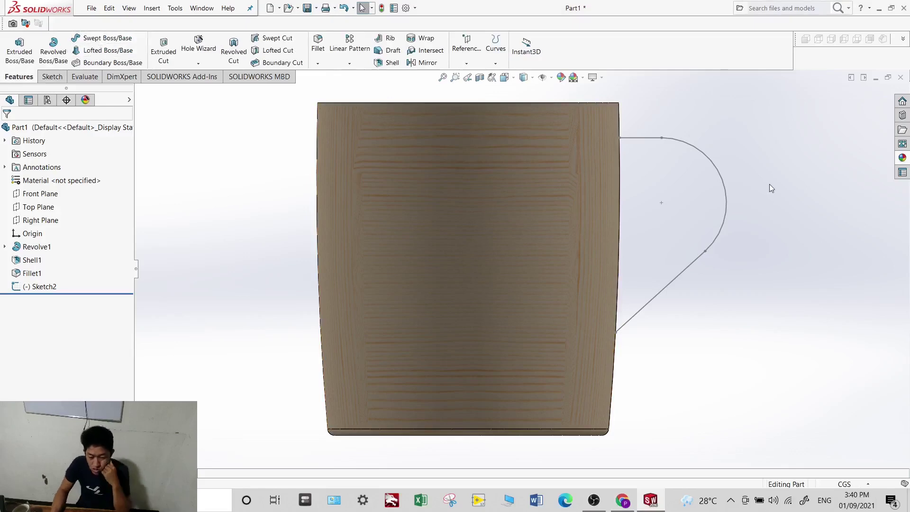
{"action": "middle_click_drag", "start_coordinate": [769, 184], "coordinate": [755, 201]}
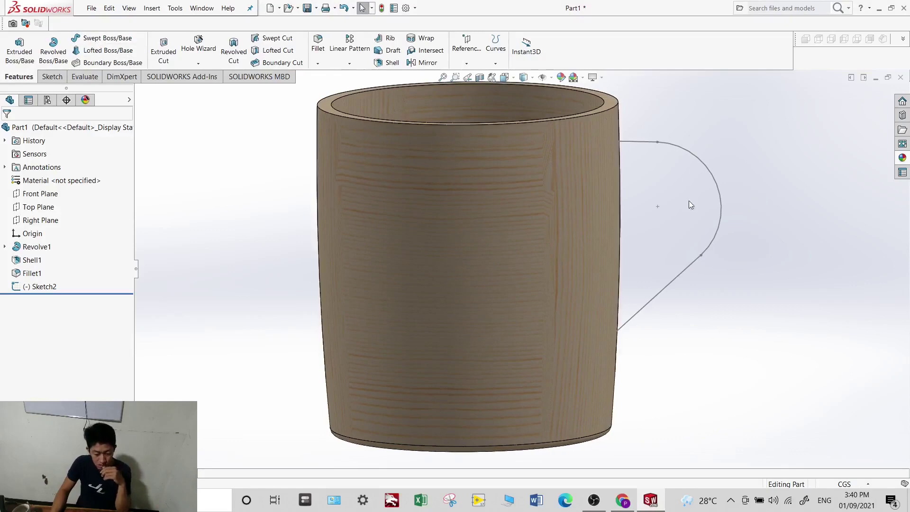
{"action": "key", "text": "ctrl+1"}
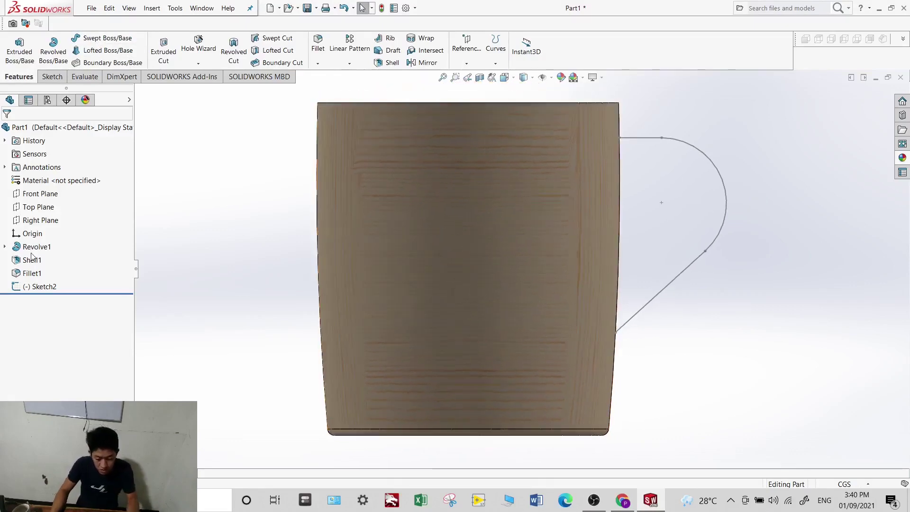
Step: Select the Right Plane and browse the Curves and Reference Geometry commands
{"action": "left_click", "coordinate": [37, 218]}
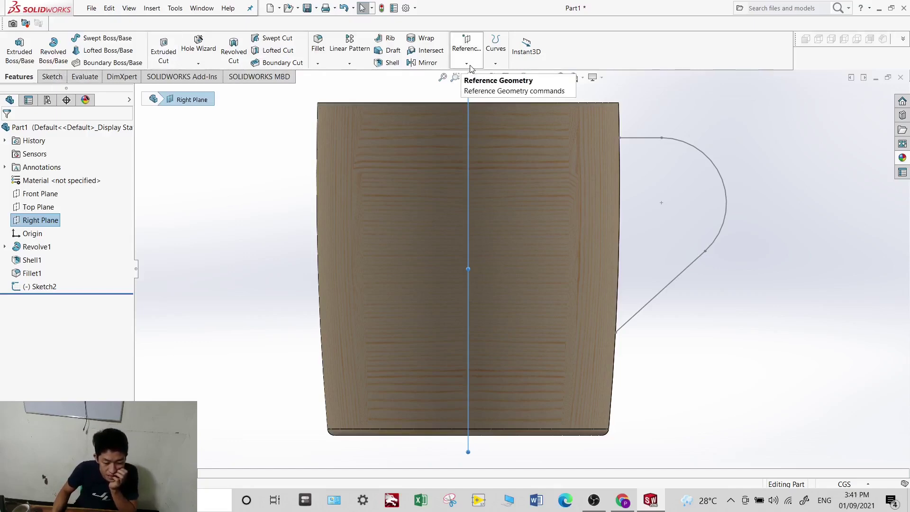
{"action": "left_click", "coordinate": [497, 65]}
{"action": "left_click", "coordinate": [500, 67]}
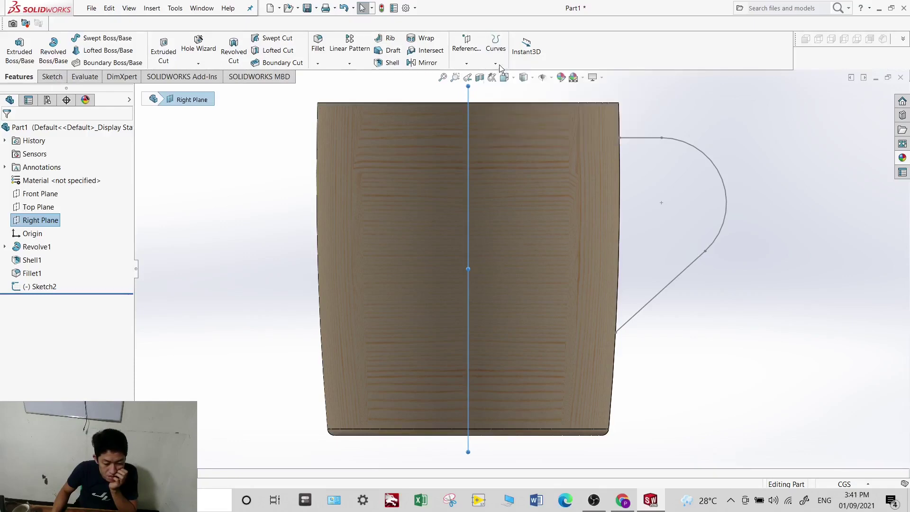
{"action": "left_click", "coordinate": [476, 65]}
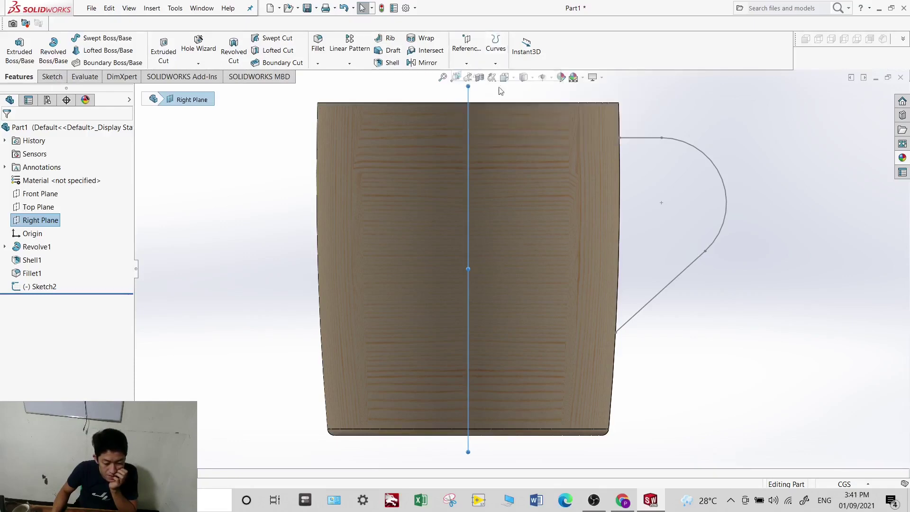
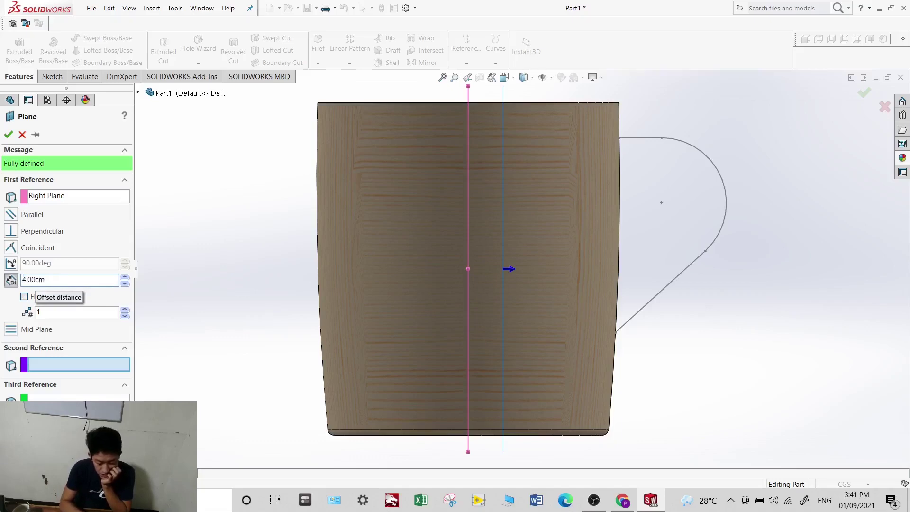
Step: Create Plane1 at a 4.00cm offset, orbit to a side view, and select Plane1
{"action": "key", "text": "Return"}
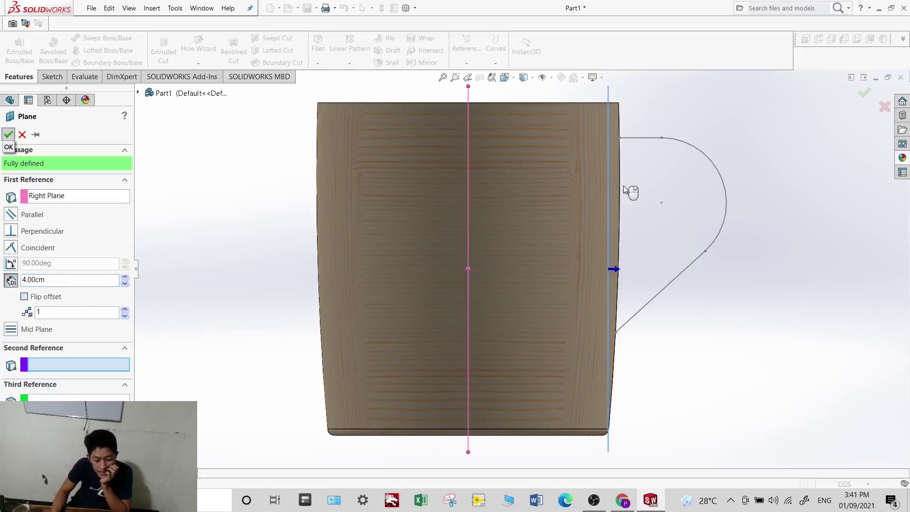
{"action": "right_click", "coordinate": [678, 123]}
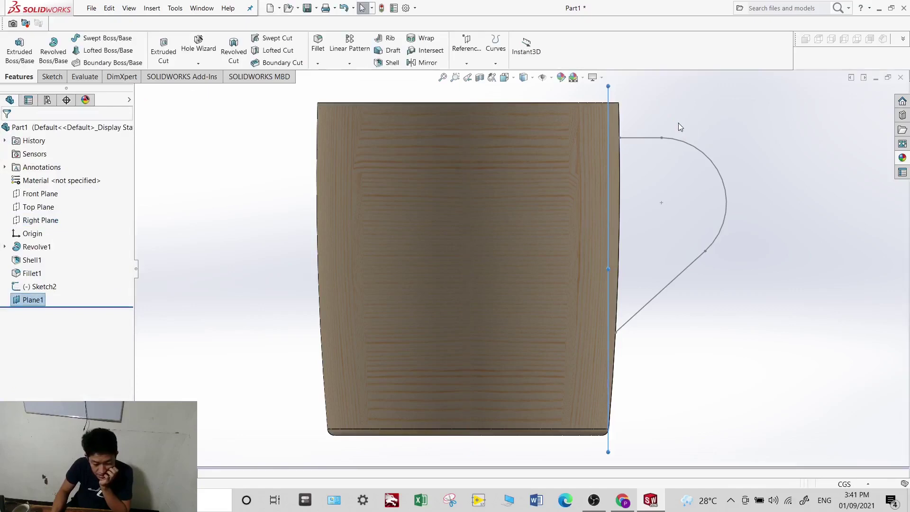
{"action": "left_click", "coordinate": [686, 121]}
{"action": "mouse_move", "coordinate": [686, 122]}
{"action": "middle_mouse_down"}
{"action": "mouse_move", "coordinate": [644, 209]}
{"action": "mouse_move", "coordinate": [660, 203]}
{"action": "mouse_move", "coordinate": [682, 237]}
{"action": "middle_mouse_up"}
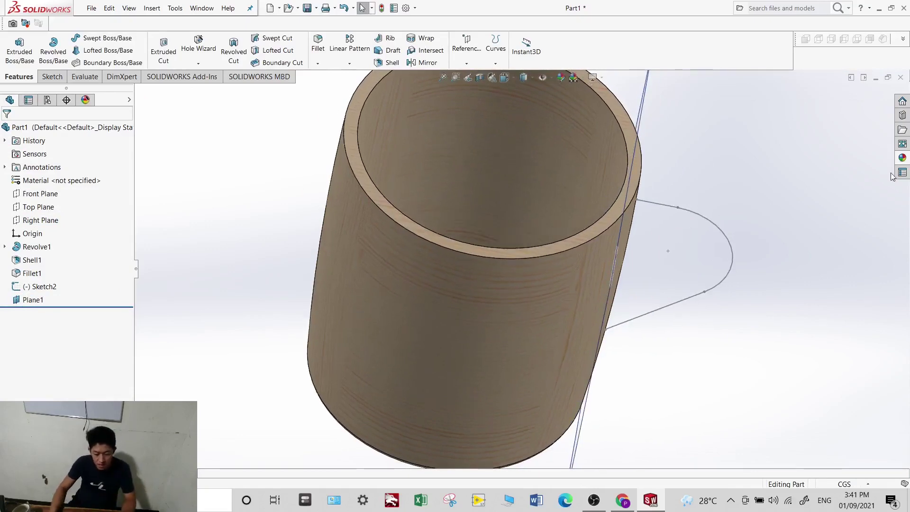
{"action": "scroll", "coordinate": [767, 247], "scroll_direction": "up", "scroll_amount": 2}
{"action": "mouse_move", "coordinate": [767, 251]}
{"action": "middle_mouse_down"}
{"action": "mouse_move", "coordinate": [743, 294]}
{"action": "mouse_move", "coordinate": [727, 251]}
{"action": "mouse_move", "coordinate": [695, 212]}
{"action": "mouse_move", "coordinate": [593, 185]}
{"action": "middle_mouse_up"}
{"action": "left_click", "coordinate": [540, 167]}
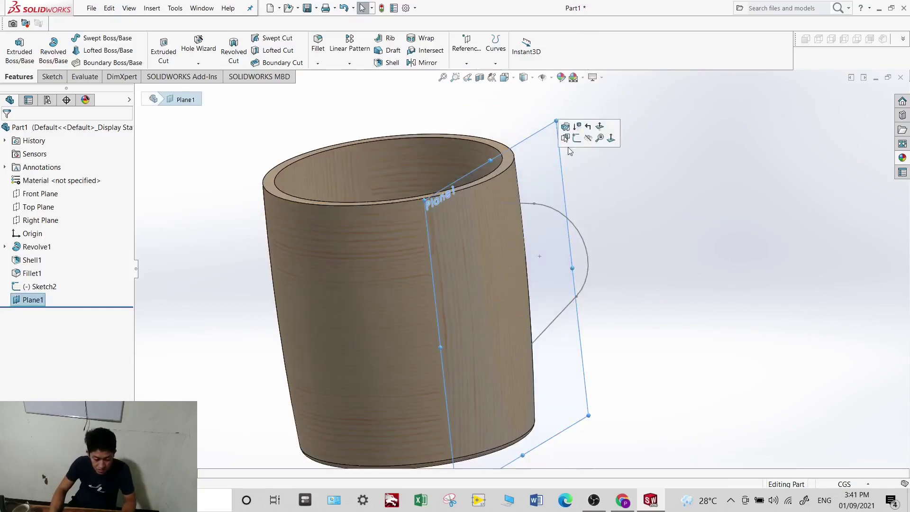
Step: Start a face-on sketch on Plane1 and place a point at the handle line's top end
{"action": "left_click", "coordinate": [576, 139]}
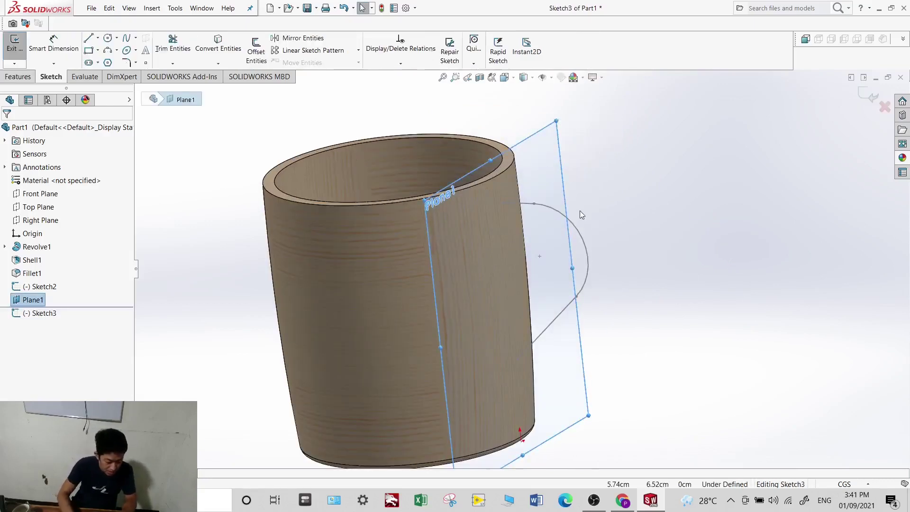
{"action": "key", "text": "ctrl+8"}
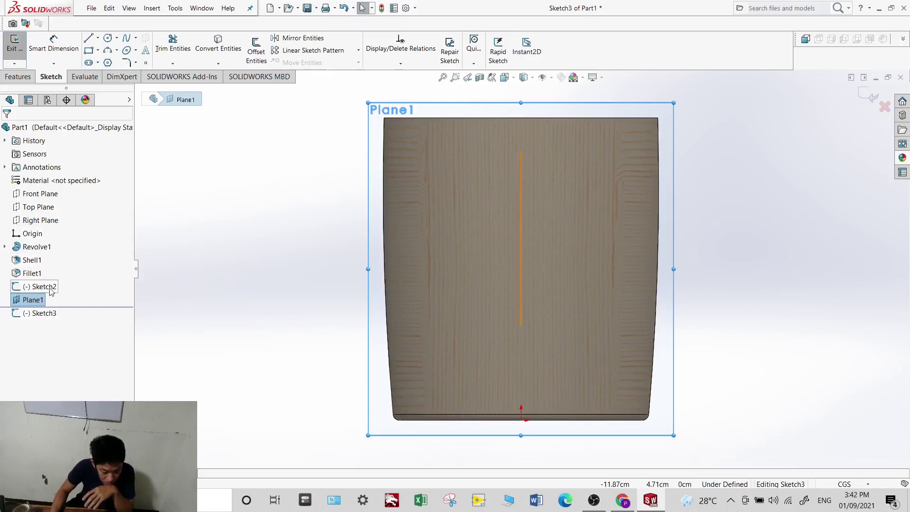
{"action": "left_click", "coordinate": [53, 316]}
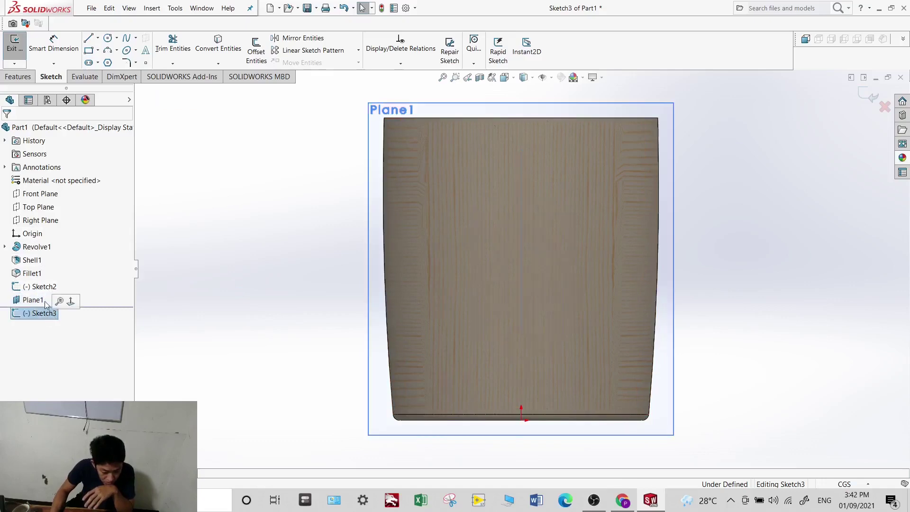
{"action": "left_click", "coordinate": [42, 287]}
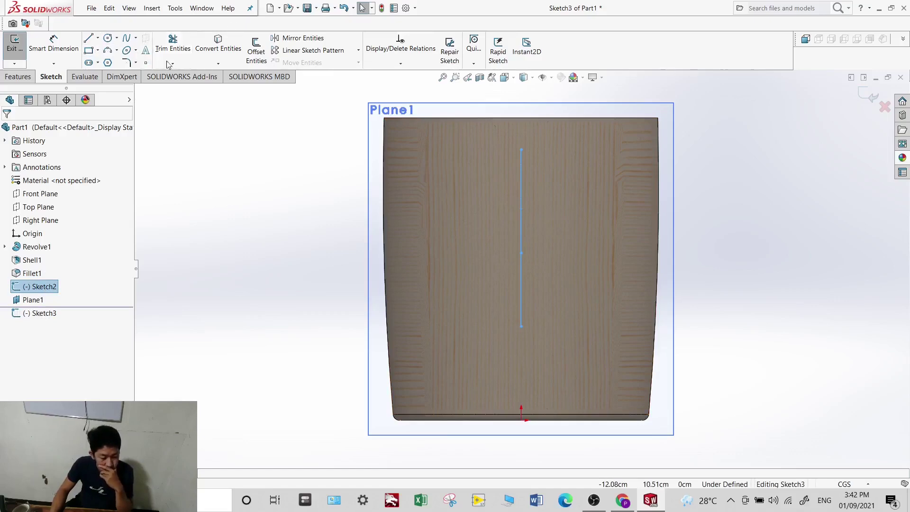
{"action": "left_click", "coordinate": [147, 65]}
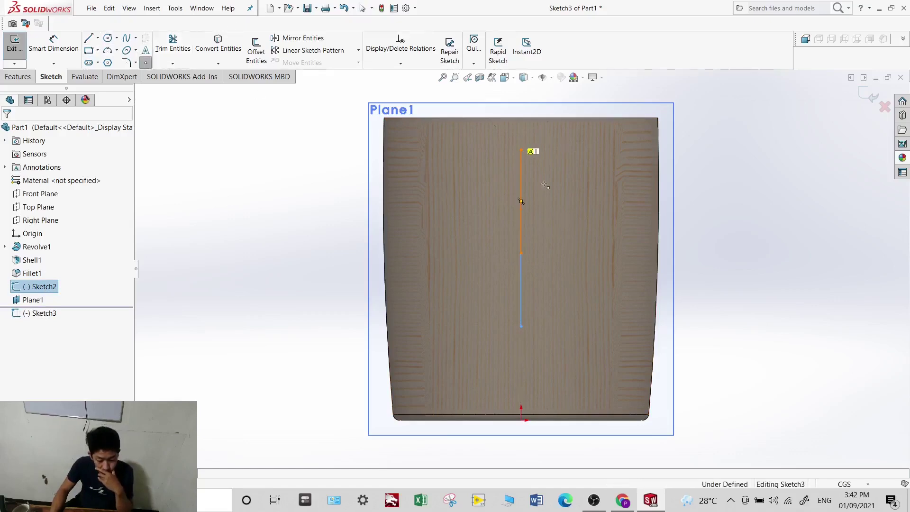
{"action": "left_click", "coordinate": [520, 151]}
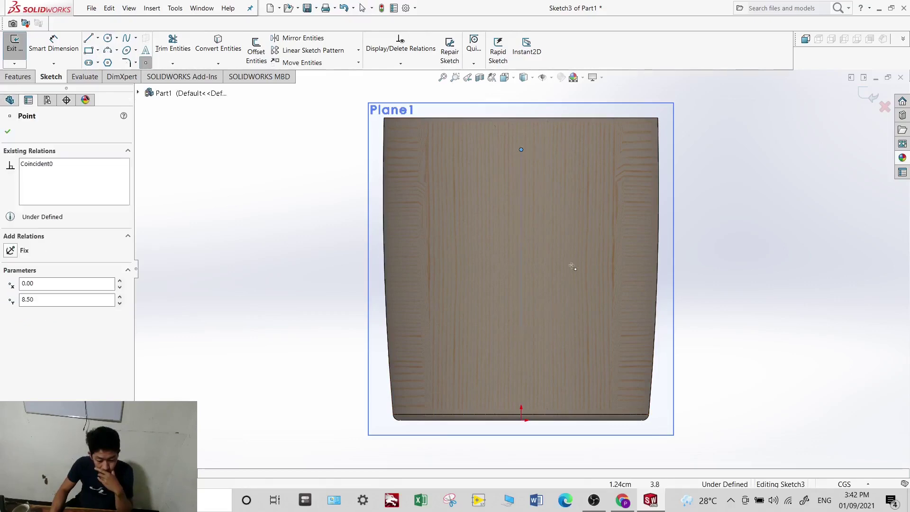
{"action": "key", "text": "Escape"}
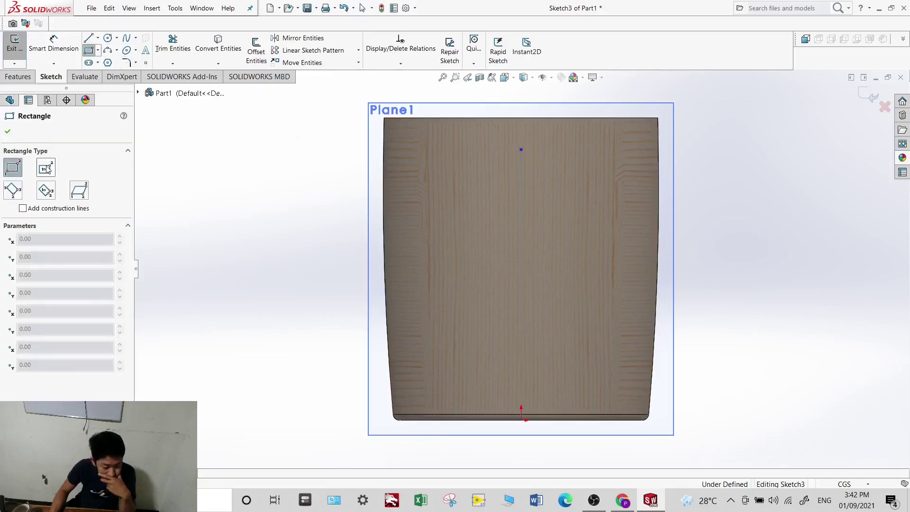
Step: Draw a small center rectangle centred on the new point
{"action": "left_click", "coordinate": [46, 177]}
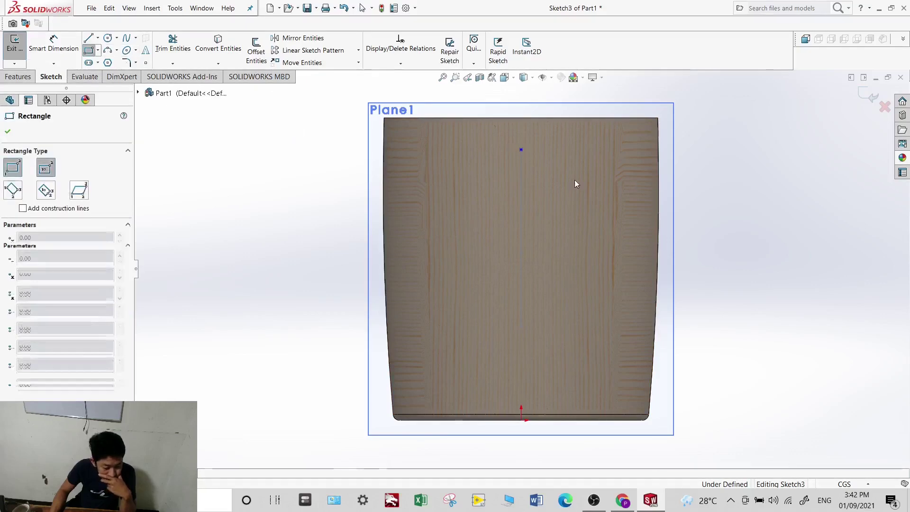
{"action": "left_click", "coordinate": [521, 149]}
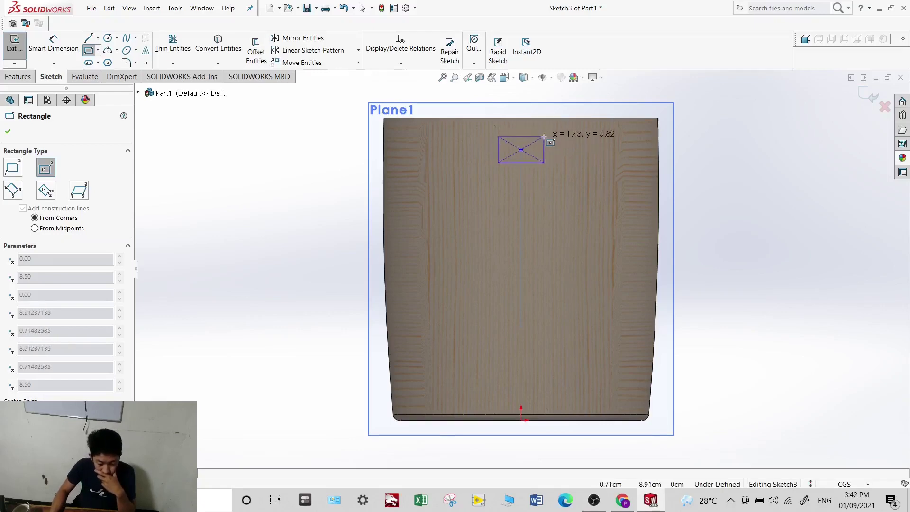
{"action": "left_click", "coordinate": [544, 137]}
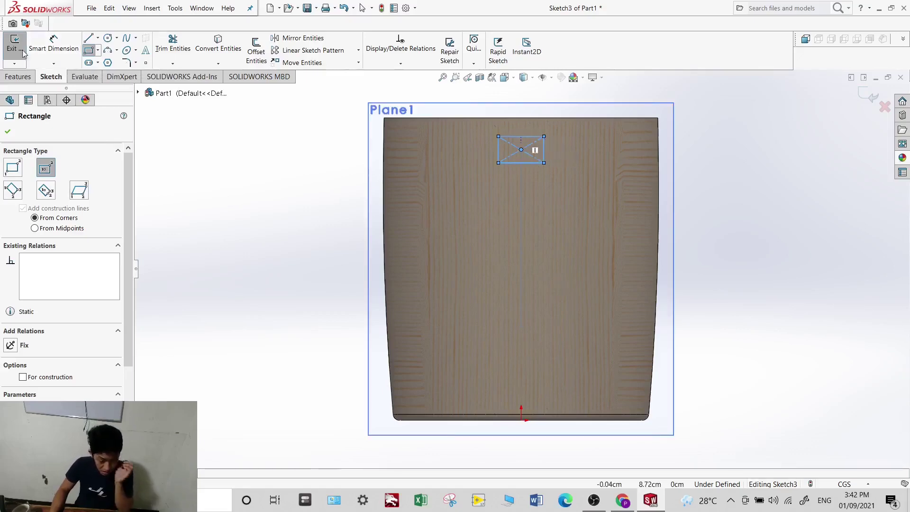
{"action": "left_click", "coordinate": [53, 48]}
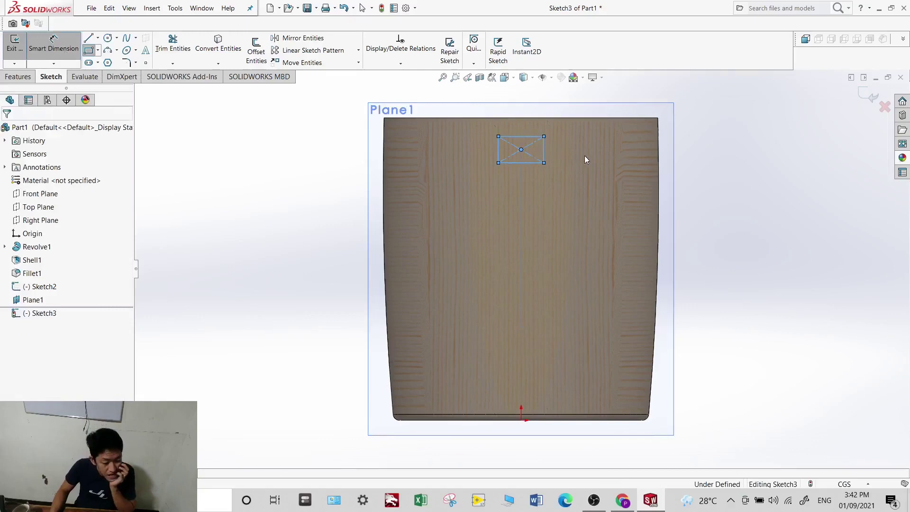
Step: Dimension the rectangle to 0.30 cm height and 1.50 cm width, then exit Sketch3
{"action": "left_click", "coordinate": [544, 149]}
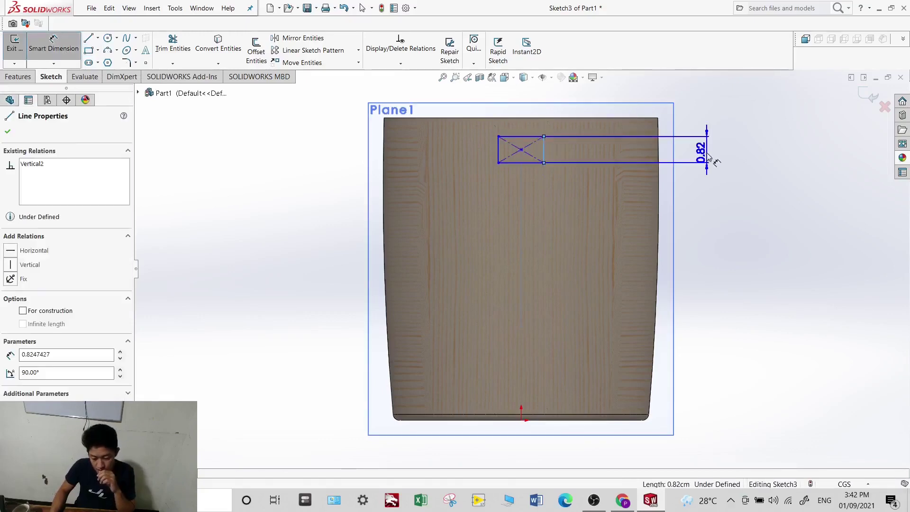
{"action": "left_click", "coordinate": [708, 156]}
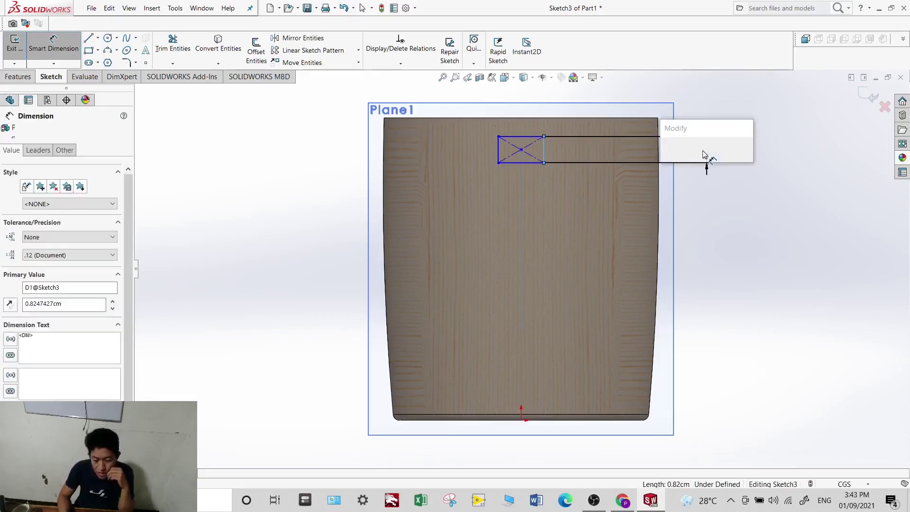
{"action": "type", "text": ".3"}
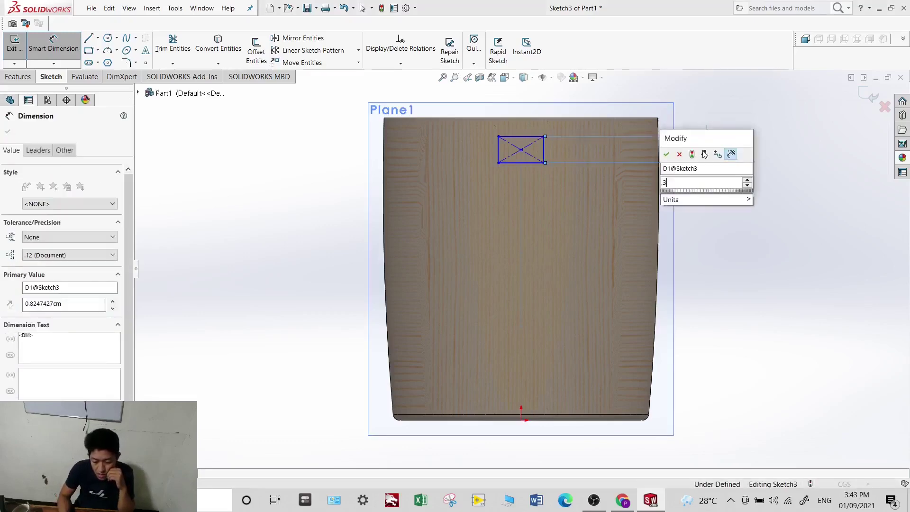
{"action": "key", "text": "Escape"}
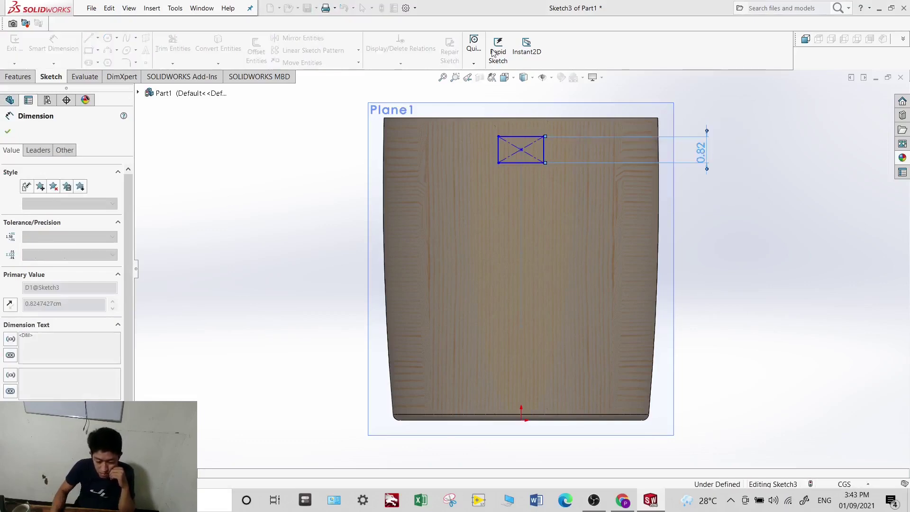
{"action": "left_click", "coordinate": [533, 112]}
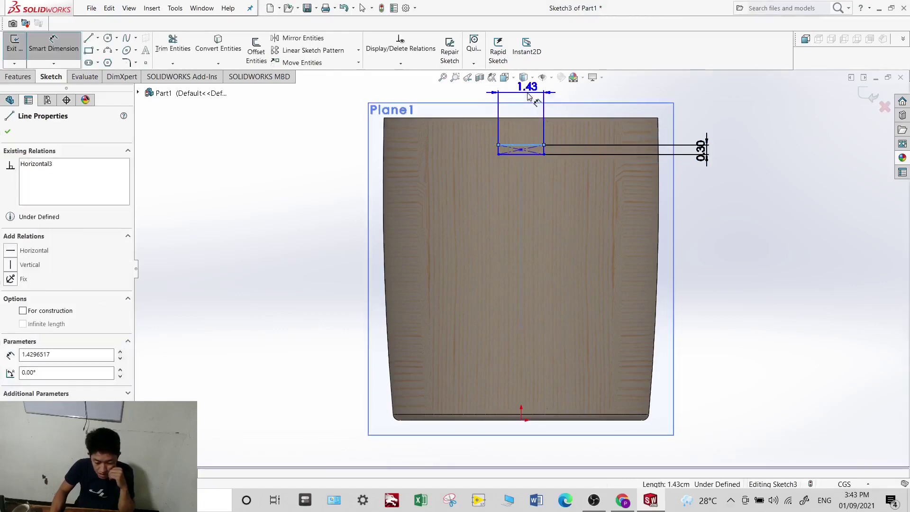
{"action": "left_click", "coordinate": [529, 94]}
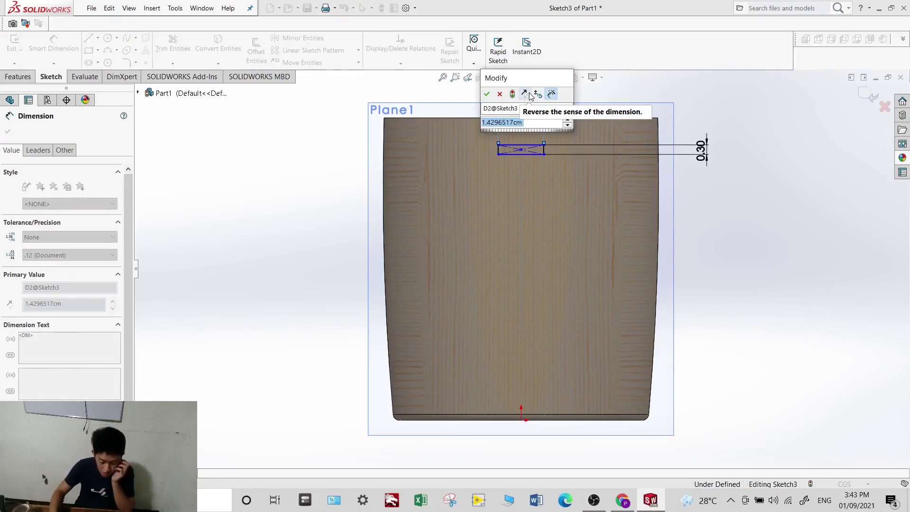
{"action": "type", "text": "1.5"}
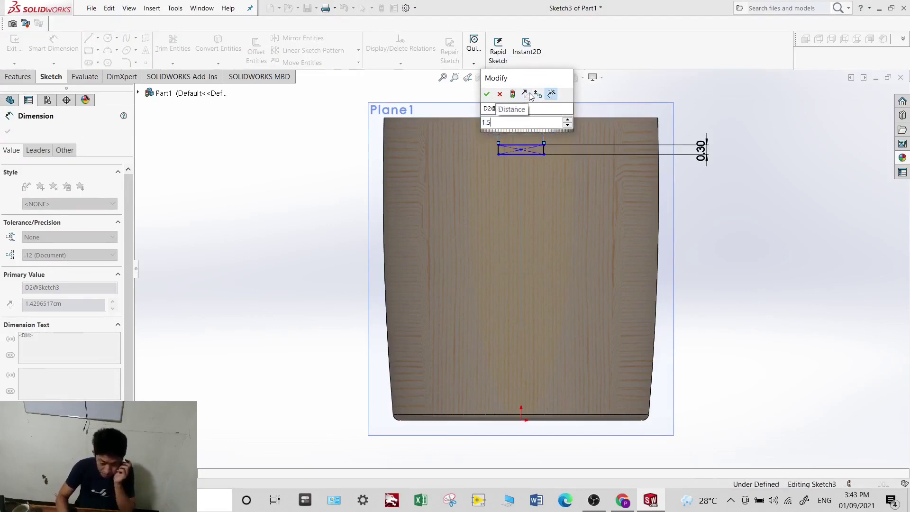
{"action": "key", "text": "Escape"}
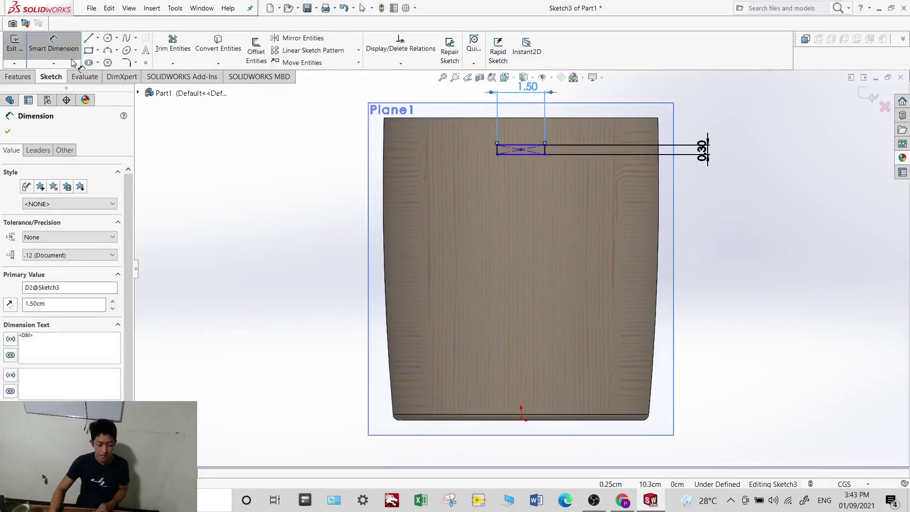
{"action": "left_click", "coordinate": [43, 53]}
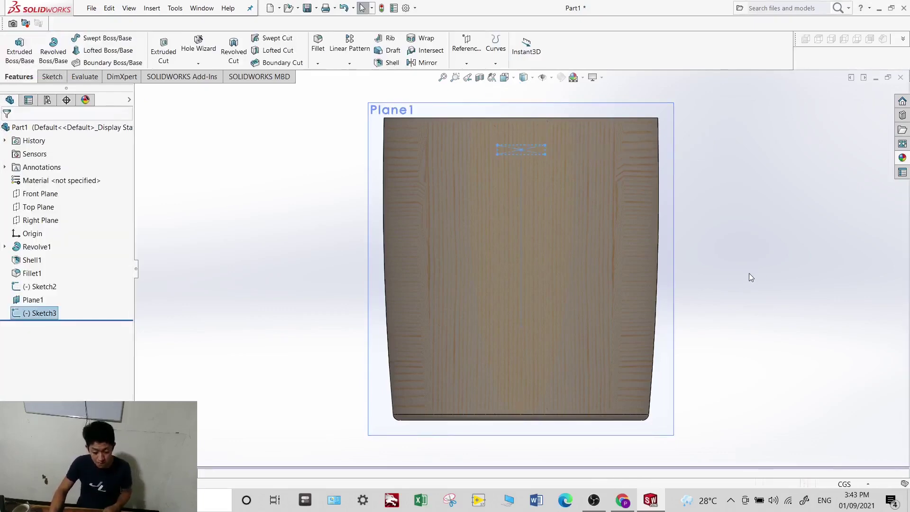
Step: Try sweeping Sketch3 along the Sketch2 path, then cancel it after the rebuild error
{"action": "mouse_move", "coordinate": [749, 274]}
{"action": "middle_mouse_down"}
{"action": "mouse_move", "coordinate": [798, 292]}
{"action": "mouse_move", "coordinate": [833, 274]}
{"action": "mouse_move", "coordinate": [820, 256]}
{"action": "mouse_move", "coordinate": [828, 295]}
{"action": "middle_mouse_up"}
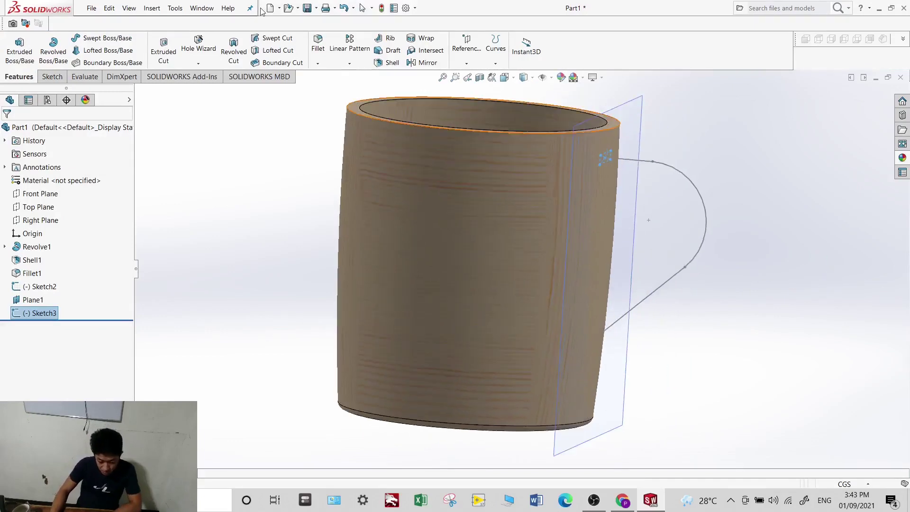
{"action": "left_click", "coordinate": [102, 38]}
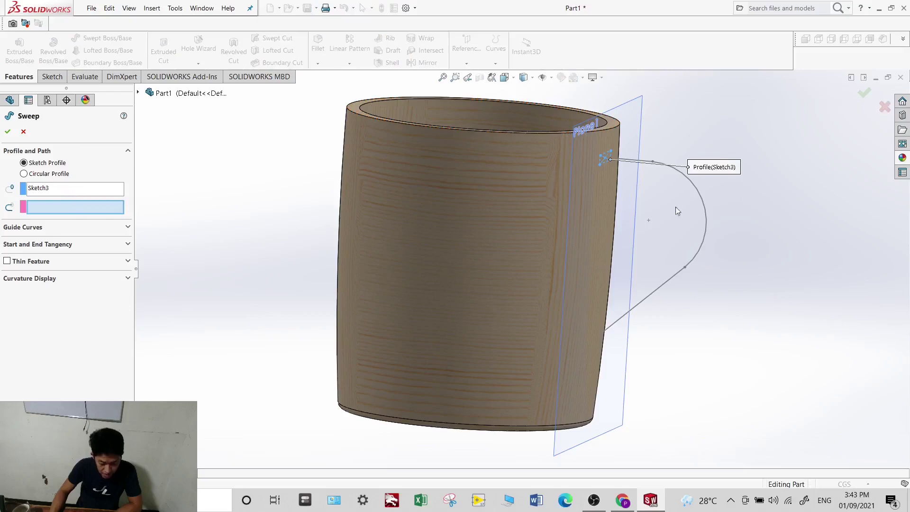
{"action": "left_click", "coordinate": [702, 196]}
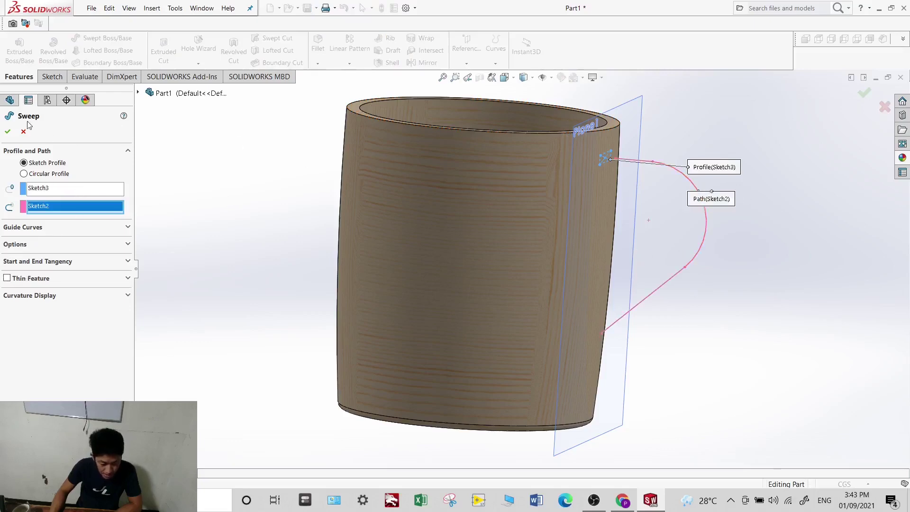
{"action": "left_click", "coordinate": [8, 133]}
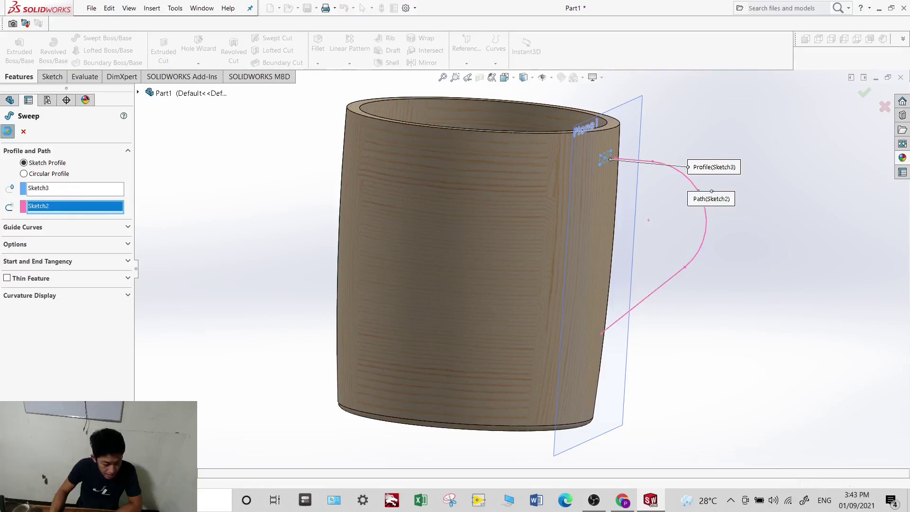
{"action": "left_click", "coordinate": [8, 132]}
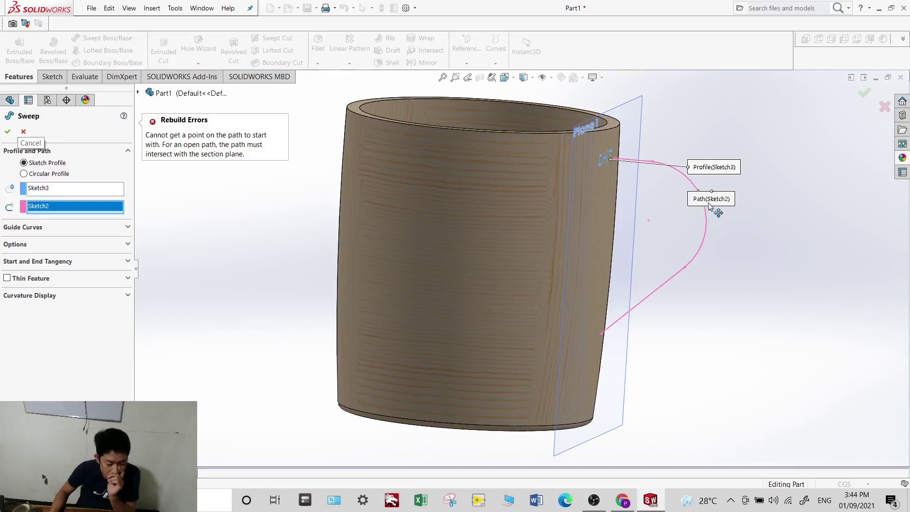
{"action": "mouse_move", "coordinate": [675, 176]}
{"action": "middle_mouse_down"}
{"action": "mouse_move", "coordinate": [658, 252]}
{"action": "mouse_move", "coordinate": [685, 203]}
{"action": "mouse_move", "coordinate": [684, 173]}
{"action": "mouse_move", "coordinate": [666, 190]}
{"action": "middle_mouse_up"}
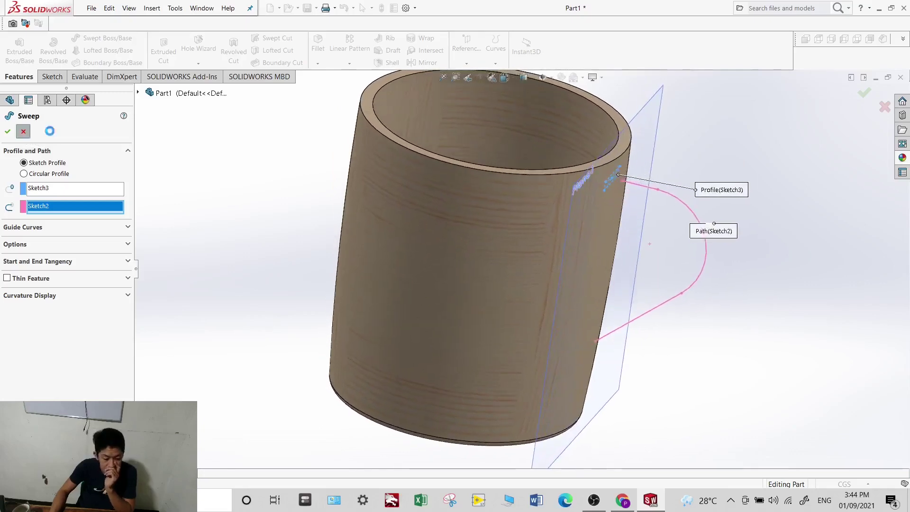
{"action": "left_click", "coordinate": [23, 131]}
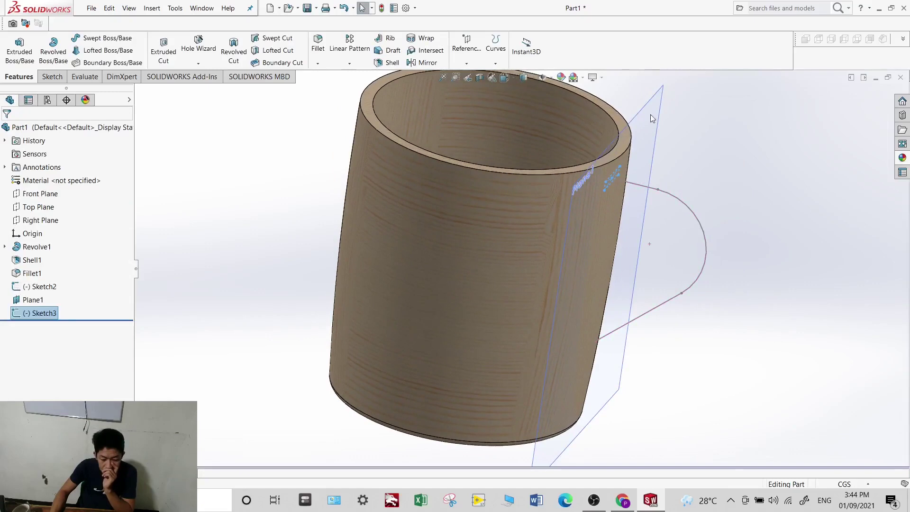
Step: Redefine Plane1 parallel to the Right Plane through Sketch2's Point1, dropping the 4.00cm offset
{"action": "right_click", "coordinate": [40, 307]}
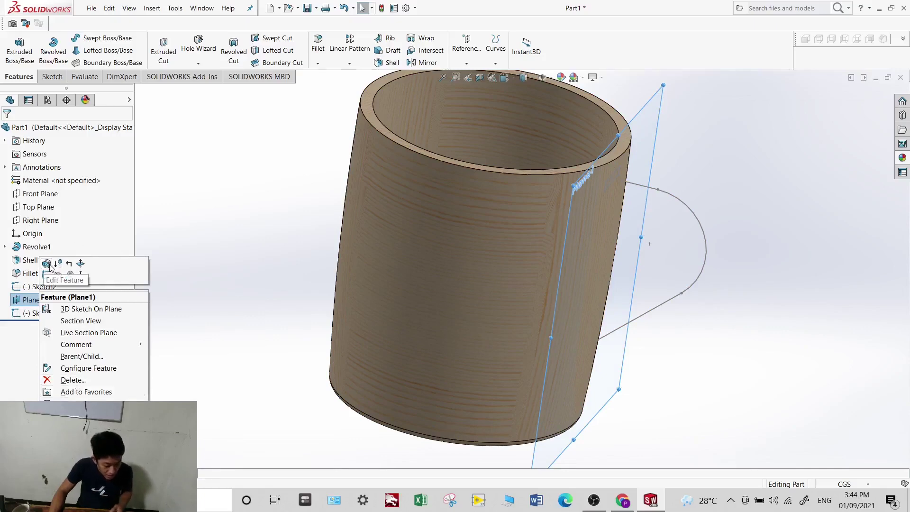
{"action": "key", "text": "Escape"}
{"action": "left_click", "coordinate": [664, 234]}
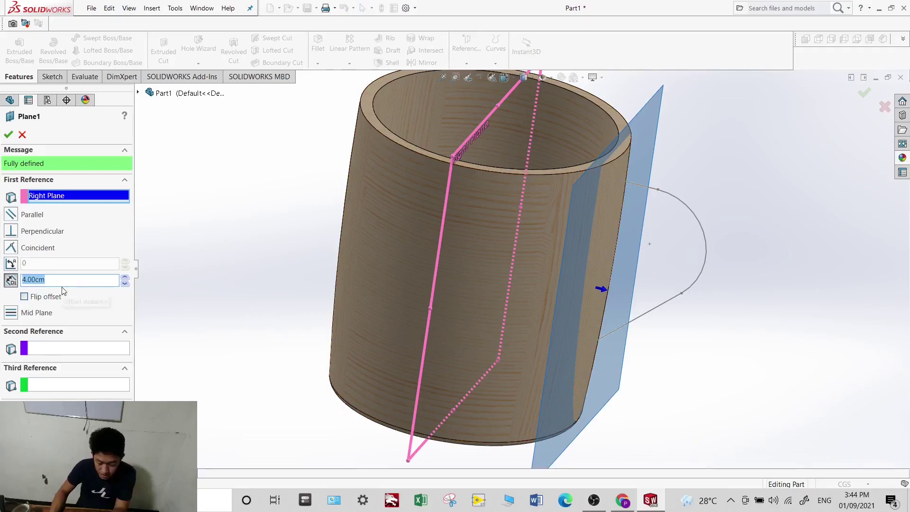
{"action": "key", "text": "BackSpace"}
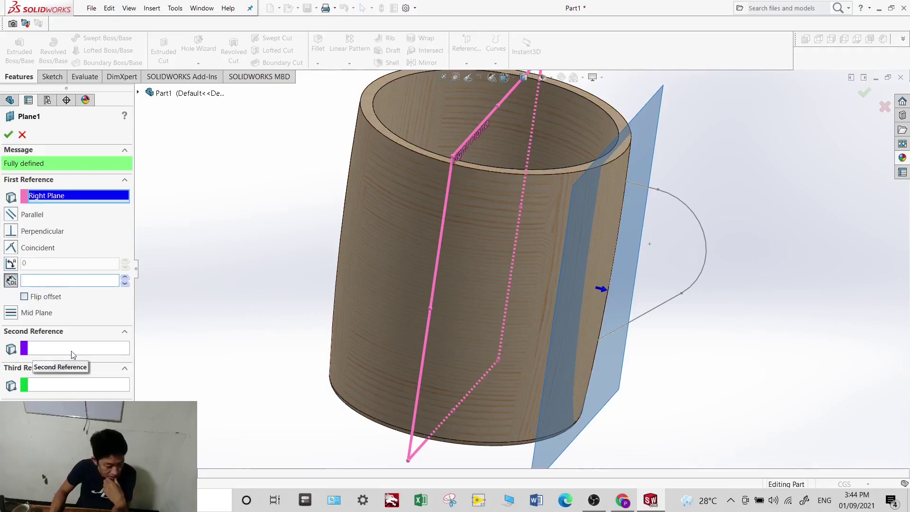
{"action": "left_click", "coordinate": [86, 352]}
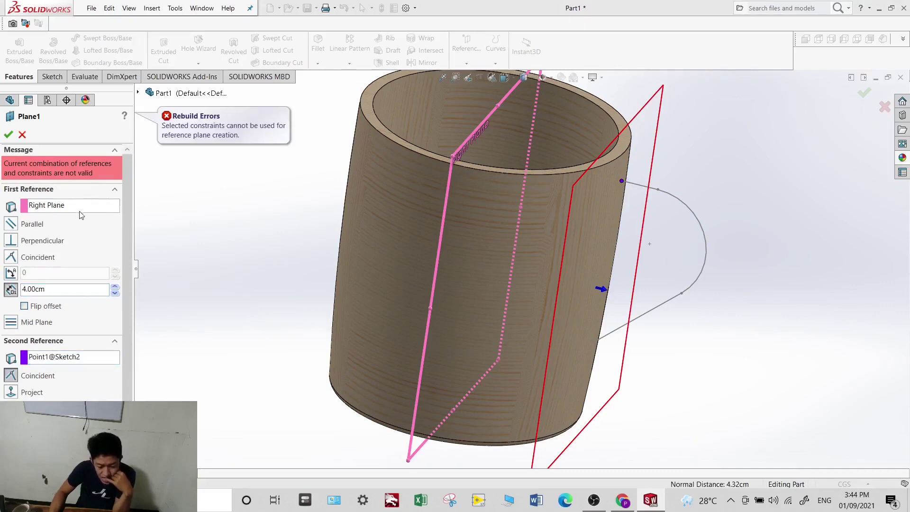
{"action": "left_click", "coordinate": [80, 207]}
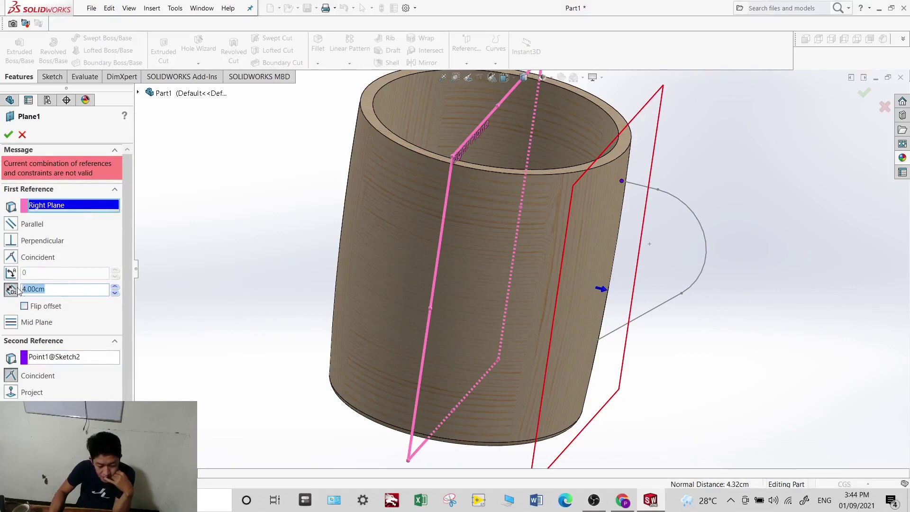
{"action": "key", "text": "BackSpace"}
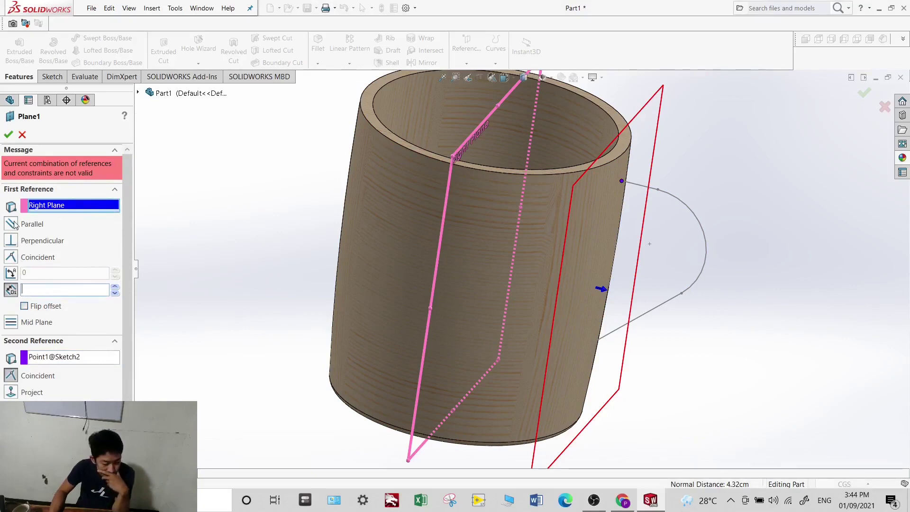
{"action": "key", "text": "Return"}
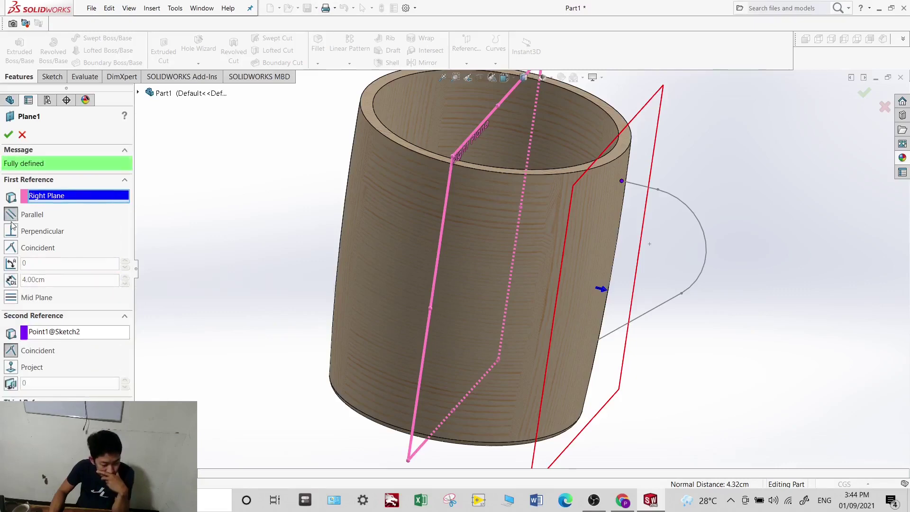
{"action": "left_click", "coordinate": [8, 135]}
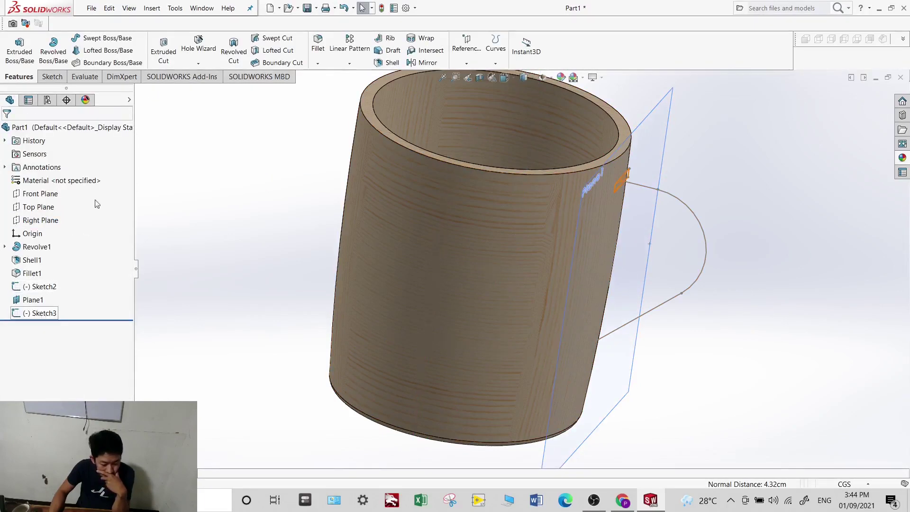
Step: Sweep the Sketch3 rectangle along the Sketch2 curve to form the Sweep2 handle
{"action": "left_click", "coordinate": [102, 37]}
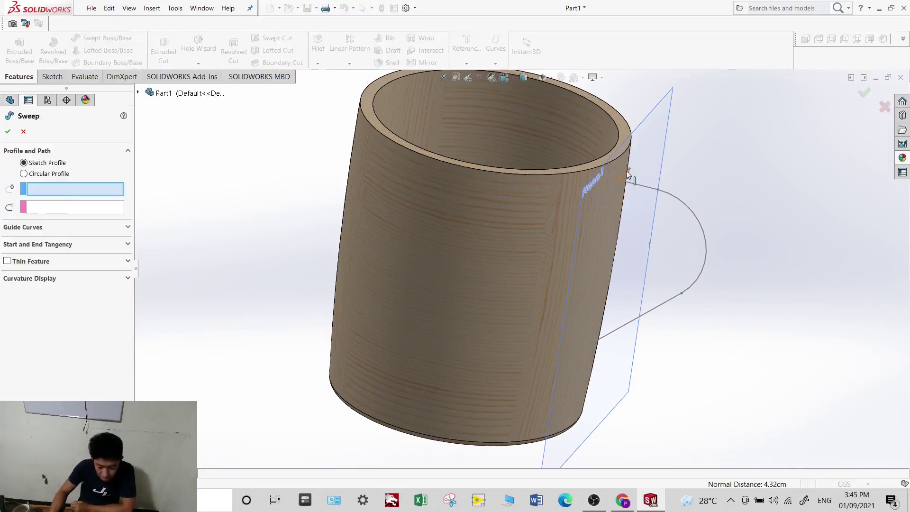
{"action": "left_click", "coordinate": [140, 94]}
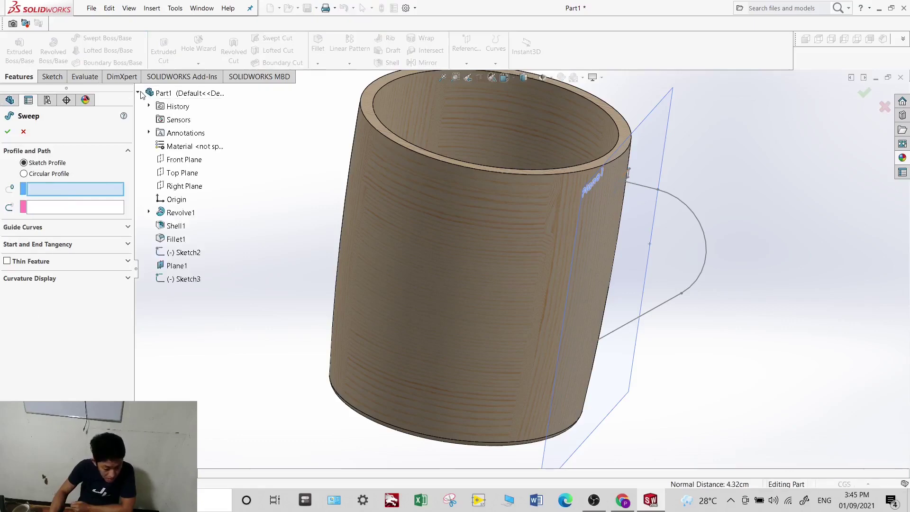
{"action": "left_click", "coordinate": [188, 280]}
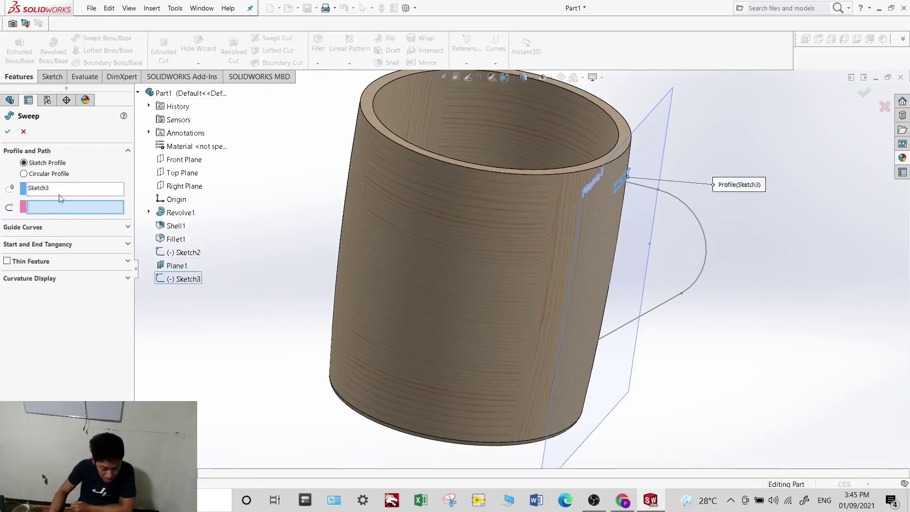
{"action": "left_click", "coordinate": [77, 210]}
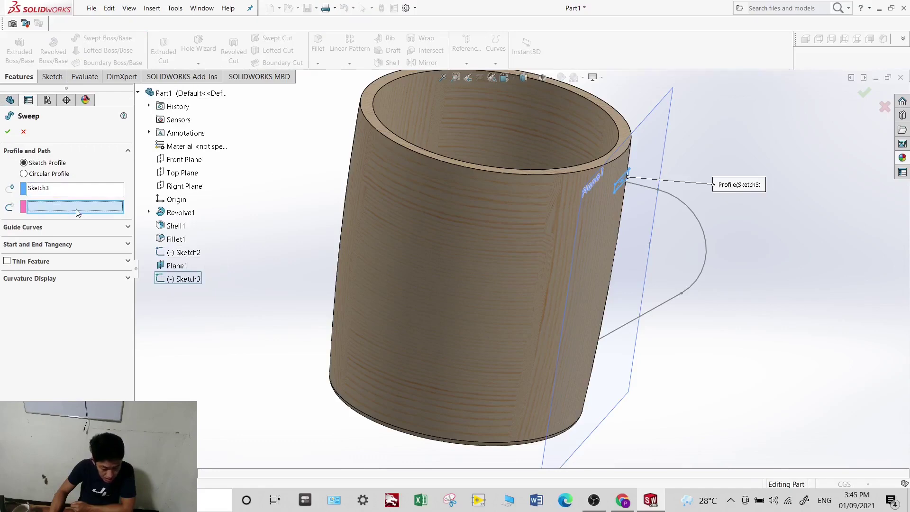
{"action": "left_click", "coordinate": [700, 223]}
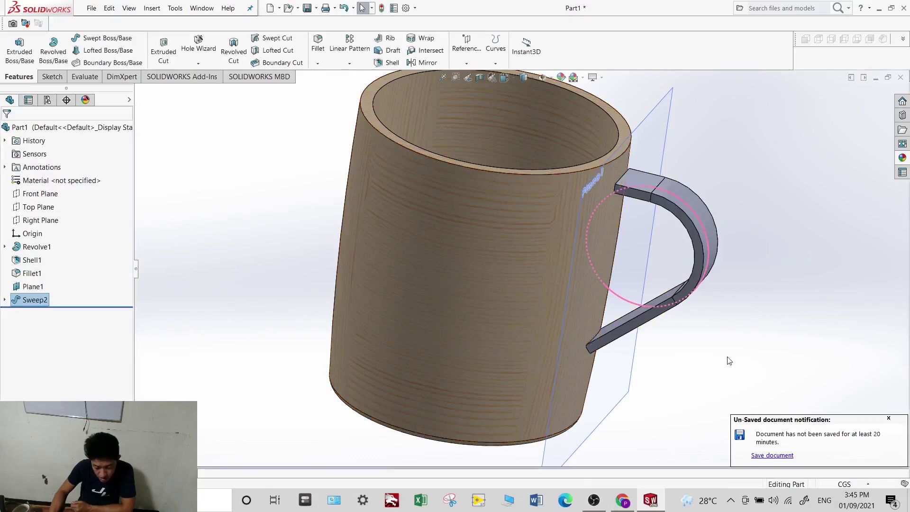
{"action": "mouse_move", "coordinate": [738, 315]}
{"action": "middle_mouse_down"}
{"action": "mouse_move", "coordinate": [755, 291]}
{"action": "mouse_move", "coordinate": [755, 329]}
{"action": "mouse_move", "coordinate": [737, 346]}
{"action": "mouse_move", "coordinate": [706, 308]}
{"action": "mouse_move", "coordinate": [723, 260]}
{"action": "mouse_move", "coordinate": [741, 264]}
{"action": "mouse_move", "coordinate": [752, 317]}
{"action": "mouse_move", "coordinate": [760, 289]}
{"action": "mouse_move", "coordinate": [731, 337]}
{"action": "middle_mouse_up"}
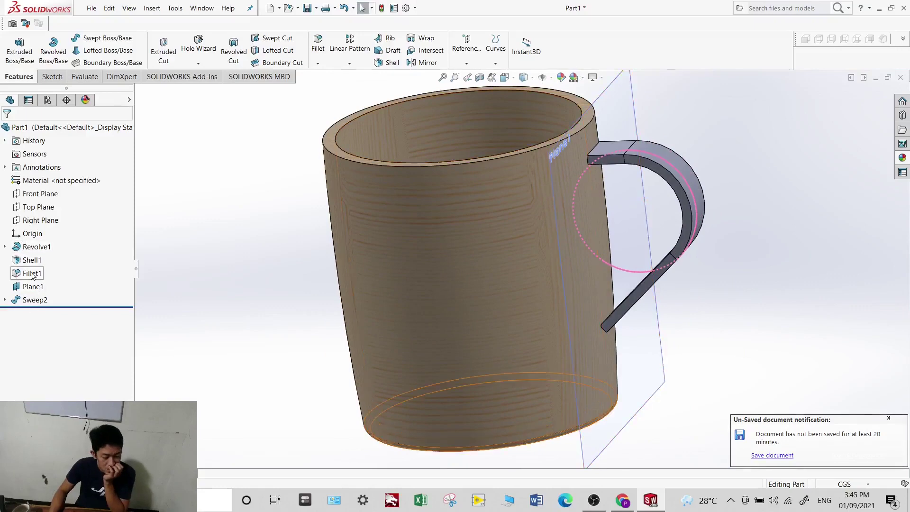
{"action": "left_click", "coordinate": [4, 300]}
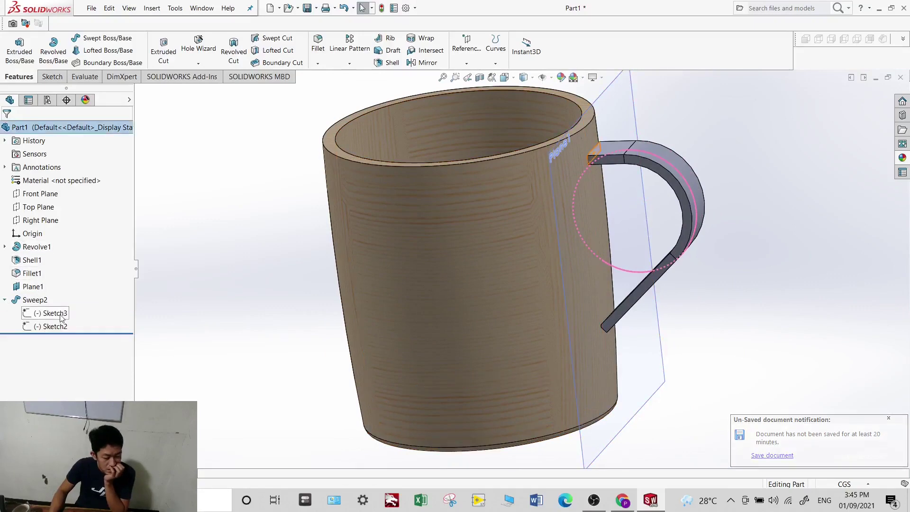
Step: Edit Sketch2 face-on and move the handle path's top endpoint onto the mug wall
{"action": "left_click", "coordinate": [49, 312]}
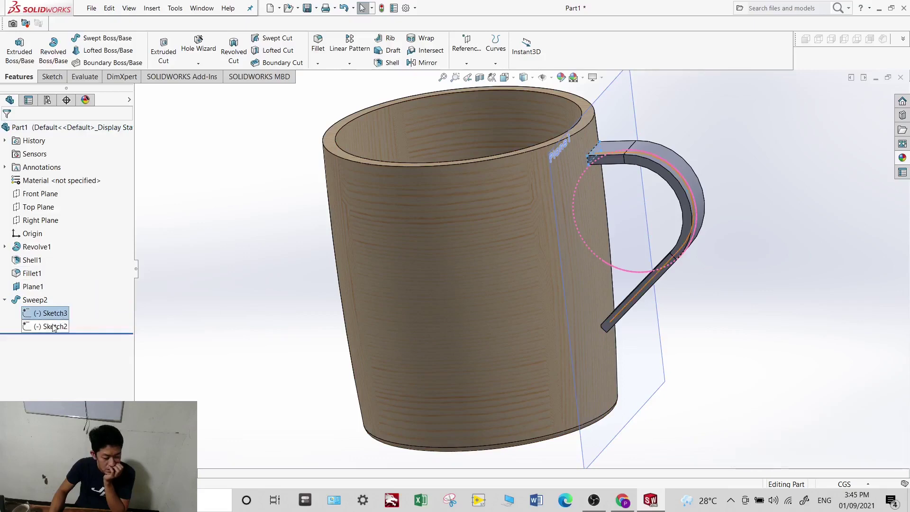
{"action": "left_click", "coordinate": [49, 326]}
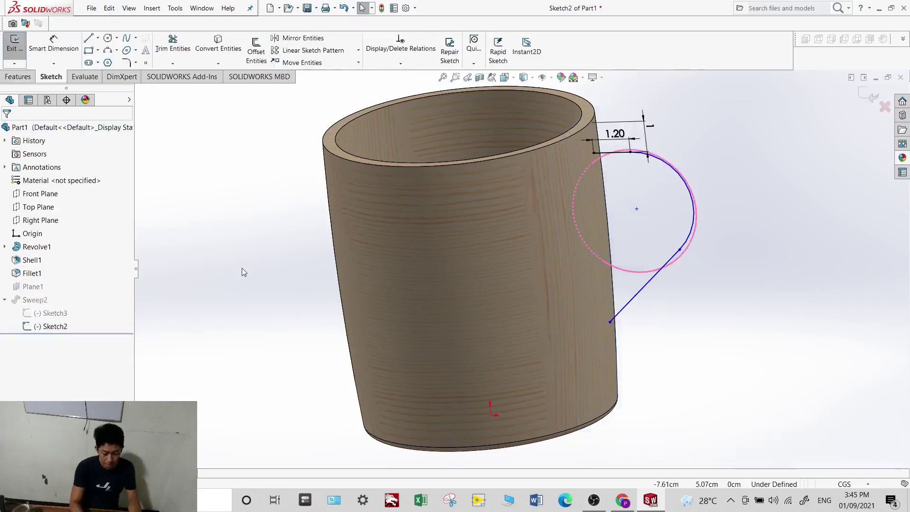
{"action": "key", "text": "ctrl+8"}
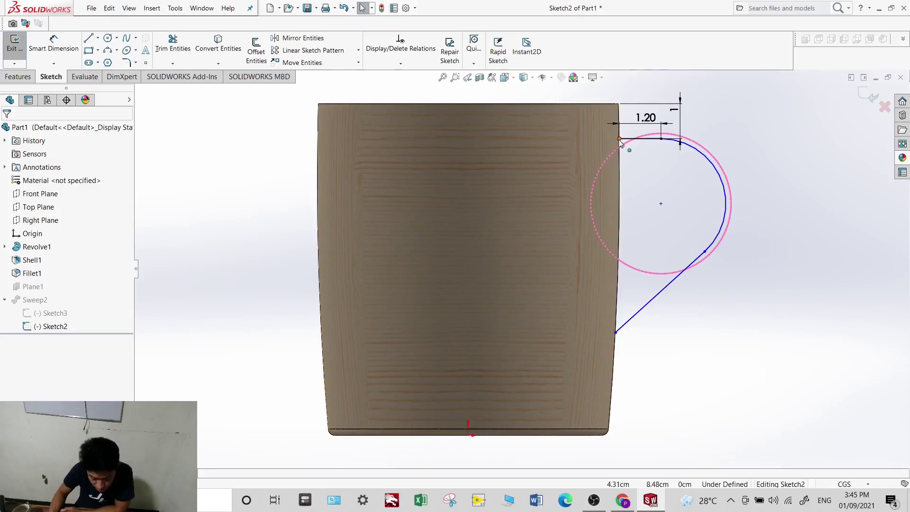
{"action": "left_click", "coordinate": [652, 159]}
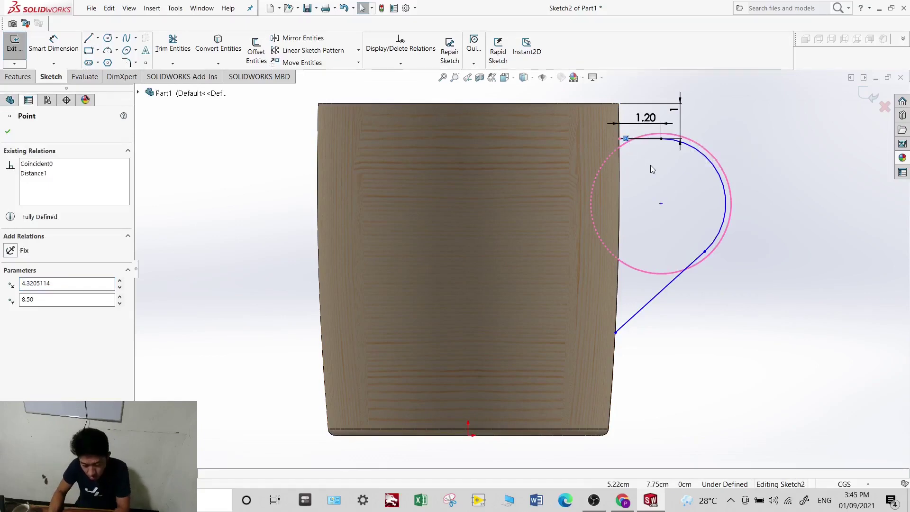
{"action": "key", "text": "ctrl+z"}
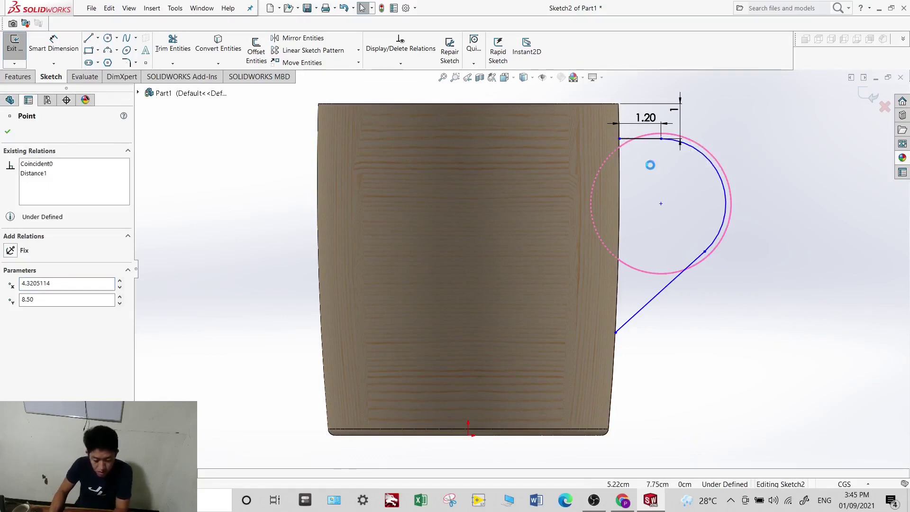
{"action": "left_click", "coordinate": [618, 139]}
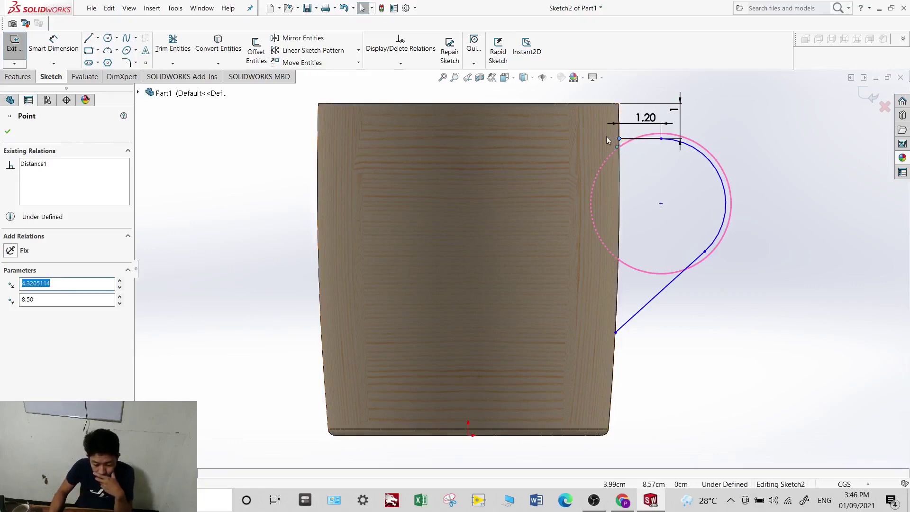
{"action": "left_click_drag", "start_coordinate": [606, 140], "coordinate": [612, 138]}
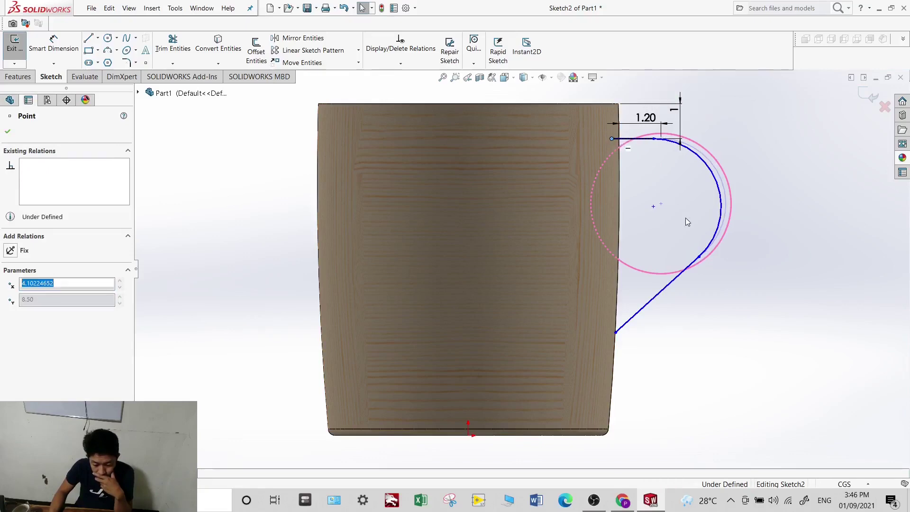
Step: Move the bottom endpoint into the mug wall near 3.94cm, 2.98cm and rebuild the handle
{"action": "left_click", "coordinate": [615, 334]}
{"action": "left_click_drag", "start_coordinate": [609, 338], "coordinate": [616, 327]}
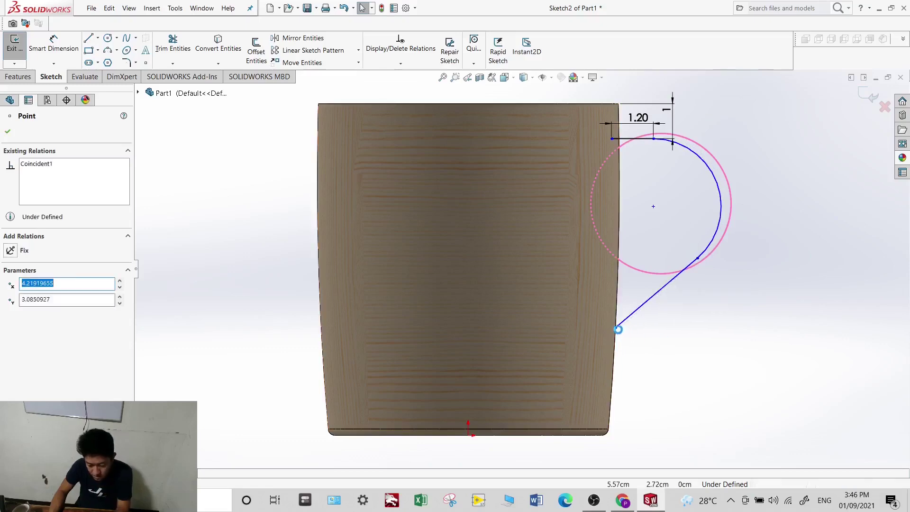
{"action": "left_click_drag", "start_coordinate": [616, 329], "coordinate": [618, 330]}
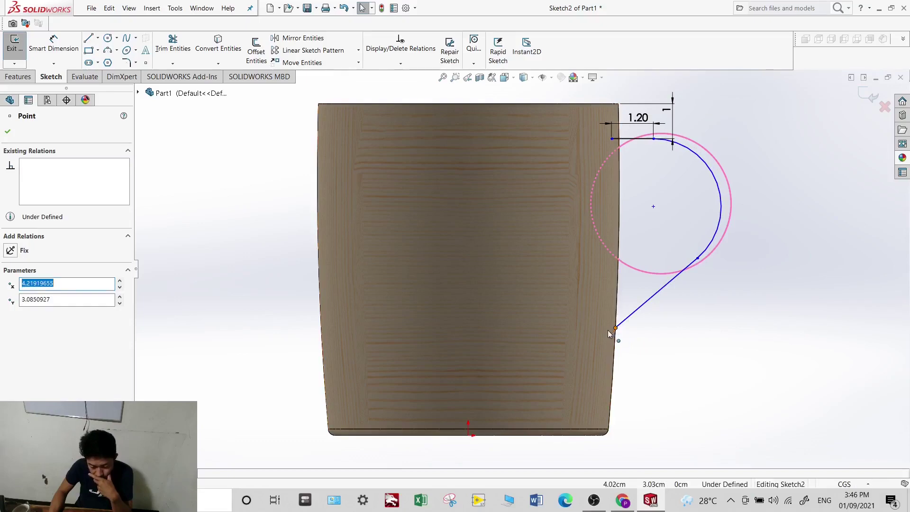
{"action": "left_click_drag", "start_coordinate": [609, 334], "coordinate": [605, 331]}
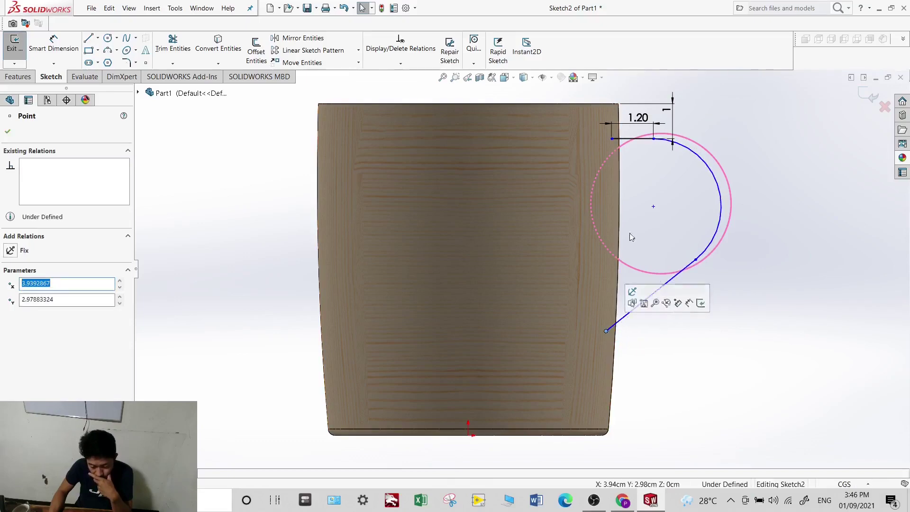
{"action": "left_click", "coordinate": [8, 132]}
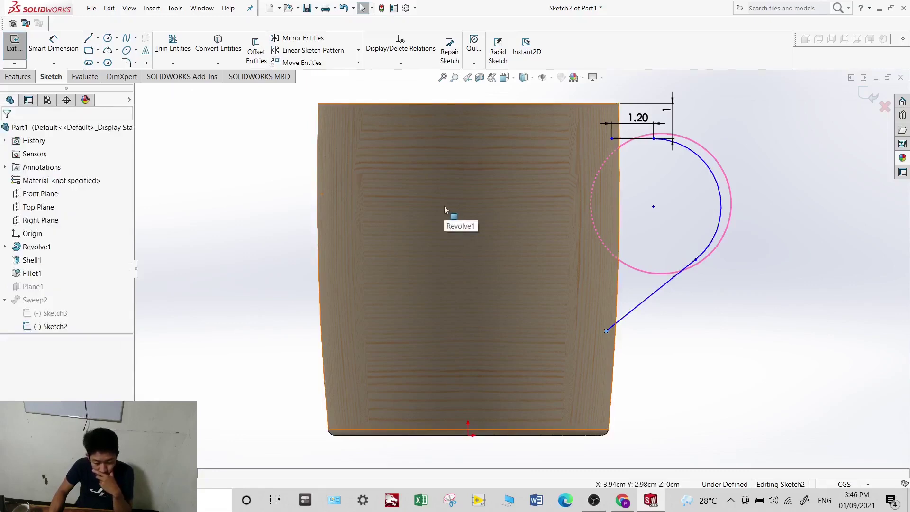
{"action": "key", "text": "ctrl+b"}
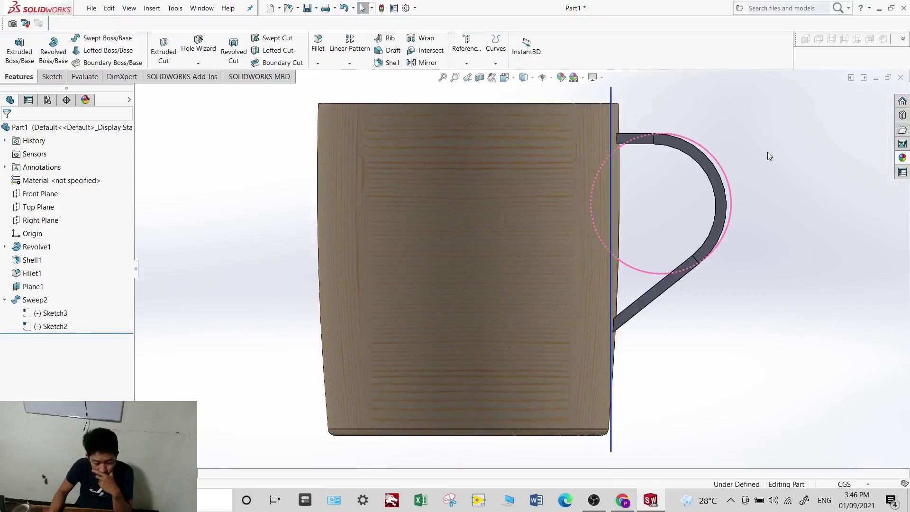
Step: Hide the reference planes in an isometric view, orbit to the front, and start Save As
{"action": "key", "text": "ctrl+7"}
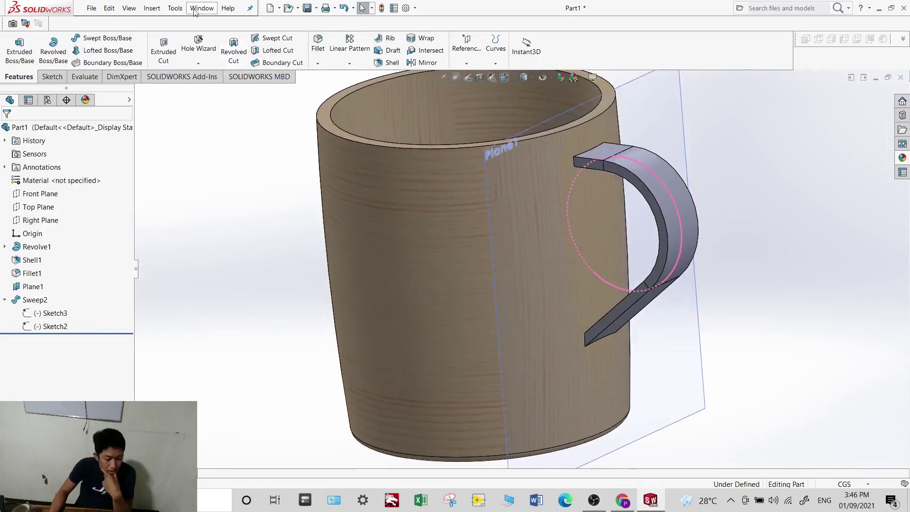
{"action": "left_click", "coordinate": [131, 9]}
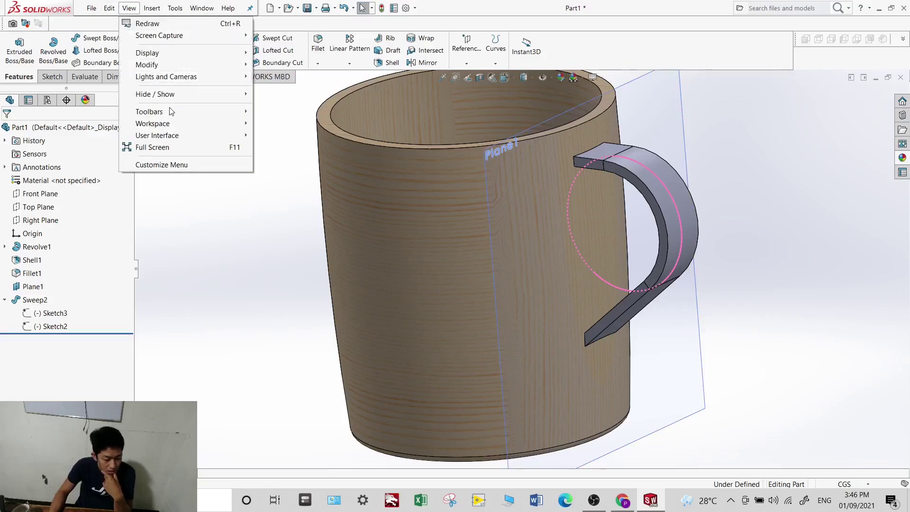
{"action": "mouse_move", "coordinate": [155, 94]}
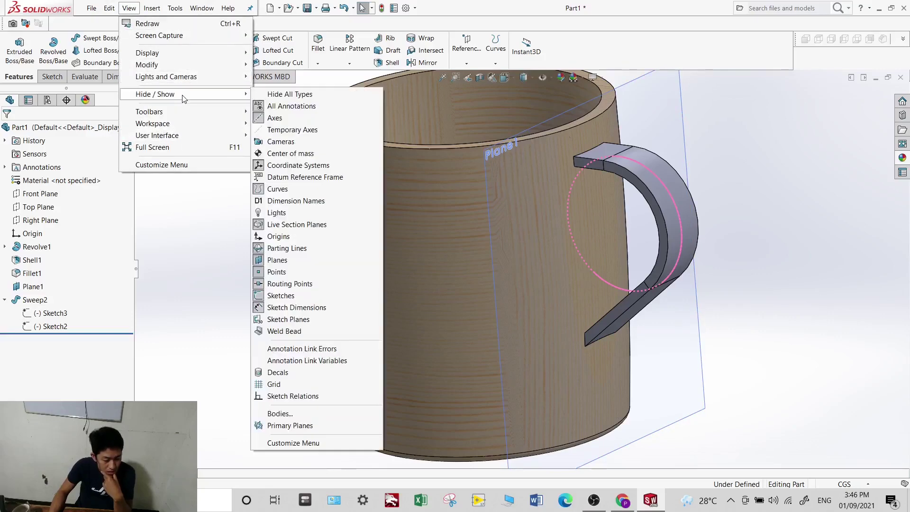
{"action": "left_click", "coordinate": [264, 192]}
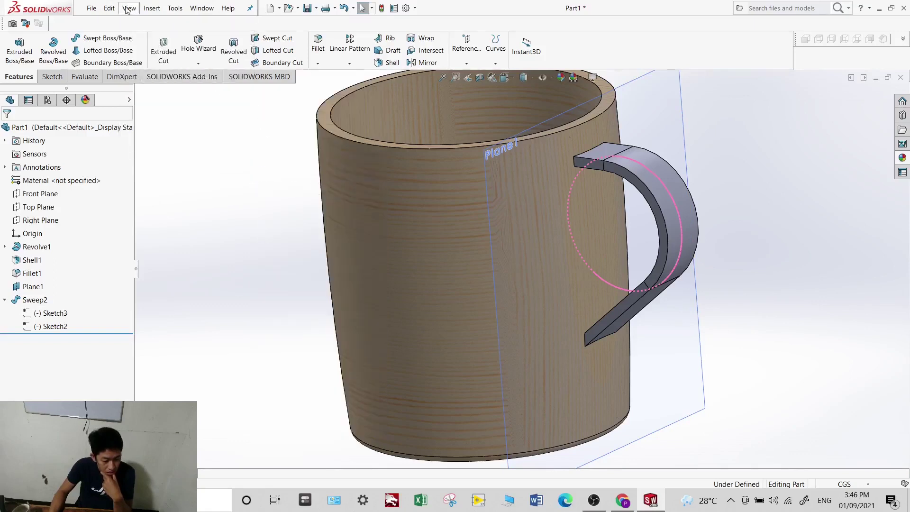
{"action": "left_click", "coordinate": [547, 80]}
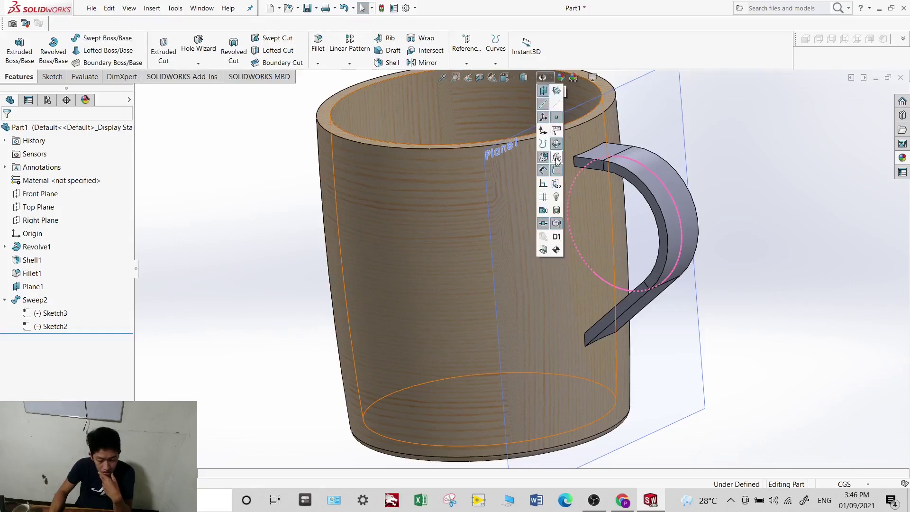
{"action": "left_click", "coordinate": [543, 90]}
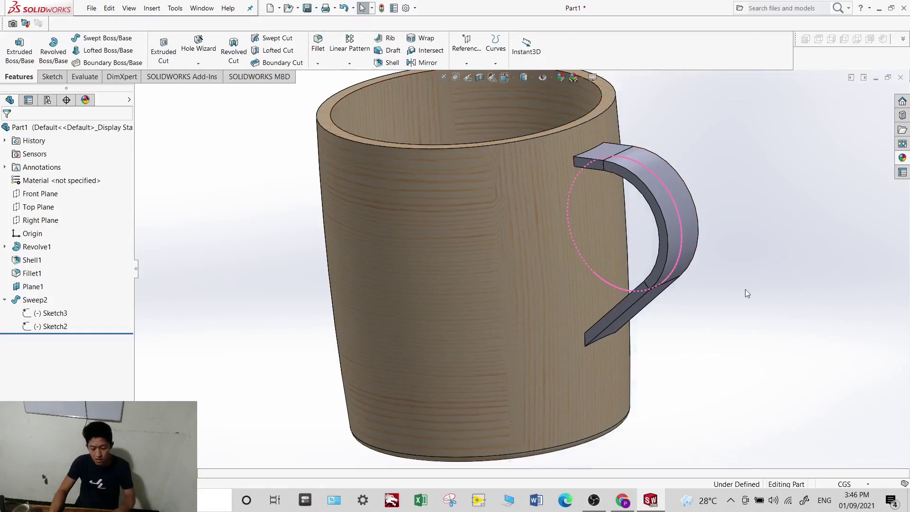
{"action": "middle_click_drag", "start_coordinate": [747, 280], "coordinate": [769, 267]}
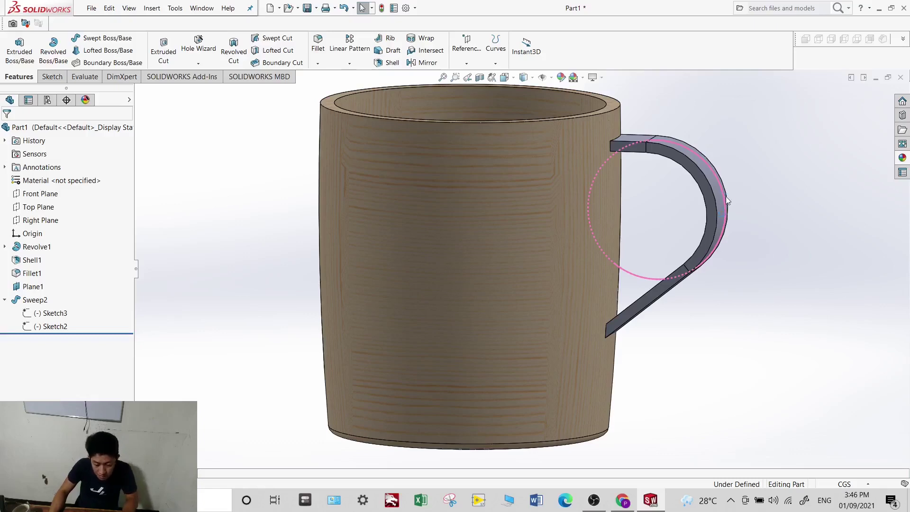
{"action": "key", "text": "ctrl+s"}
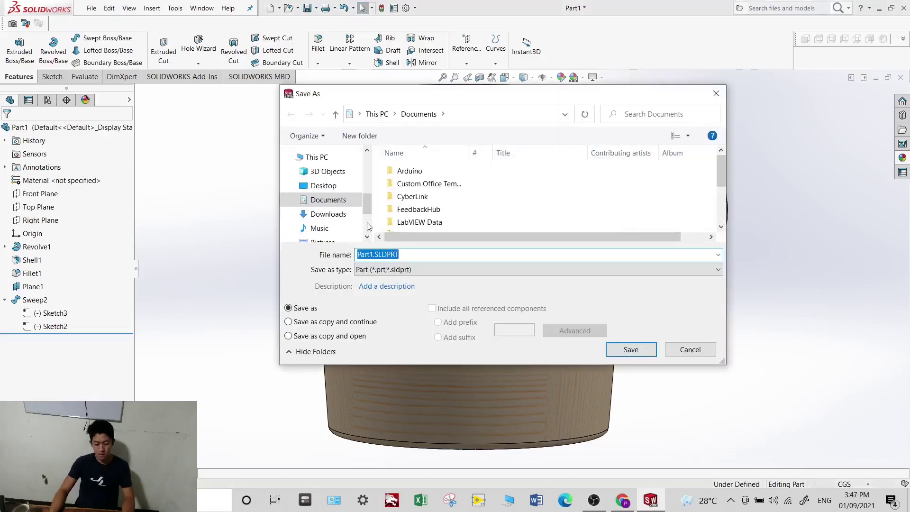
Step: Create a new Desktop folder named solidworks_cup and open it
{"action": "left_click", "coordinate": [325, 185]}
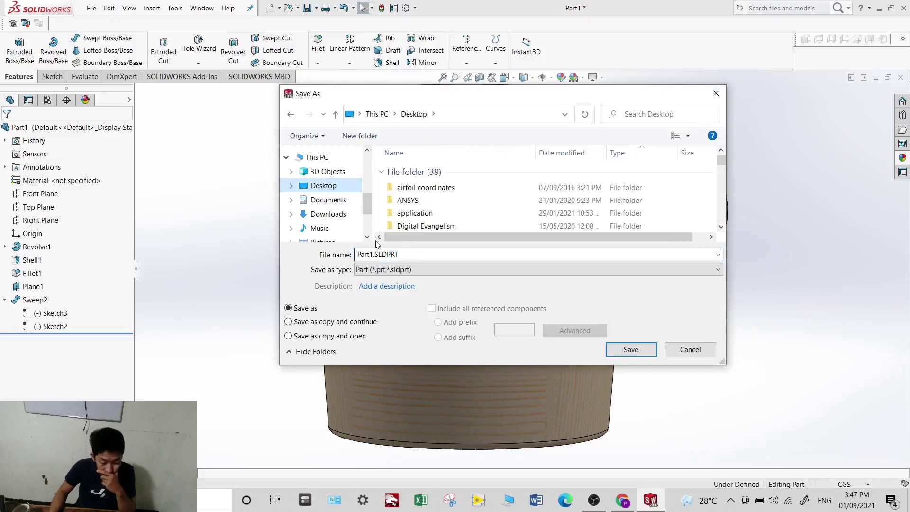
{"action": "right_click", "coordinate": [480, 201]}
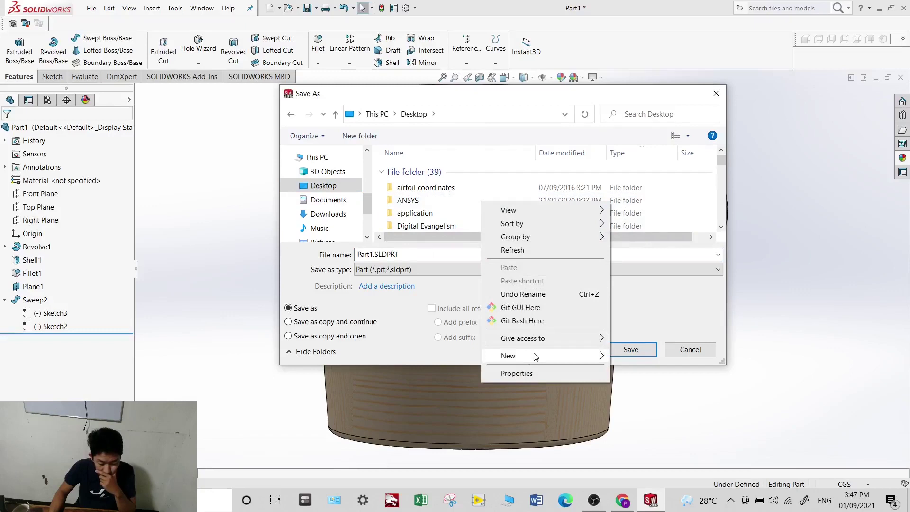
{"action": "mouse_move", "coordinate": [507, 355]}
{"action": "left_click", "coordinate": [639, 207]}
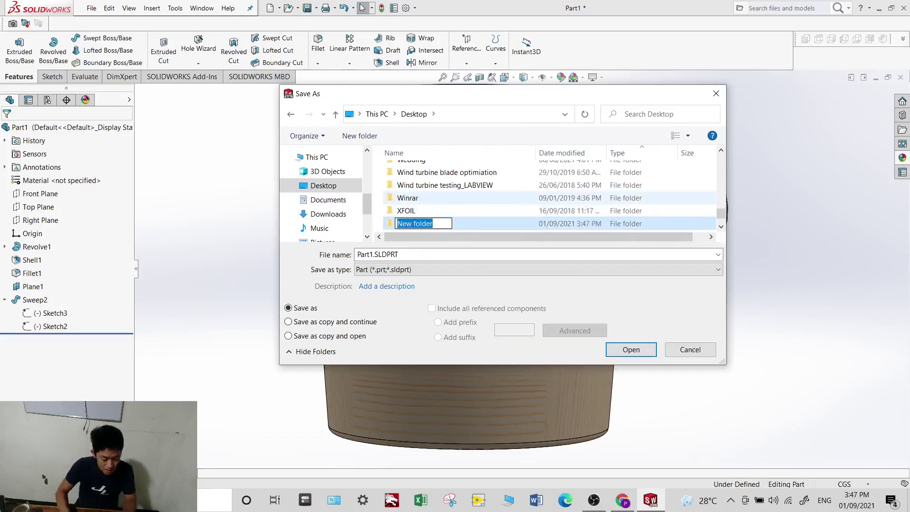
{"action": "type", "text": "solidworks_cup"}
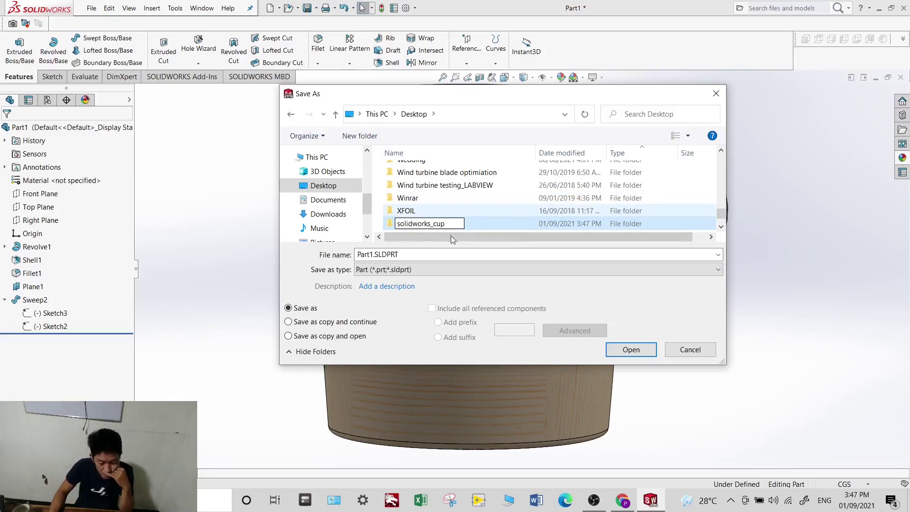
{"action": "key", "text": "Return"}
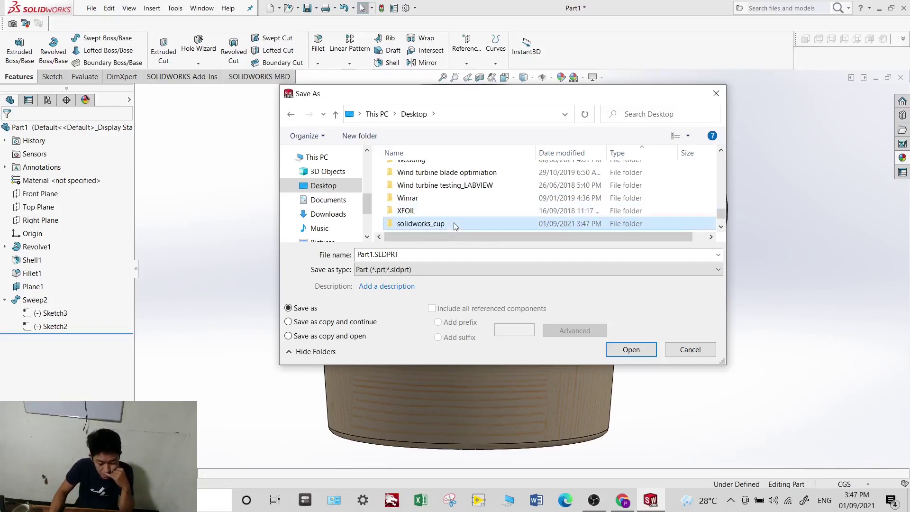
{"action": "double_click", "coordinate": [455, 223]}
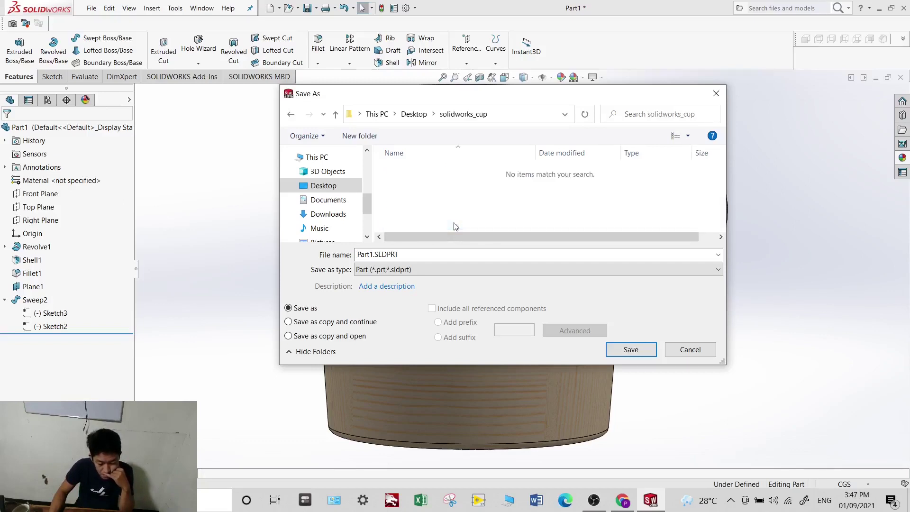
Step: Rename the file from Part1 to cup and save it as cup.SLDPRT
{"action": "double_click", "coordinate": [379, 254]}
{"action": "left_click", "coordinate": [373, 254]}
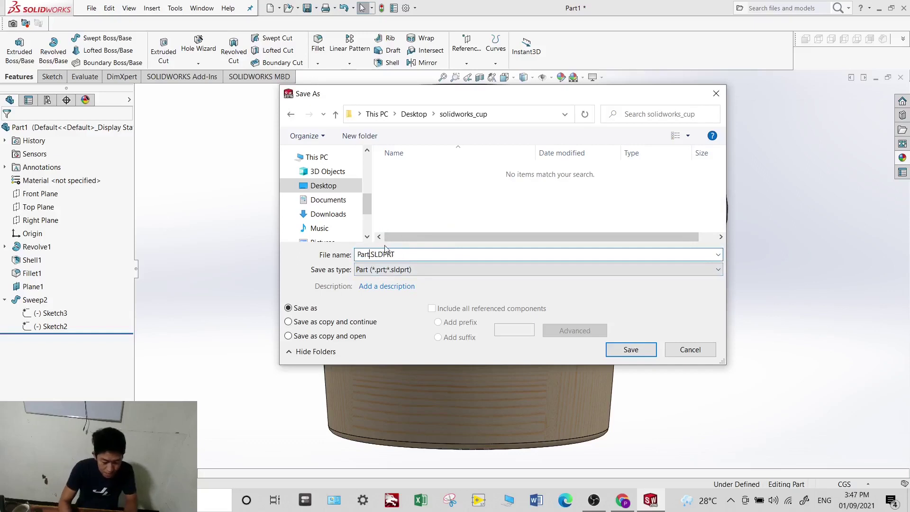
{"action": "key", "text": "BackSpace"}
{"action": "key", "text": "BackSpace"}
{"action": "key", "text": "BackSpace"}
{"action": "type", "text": "cup"}
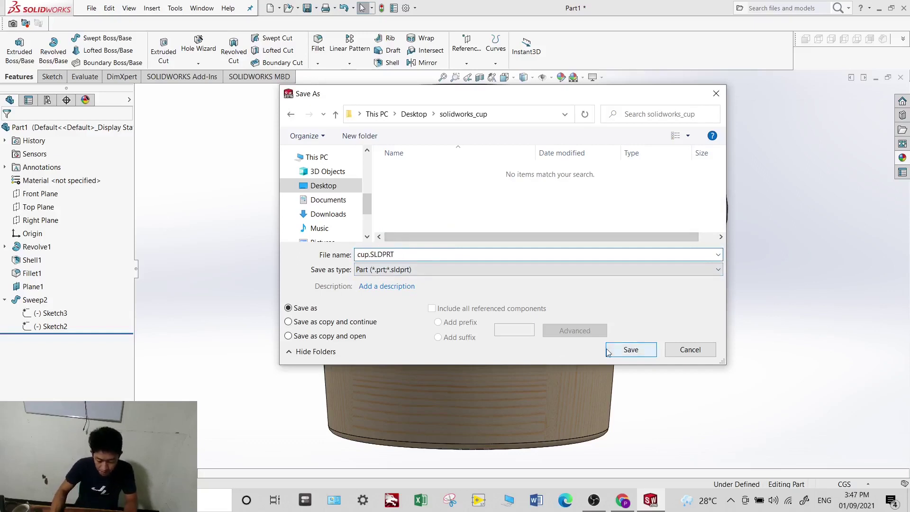
{"action": "left_click", "coordinate": [625, 351]}
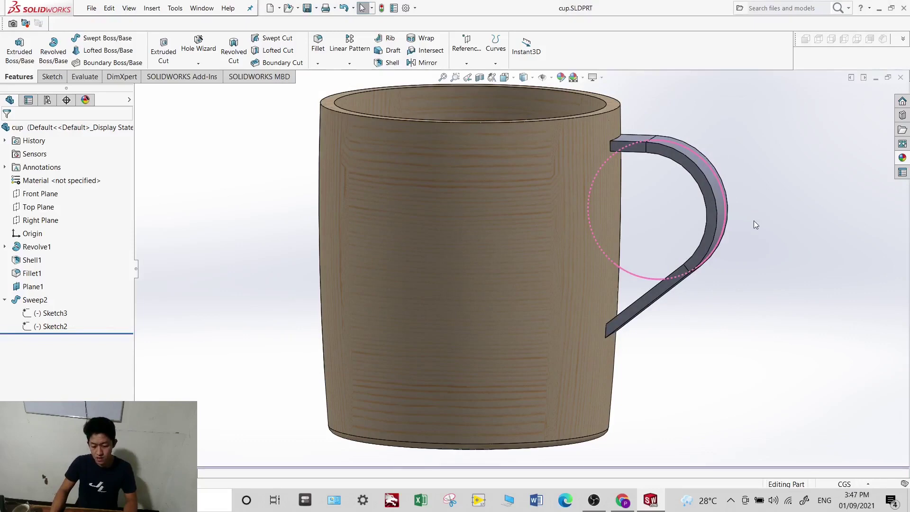
Step: Dismiss the low-memory warning and reopen the handle path Sketch2 under Sweep2 for editing
{"action": "mouse_move", "coordinate": [754, 221]}
{"action": "middle_mouse_down"}
{"action": "mouse_move", "coordinate": [733, 261]}
{"action": "mouse_move", "coordinate": [769, 228]}
{"action": "mouse_move", "coordinate": [755, 223]}
{"action": "middle_mouse_up"}
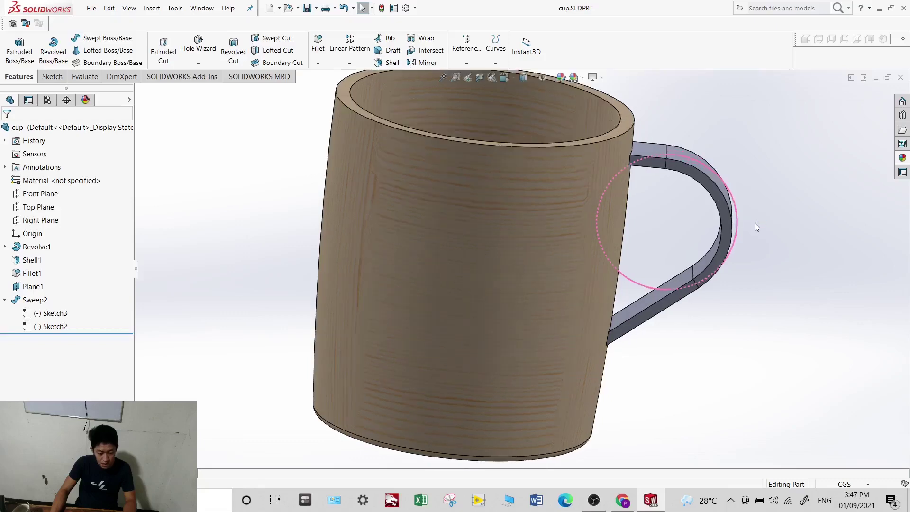
{"action": "key", "text": "ctrl+1"}
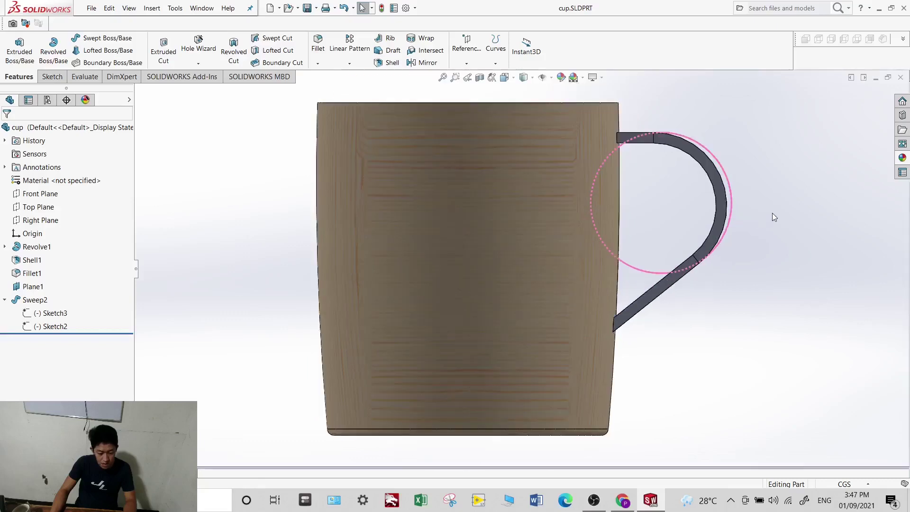
{"action": "mouse_move", "coordinate": [768, 209]}
{"action": "middle_mouse_down"}
{"action": "mouse_move", "coordinate": [737, 226]}
{"action": "mouse_move", "coordinate": [682, 204]}
{"action": "middle_mouse_up"}
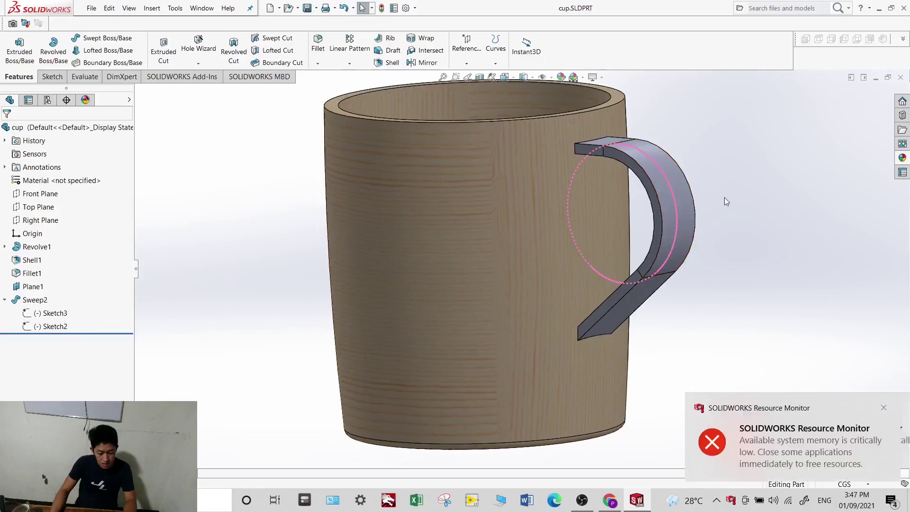
{"action": "left_click", "coordinate": [884, 408]}
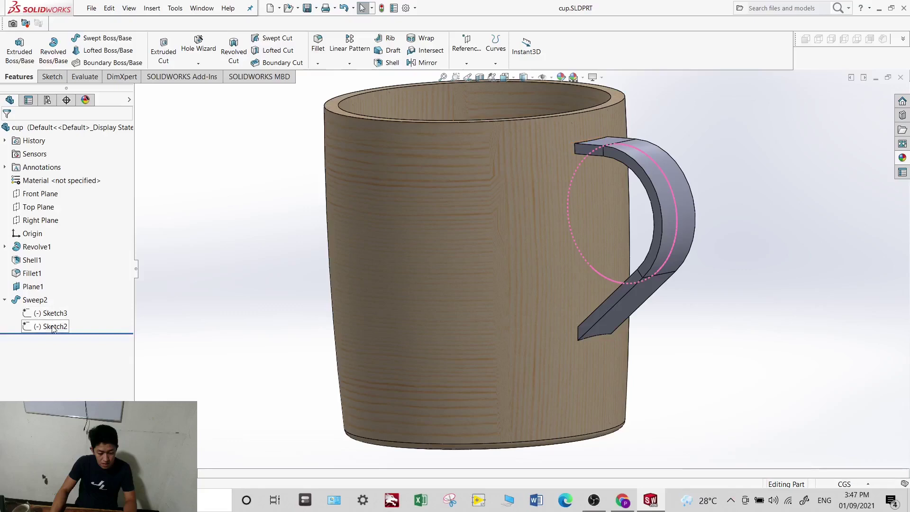
{"action": "left_click", "coordinate": [41, 313]}
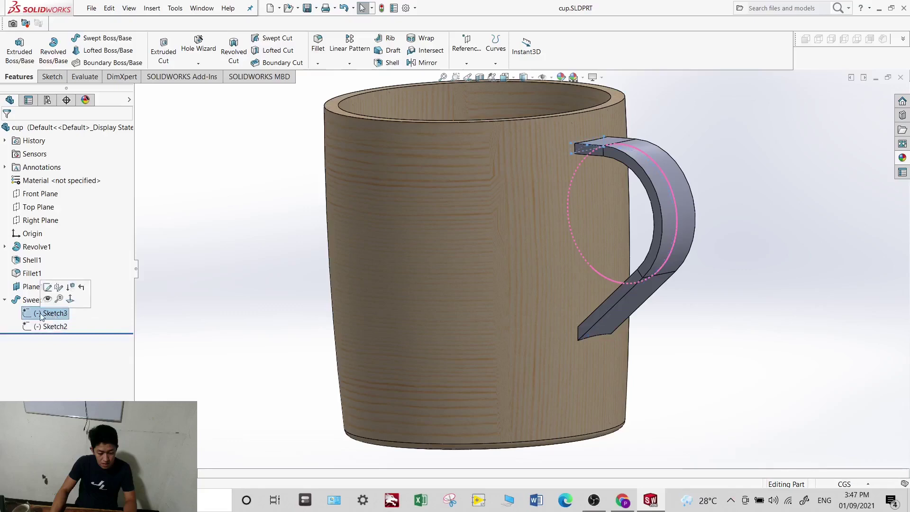
{"action": "left_click", "coordinate": [48, 328]}
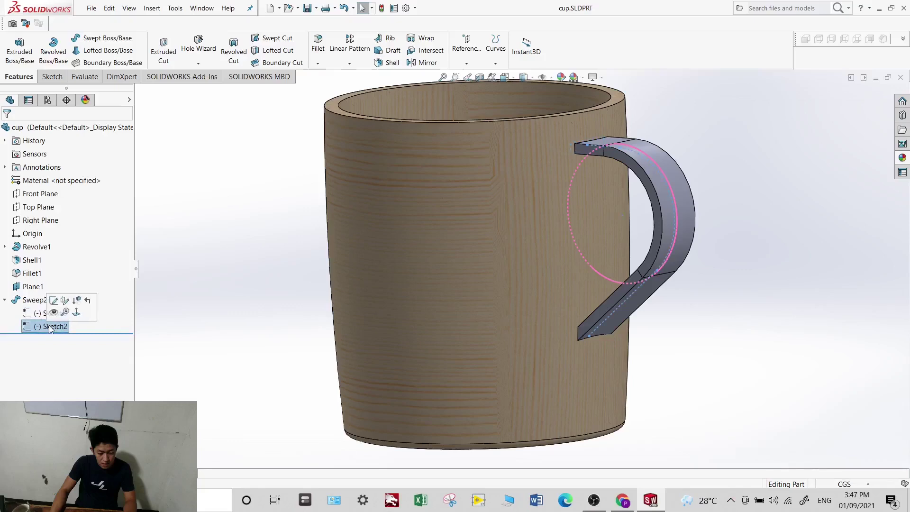
{"action": "left_click", "coordinate": [53, 300]}
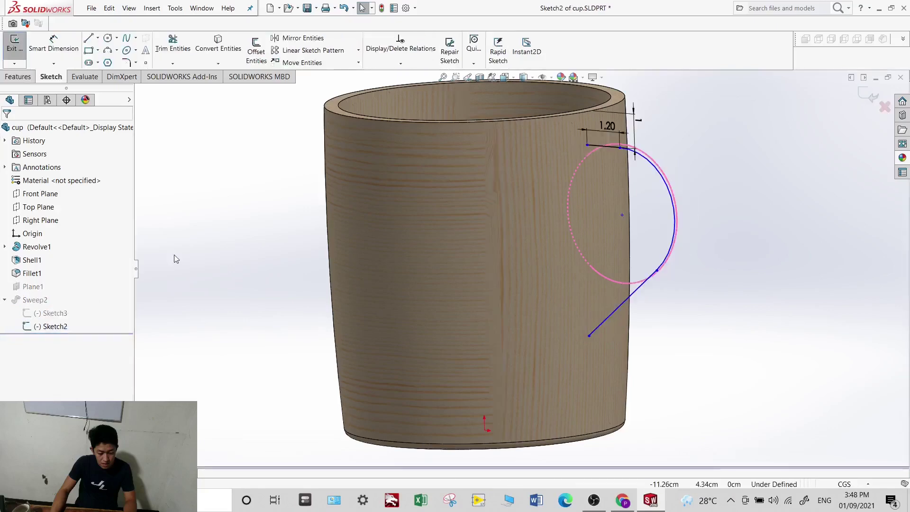
Step: Exit Sketch2 with the handle unchanged, save cup.SLDPRT, and view the mug from above
{"action": "key", "text": "ctrl+8"}
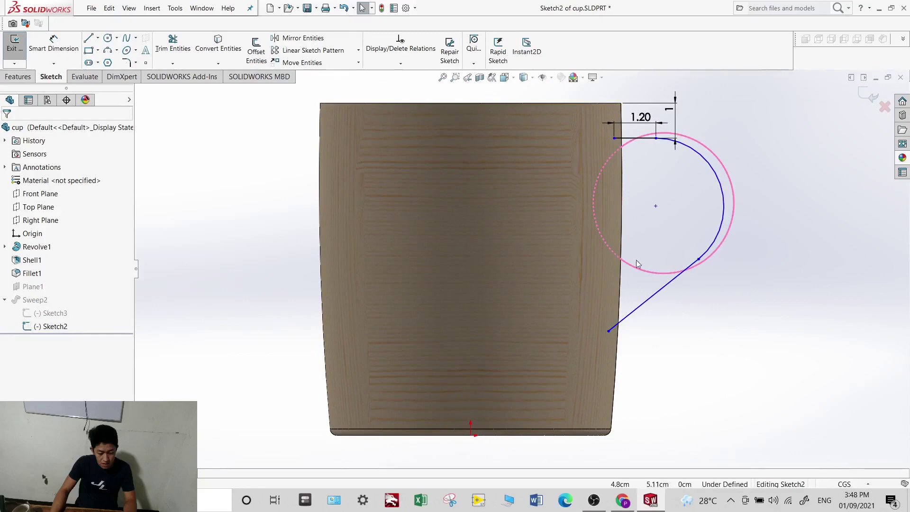
{"action": "left_click", "coordinate": [656, 207]}
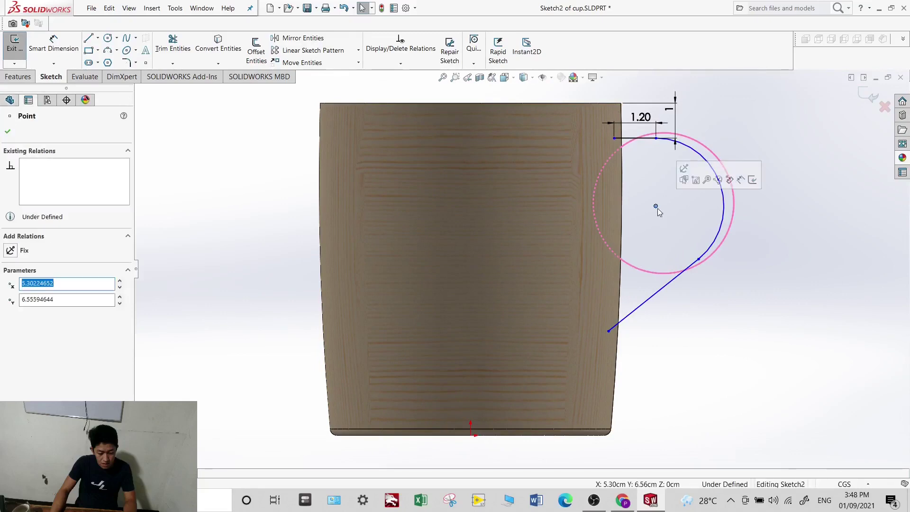
{"action": "left_click", "coordinate": [779, 237]}
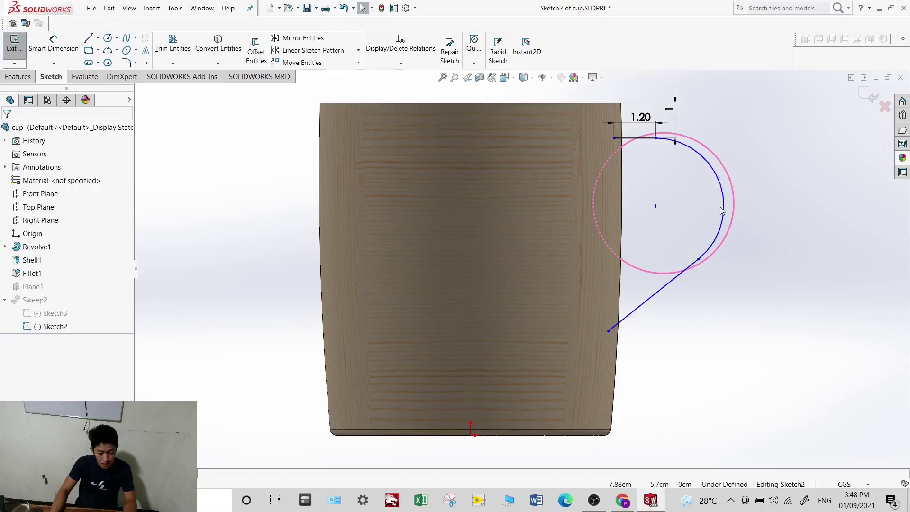
{"action": "left_click", "coordinate": [15, 48]}
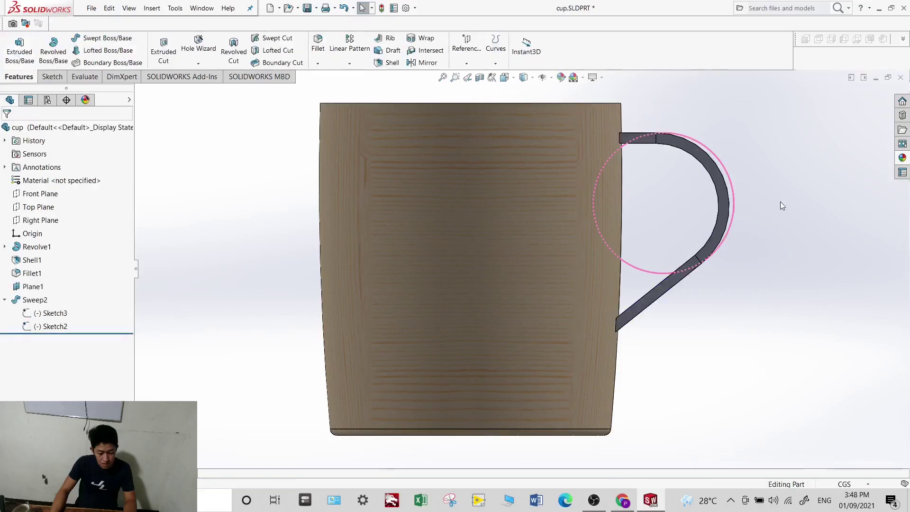
{"action": "key", "text": "ctrl+s"}
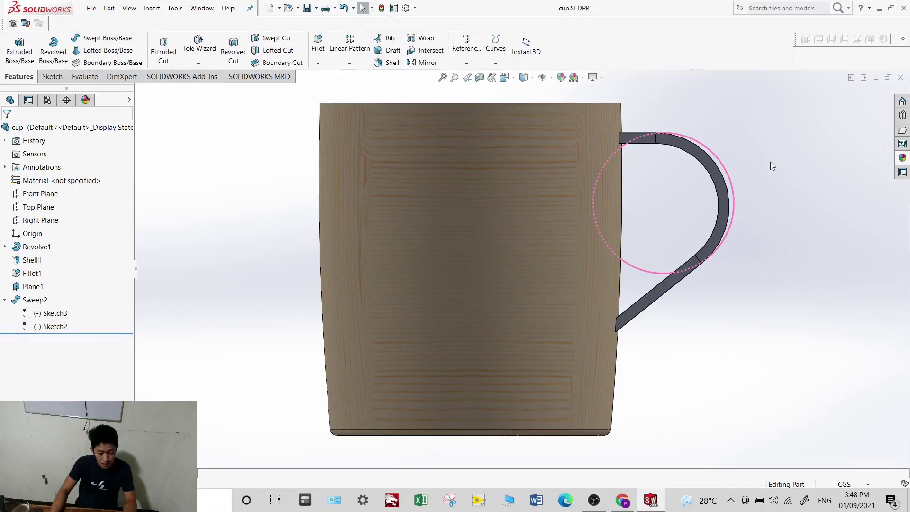
{"action": "mouse_move", "coordinate": [770, 165]}
{"action": "middle_mouse_down"}
{"action": "mouse_move", "coordinate": [677, 216]}
{"action": "mouse_move", "coordinate": [777, 206]}
{"action": "mouse_move", "coordinate": [720, 325]}
{"action": "mouse_move", "coordinate": [687, 241]}
{"action": "mouse_move", "coordinate": [741, 319]}
{"action": "mouse_move", "coordinate": [743, 209]}
{"action": "mouse_move", "coordinate": [725, 230]}
{"action": "middle_mouse_up"}
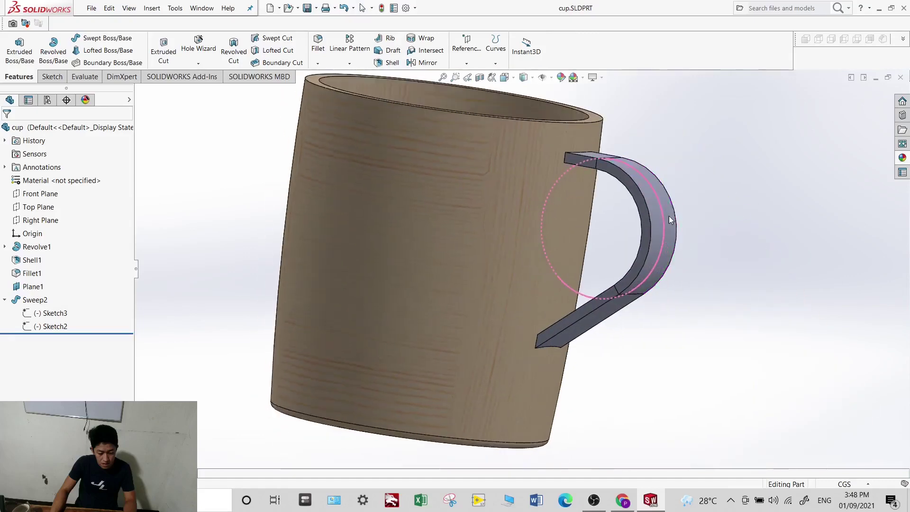
Step: Select the Sweep2 handle feature and open an appearance editor for Sweep2 alone
{"action": "left_click", "coordinate": [6, 303]}
{"action": "left_click", "coordinate": [83, 104]}
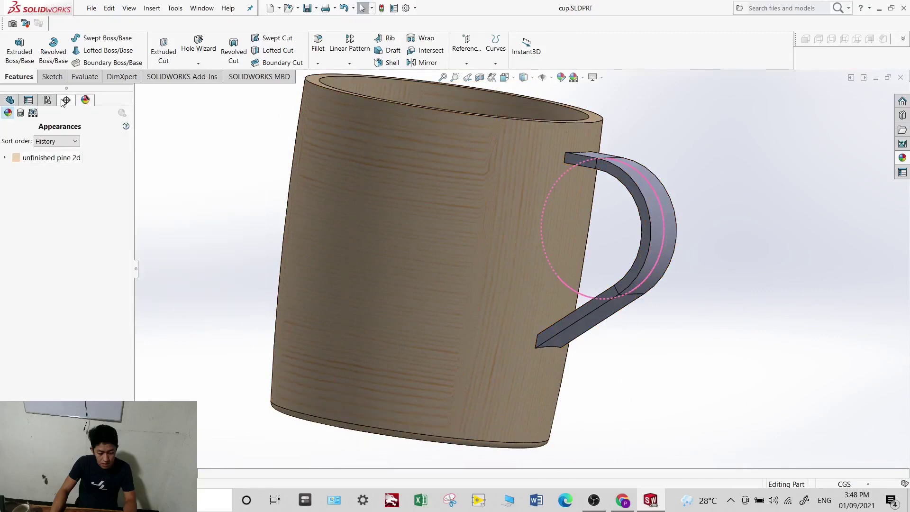
{"action": "left_click", "coordinate": [9, 100]}
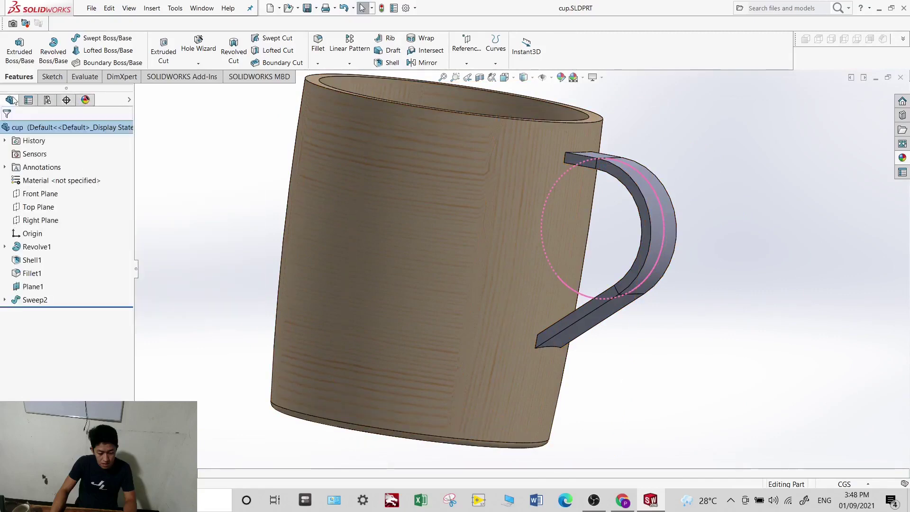
{"action": "left_click", "coordinate": [47, 303]}
{"action": "left_click", "coordinate": [86, 287]}
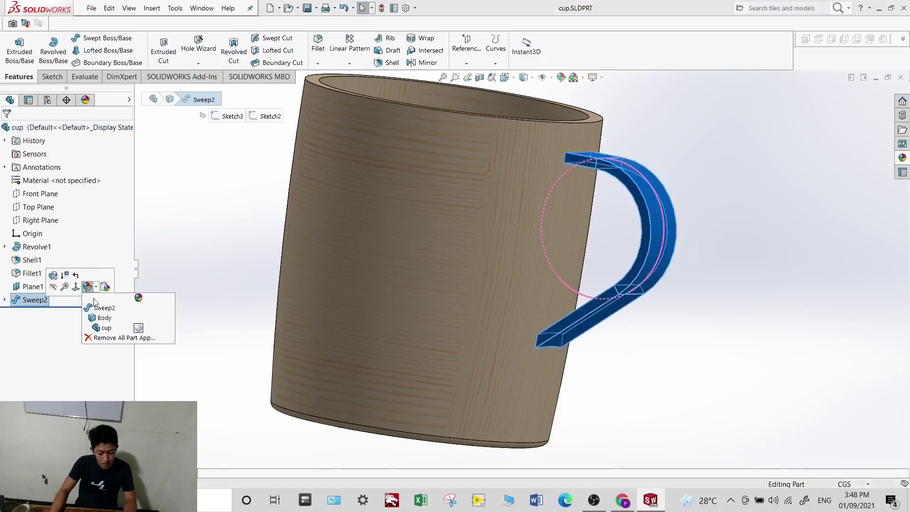
{"action": "left_click", "coordinate": [104, 309]}
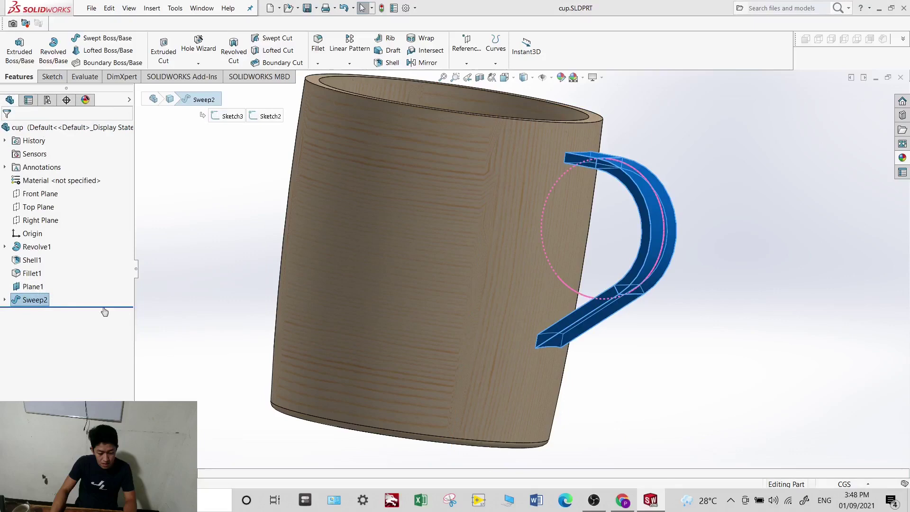
{"action": "left_click", "coordinate": [633, 310]}
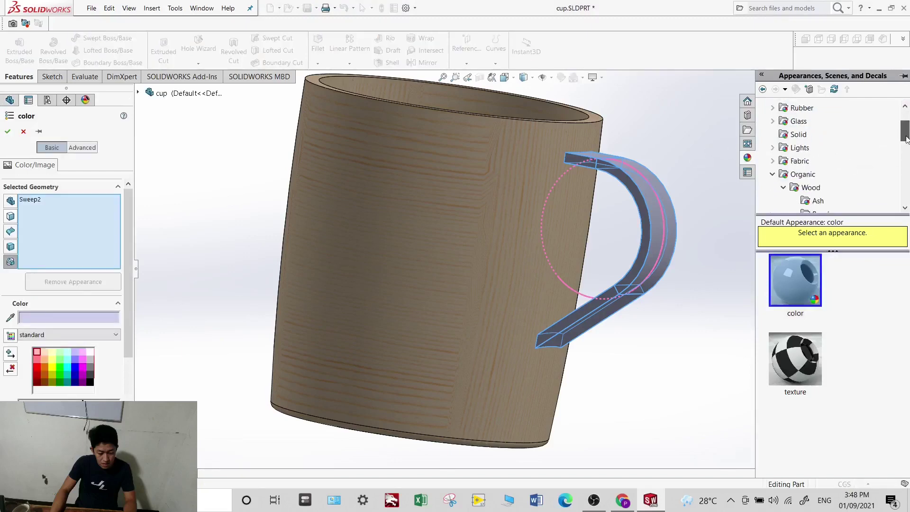
Step: Apply the 'unfinished pine 2d' appearance from Organic > Wood > Pine to the handle
{"action": "left_click_drag", "start_coordinate": [902, 130], "coordinate": [903, 145]}
{"action": "scroll", "coordinate": [903, 151], "scroll_direction": "down", "scroll_amount": 1}
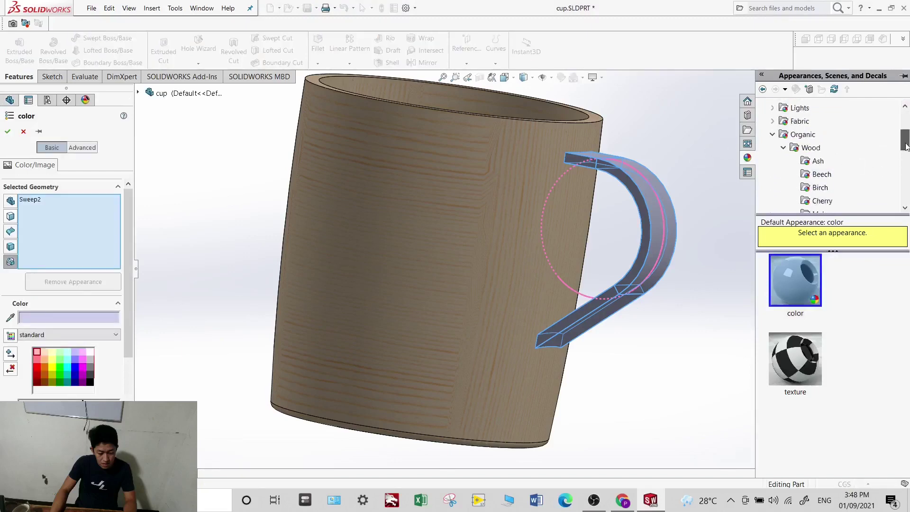
{"action": "scroll", "coordinate": [834, 185], "scroll_direction": "down", "scroll_amount": 1}
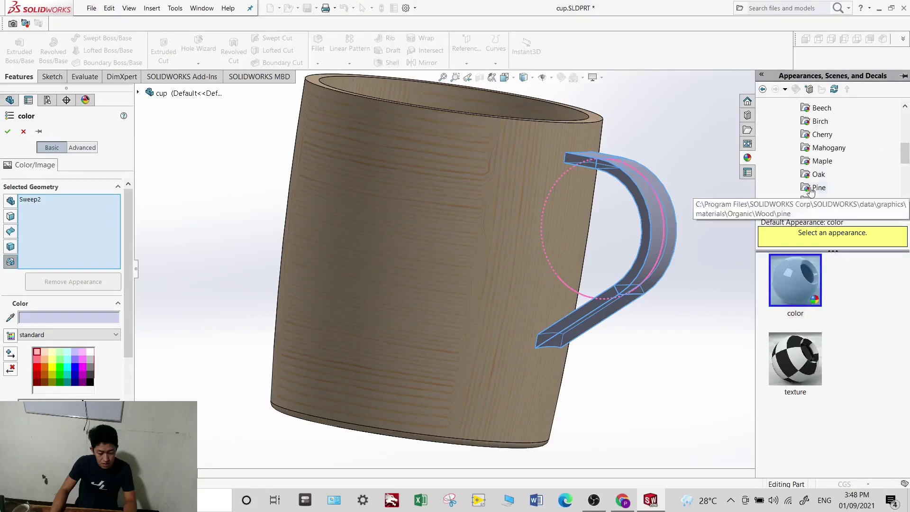
{"action": "left_click", "coordinate": [811, 188]}
{"action": "scroll", "coordinate": [801, 400], "scroll_direction": "down", "scroll_amount": 1}
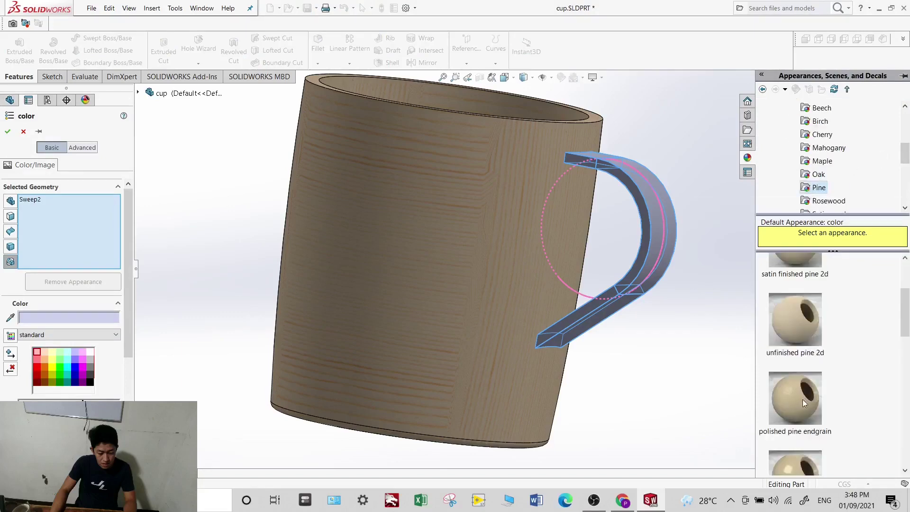
{"action": "left_click", "coordinate": [793, 340]}
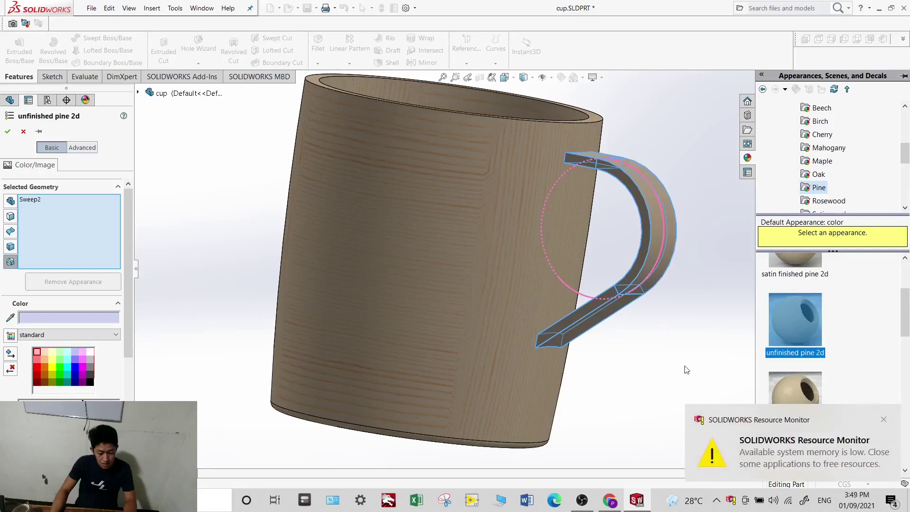
{"action": "left_click", "coordinate": [883, 421]}
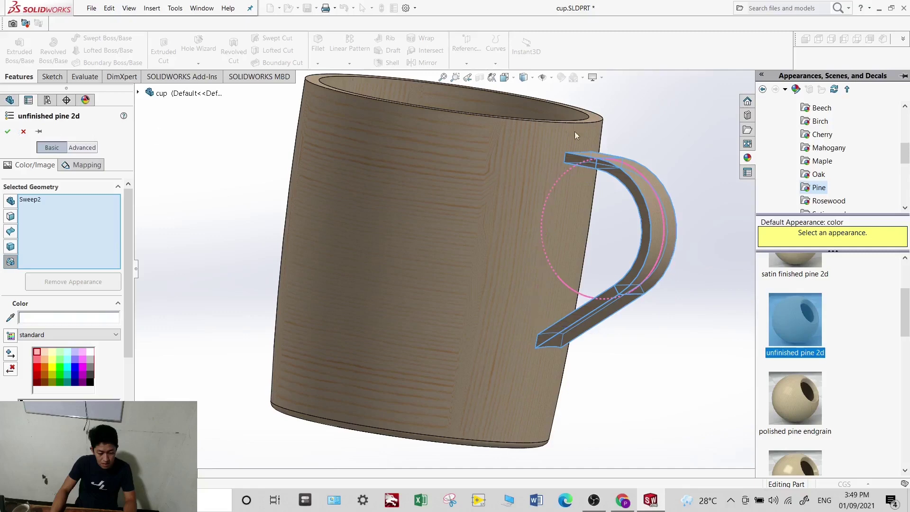
{"action": "key", "text": "Return"}
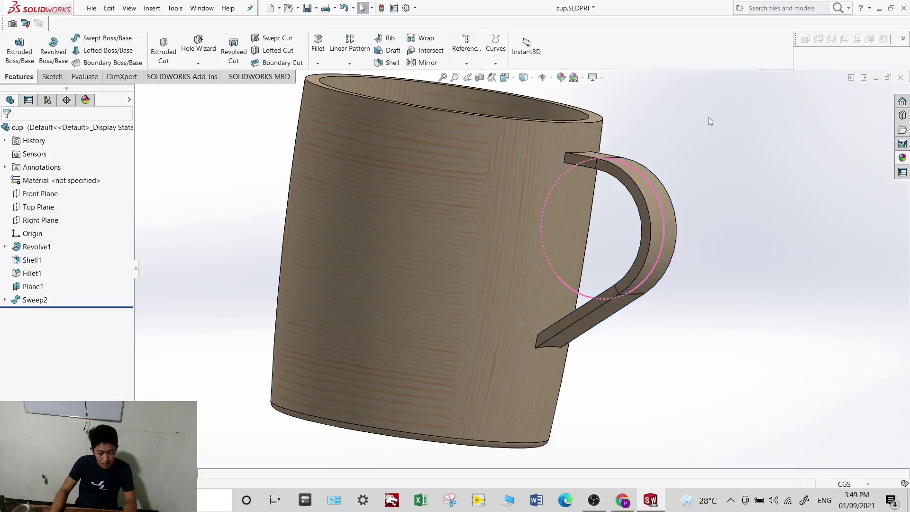
Step: Tilt the mug to show its open top, then bring up the Chrome reference mug photo
{"action": "key", "text": "ctrl+1"}
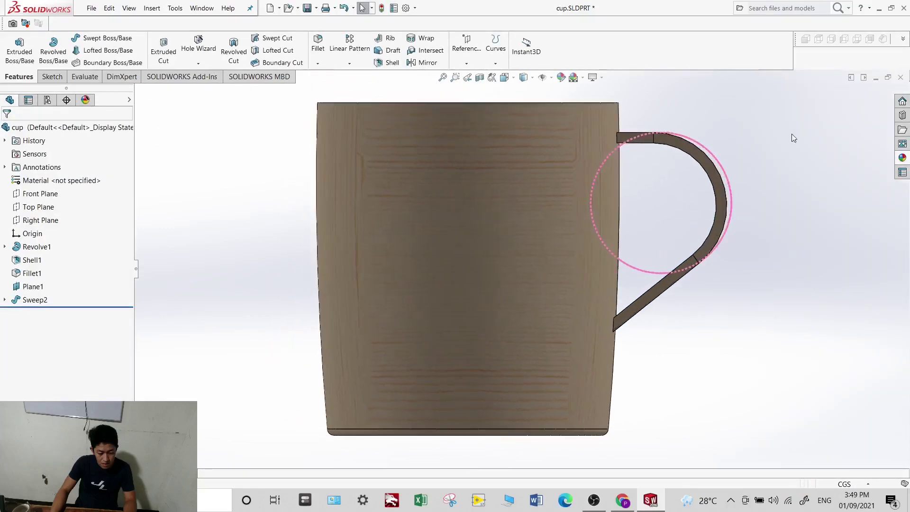
{"action": "mouse_move", "coordinate": [775, 140]}
{"action": "middle_mouse_down"}
{"action": "mouse_move", "coordinate": [747, 223]}
{"action": "mouse_move", "coordinate": [646, 278]}
{"action": "mouse_move", "coordinate": [764, 142]}
{"action": "mouse_move", "coordinate": [748, 152]}
{"action": "mouse_move", "coordinate": [712, 254]}
{"action": "mouse_move", "coordinate": [744, 146]}
{"action": "mouse_move", "coordinate": [774, 140]}
{"action": "middle_mouse_up"}
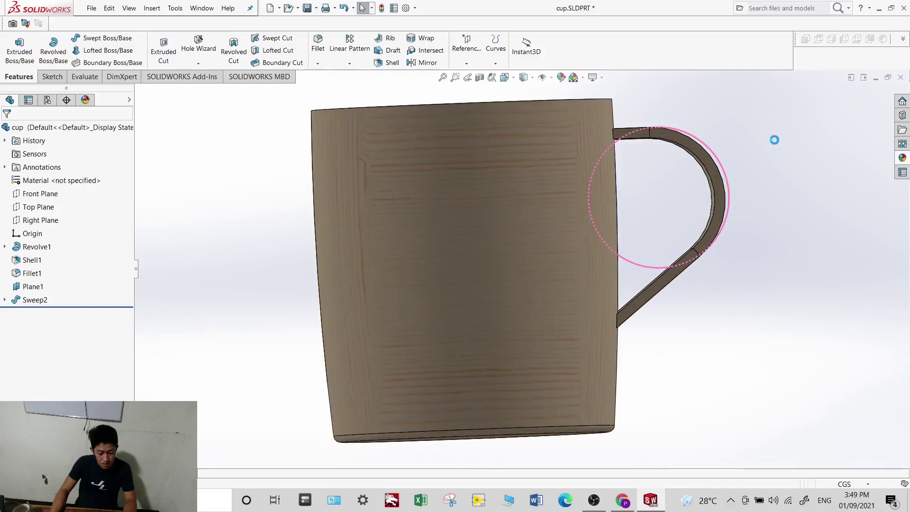
{"action": "middle_click_drag", "start_coordinate": [749, 182], "coordinate": [660, 426]}
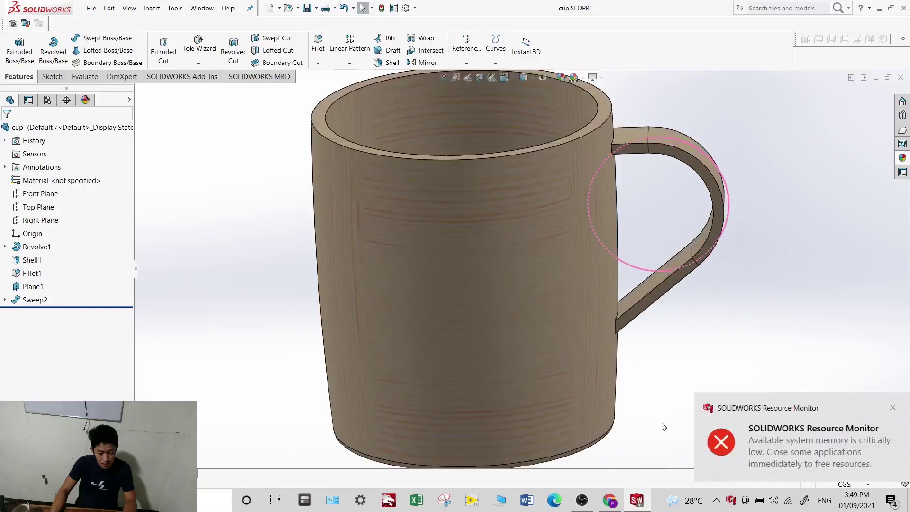
{"action": "left_click", "coordinate": [886, 406]}
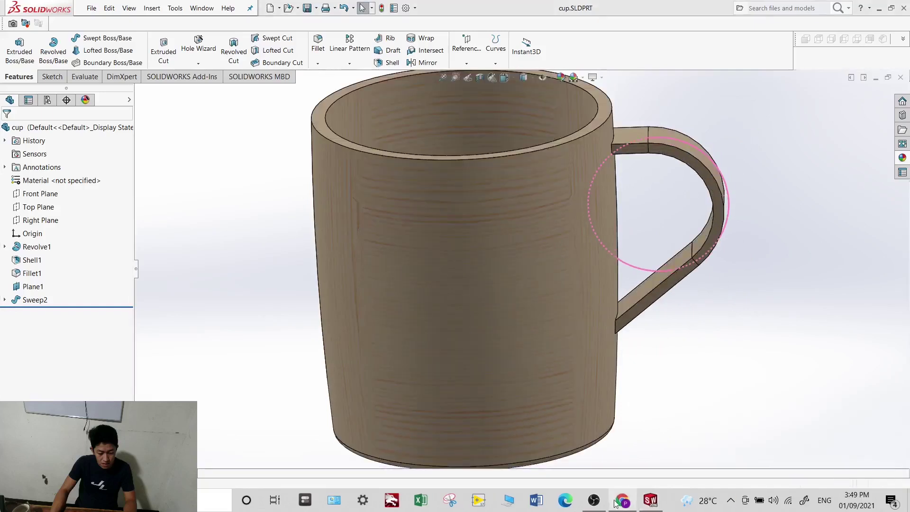
{"action": "left_click", "coordinate": [623, 500]}
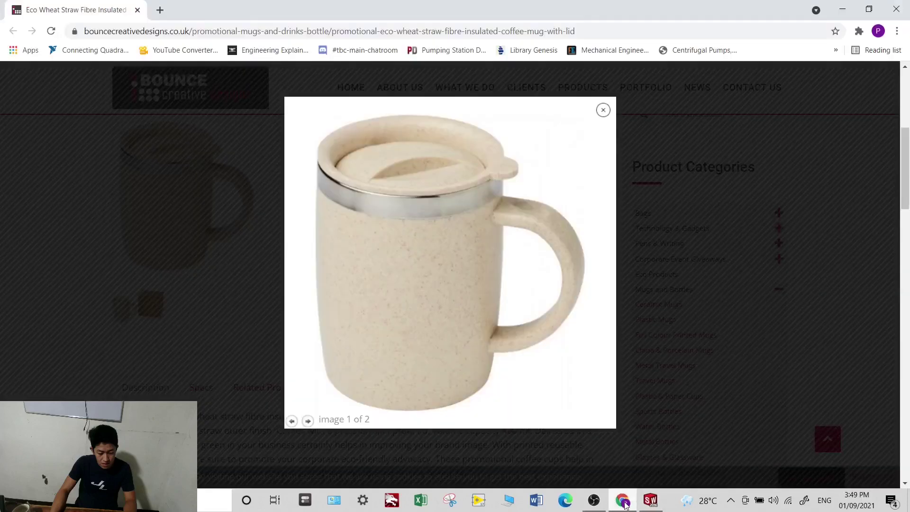
Step: Return to SOLIDWORKS and rotate the wooden cup to another angle
{"action": "left_click", "coordinate": [649, 501]}
{"action": "mouse_move", "coordinate": [717, 395]}
{"action": "middle_mouse_down"}
{"action": "mouse_move", "coordinate": [698, 341]}
{"action": "mouse_move", "coordinate": [701, 388]}
{"action": "mouse_move", "coordinate": [710, 385]}
{"action": "mouse_move", "coordinate": [696, 360]}
{"action": "middle_mouse_up"}
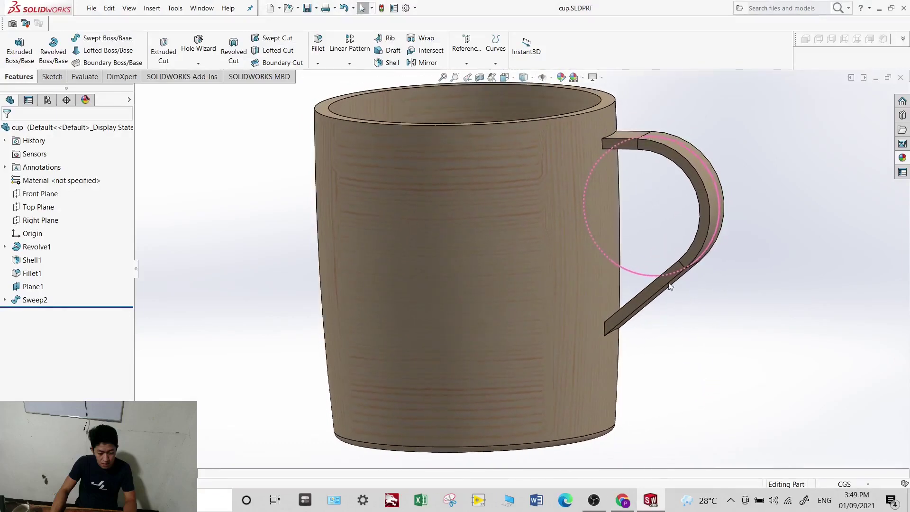
Step: Orbit the mug to study its rim, comparing it against the Chrome reference photo
{"action": "scroll", "coordinate": [628, 212], "scroll_direction": "up", "scroll_amount": 3}
{"action": "scroll", "coordinate": [589, 188], "scroll_direction": "down", "scroll_amount": 5}
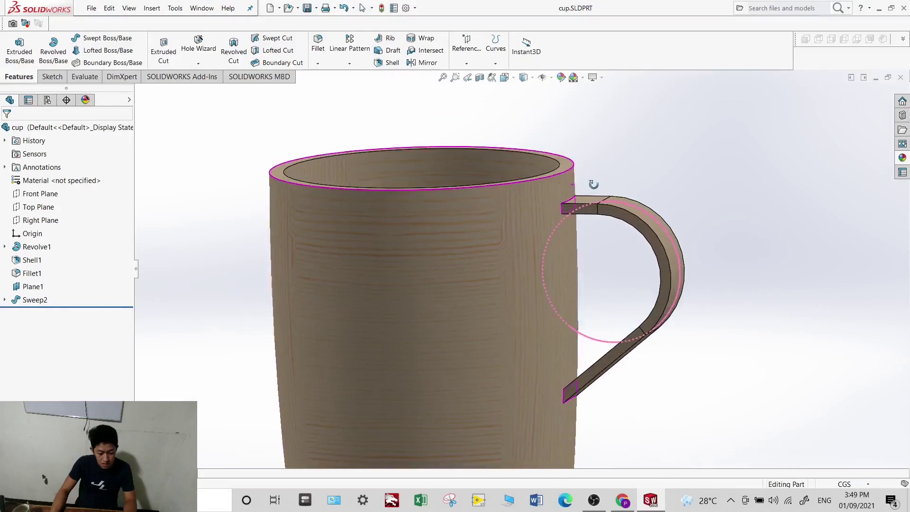
{"action": "mouse_move", "coordinate": [590, 188]}
{"action": "middle_mouse_down"}
{"action": "mouse_move", "coordinate": [589, 170]}
{"action": "mouse_move", "coordinate": [595, 197]}
{"action": "middle_mouse_up"}
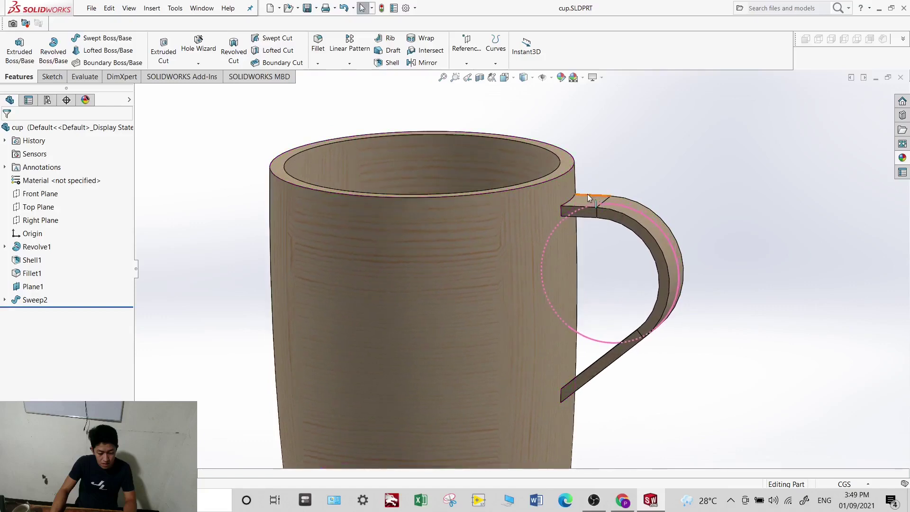
{"action": "left_click", "coordinate": [464, 215]}
{"action": "mouse_move", "coordinate": [496, 257]}
{"action": "middle_mouse_down"}
{"action": "mouse_move", "coordinate": [499, 229]}
{"action": "mouse_move", "coordinate": [490, 261]}
{"action": "mouse_move", "coordinate": [500, 247]}
{"action": "middle_mouse_up"}
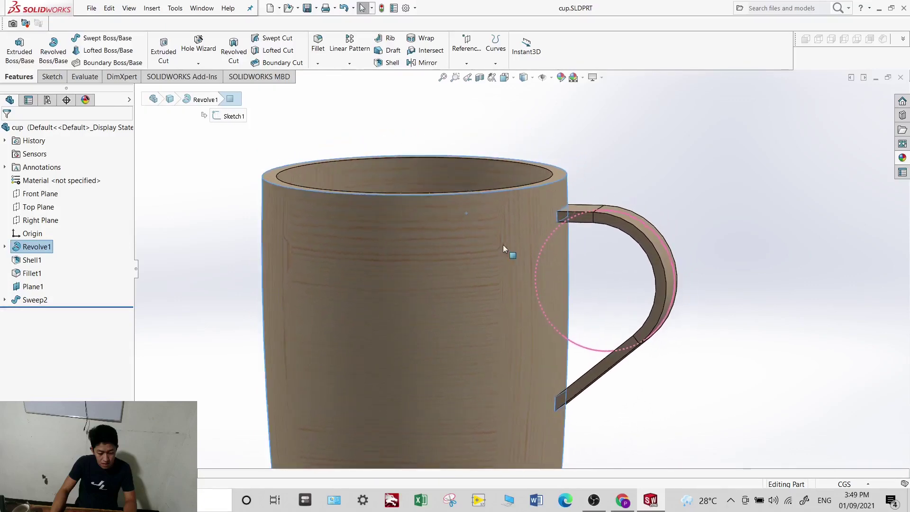
{"action": "scroll", "coordinate": [503, 247], "scroll_direction": "up", "scroll_amount": 2}
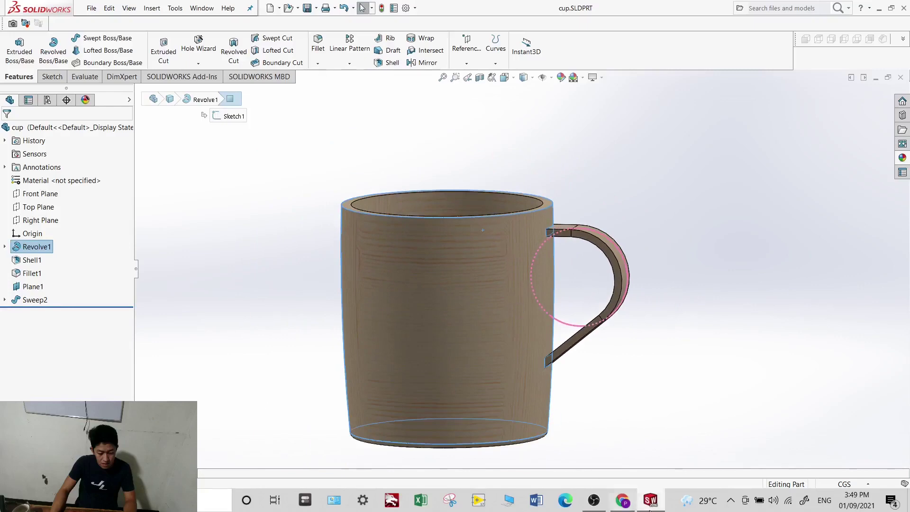
{"action": "key", "text": "alt+Tab"}
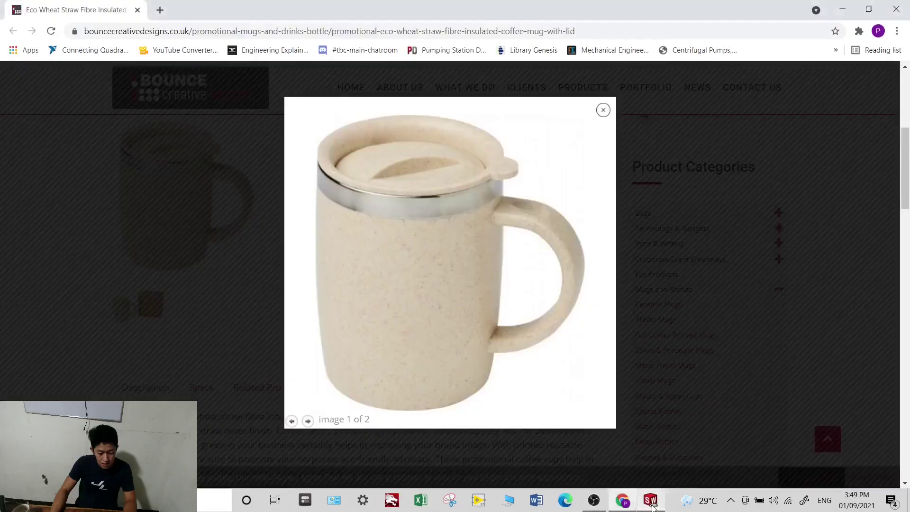
{"action": "left_click", "coordinate": [651, 501]}
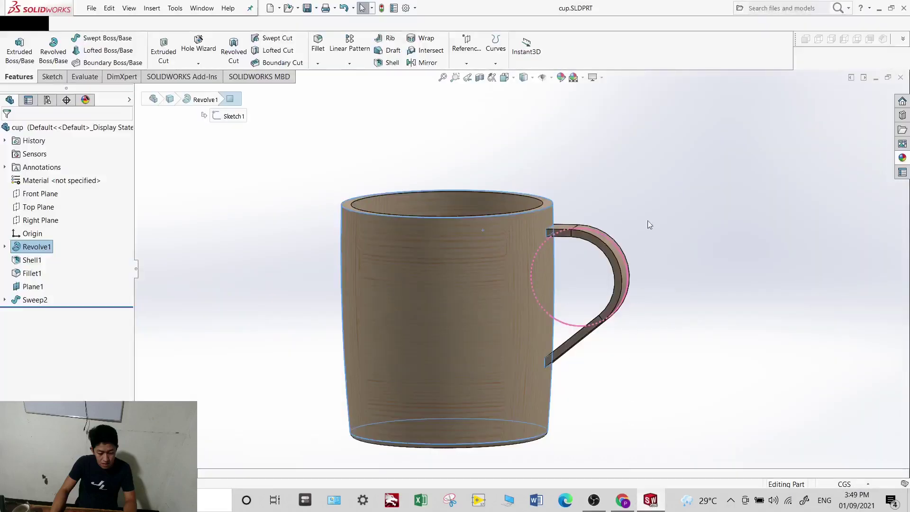
{"action": "left_click", "coordinate": [647, 209]}
{"action": "scroll", "coordinate": [645, 276], "scroll_direction": "down", "scroll_amount": 3}
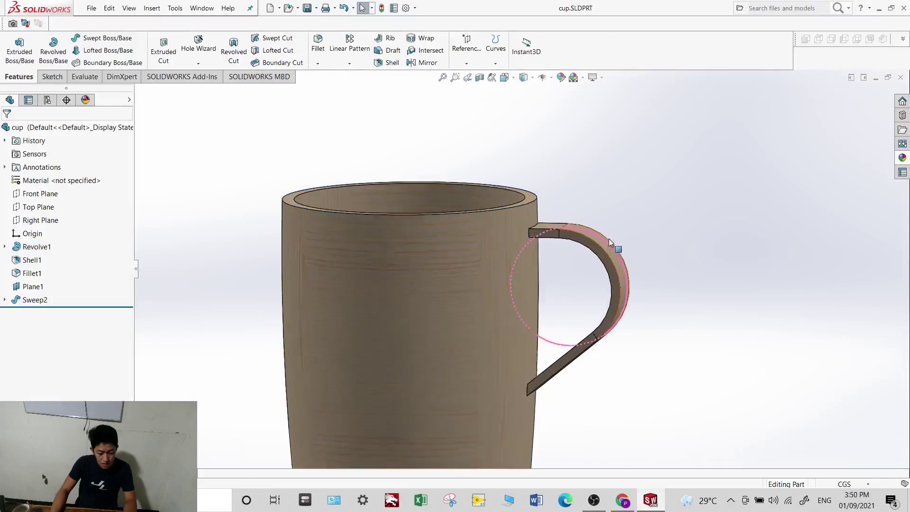
{"action": "mouse_move", "coordinate": [589, 197]}
{"action": "middle_mouse_down"}
{"action": "mouse_move", "coordinate": [584, 212]}
{"action": "mouse_move", "coordinate": [587, 167]}
{"action": "mouse_move", "coordinate": [571, 199]}
{"action": "mouse_move", "coordinate": [597, 246]}
{"action": "middle_mouse_up"}
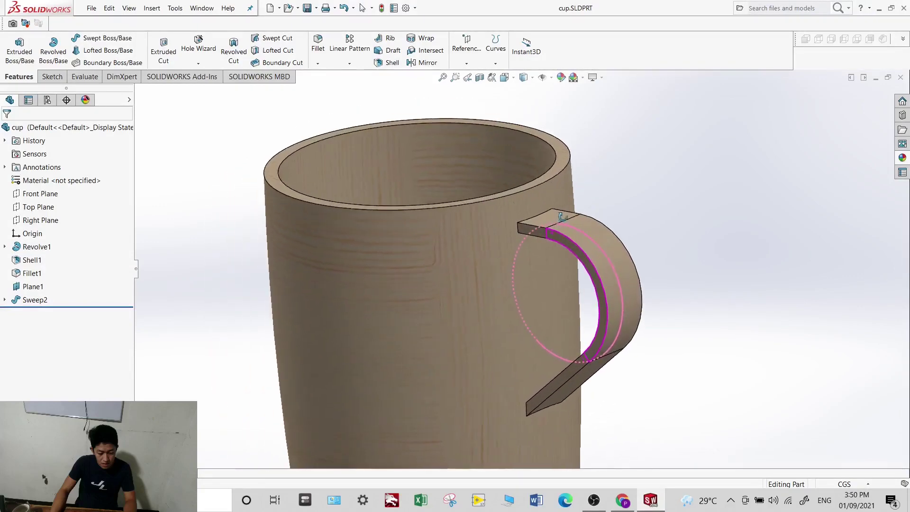
{"action": "scroll", "coordinate": [623, 298], "scroll_direction": "up", "scroll_amount": 3}
{"action": "scroll", "coordinate": [645, 272], "scroll_direction": "up", "scroll_amount": 1}
{"action": "mouse_move", "coordinate": [645, 272]}
{"action": "middle_mouse_down"}
{"action": "mouse_move", "coordinate": [654, 291]}
{"action": "mouse_move", "coordinate": [638, 262]}
{"action": "mouse_move", "coordinate": [656, 257]}
{"action": "mouse_move", "coordinate": [662, 284]}
{"action": "middle_mouse_up"}
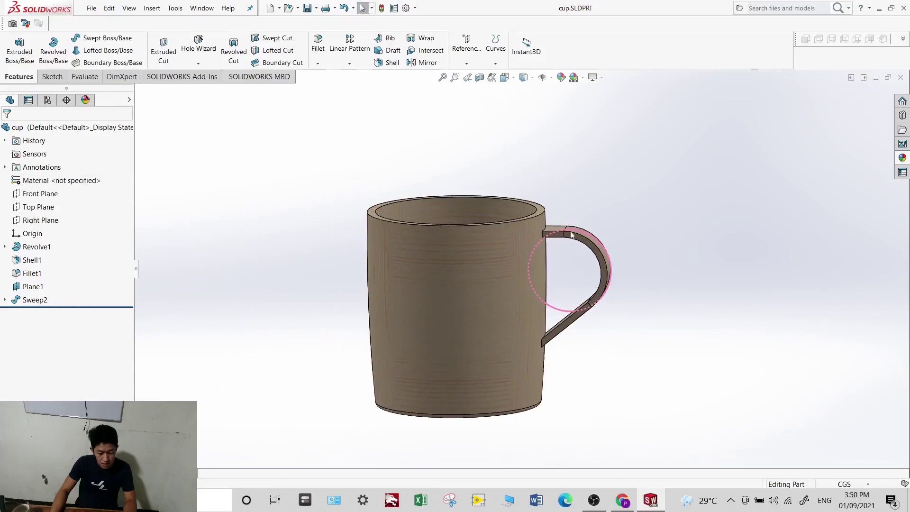
{"action": "left_click", "coordinate": [628, 506]}
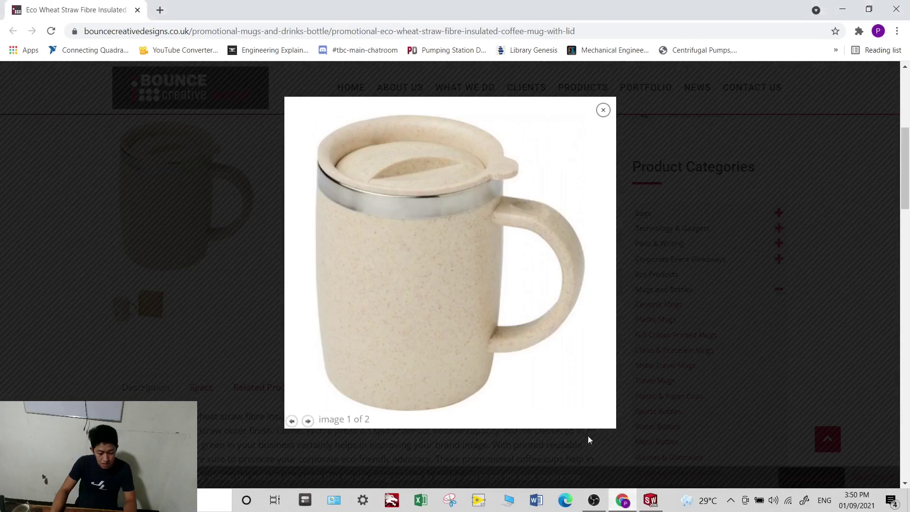
{"action": "left_click", "coordinate": [649, 501]}
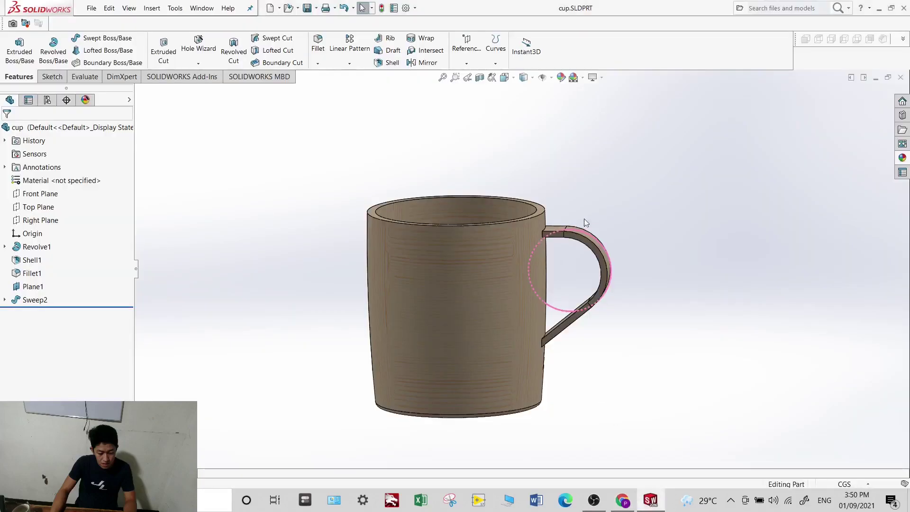
Step: Orbit to look down into the mug and select its flat top rim face
{"action": "left_click_drag", "start_coordinate": [593, 220], "coordinate": [593, 247]}
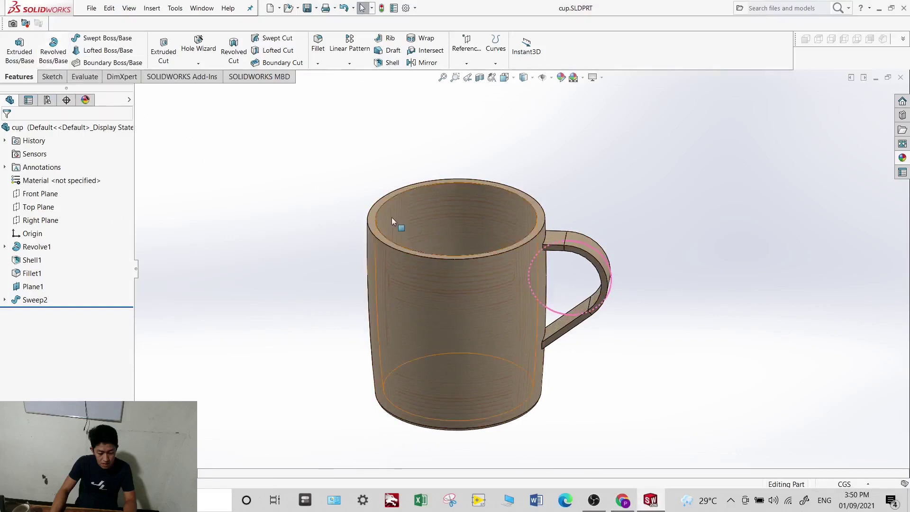
{"action": "scroll", "coordinate": [535, 201], "scroll_direction": "down", "scroll_amount": 1}
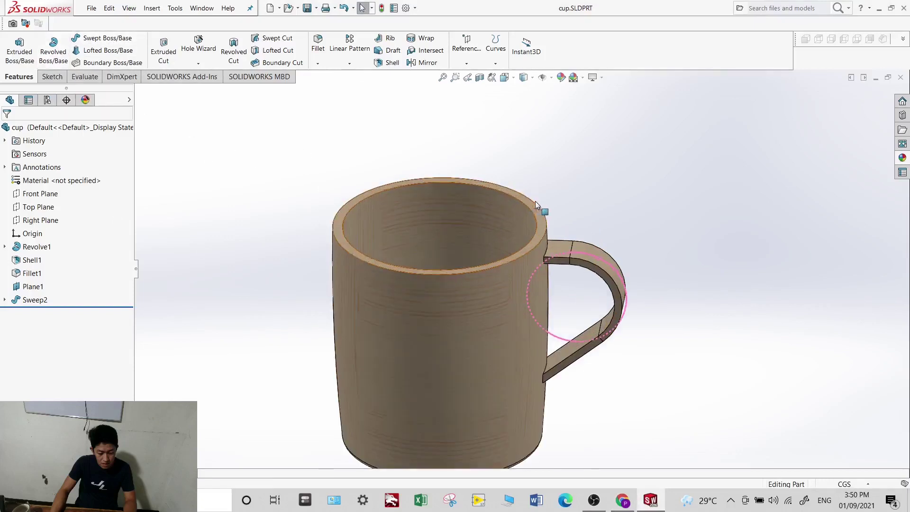
{"action": "scroll", "coordinate": [536, 200], "scroll_direction": "down", "scroll_amount": 1}
{"action": "middle_click_drag", "start_coordinate": [570, 200], "coordinate": [567, 219]}
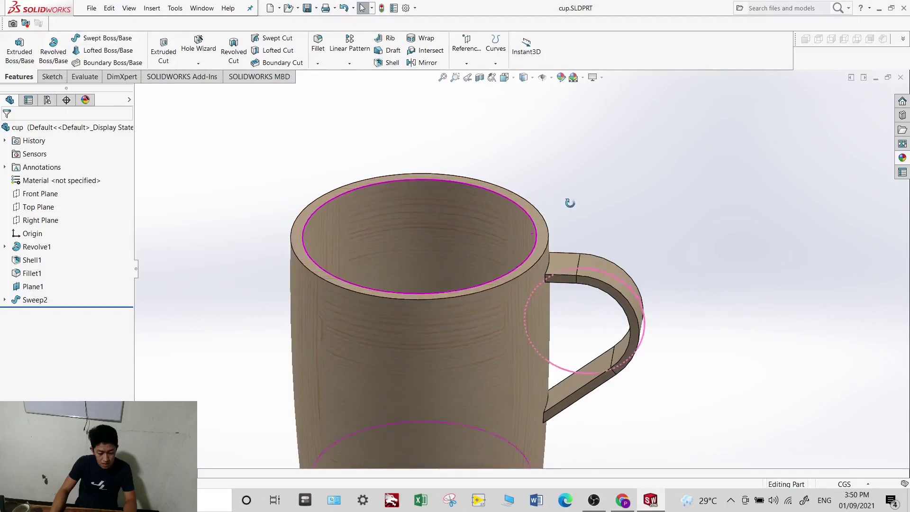
{"action": "scroll", "coordinate": [567, 223], "scroll_direction": "down", "scroll_amount": 2}
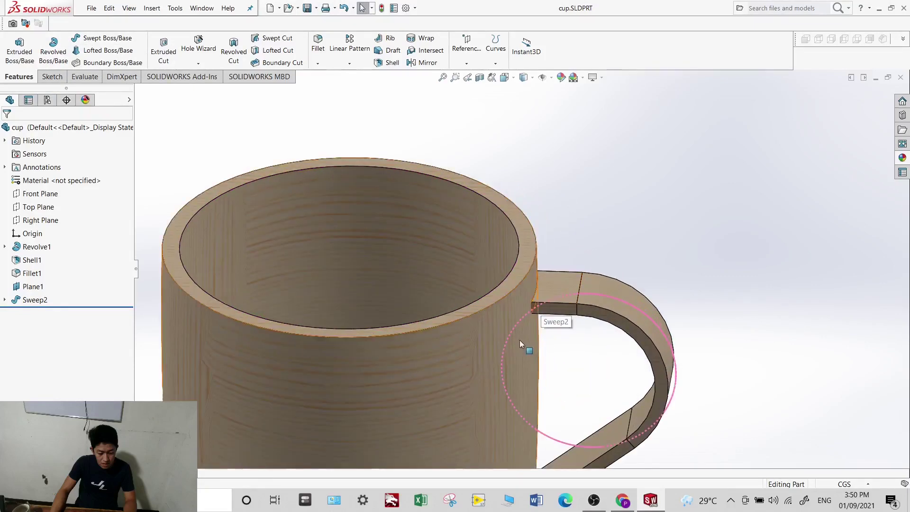
{"action": "scroll", "coordinate": [521, 343], "scroll_direction": "up", "scroll_amount": 2}
{"action": "mouse_move", "coordinate": [522, 348]}
{"action": "middle_mouse_down"}
{"action": "mouse_move", "coordinate": [529, 296]}
{"action": "mouse_move", "coordinate": [521, 315]}
{"action": "middle_mouse_up"}
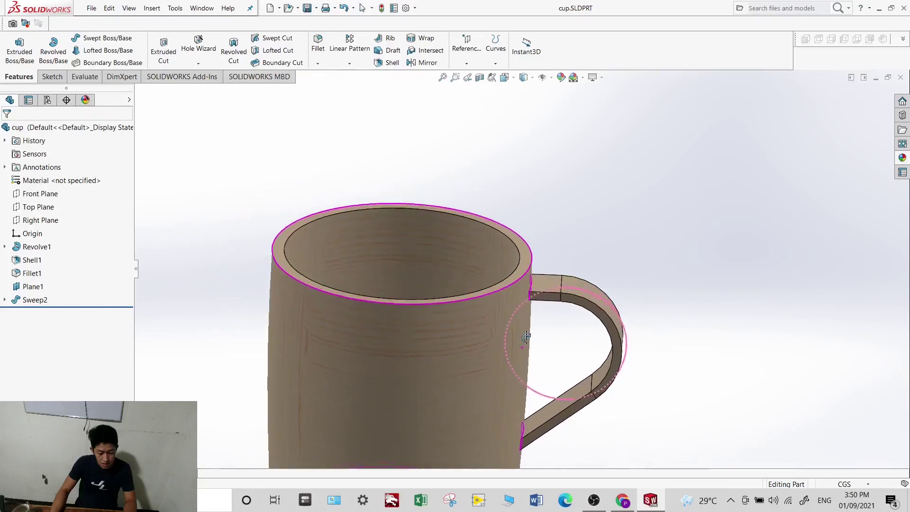
{"action": "scroll", "coordinate": [520, 314], "scroll_direction": "up", "scroll_amount": 2}
{"action": "scroll", "coordinate": [521, 304], "scroll_direction": "down", "scroll_amount": 2}
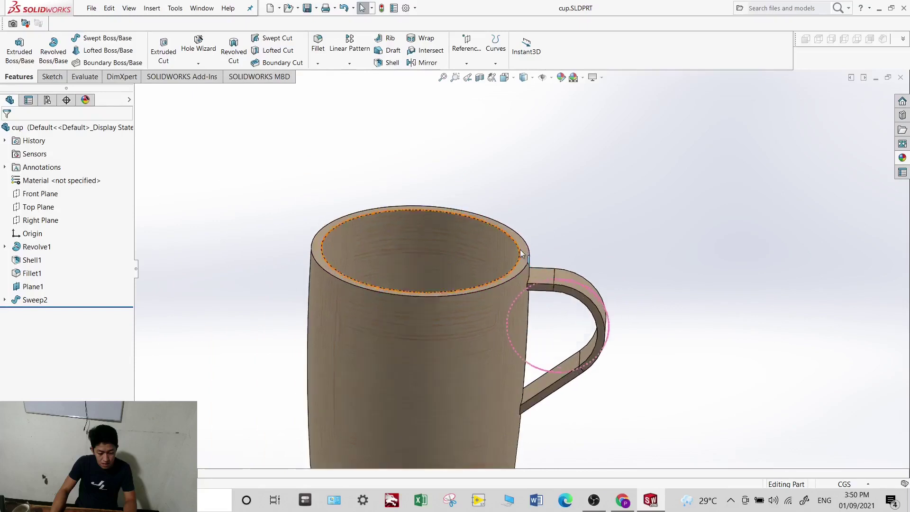
{"action": "scroll", "coordinate": [524, 266], "scroll_direction": "down", "scroll_amount": 2}
{"action": "left_click", "coordinate": [526, 250]}
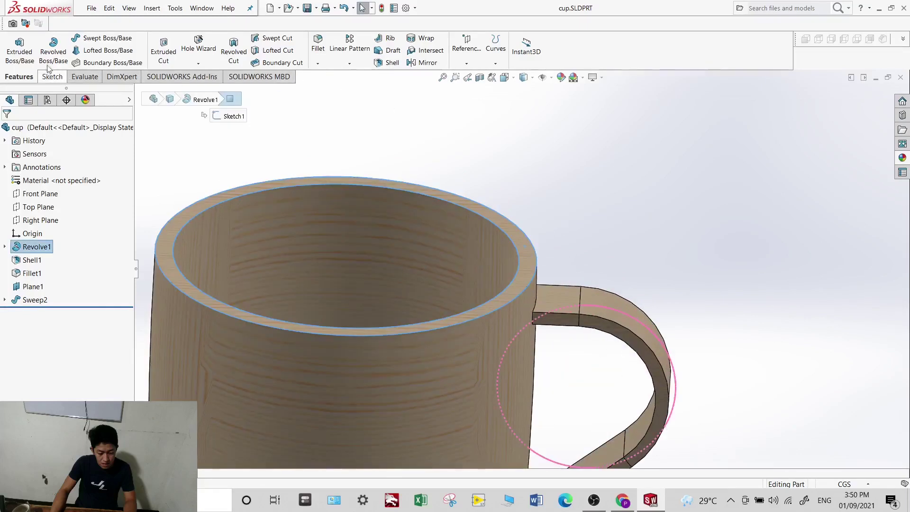
Step: Start Sketch4 on the rim face and convert the 8.60cm outer rim edge into it
{"action": "left_click", "coordinate": [167, 62]}
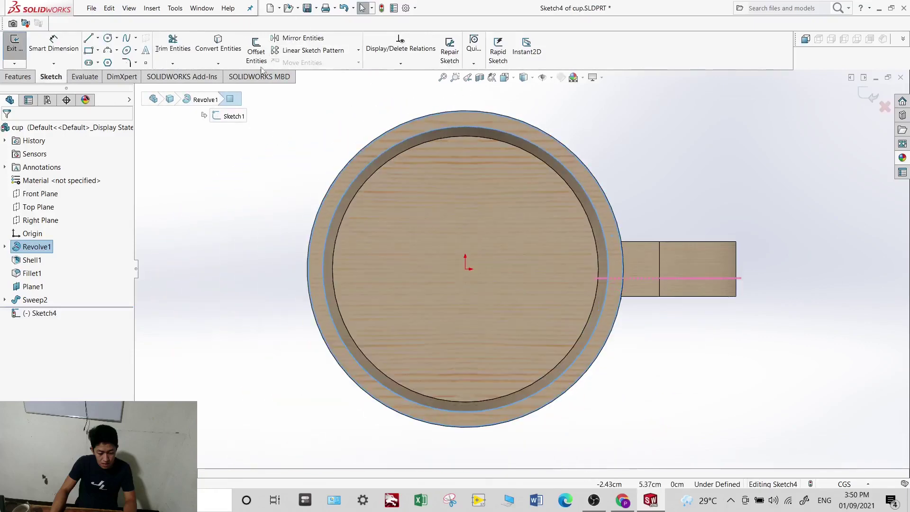
{"action": "left_click", "coordinate": [381, 138]}
{"action": "key", "text": "Escape"}
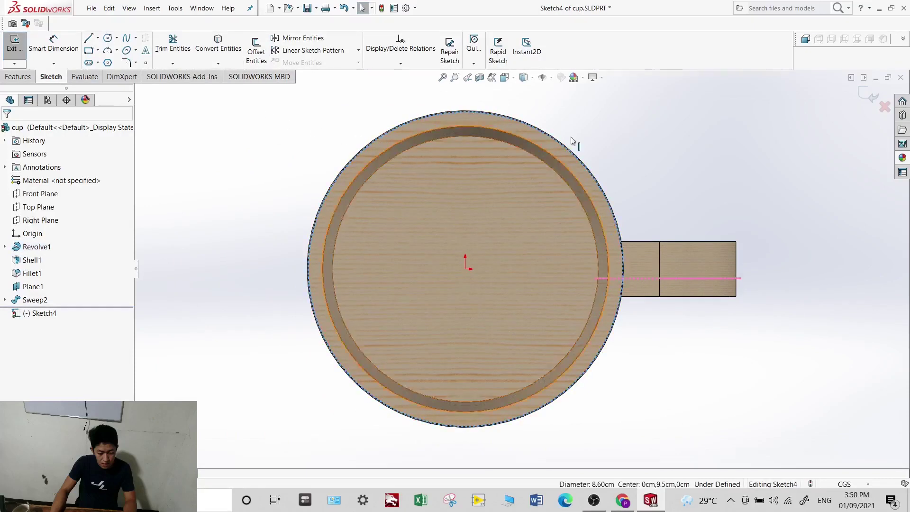
{"action": "middle_click_drag", "start_coordinate": [605, 150], "coordinate": [548, 182]}
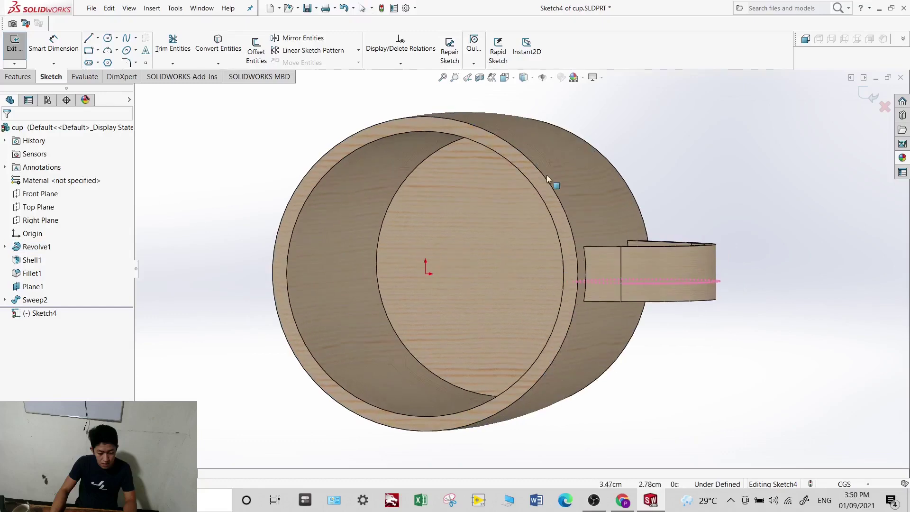
{"action": "left_click", "coordinate": [543, 175]}
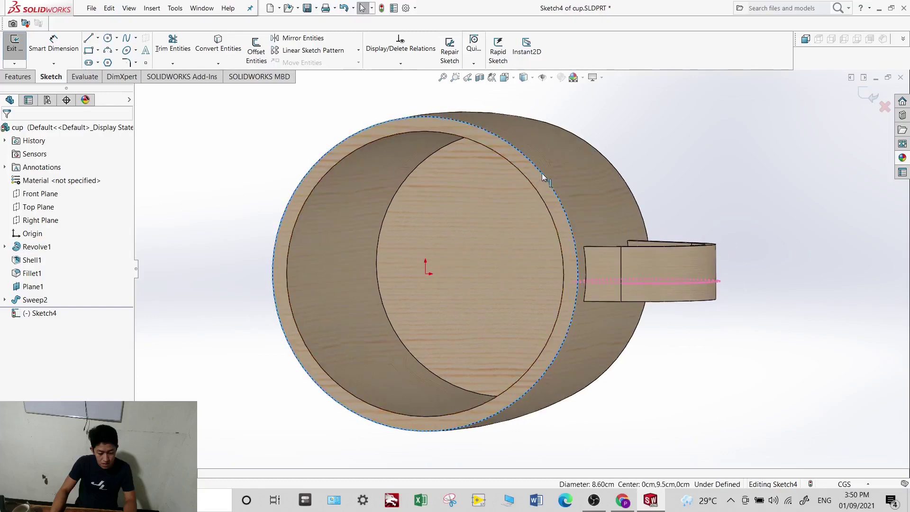
{"action": "left_click", "coordinate": [218, 45]}
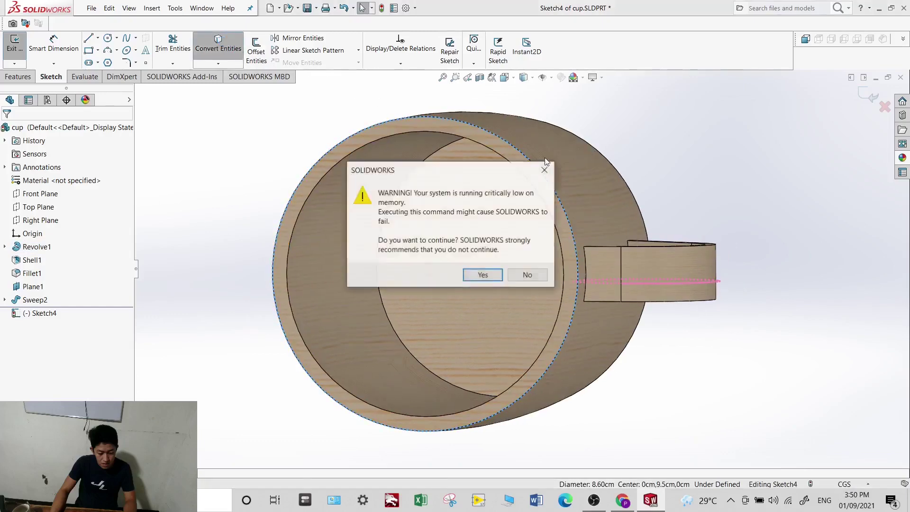
{"action": "left_click", "coordinate": [486, 275]}
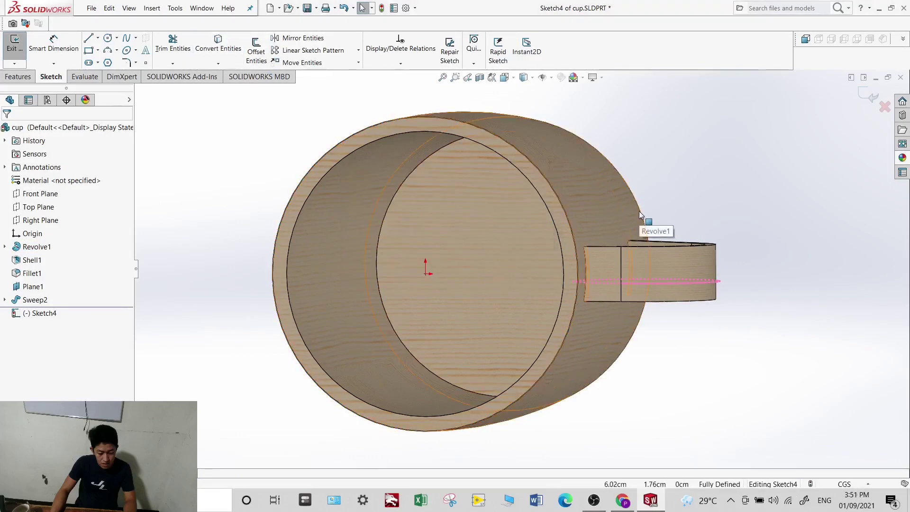
{"action": "key", "text": "ctrl+8"}
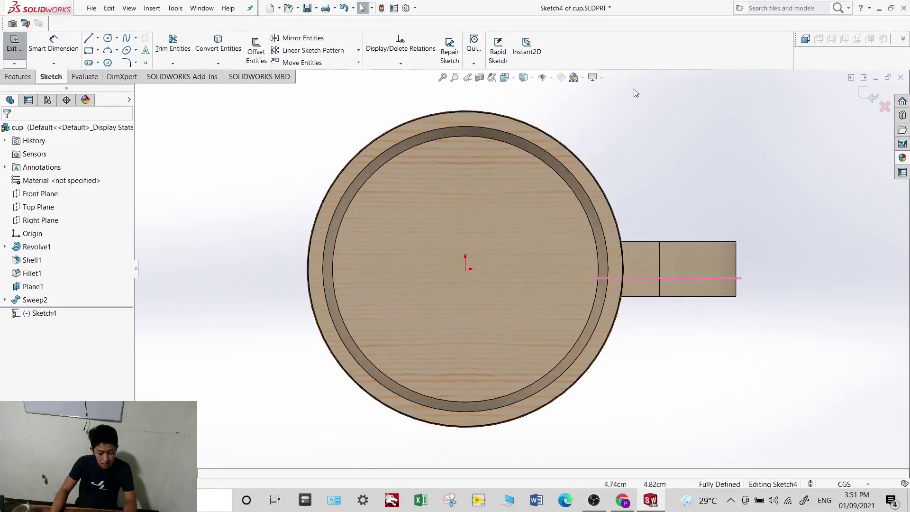
{"action": "scroll", "coordinate": [556, 151], "scroll_direction": "down", "scroll_amount": 3}
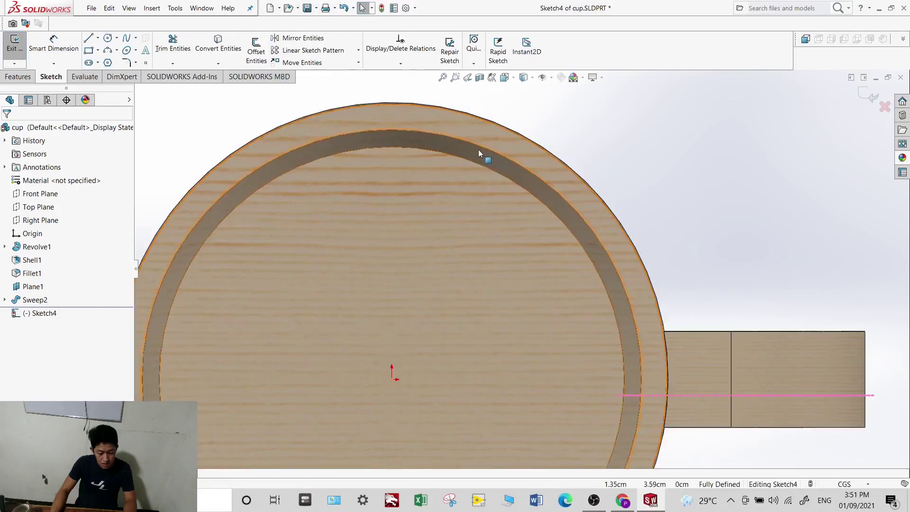
{"action": "scroll", "coordinate": [479, 152], "scroll_direction": "up", "scroll_amount": 2}
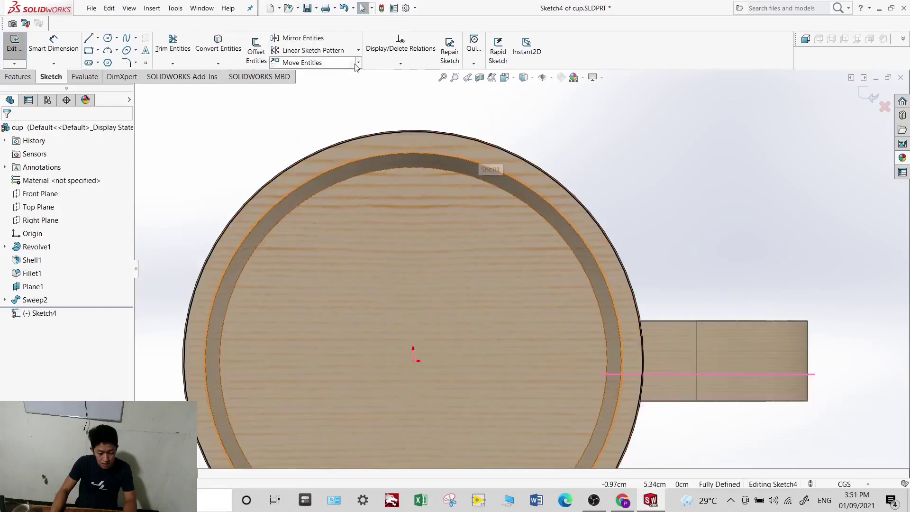
{"action": "left_click", "coordinate": [254, 54]}
Step: Offset the outer rim circle 0.15cm inward, reversed, to outline a thin rim ring
{"action": "mouse_move", "coordinate": [598, 178]}
{"action": "middle_mouse_down"}
{"action": "mouse_move", "coordinate": [579, 196]}
{"action": "mouse_move", "coordinate": [568, 189]}
{"action": "middle_mouse_up"}
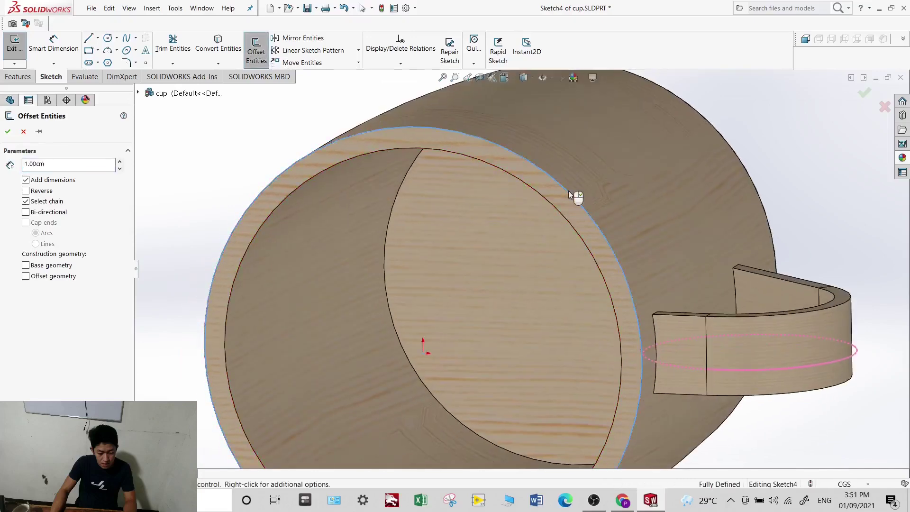
{"action": "left_click", "coordinate": [568, 191]}
{"action": "left_click", "coordinate": [30, 191]}
{"action": "type", "text": ".2"}
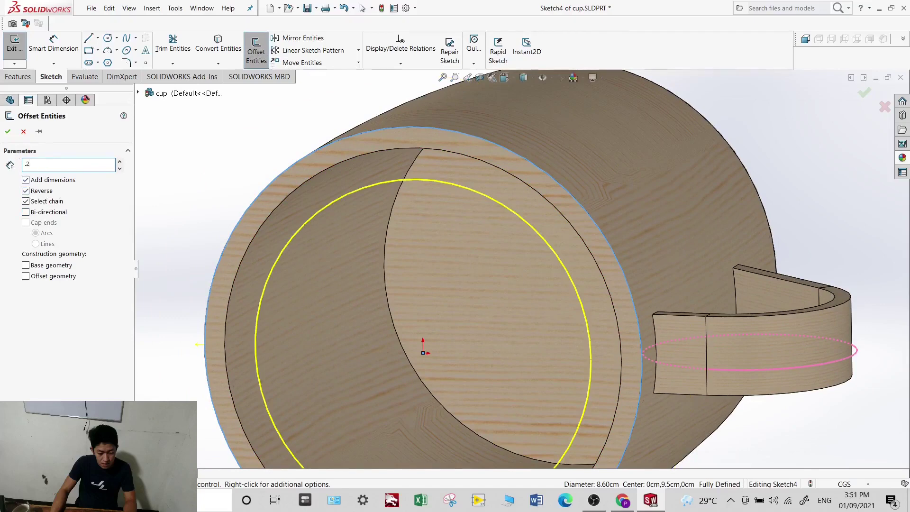
{"action": "key", "text": "Return"}
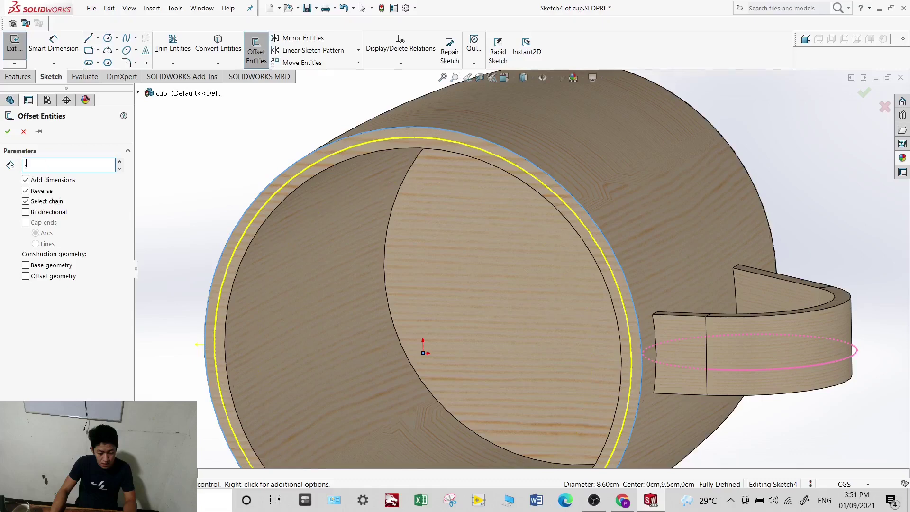
{"action": "type", "text": ".15"}
{"action": "key", "text": "Return"}
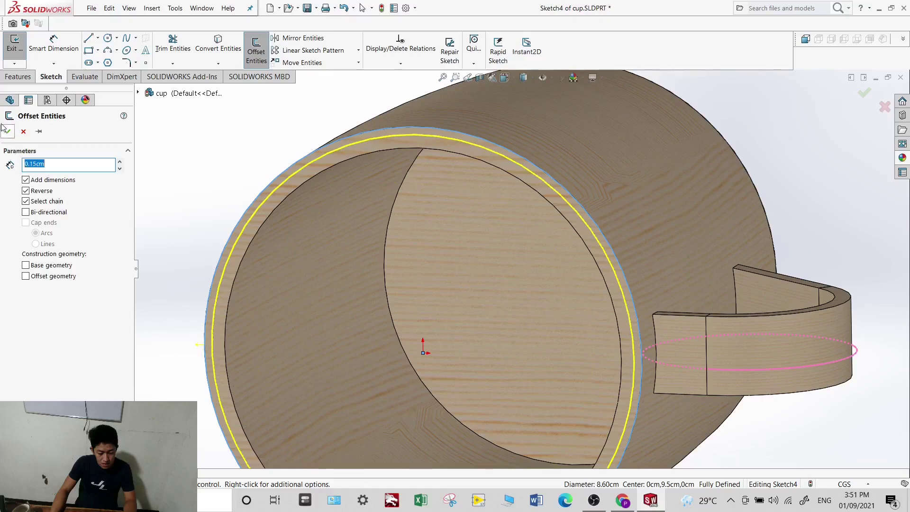
{"action": "left_click", "coordinate": [8, 131]}
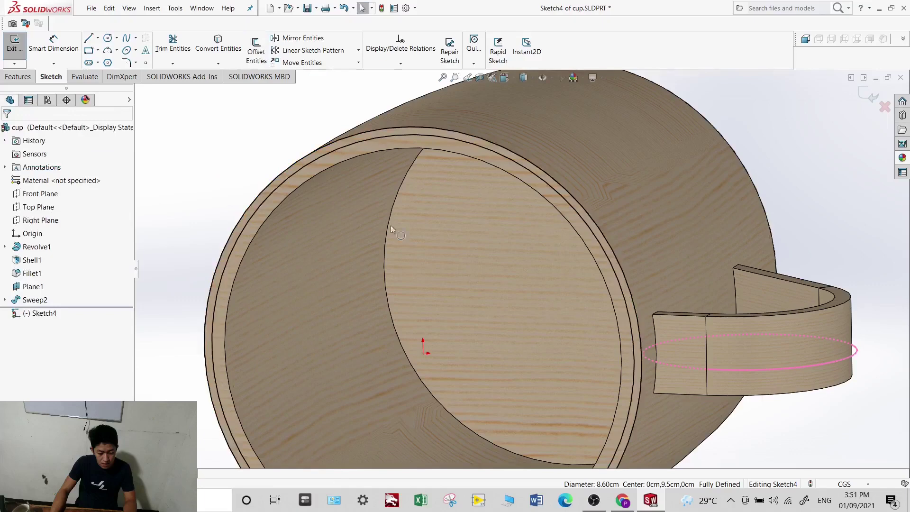
{"action": "scroll", "coordinate": [450, 260], "scroll_direction": "up", "scroll_amount": 2}
{"action": "scroll", "coordinate": [496, 294], "scroll_direction": "up", "scroll_amount": 2}
{"action": "scroll", "coordinate": [518, 331], "scroll_direction": "up", "scroll_amount": 1}
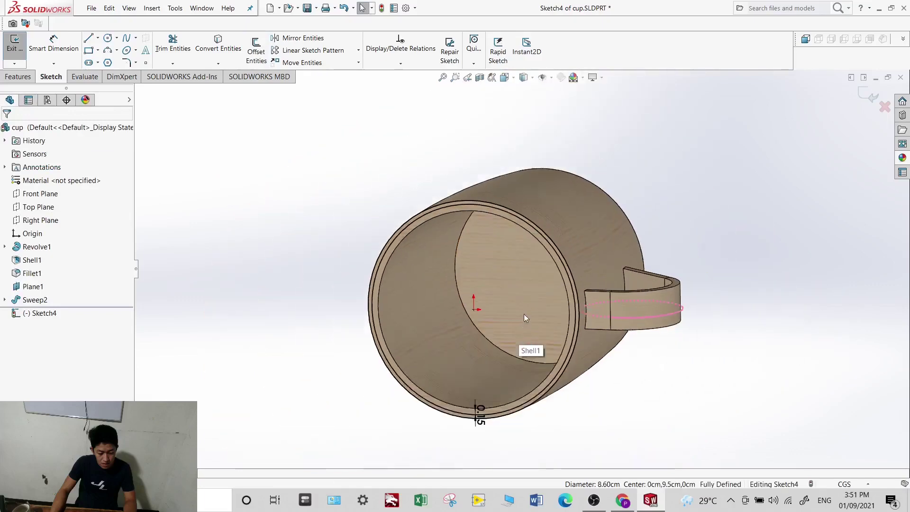
{"action": "middle_click_drag", "start_coordinate": [524, 314], "coordinate": [501, 194]}
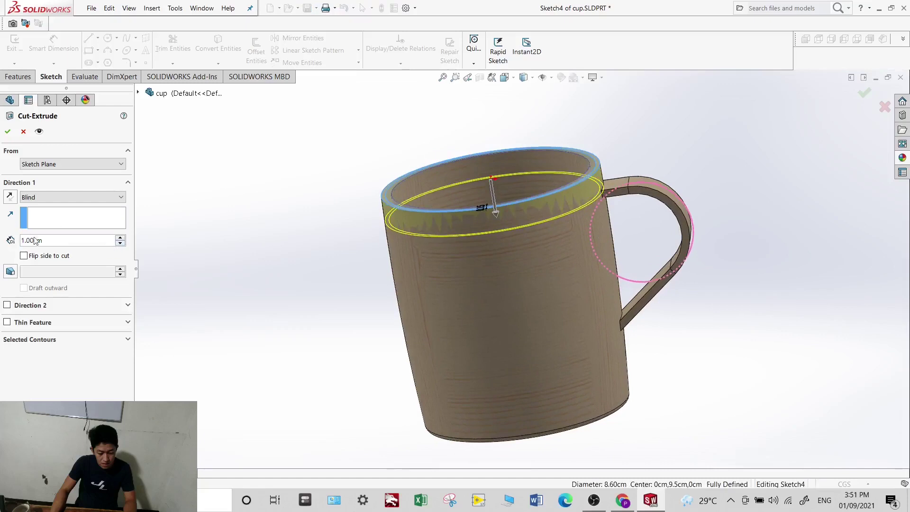
Step: Cut the Sketch4 rim ring with a 0.80cm Blind extruded cut
{"action": "type", "text": "0.8"}
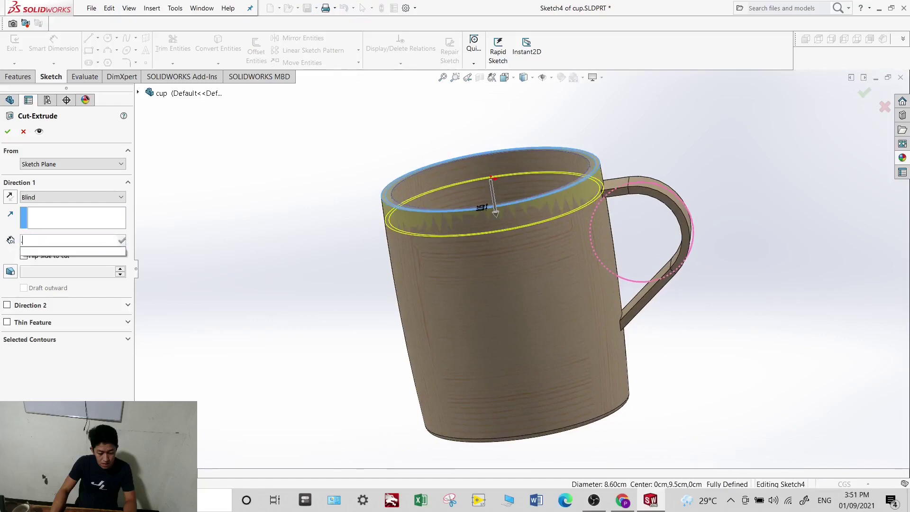
{"action": "key", "text": "Return"}
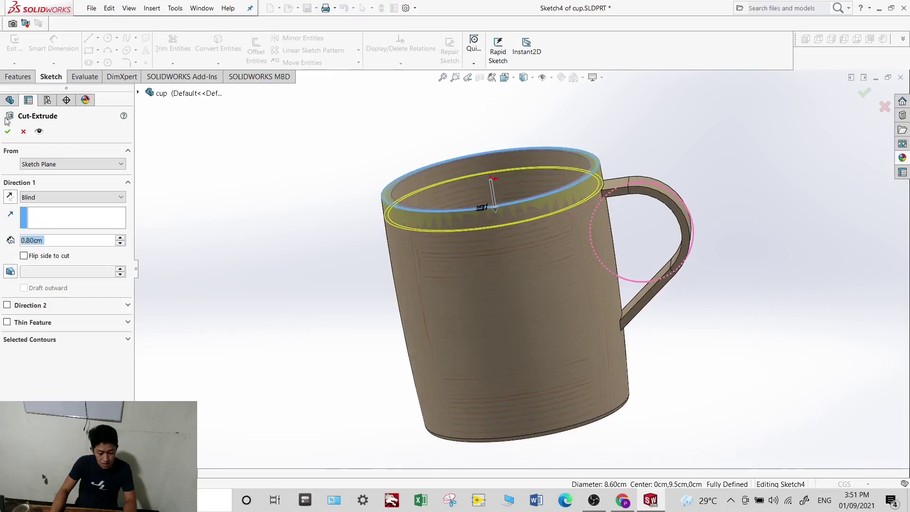
{"action": "left_click", "coordinate": [7, 132]}
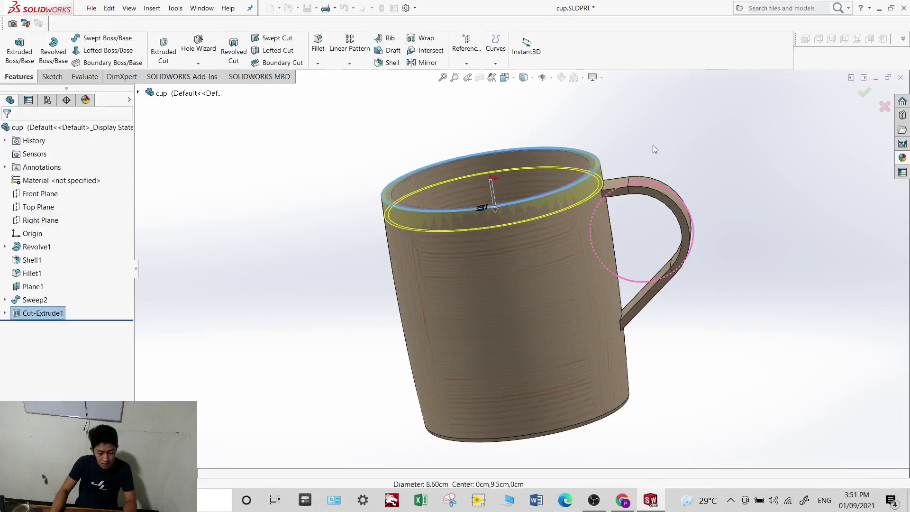
Step: Reopen Sketch4 under Cut-Extrude1 for editing and view it normal to the sketch plane
{"action": "middle_click_drag", "start_coordinate": [656, 146], "coordinate": [656, 228]}
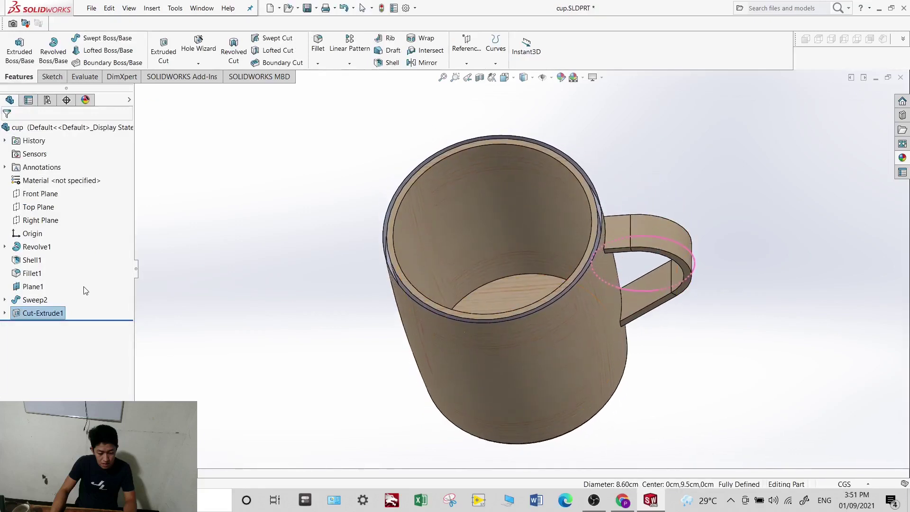
{"action": "left_click", "coordinate": [5, 314]}
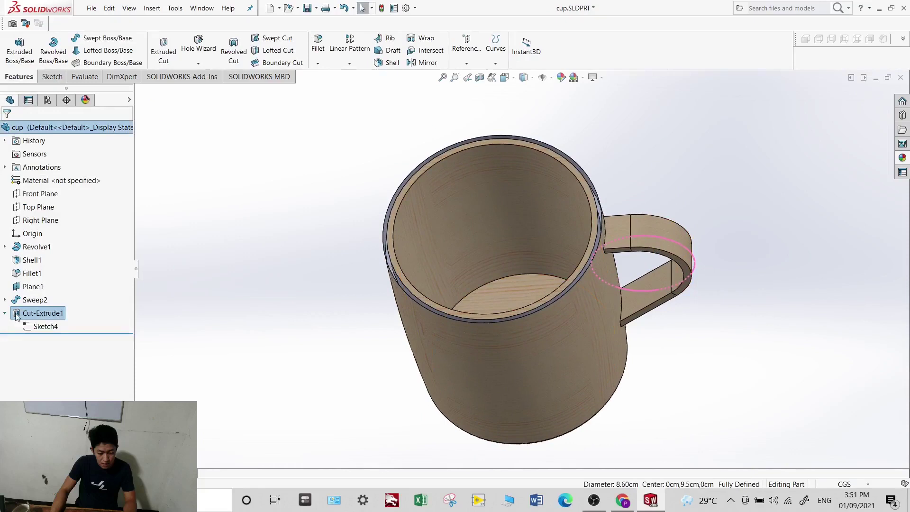
{"action": "left_click", "coordinate": [39, 327]}
{"action": "left_click", "coordinate": [47, 299]}
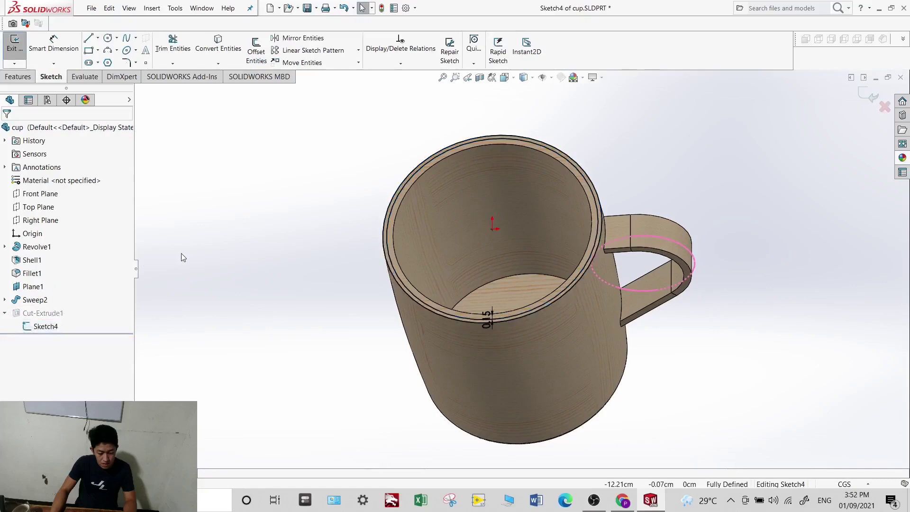
{"action": "key", "text": "ctrl+8"}
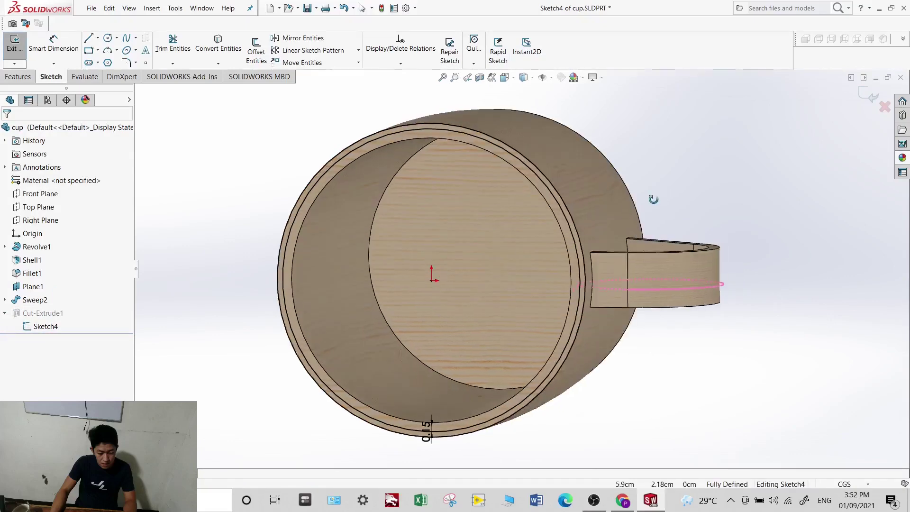
{"action": "middle_click_drag", "start_coordinate": [666, 195], "coordinate": [526, 199]}
{"action": "scroll", "coordinate": [512, 202], "scroll_direction": "down", "scroll_amount": 5}
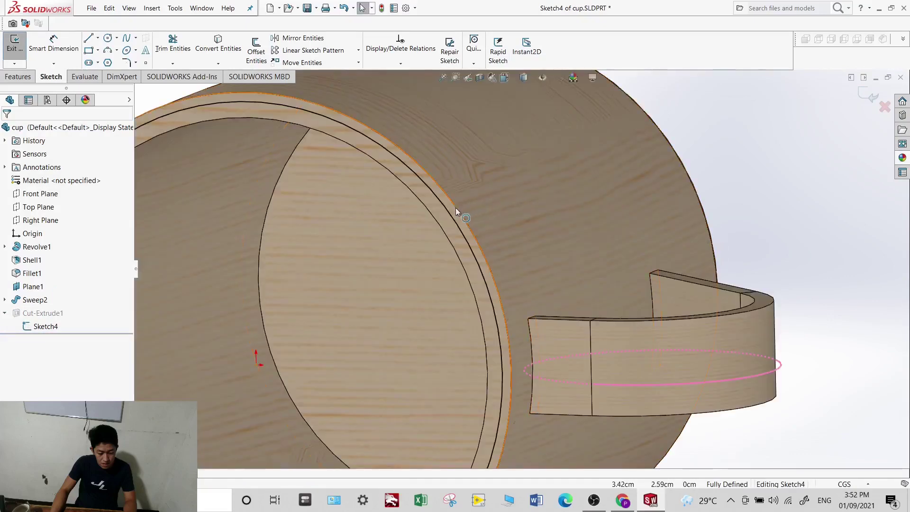
{"action": "left_click", "coordinate": [472, 205]}
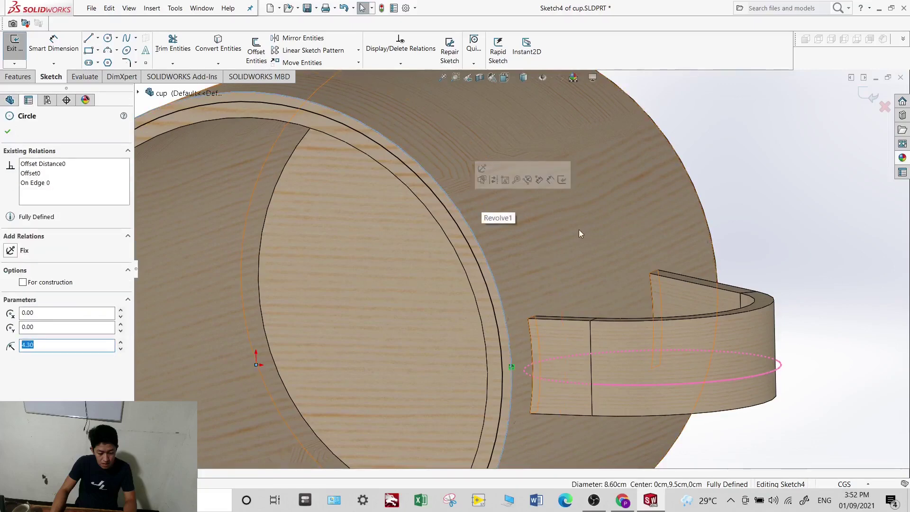
{"action": "key", "text": "Escape"}
{"action": "scroll", "coordinate": [547, 238], "scroll_direction": "up", "scroll_amount": 1}
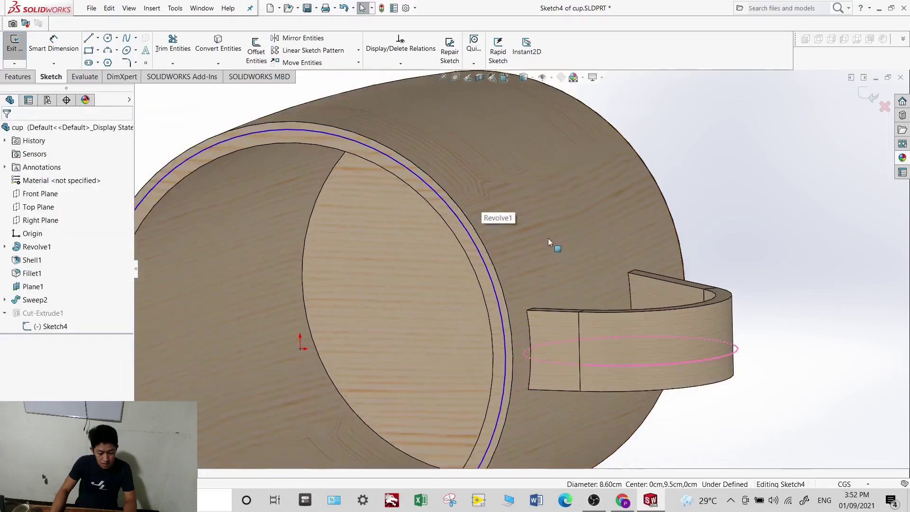
{"action": "key", "text": "ctrl+8"}
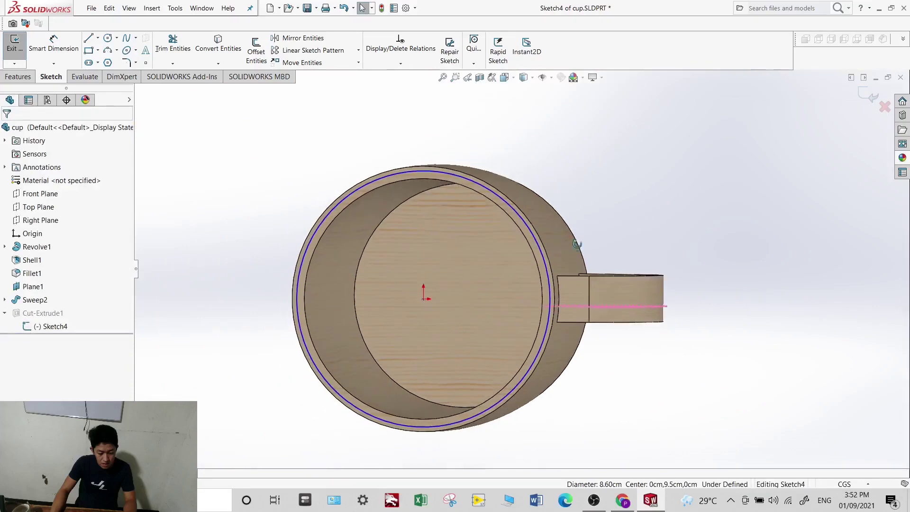
{"action": "middle_click_drag", "start_coordinate": [576, 244], "coordinate": [564, 209]}
{"action": "key", "text": "ctrl+8"}
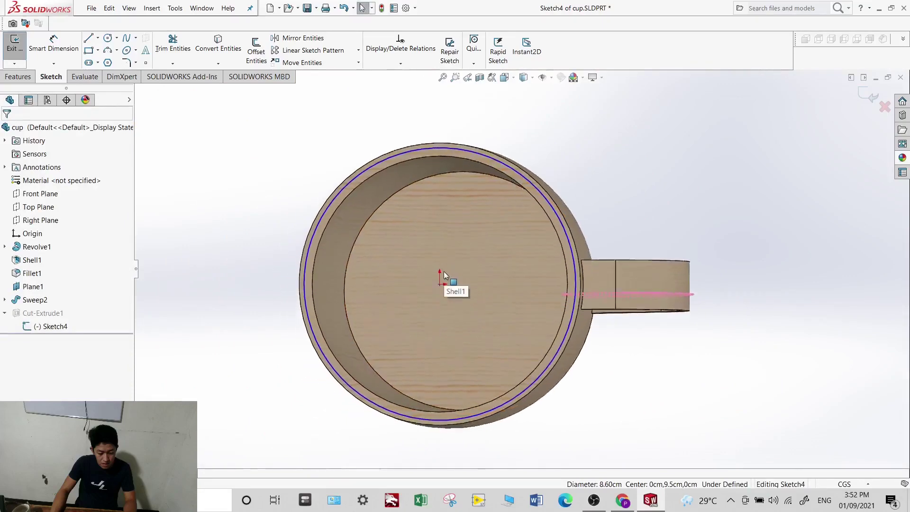
Step: Draw a 4.68cm-radius circle from the origin outside the rim and exit to rebuild the cut
{"action": "left_click", "coordinate": [112, 40]}
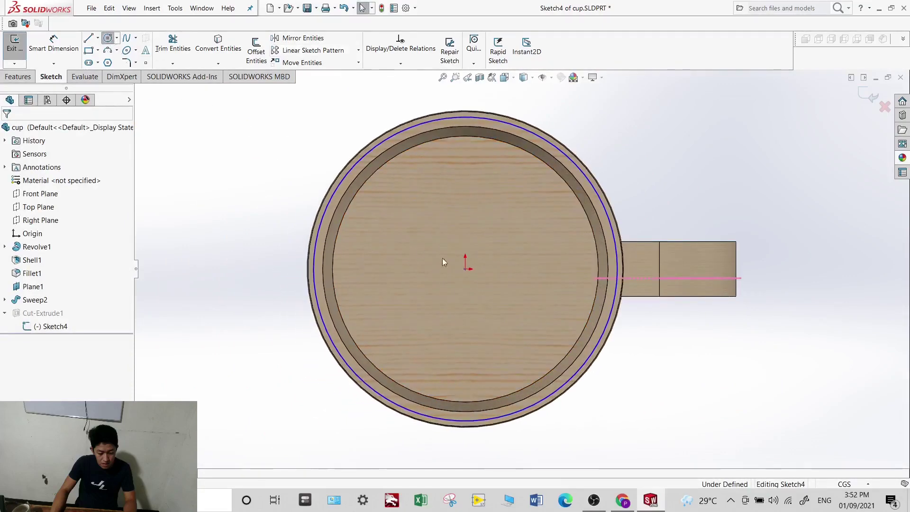
{"action": "left_click", "coordinate": [464, 269]}
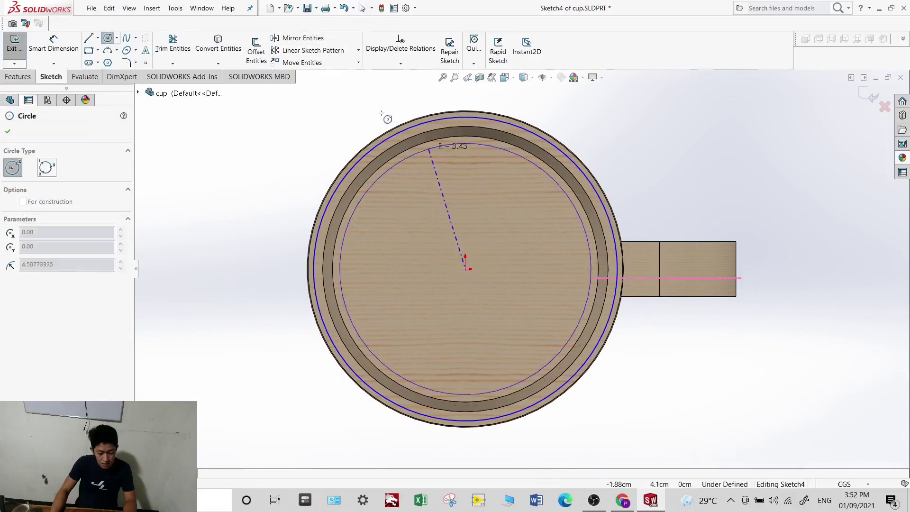
{"action": "left_click", "coordinate": [372, 127]}
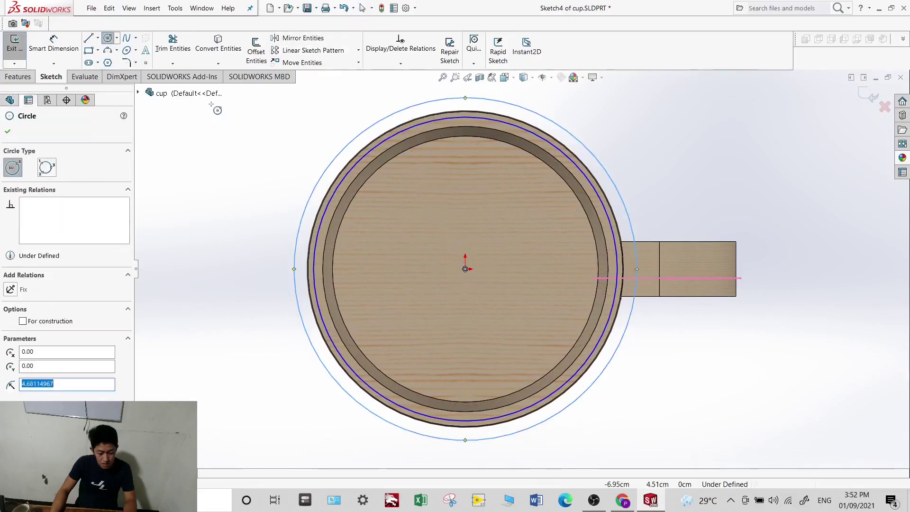
{"action": "left_click", "coordinate": [15, 44]}
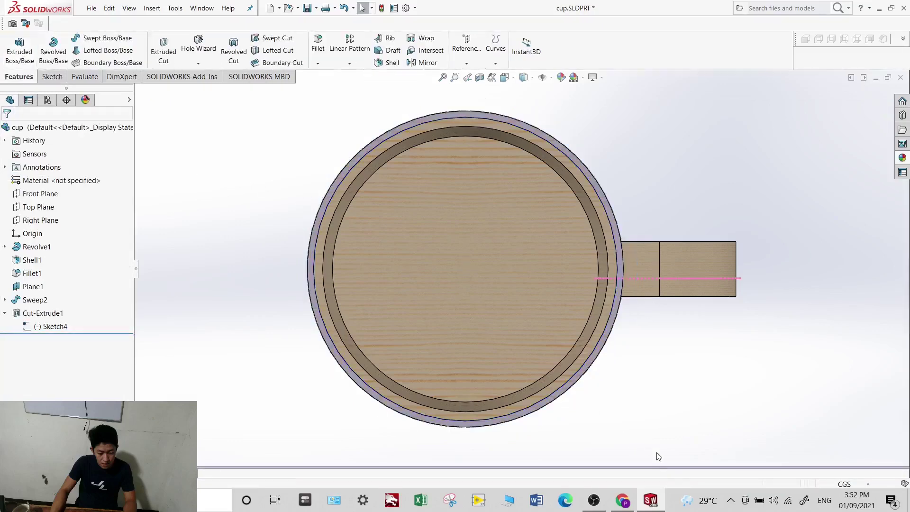
Step: Save cup.SLDPRT and compare its recessed rim band against the Chrome reference photo
{"action": "mouse_move", "coordinate": [657, 457]}
{"action": "middle_mouse_down"}
{"action": "mouse_move", "coordinate": [649, 317]}
{"action": "mouse_move", "coordinate": [611, 284]}
{"action": "mouse_move", "coordinate": [623, 302]}
{"action": "mouse_move", "coordinate": [626, 256]}
{"action": "mouse_move", "coordinate": [629, 288]}
{"action": "middle_mouse_up"}
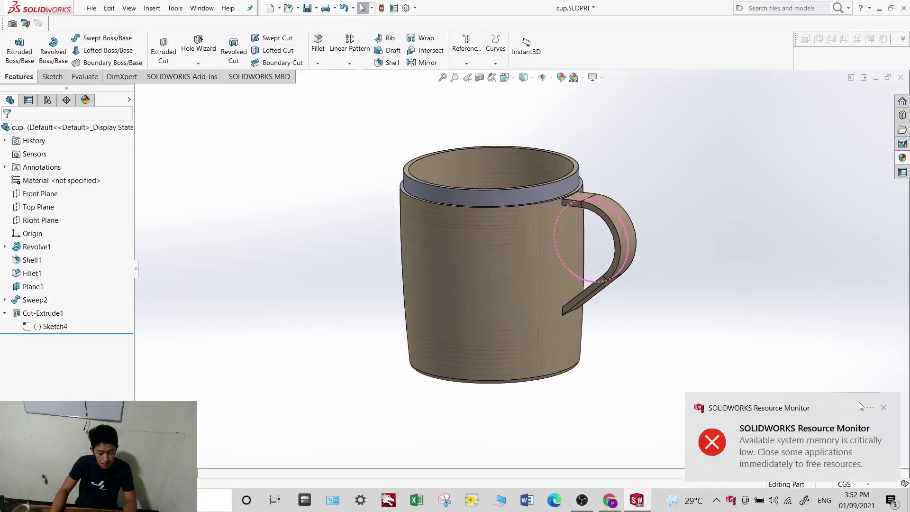
{"action": "left_click", "coordinate": [883, 408]}
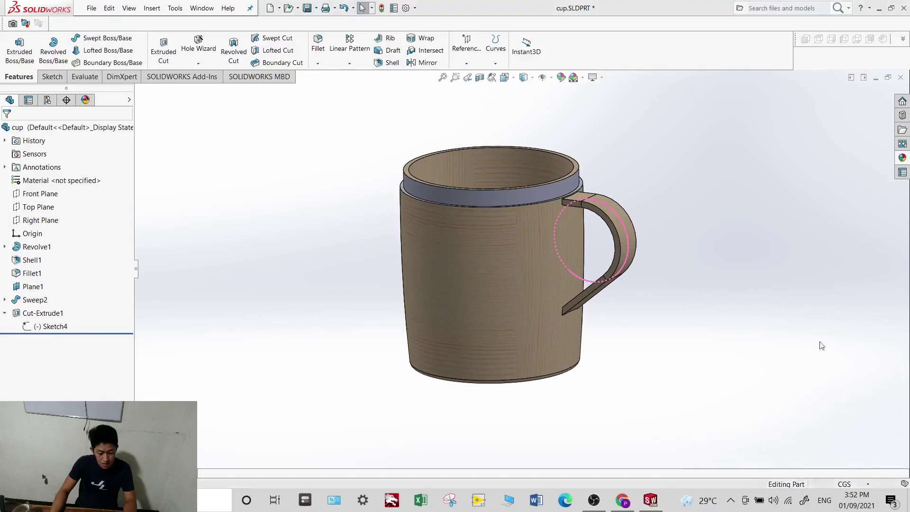
{"action": "middle_click_drag", "start_coordinate": [607, 164], "coordinate": [607, 189]}
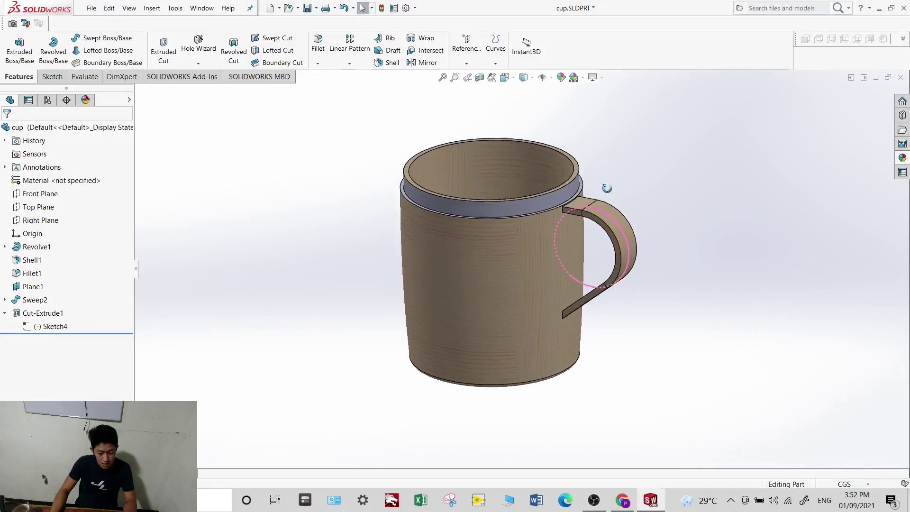
{"action": "key", "text": "ctrl+s"}
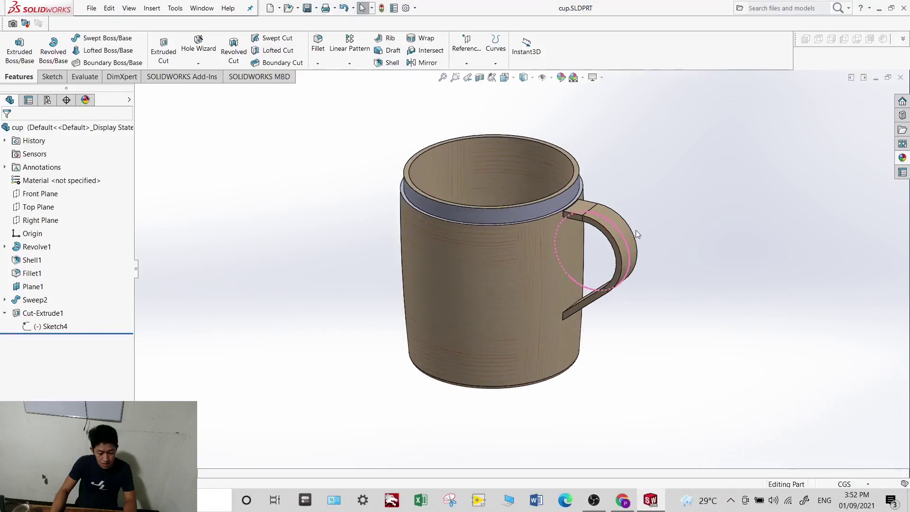
{"action": "mouse_move", "coordinate": [677, 293]}
{"action": "middle_mouse_down"}
{"action": "mouse_move", "coordinate": [673, 237]}
{"action": "mouse_move", "coordinate": [670, 318]}
{"action": "middle_mouse_up"}
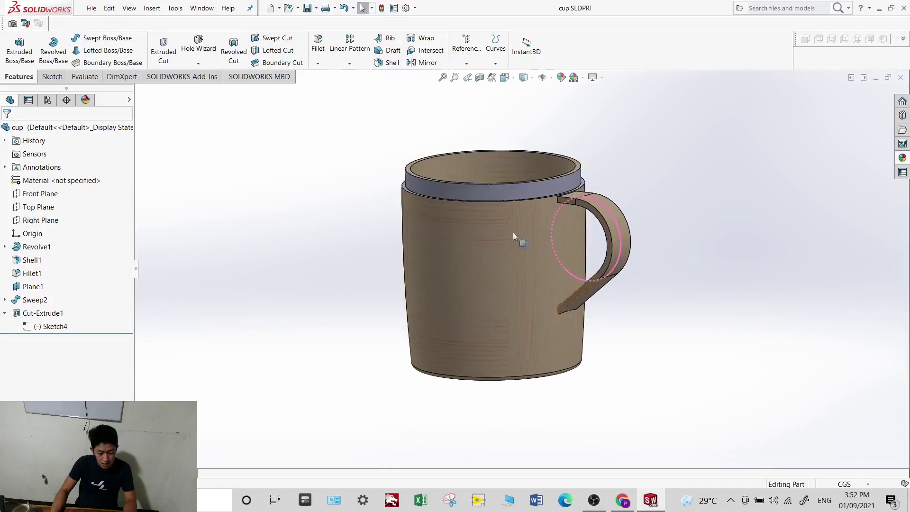
{"action": "left_click", "coordinate": [623, 501]}
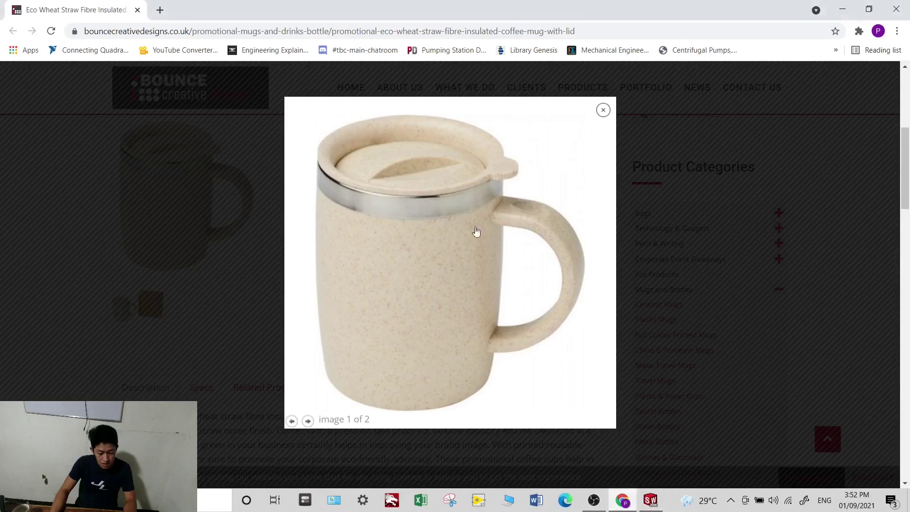
{"action": "left_click", "coordinate": [650, 500]}
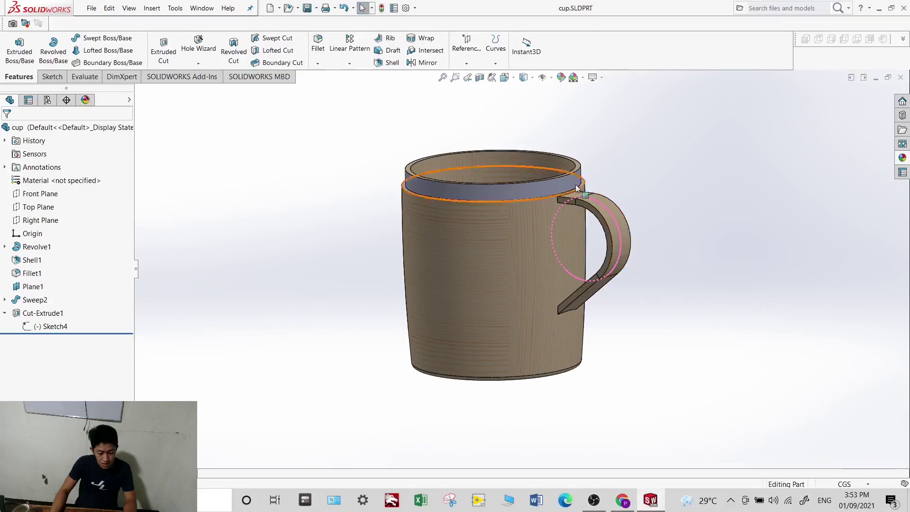
Step: Close cup.SLDPRT and create a new blank Part document, Part2
{"action": "mouse_move", "coordinate": [611, 218]}
{"action": "middle_mouse_down"}
{"action": "mouse_move", "coordinate": [621, 265]}
{"action": "mouse_move", "coordinate": [621, 214]}
{"action": "mouse_move", "coordinate": [640, 201]}
{"action": "middle_mouse_up"}
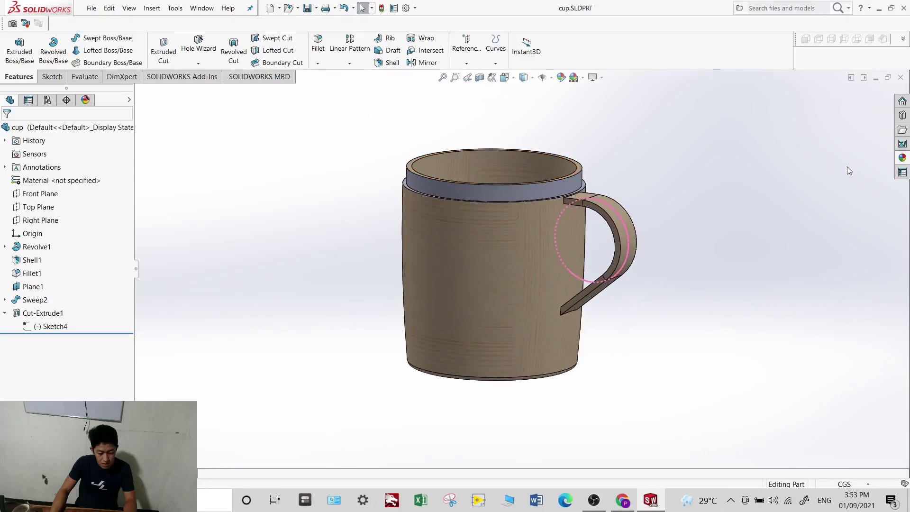
{"action": "left_click", "coordinate": [901, 79]}
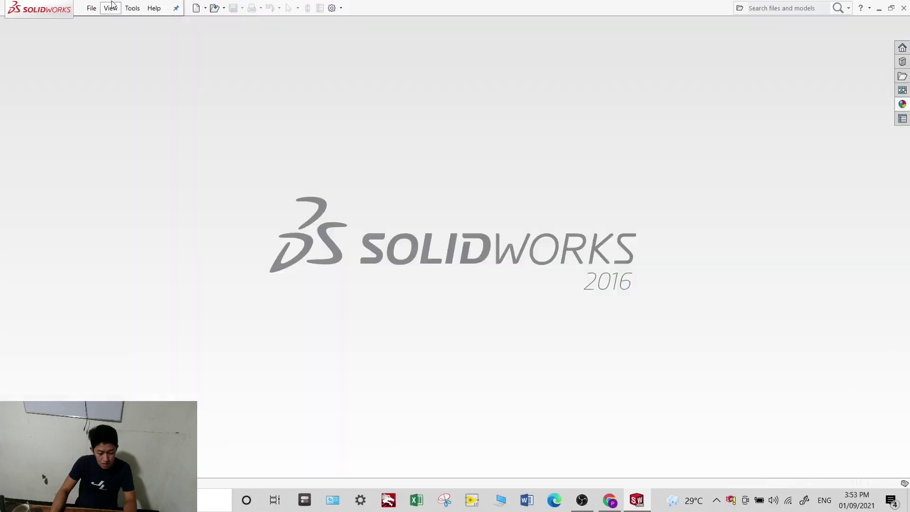
{"action": "left_click", "coordinate": [91, 8]}
{"action": "left_click", "coordinate": [124, 28]}
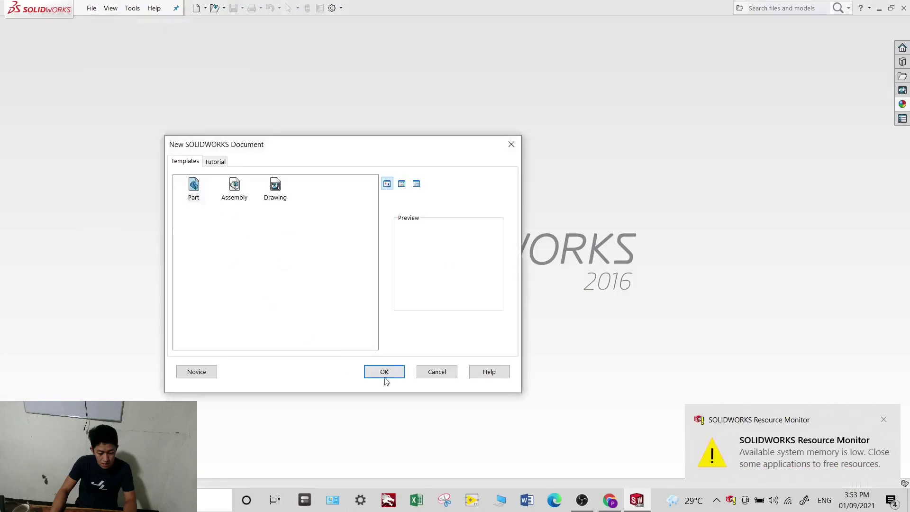
{"action": "left_click", "coordinate": [395, 372]}
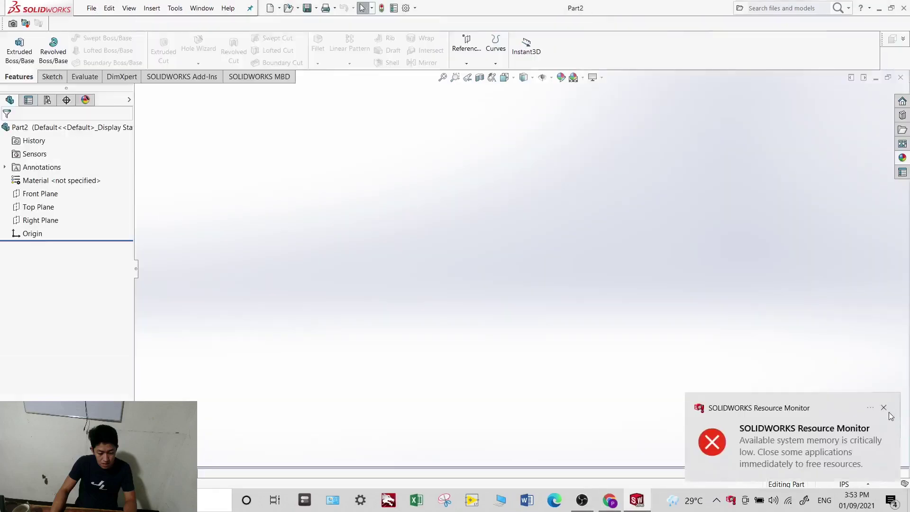
Step: Sketch a circle centred on the origin on the Top Plane
{"action": "left_click", "coordinate": [884, 408]}
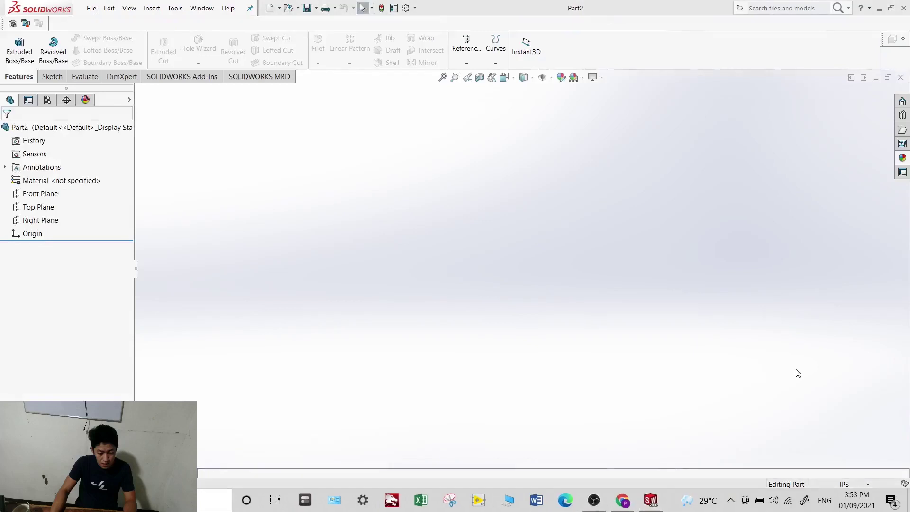
{"action": "left_click", "coordinate": [35, 207]}
{"action": "left_click", "coordinate": [47, 195]}
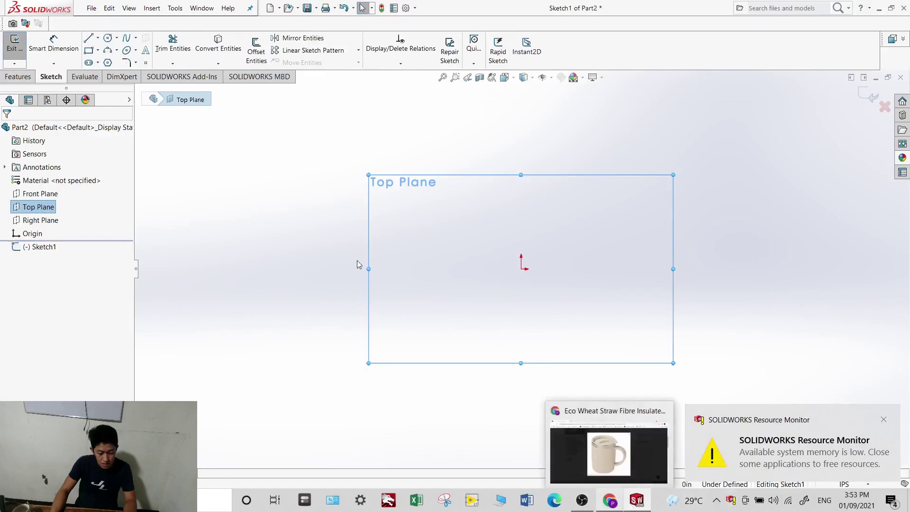
{"action": "left_click", "coordinate": [882, 420]}
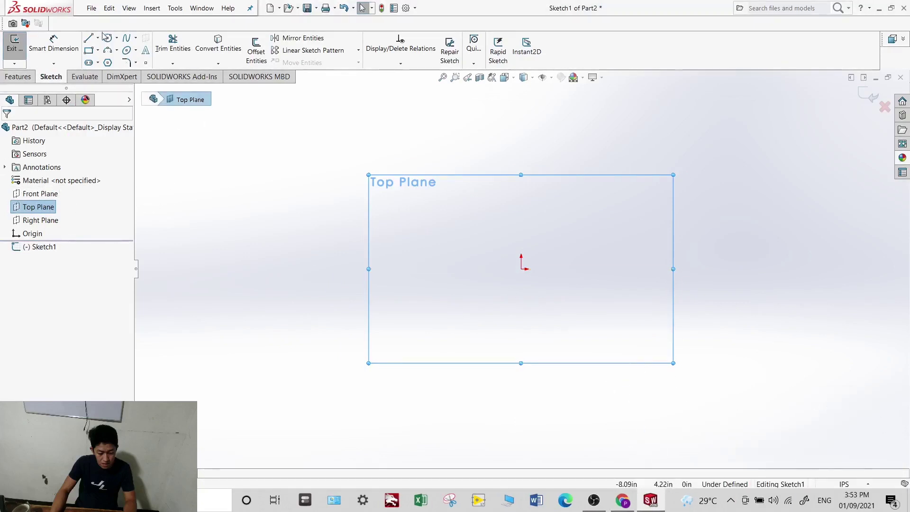
{"action": "left_click", "coordinate": [521, 268]}
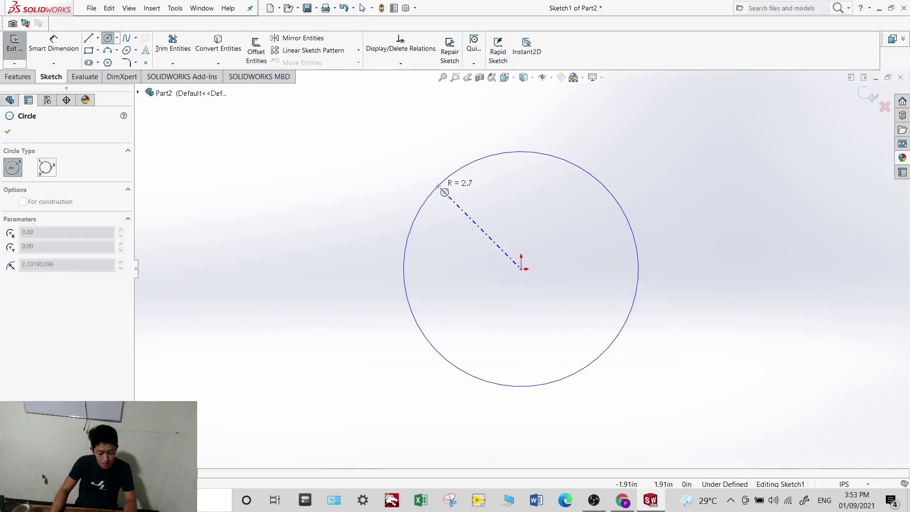
{"action": "left_click", "coordinate": [434, 184]}
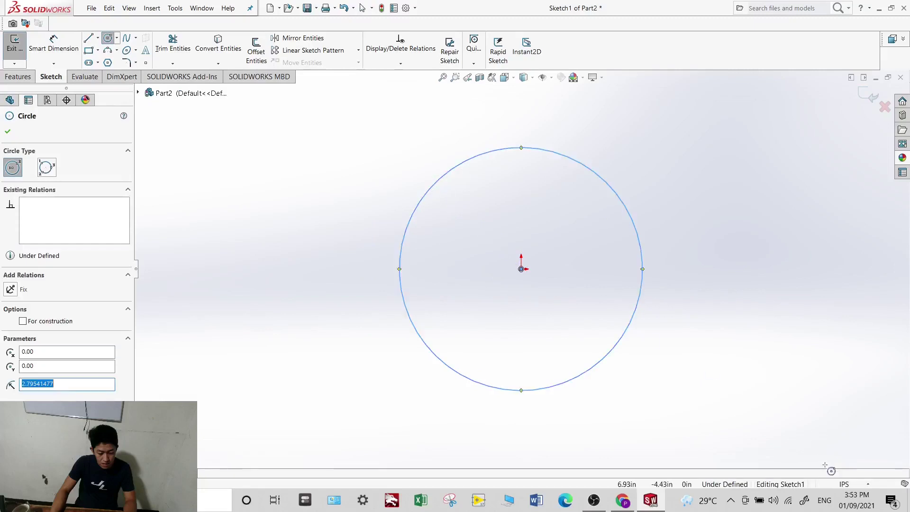
Step: Switch the part units to CGS, then reopen Sketch1 and select the circle
{"action": "left_click", "coordinate": [848, 483]}
{"action": "left_click", "coordinate": [822, 432]}
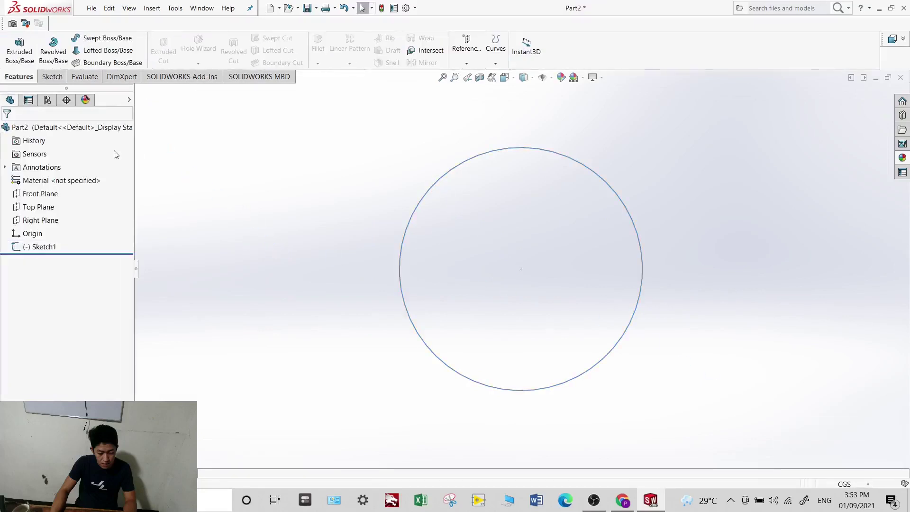
{"action": "left_click", "coordinate": [54, 246]}
{"action": "left_click", "coordinate": [81, 216]}
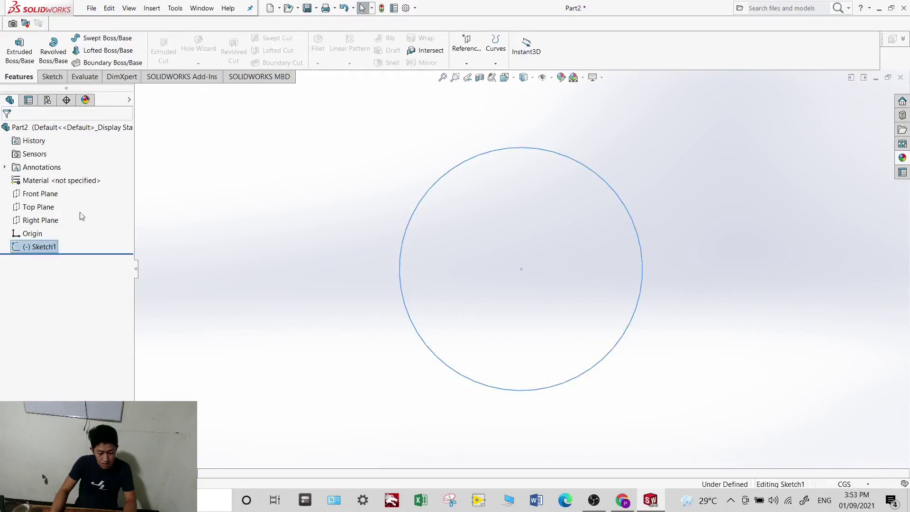
{"action": "left_click", "coordinate": [609, 159]}
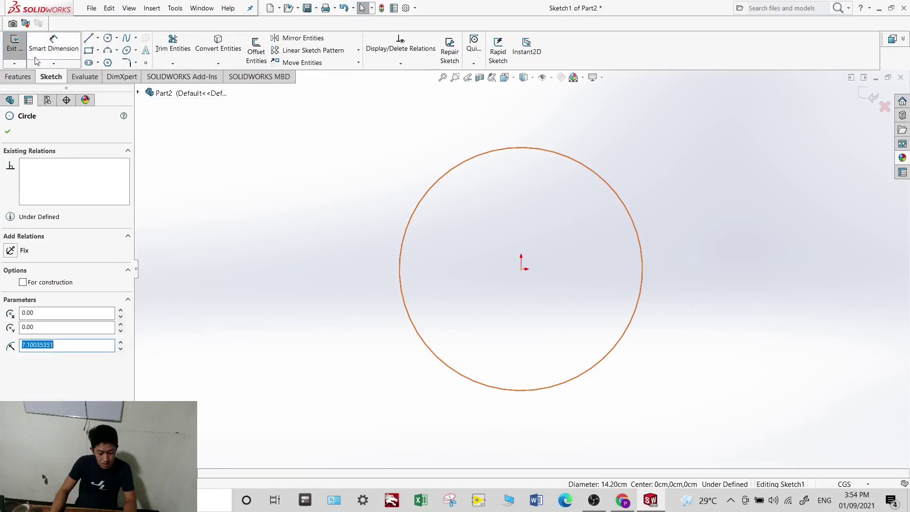
Step: Dimension the outer circle to a 9 cm diameter
{"action": "left_click", "coordinate": [54, 45]}
{"action": "left_click", "coordinate": [584, 166]}
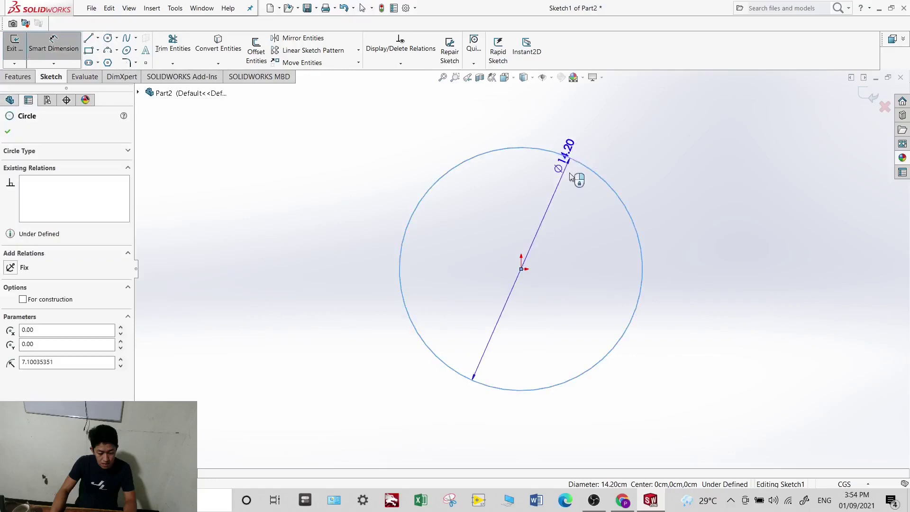
{"action": "left_click", "coordinate": [573, 207]}
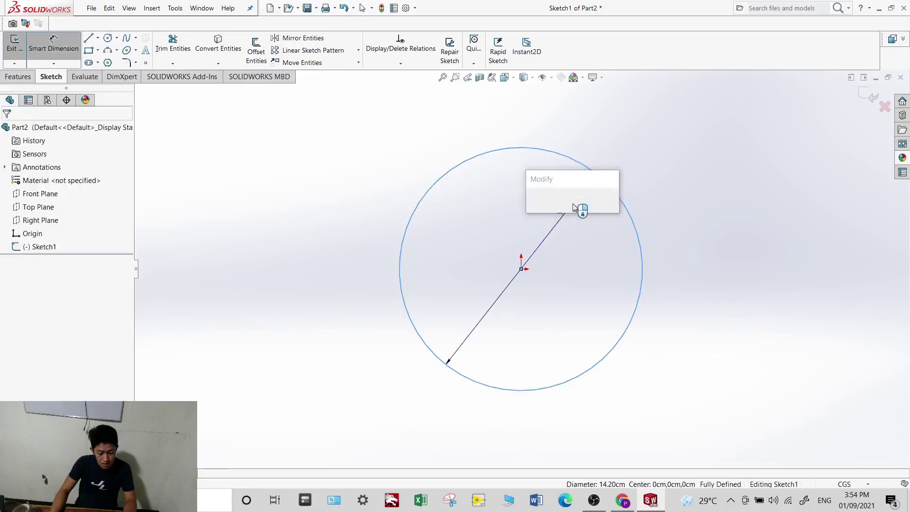
{"action": "type", "text": "9"}
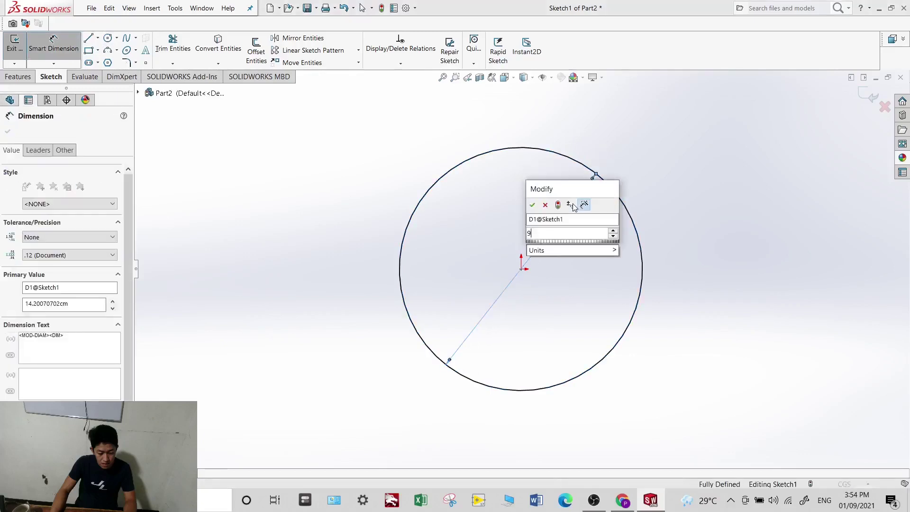
{"action": "key", "text": "Return"}
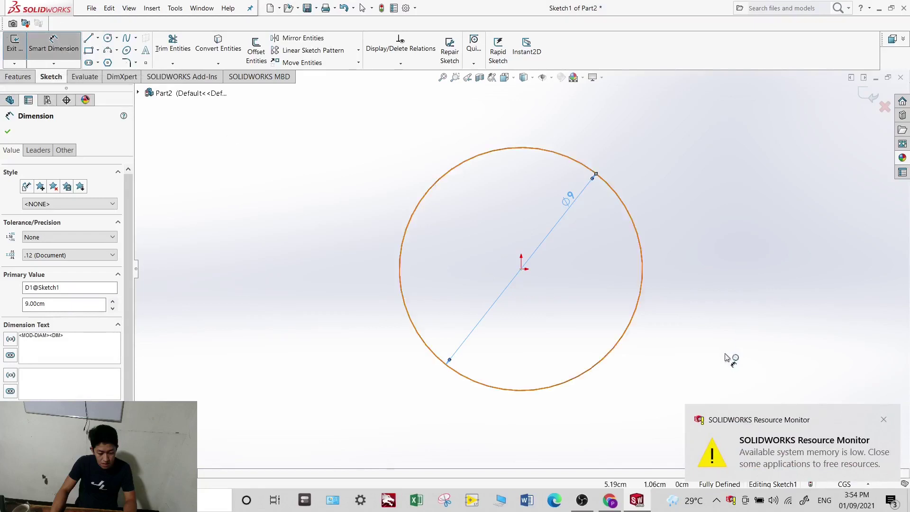
{"action": "left_click", "coordinate": [886, 420]}
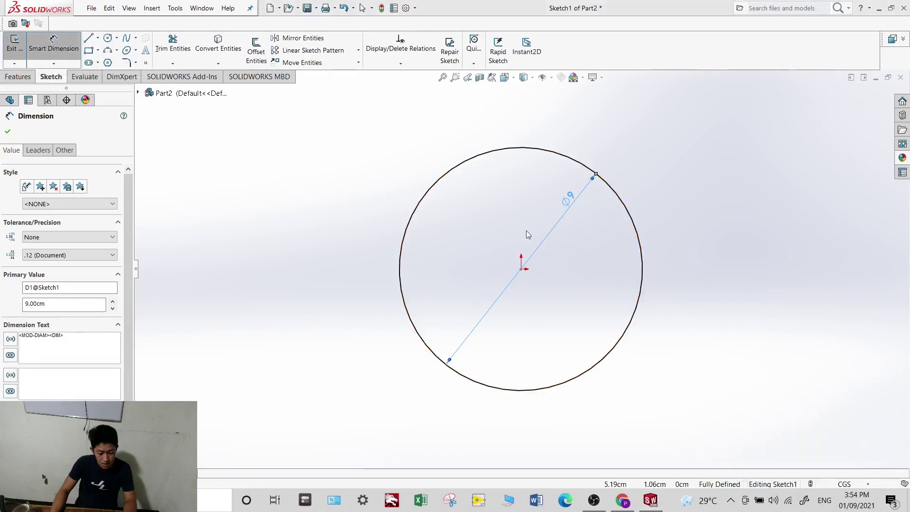
Step: Add a concentric inner circle at the origin dimensioned to 8.60 cm
{"action": "left_click", "coordinate": [108, 41]}
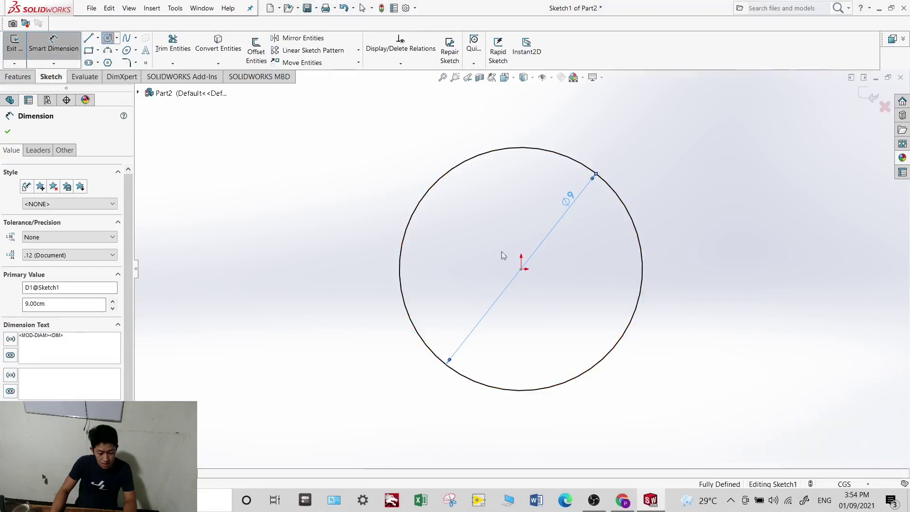
{"action": "left_click", "coordinate": [521, 269]}
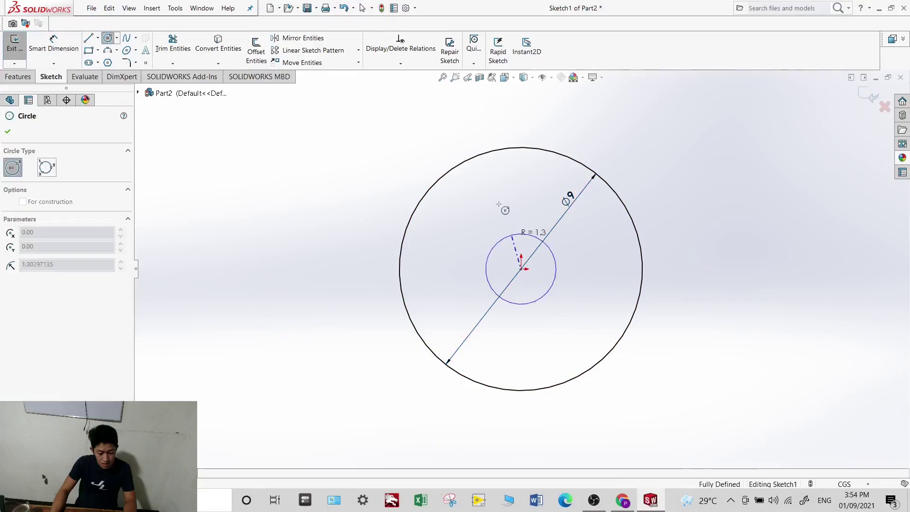
{"action": "left_click", "coordinate": [474, 172]}
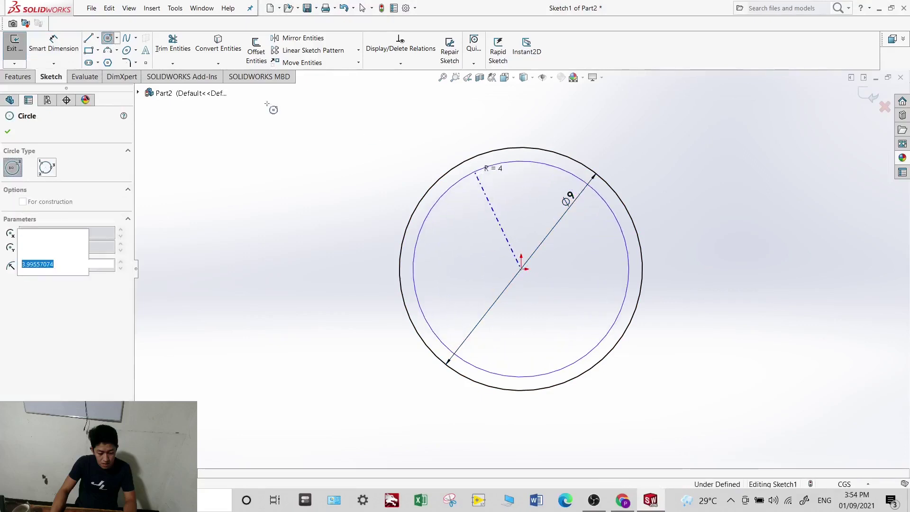
{"action": "left_click", "coordinate": [53, 43]}
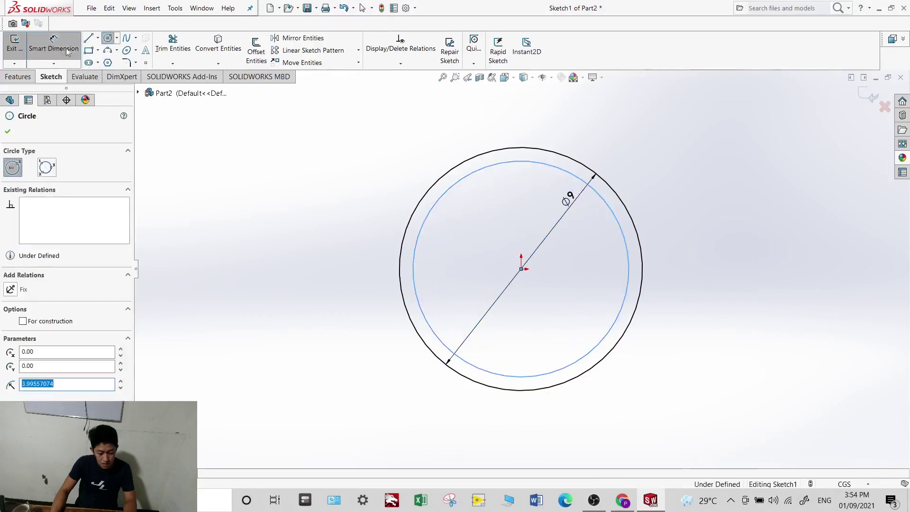
{"action": "left_click", "coordinate": [571, 174]}
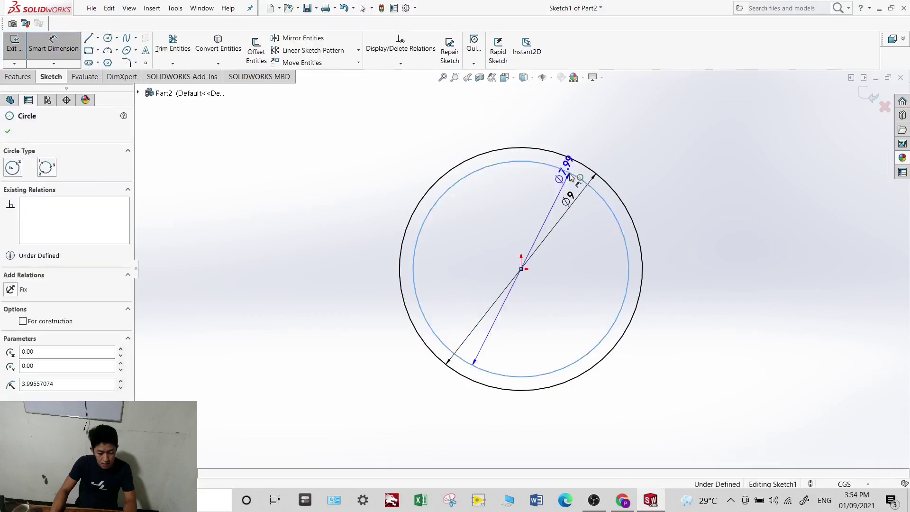
{"action": "left_click", "coordinate": [508, 212]}
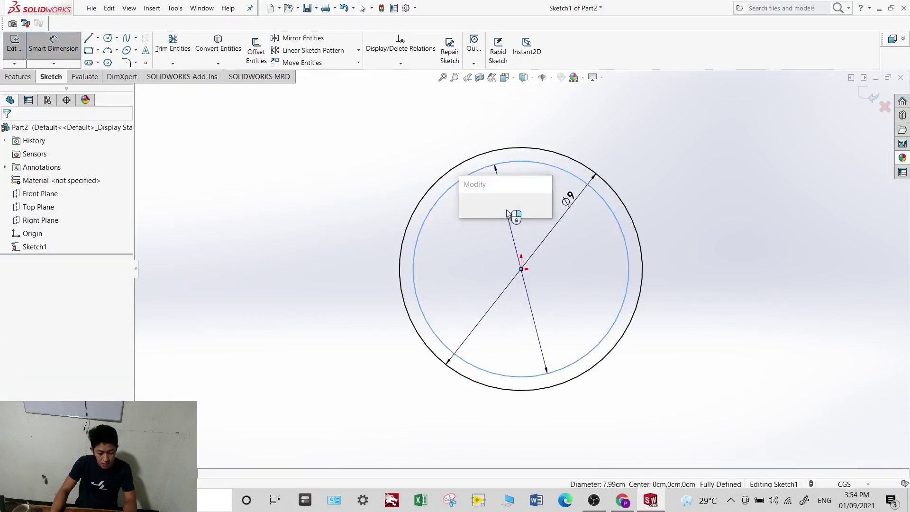
{"action": "type", "text": "8.6"}
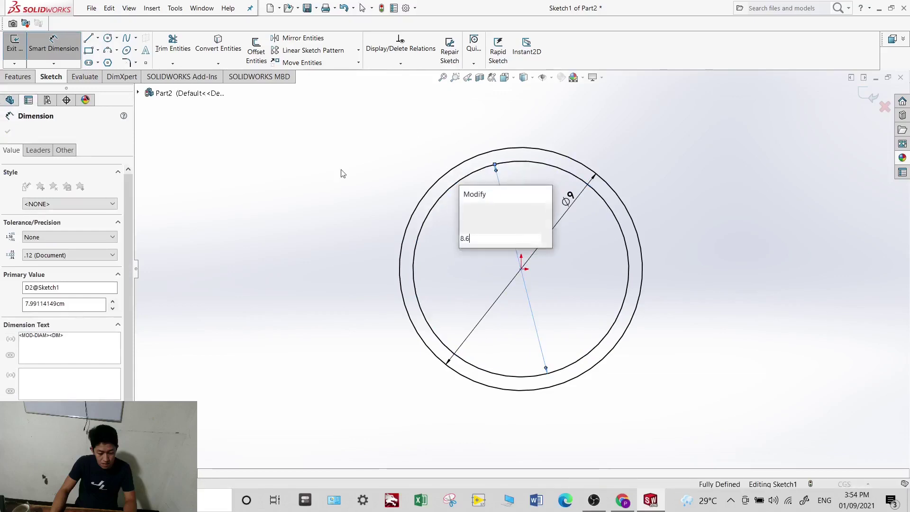
{"action": "key", "text": "Escape"}
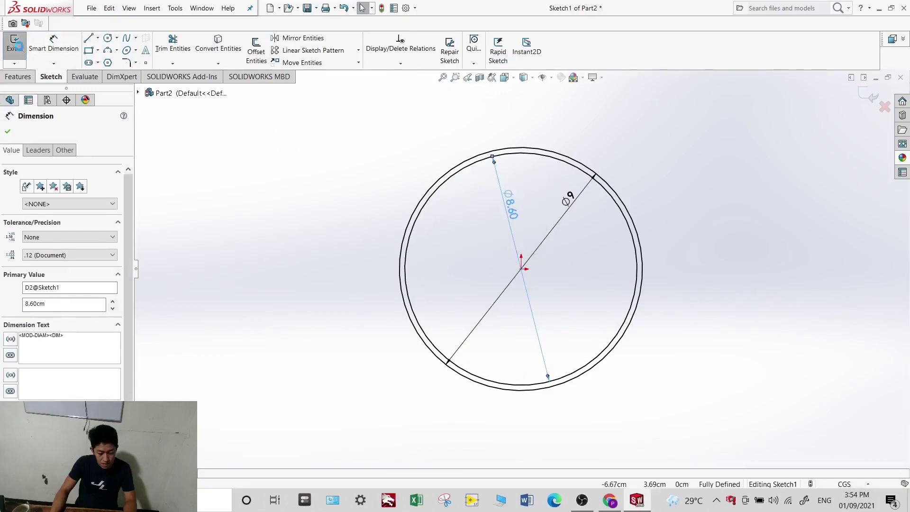
{"action": "key", "text": "Escape"}
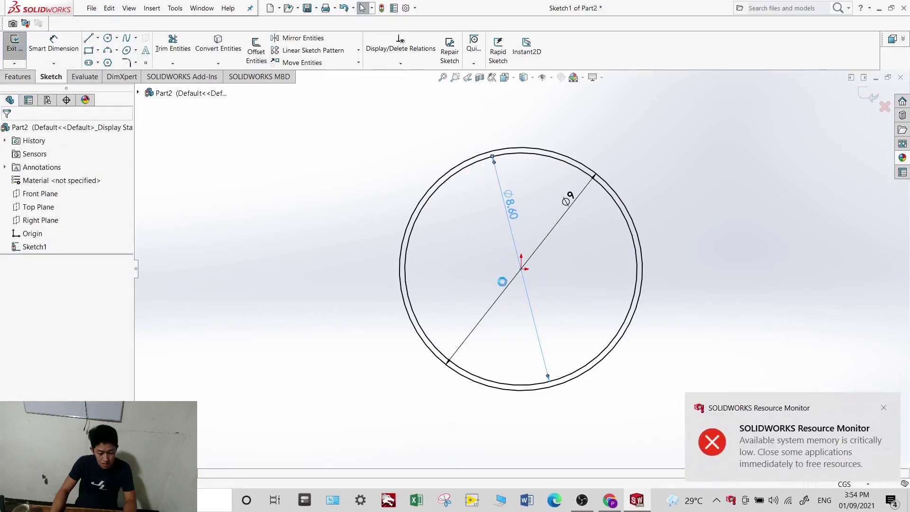
Step: Exit the sketch and begin an Extruded Boss/Base from the two-circle Sketch1
{"action": "left_click", "coordinate": [883, 408]}
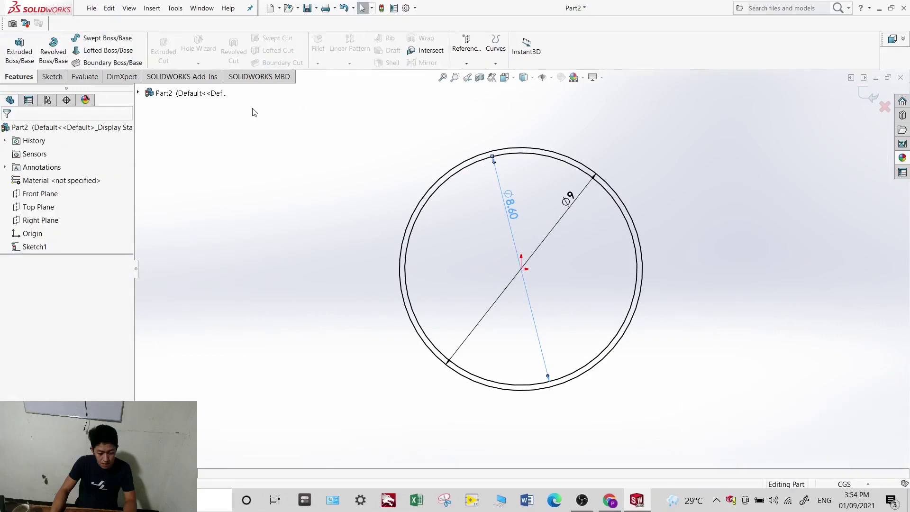
{"action": "left_click", "coordinate": [19, 52]}
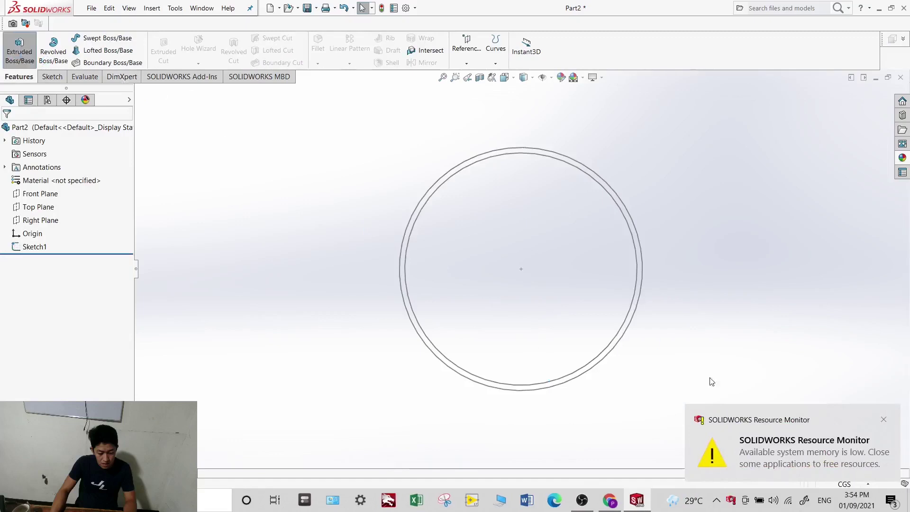
{"action": "left_click", "coordinate": [884, 421]}
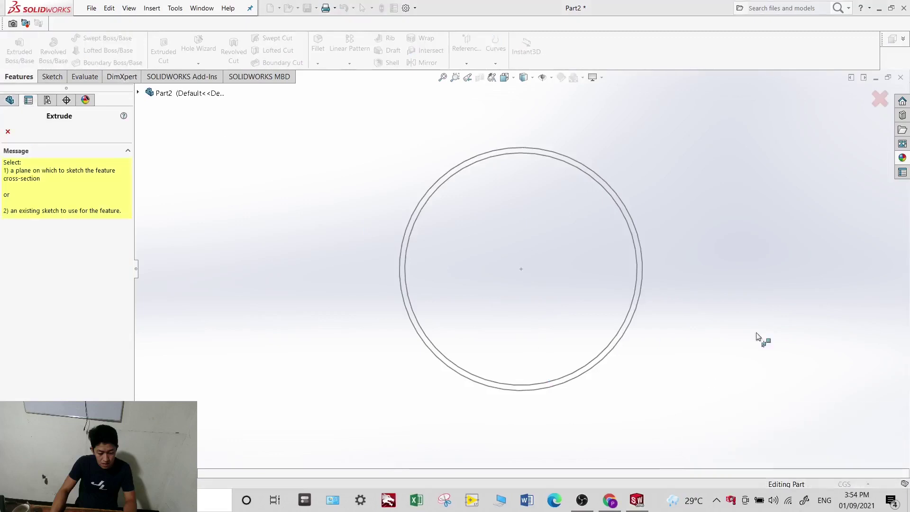
{"action": "left_click", "coordinate": [619, 204]}
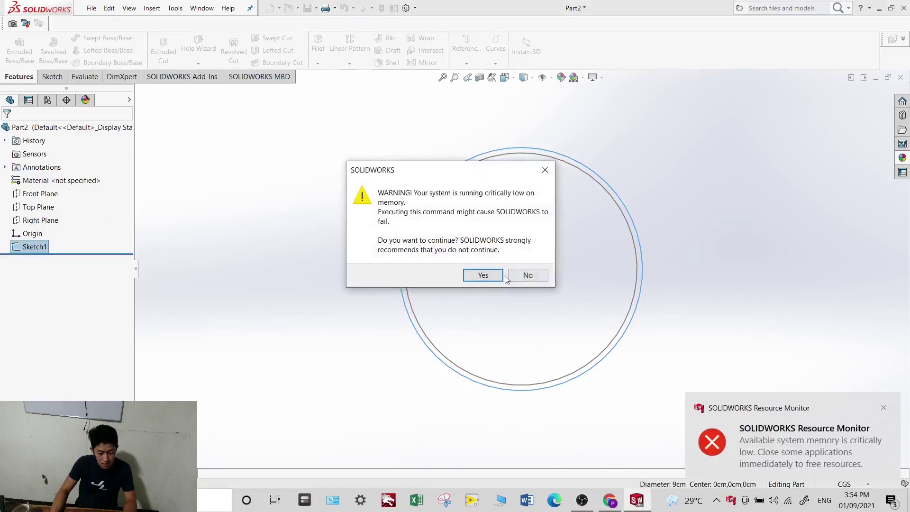
{"action": "left_click", "coordinate": [491, 276]}
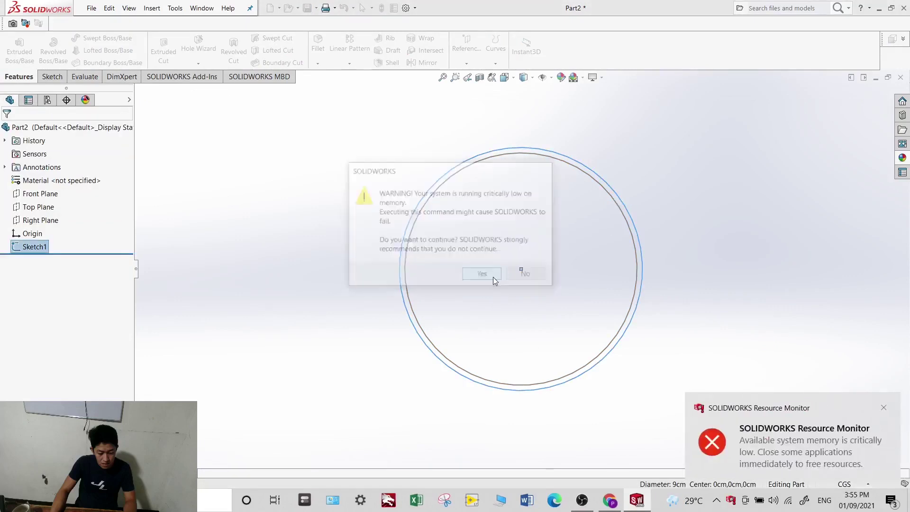
{"action": "left_click", "coordinate": [612, 500]}
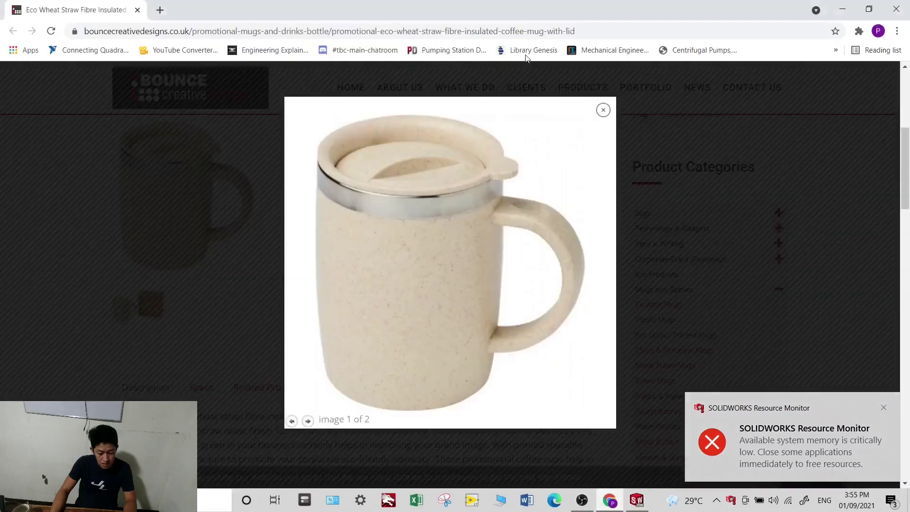
{"action": "left_click", "coordinate": [896, 9]}
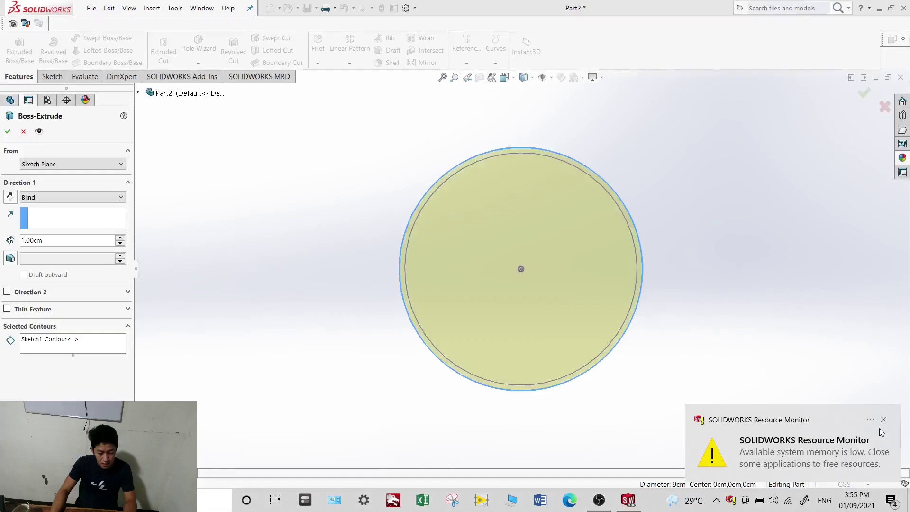
{"action": "left_click", "coordinate": [883, 419]}
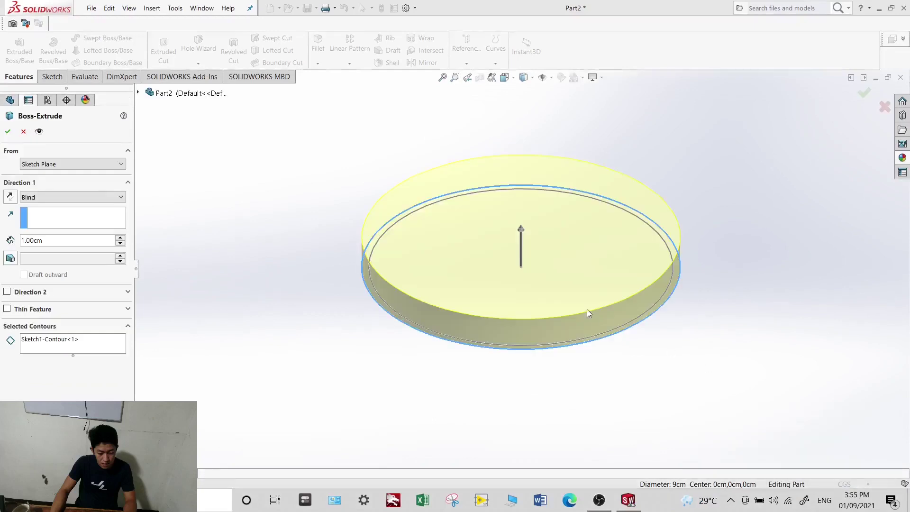
Step: Clear the selected contour, set depth to 0.8 cm, and accept Boss-Extrude1
{"action": "left_click", "coordinate": [69, 340]}
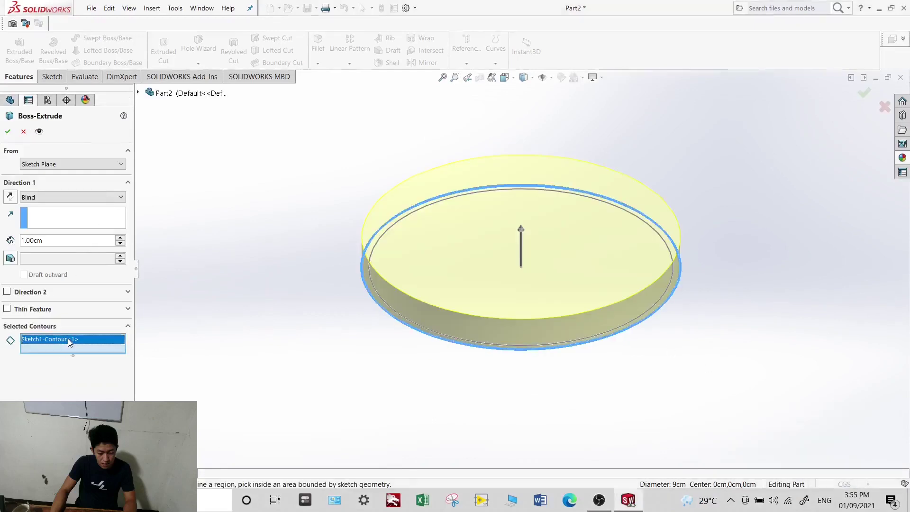
{"action": "right_click", "coordinate": [75, 341]}
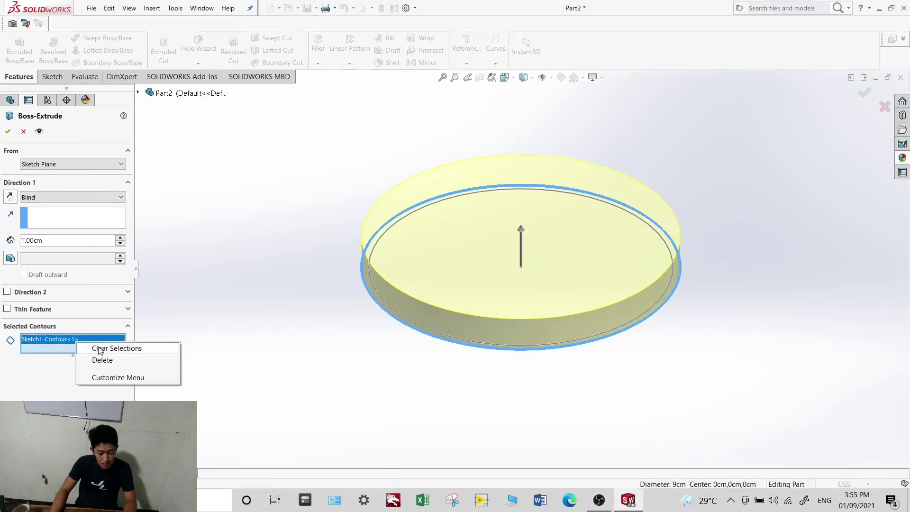
{"action": "left_click", "coordinate": [101, 350]}
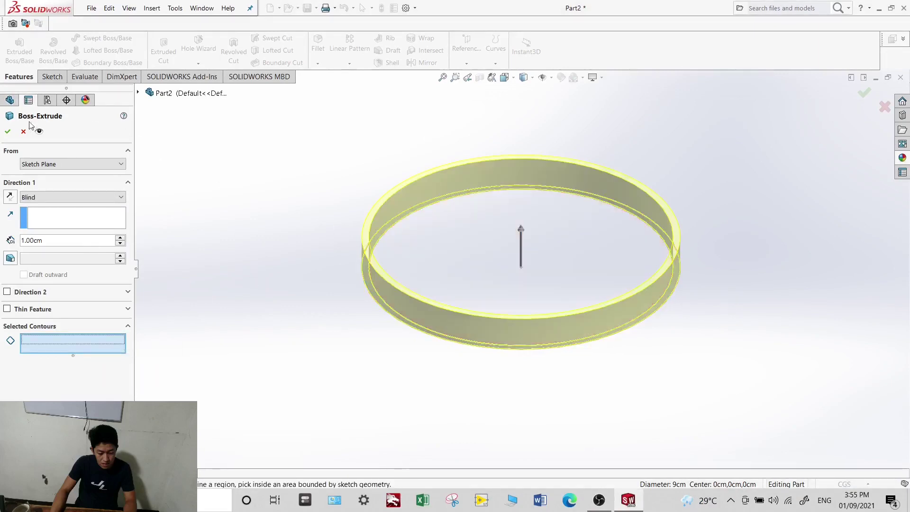
{"action": "left_click_drag", "start_coordinate": [47, 241], "coordinate": [1, 241]}
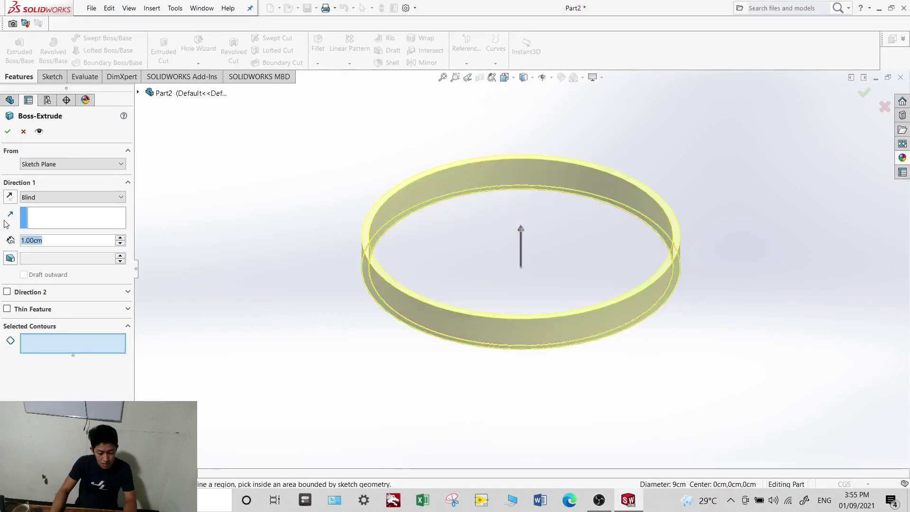
{"action": "type", "text": "0.8"}
{"action": "key", "text": "Return"}
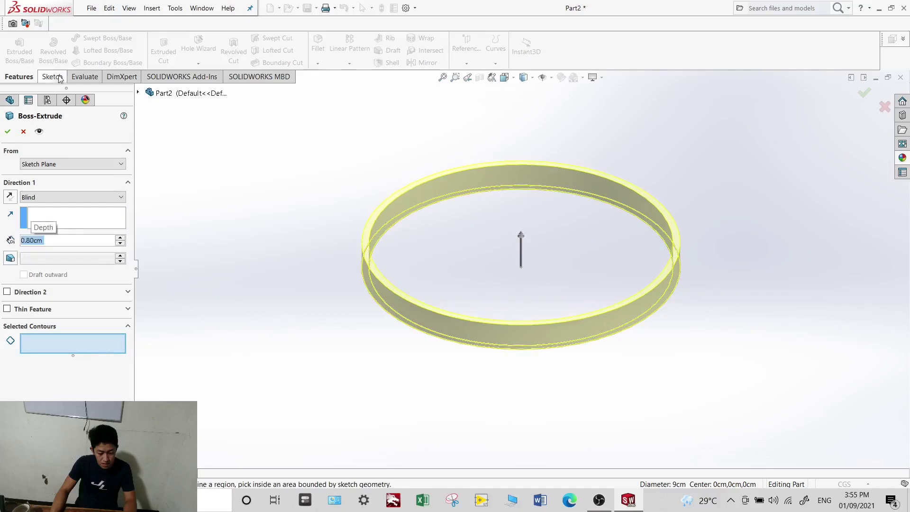
{"action": "left_click", "coordinate": [8, 133]}
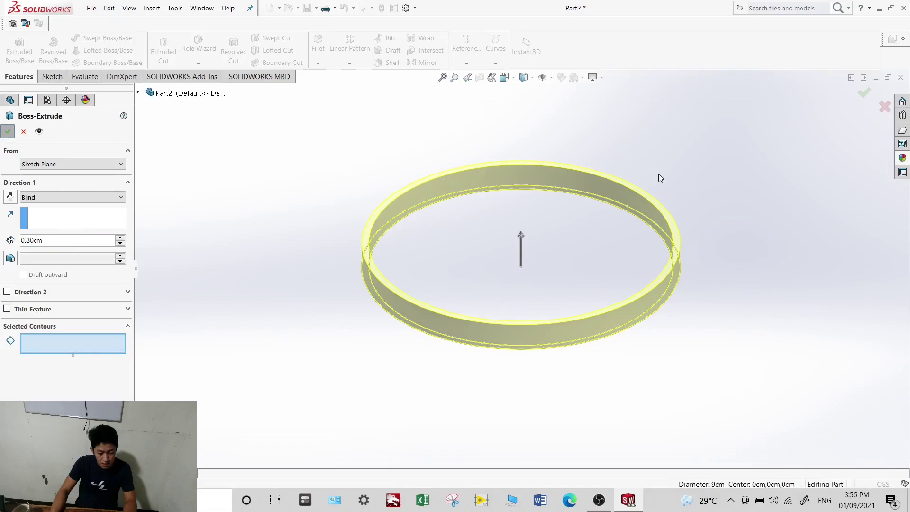
{"action": "left_click", "coordinate": [783, 185]}
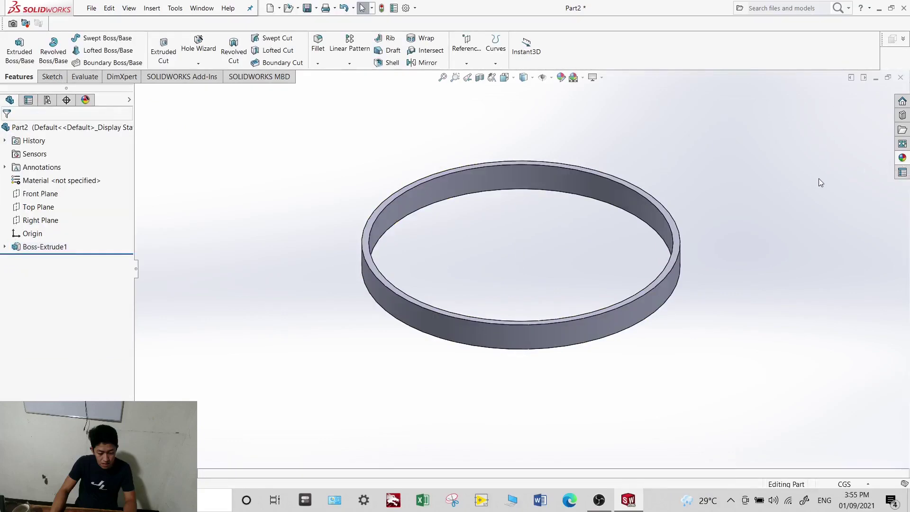
Step: Save the ring part as metal.SLDPRT
{"action": "key", "text": "ctrl+s"}
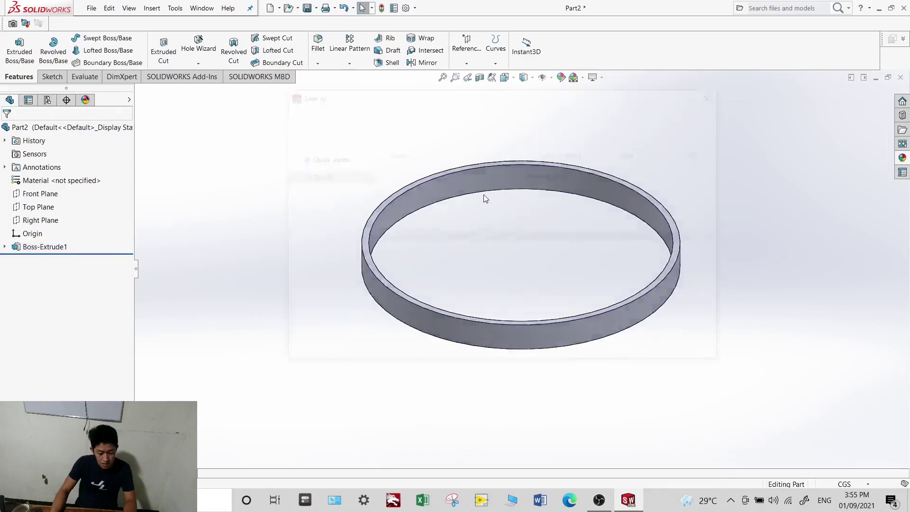
{"action": "left_click", "coordinate": [375, 254]}
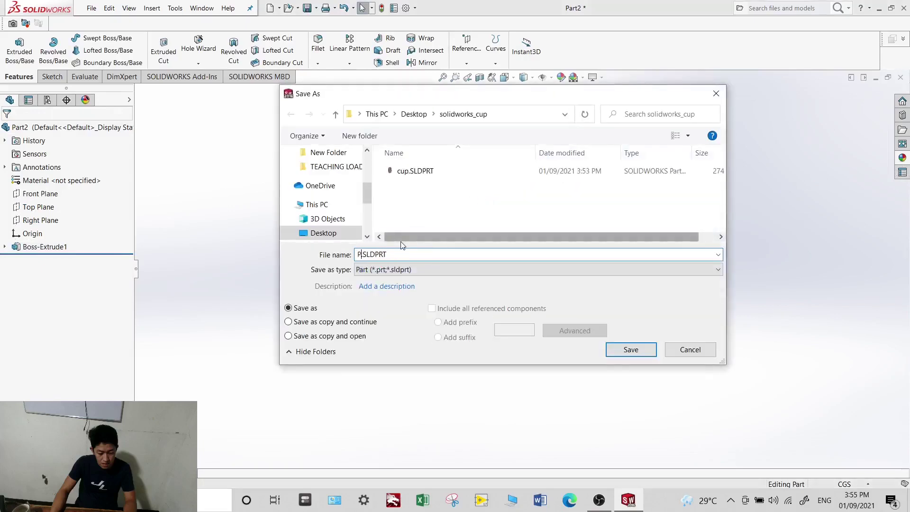
{"action": "type", "text": "sh."}
{"action": "key", "text": "Return"}
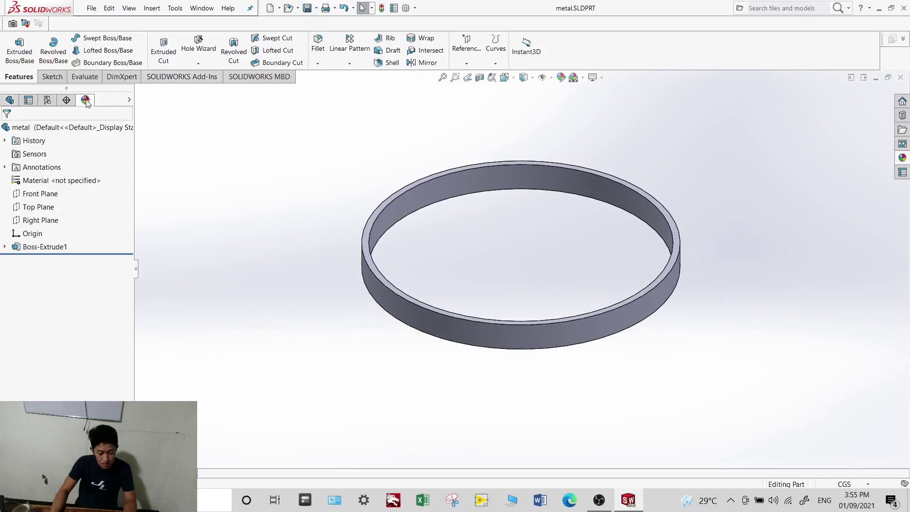
Step: Select Boss-Extrude1 and open its appearance editor on the Metal category
{"action": "left_click", "coordinate": [10, 99]}
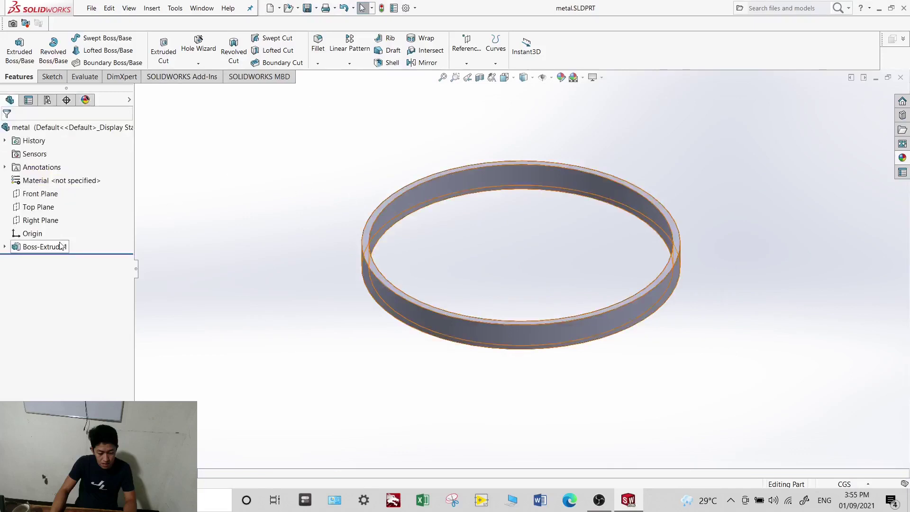
{"action": "left_click", "coordinate": [61, 246]}
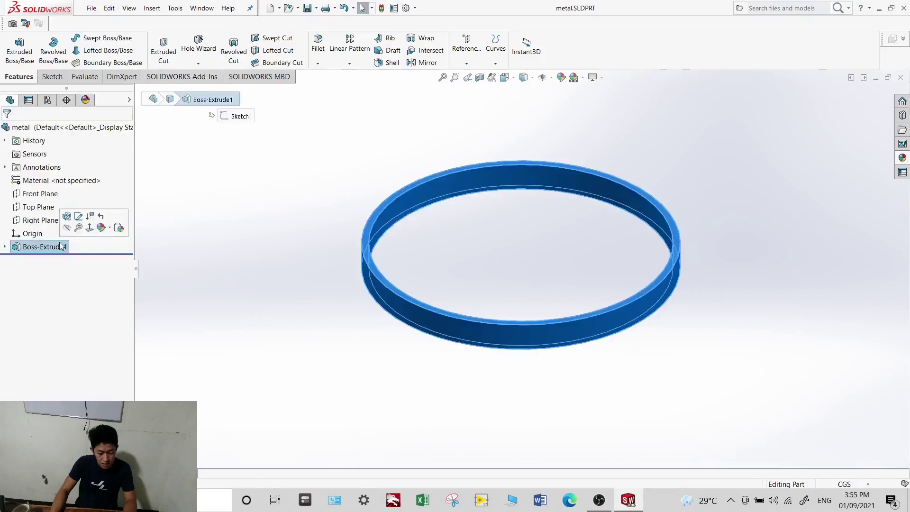
{"action": "left_click", "coordinate": [104, 229]}
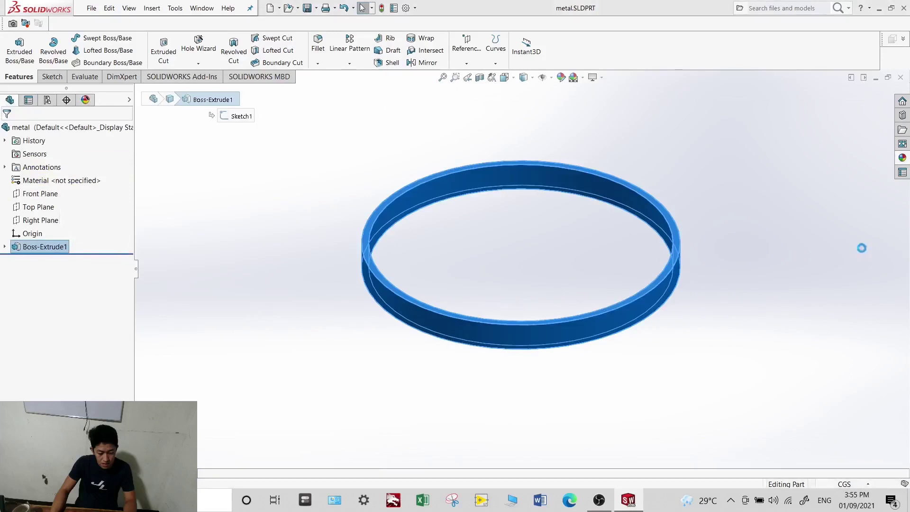
{"action": "left_click", "coordinate": [837, 316]}
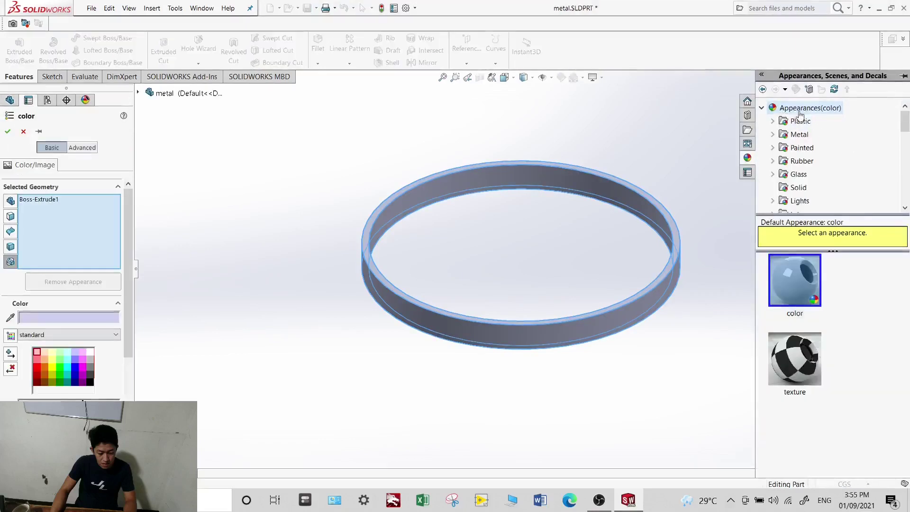
{"action": "left_click", "coordinate": [799, 136]}
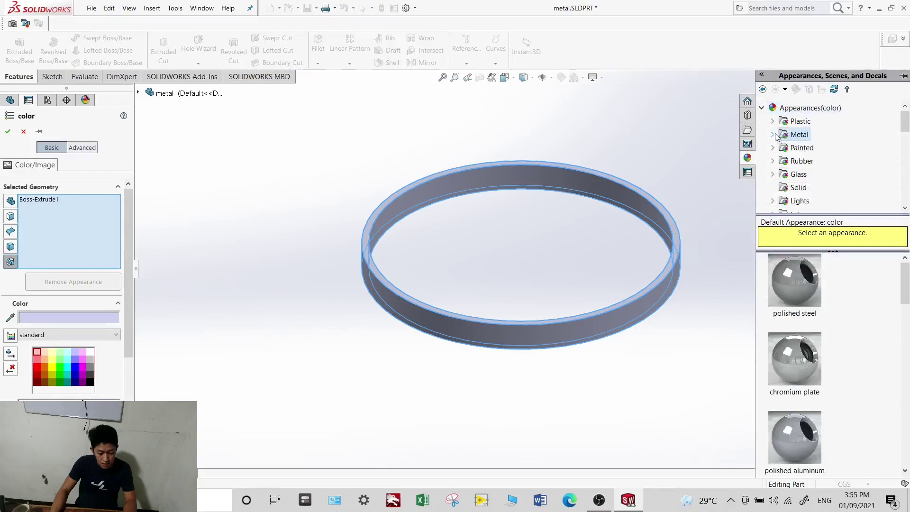
{"action": "mouse_move", "coordinate": [794, 280]}
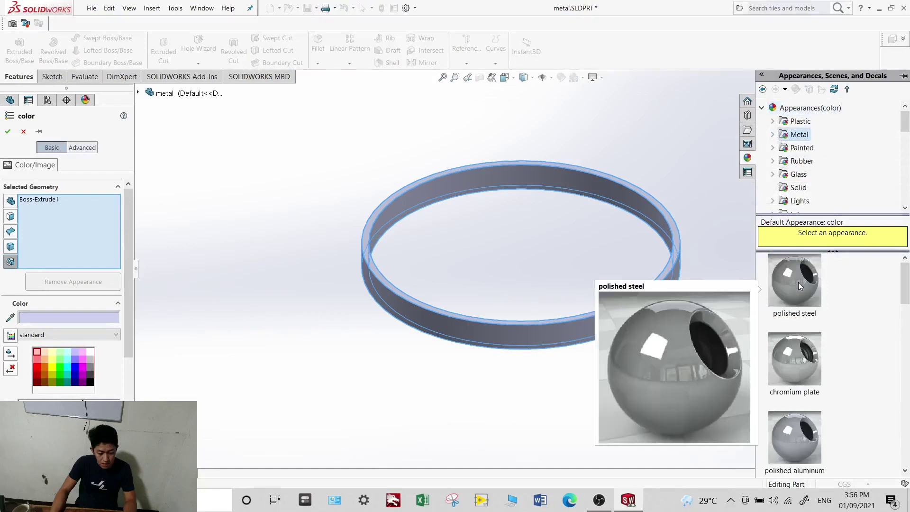
Step: Apply the polished platinum metal appearance to the ring
{"action": "scroll", "coordinate": [797, 282], "scroll_direction": "down", "scroll_amount": 3}
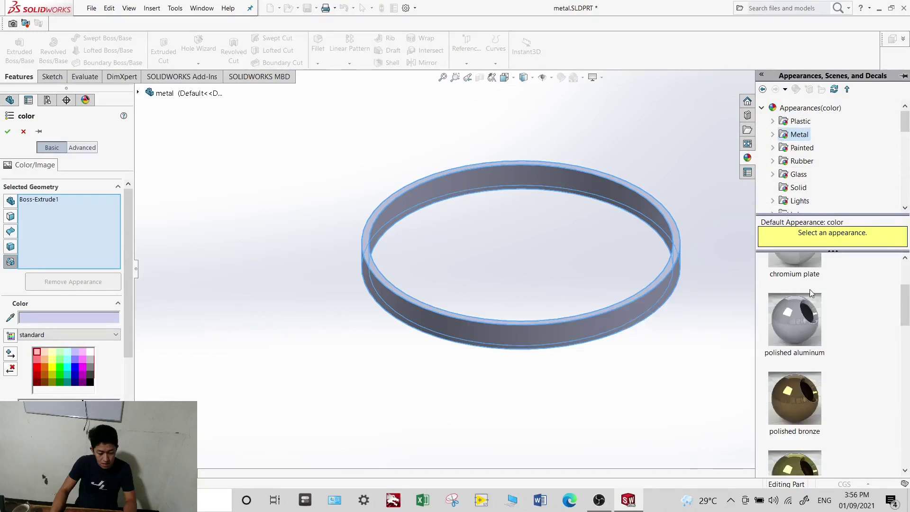
{"action": "scroll", "coordinate": [809, 289], "scroll_direction": "up", "scroll_amount": 2}
{"action": "scroll", "coordinate": [803, 297], "scroll_direction": "down", "scroll_amount": 8}
{"action": "scroll", "coordinate": [803, 296], "scroll_direction": "down", "scroll_amount": 5}
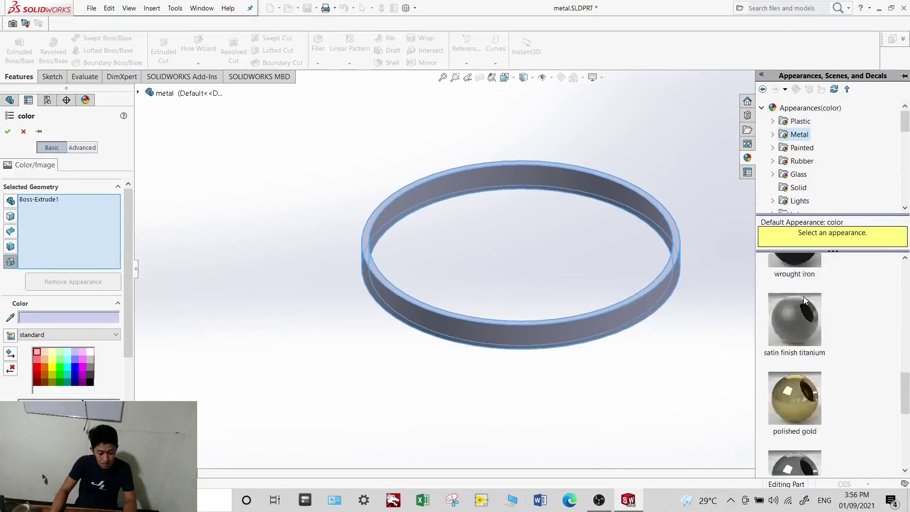
{"action": "scroll", "coordinate": [804, 303], "scroll_direction": "down", "scroll_amount": 4}
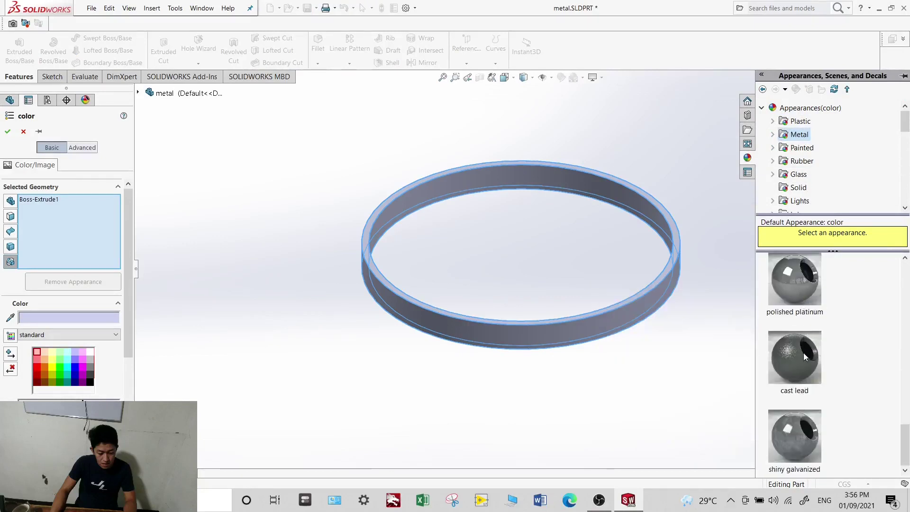
{"action": "left_click", "coordinate": [774, 135]}
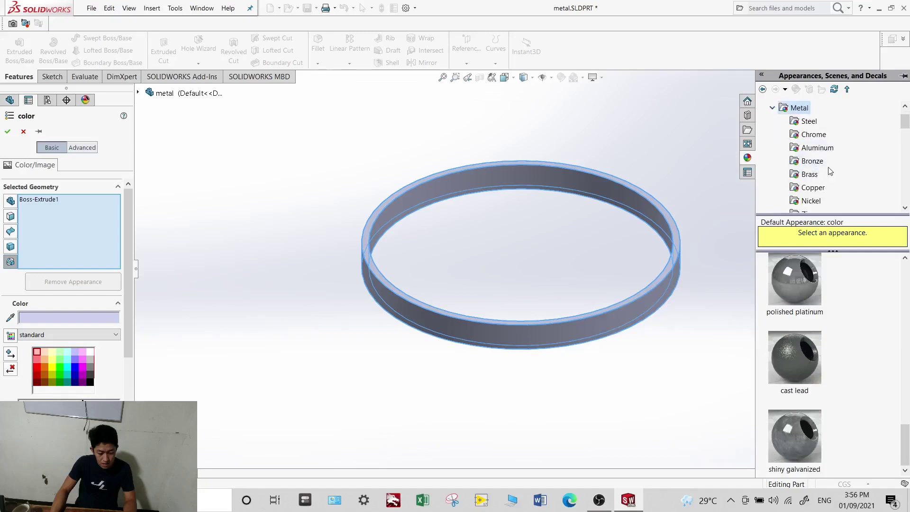
{"action": "scroll", "coordinate": [829, 171], "scroll_direction": "down", "scroll_amount": 2}
{"action": "scroll", "coordinate": [835, 180], "scroll_direction": "down", "scroll_amount": 1}
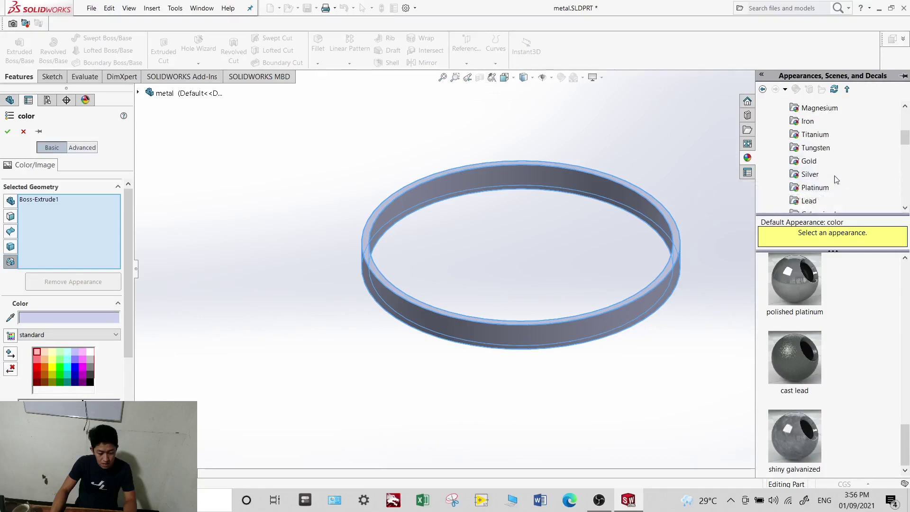
{"action": "scroll", "coordinate": [835, 180], "scroll_direction": "down", "scroll_amount": 1}
{"action": "scroll", "coordinate": [832, 165], "scroll_direction": "up", "scroll_amount": 2}
{"action": "scroll", "coordinate": [830, 164], "scroll_direction": "up", "scroll_amount": 2}
{"action": "scroll", "coordinate": [828, 164], "scroll_direction": "up", "scroll_amount": 1}
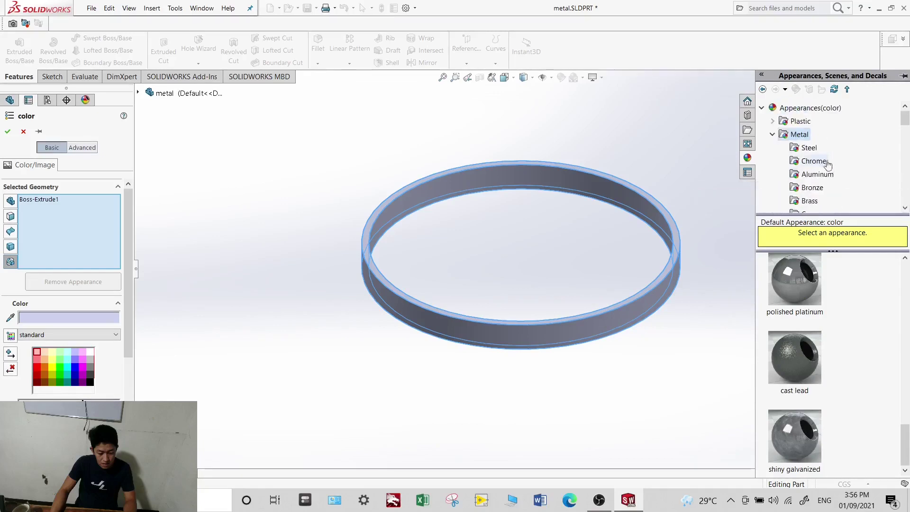
{"action": "left_click", "coordinate": [796, 285]}
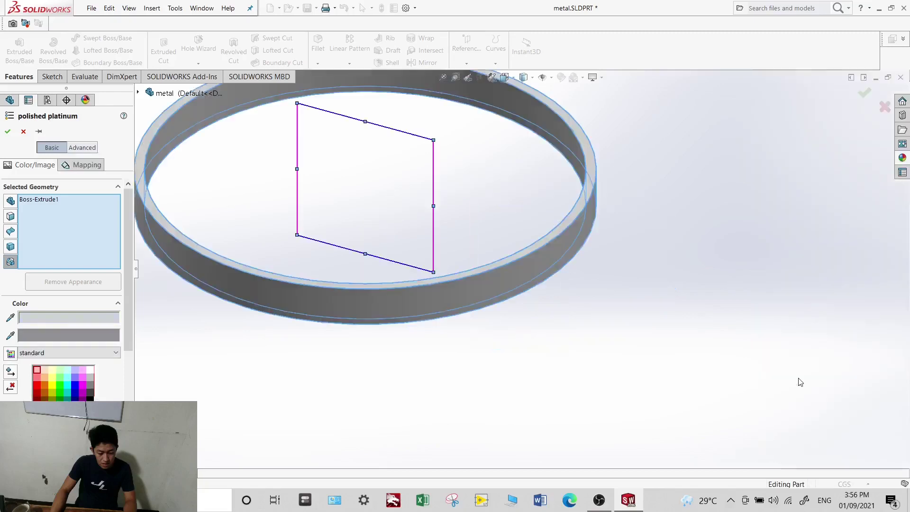
{"action": "left_click", "coordinate": [7, 132]}
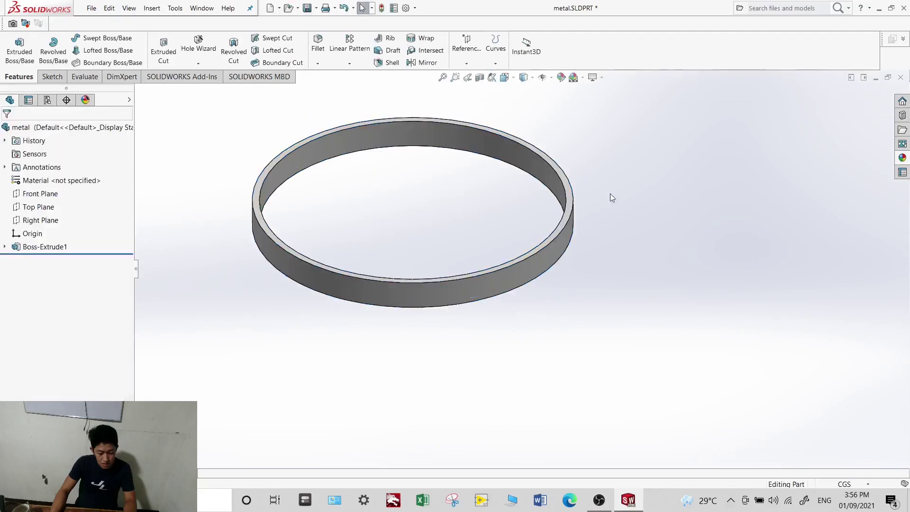
Step: Save and close metal.SLDPRT
{"action": "middle_click_drag", "start_coordinate": [614, 264], "coordinate": [592, 236]}
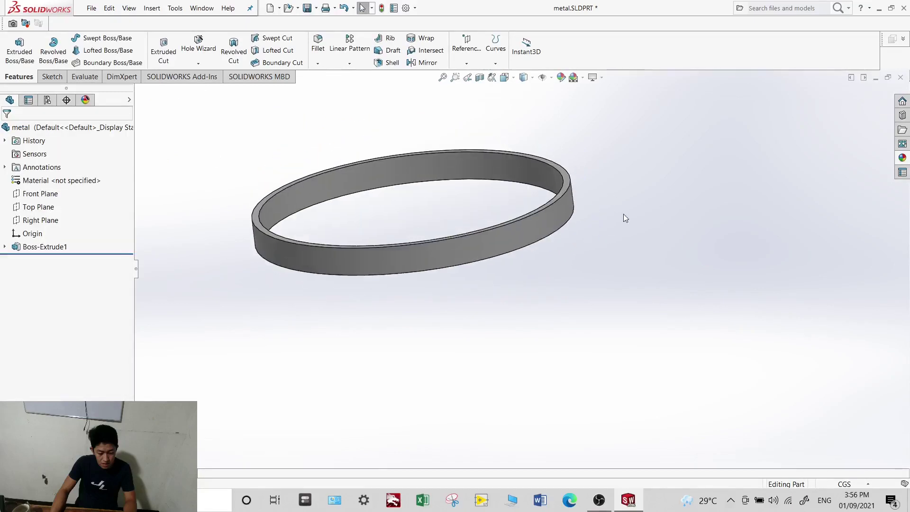
{"action": "key", "text": "ctrl+s"}
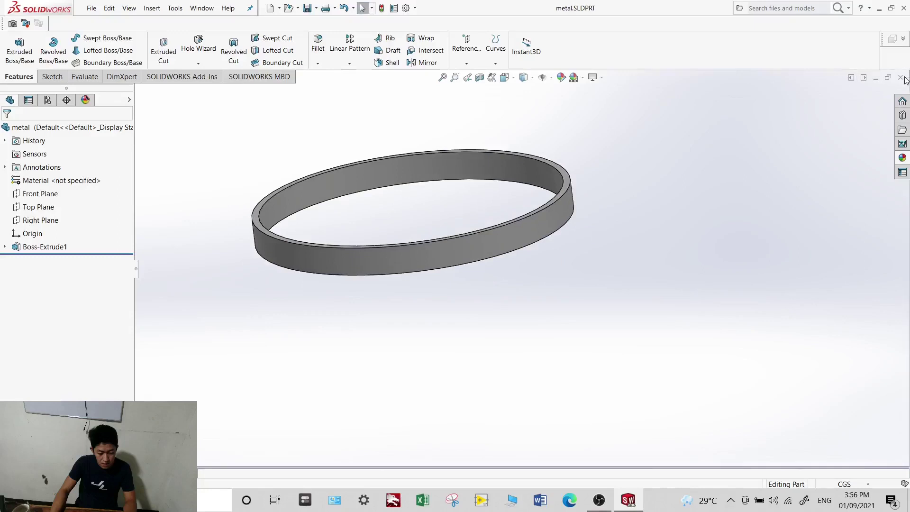
{"action": "left_click", "coordinate": [903, 78]}
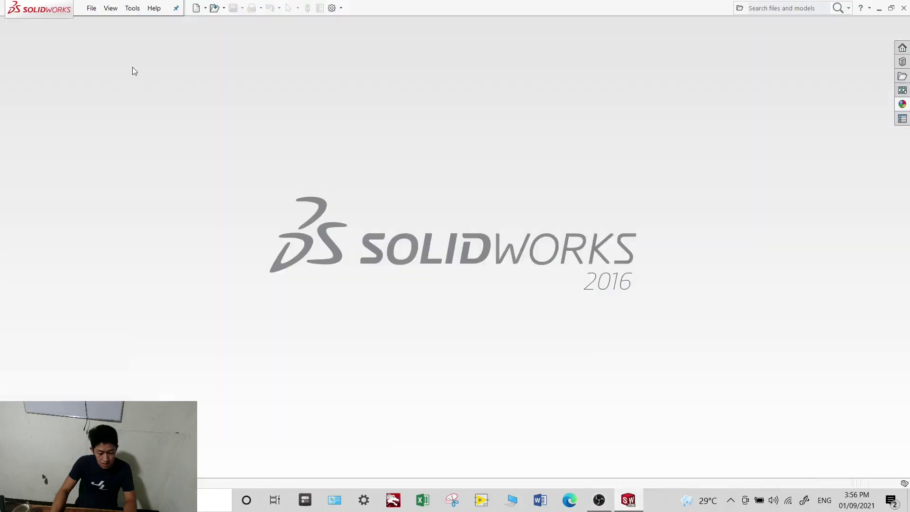
Step: Start a new SOLIDWORKS document from the Part template
{"action": "left_click", "coordinate": [92, 9]}
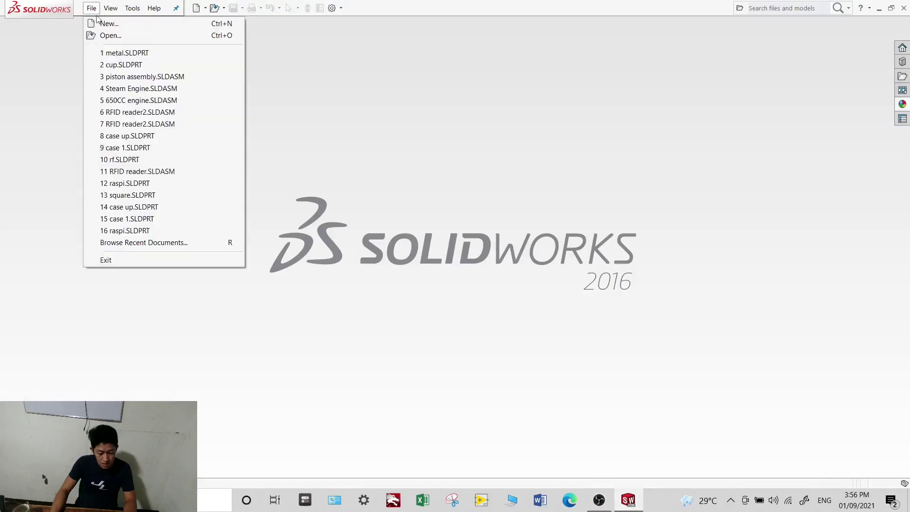
{"action": "left_click", "coordinate": [107, 24]}
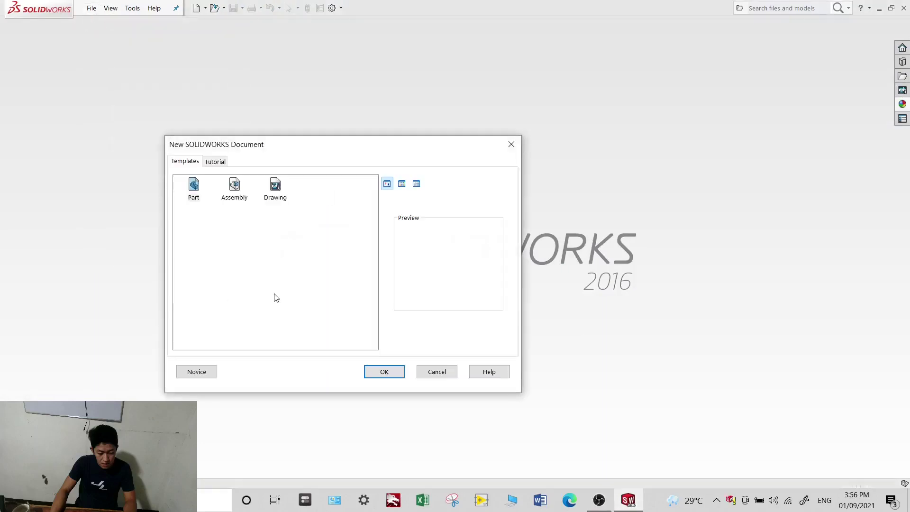
{"action": "left_click", "coordinate": [385, 372]}
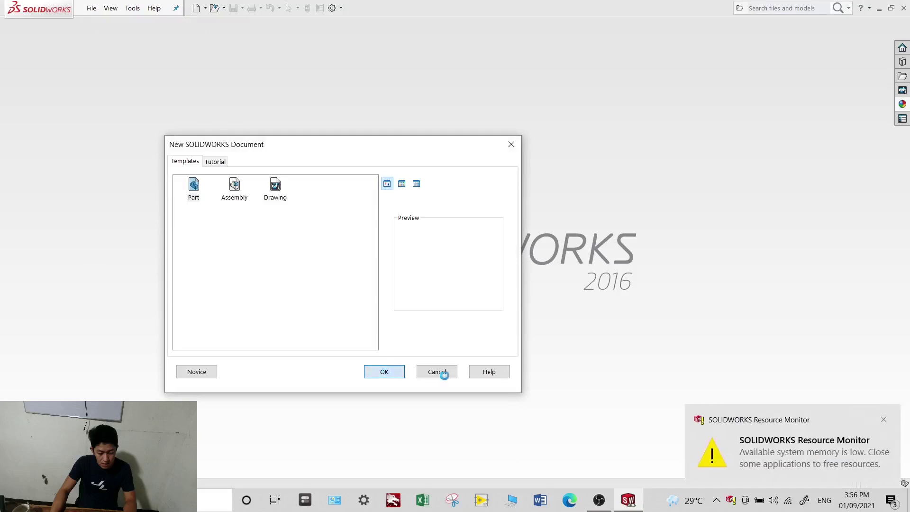
{"action": "left_click", "coordinate": [883, 421]}
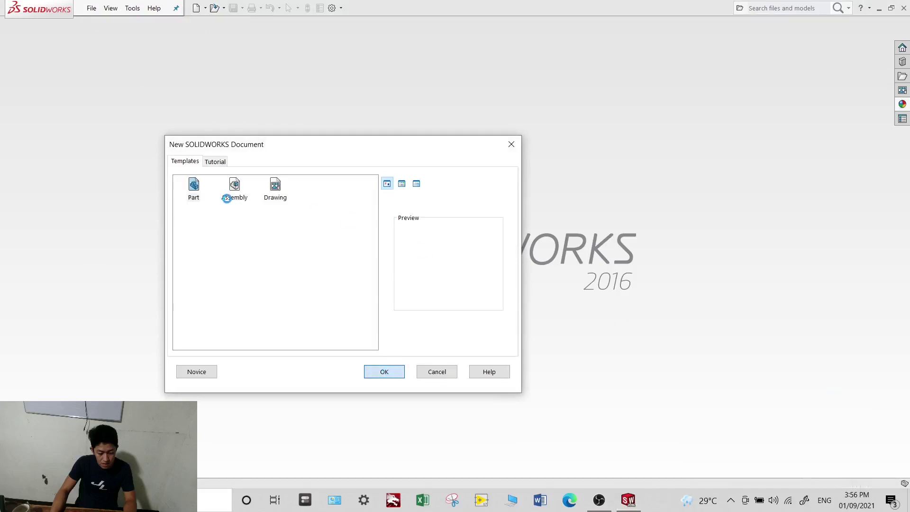
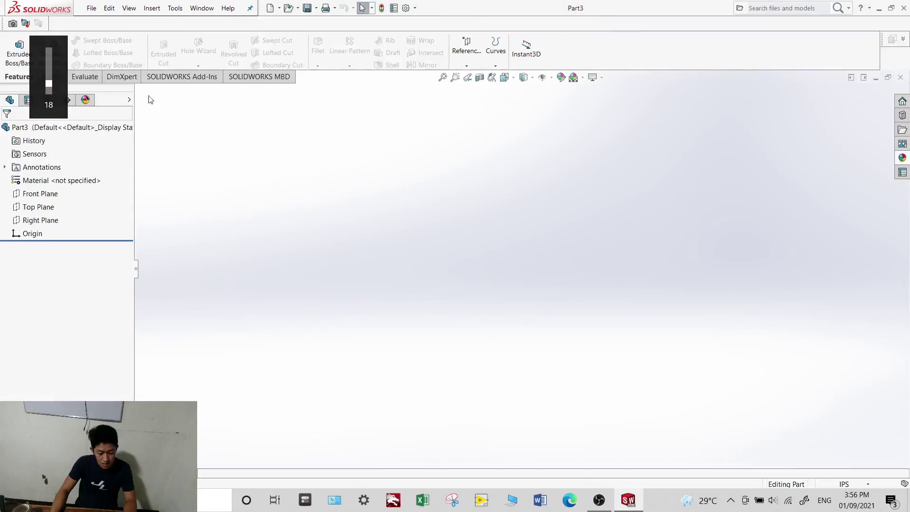
Step: On the Top Plane, sketch a roughly 5.71 in circle centred on the origin, leaving it undimensioned
{"action": "left_click", "coordinate": [43, 207]}
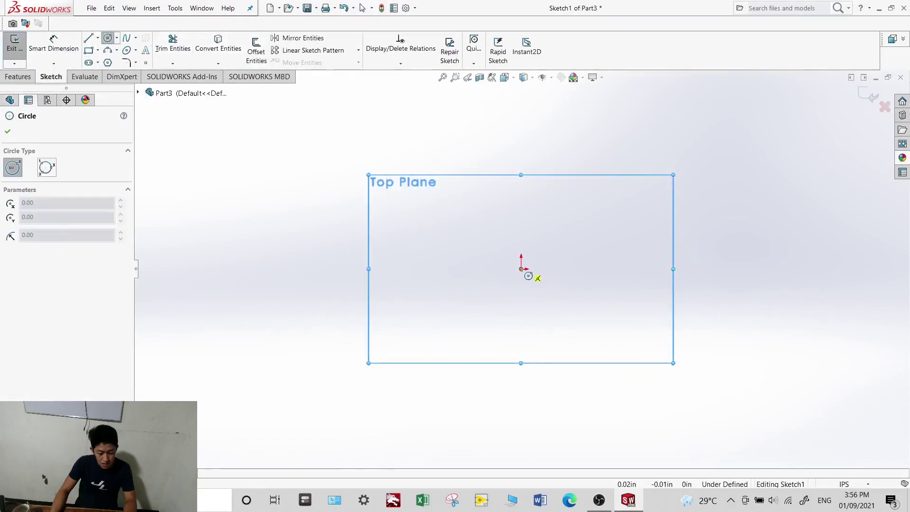
{"action": "left_click_drag", "start_coordinate": [522, 269], "coordinate": [496, 201]}
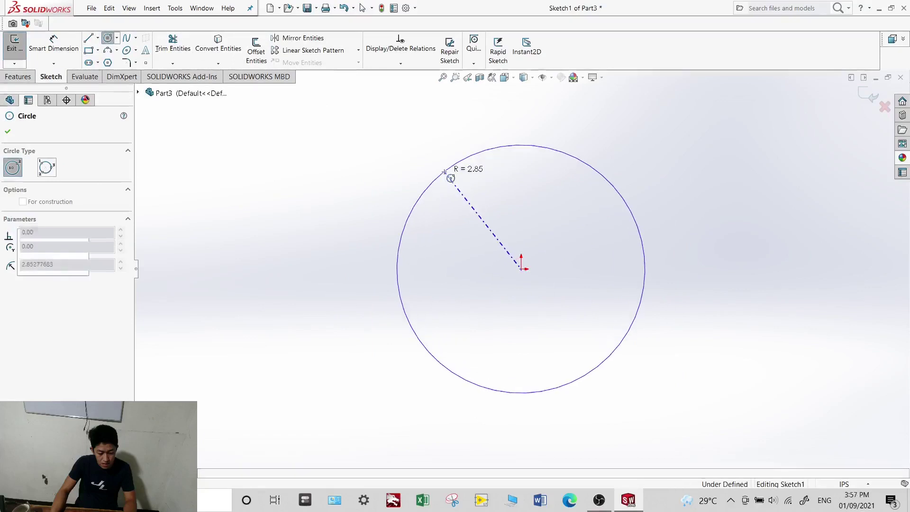
{"action": "left_click", "coordinate": [450, 178]}
{"action": "left_click", "coordinate": [52, 50]}
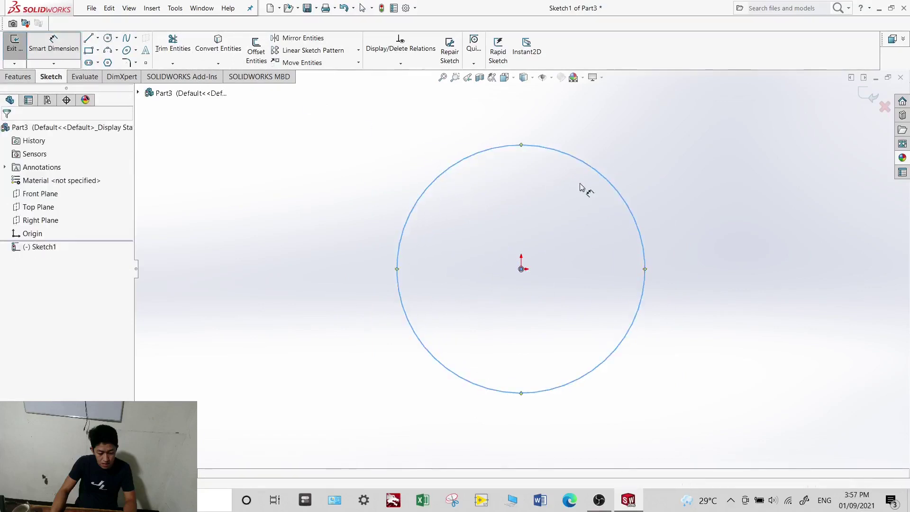
{"action": "left_click", "coordinate": [546, 194]}
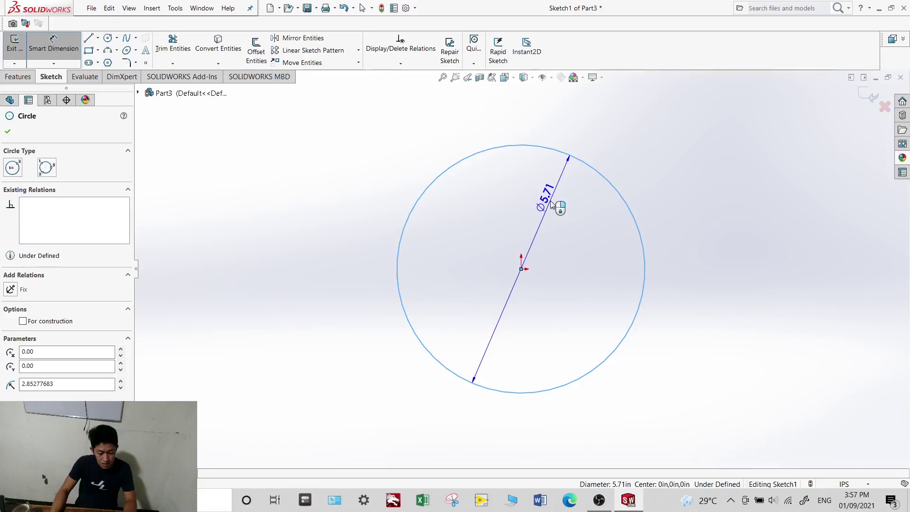
{"action": "key", "text": "Escape"}
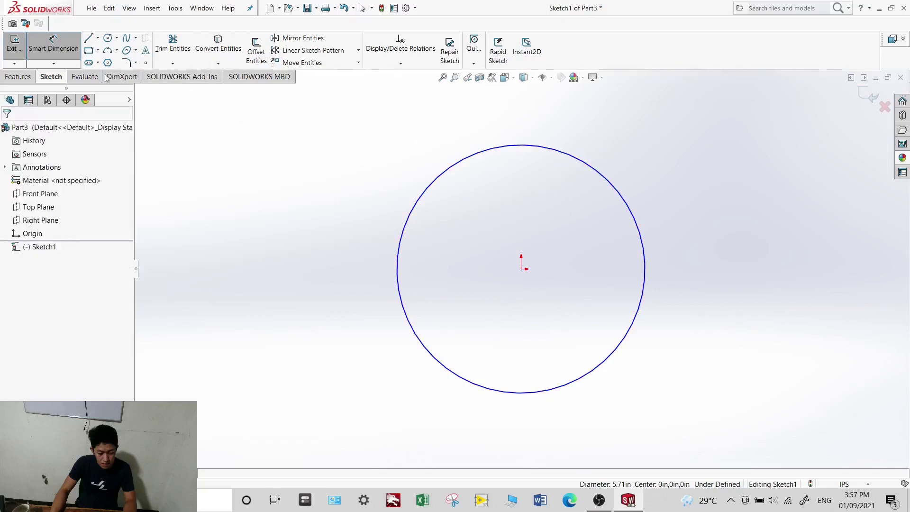
{"action": "left_click", "coordinate": [87, 8]}
{"action": "mouse_move", "coordinate": [120, 47]}
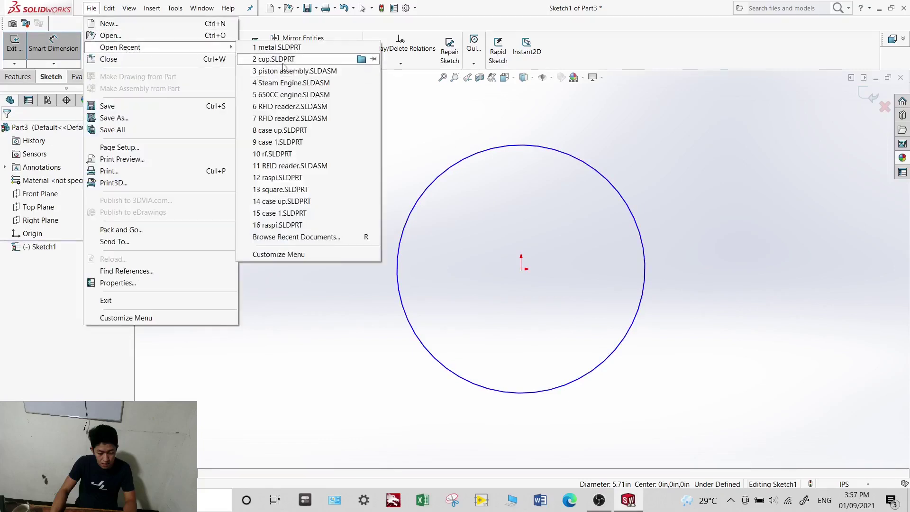
Step: Open cup.SLDPRT, measure its rim edge at 7.80 cm diameter, and return to Part3
{"action": "left_click", "coordinate": [284, 59]}
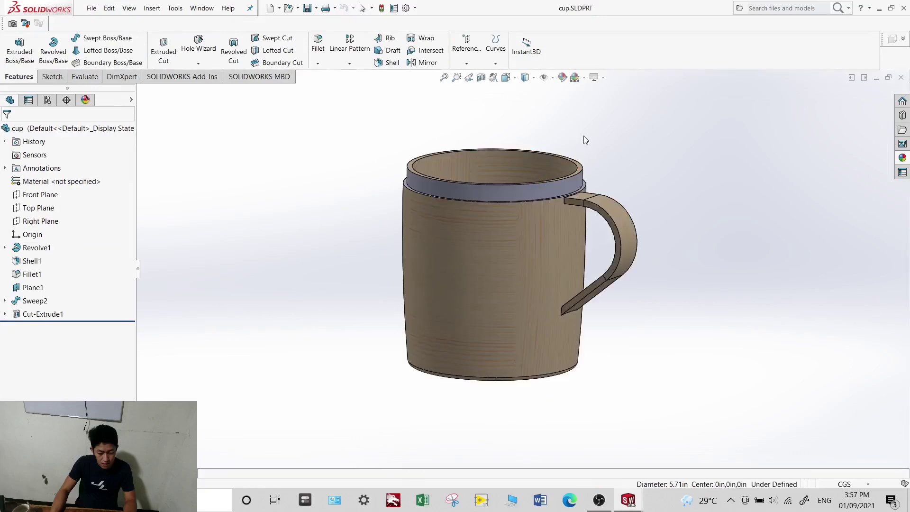
{"action": "middle_click_drag", "start_coordinate": [585, 140], "coordinate": [555, 169]}
{"action": "scroll", "coordinate": [555, 169], "scroll_direction": "down", "scroll_amount": 3}
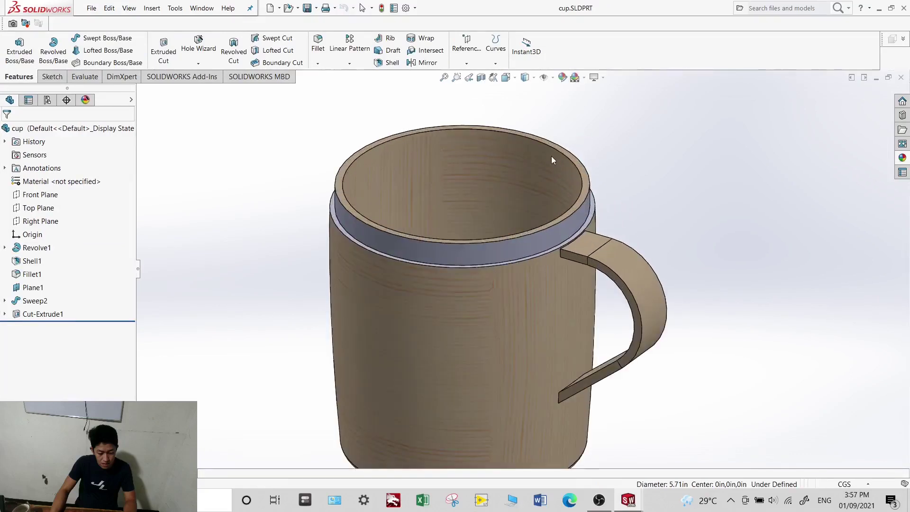
{"action": "left_click", "coordinate": [552, 158]}
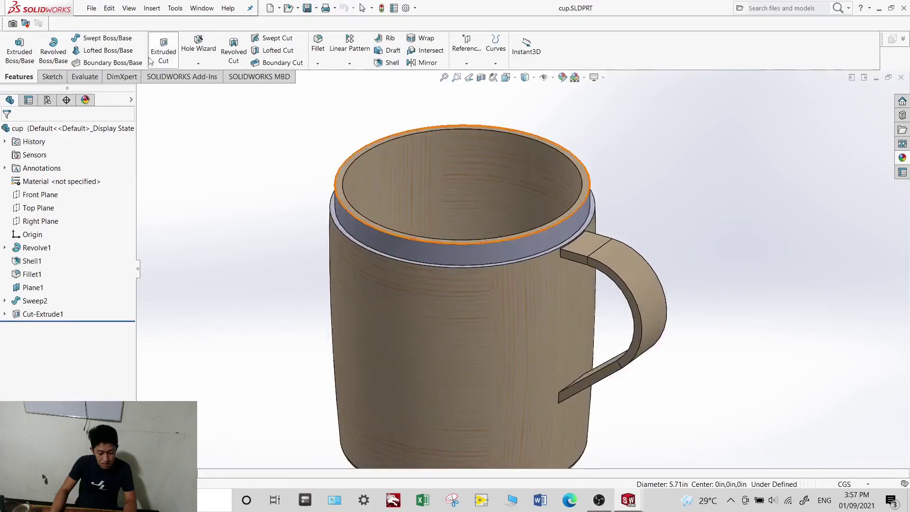
{"action": "left_click", "coordinate": [85, 76]}
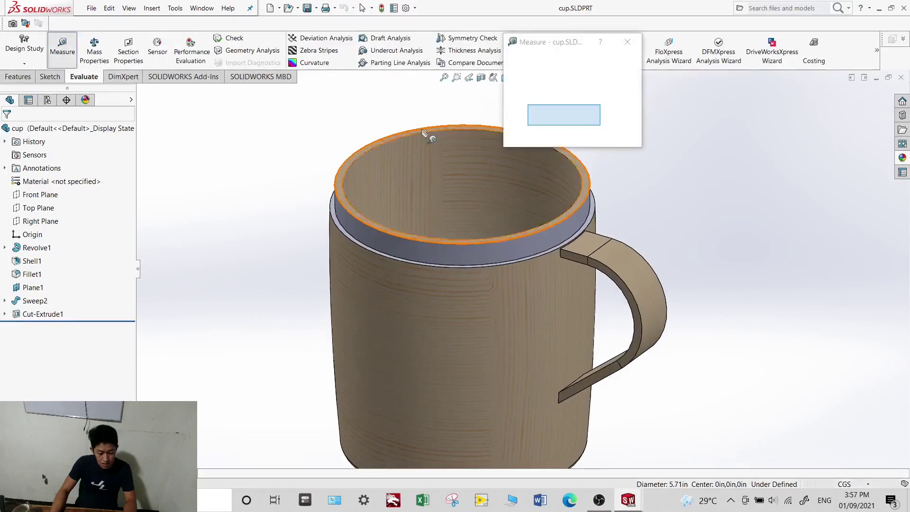
{"action": "left_click", "coordinate": [430, 134]}
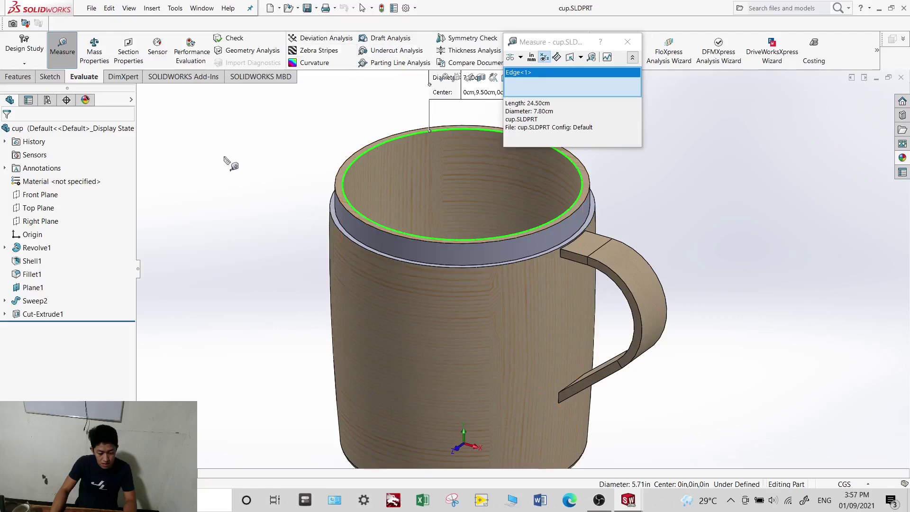
{"action": "left_click", "coordinate": [60, 53]}
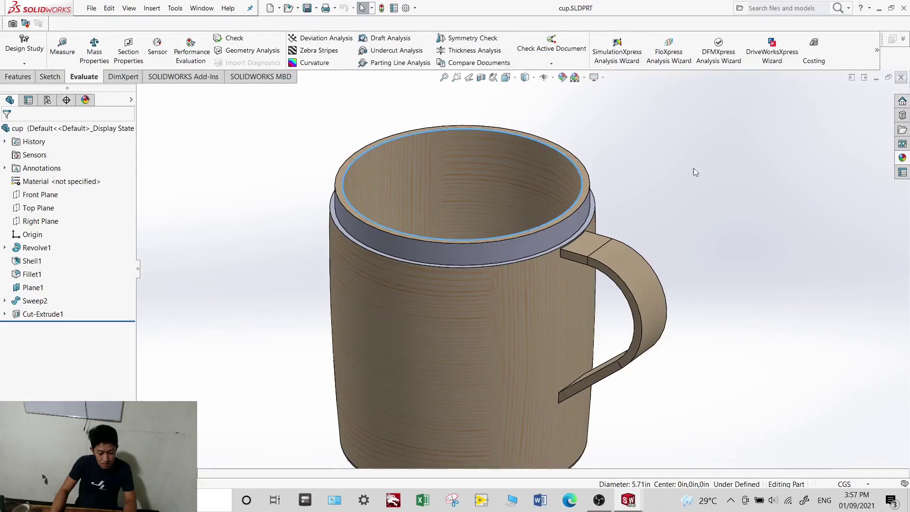
{"action": "key", "text": "ctrl+Tab"}
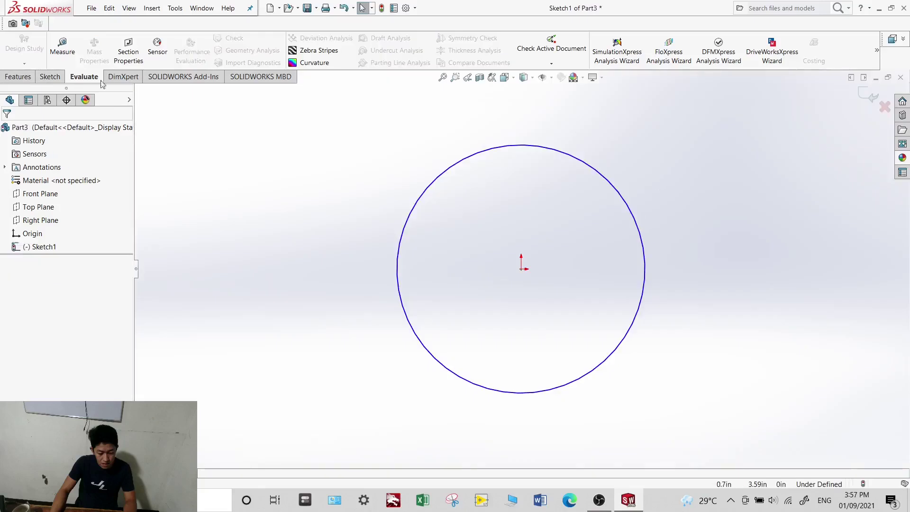
Step: Dimension the Part3 circle to a 7.8 cm diameter
{"action": "left_click", "coordinate": [48, 78]}
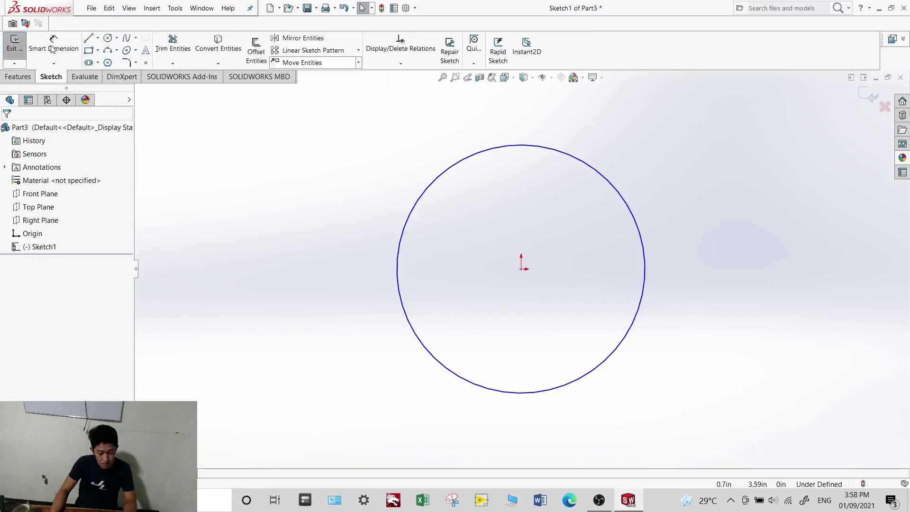
{"action": "left_click", "coordinate": [52, 49]}
{"action": "left_click", "coordinate": [593, 183]}
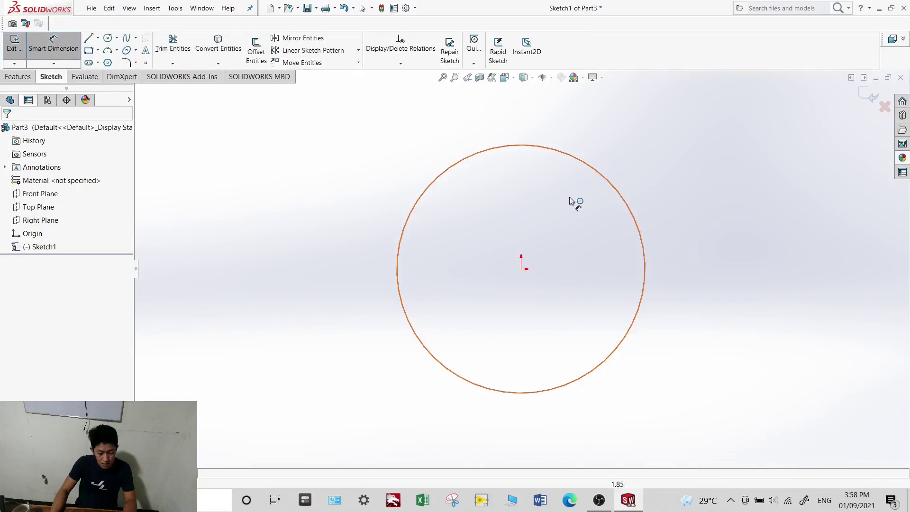
{"action": "left_click", "coordinate": [573, 199]}
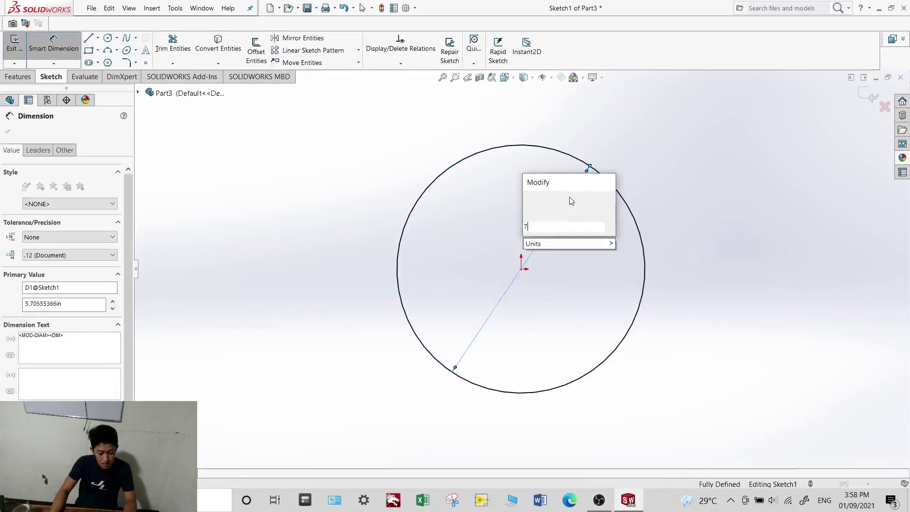
{"action": "type", "text": "7.8cmm"}
{"action": "key", "text": "Return"}
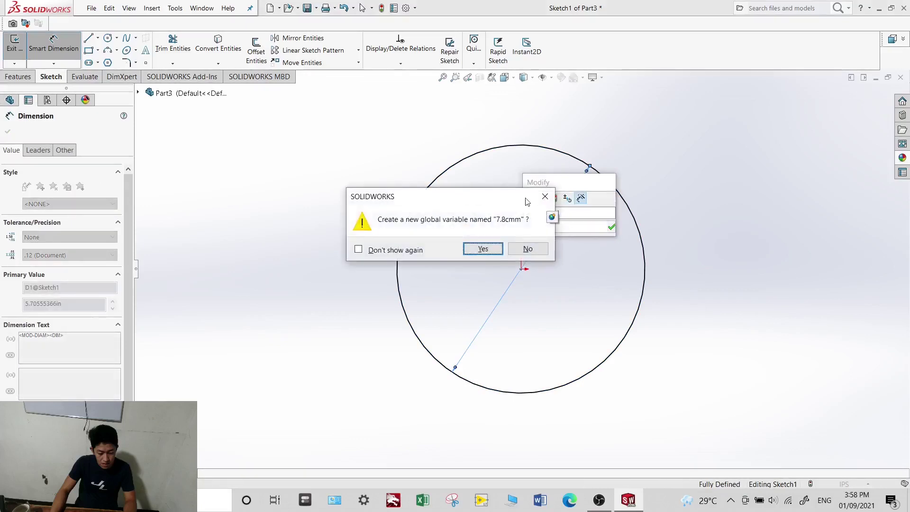
{"action": "left_click", "coordinate": [544, 196]}
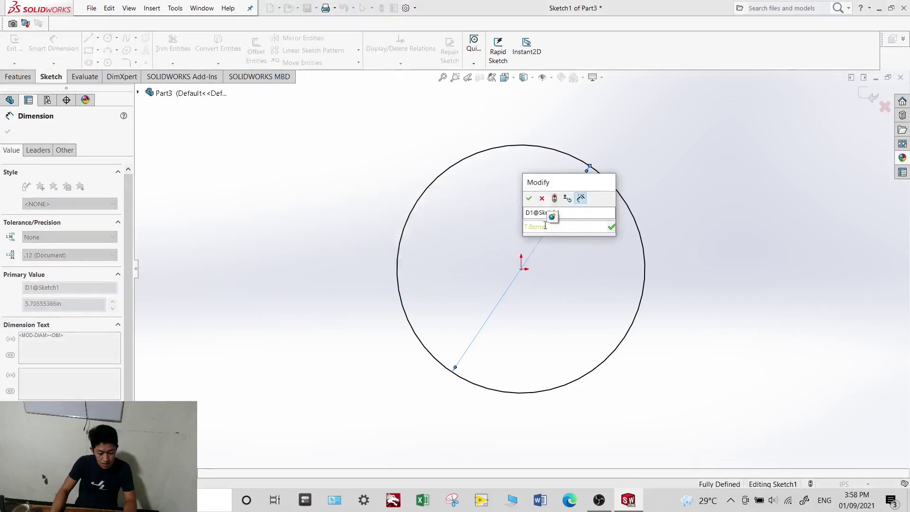
{"action": "key", "text": "BackSpace"}
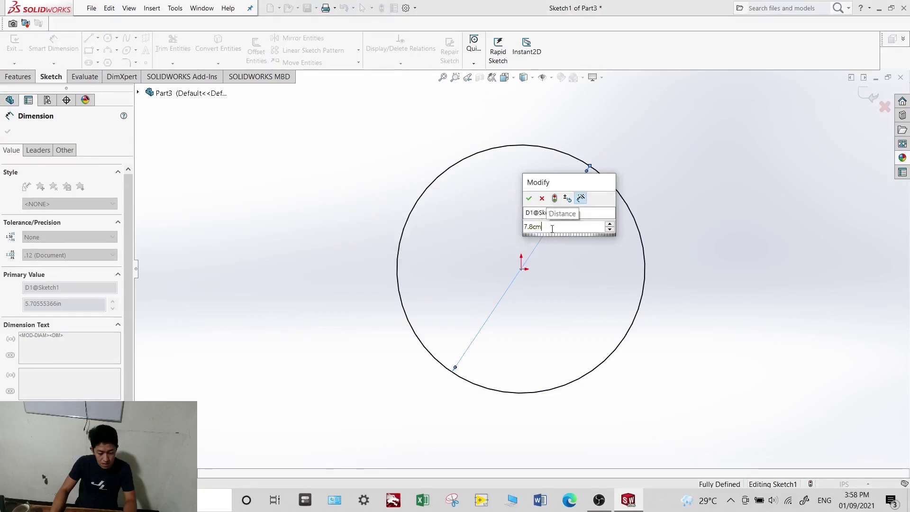
{"action": "left_click", "coordinate": [529, 199]}
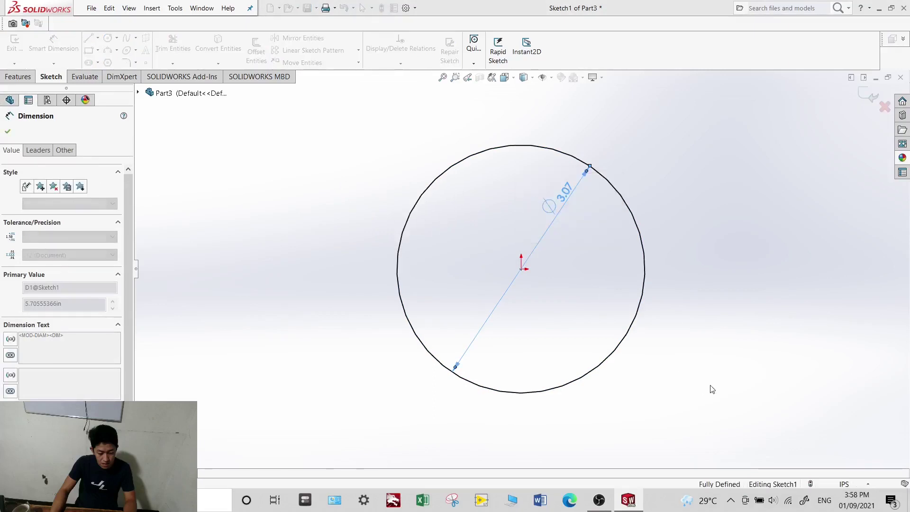
Step: Switch document units to CGS, then exit Sketch1 and re-check it
{"action": "left_click", "coordinate": [844, 484]}
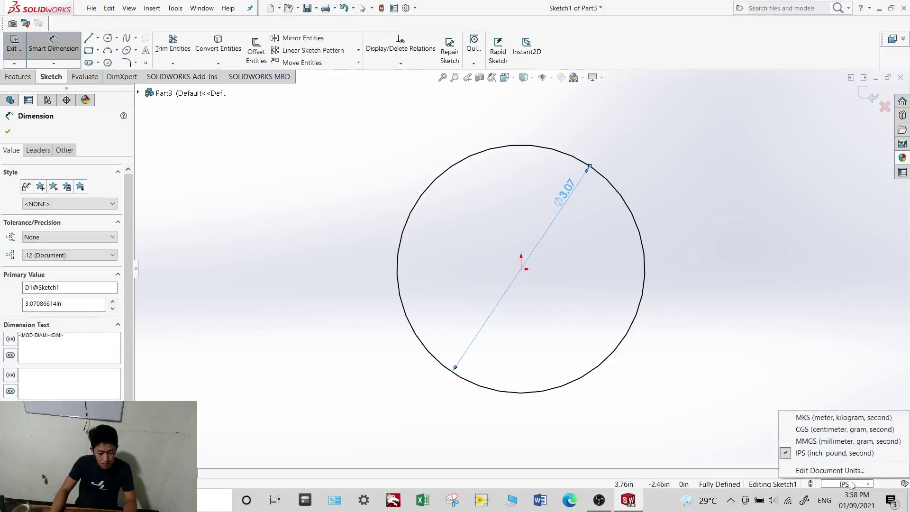
{"action": "left_click", "coordinate": [824, 428]}
{"action": "key", "text": "Escape"}
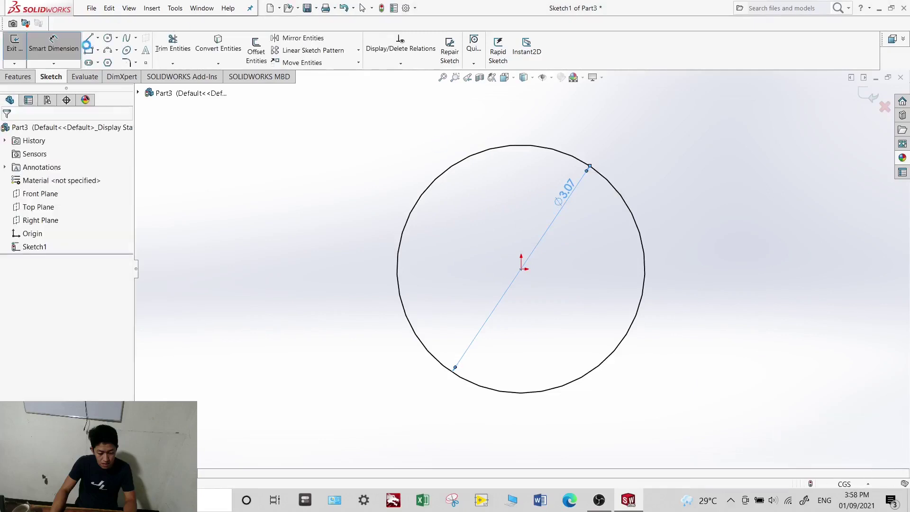
{"action": "key", "text": "ctrl+b"}
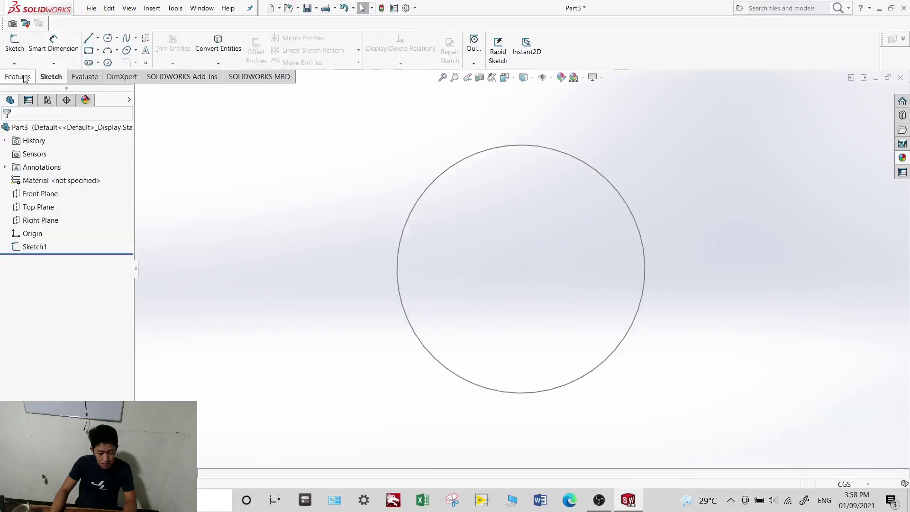
{"action": "left_click", "coordinate": [33, 246]}
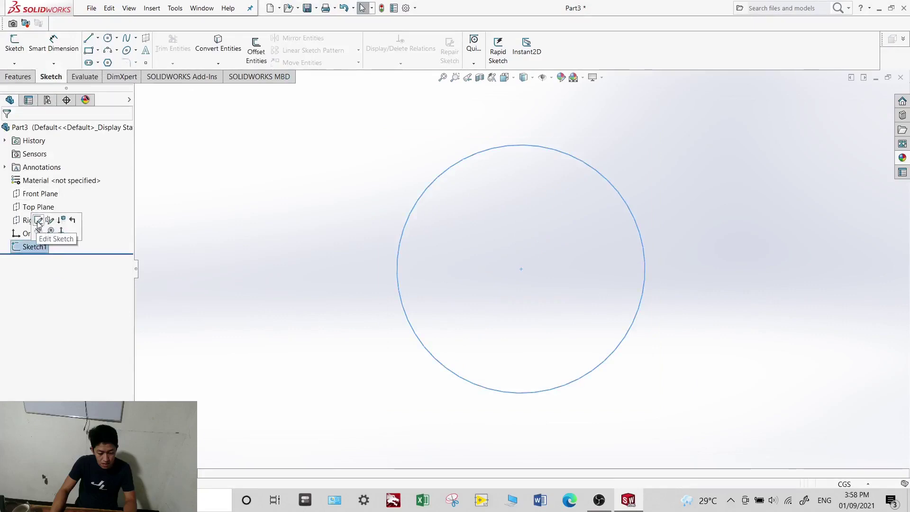
{"action": "left_click", "coordinate": [37, 221]}
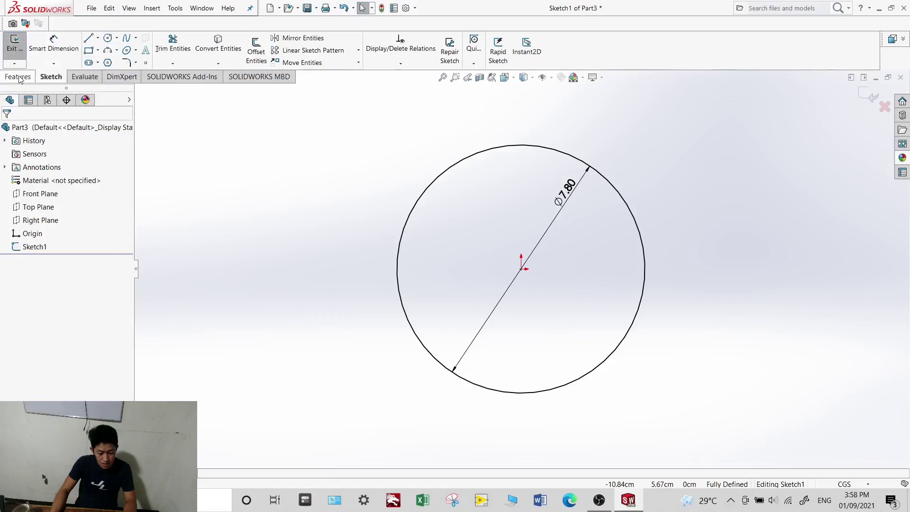
{"action": "left_click", "coordinate": [20, 57]}
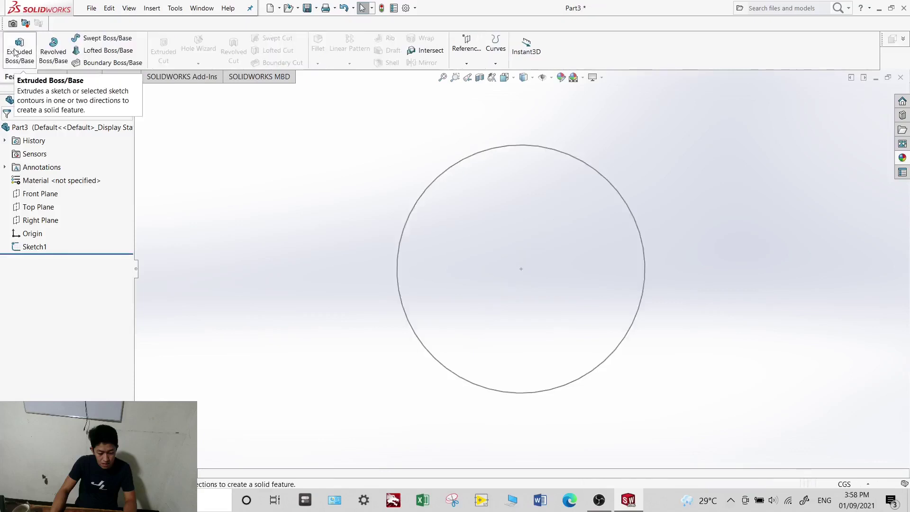
Step: Extrude the circle sketch into a 0.50 cm thick solid disc
{"action": "left_click", "coordinate": [20, 56]}
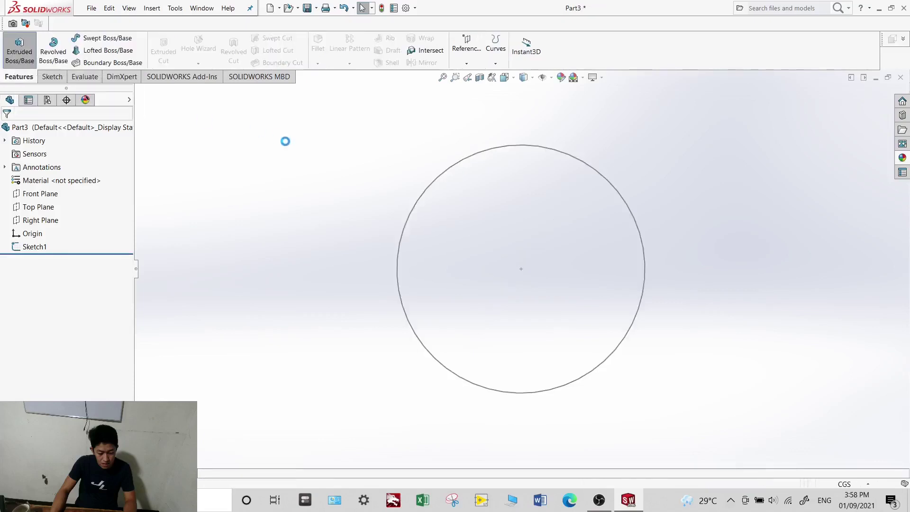
{"action": "left_click", "coordinate": [456, 165]}
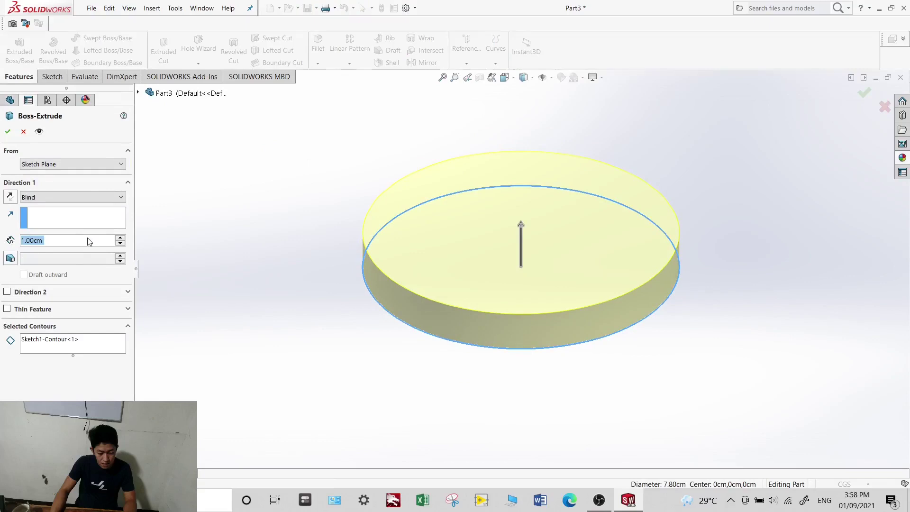
{"action": "key", "text": "BackSpace"}
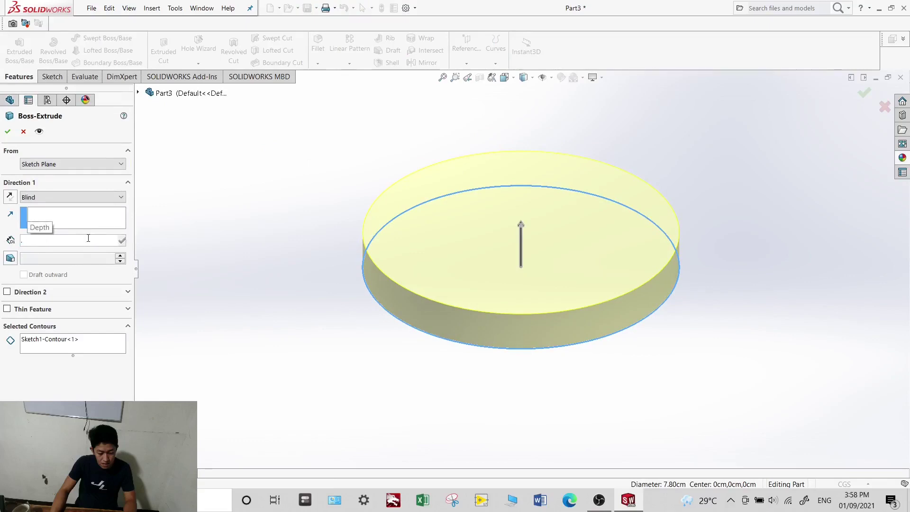
{"action": "type", "text": "5"}
{"action": "key", "text": "Return"}
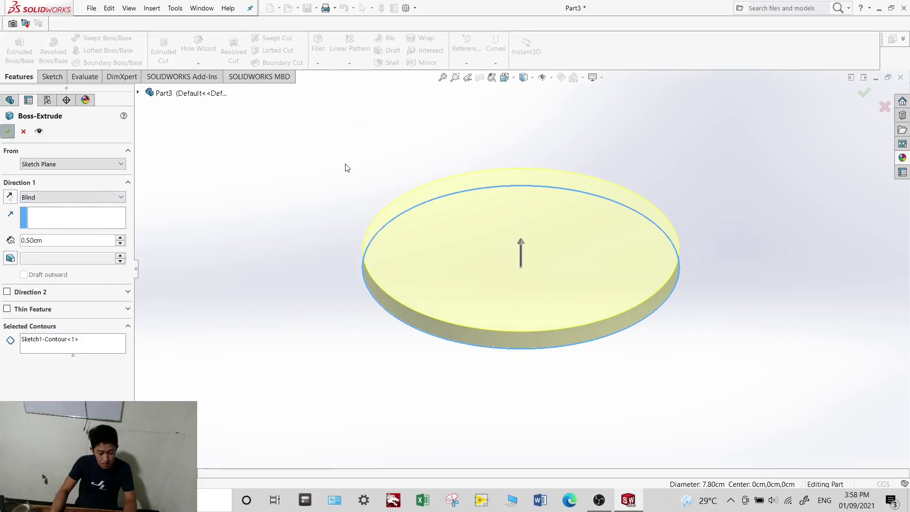
{"action": "key", "text": "Return"}
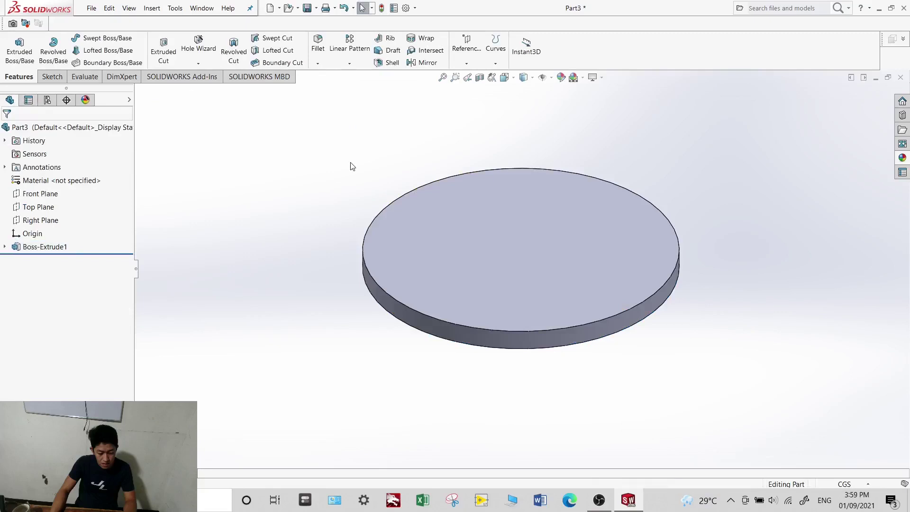
Step: Save the part as cover.SLDPRT in Desktop\solidworks_cup
{"action": "key", "text": "ctrl+s"}
{"action": "left_click", "coordinate": [371, 254]}
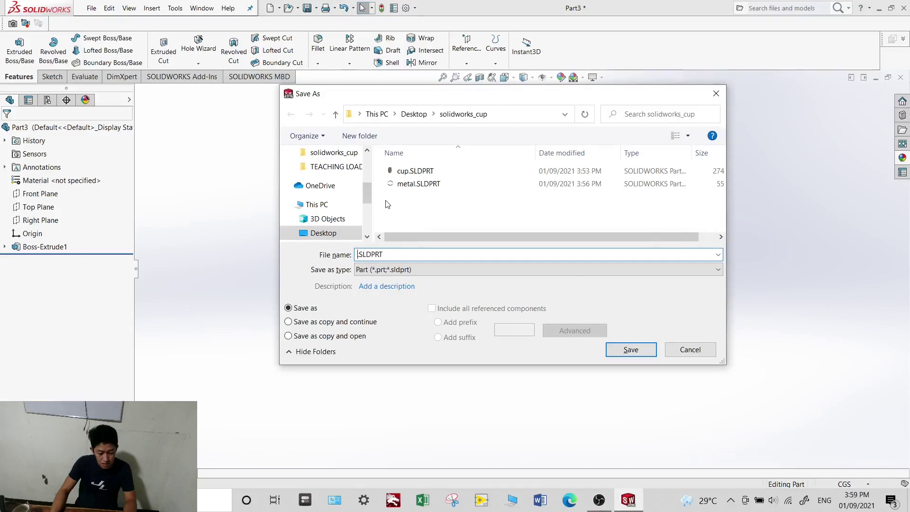
{"action": "type", "text": "cover"}
{"action": "key", "text": "Return"}
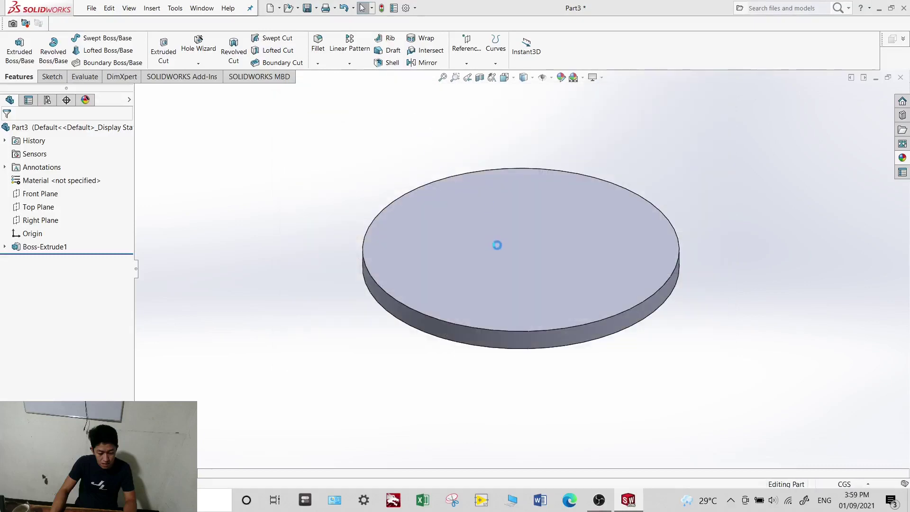
Step: On the disc's top face, sketch a larger circle centred on the origin
{"action": "left_click", "coordinate": [497, 245]}
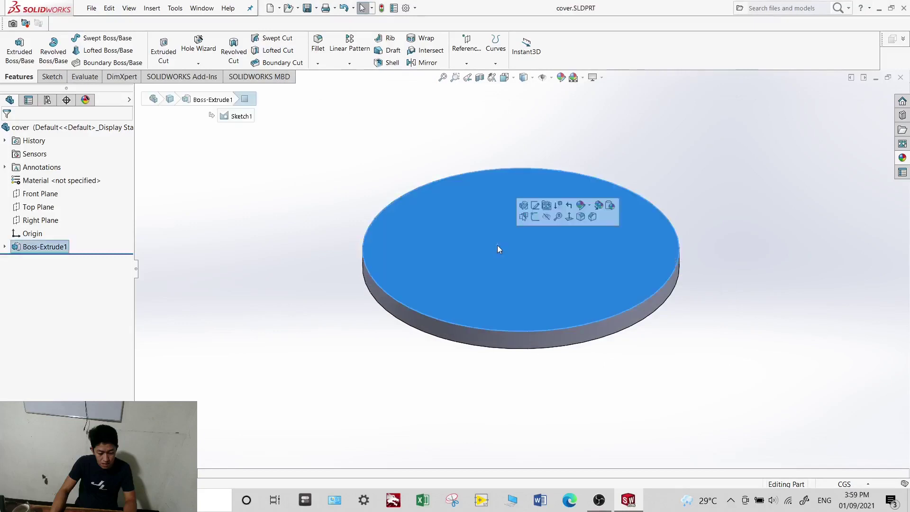
{"action": "left_click", "coordinate": [534, 206]}
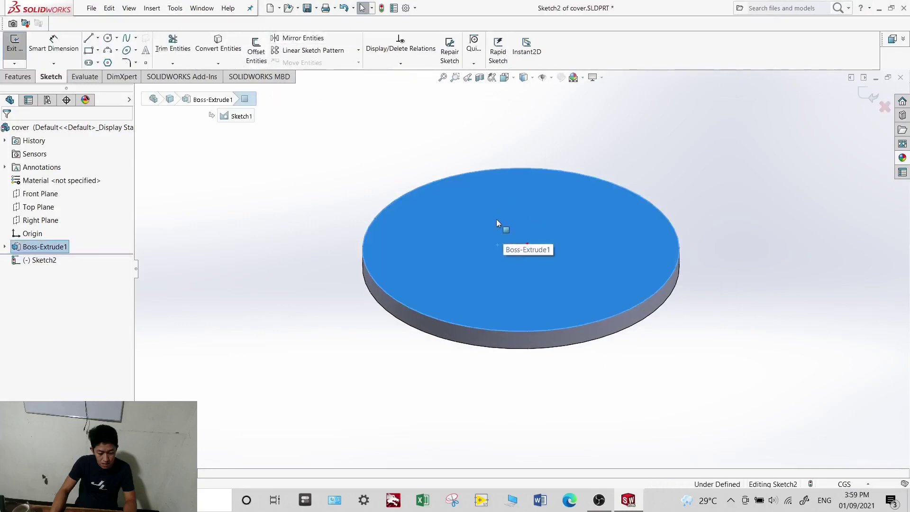
{"action": "key", "text": "ctrl+8"}
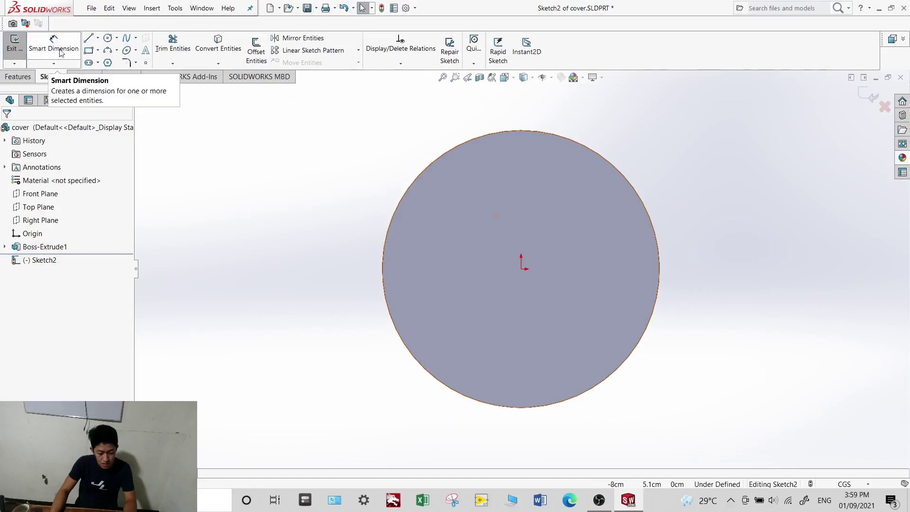
{"action": "left_click", "coordinate": [108, 38]}
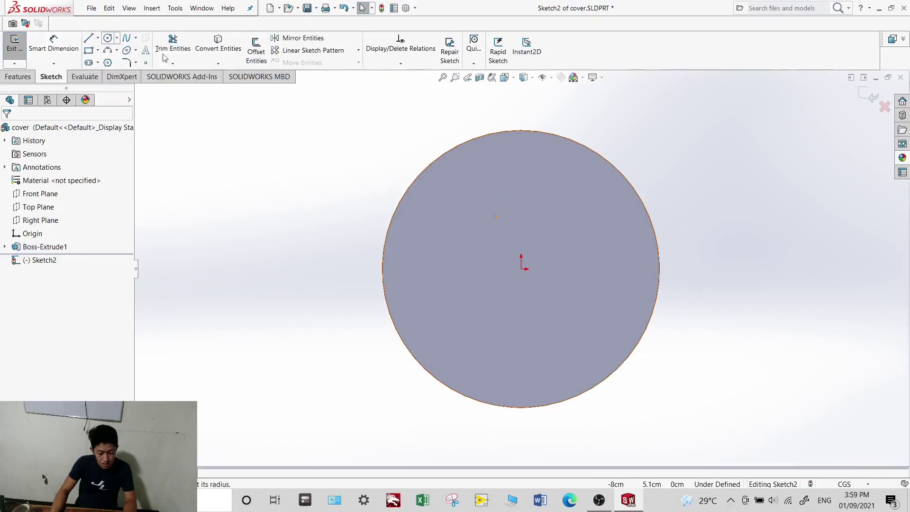
{"action": "key", "text": "Escape"}
{"action": "left_click", "coordinate": [522, 268]}
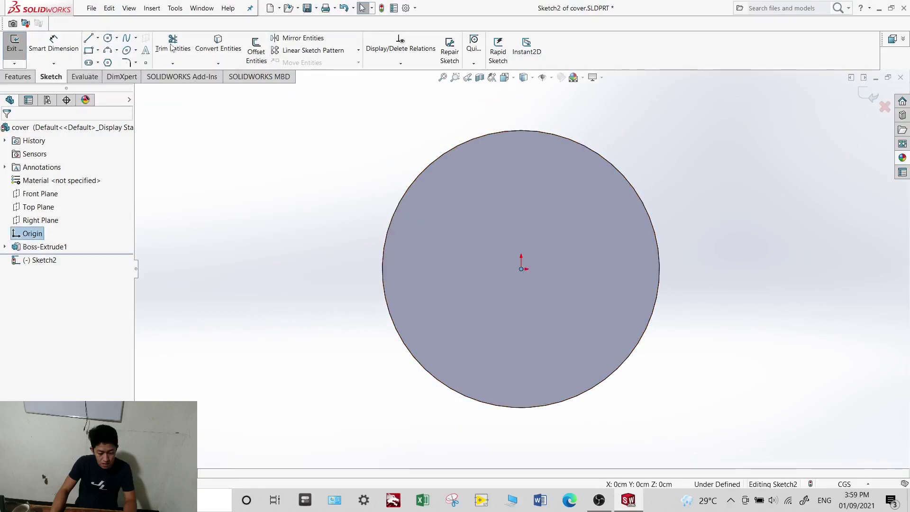
{"action": "left_click", "coordinate": [108, 38]}
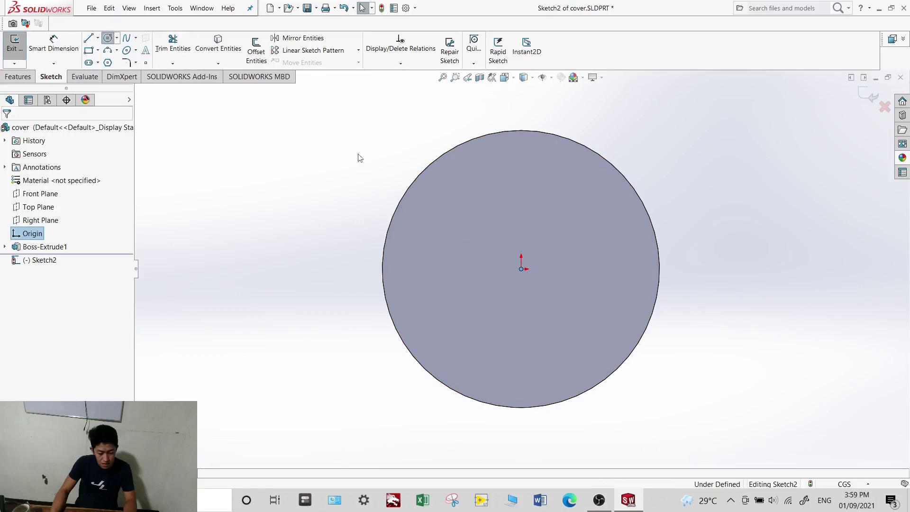
{"action": "left_click", "coordinate": [521, 269]}
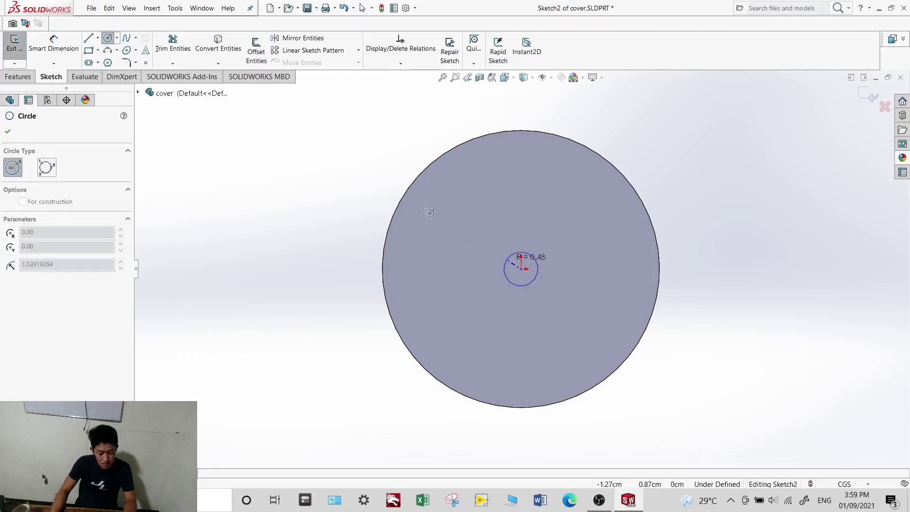
{"action": "left_click", "coordinate": [363, 157]}
Step: Dimension the outer circle to a 9 cm diameter
{"action": "left_click", "coordinate": [53, 43]}
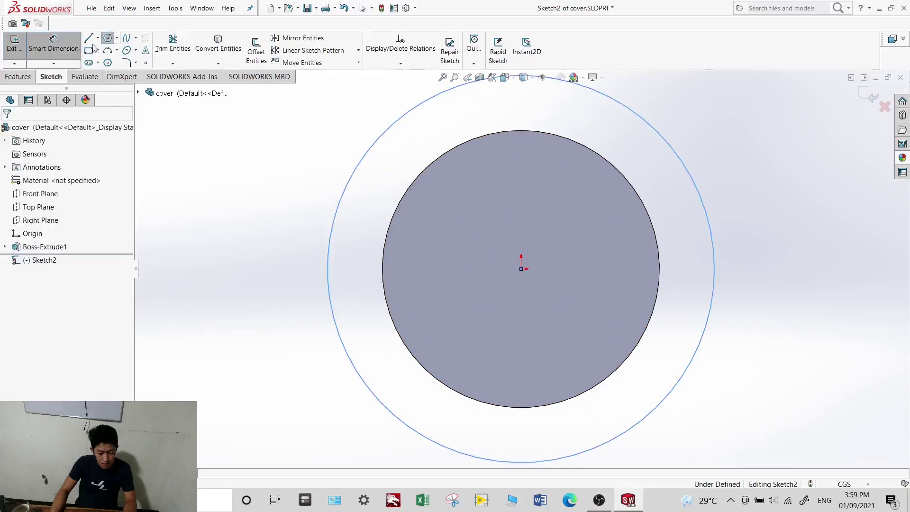
{"action": "left_click", "coordinate": [669, 144]}
{"action": "left_click", "coordinate": [698, 143]}
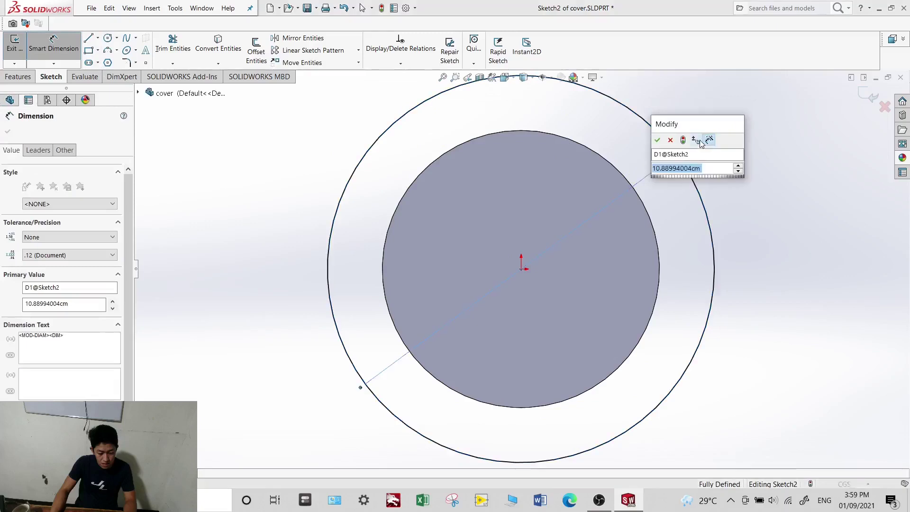
{"action": "type", "text": "9"}
{"action": "key", "text": "Return"}
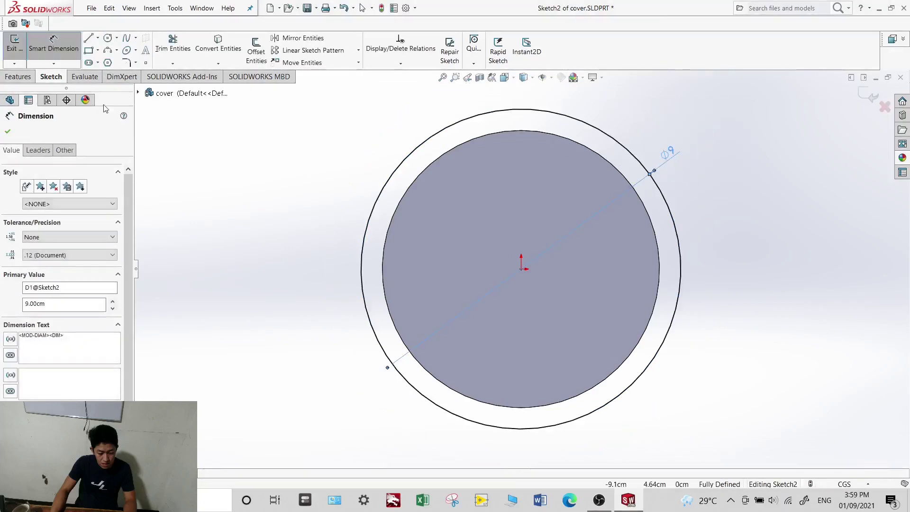
{"action": "left_click", "coordinate": [53, 50]}
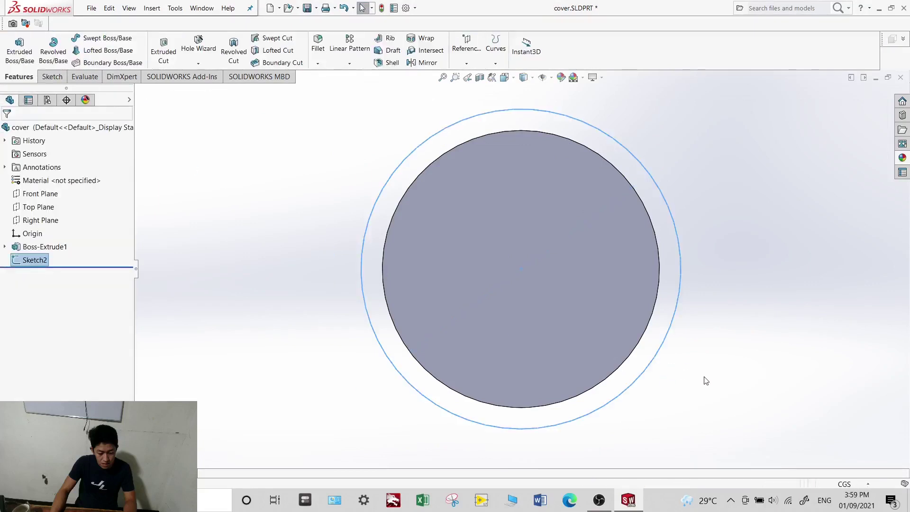
{"action": "mouse_move", "coordinate": [705, 383]}
{"action": "middle_mouse_down"}
{"action": "mouse_move", "coordinate": [709, 333]}
{"action": "mouse_move", "coordinate": [690, 197]}
{"action": "middle_mouse_up"}
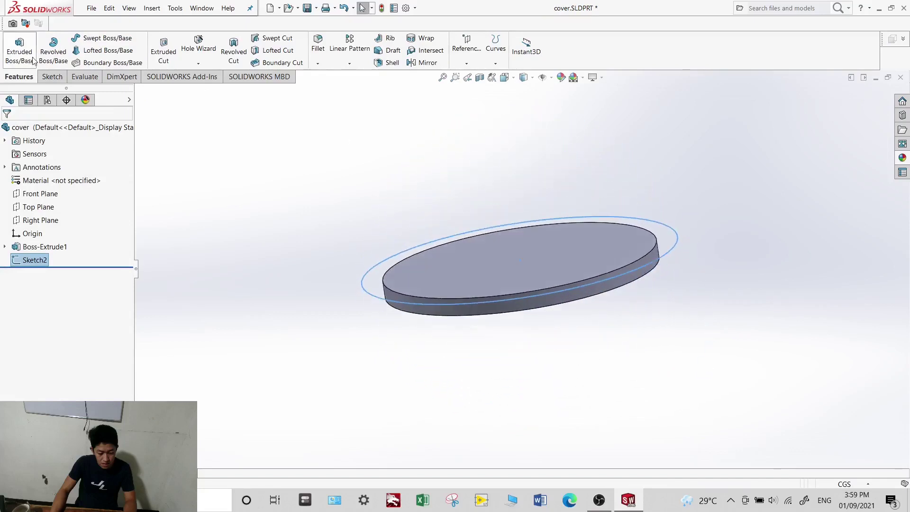
{"action": "left_click", "coordinate": [20, 51]}
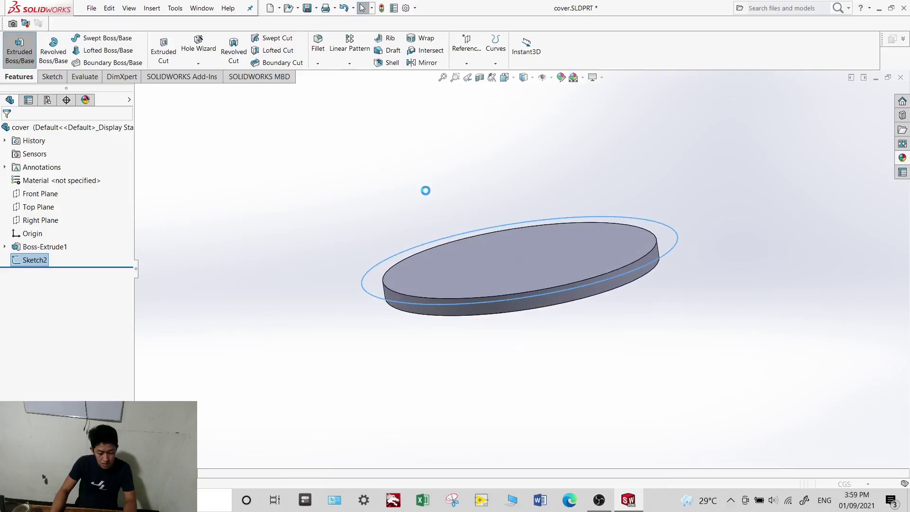
Step: Extrude the 9 cm circle 0.80 cm as Boss-Extrude2 and inspect the stepped lid
{"action": "type", "text": "0.6"}
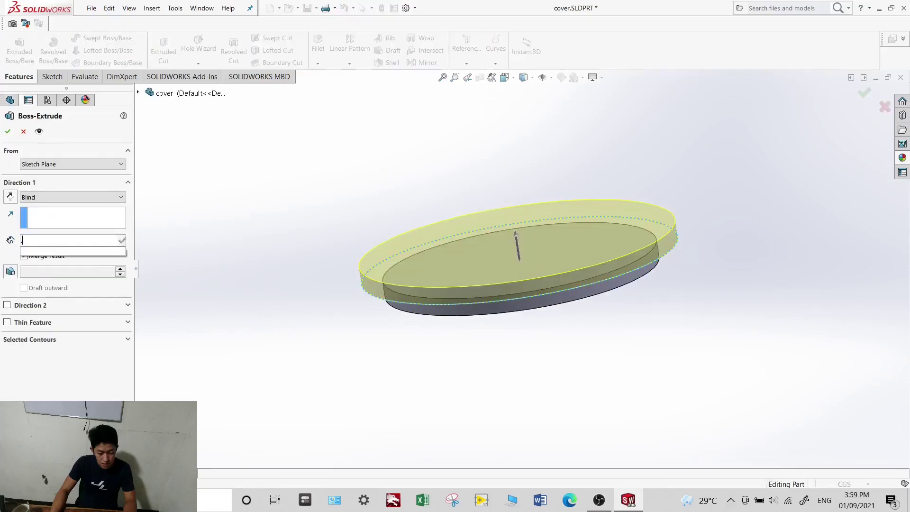
{"action": "key", "text": "Return"}
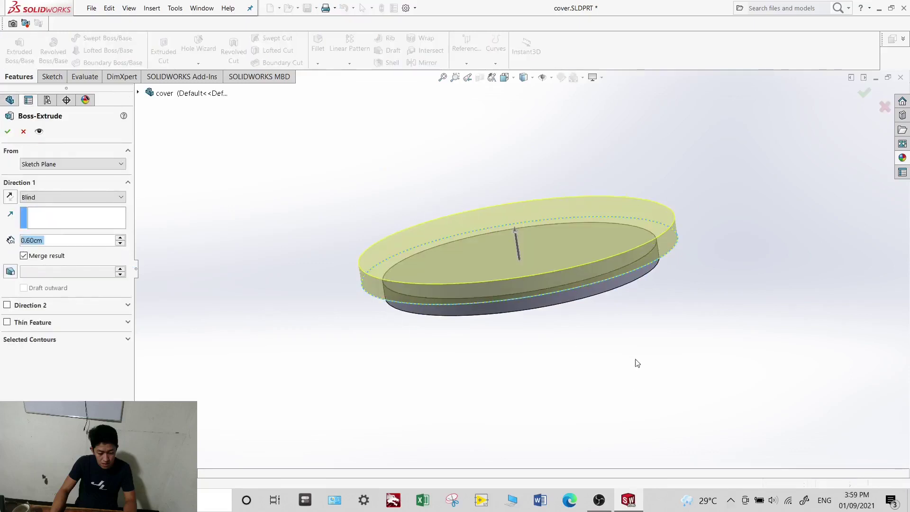
{"action": "middle_click_drag", "start_coordinate": [636, 362], "coordinate": [629, 341]}
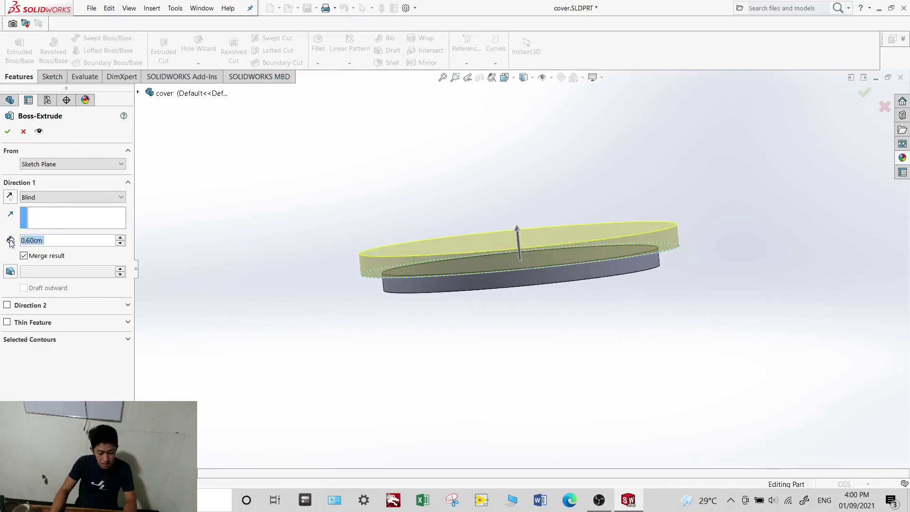
{"action": "type", "text": "0.8"}
{"action": "key", "text": "Return"}
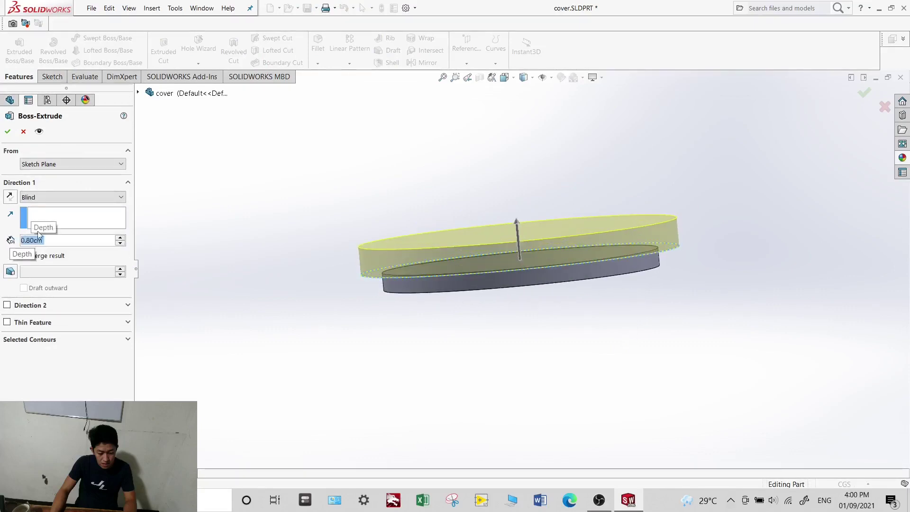
{"action": "left_click", "coordinate": [8, 132]}
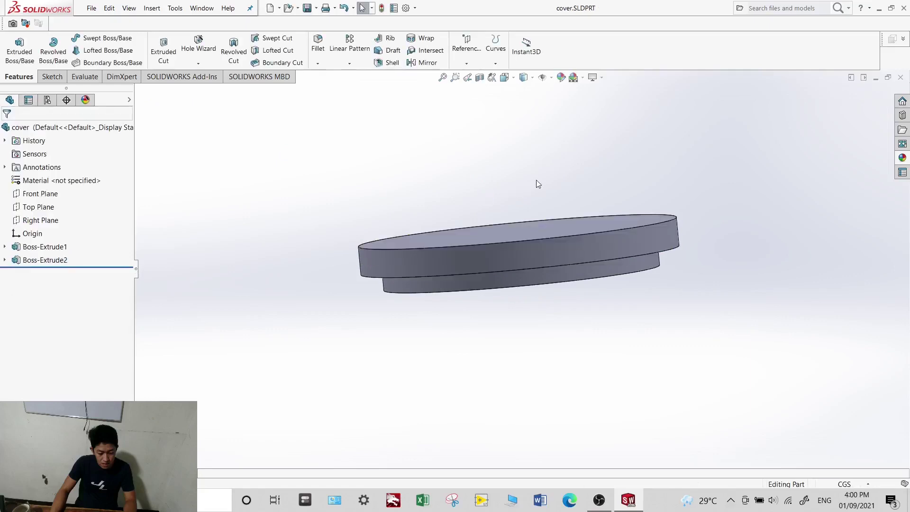
{"action": "mouse_move", "coordinate": [538, 184]}
{"action": "middle_mouse_down"}
{"action": "mouse_move", "coordinate": [600, 184]}
{"action": "mouse_move", "coordinate": [551, 190]}
{"action": "mouse_move", "coordinate": [556, 227]}
{"action": "mouse_move", "coordinate": [554, 176]}
{"action": "mouse_move", "coordinate": [544, 227]}
{"action": "mouse_move", "coordinate": [540, 175]}
{"action": "mouse_move", "coordinate": [539, 196]}
{"action": "middle_mouse_up"}
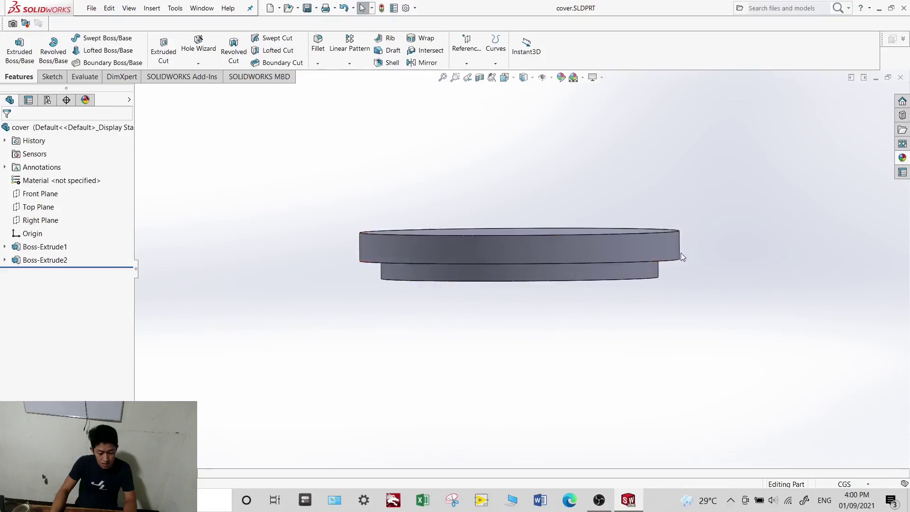
{"action": "middle_click_drag", "start_coordinate": [448, 282], "coordinate": [444, 308]}
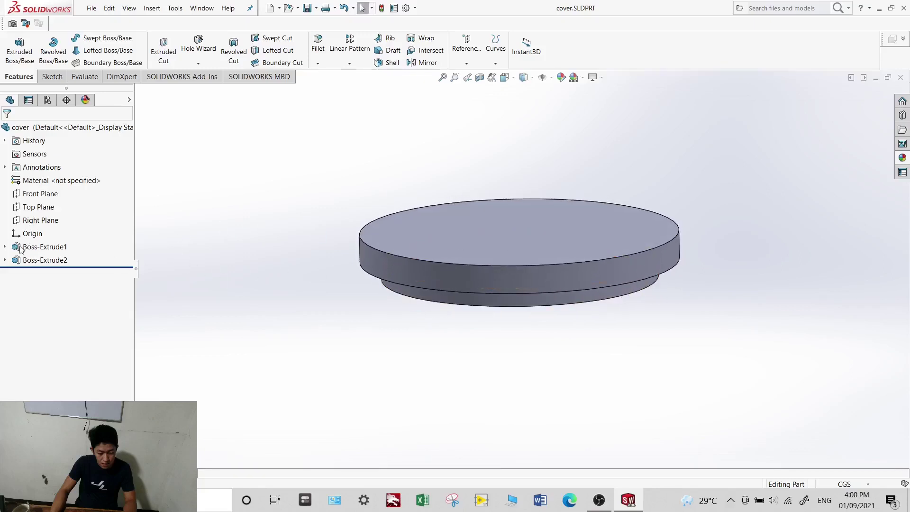
Step: Change Boss-Extrude2's thickness from 0.80 to 0.40 cm, then rebuild and save
{"action": "double_click", "coordinate": [621, 269]}
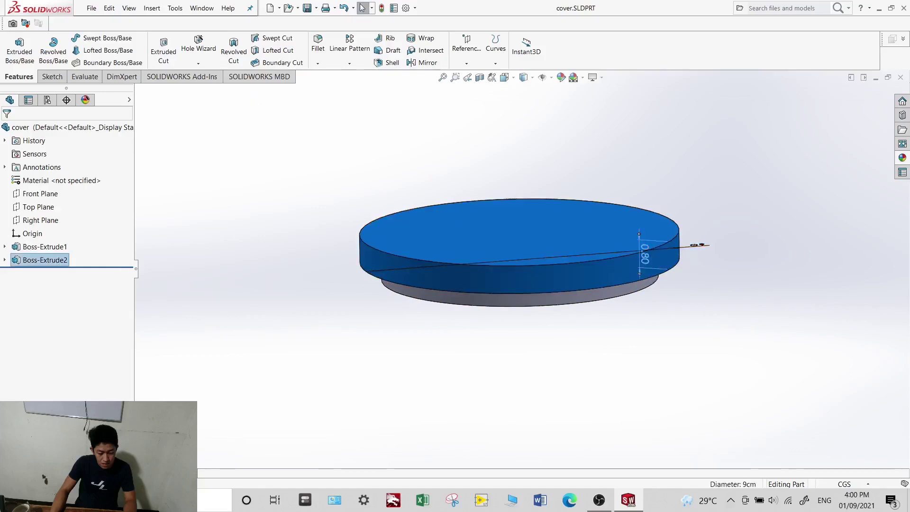
{"action": "double_click", "coordinate": [643, 254]}
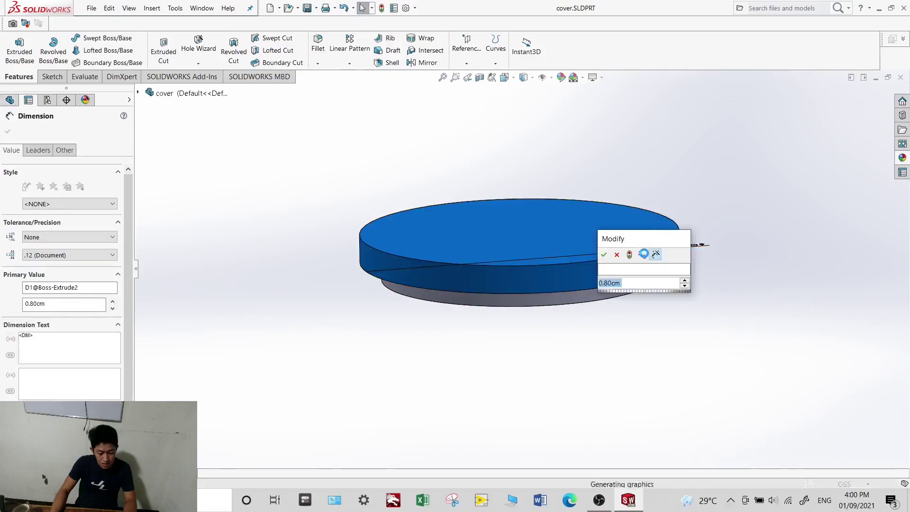
{"action": "type", "text": "="}
{"action": "key", "text": "Return"}
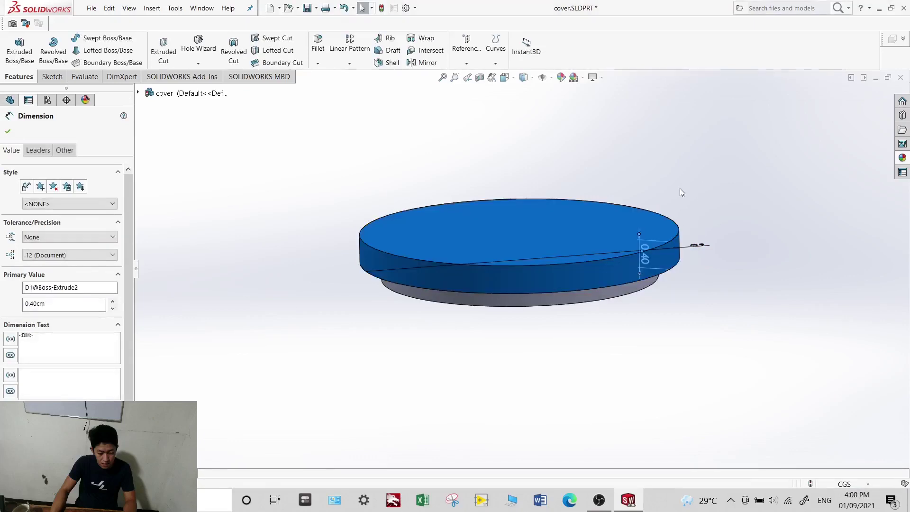
{"action": "left_click", "coordinate": [9, 128]}
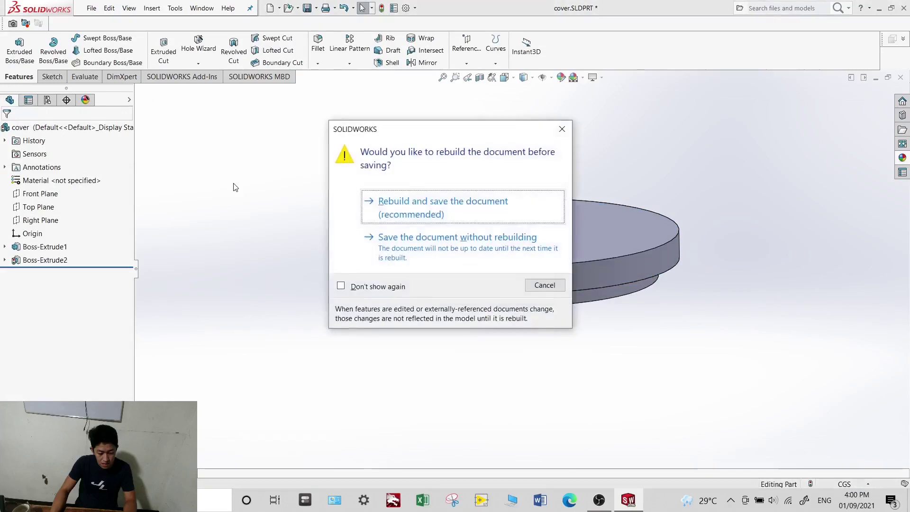
{"action": "left_click", "coordinate": [396, 205]}
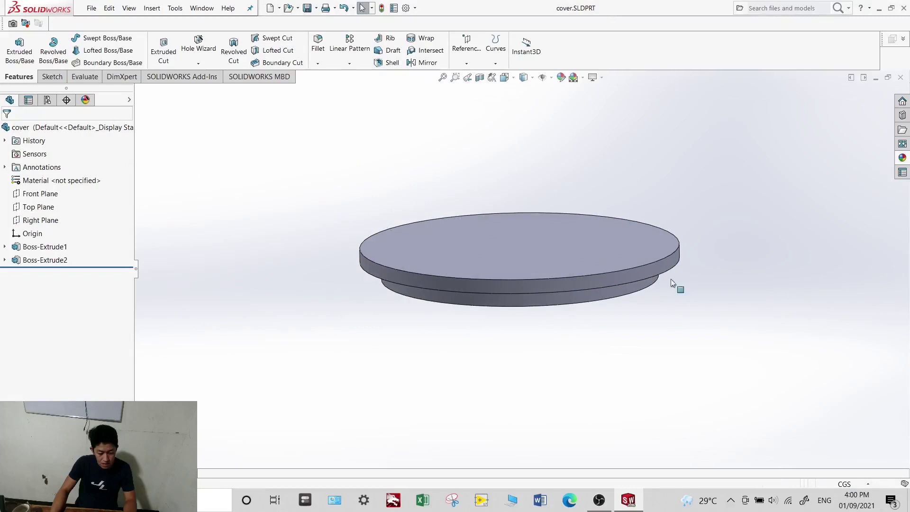
Step: Start a new sketch on the cover's top face, viewed normal to it
{"action": "mouse_move", "coordinate": [706, 303]}
{"action": "middle_mouse_down"}
{"action": "mouse_move", "coordinate": [724, 333]}
{"action": "mouse_move", "coordinate": [720, 268]}
{"action": "mouse_move", "coordinate": [709, 326]}
{"action": "mouse_move", "coordinate": [619, 297]}
{"action": "middle_mouse_up"}
{"action": "left_click", "coordinate": [533, 252]}
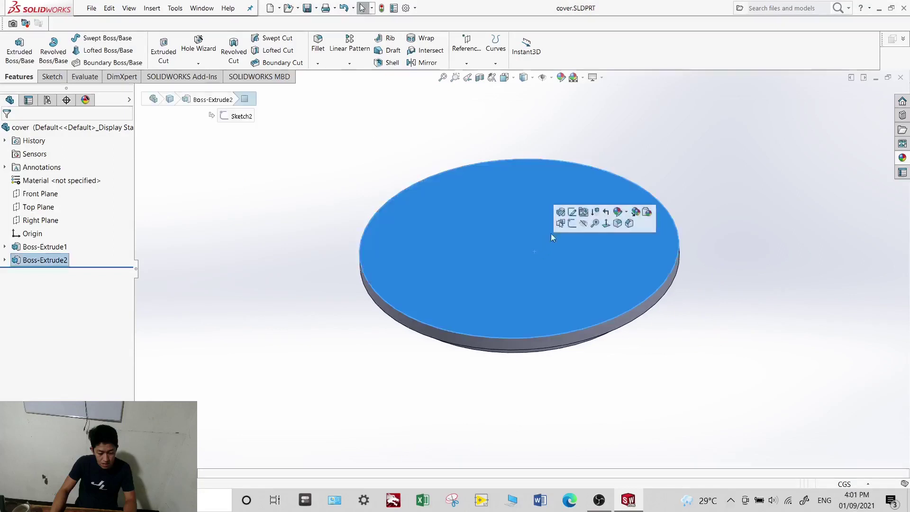
{"action": "left_click", "coordinate": [571, 224]}
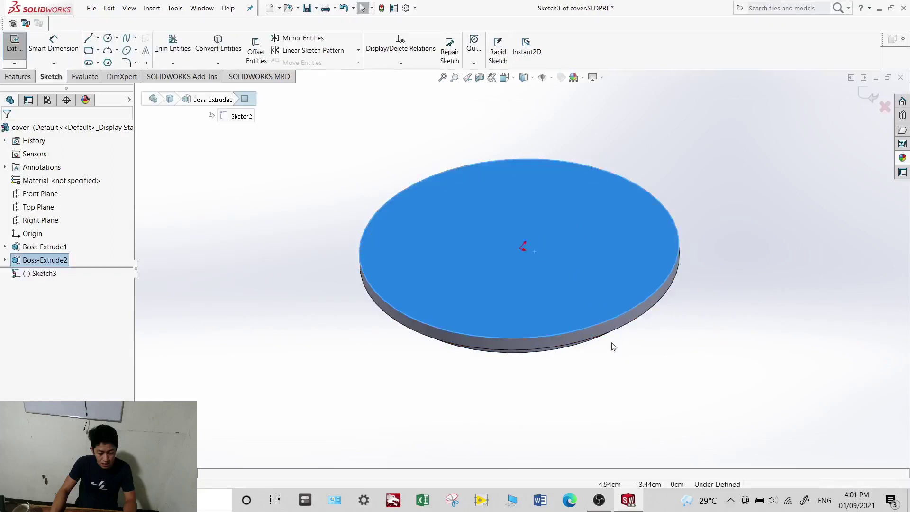
{"action": "left_click", "coordinate": [436, 346]}
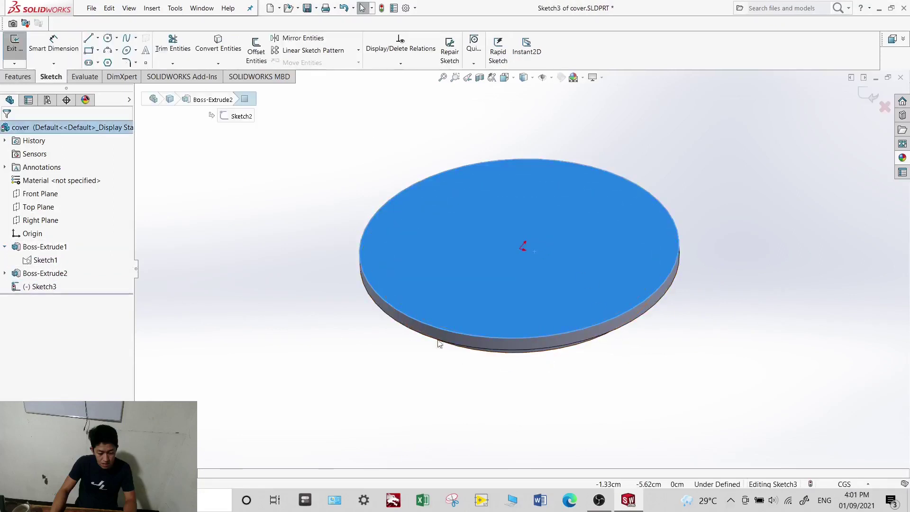
{"action": "mouse_move", "coordinate": [527, 283]}
{"action": "middle_mouse_down"}
{"action": "mouse_move", "coordinate": [595, 331]}
{"action": "mouse_move", "coordinate": [553, 244]}
{"action": "middle_mouse_up"}
{"action": "left_click", "coordinate": [553, 243]}
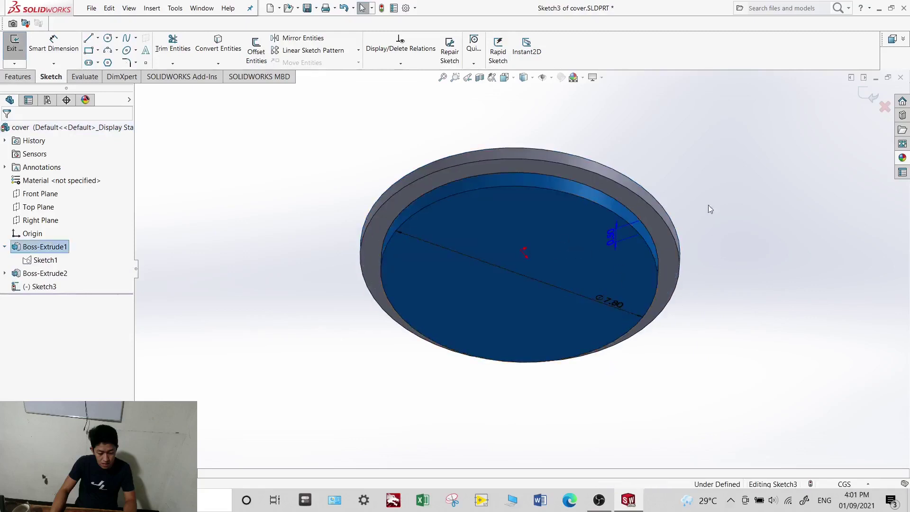
{"action": "left_click", "coordinate": [658, 183]}
{"action": "mouse_move", "coordinate": [657, 183]}
{"action": "middle_mouse_down"}
{"action": "mouse_move", "coordinate": [648, 321]}
{"action": "mouse_move", "coordinate": [636, 340]}
{"action": "middle_mouse_up"}
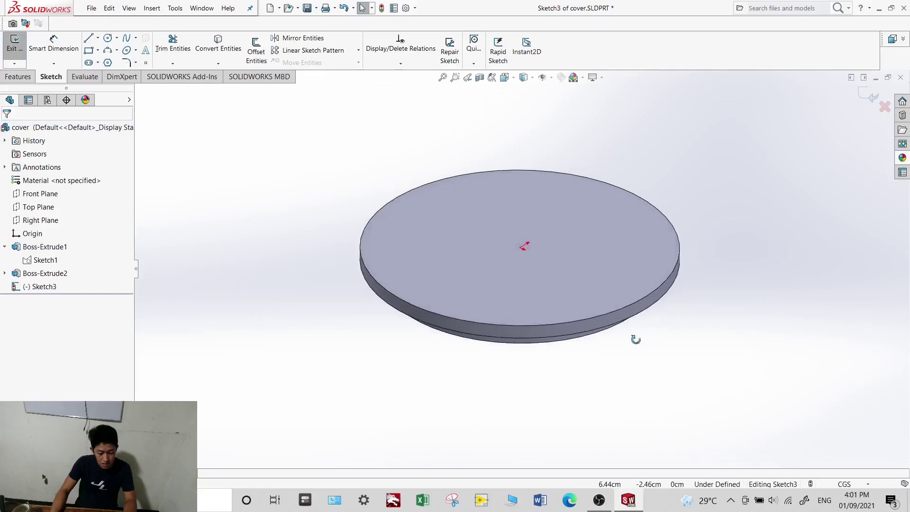
{"action": "left_click", "coordinate": [585, 264]}
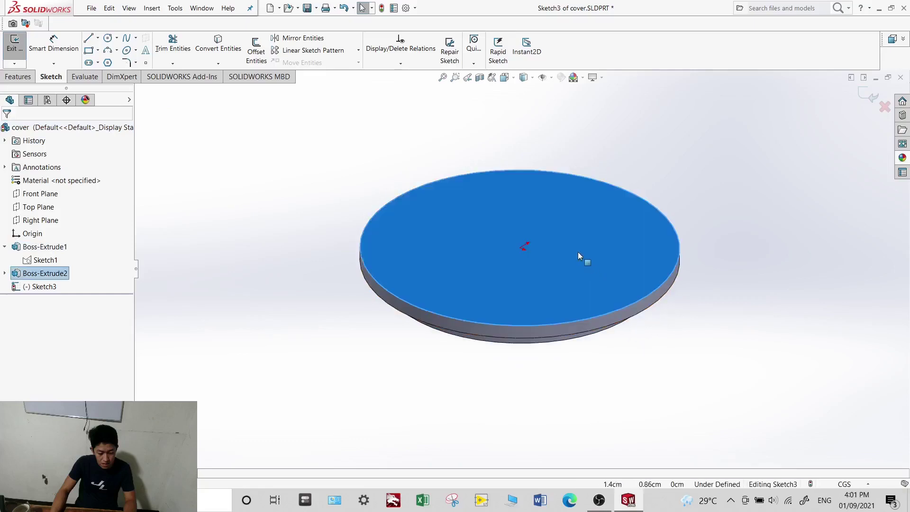
{"action": "key", "text": "ctrl+8"}
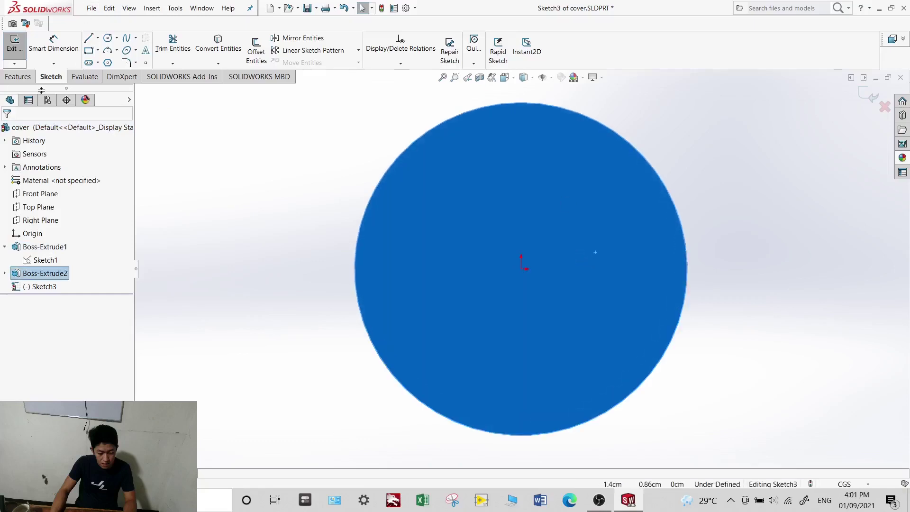
Step: Draw a circle on the origin and dimension its diameter to 7.5
{"action": "key", "text": "c"}
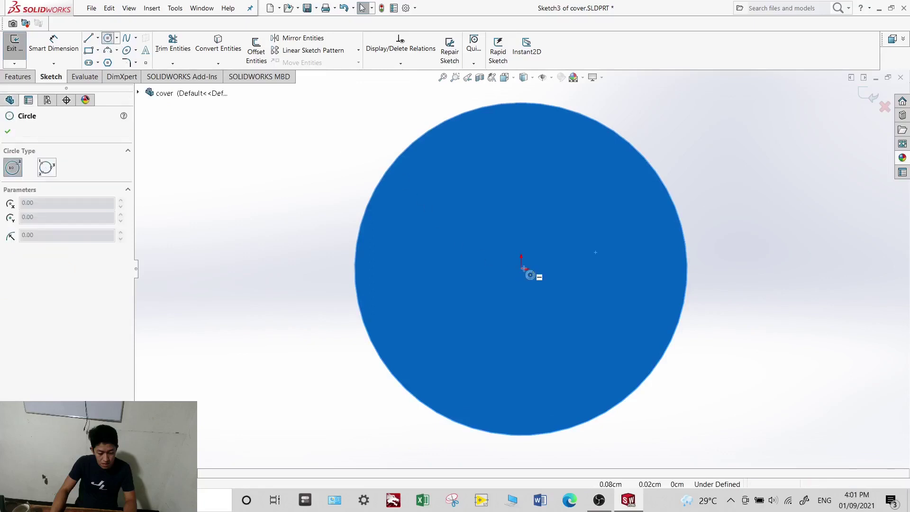
{"action": "left_click", "coordinate": [523, 269]}
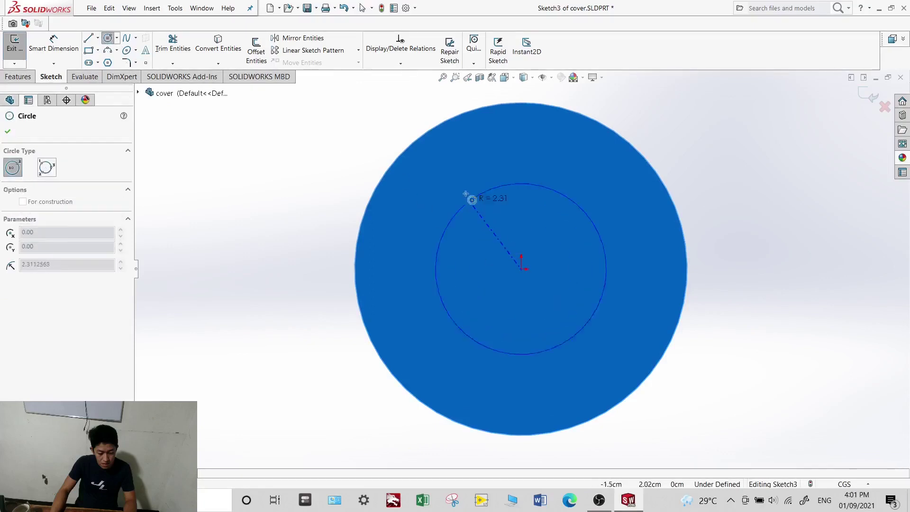
{"action": "left_click", "coordinate": [455, 180]}
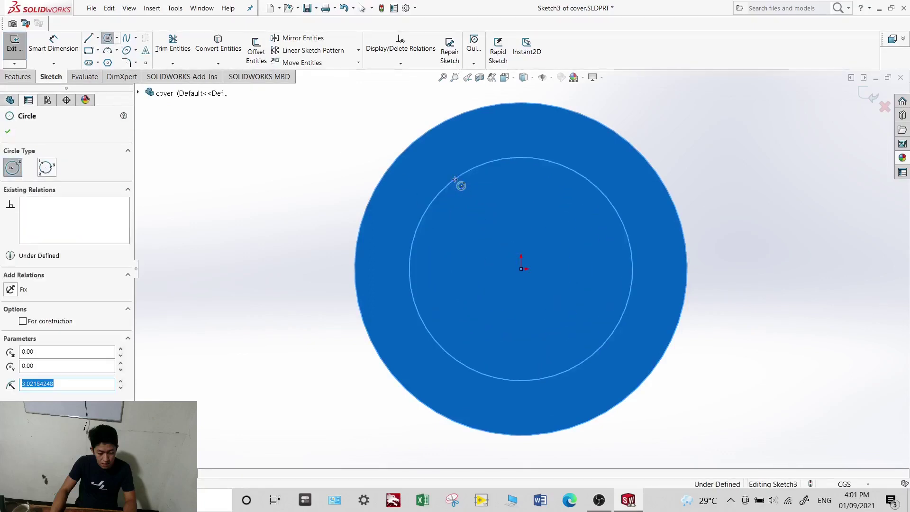
{"action": "left_click", "coordinate": [54, 44]}
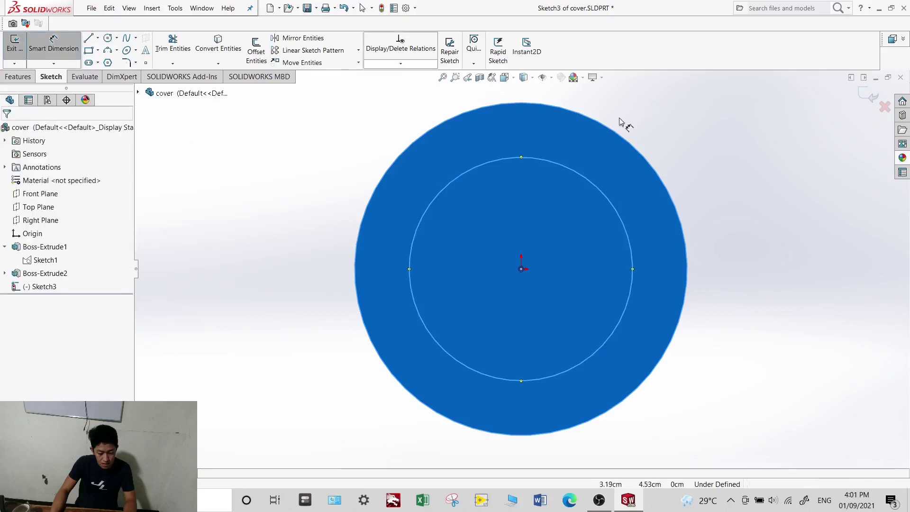
{"action": "left_click", "coordinate": [582, 179]}
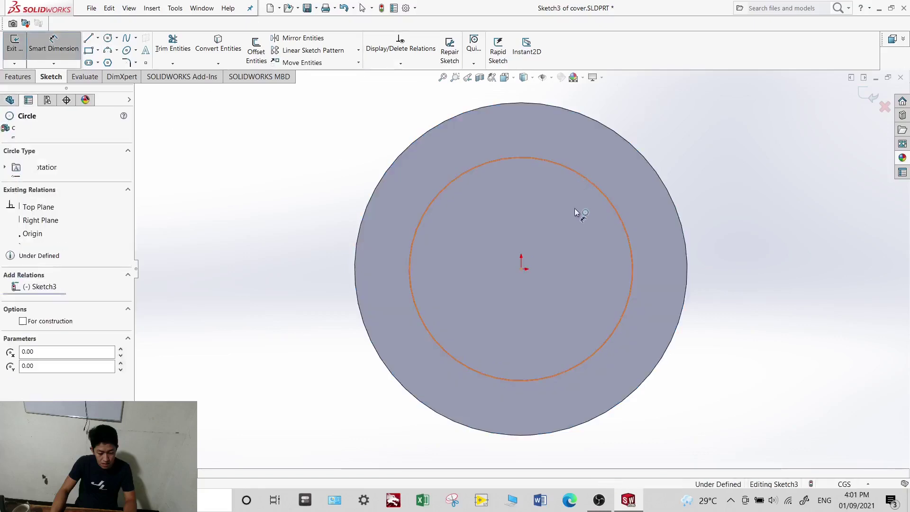
{"action": "left_click", "coordinate": [573, 215]}
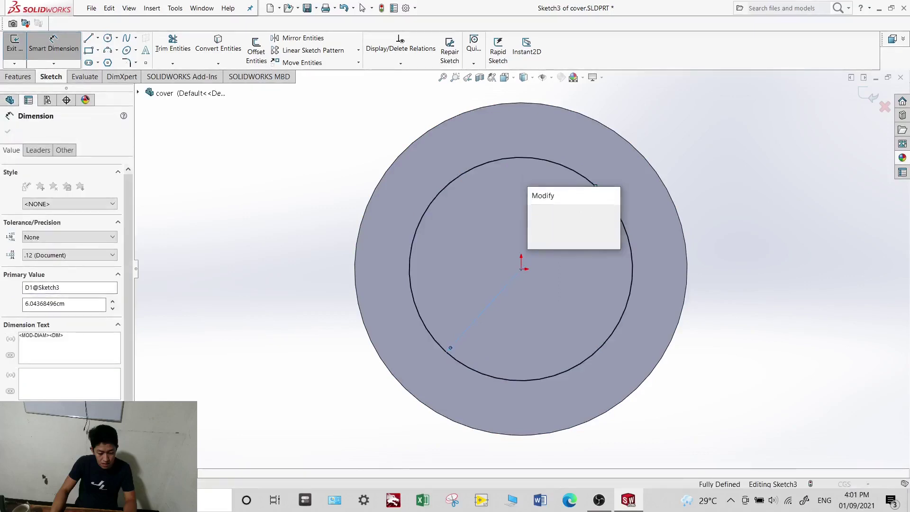
{"action": "type", "text": "7."}
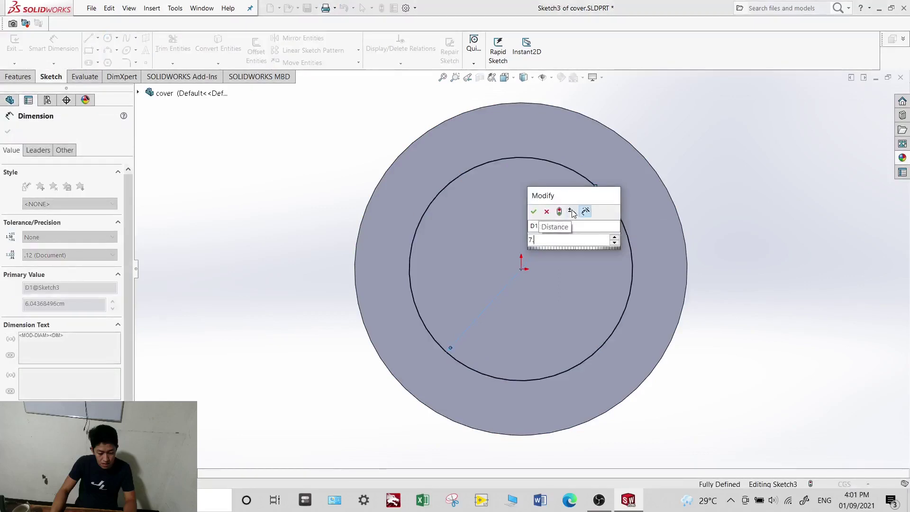
{"action": "type", "text": "5"}
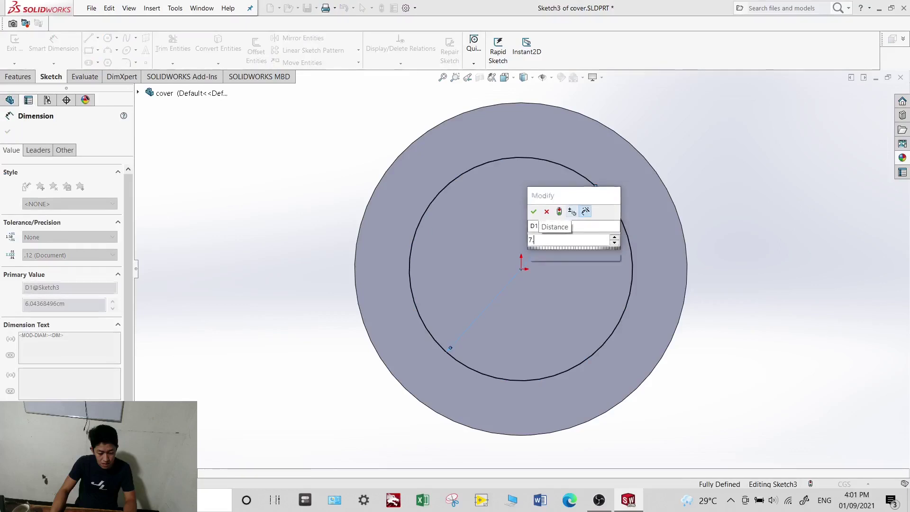
{"action": "key", "text": "Return"}
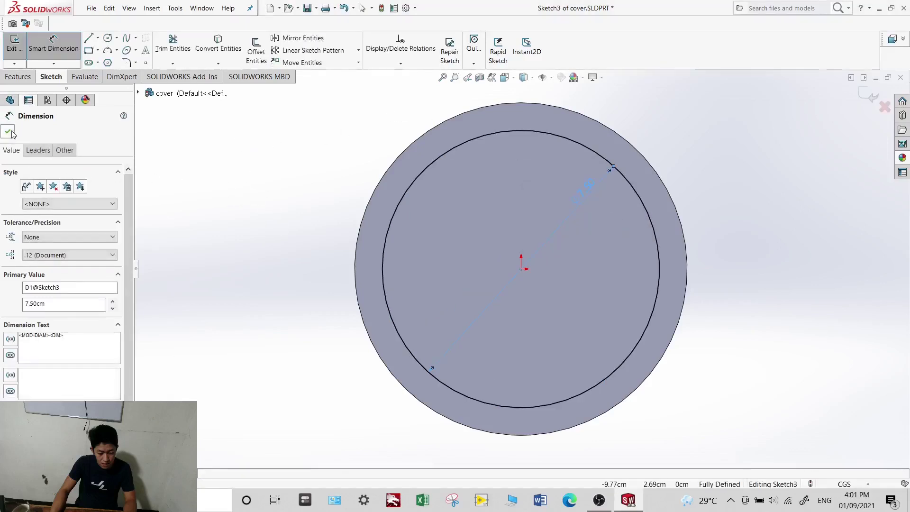
{"action": "key", "text": "Escape"}
{"action": "key", "text": "Escape"}
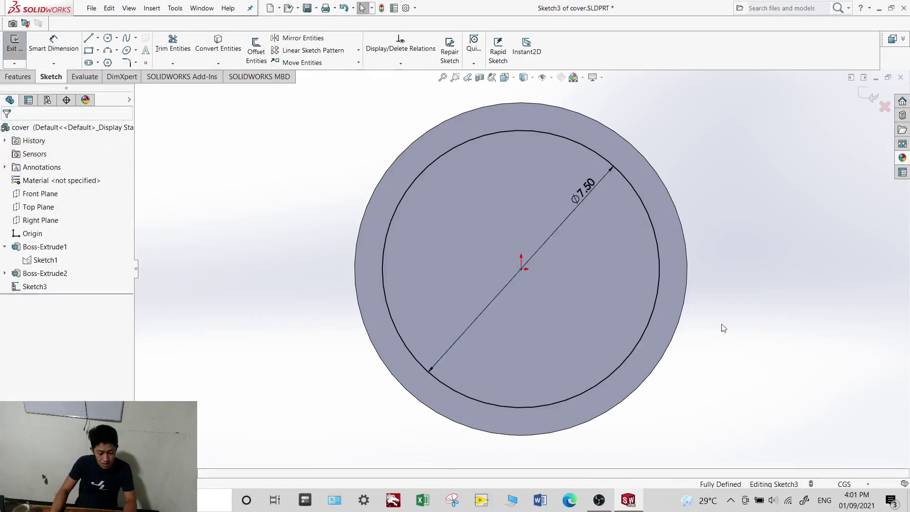
{"action": "middle_click_drag", "start_coordinate": [721, 325], "coordinate": [722, 178]}
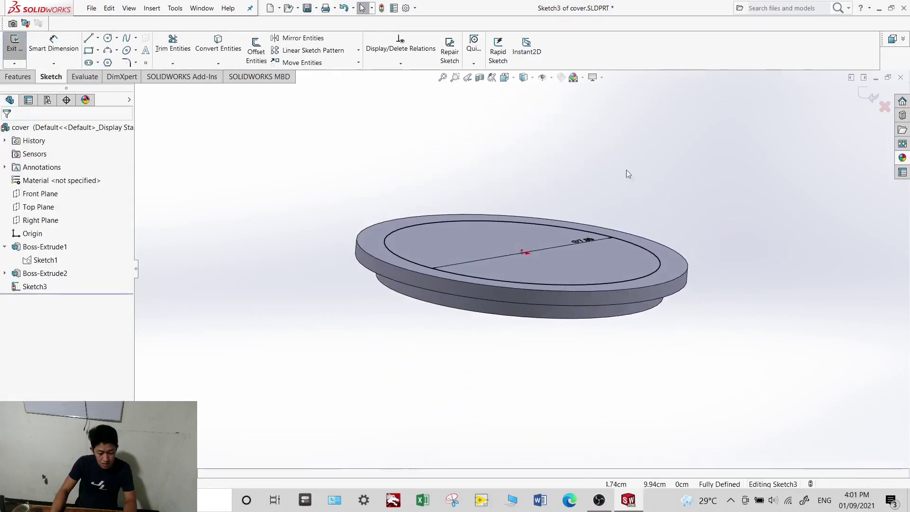
Step: Cut the 7.50 cm circle 0.5 cm deep into the cover's top, then save
{"action": "left_click", "coordinate": [15, 48]}
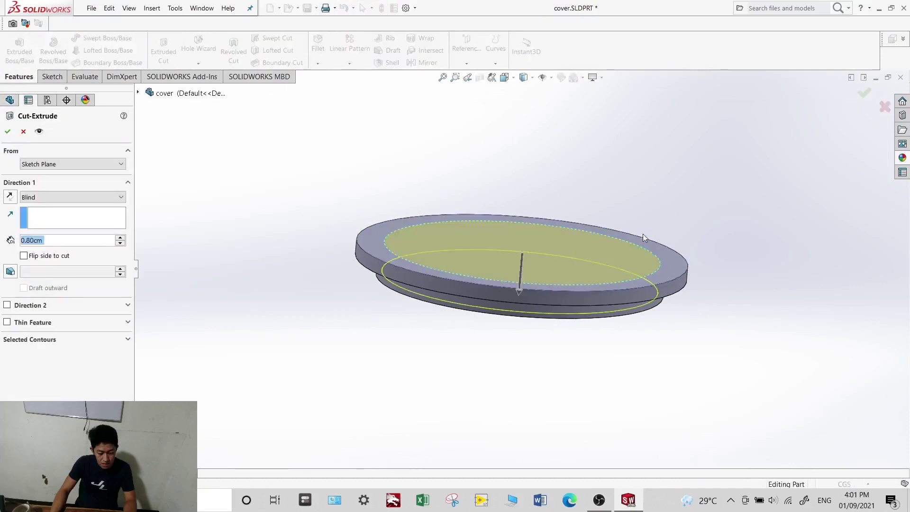
{"action": "middle_click_drag", "start_coordinate": [622, 226], "coordinate": [613, 237]}
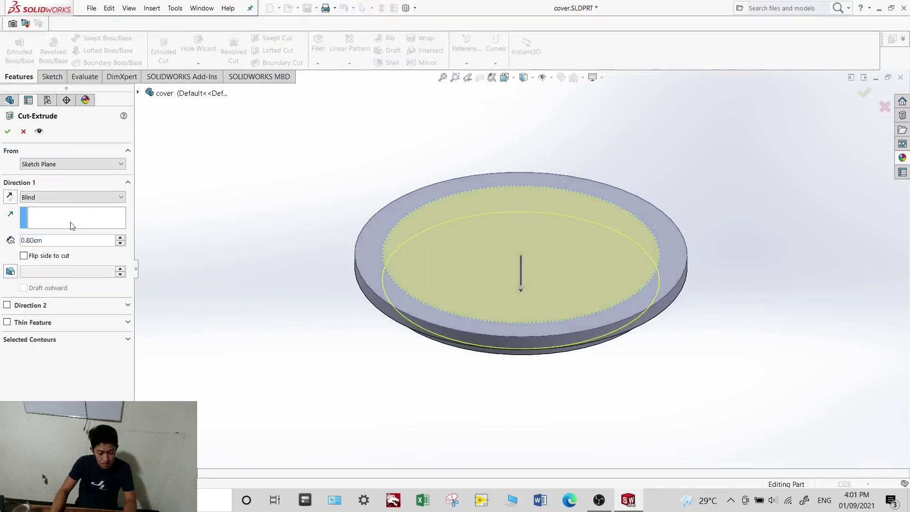
{"action": "type", "text": "4"}
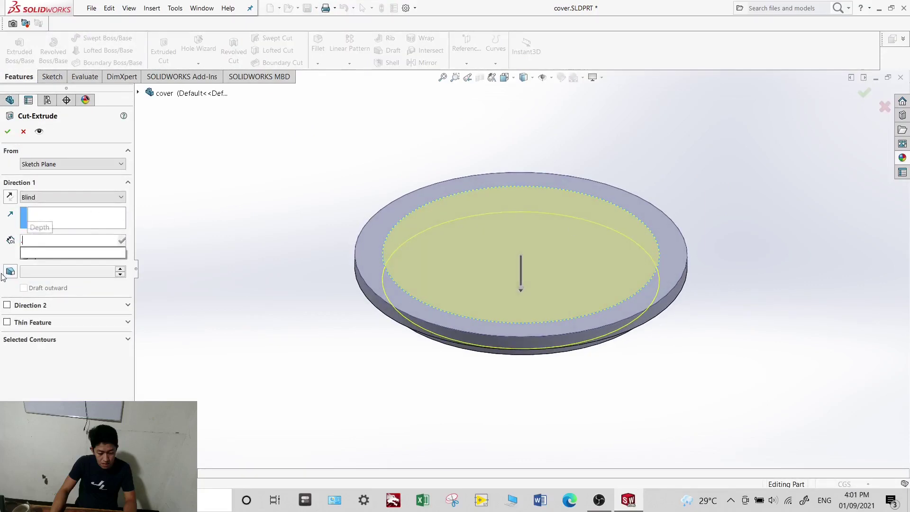
{"action": "key", "text": "Return"}
{"action": "mouse_move", "coordinate": [621, 400]}
{"action": "middle_mouse_down"}
{"action": "mouse_move", "coordinate": [627, 327]}
{"action": "mouse_move", "coordinate": [624, 337]}
{"action": "middle_mouse_up"}
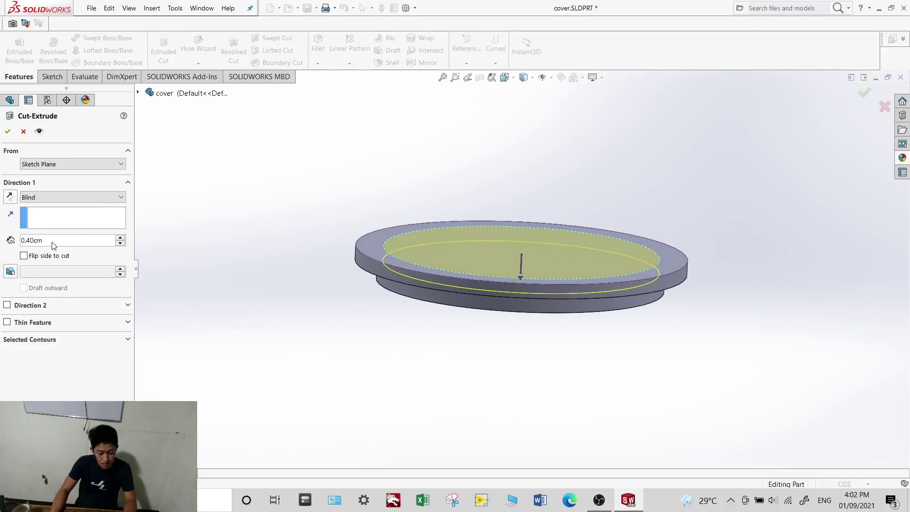
{"action": "left_click_drag", "start_coordinate": [53, 245], "coordinate": [14, 238]}
{"action": "type", "text": "5"}
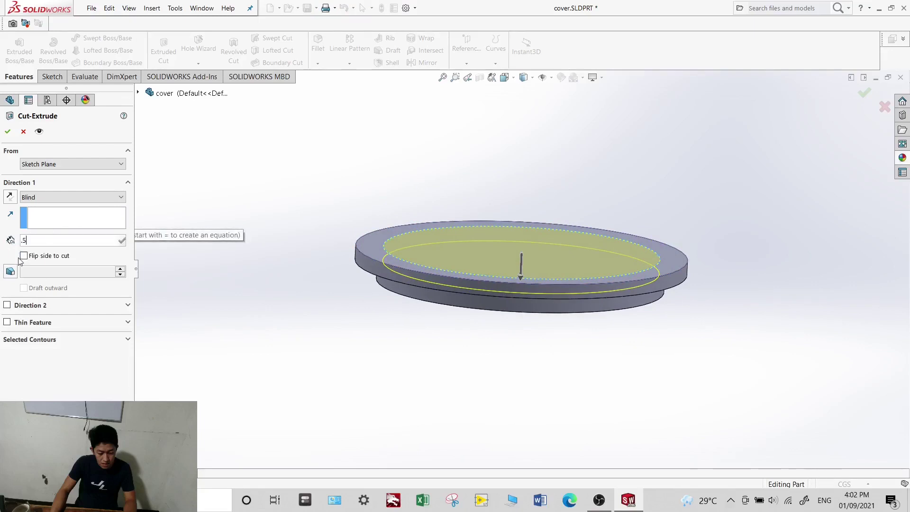
{"action": "key", "text": "Return"}
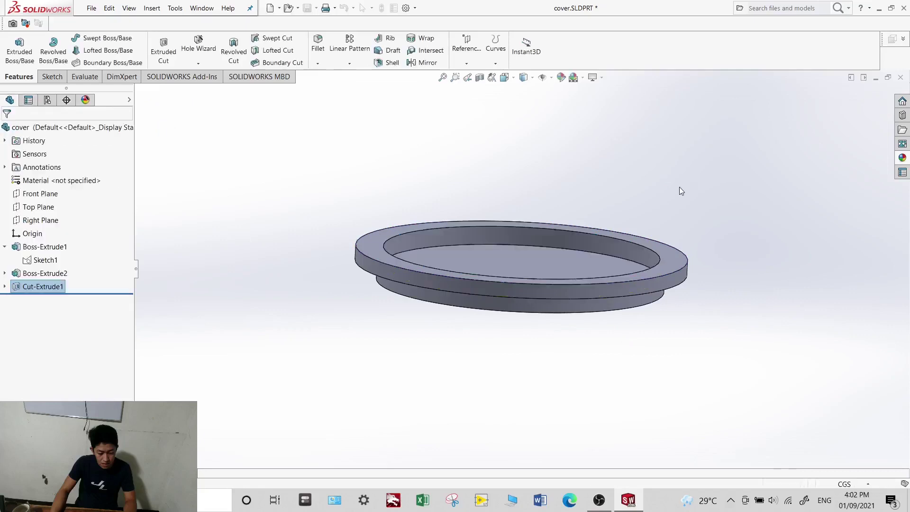
{"action": "key", "text": "ctrl+s"}
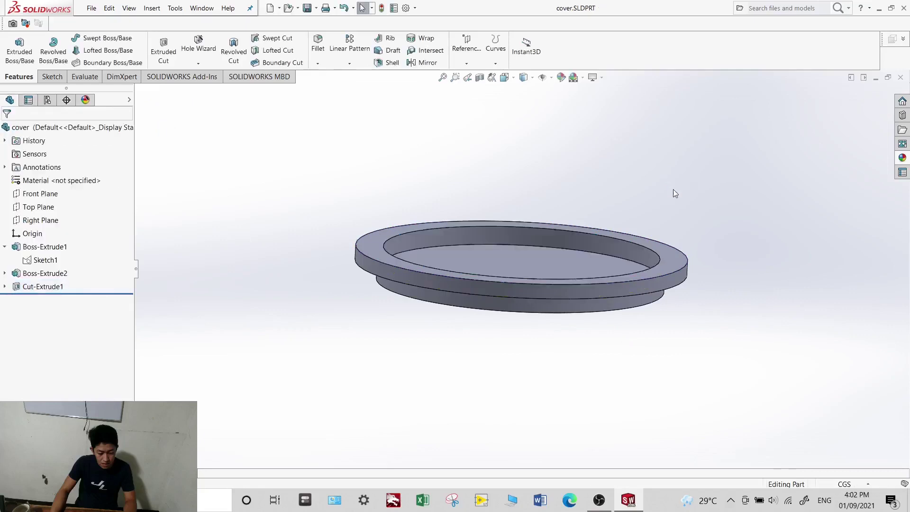
Step: Round the recess's inner edge with a 0.3 cm radius fillet
{"action": "mouse_move", "coordinate": [669, 216]}
{"action": "middle_mouse_down"}
{"action": "mouse_move", "coordinate": [661, 270]}
{"action": "mouse_move", "coordinate": [671, 239]}
{"action": "middle_mouse_up"}
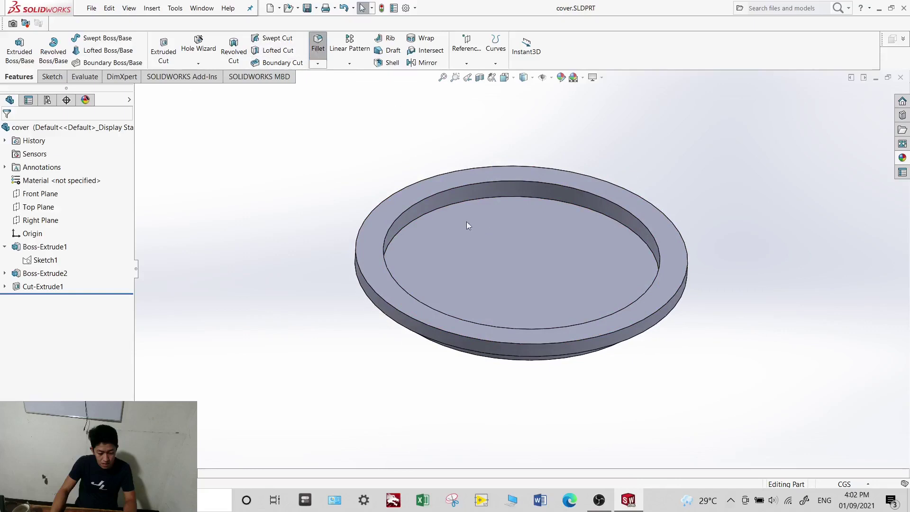
{"action": "left_click", "coordinate": [451, 189]}
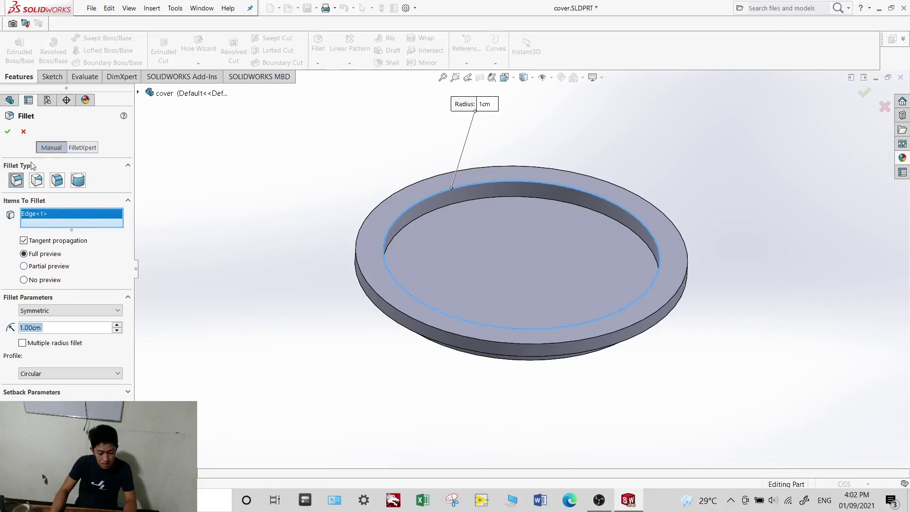
{"action": "type", "text": "0.4"}
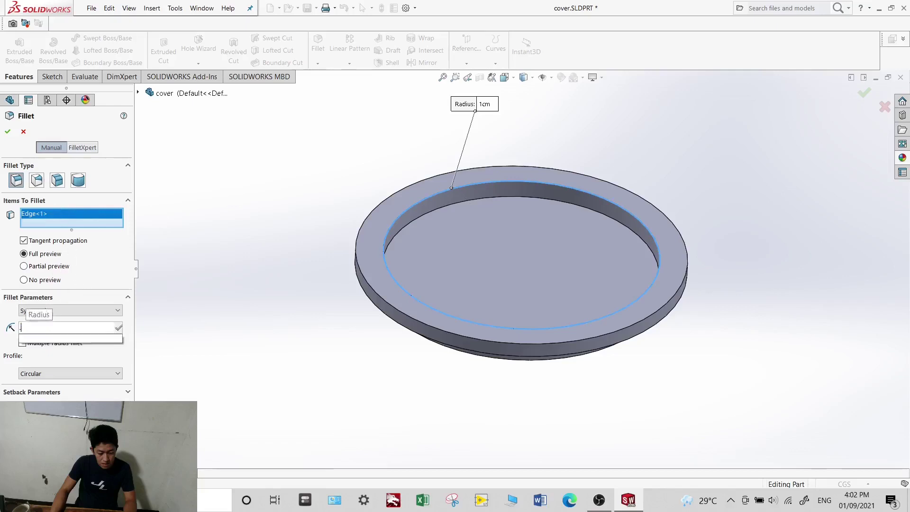
{"action": "key", "text": "Return"}
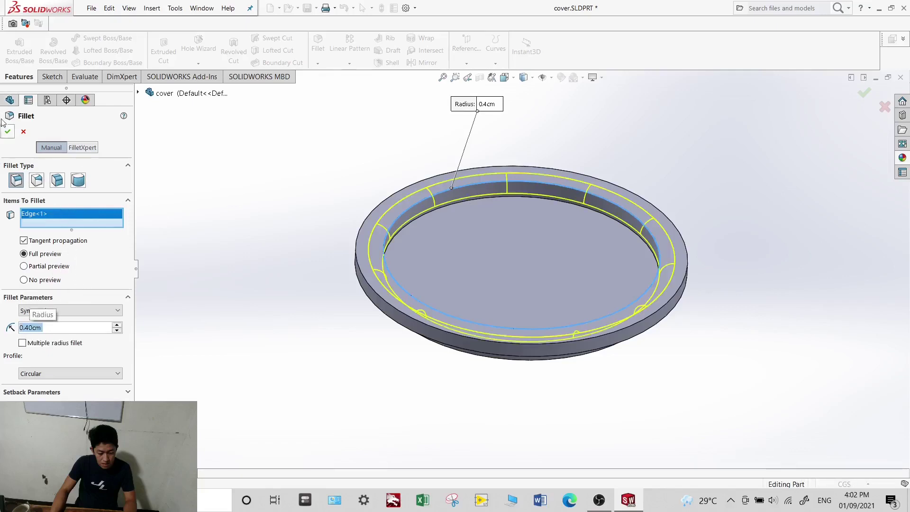
{"action": "type", "text": "0.3"}
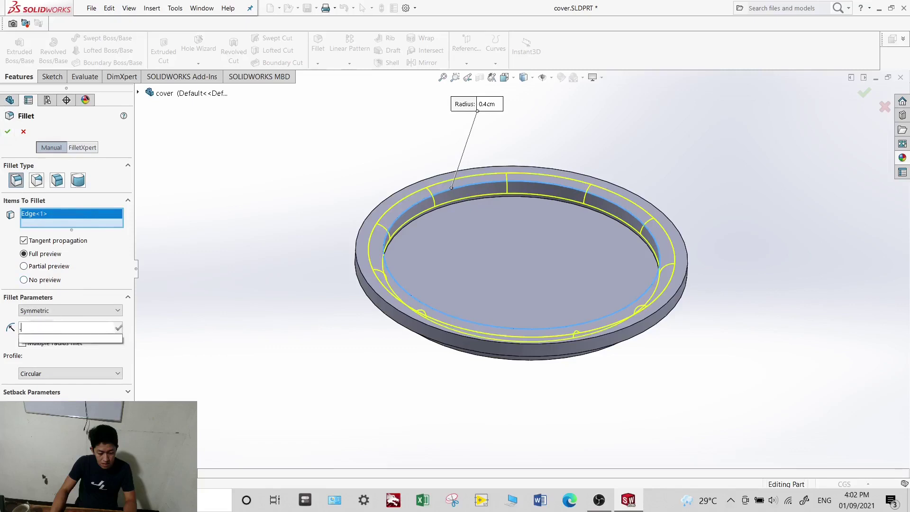
{"action": "key", "text": "Return"}
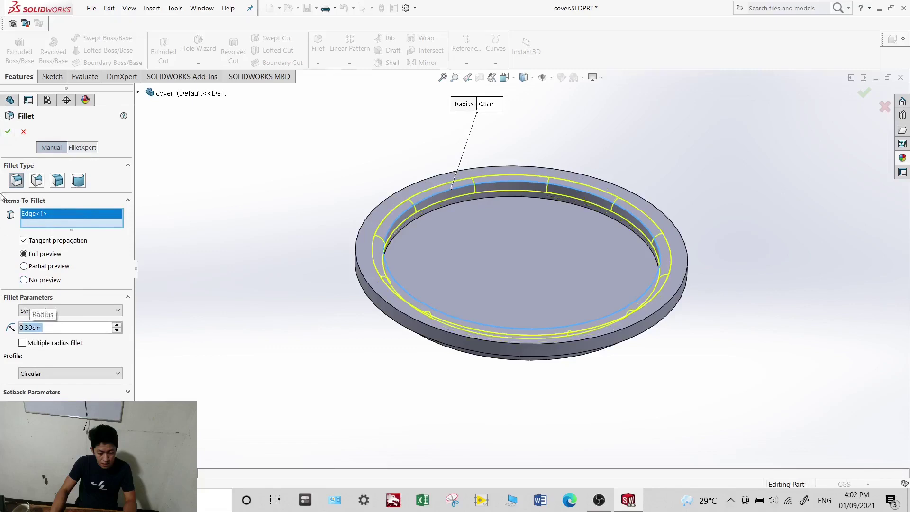
{"action": "left_click", "coordinate": [8, 132]}
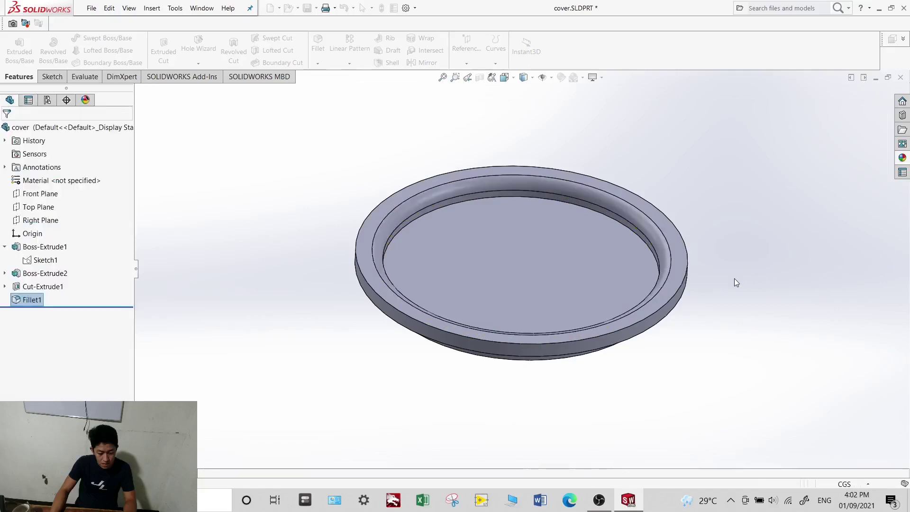
{"action": "mouse_move", "coordinate": [733, 278]}
{"action": "middle_mouse_down"}
{"action": "mouse_move", "coordinate": [733, 213]}
{"action": "mouse_move", "coordinate": [697, 329]}
{"action": "mouse_move", "coordinate": [758, 219]}
{"action": "mouse_move", "coordinate": [741, 325]}
{"action": "middle_mouse_up"}
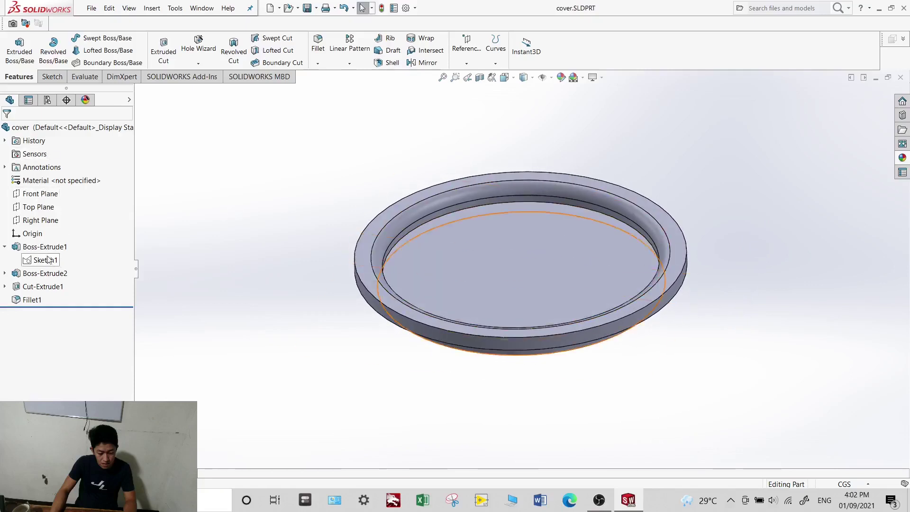
{"action": "right_click", "coordinate": [32, 129]}
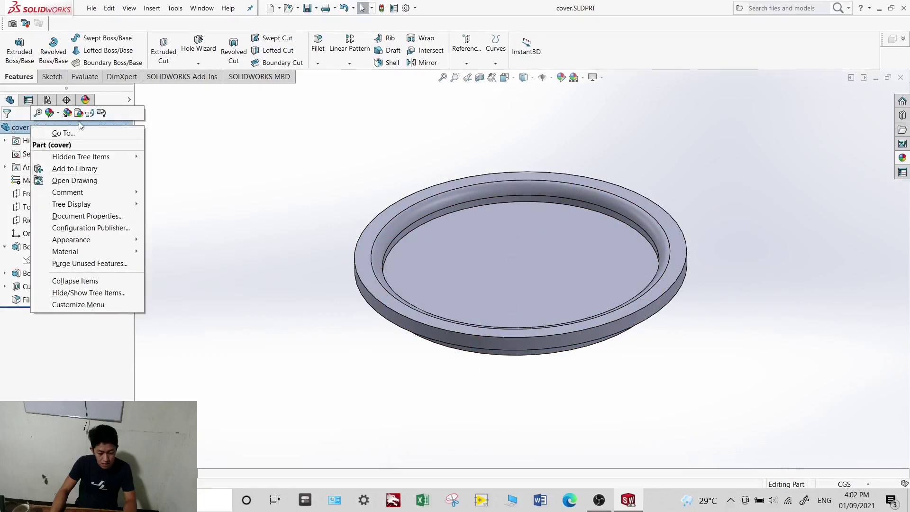
{"action": "left_click", "coordinate": [49, 113]}
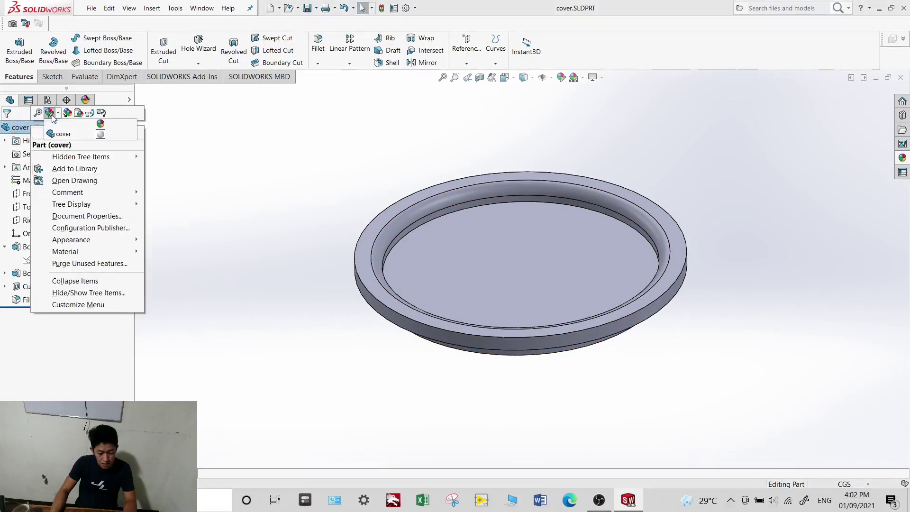
{"action": "left_click", "coordinate": [91, 136]}
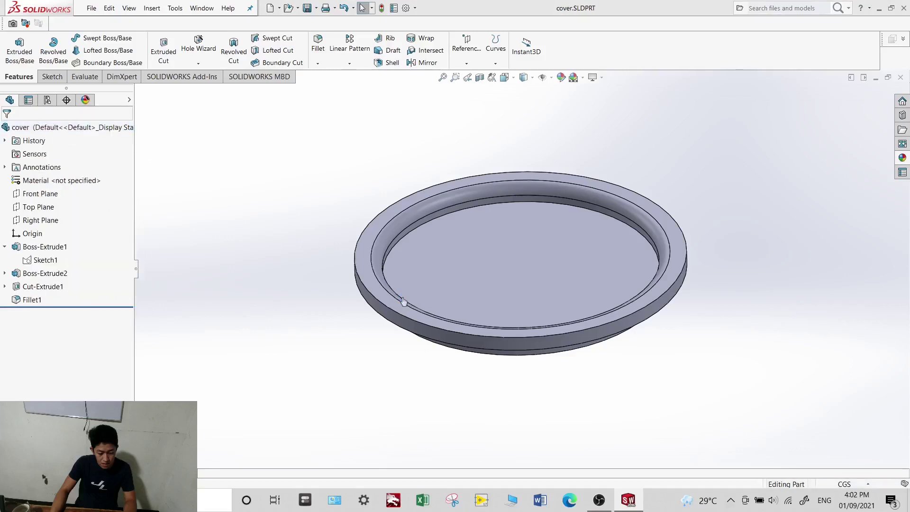
Step: Give the cover the unfinished pine 2d wood appearance and orbit to inspect the finish
{"action": "left_click", "coordinate": [899, 159]}
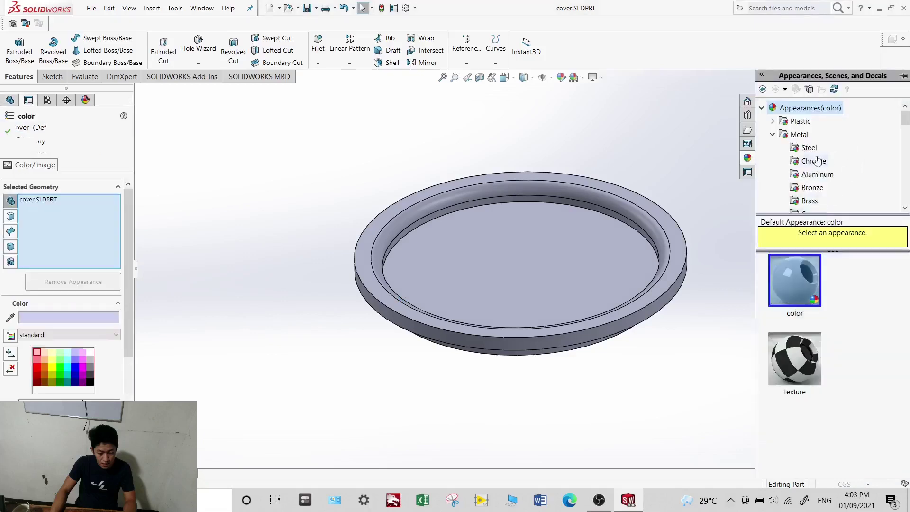
{"action": "left_click", "coordinate": [772, 134]}
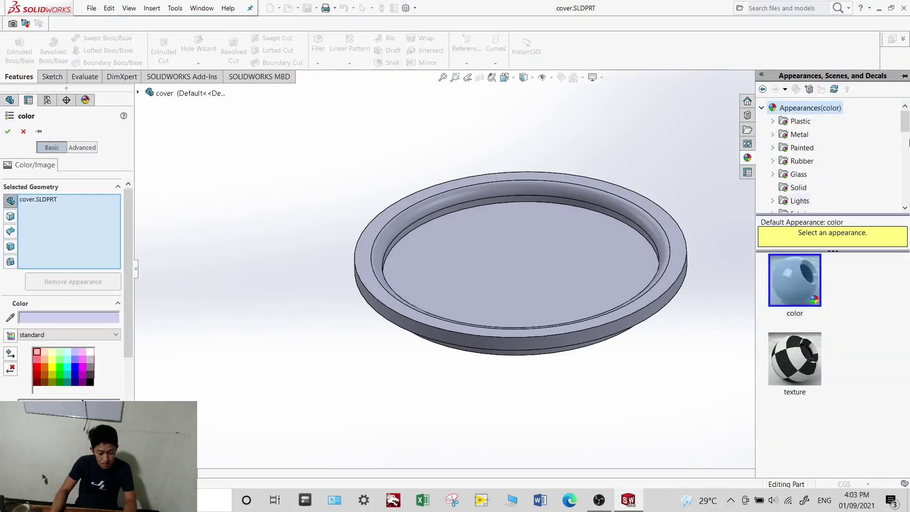
{"action": "left_click_drag", "start_coordinate": [905, 124], "coordinate": [904, 157]}
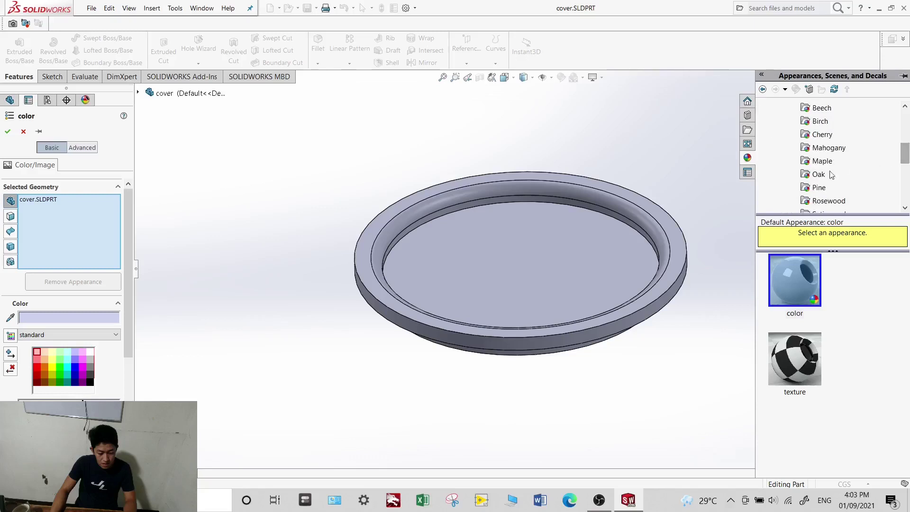
{"action": "left_click", "coordinate": [820, 189]}
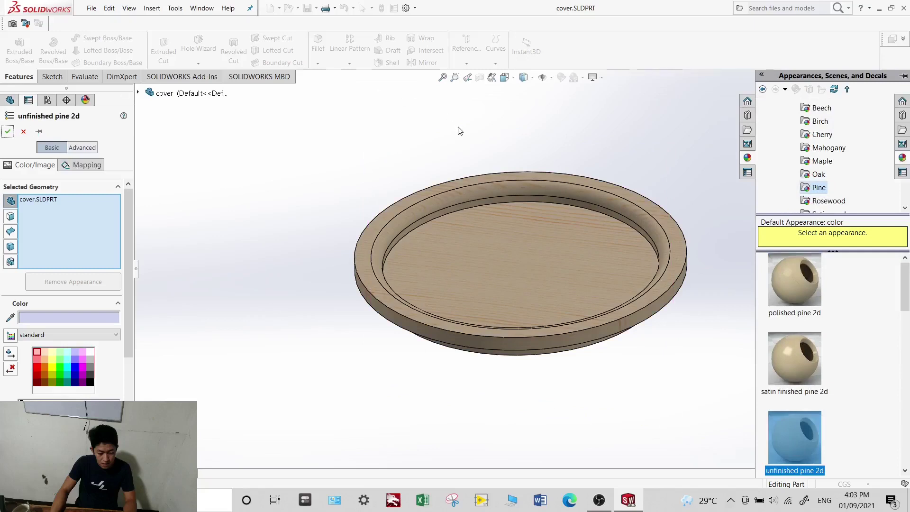
{"action": "left_click", "coordinate": [8, 132]}
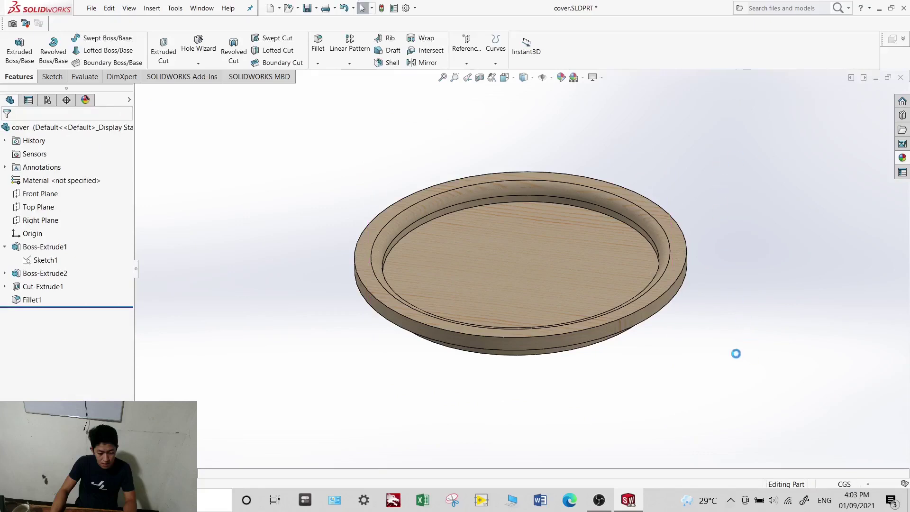
{"action": "mouse_move", "coordinate": [732, 350]}
{"action": "middle_mouse_down"}
{"action": "mouse_move", "coordinate": [733, 201]}
{"action": "mouse_move", "coordinate": [708, 365]}
{"action": "mouse_move", "coordinate": [715, 314]}
{"action": "middle_mouse_up"}
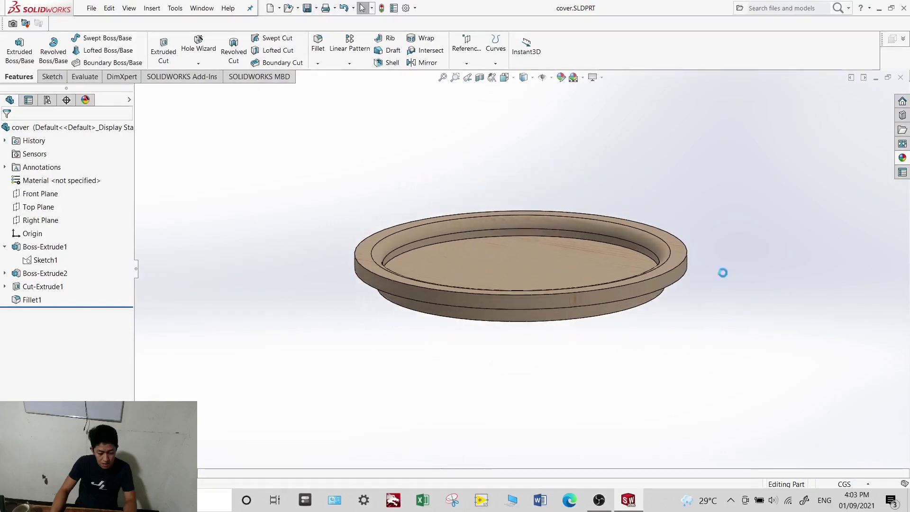
Step: Close the cover part and start a new assembly, Assem1, from the Assembly template
{"action": "left_click", "coordinate": [900, 78]}
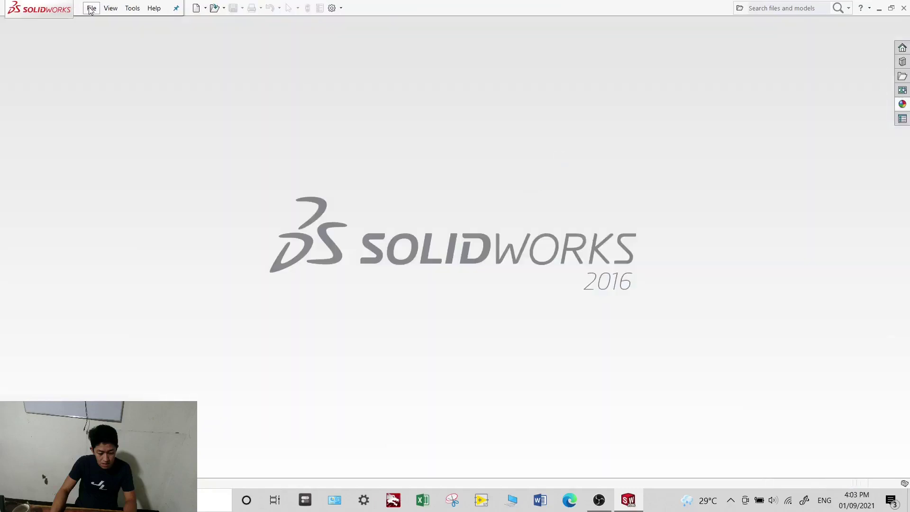
{"action": "left_click", "coordinate": [91, 8]}
{"action": "left_click", "coordinate": [102, 22]}
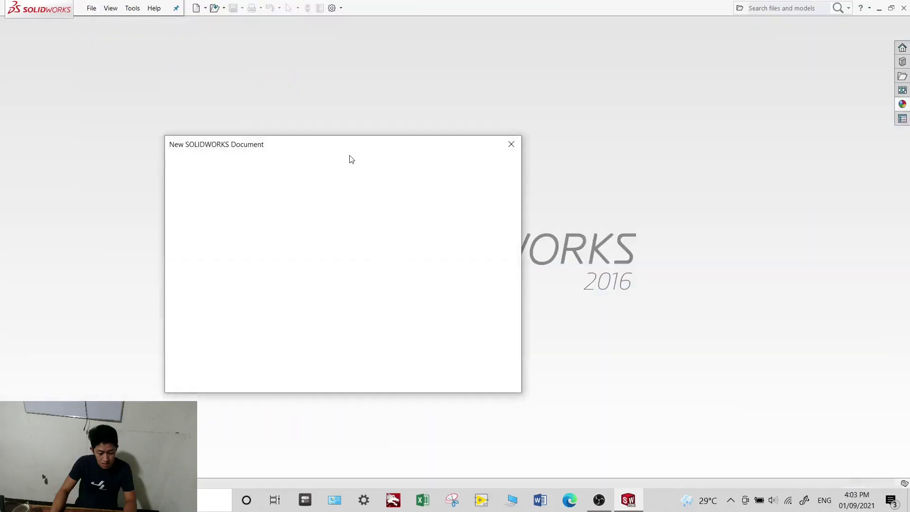
{"action": "left_click", "coordinate": [232, 188]}
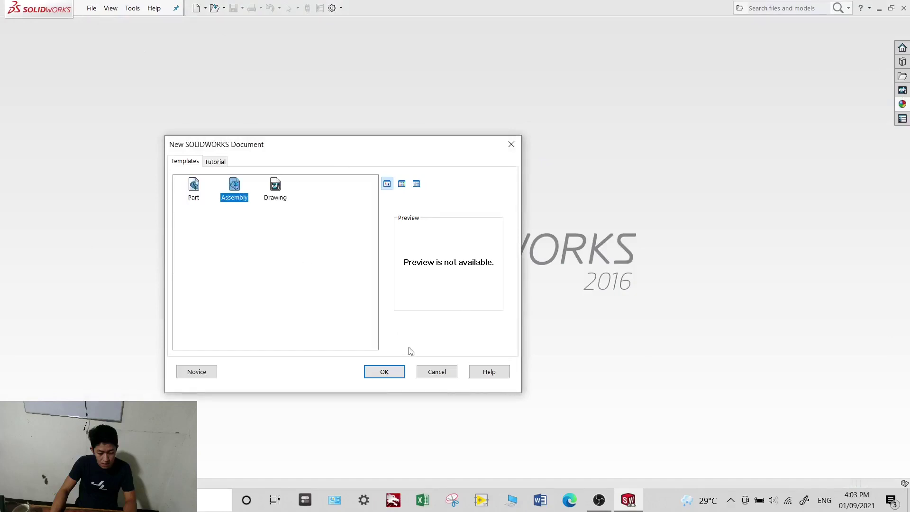
{"action": "left_click", "coordinate": [386, 372]}
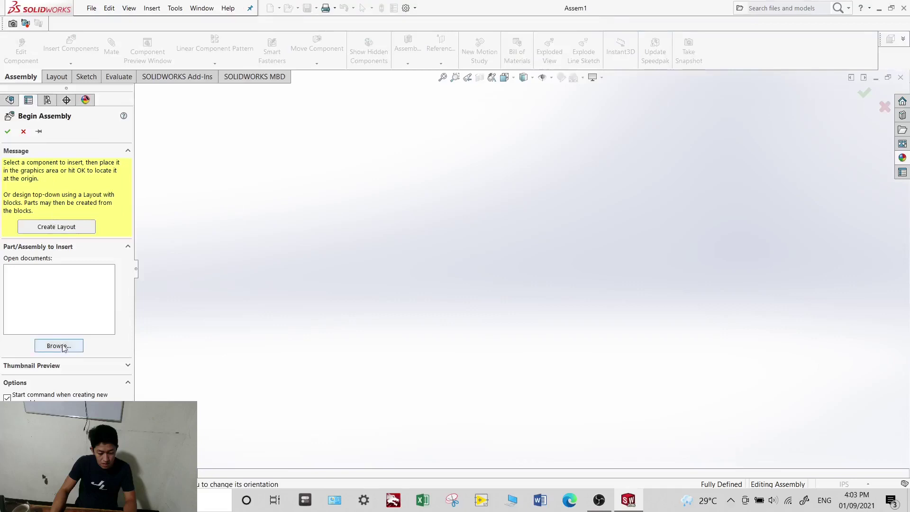
Step: Insert cup.SLDPRT and fix it at the assembly origin, keeping the insert panel pinned
{"action": "left_click", "coordinate": [63, 345]}
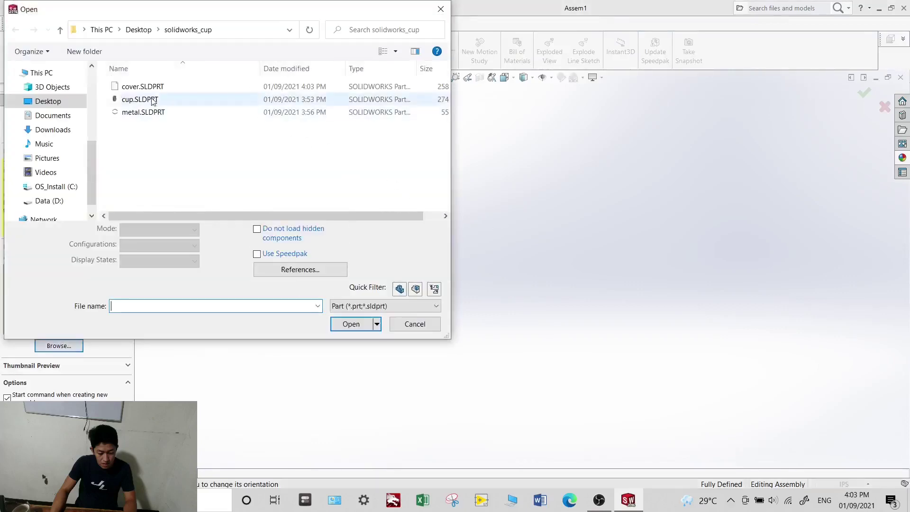
{"action": "left_click", "coordinate": [137, 88]}
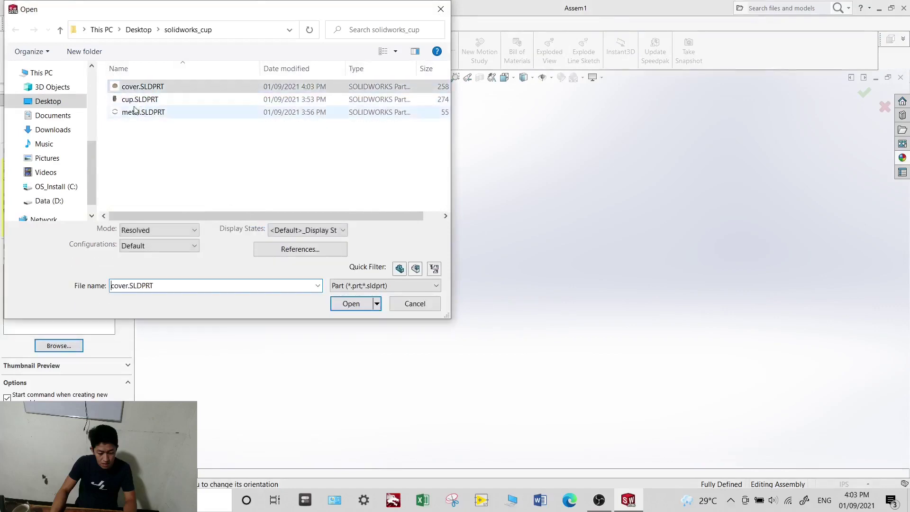
{"action": "left_click", "coordinate": [136, 100]}
{"action": "left_click", "coordinate": [351, 303]}
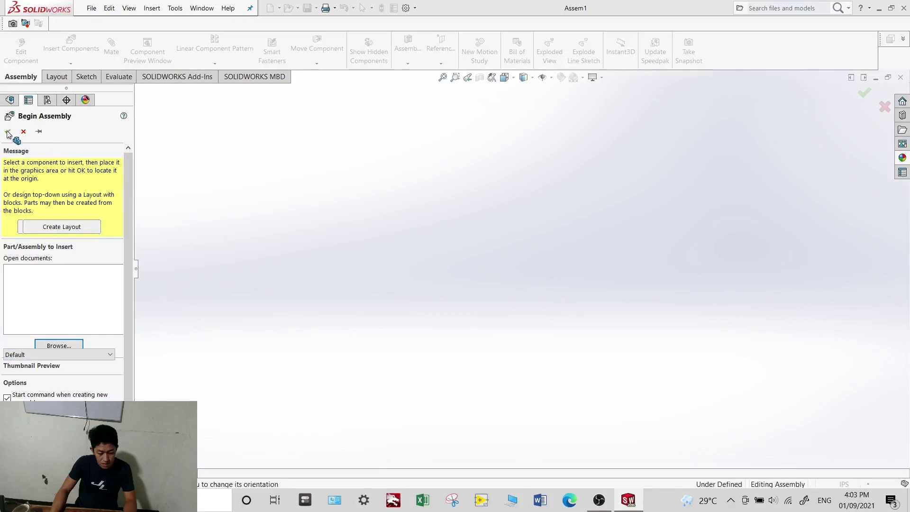
{"action": "left_click", "coordinate": [39, 132]}
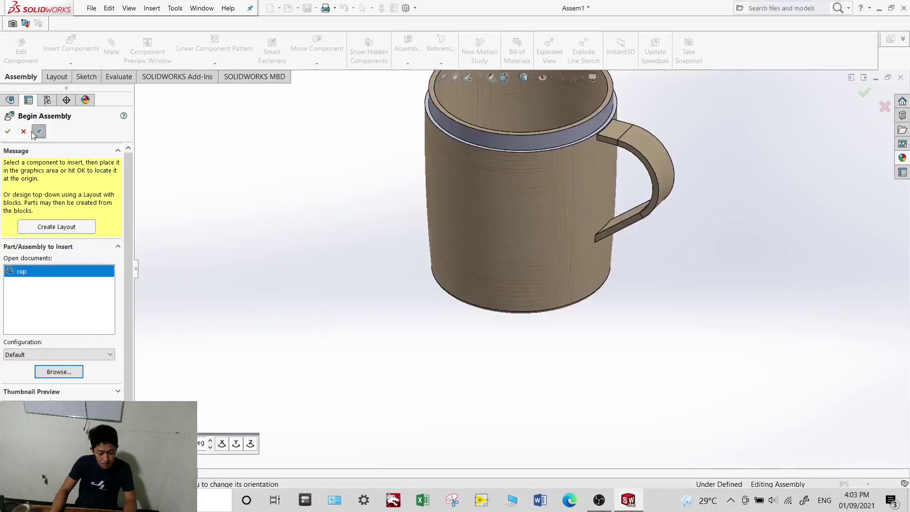
{"action": "left_click", "coordinate": [8, 133]}
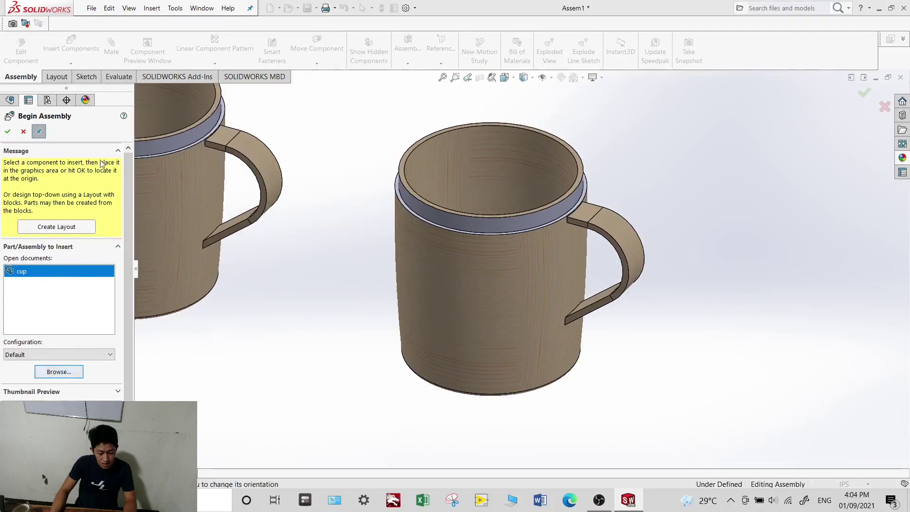
Step: Add the cover and metal ring parts, placing each loosely beside the cup
{"action": "left_click", "coordinate": [142, 90]}
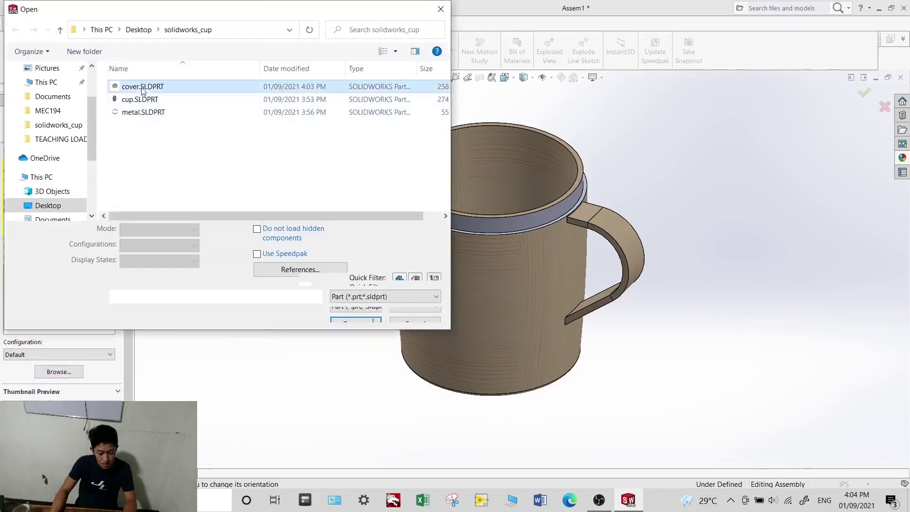
{"action": "left_click", "coordinate": [143, 112], "text": "ctrl"}
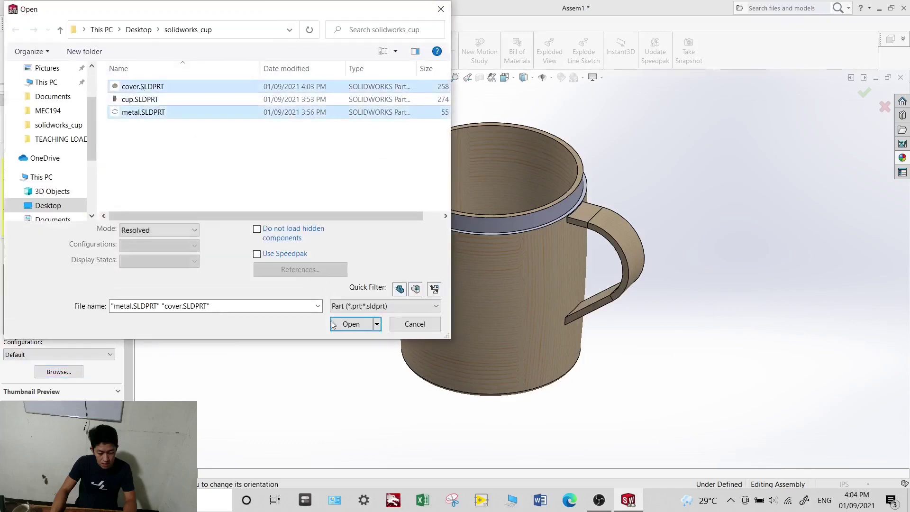
{"action": "left_click", "coordinate": [348, 324]}
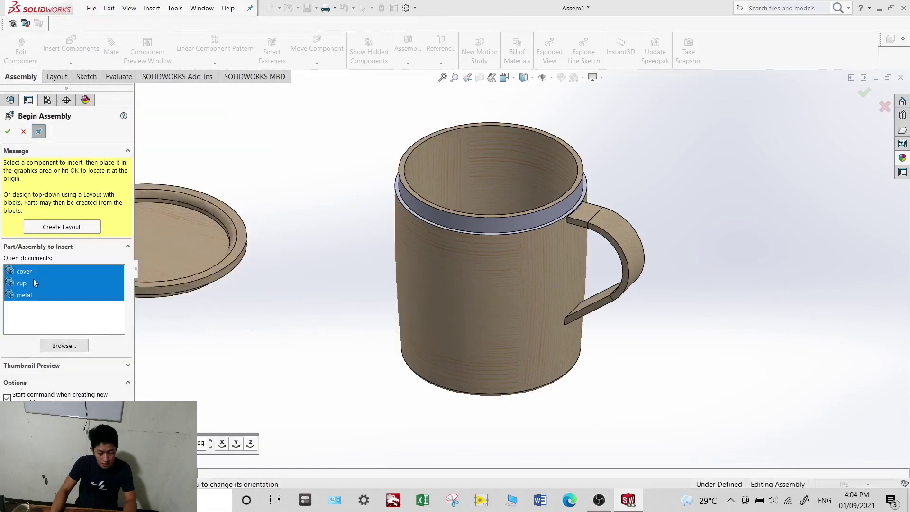
{"action": "left_click", "coordinate": [34, 272]}
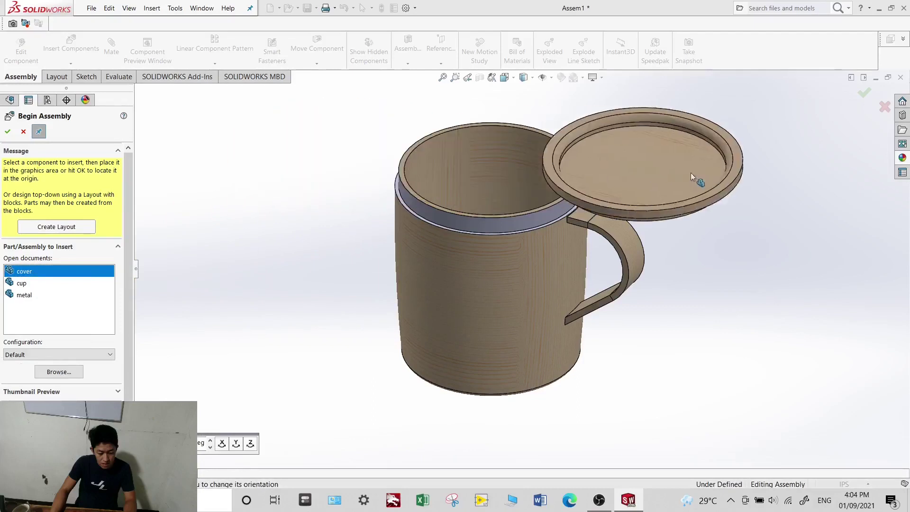
{"action": "left_click", "coordinate": [712, 149]}
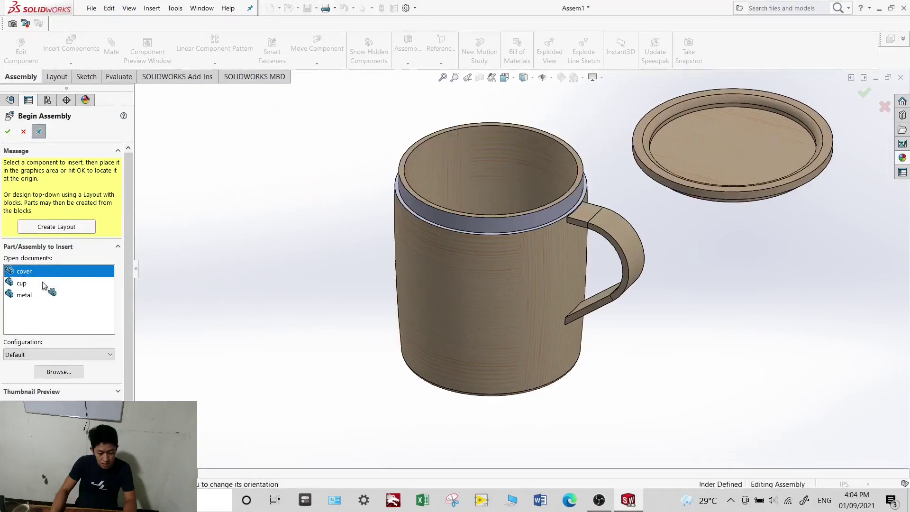
{"action": "left_click", "coordinate": [24, 295]}
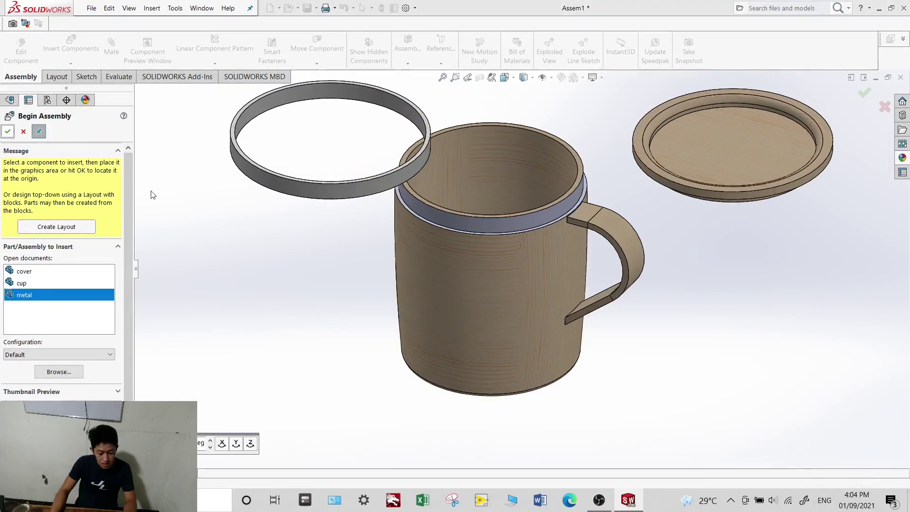
{"action": "left_click", "coordinate": [8, 132]}
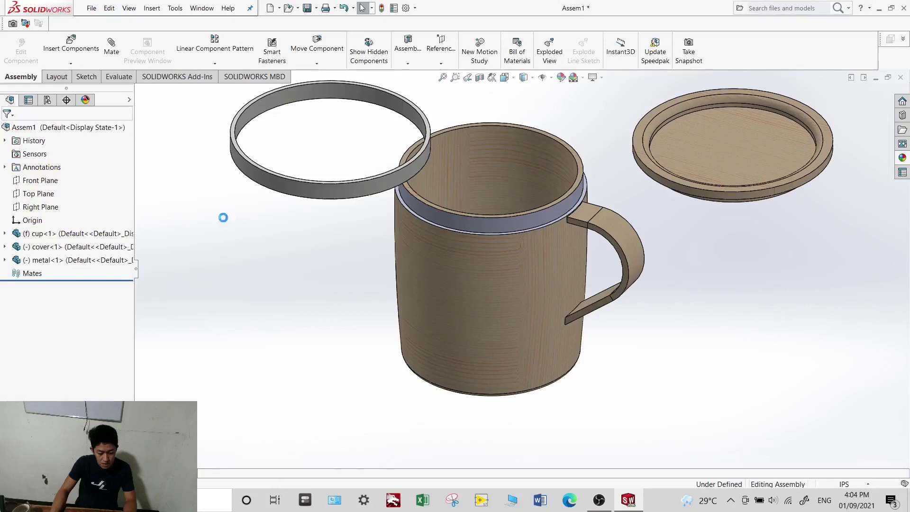
Step: Rebuild and save the assembly as mug.SLDASM in the solidworks_cup folder
{"action": "key", "text": "ctrl+s"}
{"action": "left_click", "coordinate": [397, 210]}
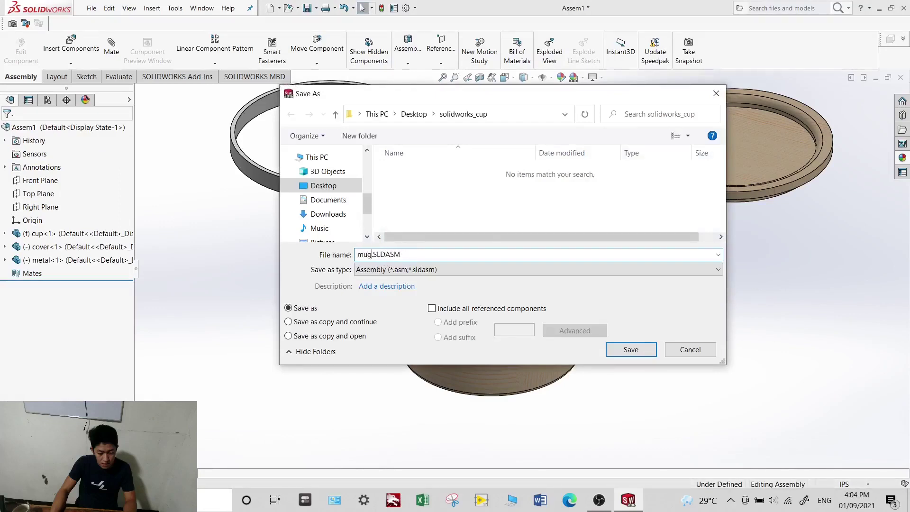
{"action": "left_click", "coordinate": [638, 354]}
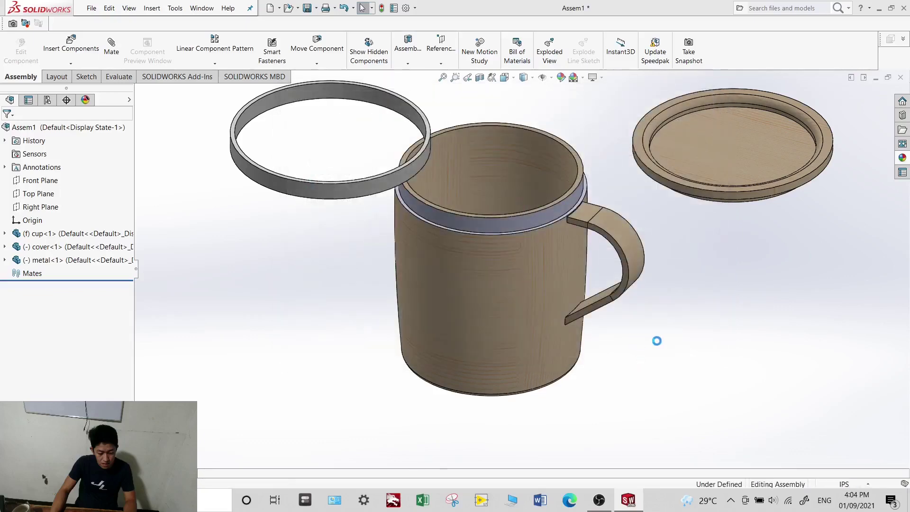
{"action": "mouse_move", "coordinate": [659, 355]}
{"action": "middle_mouse_down"}
{"action": "mouse_move", "coordinate": [678, 284]}
{"action": "mouse_move", "coordinate": [675, 350]}
{"action": "middle_mouse_up"}
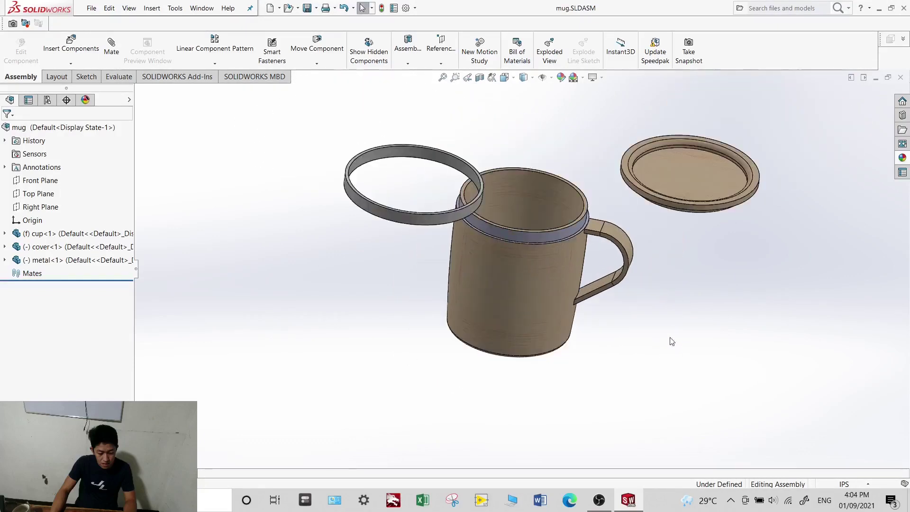
{"action": "key", "text": "f"}
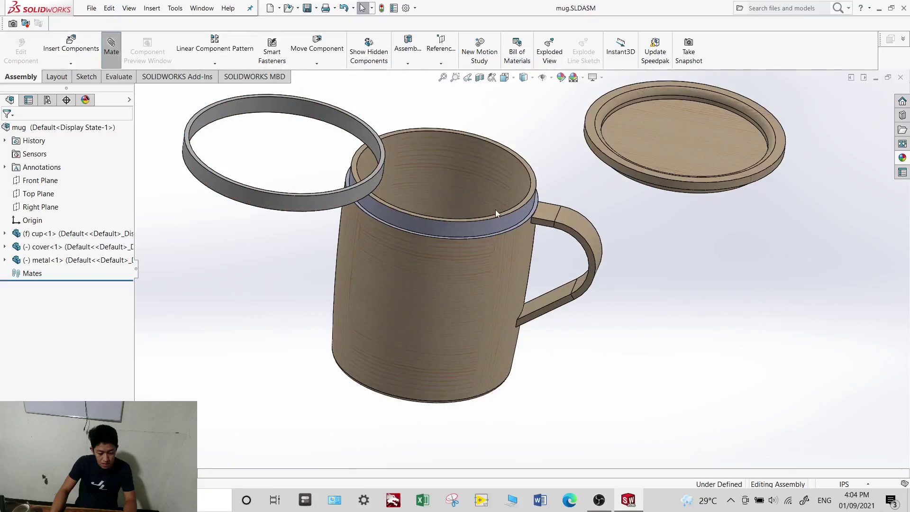
Step: Mate the metal ring concentric with the cup's rim
{"action": "left_click", "coordinate": [451, 228]}
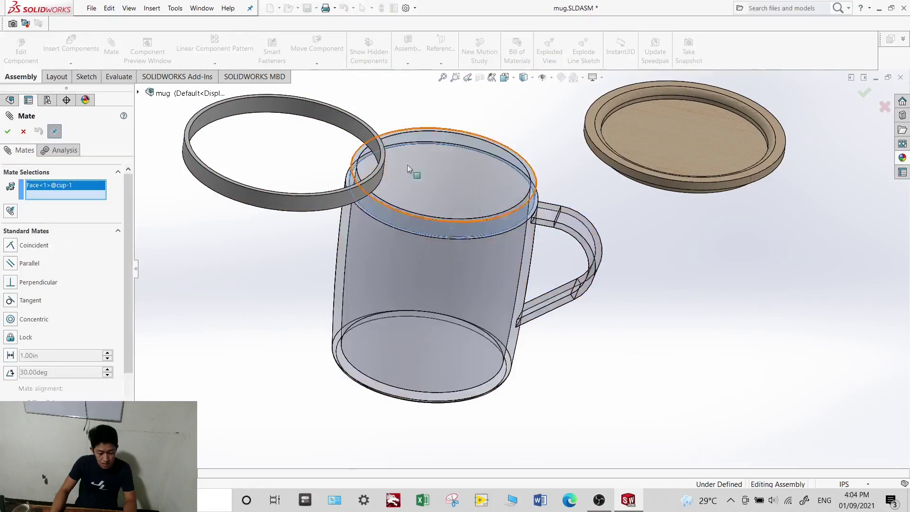
{"action": "left_click", "coordinate": [322, 112]}
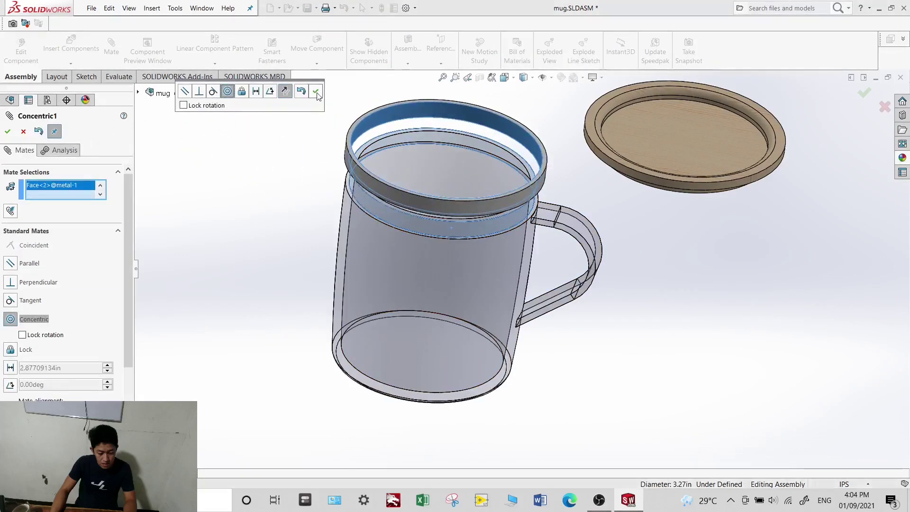
{"action": "left_click", "coordinate": [317, 95]}
Step: Add a coincident mate between the metal ring face and the cup rim face
{"action": "mouse_move", "coordinate": [505, 236]}
{"action": "middle_mouse_down"}
{"action": "mouse_move", "coordinate": [521, 148]}
{"action": "mouse_move", "coordinate": [501, 240]}
{"action": "middle_mouse_up"}
{"action": "scroll", "coordinate": [510, 224], "scroll_direction": "down", "scroll_amount": 2}
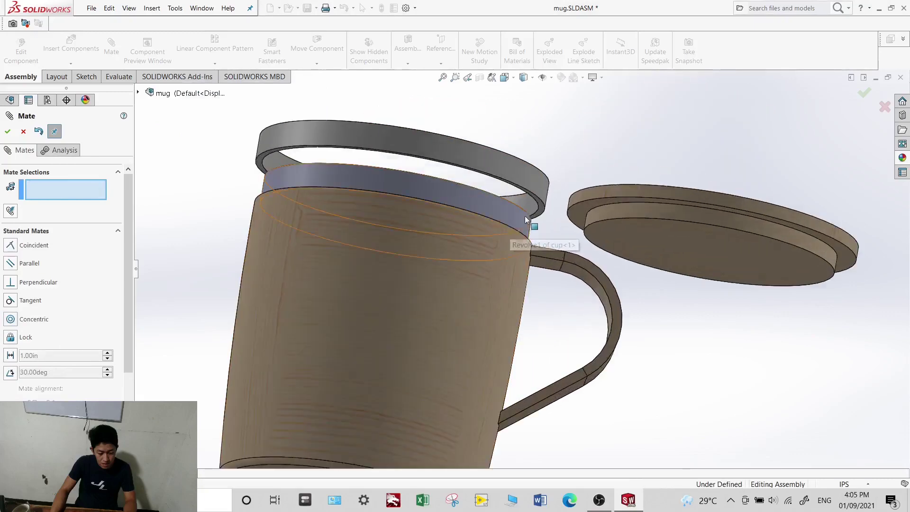
{"action": "scroll", "coordinate": [526, 219], "scroll_direction": "down", "scroll_amount": 2}
{"action": "left_click", "coordinate": [542, 209]}
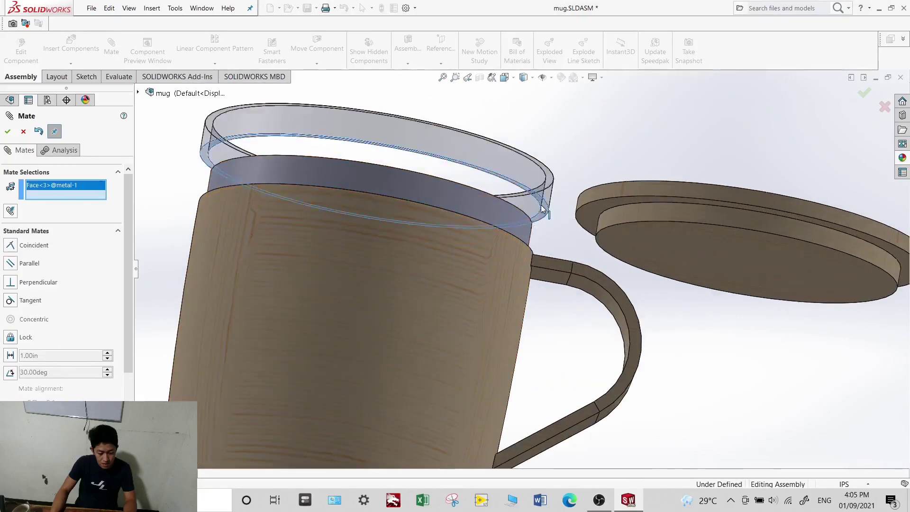
{"action": "scroll", "coordinate": [541, 208], "scroll_direction": "up", "scroll_amount": 3}
{"action": "mouse_move", "coordinate": [540, 200]}
{"action": "middle_mouse_down"}
{"action": "mouse_move", "coordinate": [530, 199]}
{"action": "mouse_move", "coordinate": [460, 301]}
{"action": "middle_mouse_up"}
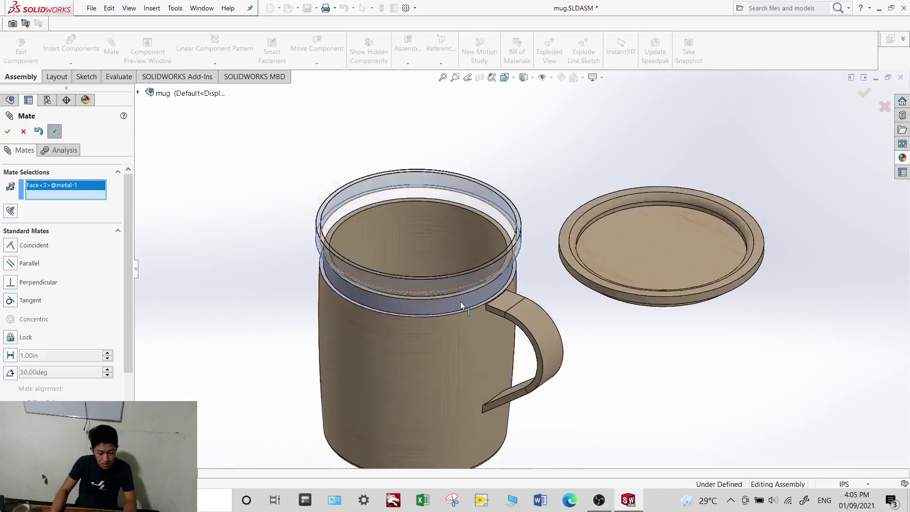
{"action": "scroll", "coordinate": [459, 301], "scroll_direction": "down", "scroll_amount": 3}
{"action": "scroll", "coordinate": [504, 294], "scroll_direction": "down", "scroll_amount": 2}
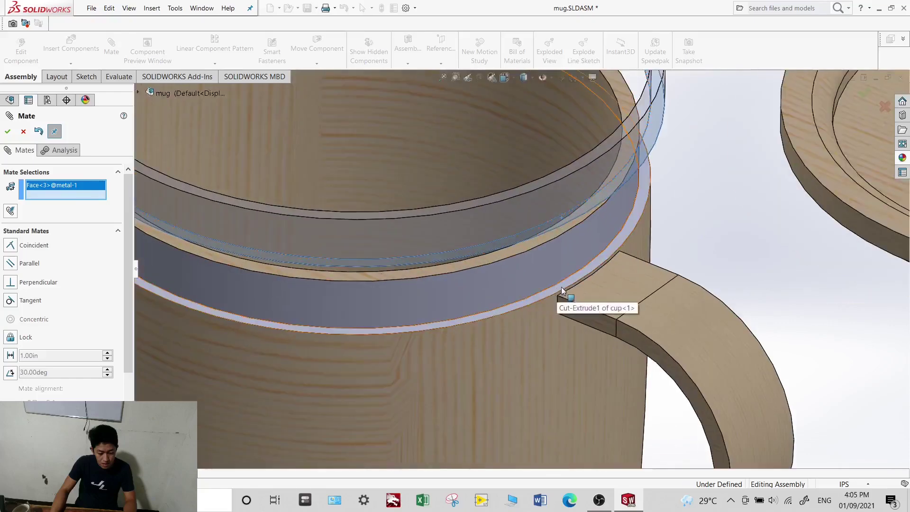
{"action": "left_click", "coordinate": [561, 286]}
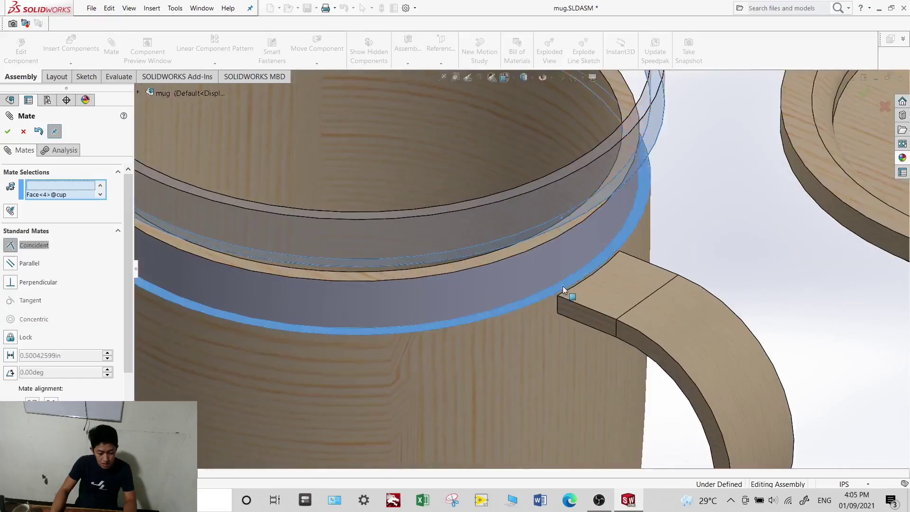
{"action": "left_click", "coordinate": [624, 275]}
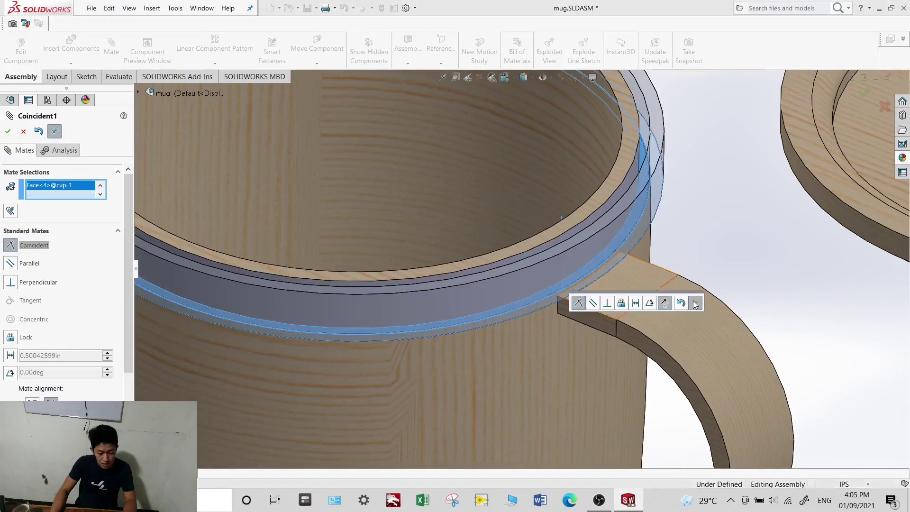
{"action": "left_click", "coordinate": [695, 304]}
Step: Orbit and zoom to inspect the ring seated on the cup rim
{"action": "scroll", "coordinate": [510, 322], "scroll_direction": "up", "scroll_amount": 3}
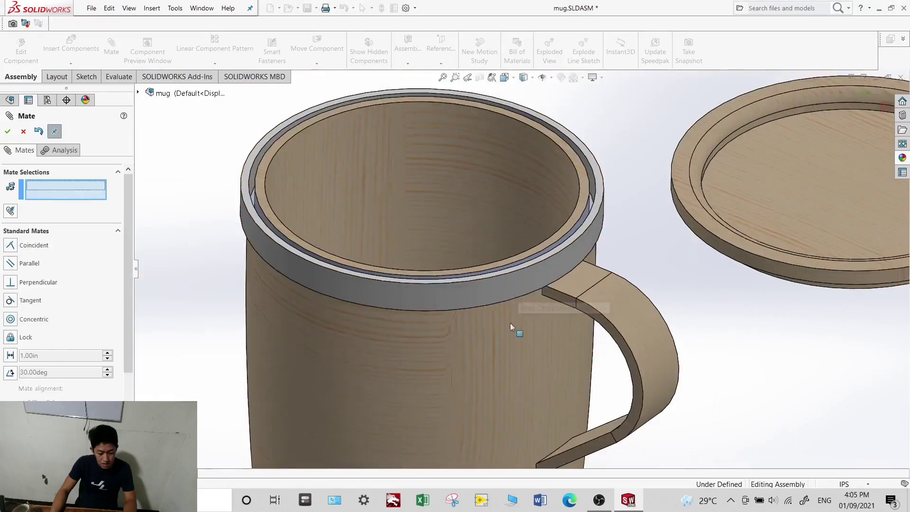
{"action": "scroll", "coordinate": [509, 323], "scroll_direction": "up", "scroll_amount": 3}
{"action": "scroll", "coordinate": [438, 330], "scroll_direction": "up", "scroll_amount": 1}
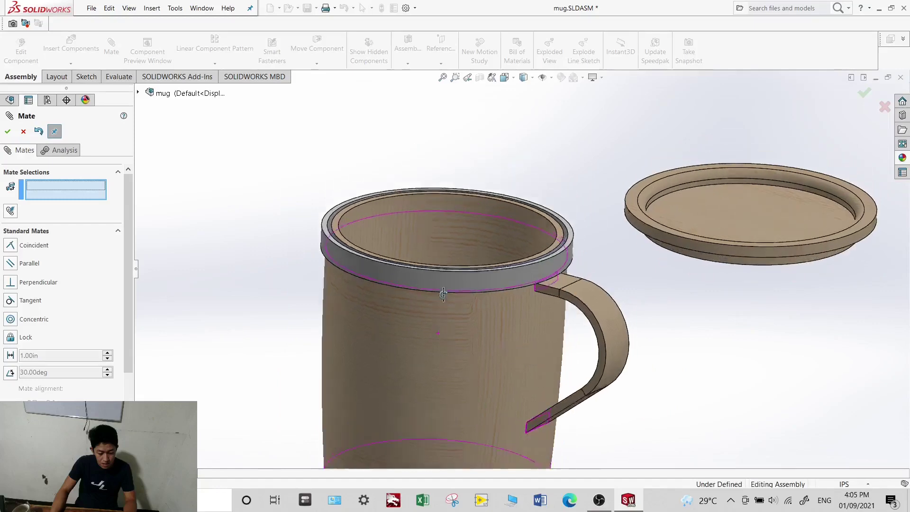
{"action": "mouse_move", "coordinate": [443, 293]}
{"action": "middle_mouse_down"}
{"action": "mouse_move", "coordinate": [453, 206]}
{"action": "mouse_move", "coordinate": [443, 248]}
{"action": "mouse_move", "coordinate": [443, 356]}
{"action": "mouse_move", "coordinate": [532, 240]}
{"action": "middle_mouse_up"}
{"action": "scroll", "coordinate": [556, 224], "scroll_direction": "down", "scroll_amount": 3}
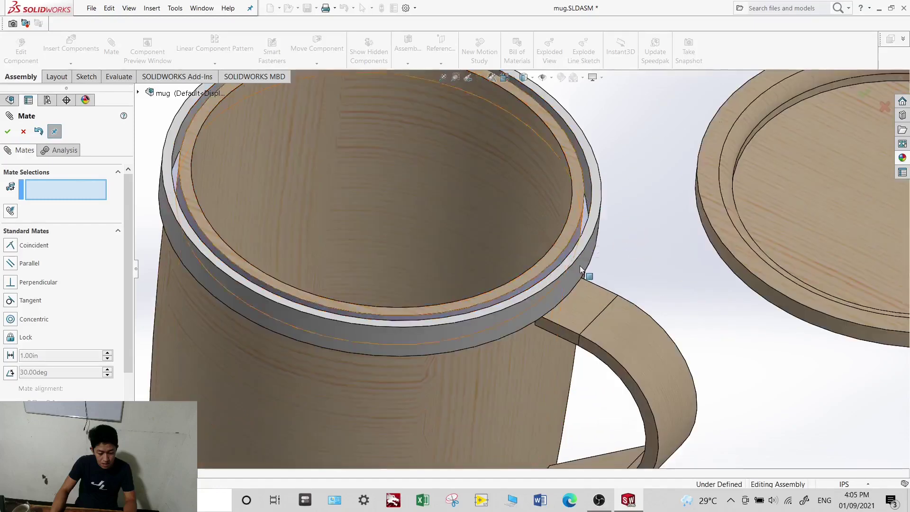
{"action": "scroll", "coordinate": [581, 269], "scroll_direction": "up", "scroll_amount": 2}
{"action": "scroll", "coordinate": [582, 242], "scroll_direction": "up", "scroll_amount": 2}
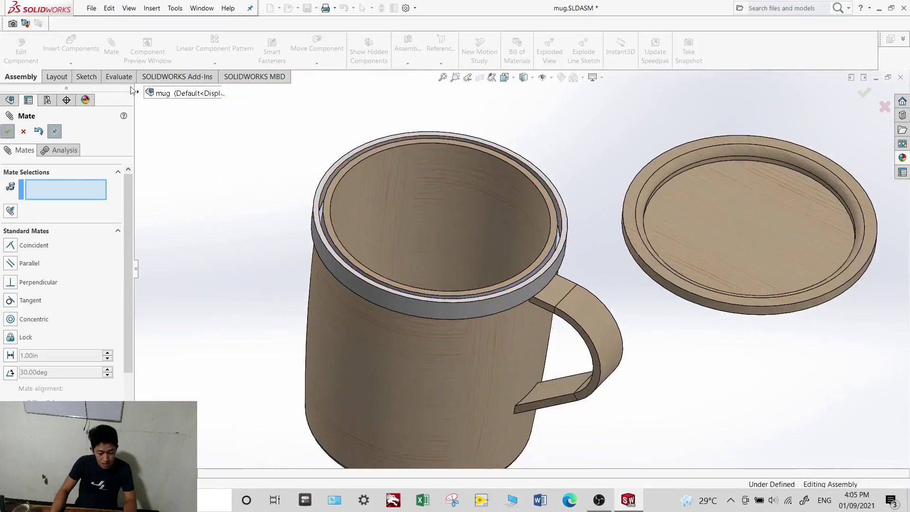
Step: Measure the cup's inner rim edge with the Evaluate Measure tool
{"action": "key", "text": "Escape"}
{"action": "left_click", "coordinate": [119, 78]}
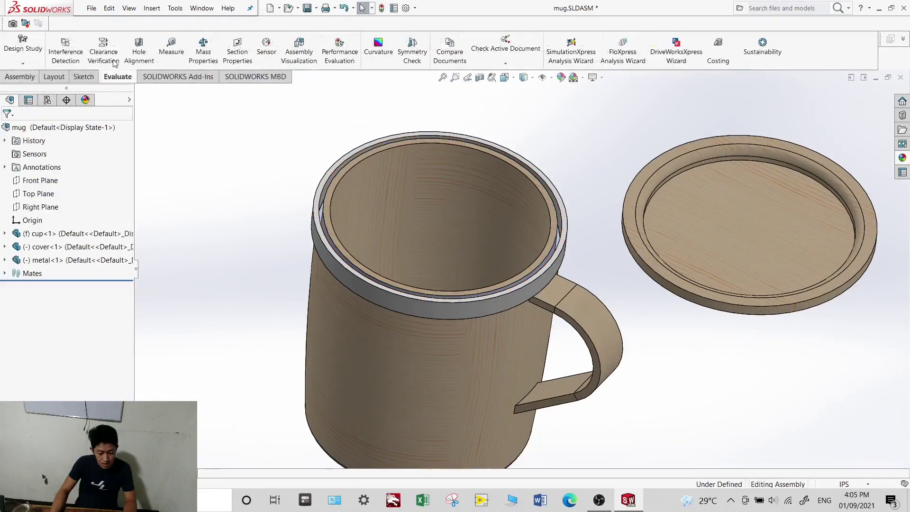
{"action": "scroll", "coordinate": [549, 194], "scroll_direction": "down", "scroll_amount": 2}
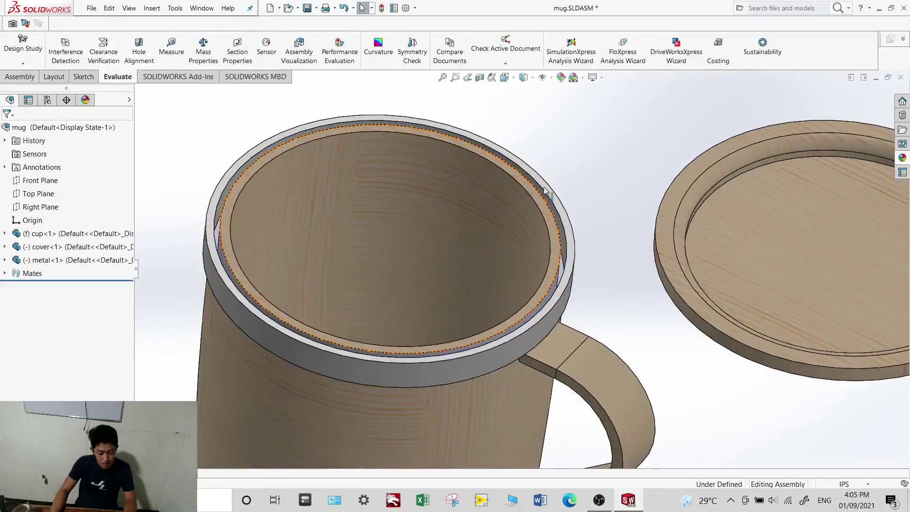
{"action": "left_click", "coordinate": [536, 188]}
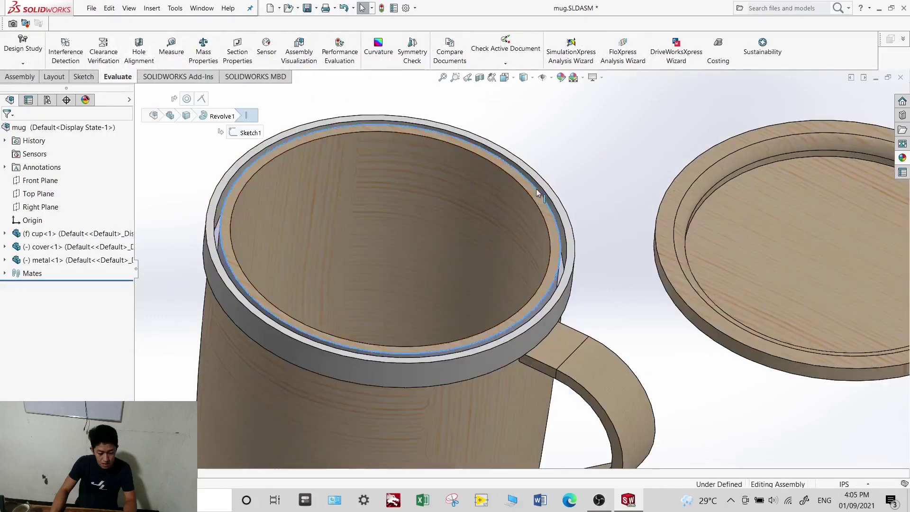
{"action": "left_click", "coordinate": [171, 48]}
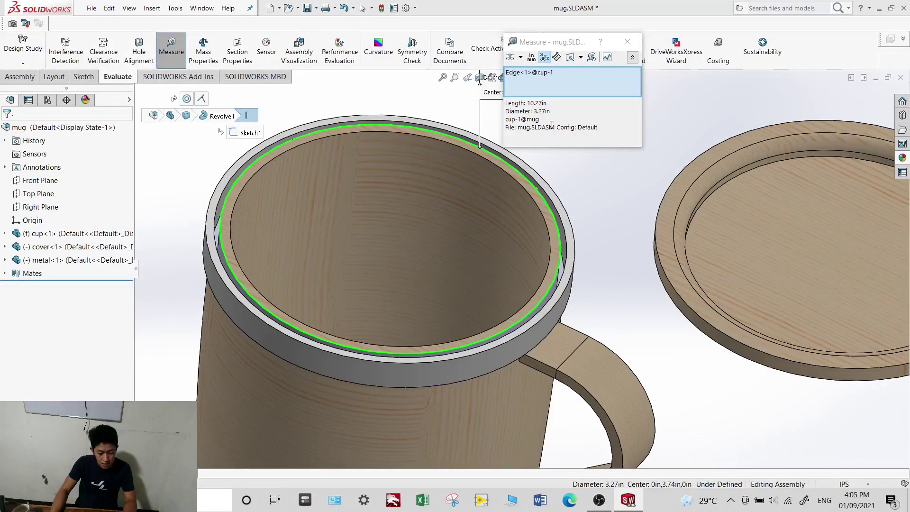
{"action": "left_click", "coordinate": [628, 42]}
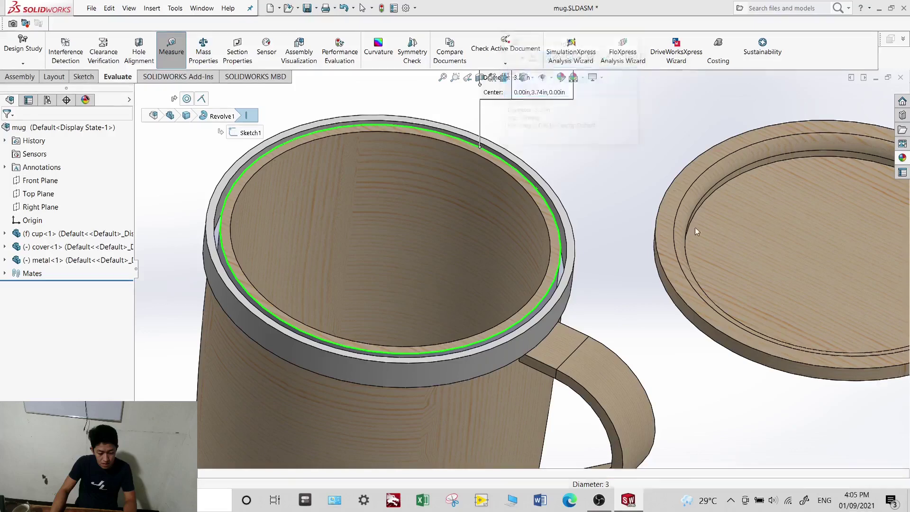
Step: Switch document units from IPS to CGS and re-measure the rim: 8.30 cm diameter
{"action": "left_click", "coordinate": [846, 484]}
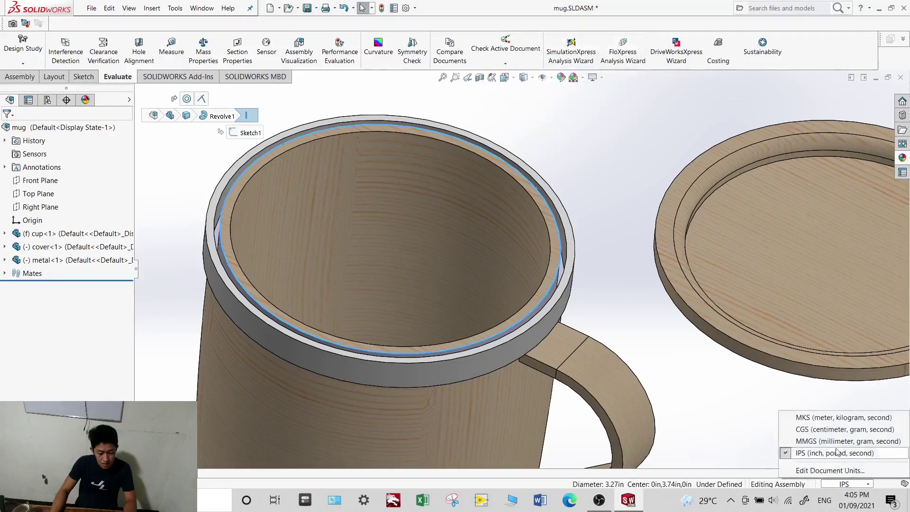
{"action": "left_click", "coordinate": [819, 429]}
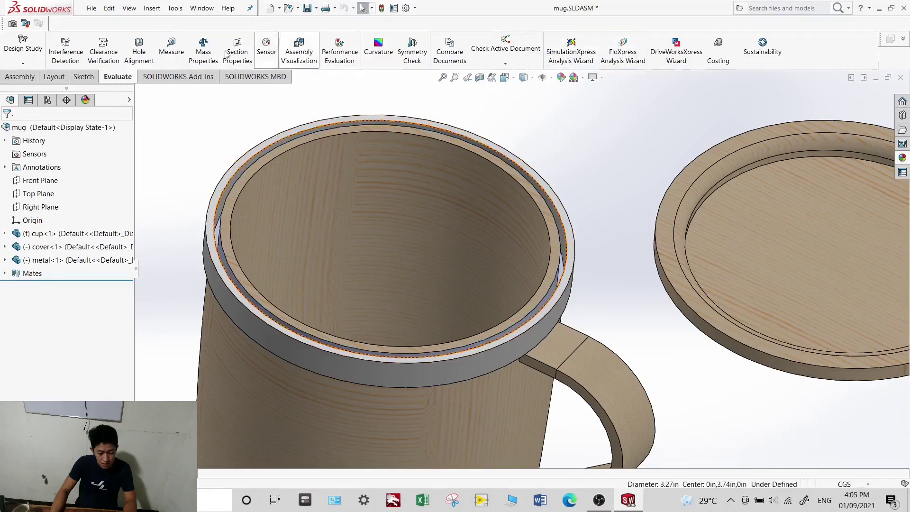
{"action": "left_click", "coordinate": [171, 47]}
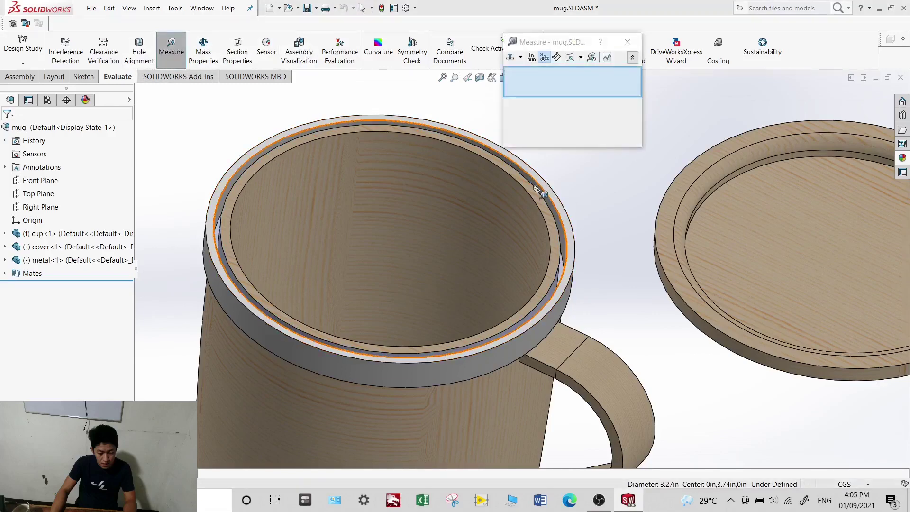
{"action": "left_click", "coordinate": [536, 189]}
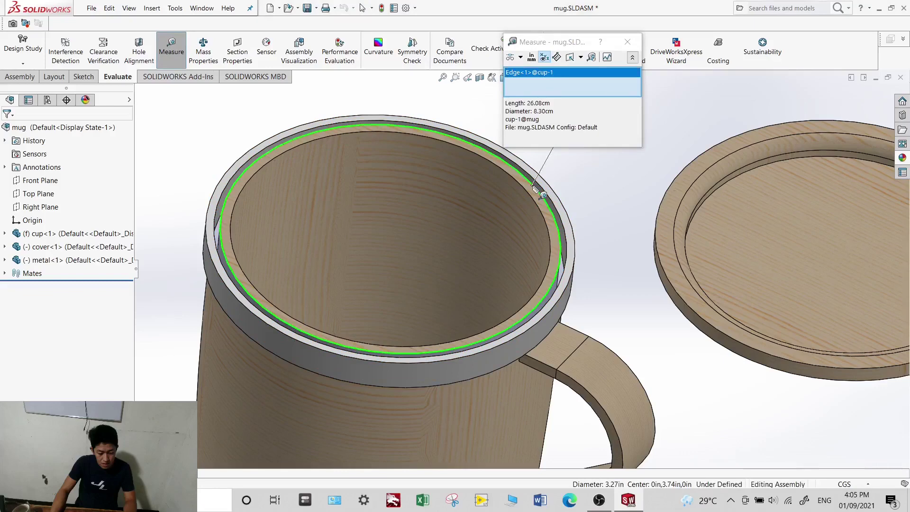
{"action": "left_click", "coordinate": [631, 46]}
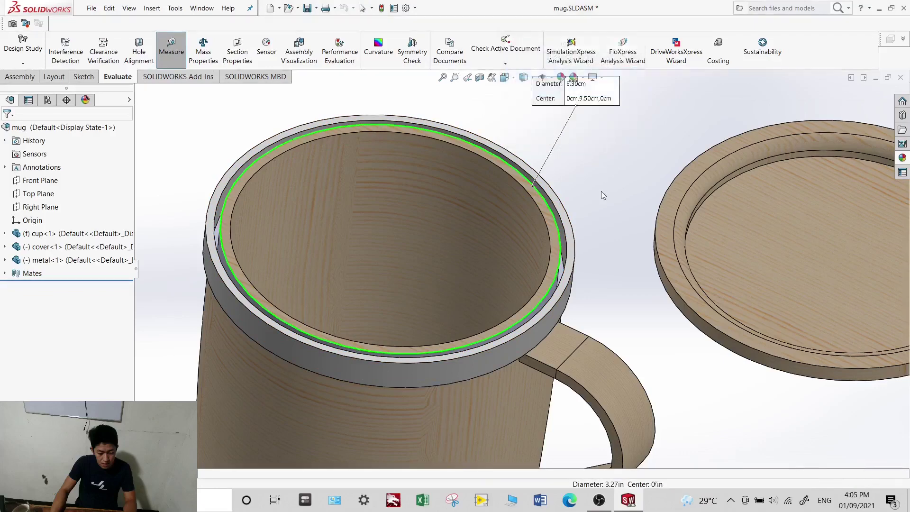
Step: Select the metal ring component in the assembly
{"action": "scroll", "coordinate": [584, 183], "scroll_direction": "up", "scroll_amount": 2}
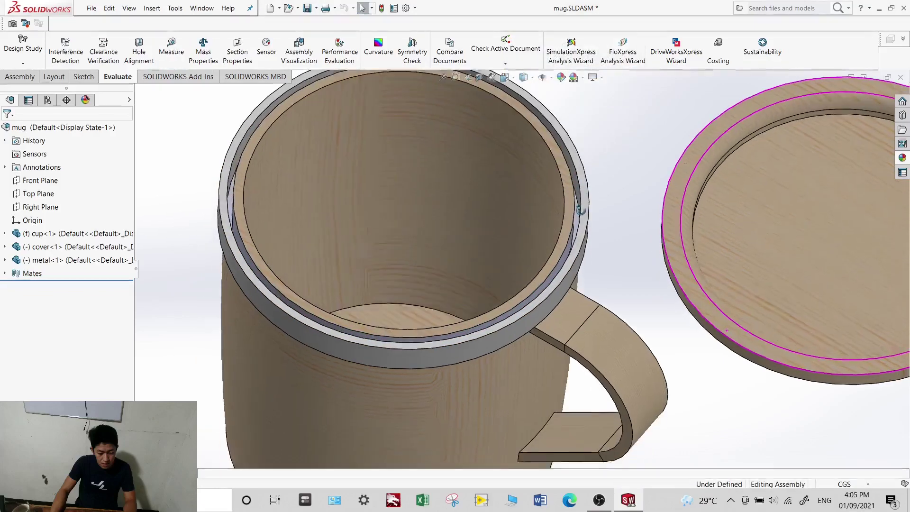
{"action": "scroll", "coordinate": [589, 189], "scroll_direction": "down", "scroll_amount": 2}
{"action": "scroll", "coordinate": [562, 179], "scroll_direction": "down", "scroll_amount": 3}
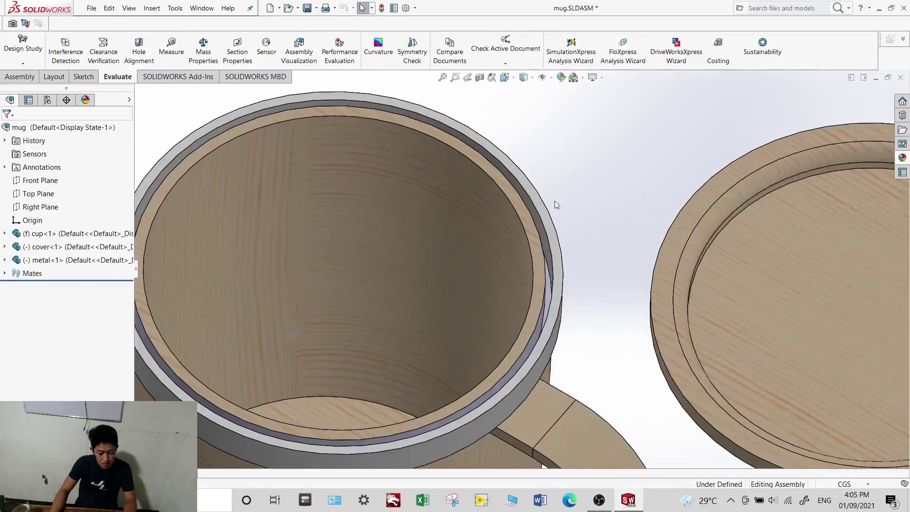
{"action": "left_click", "coordinate": [533, 195]}
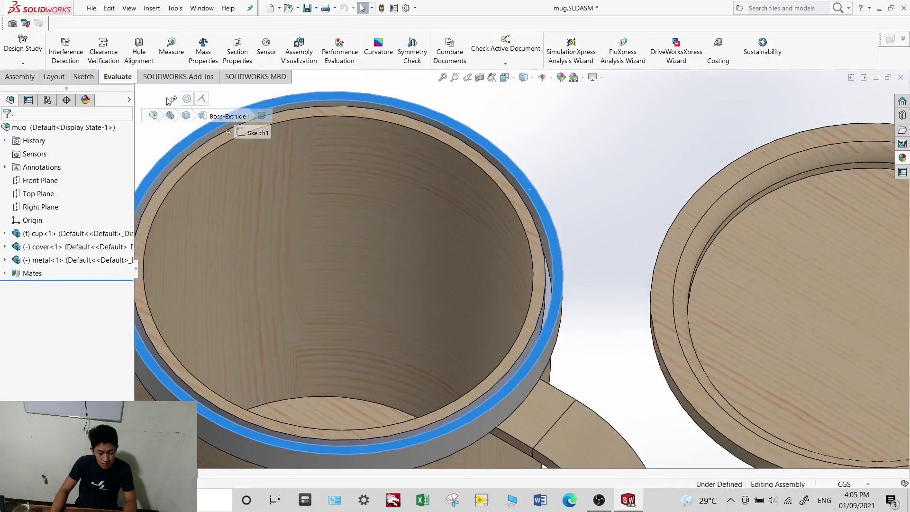
{"action": "left_click", "coordinate": [20, 77]}
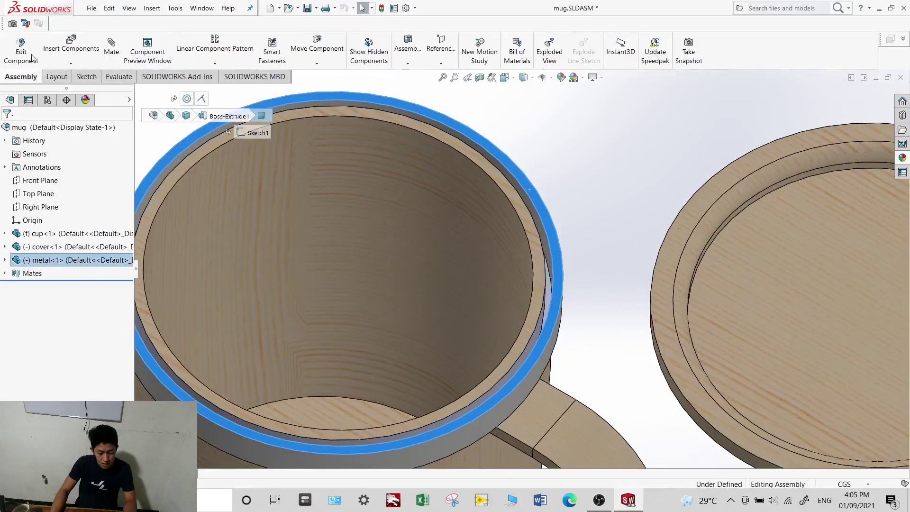
Step: Edit the metal ring's Sketch1 in place, changing Ø8.60 to 8.30 cm, and rebuild
{"action": "left_click", "coordinate": [33, 57]}
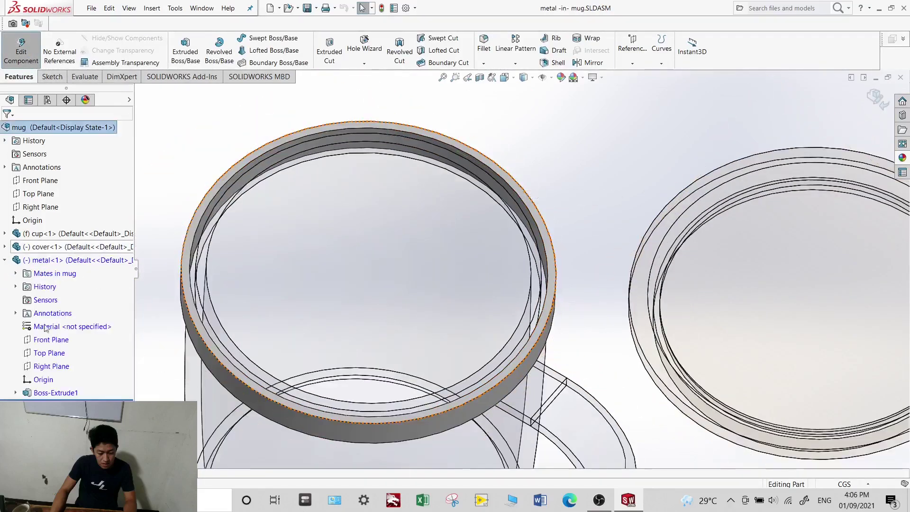
{"action": "left_click", "coordinate": [38, 392]}
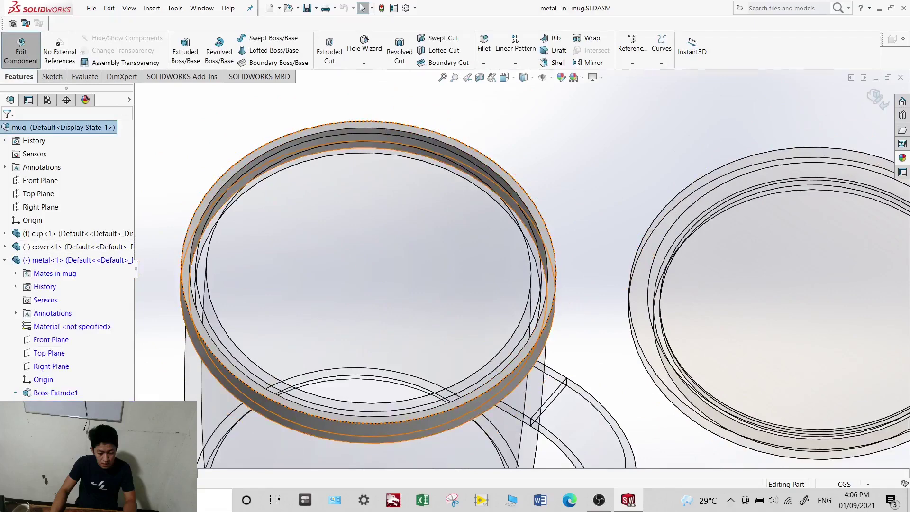
{"action": "left_click", "coordinate": [55, 381]}
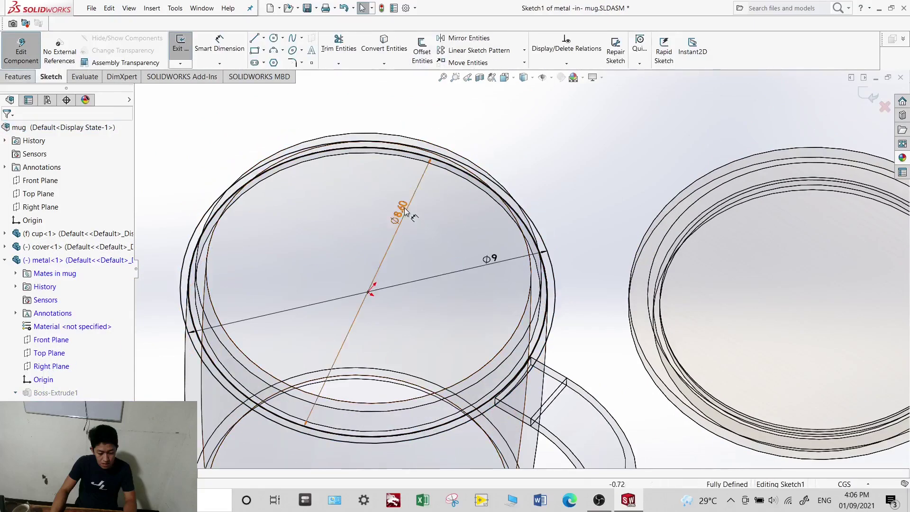
{"action": "left_click", "coordinate": [406, 212]}
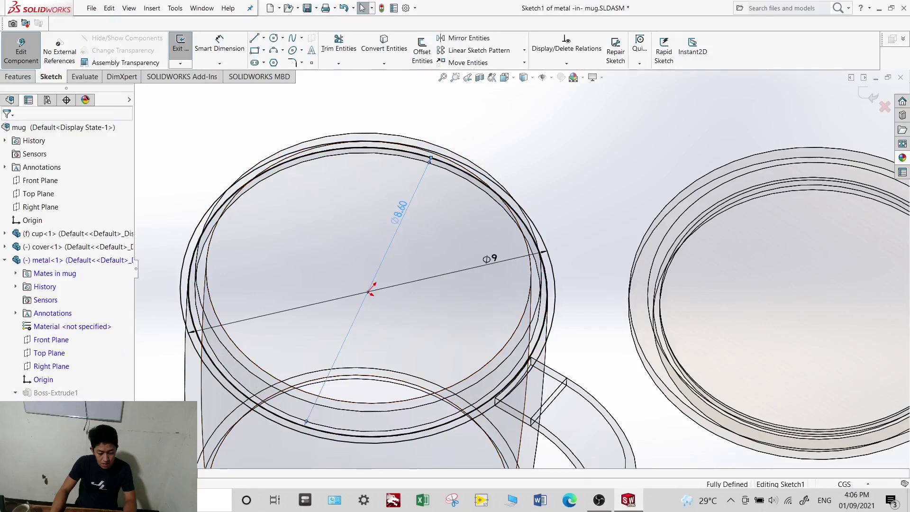
{"action": "double_click", "coordinate": [403, 212]}
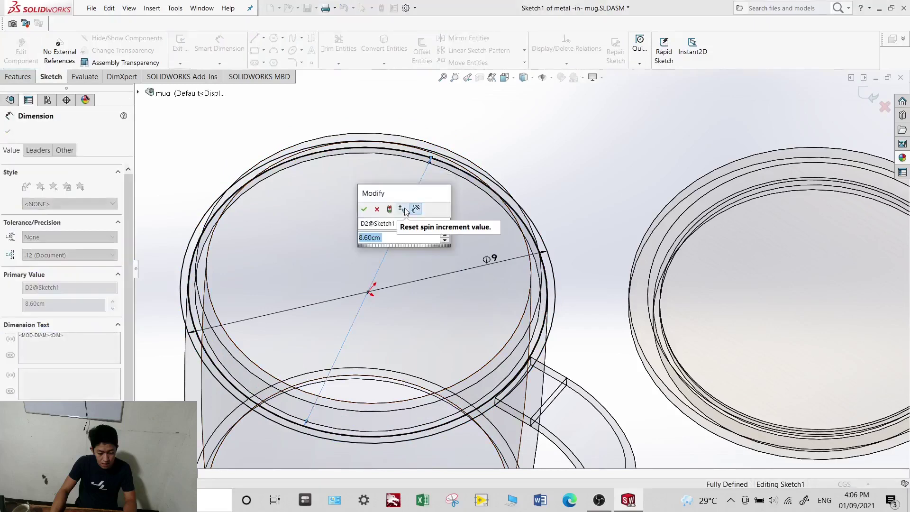
{"action": "type", "text": "8."}
{"action": "type", "text": "8.3"}
{"action": "key", "text": "Return"}
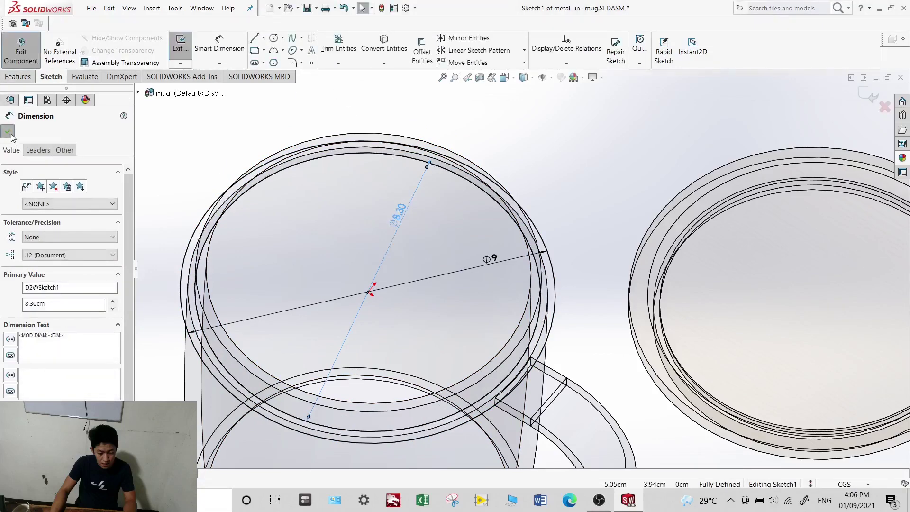
{"action": "left_click", "coordinate": [11, 135]}
{"action": "left_click", "coordinate": [382, 9]}
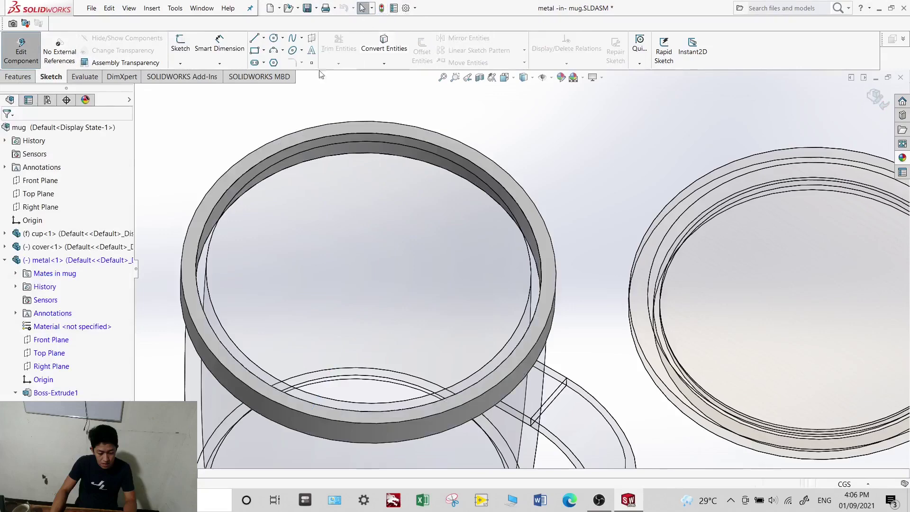
{"action": "scroll", "coordinate": [449, 224], "scroll_direction": "up", "scroll_amount": 3}
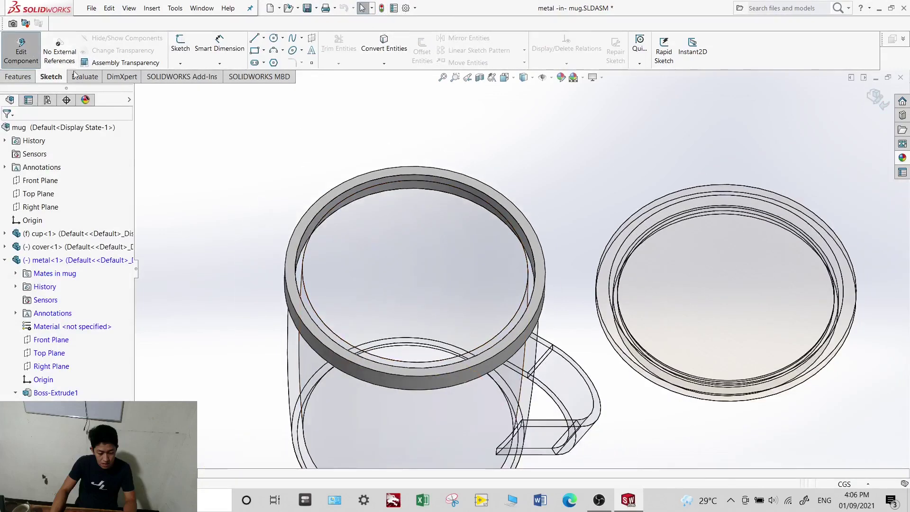
{"action": "left_click", "coordinate": [877, 97]}
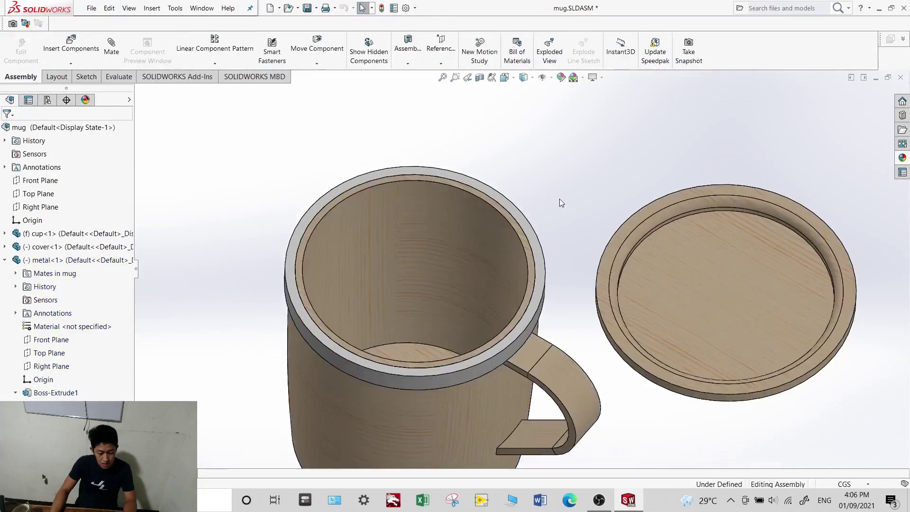
Step: Orbit to look down into the mug, then hide the metal band component on its rim
{"action": "scroll", "coordinate": [597, 337], "scroll_direction": "up", "scroll_amount": 3}
{"action": "mouse_move", "coordinate": [575, 335]}
{"action": "middle_mouse_down"}
{"action": "mouse_move", "coordinate": [545, 193]}
{"action": "mouse_move", "coordinate": [534, 211]}
{"action": "mouse_move", "coordinate": [525, 305]}
{"action": "mouse_move", "coordinate": [564, 278]}
{"action": "mouse_move", "coordinate": [583, 331]}
{"action": "mouse_move", "coordinate": [571, 347]}
{"action": "mouse_move", "coordinate": [567, 258]}
{"action": "mouse_move", "coordinate": [587, 217]}
{"action": "mouse_move", "coordinate": [606, 258]}
{"action": "mouse_move", "coordinate": [465, 353]}
{"action": "mouse_move", "coordinate": [491, 340]}
{"action": "mouse_move", "coordinate": [488, 369]}
{"action": "mouse_move", "coordinate": [499, 284]}
{"action": "mouse_move", "coordinate": [492, 343]}
{"action": "middle_mouse_up"}
{"action": "scroll", "coordinate": [464, 346], "scroll_direction": "down", "scroll_amount": 2}
{"action": "scroll", "coordinate": [473, 337], "scroll_direction": "down", "scroll_amount": 2}
{"action": "scroll", "coordinate": [490, 339], "scroll_direction": "up", "scroll_amount": 2}
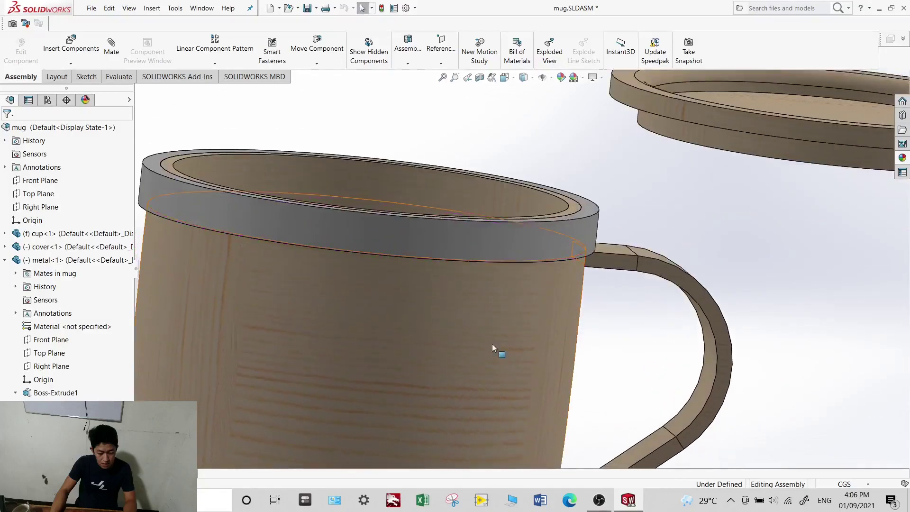
{"action": "mouse_move", "coordinate": [533, 271]}
{"action": "middle_mouse_down"}
{"action": "mouse_move", "coordinate": [534, 279]}
{"action": "mouse_move", "coordinate": [535, 208]}
{"action": "middle_mouse_up"}
{"action": "scroll", "coordinate": [533, 278], "scroll_direction": "up", "scroll_amount": 3}
{"action": "scroll", "coordinate": [534, 206], "scroll_direction": "down", "scroll_amount": 2}
{"action": "scroll", "coordinate": [533, 206], "scroll_direction": "down", "scroll_amount": 2}
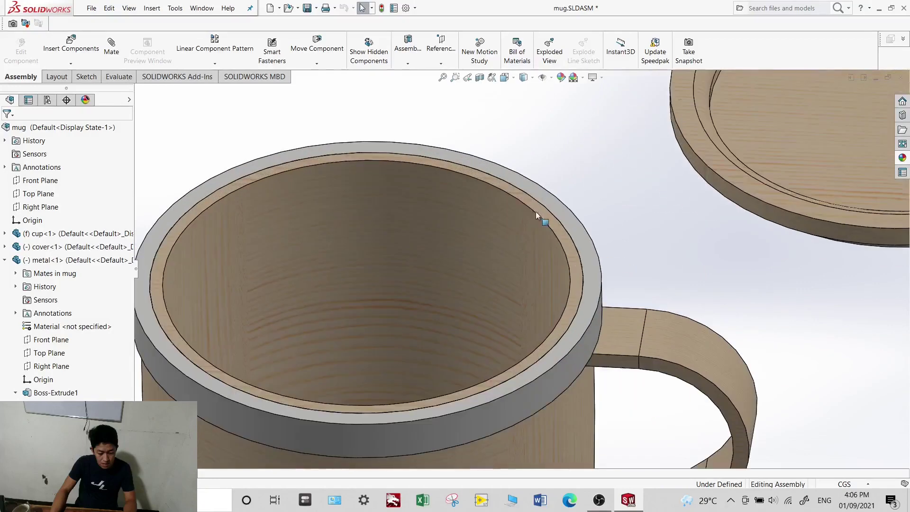
{"action": "scroll", "coordinate": [592, 315], "scroll_direction": "up", "scroll_amount": 1}
{"action": "scroll", "coordinate": [592, 315], "scroll_direction": "up", "scroll_amount": 3}
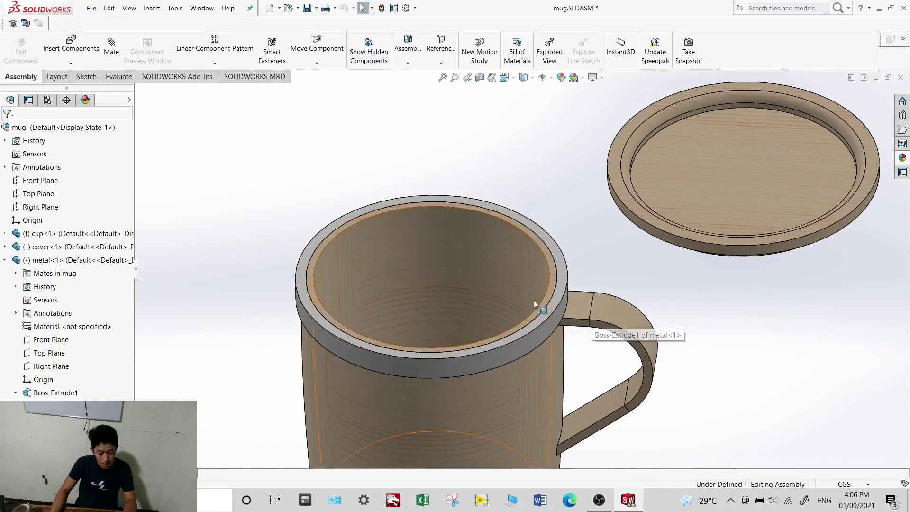
{"action": "key", "text": "ctrl+Up"}
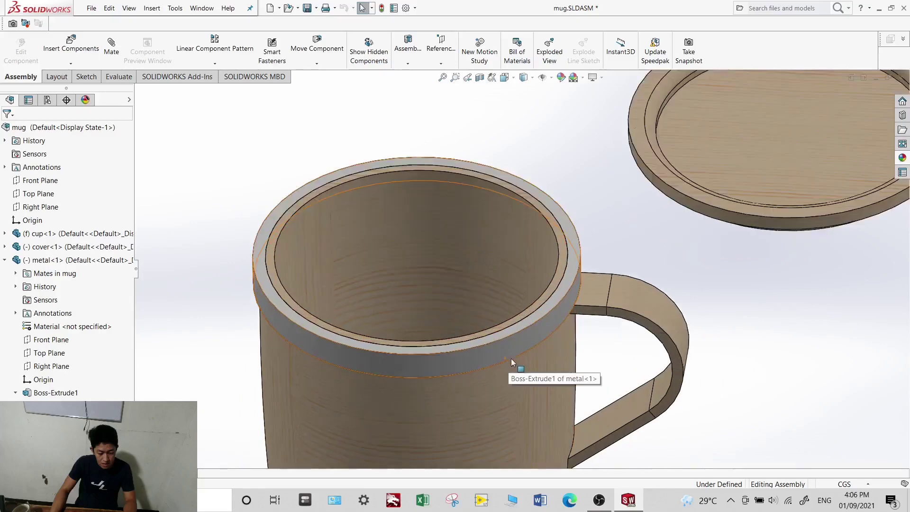
{"action": "left_click", "coordinate": [524, 324]}
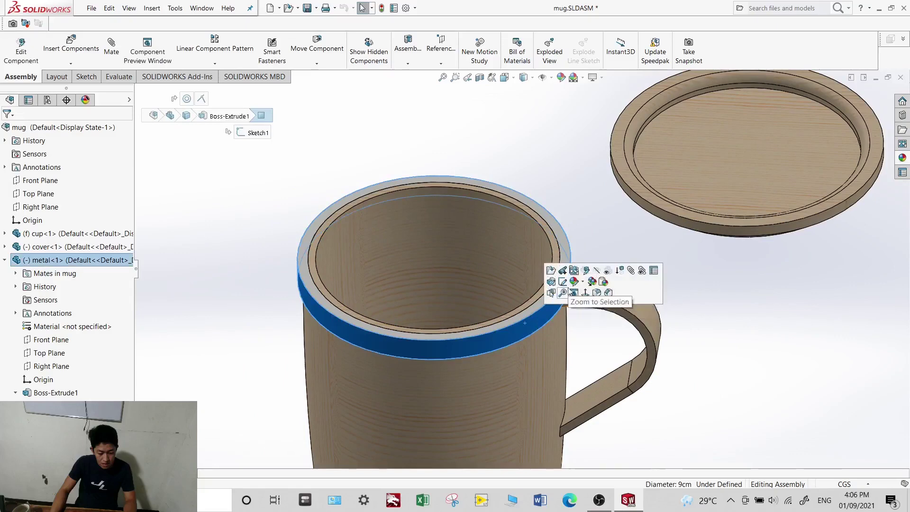
{"action": "left_click", "coordinate": [597, 271]}
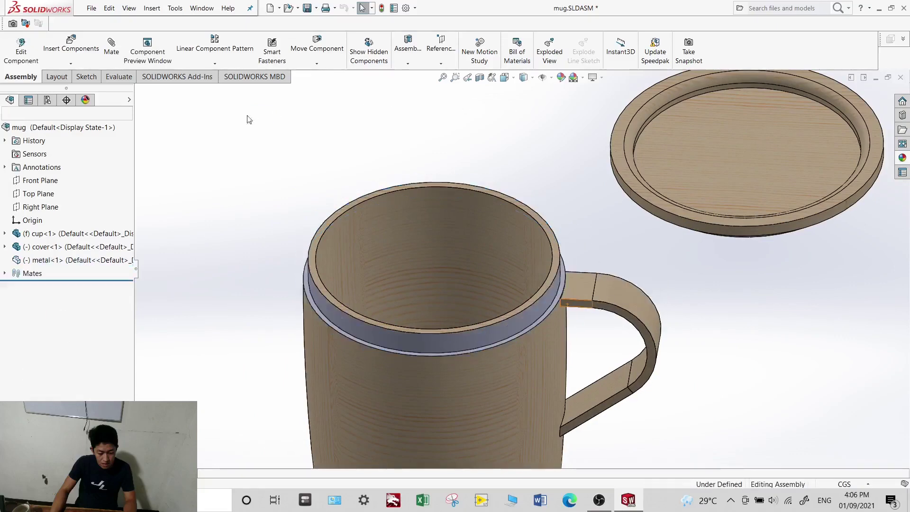
{"action": "left_click", "coordinate": [117, 77]}
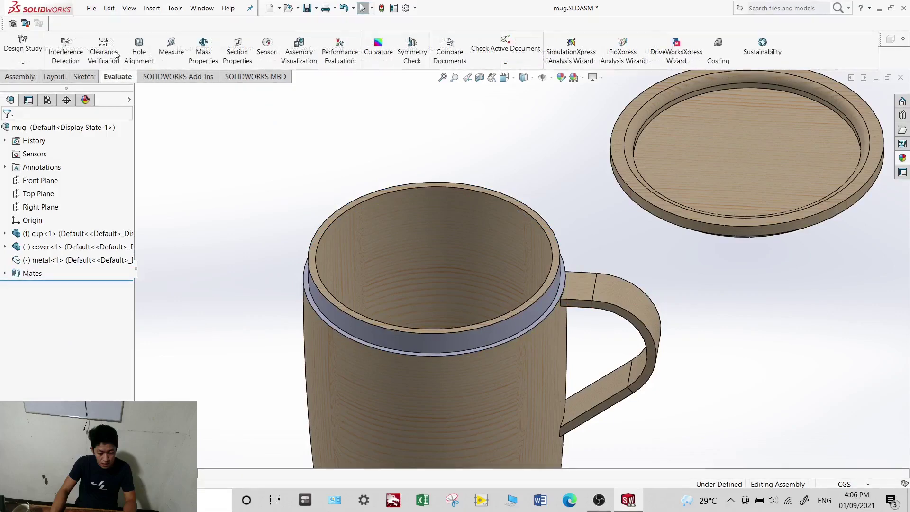
{"action": "left_click", "coordinate": [170, 51]}
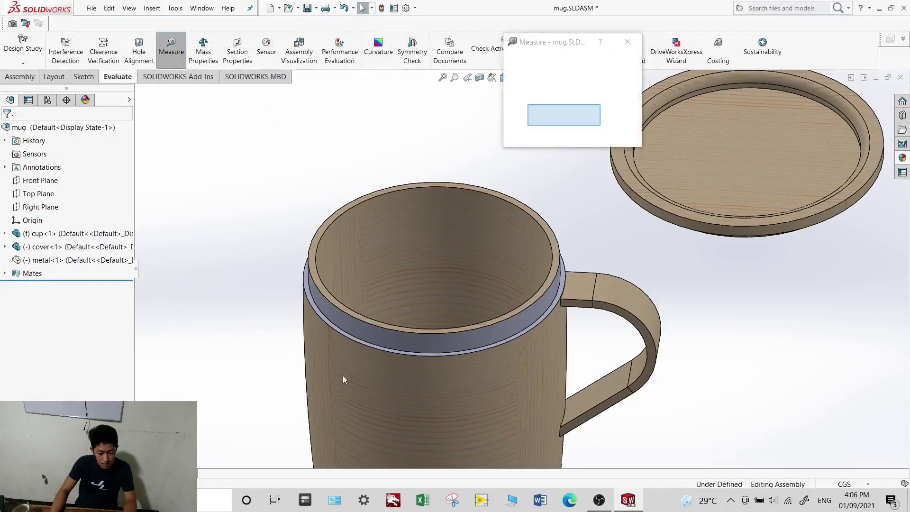
{"action": "left_click", "coordinate": [344, 337]}
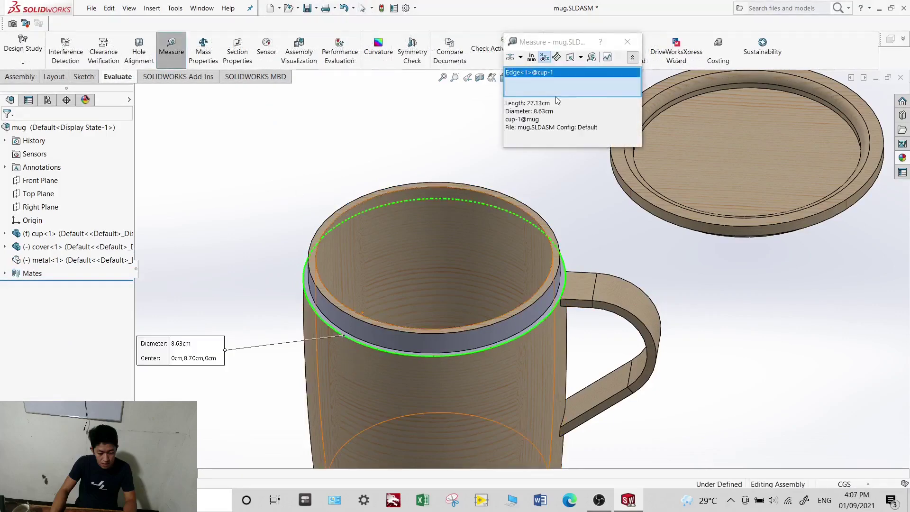
{"action": "left_click", "coordinate": [629, 44]}
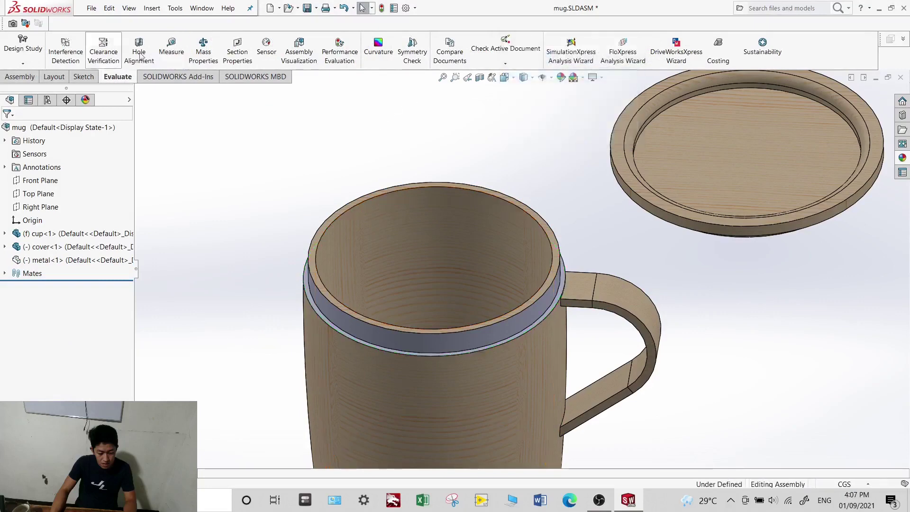
{"action": "left_click", "coordinate": [171, 52]}
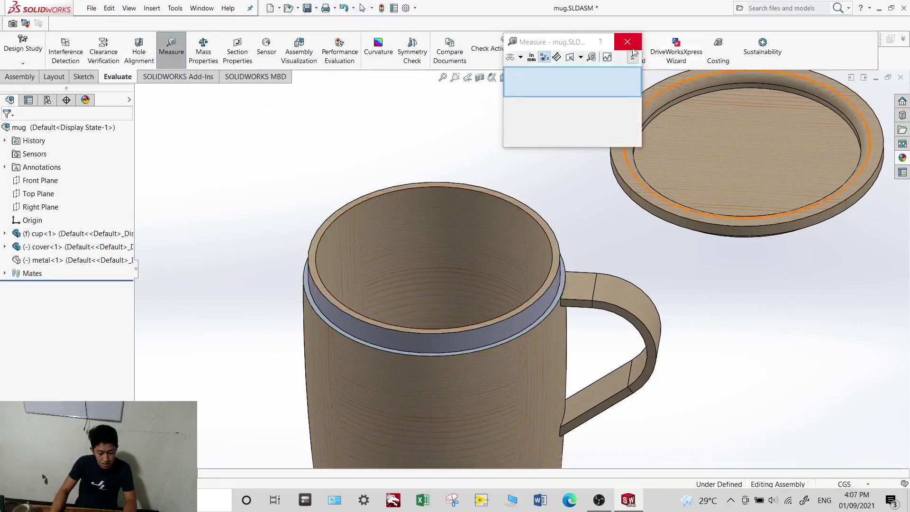
{"action": "left_click", "coordinate": [627, 42]}
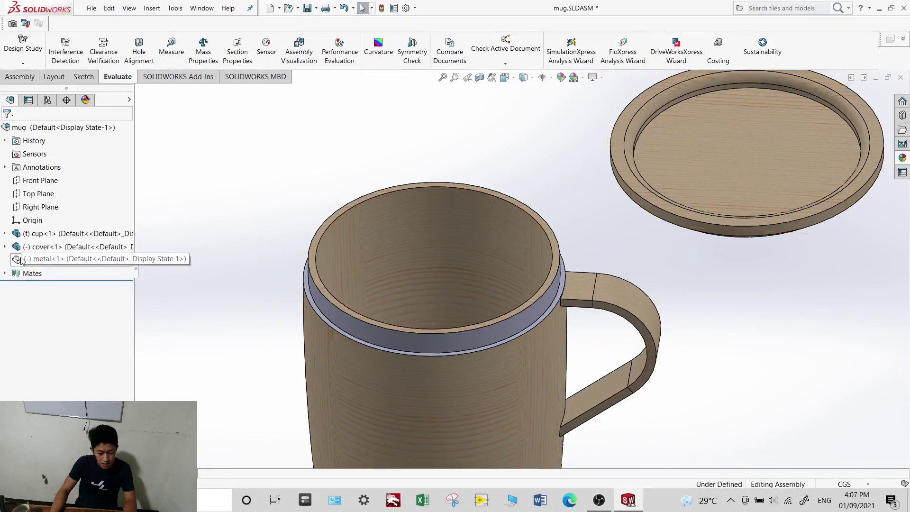
{"action": "left_click", "coordinate": [49, 261]}
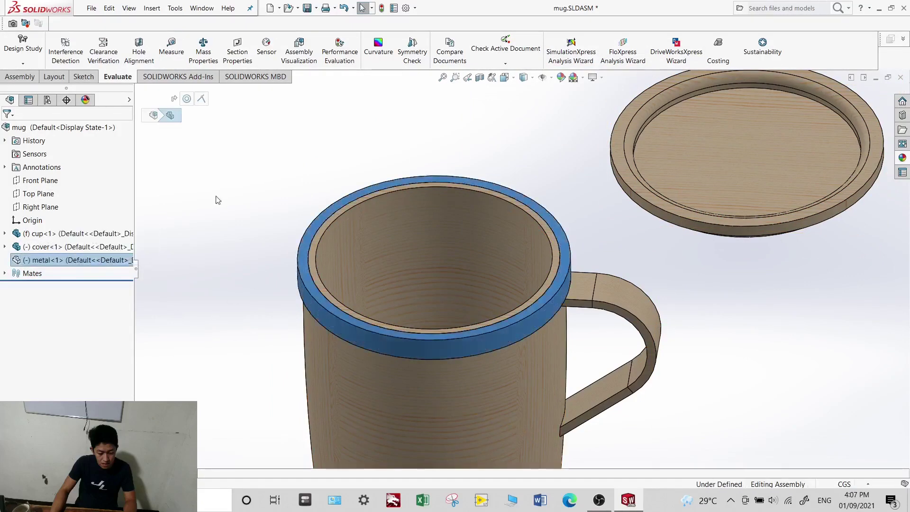
Step: Edit the metal band's Sketch1 in place, changing its 9.00 cm diameter to 8.63 cm
{"action": "double_click", "coordinate": [47, 261]}
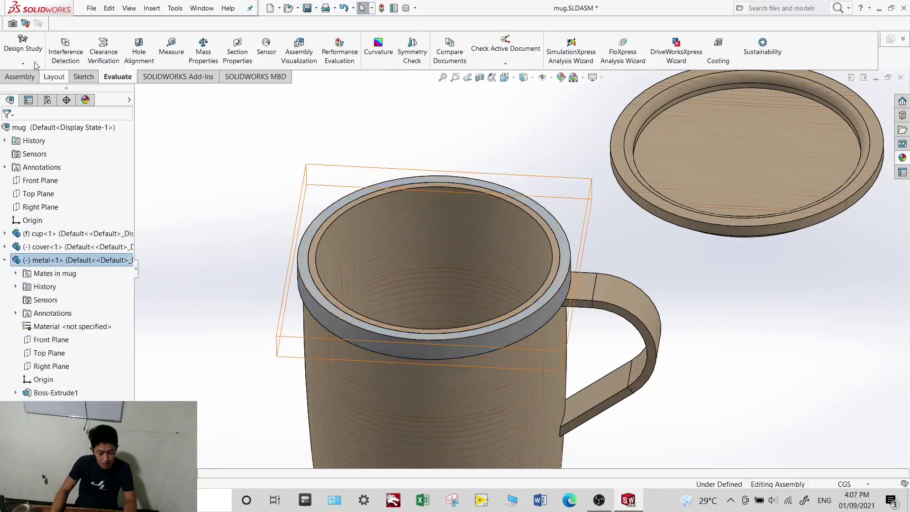
{"action": "left_click", "coordinate": [24, 77]}
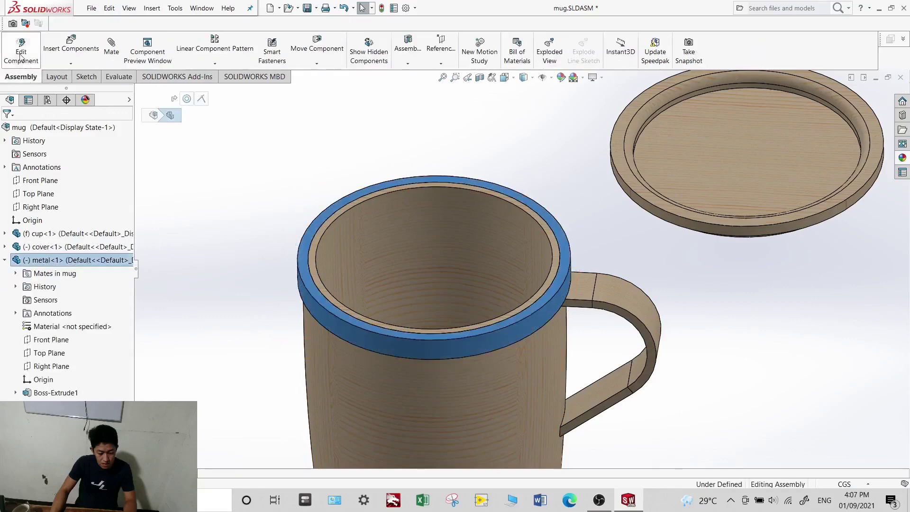
{"action": "left_click", "coordinate": [21, 55]}
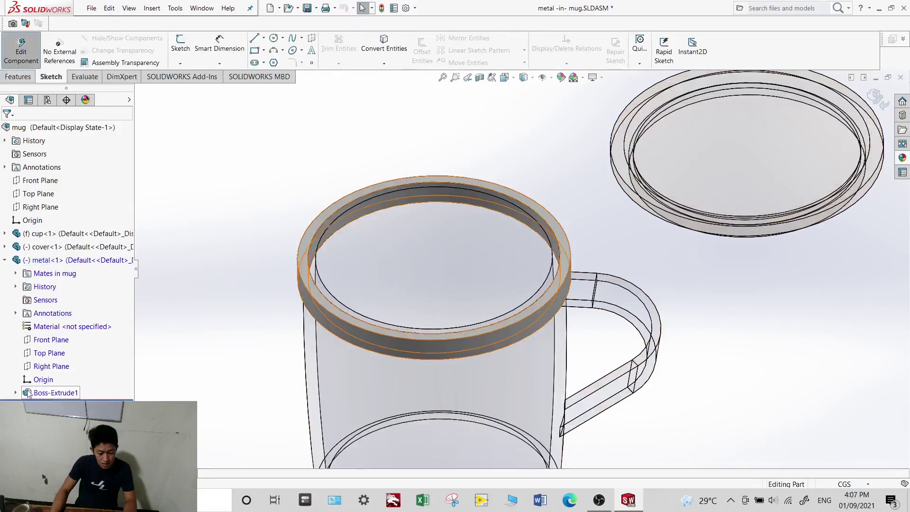
{"action": "left_click", "coordinate": [15, 393]}
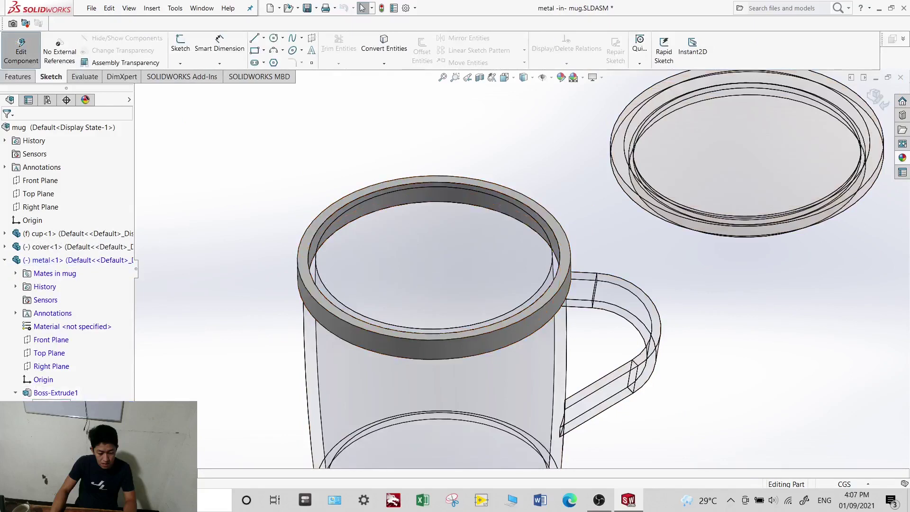
{"action": "left_click", "coordinate": [61, 391]}
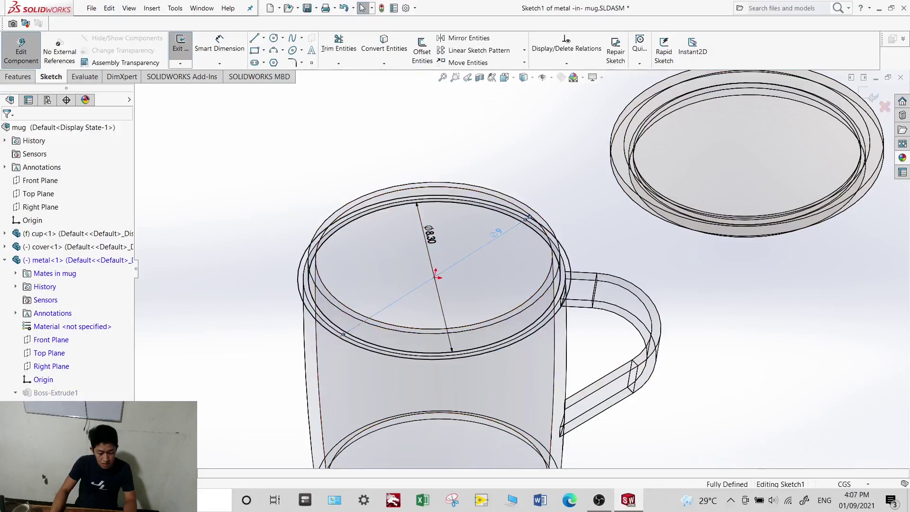
{"action": "double_click", "coordinate": [496, 232]}
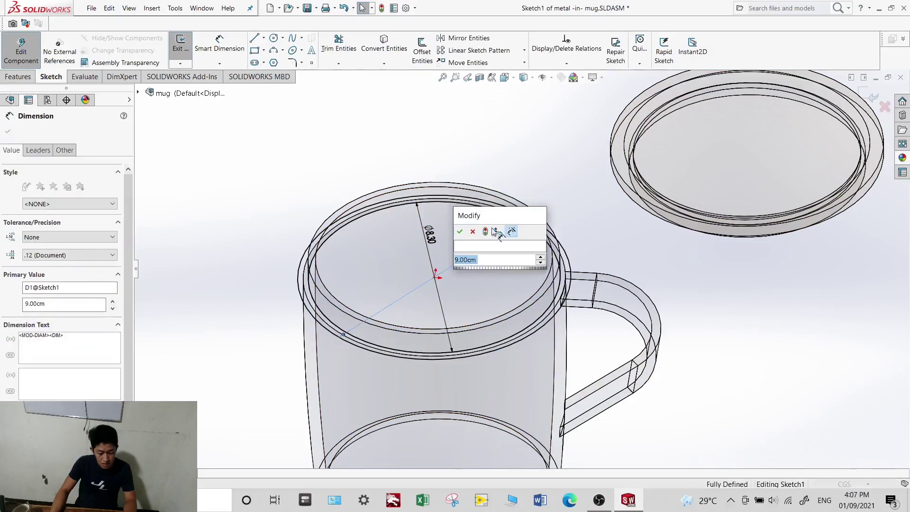
{"action": "type", "text": "8."}
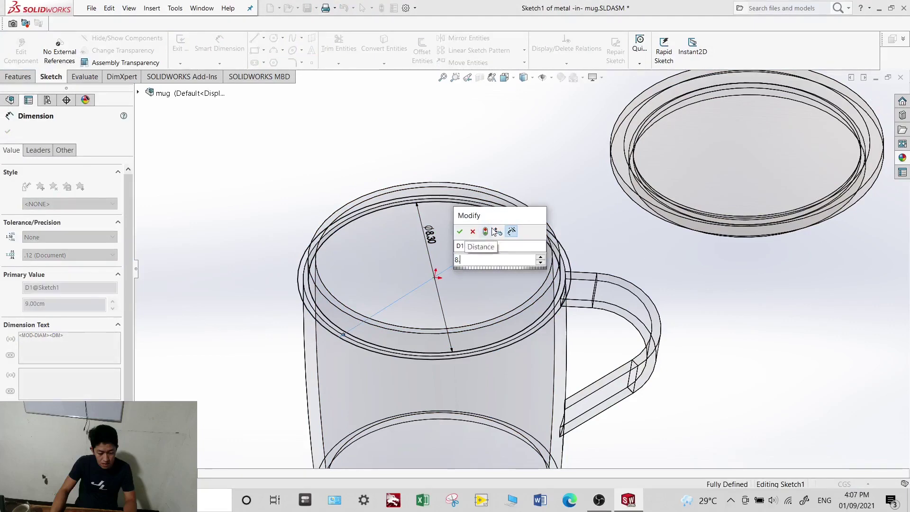
{"action": "type", "text": "63"}
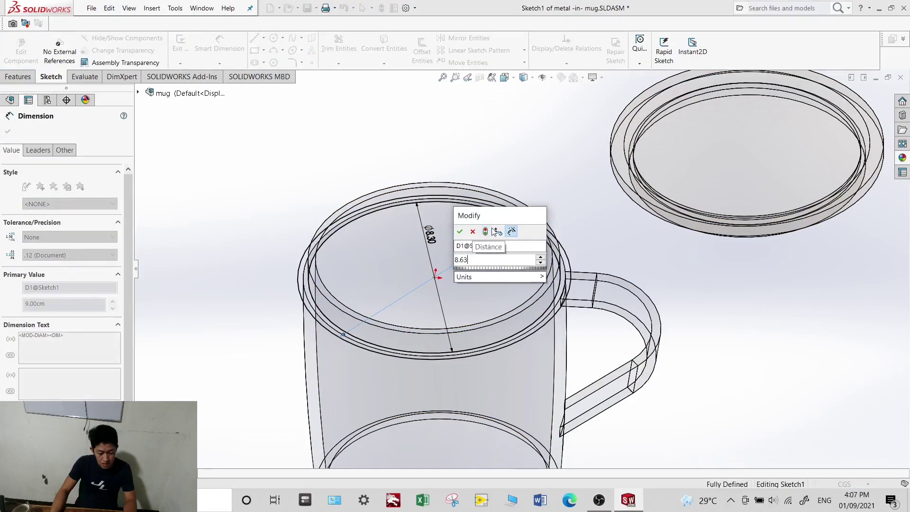
{"action": "key", "text": "Return"}
{"action": "left_click", "coordinate": [491, 231]}
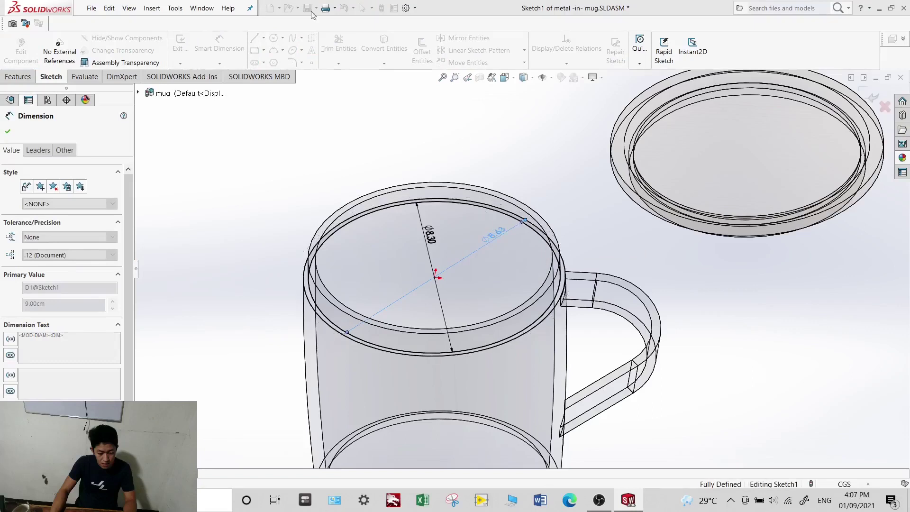
{"action": "key", "text": "Escape"}
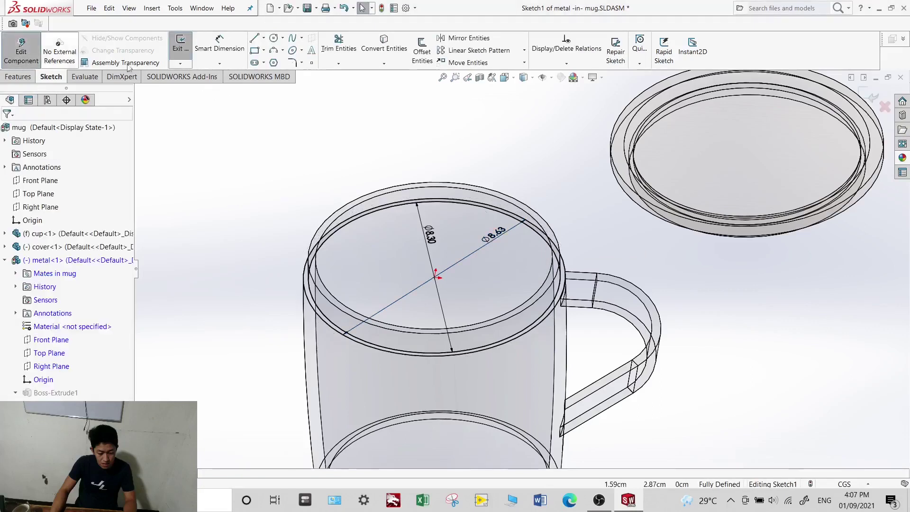
{"action": "left_click", "coordinate": [175, 50]}
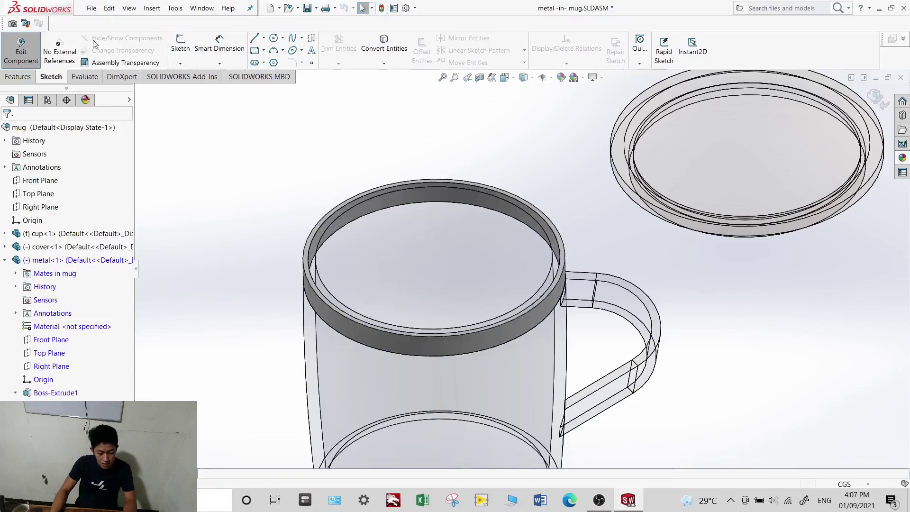
{"action": "left_click", "coordinate": [21, 49]}
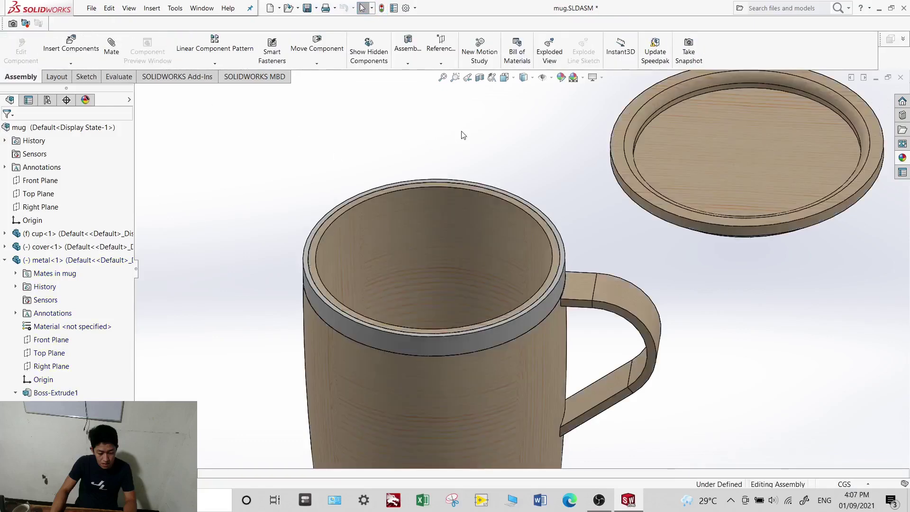
Step: Orbit and zoom around the mug and lid to get a clear view of the metal rim
{"action": "mouse_move", "coordinate": [534, 308]}
{"action": "middle_mouse_down"}
{"action": "mouse_move", "coordinate": [538, 209]}
{"action": "mouse_move", "coordinate": [508, 299]}
{"action": "mouse_move", "coordinate": [509, 266]}
{"action": "middle_mouse_up"}
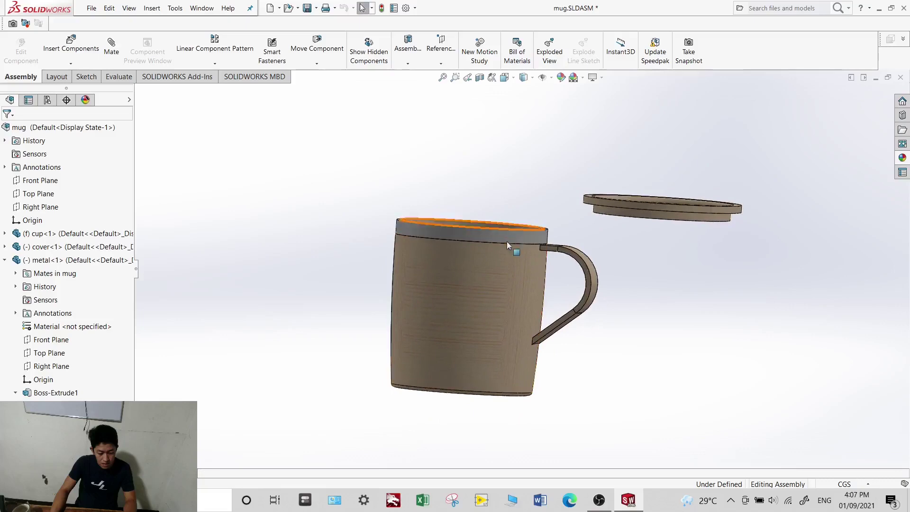
{"action": "scroll", "coordinate": [507, 241], "scroll_direction": "down", "scroll_amount": 5}
{"action": "scroll", "coordinate": [507, 245], "scroll_direction": "up", "scroll_amount": 5}
{"action": "mouse_move", "coordinate": [497, 226]}
{"action": "middle_mouse_down"}
{"action": "mouse_move", "coordinate": [481, 263]}
{"action": "mouse_move", "coordinate": [530, 241]}
{"action": "middle_mouse_up"}
{"action": "scroll", "coordinate": [529, 240], "scroll_direction": "up", "scroll_amount": 3}
{"action": "middle_click_drag", "start_coordinate": [538, 188], "coordinate": [549, 225]}
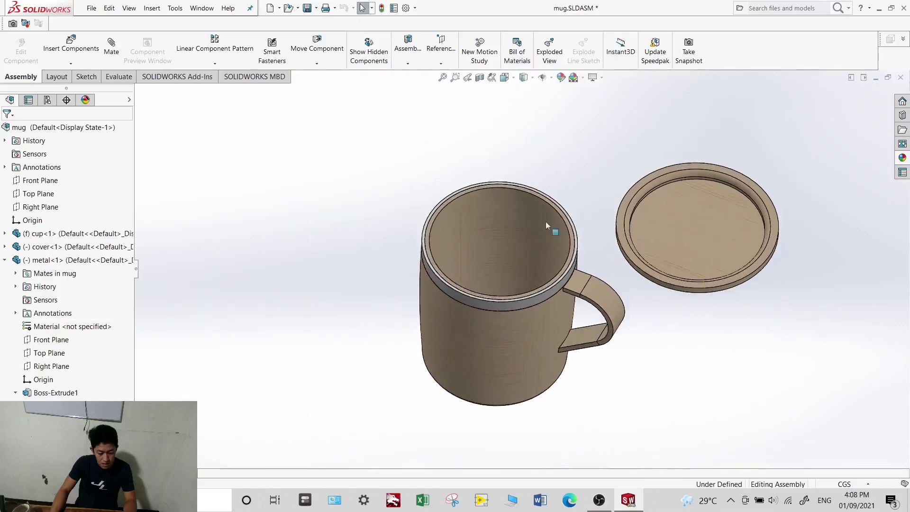
{"action": "scroll", "coordinate": [620, 326], "scroll_direction": "down", "scroll_amount": 2}
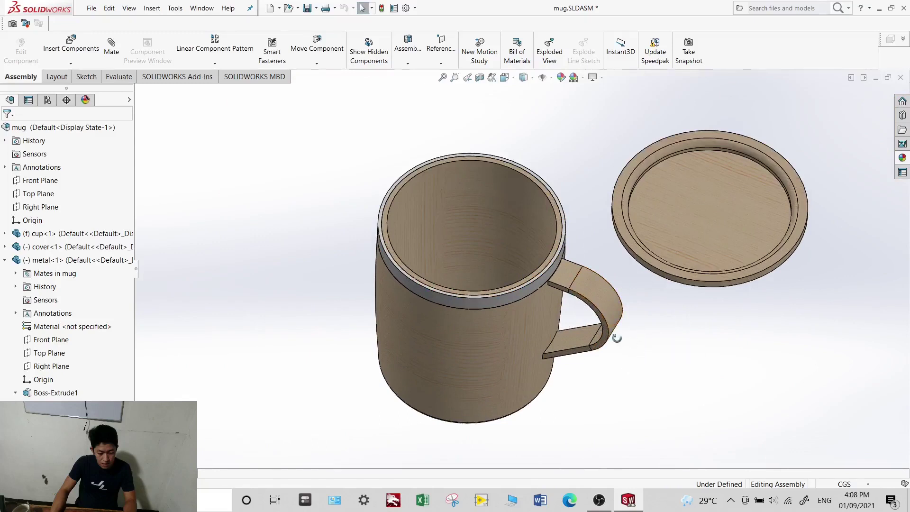
{"action": "mouse_move", "coordinate": [617, 337]}
{"action": "middle_mouse_down"}
{"action": "mouse_move", "coordinate": [613, 228]}
{"action": "mouse_move", "coordinate": [613, 284]}
{"action": "middle_mouse_up"}
{"action": "scroll", "coordinate": [512, 209], "scroll_direction": "down", "scroll_amount": 3}
{"action": "scroll", "coordinate": [516, 236], "scroll_direction": "down", "scroll_amount": 2}
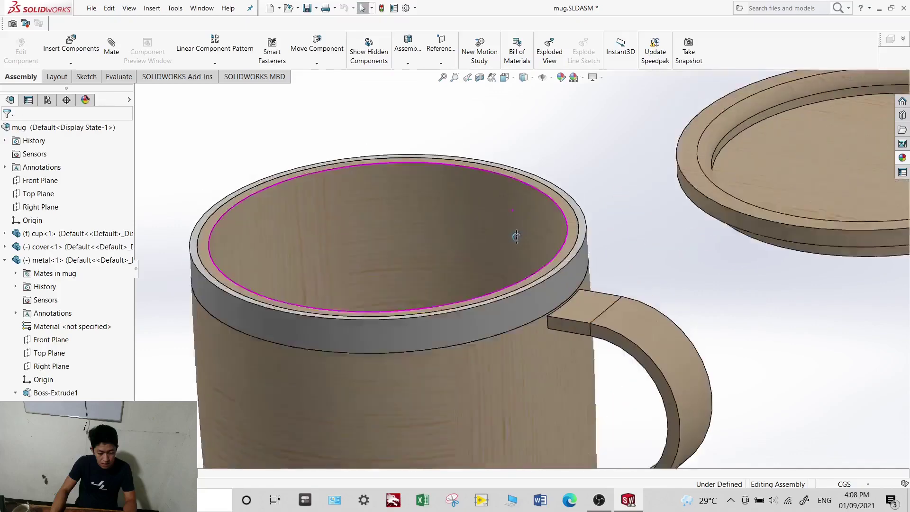
{"action": "scroll", "coordinate": [516, 236], "scroll_direction": "up", "scroll_amount": 2}
{"action": "scroll", "coordinate": [517, 245], "scroll_direction": "up", "scroll_amount": 2}
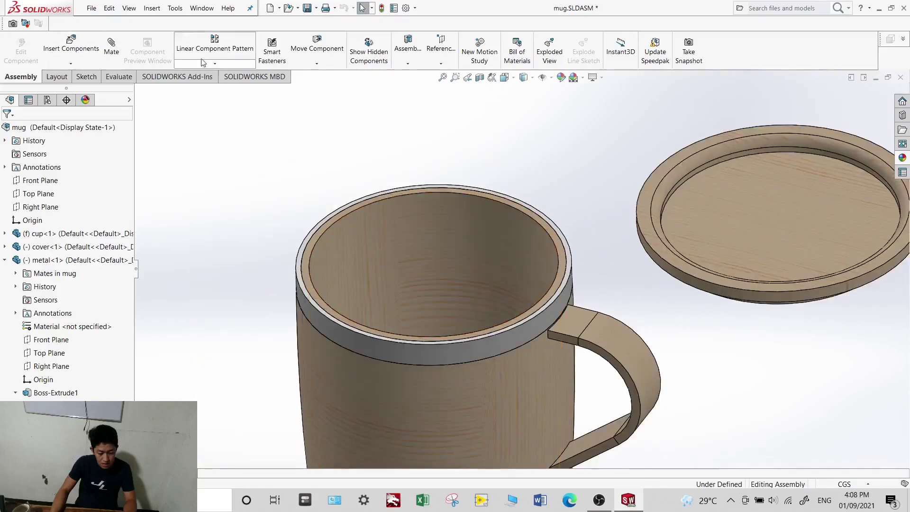
Step: Measure the metal rim edge: 8.63 cm diameter, 27.11 cm around
{"action": "left_click", "coordinate": [119, 77]}
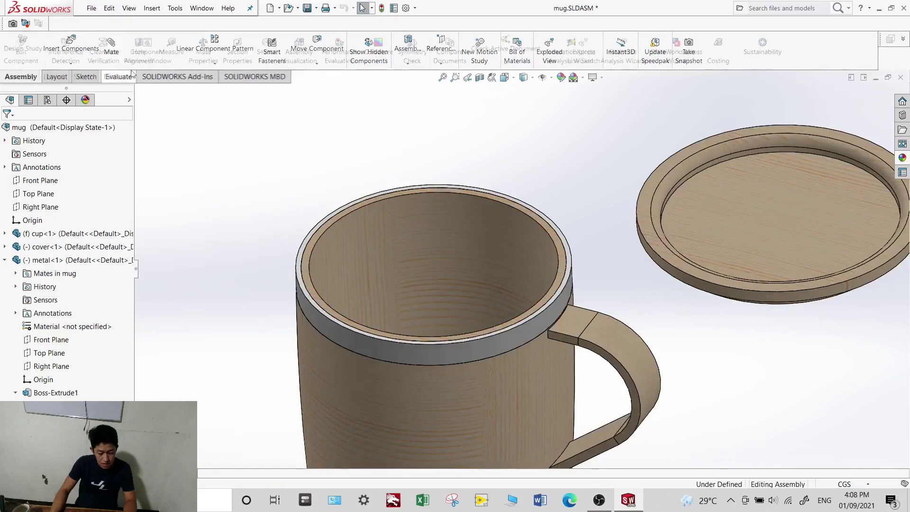
{"action": "left_click", "coordinate": [570, 249]}
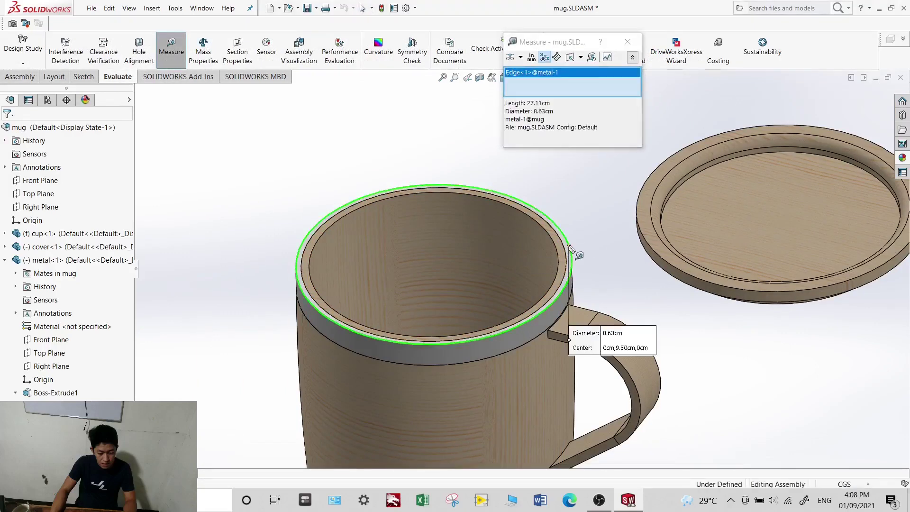
{"action": "left_click", "coordinate": [627, 42]}
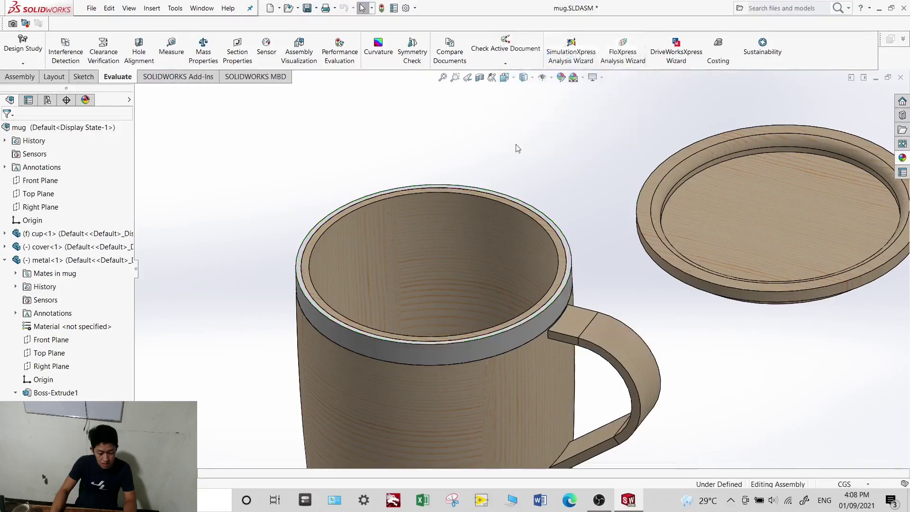
Step: Orbit below the lid and select its bottom face, measuring 7.80 cm
{"action": "scroll", "coordinate": [530, 204], "scroll_direction": "up", "scroll_amount": 5}
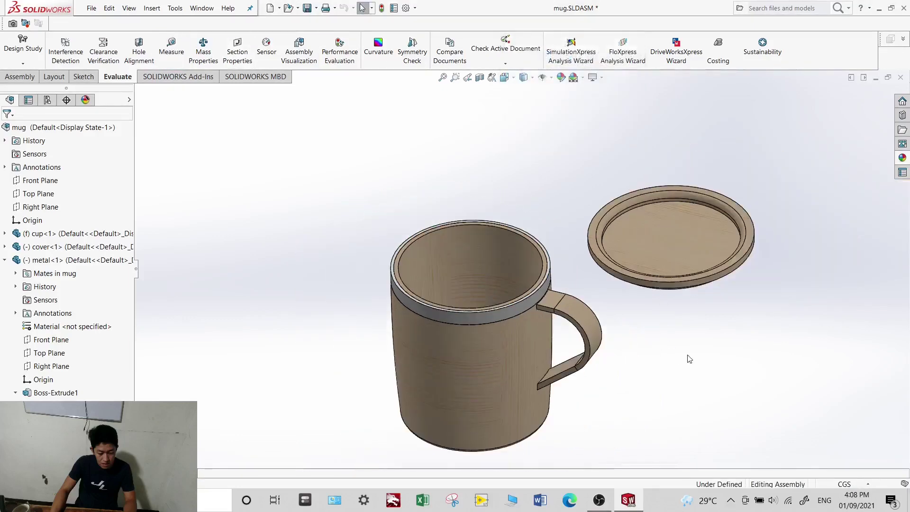
{"action": "mouse_move", "coordinate": [708, 306]}
{"action": "middle_mouse_down"}
{"action": "mouse_move", "coordinate": [693, 260]}
{"action": "mouse_move", "coordinate": [698, 280]}
{"action": "middle_mouse_up"}
{"action": "scroll", "coordinate": [694, 284], "scroll_direction": "down", "scroll_amount": 3}
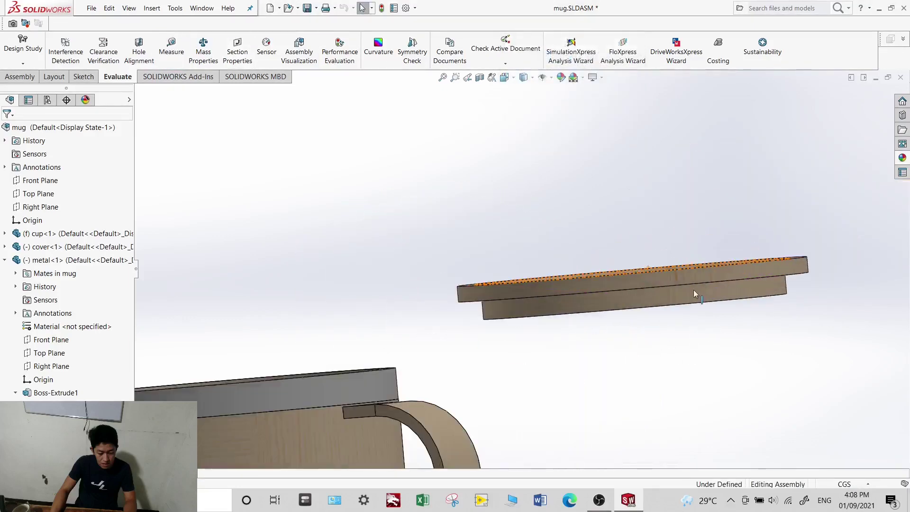
{"action": "left_click", "coordinate": [686, 292]}
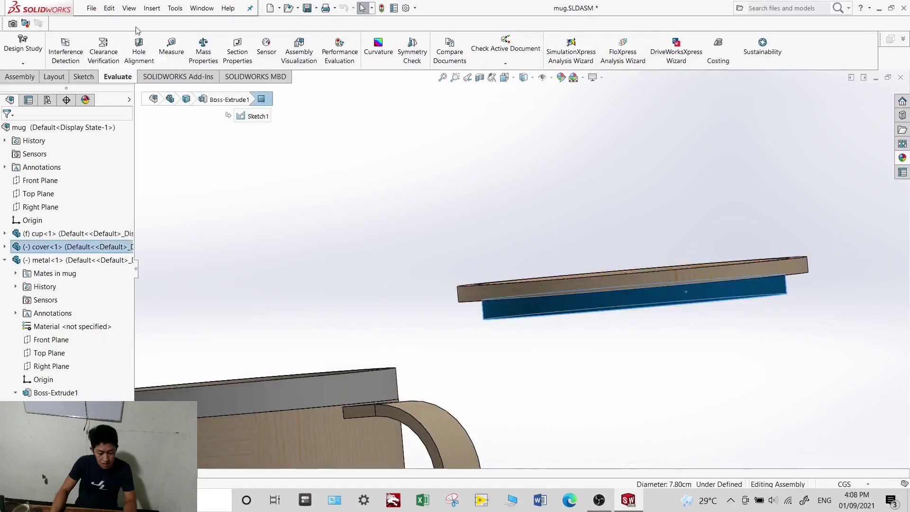
{"action": "left_click", "coordinate": [21, 77]}
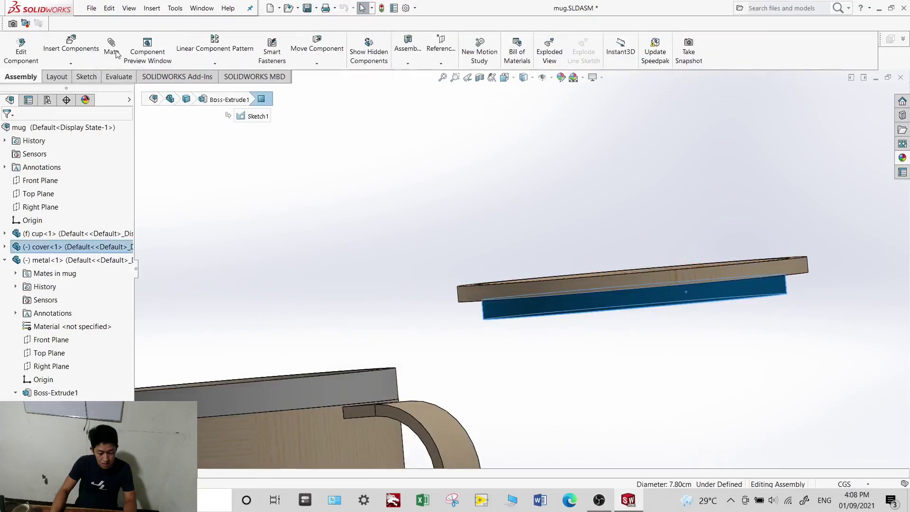
Step: Start a new mate, try a tangent mate on the cup's inner face, then undo it
{"action": "left_click", "coordinate": [113, 49]}
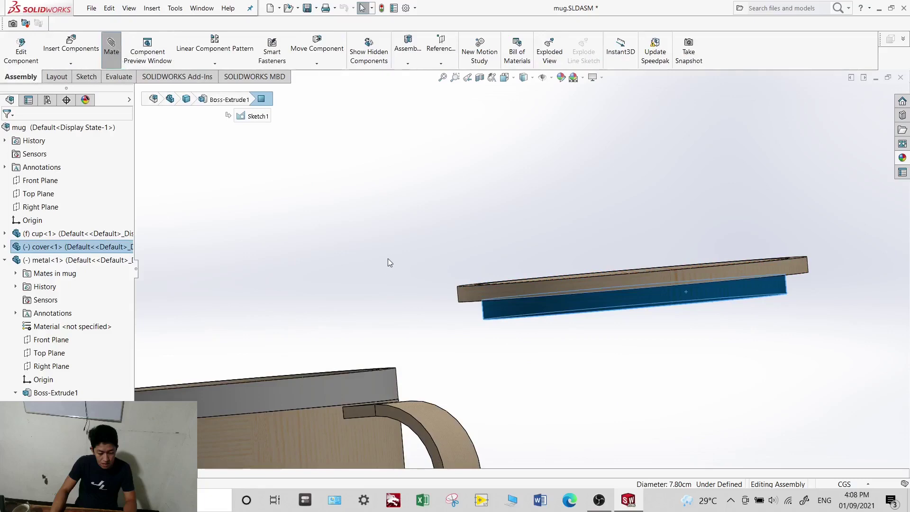
{"action": "scroll", "coordinate": [411, 308], "scroll_direction": "up", "scroll_amount": 3}
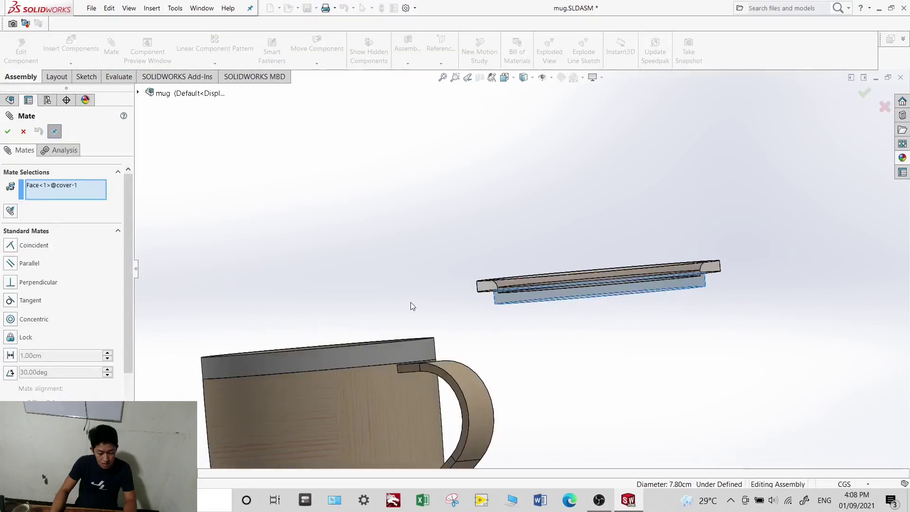
{"action": "mouse_move", "coordinate": [416, 289]}
{"action": "middle_mouse_down"}
{"action": "mouse_move", "coordinate": [417, 325]}
{"action": "mouse_move", "coordinate": [388, 330]}
{"action": "middle_mouse_up"}
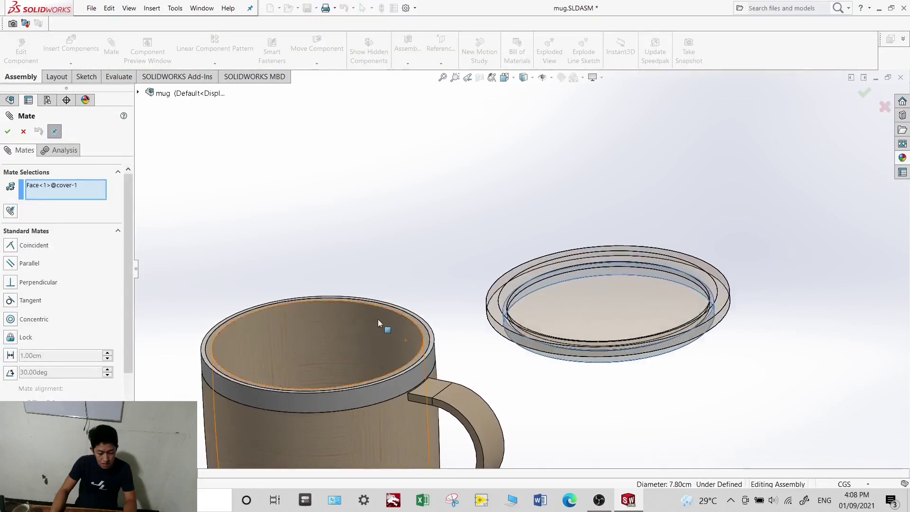
{"action": "left_click", "coordinate": [377, 319]}
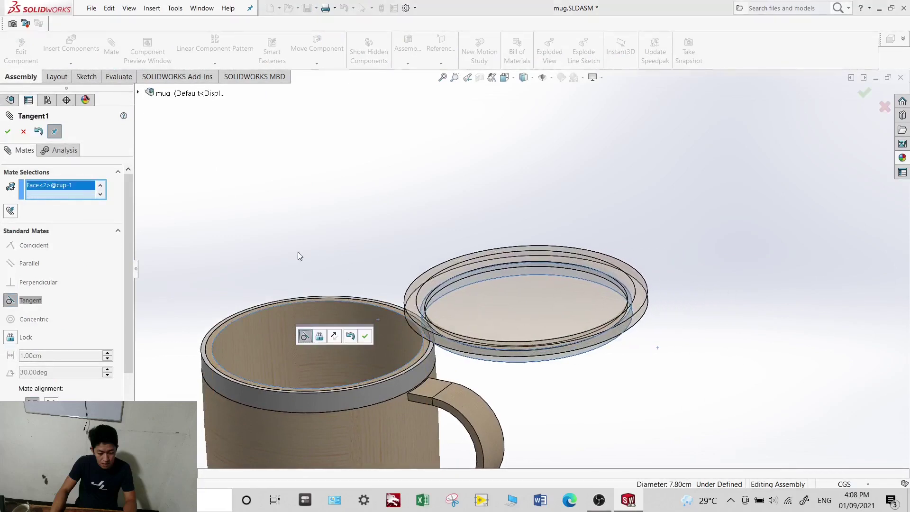
{"action": "left_click", "coordinate": [38, 133]}
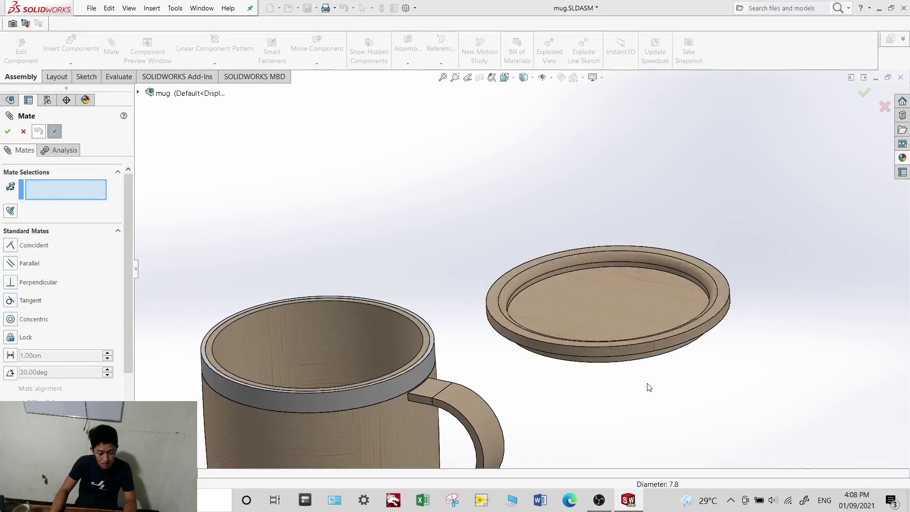
Step: Try a coincident mate between the lid's bottom face and the cup's inner rim edge, then undo it
{"action": "middle_click_drag", "start_coordinate": [649, 387], "coordinate": [636, 301]}
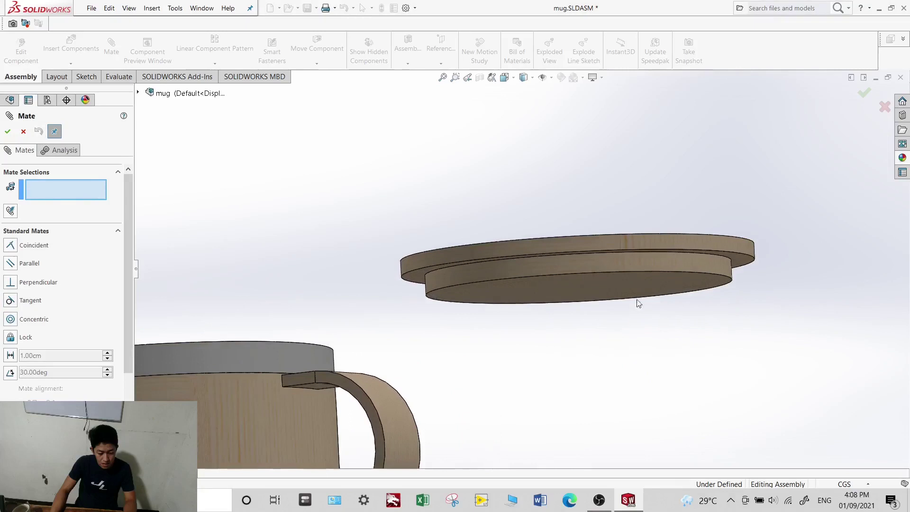
{"action": "left_click", "coordinate": [642, 274]}
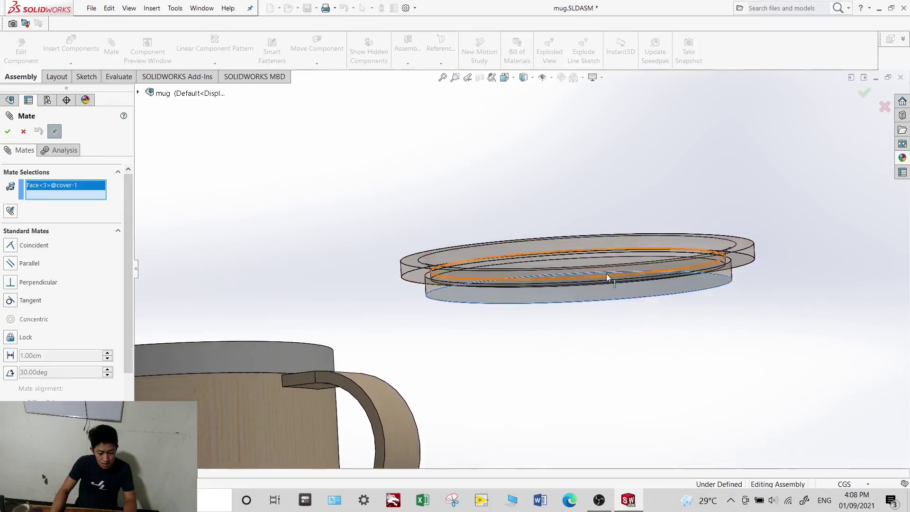
{"action": "mouse_move", "coordinate": [520, 308]}
{"action": "middle_mouse_down"}
{"action": "mouse_move", "coordinate": [488, 321]}
{"action": "mouse_move", "coordinate": [488, 375]}
{"action": "middle_mouse_up"}
{"action": "scroll", "coordinate": [321, 287], "scroll_direction": "down", "scroll_amount": 3}
{"action": "scroll", "coordinate": [350, 284], "scroll_direction": "down", "scroll_amount": 3}
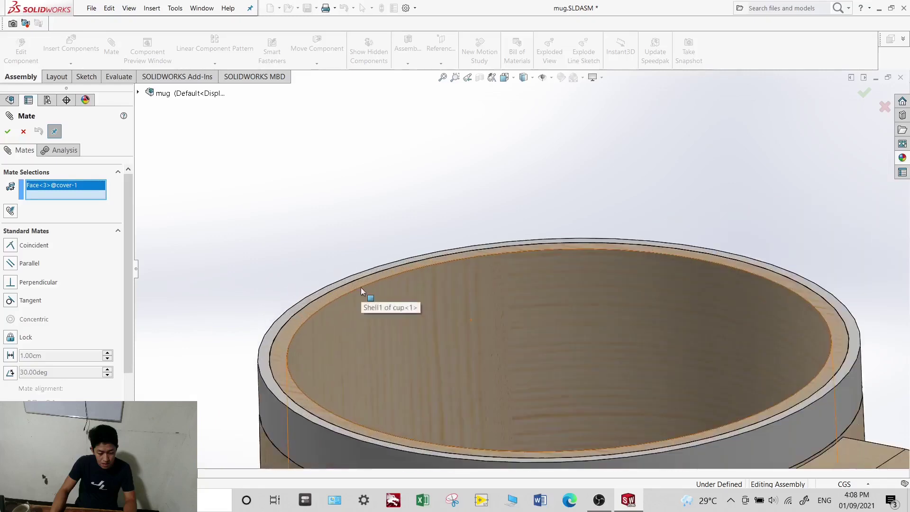
{"action": "left_click", "coordinate": [388, 278]}
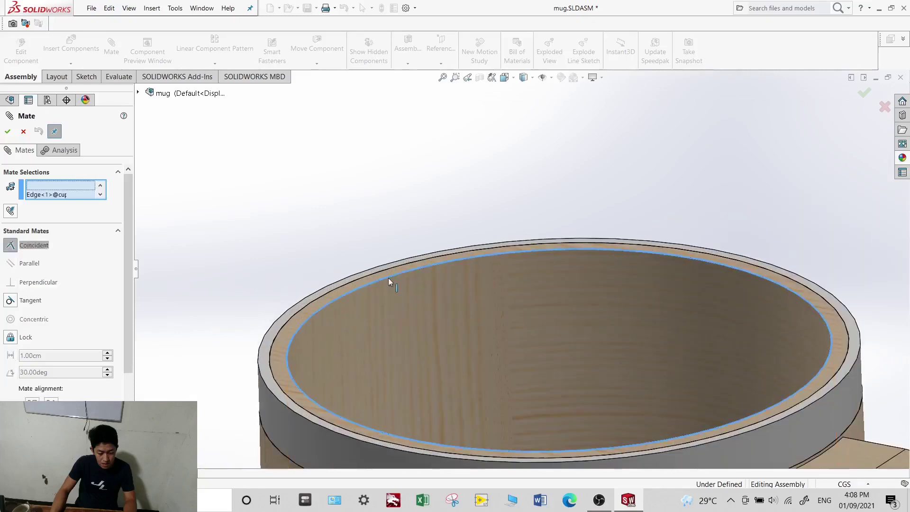
{"action": "scroll", "coordinate": [480, 317], "scroll_direction": "up", "scroll_amount": 3}
{"action": "scroll", "coordinate": [525, 342], "scroll_direction": "up", "scroll_amount": 2}
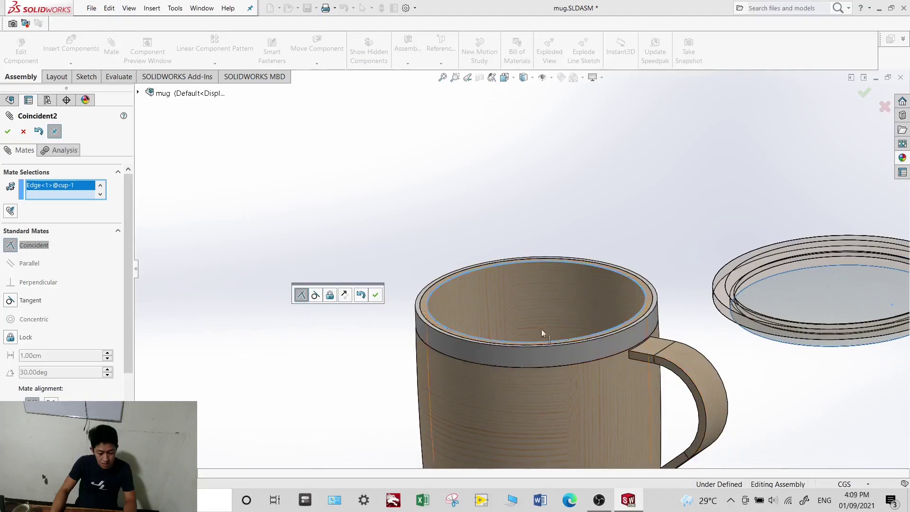
{"action": "left_click", "coordinate": [362, 296]}
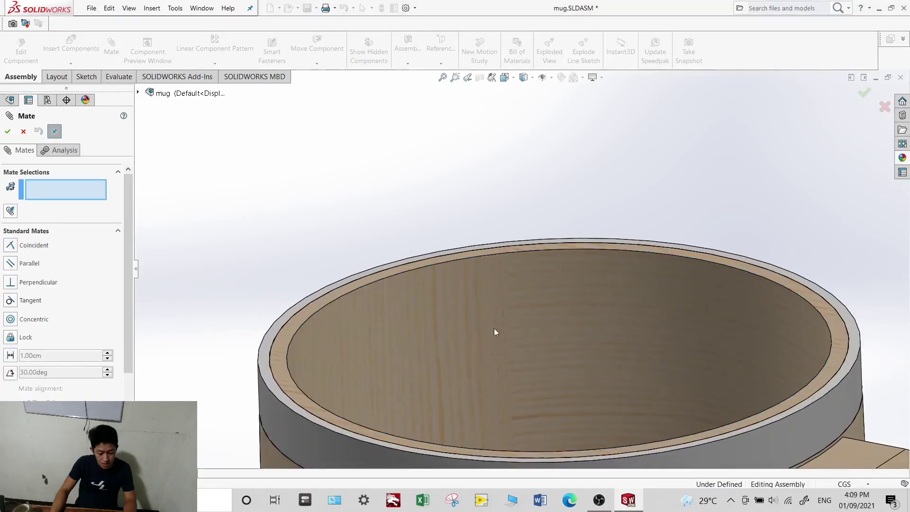
Step: Orbit the view to look at the mug and lid from above
{"action": "scroll", "coordinate": [570, 350], "scroll_direction": "up", "scroll_amount": 3}
{"action": "scroll", "coordinate": [571, 351], "scroll_direction": "up", "scroll_amount": 3}
{"action": "scroll", "coordinate": [669, 374], "scroll_direction": "up", "scroll_amount": 2}
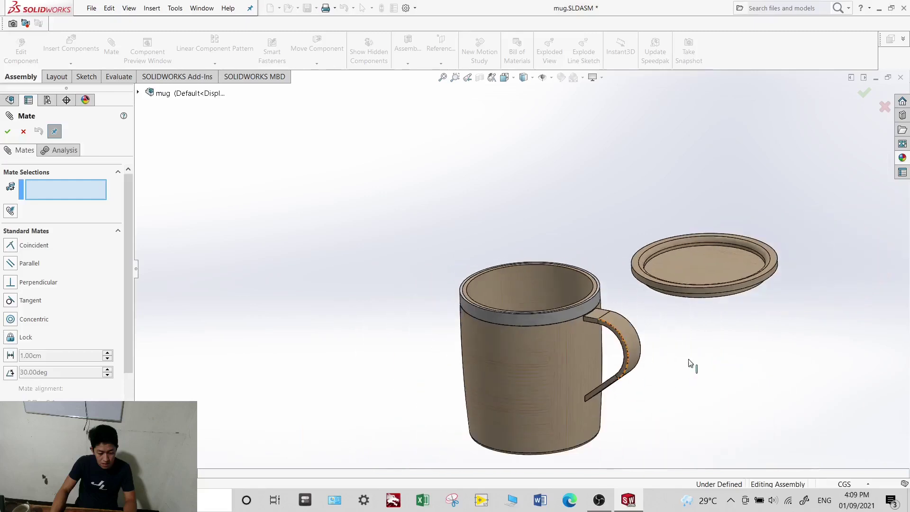
{"action": "mouse_move", "coordinate": [701, 350]}
{"action": "middle_mouse_down"}
{"action": "mouse_move", "coordinate": [698, 361]}
{"action": "mouse_move", "coordinate": [698, 307]}
{"action": "middle_mouse_up"}
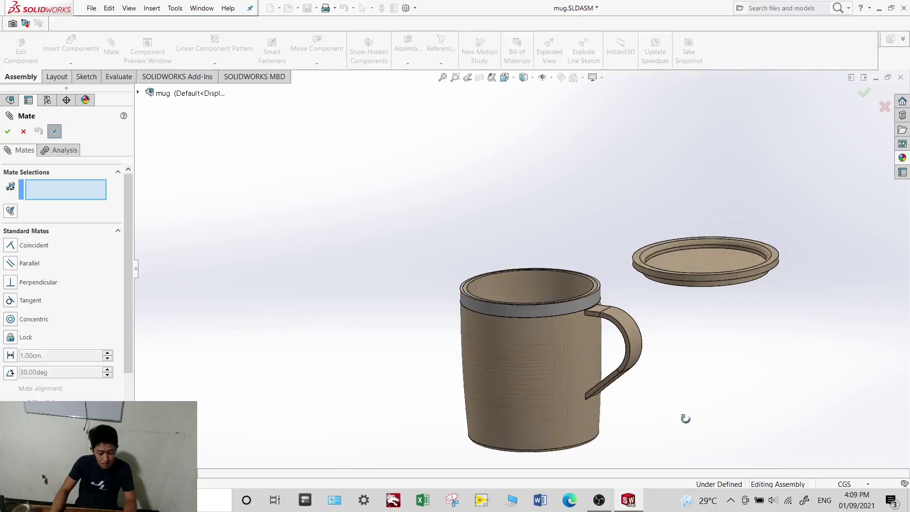
{"action": "mouse_move", "coordinate": [684, 418]}
{"action": "middle_mouse_down"}
{"action": "mouse_move", "coordinate": [697, 437]}
{"action": "mouse_move", "coordinate": [688, 396]}
{"action": "middle_mouse_up"}
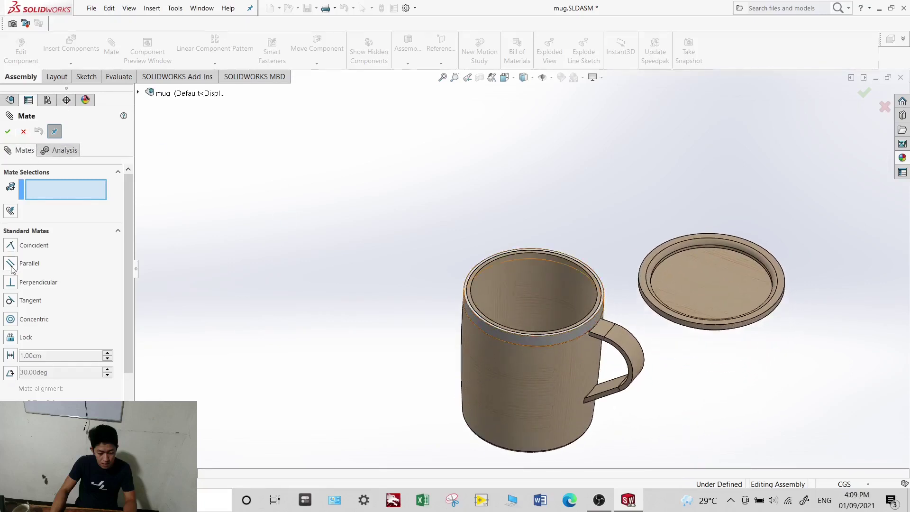
Step: Mate the cup's Right Plane coincident to the cover's Right Plane from the FeatureManager tree
{"action": "left_click", "coordinate": [23, 132]}
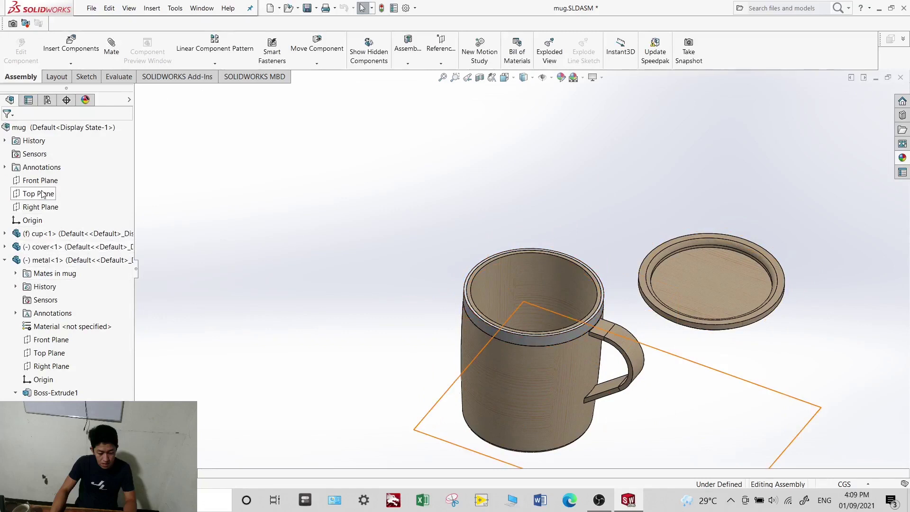
{"action": "left_click", "coordinate": [4, 233]}
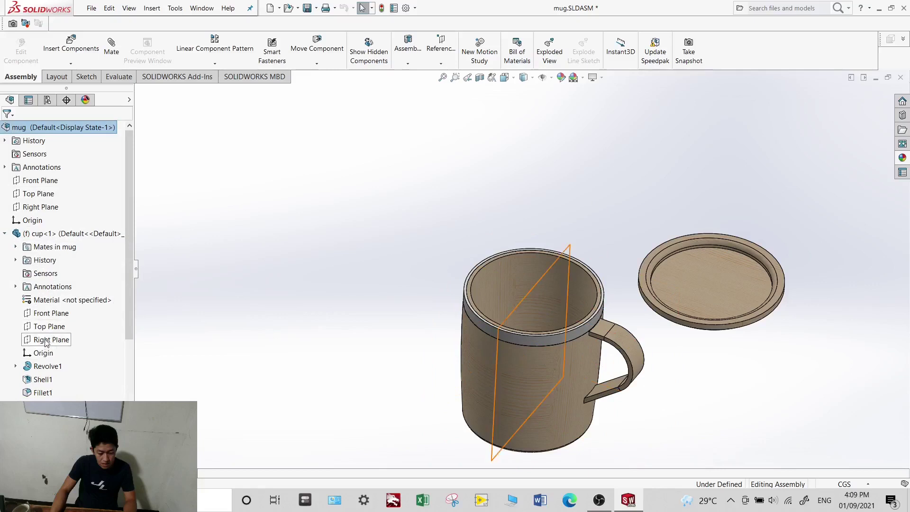
{"action": "left_click", "coordinate": [47, 339]}
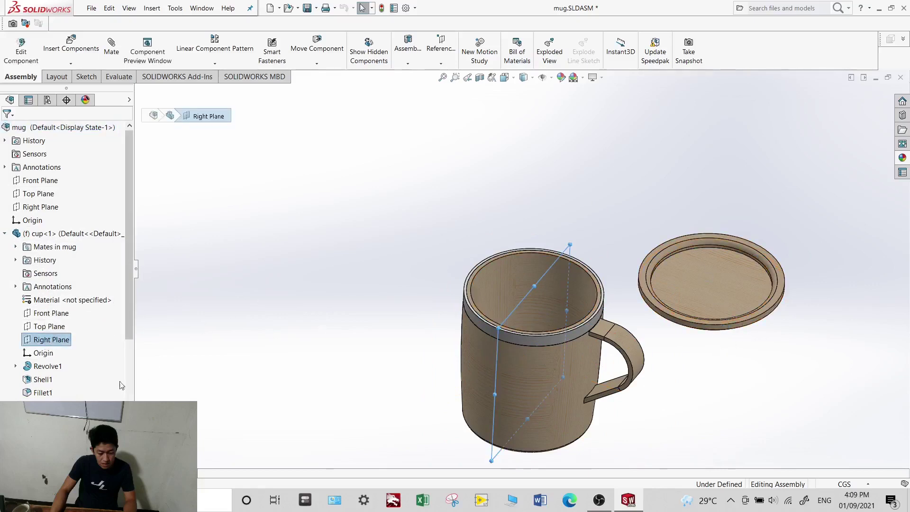
{"action": "scroll", "coordinate": [15, 249], "scroll_direction": "down", "scroll_amount": 1}
{"action": "scroll", "coordinate": [15, 255], "scroll_direction": "down", "scroll_amount": 1}
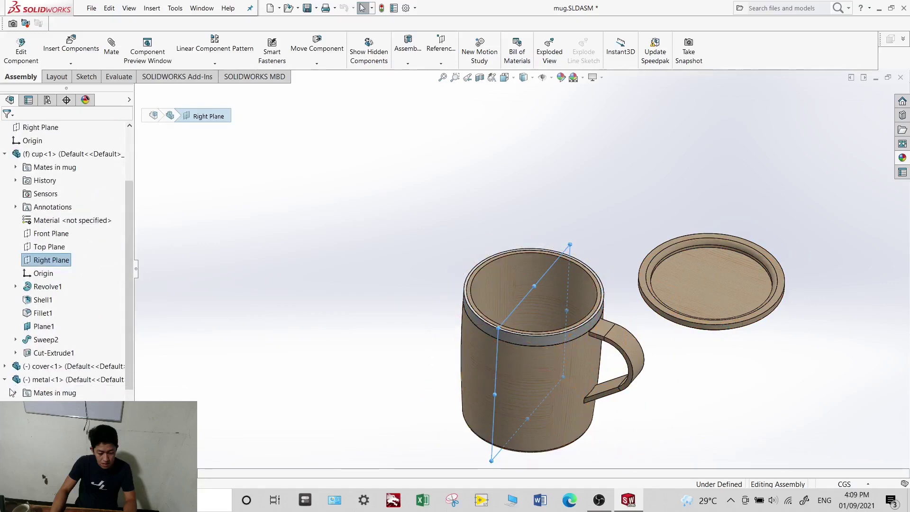
{"action": "left_click", "coordinate": [5, 366]}
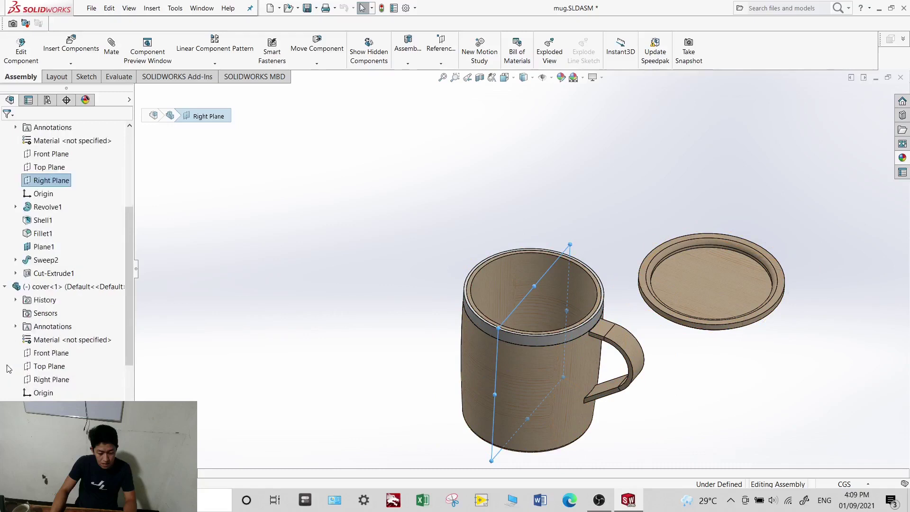
{"action": "left_click", "coordinate": [53, 381]}
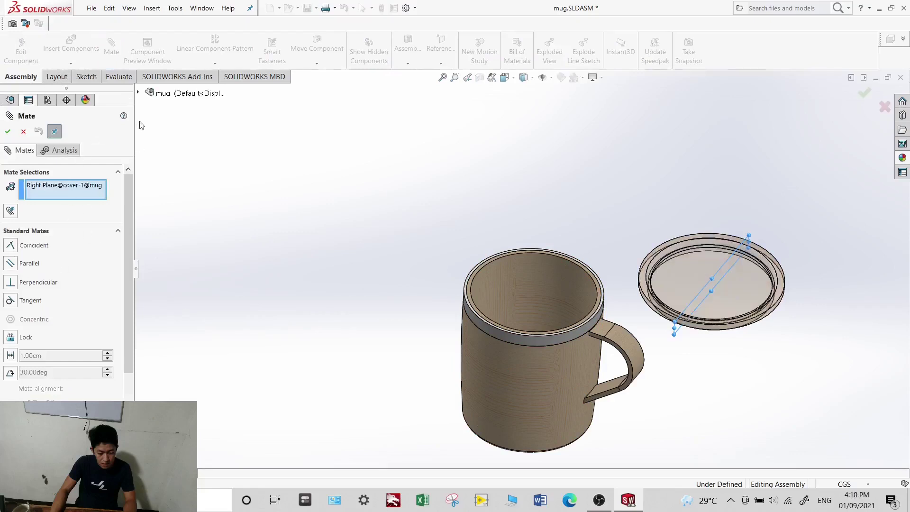
{"action": "left_click", "coordinate": [138, 93]}
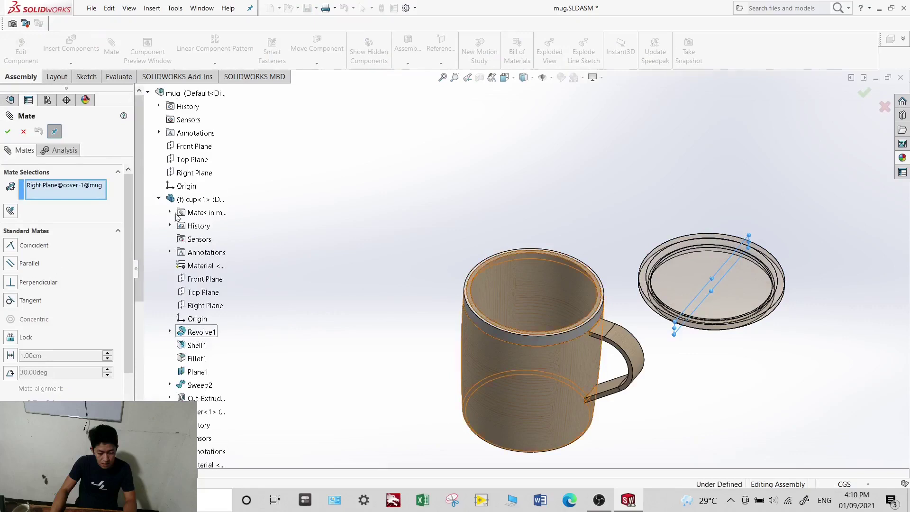
{"action": "left_click", "coordinate": [202, 305]}
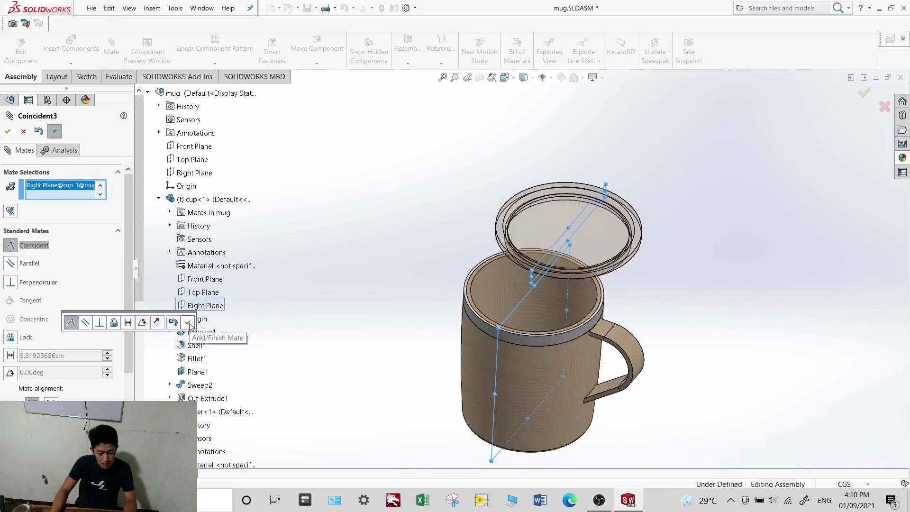
{"action": "left_click", "coordinate": [188, 322]}
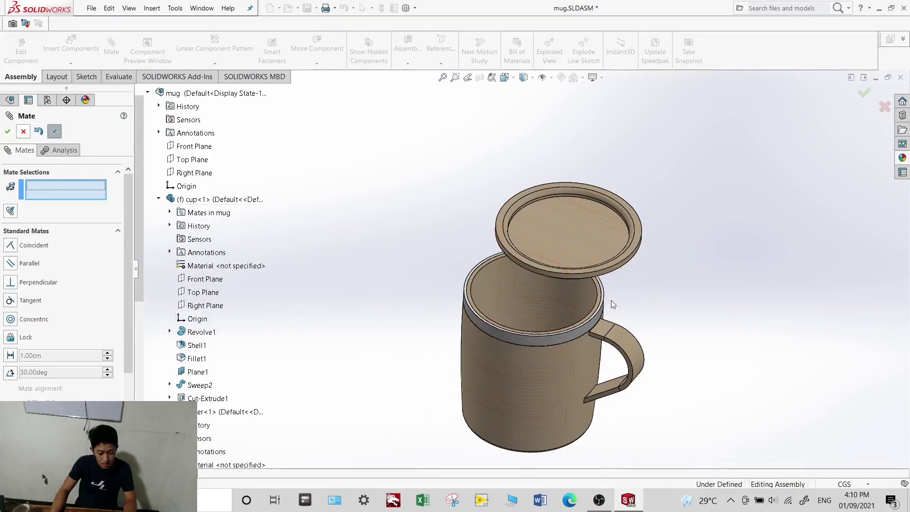
{"action": "mouse_move", "coordinate": [611, 304]}
{"action": "middle_mouse_down"}
{"action": "mouse_move", "coordinate": [636, 267]}
{"action": "mouse_move", "coordinate": [629, 299]}
{"action": "middle_mouse_up"}
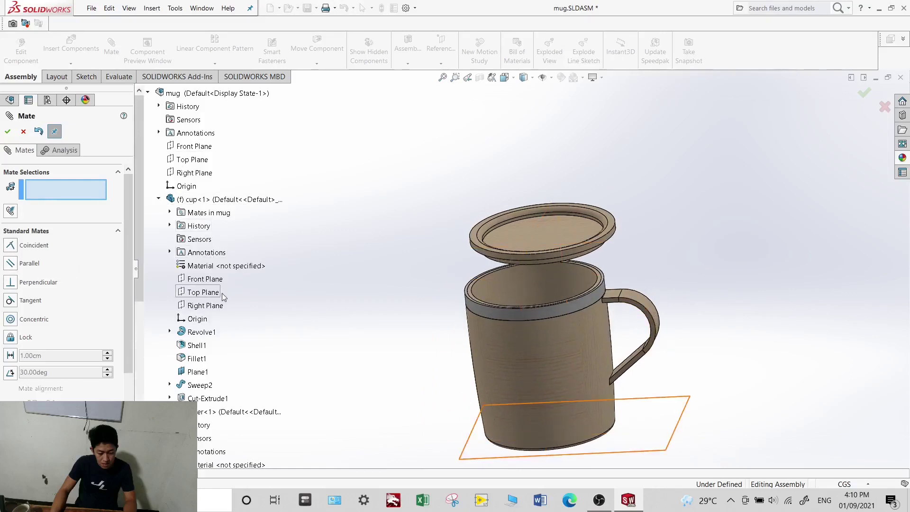
Step: Make the cup's and cover's Front Planes coincident
{"action": "left_click", "coordinate": [211, 277]}
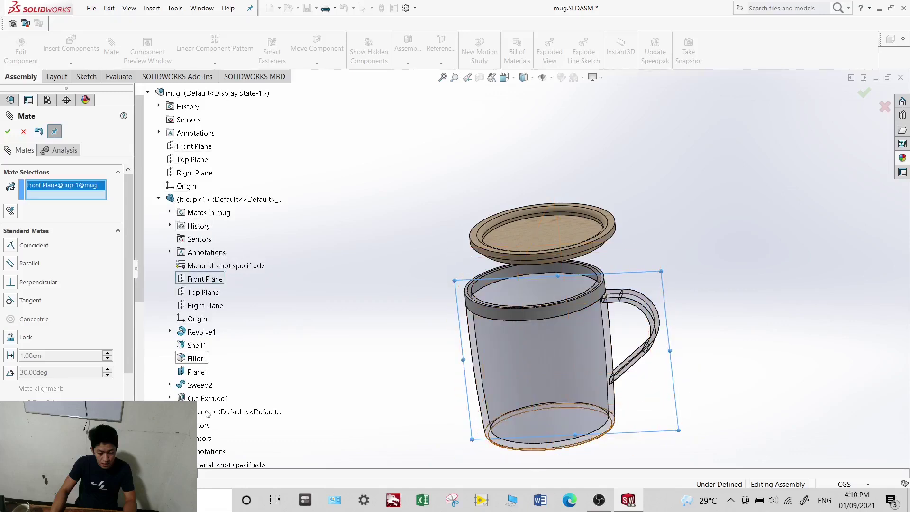
{"action": "scroll", "coordinate": [209, 441], "scroll_direction": "down", "scroll_amount": 2}
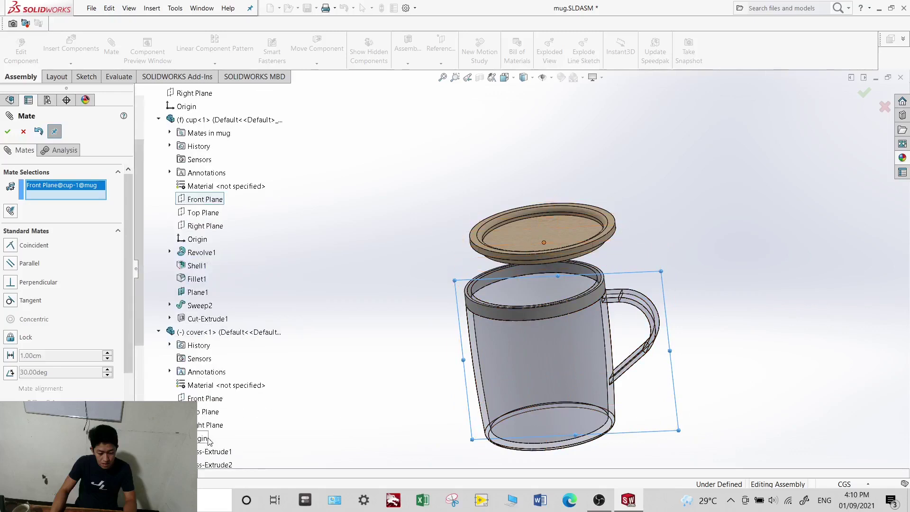
{"action": "left_click", "coordinate": [204, 399]}
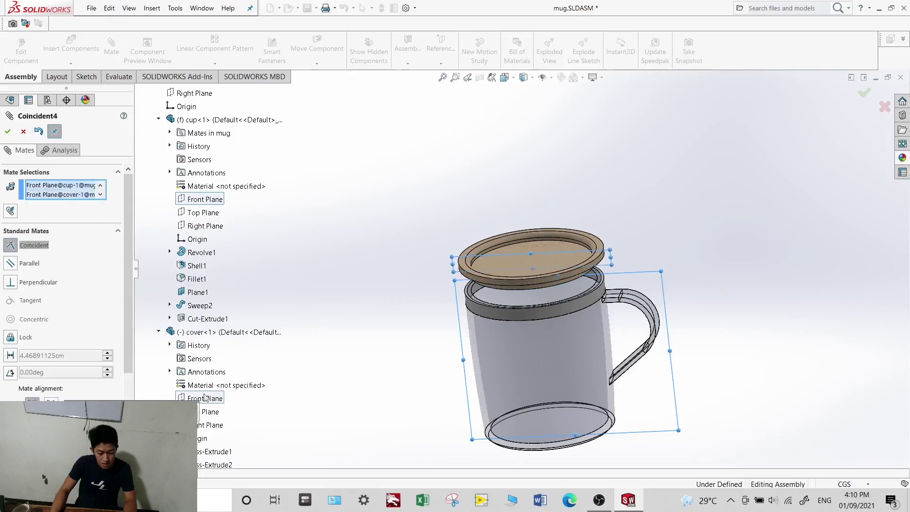
{"action": "left_click", "coordinate": [9, 131]}
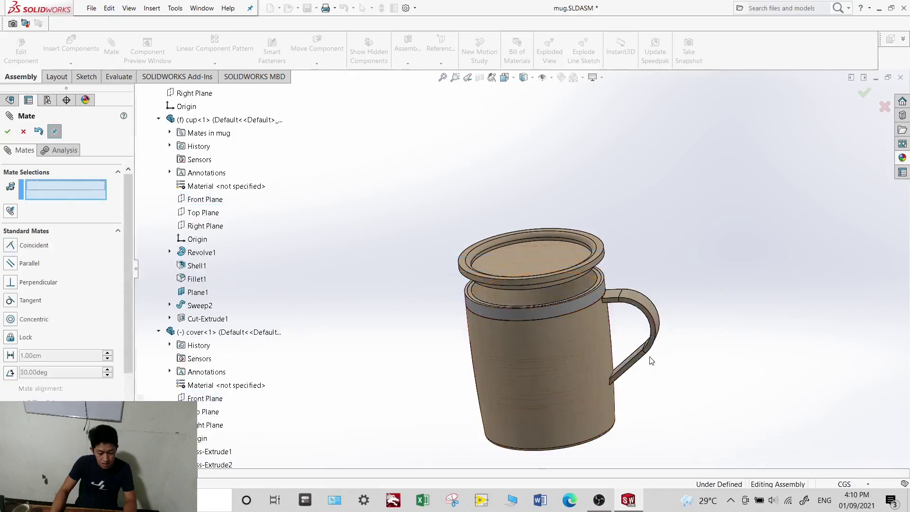
Step: Mate the lid's face coincident to the cup's rim face, seating the lid on the mug
{"action": "mouse_move", "coordinate": [650, 361]}
{"action": "middle_mouse_down"}
{"action": "mouse_move", "coordinate": [629, 247]}
{"action": "mouse_move", "coordinate": [567, 269]}
{"action": "middle_mouse_up"}
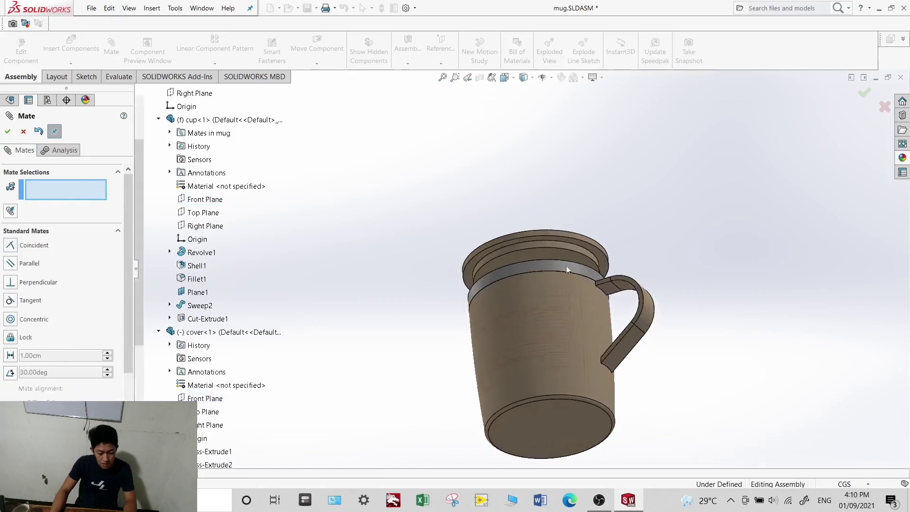
{"action": "scroll", "coordinate": [578, 255], "scroll_direction": "down", "scroll_amount": 3}
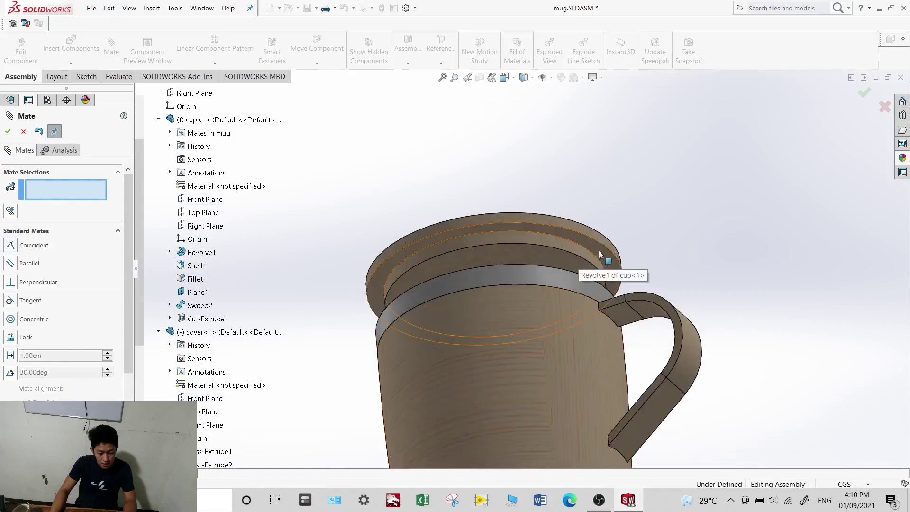
{"action": "left_click", "coordinate": [598, 250]}
{"action": "scroll", "coordinate": [598, 250], "scroll_direction": "up", "scroll_amount": 1}
{"action": "scroll", "coordinate": [592, 232], "scroll_direction": "up", "scroll_amount": 1}
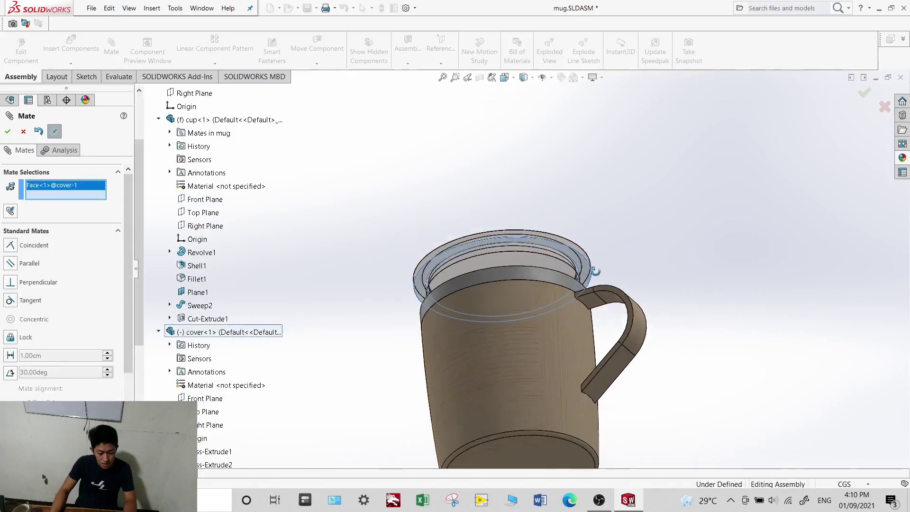
{"action": "mouse_move", "coordinate": [595, 271]}
{"action": "middle_mouse_down"}
{"action": "mouse_move", "coordinate": [595, 337]}
{"action": "mouse_move", "coordinate": [582, 255]}
{"action": "middle_mouse_up"}
{"action": "scroll", "coordinate": [582, 255], "scroll_direction": "down", "scroll_amount": 2}
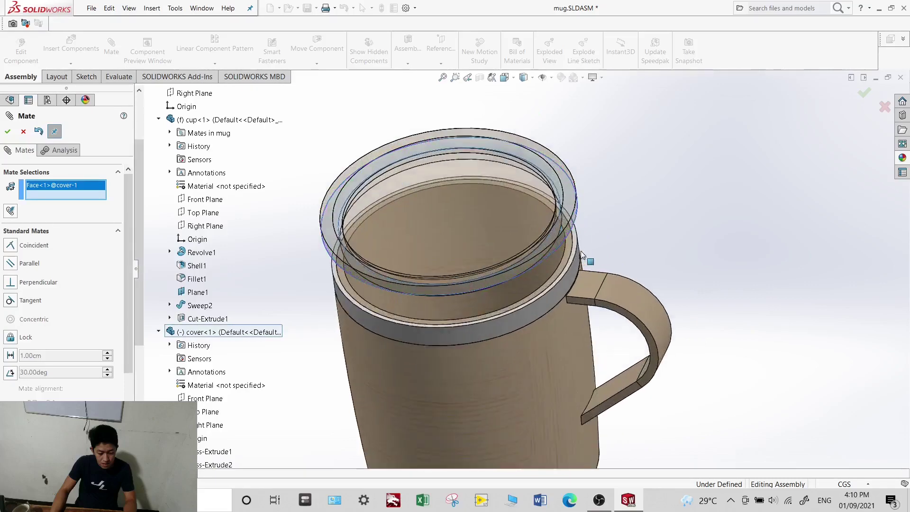
{"action": "scroll", "coordinate": [554, 250], "scroll_direction": "down", "scroll_amount": 2}
{"action": "left_click", "coordinate": [558, 250]}
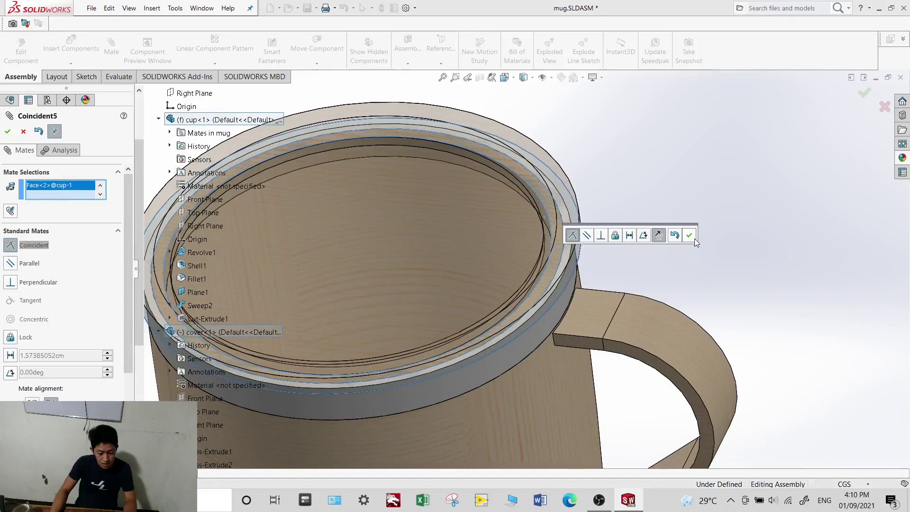
{"action": "left_click", "coordinate": [693, 237]}
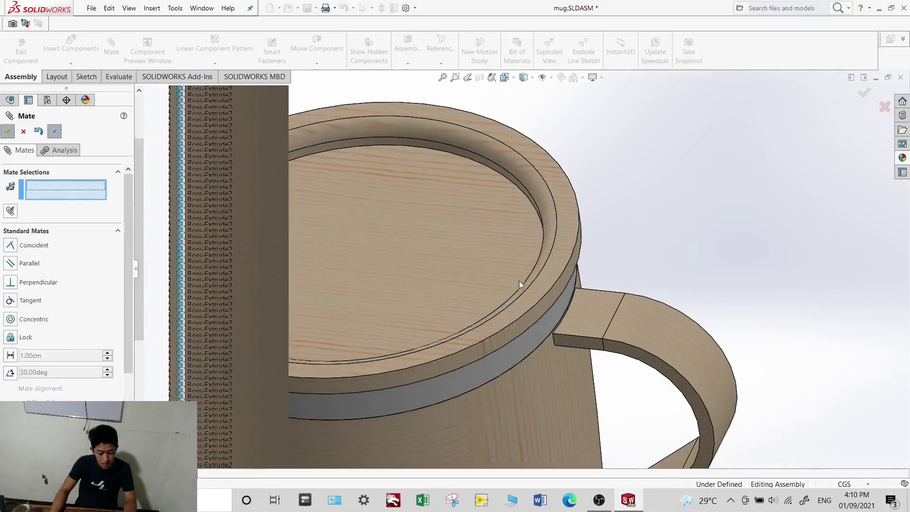
{"action": "key", "text": "Escape"}
{"action": "scroll", "coordinate": [536, 313], "scroll_direction": "up", "scroll_amount": 3}
Step: Orbit around the mug to check how the lid sits on the rim
{"action": "scroll", "coordinate": [554, 338], "scroll_direction": "up", "scroll_amount": 2}
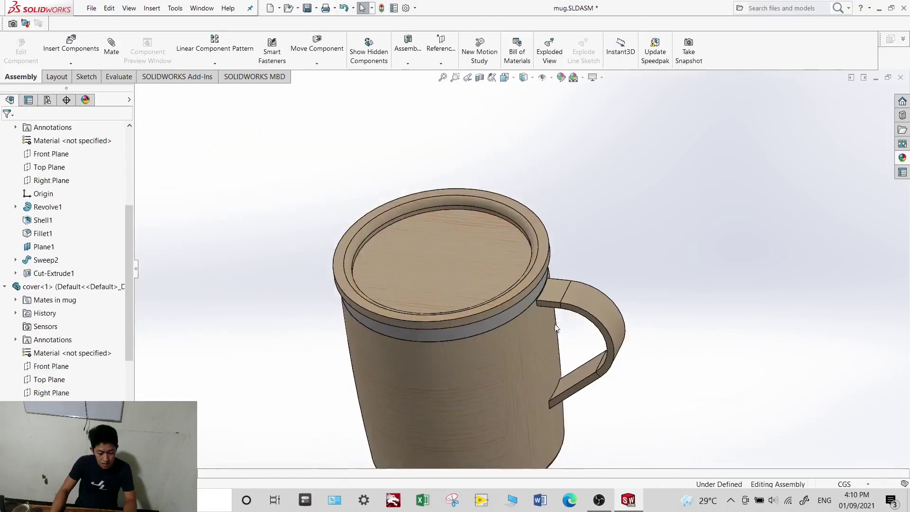
{"action": "middle_click_drag", "start_coordinate": [556, 327], "coordinate": [566, 232]}
{"action": "middle_click_drag", "start_coordinate": [564, 238], "coordinate": [551, 233]}
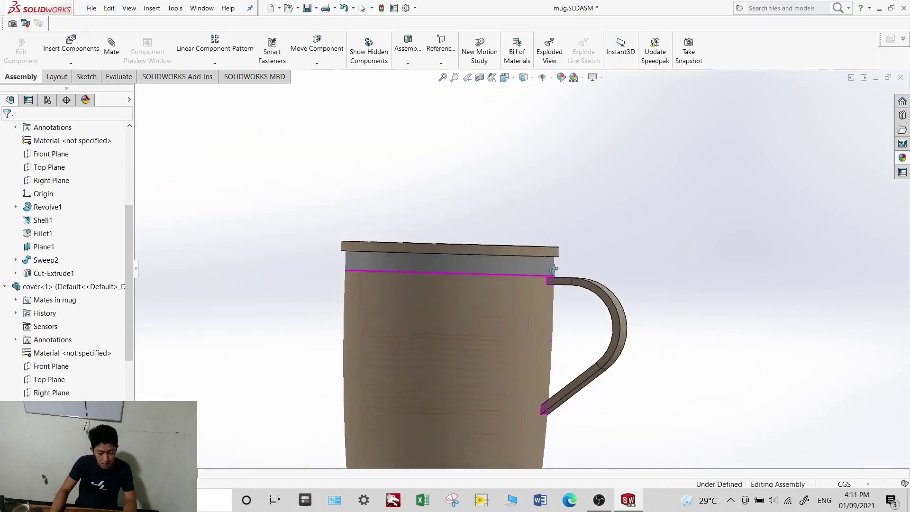
{"action": "key", "text": "Escape"}
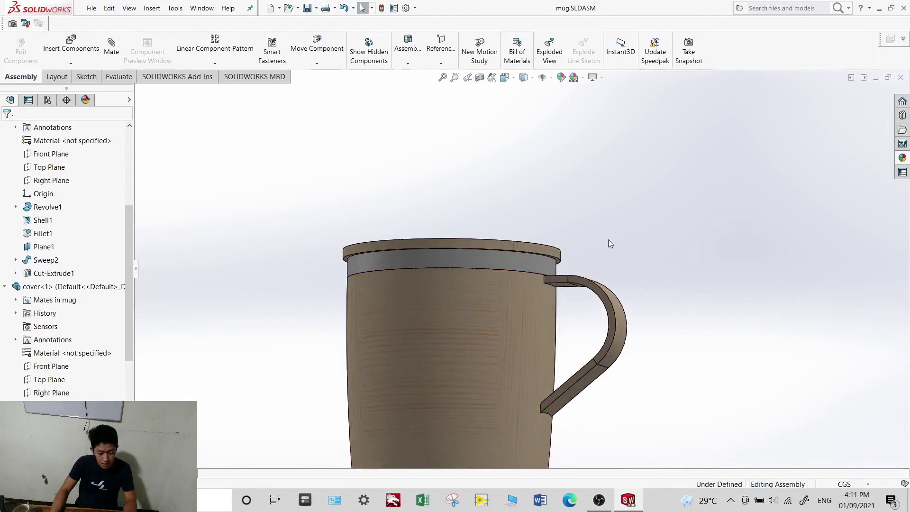
{"action": "middle_click_drag", "start_coordinate": [608, 240], "coordinate": [500, 311]}
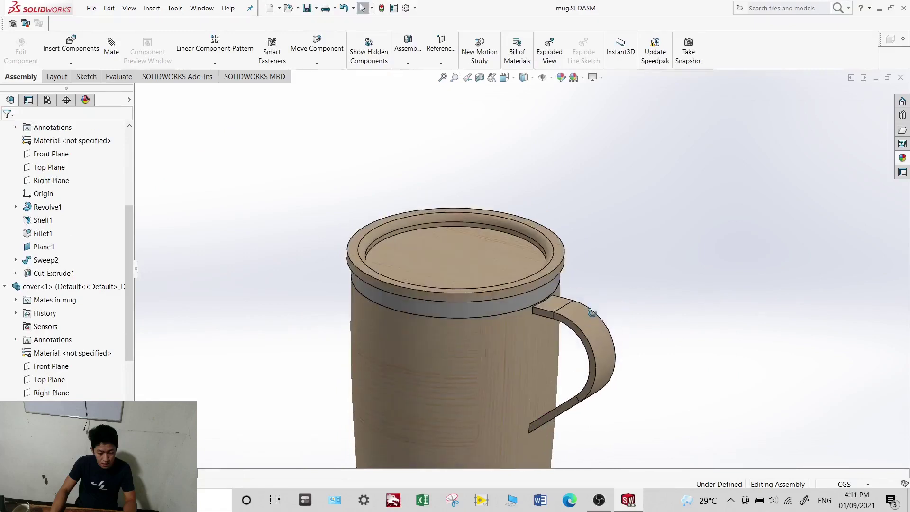
{"action": "left_click", "coordinate": [502, 317]}
Step: Select cover<1> and start editing it in place within the assembly
{"action": "scroll", "coordinate": [500, 322], "scroll_direction": "down", "scroll_amount": 2}
{"action": "middle_click_drag", "start_coordinate": [519, 237], "coordinate": [527, 162]}
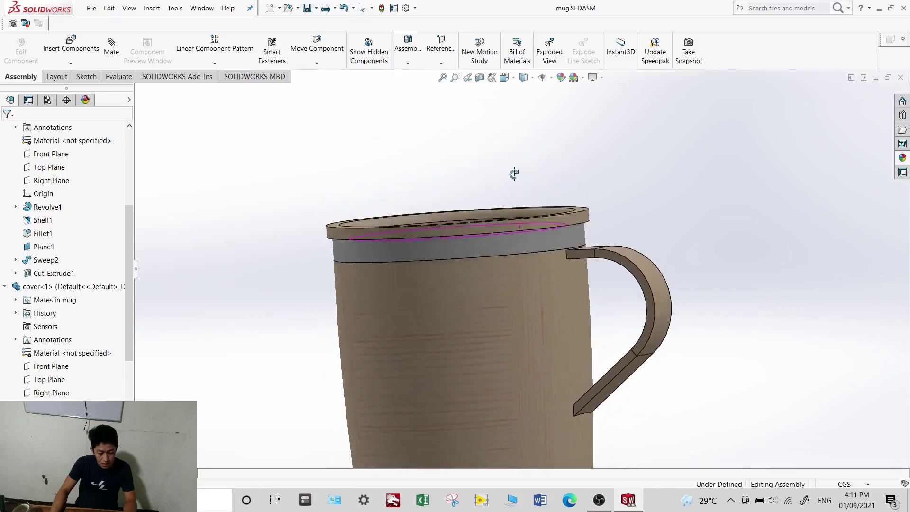
{"action": "middle_click_drag", "start_coordinate": [527, 162], "coordinate": [467, 216]}
{"action": "scroll", "coordinate": [360, 244], "scroll_direction": "down", "scroll_amount": 2}
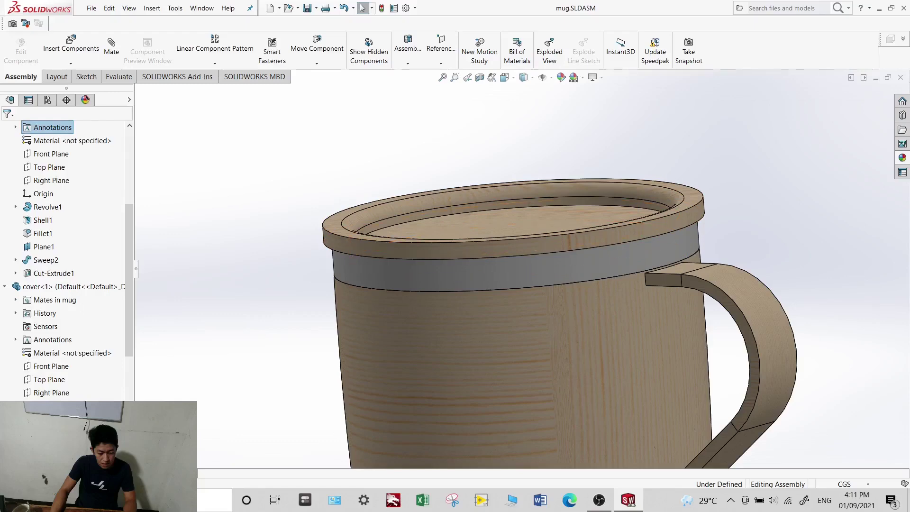
{"action": "scroll", "coordinate": [71, 258], "scroll_direction": "down", "scroll_amount": 1}
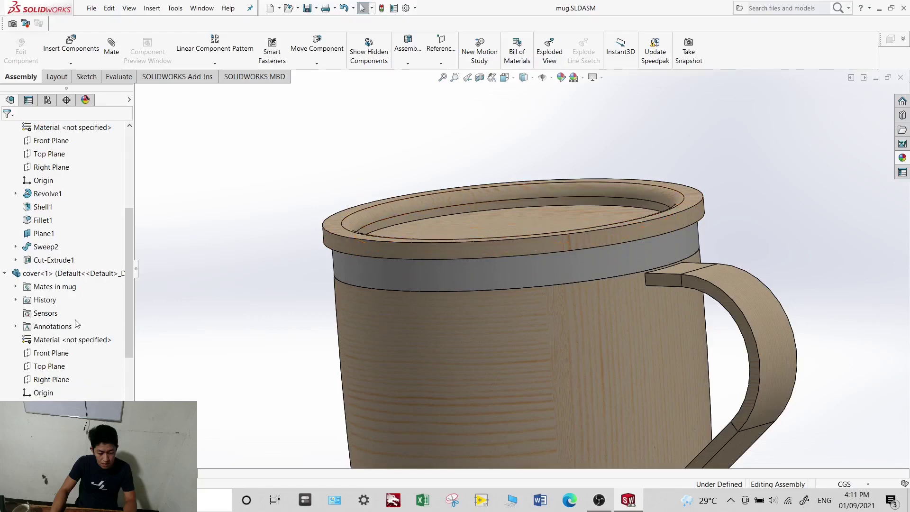
{"action": "left_click", "coordinate": [27, 275]}
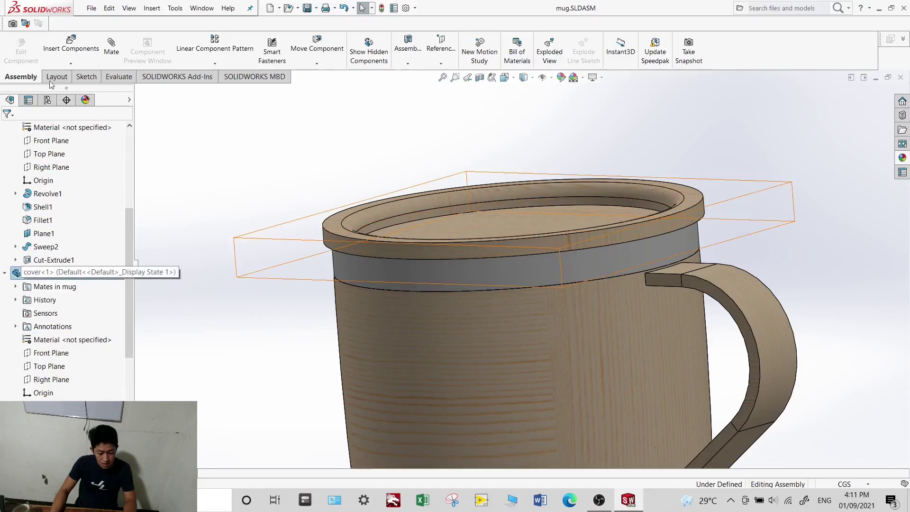
{"action": "left_click", "coordinate": [21, 49]}
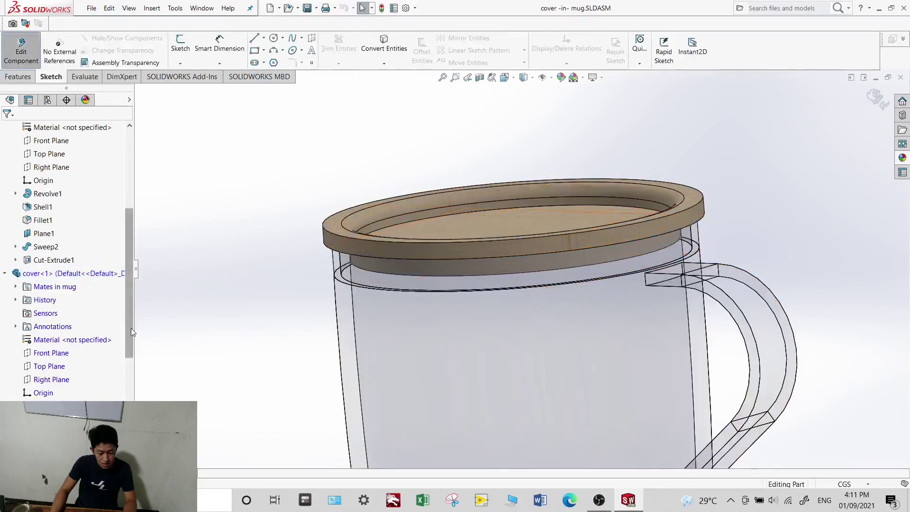
Step: Change Boss-Extrude2's Sketch2 rim diameter from 9.00 to 8.63 cm and rebuild the assembly
{"action": "scroll", "coordinate": [95, 327], "scroll_direction": "down", "scroll_amount": 2}
{"action": "scroll", "coordinate": [71, 325], "scroll_direction": "down", "scroll_amount": 1}
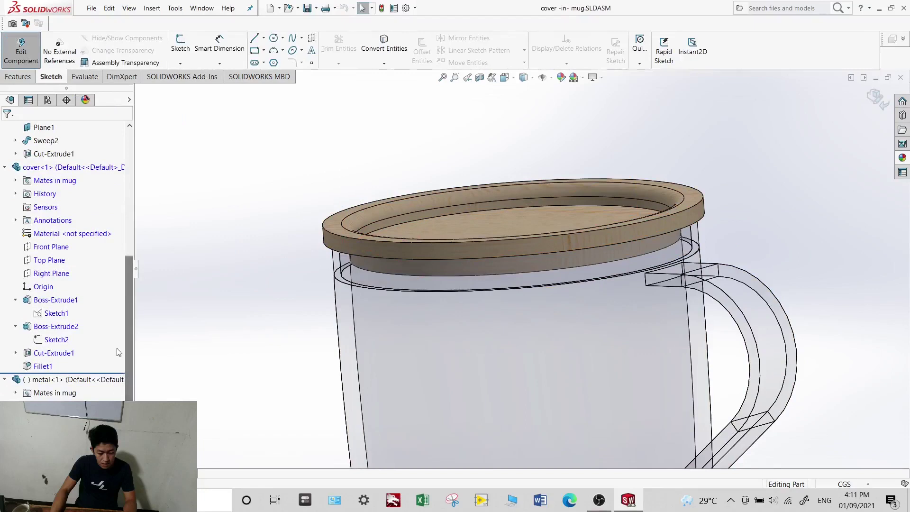
{"action": "left_click", "coordinate": [62, 302]}
{"action": "left_click", "coordinate": [61, 327]}
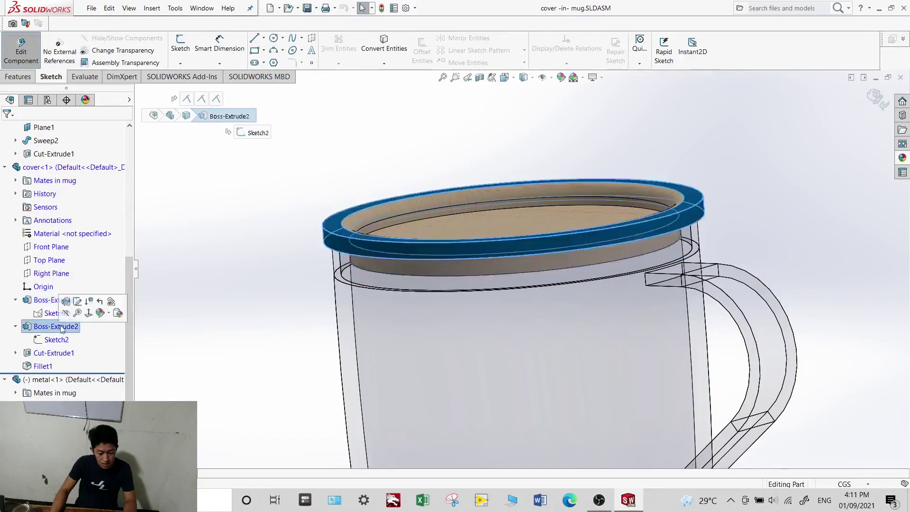
{"action": "left_click", "coordinate": [77, 301]}
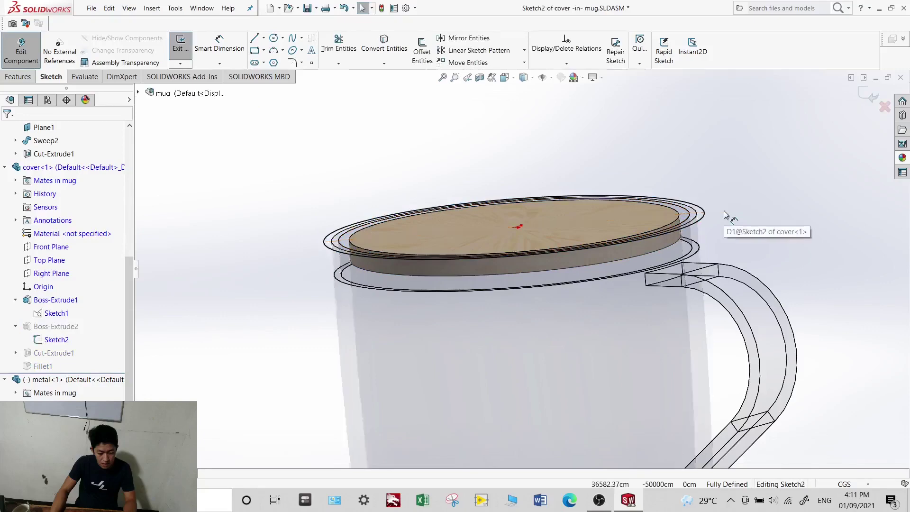
{"action": "key", "text": "ctrl+8"}
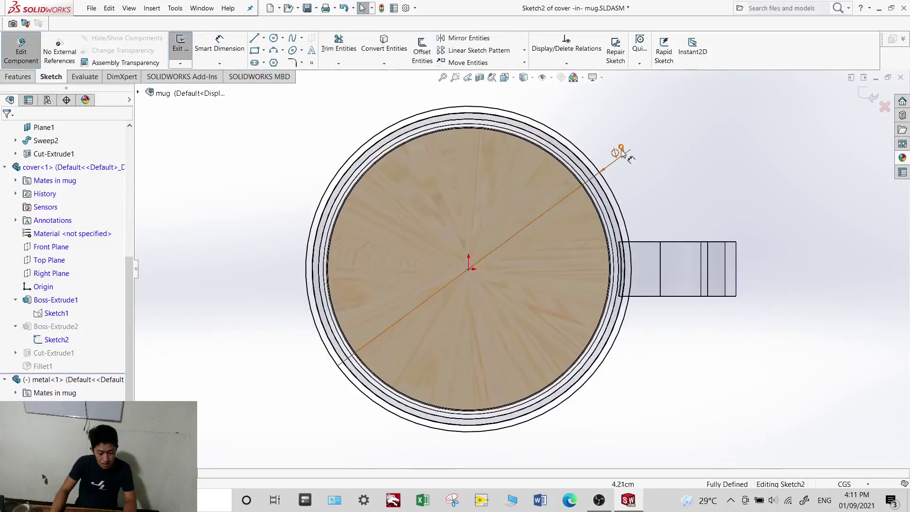
{"action": "double_click", "coordinate": [617, 151]}
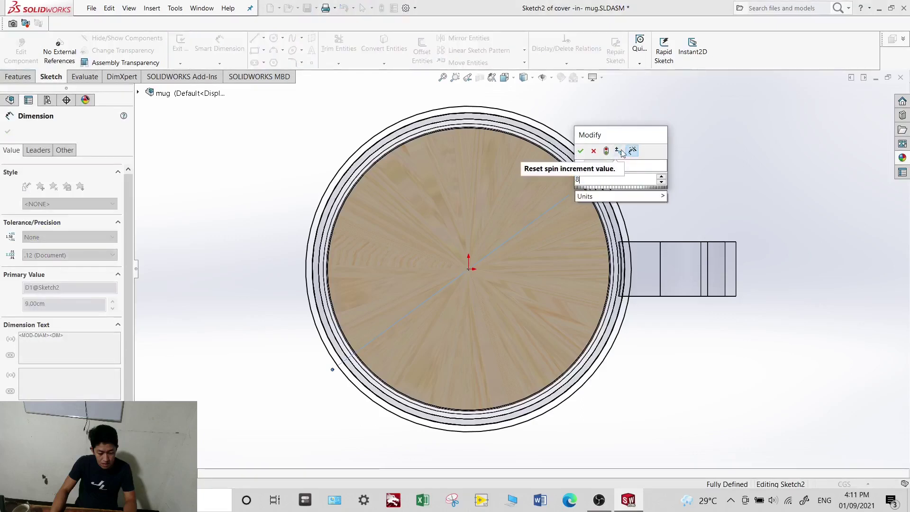
{"action": "type", "text": "8.63"}
{"action": "key", "text": "Return"}
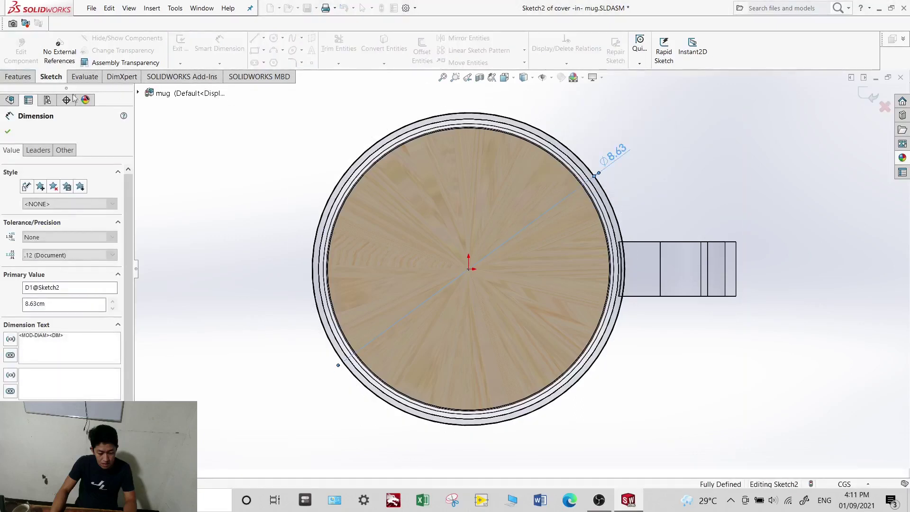
{"action": "left_click", "coordinate": [26, 52]}
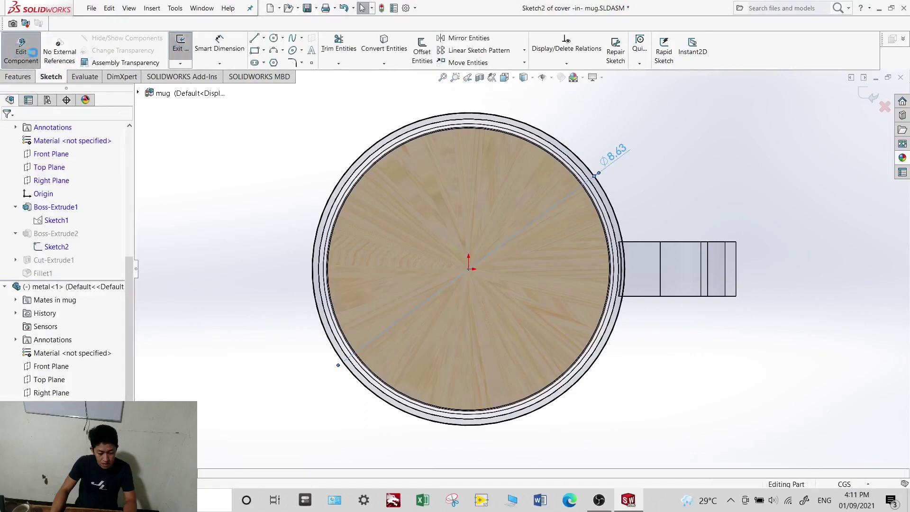
{"action": "left_click", "coordinate": [36, 56]}
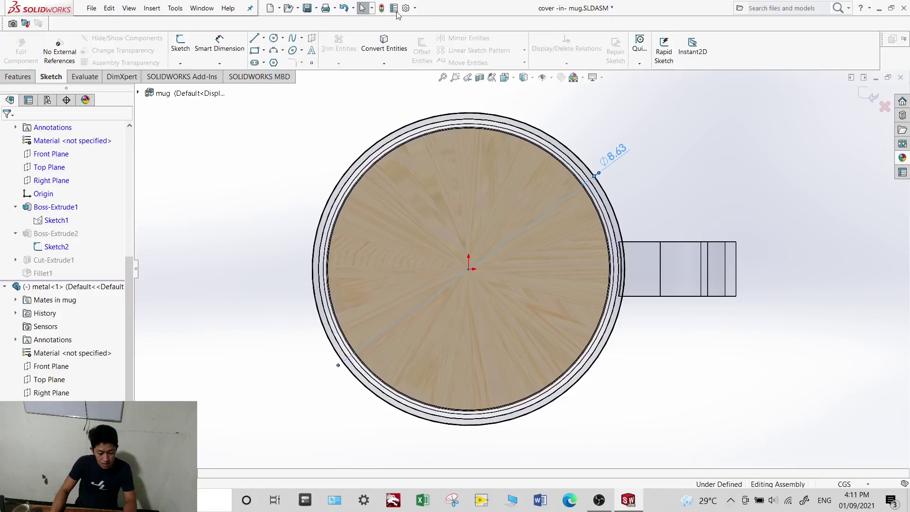
{"action": "left_click", "coordinate": [382, 8]}
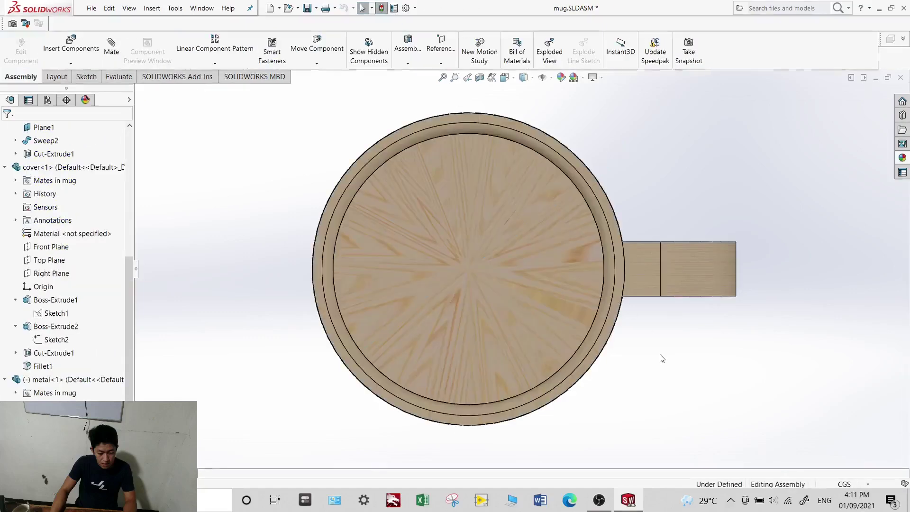
Step: Reorient the view onto the mug's top and reopen cover<1> for in-place editing
{"action": "mouse_move", "coordinate": [670, 378]}
{"action": "middle_mouse_down"}
{"action": "mouse_move", "coordinate": [676, 260]}
{"action": "mouse_move", "coordinate": [675, 297]}
{"action": "mouse_move", "coordinate": [652, 207]}
{"action": "middle_mouse_up"}
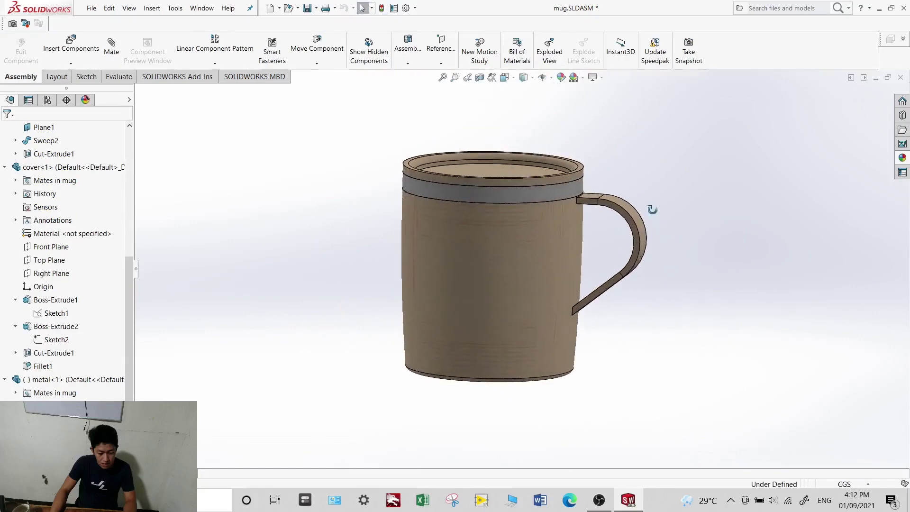
{"action": "scroll", "coordinate": [572, 182], "scroll_direction": "down", "scroll_amount": 2}
{"action": "mouse_move", "coordinate": [652, 172]}
{"action": "middle_mouse_down"}
{"action": "mouse_move", "coordinate": [578, 247]}
{"action": "mouse_move", "coordinate": [664, 142]}
{"action": "mouse_move", "coordinate": [671, 181]}
{"action": "middle_mouse_up"}
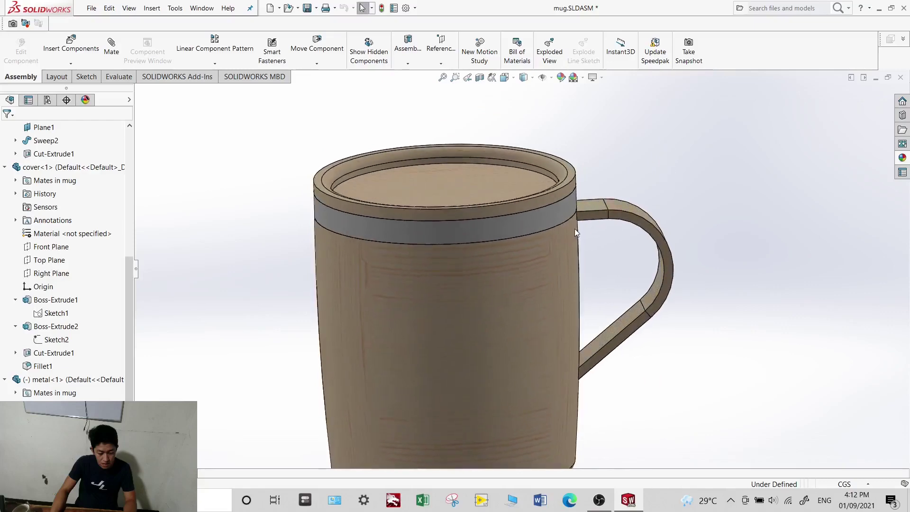
{"action": "scroll", "coordinate": [573, 222], "scroll_direction": "down", "scroll_amount": 2}
{"action": "scroll", "coordinate": [556, 173], "scroll_direction": "up", "scroll_amount": 1}
{"action": "scroll", "coordinate": [547, 209], "scroll_direction": "up", "scroll_amount": 1}
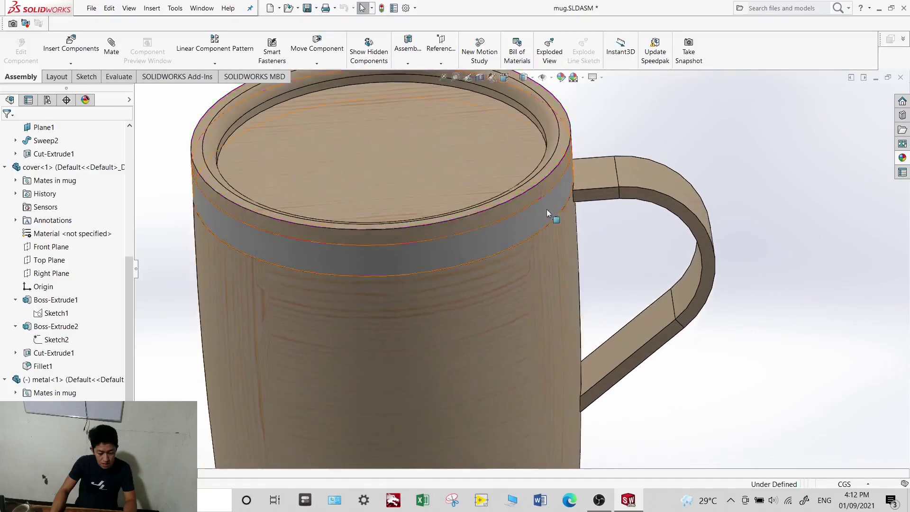
{"action": "scroll", "coordinate": [545, 221], "scroll_direction": "up", "scroll_amount": 1}
{"action": "scroll", "coordinate": [543, 227], "scroll_direction": "up", "scroll_amount": 1}
{"action": "scroll", "coordinate": [543, 228], "scroll_direction": "up", "scroll_amount": 1}
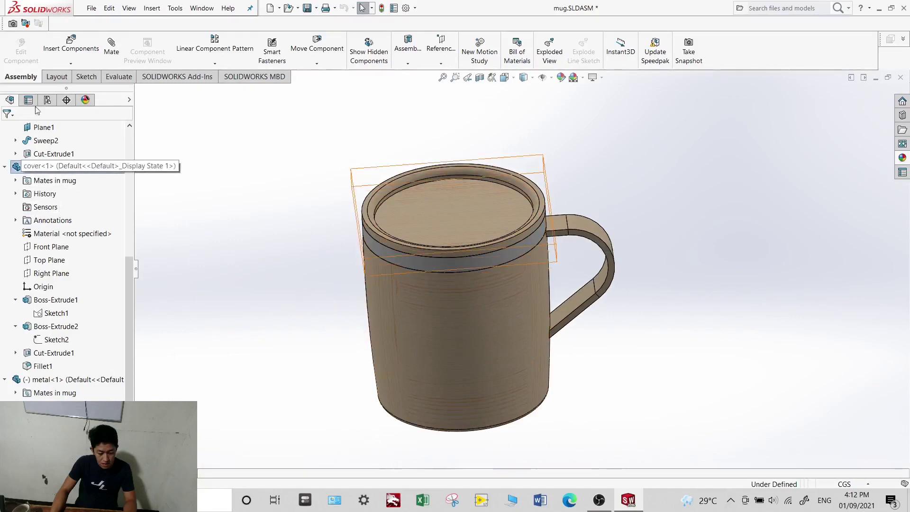
{"action": "left_click", "coordinate": [45, 166]}
{"action": "left_click", "coordinate": [21, 52]}
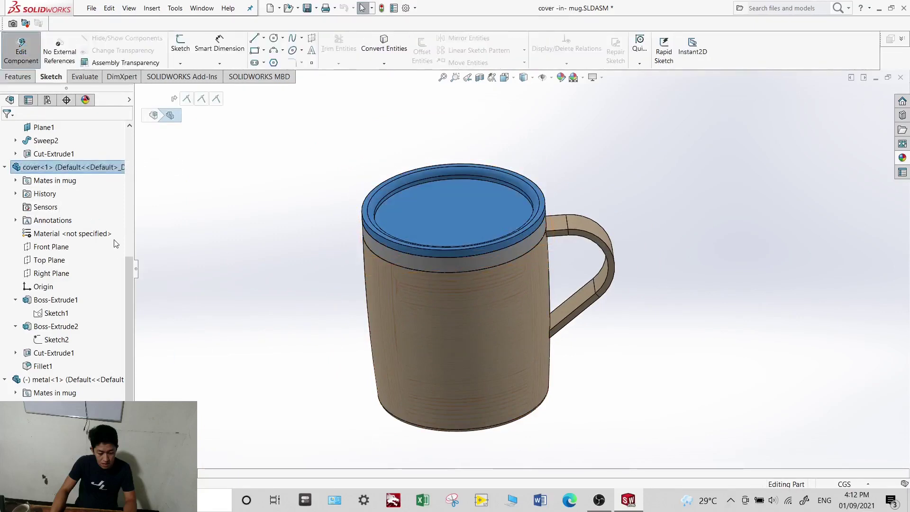
Step: Edit Cut-Extrude1's sketch and change the recess circle diameter to 6.8 cm
{"action": "left_click", "coordinate": [60, 354]}
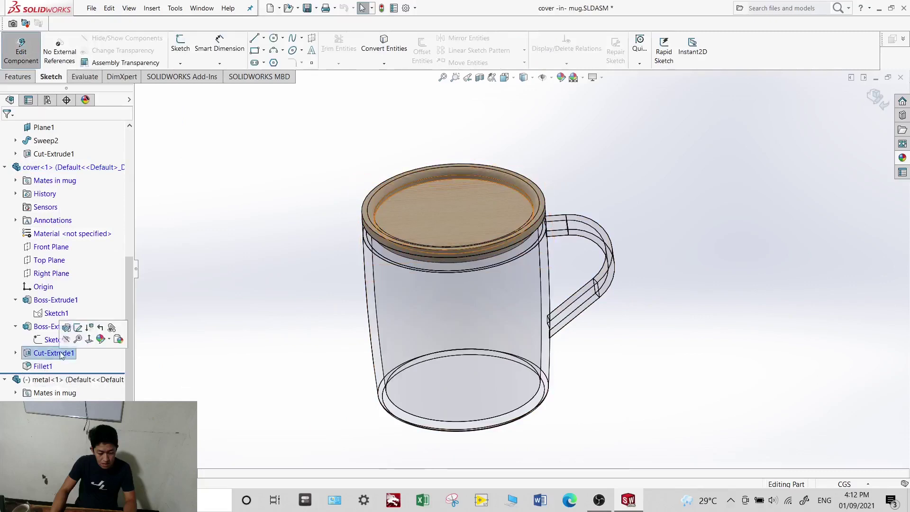
{"action": "left_click", "coordinate": [77, 328]}
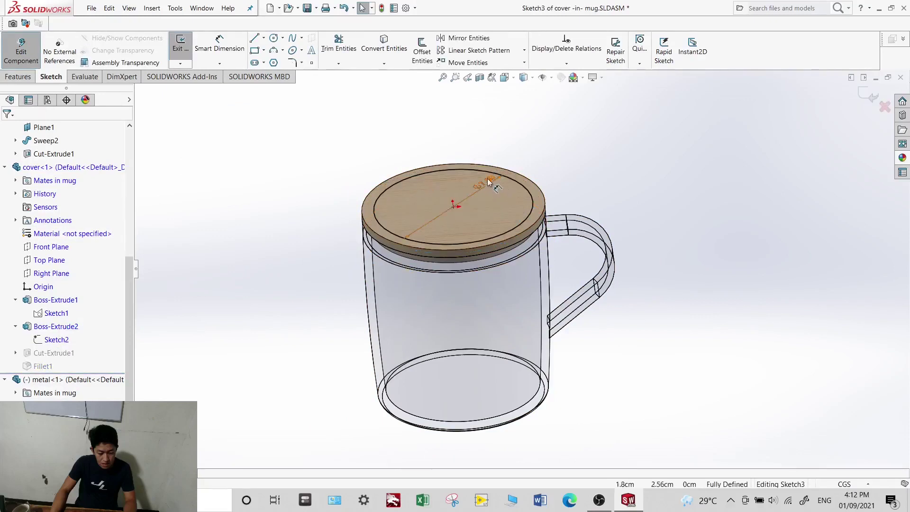
{"action": "left_click", "coordinate": [489, 183]}
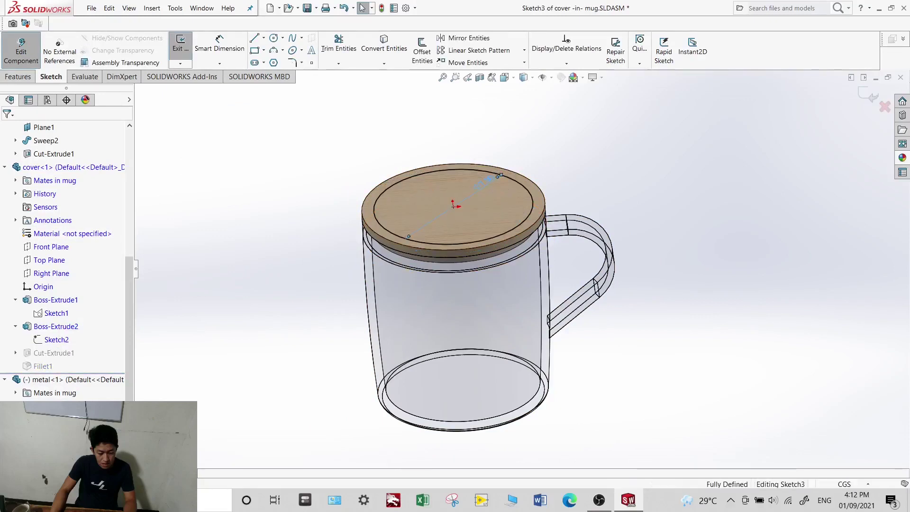
{"action": "double_click", "coordinate": [489, 179]}
{"action": "type", "text": "7"}
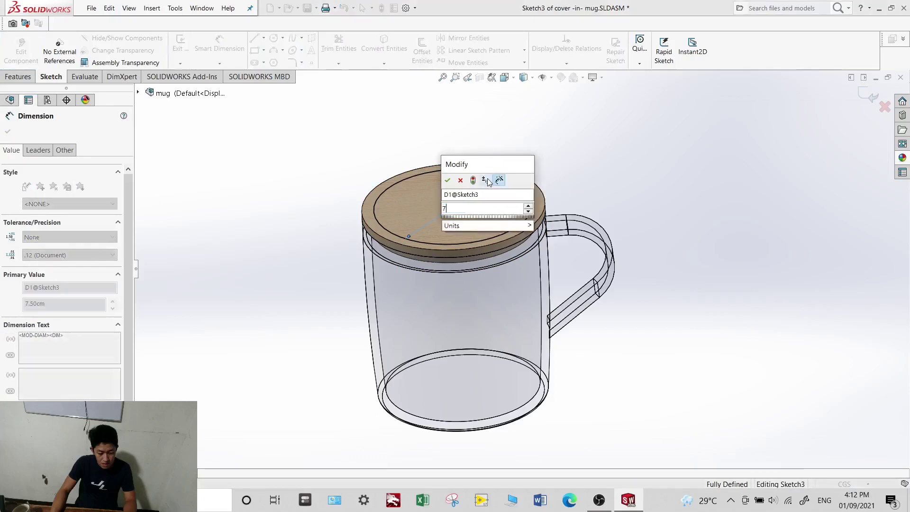
{"action": "key", "text": "Return"}
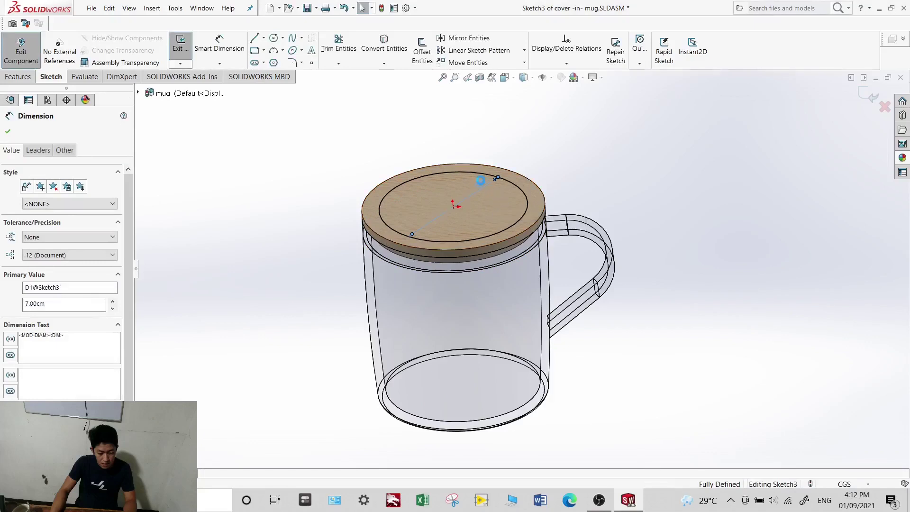
{"action": "double_click", "coordinate": [481, 184]}
{"action": "type", "text": "6.8"}
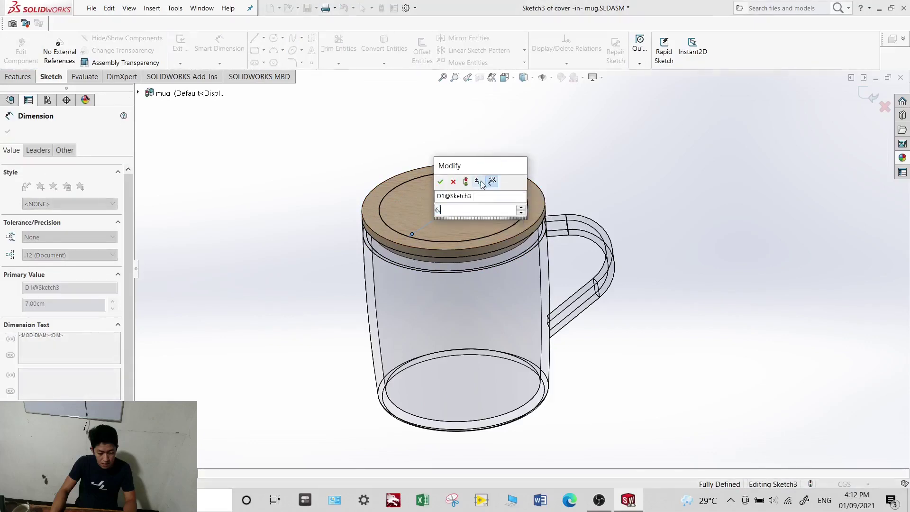
{"action": "key", "text": "Return"}
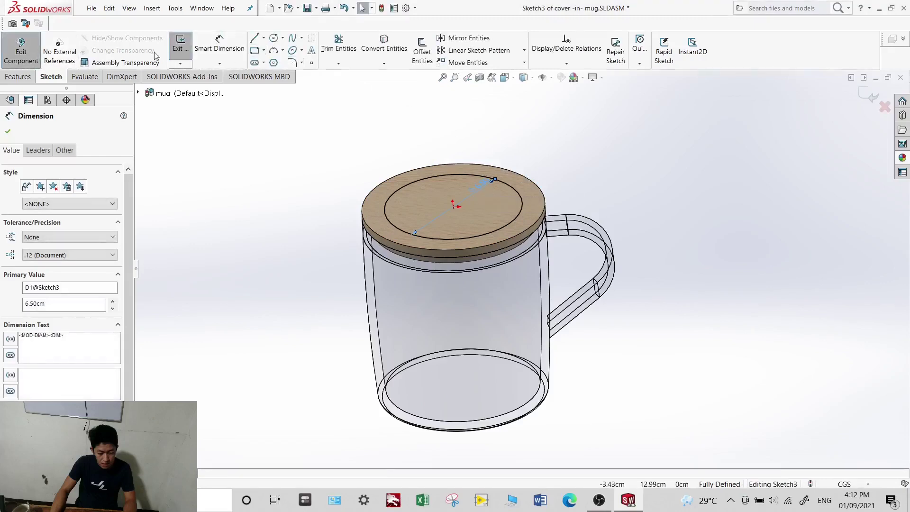
{"action": "left_click", "coordinate": [21, 54]}
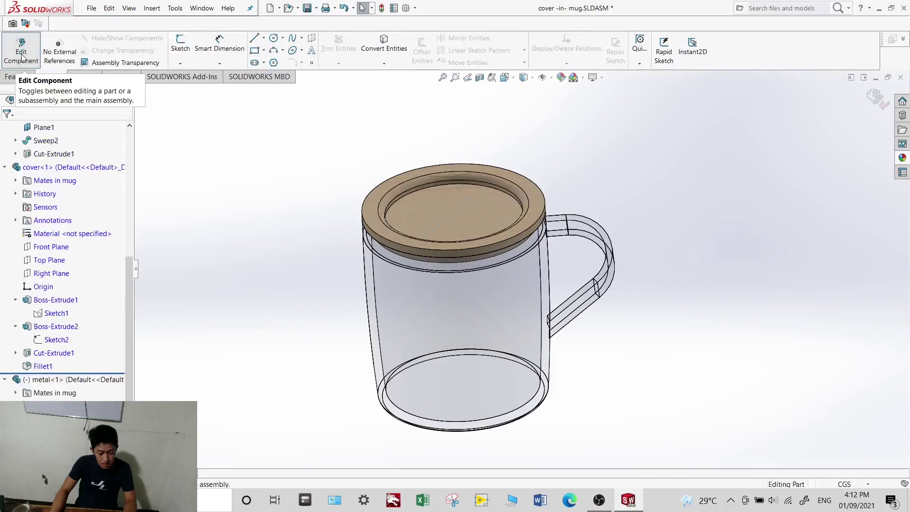
{"action": "left_click", "coordinate": [22, 57]}
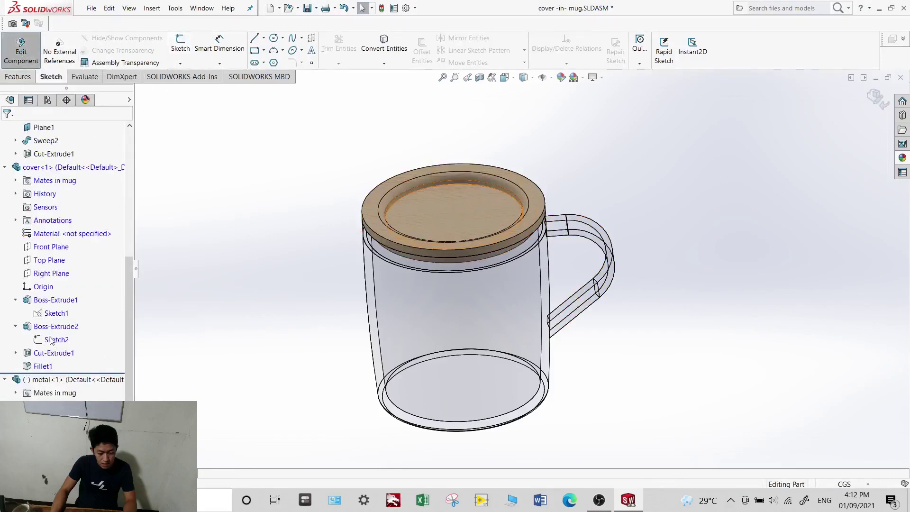
Step: Re-edit the cut sketch, set the diameter to 6.5 cm, and leave Edit Component
{"action": "left_click", "coordinate": [60, 353]}
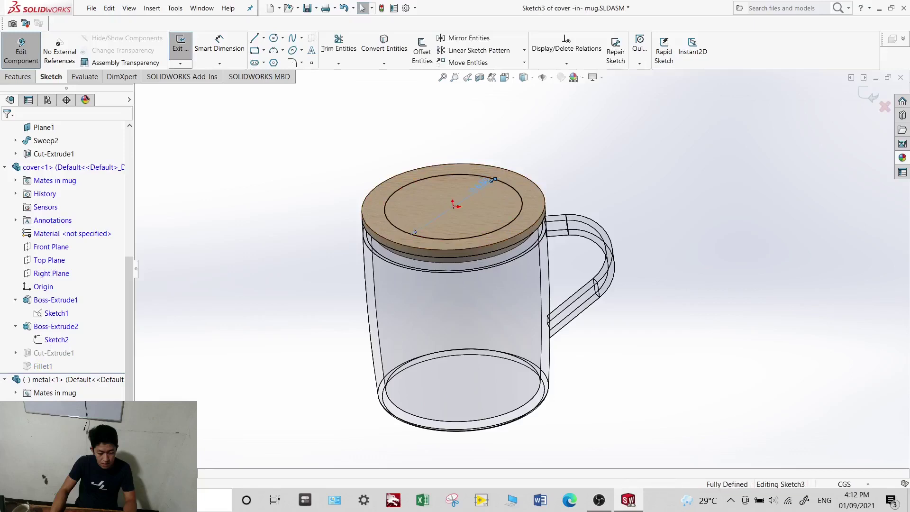
{"action": "left_click", "coordinate": [481, 187]}
{"action": "double_click", "coordinate": [482, 186]}
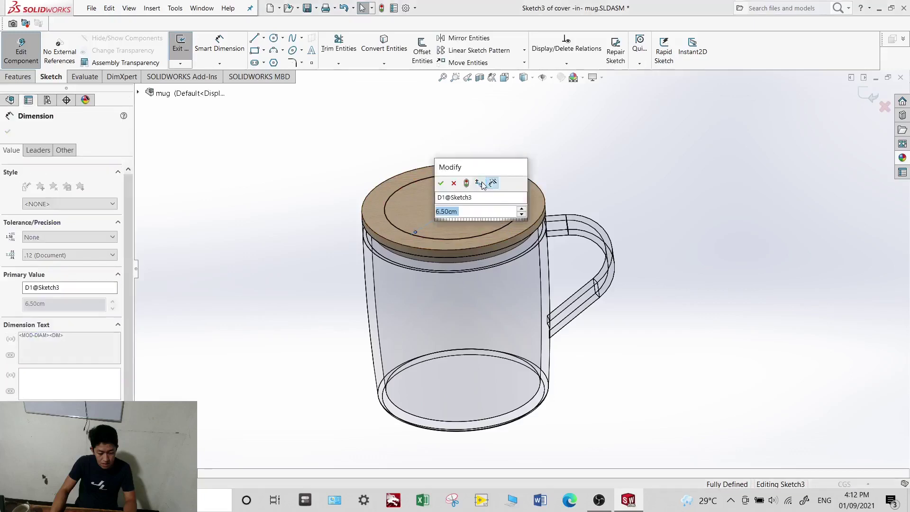
{"action": "type", "text": "6.5"}
{"action": "key", "text": "Return"}
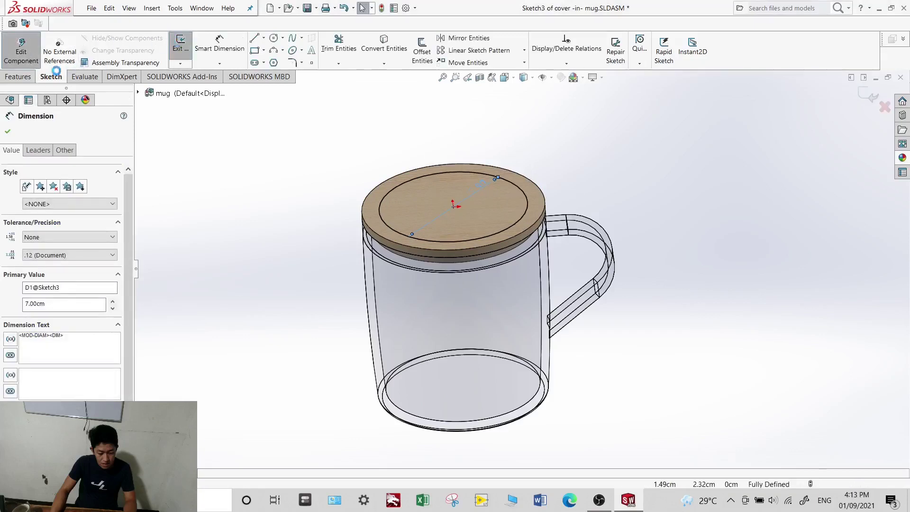
{"action": "left_click", "coordinate": [33, 55]}
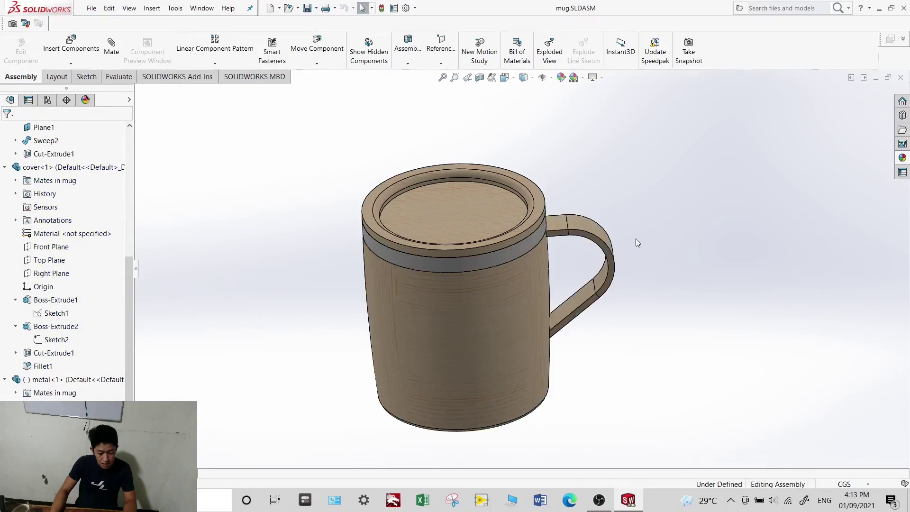
Step: Rotate and zoom to inspect the finished mug, then close mug.SLDASM
{"action": "mouse_move", "coordinate": [637, 242]}
{"action": "middle_mouse_down"}
{"action": "mouse_move", "coordinate": [561, 220]}
{"action": "mouse_move", "coordinate": [636, 171]}
{"action": "mouse_move", "coordinate": [655, 209]}
{"action": "mouse_move", "coordinate": [642, 219]}
{"action": "mouse_move", "coordinate": [497, 248]}
{"action": "mouse_move", "coordinate": [526, 158]}
{"action": "mouse_move", "coordinate": [511, 220]}
{"action": "middle_mouse_up"}
{"action": "scroll", "coordinate": [513, 235], "scroll_direction": "down", "scroll_amount": 3}
{"action": "scroll", "coordinate": [526, 157], "scroll_direction": "down", "scroll_amount": 2}
{"action": "scroll", "coordinate": [544, 315], "scroll_direction": "up", "scroll_amount": 4}
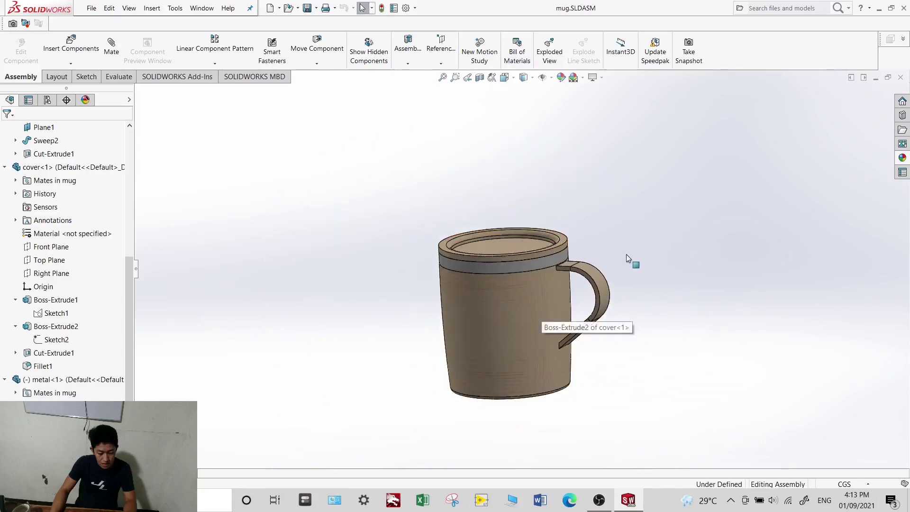
{"action": "middle_click_drag", "start_coordinate": [626, 254], "coordinate": [640, 270]}
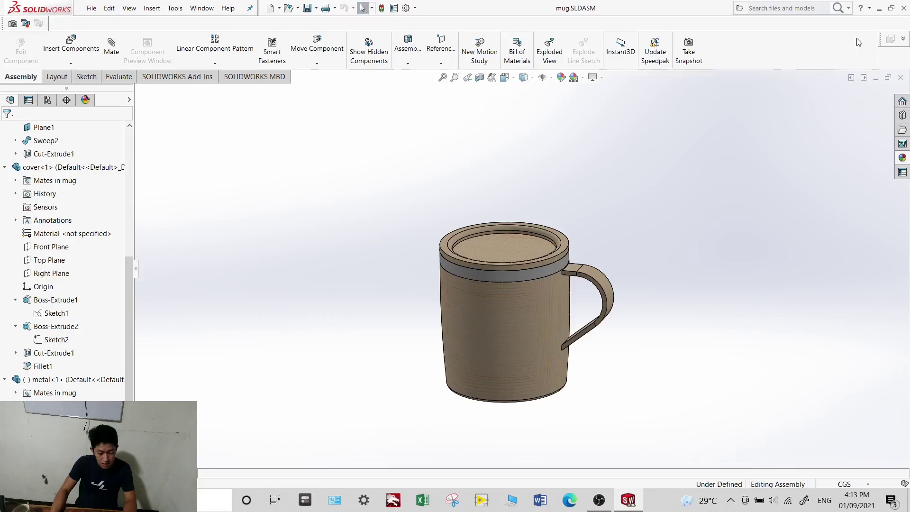
{"action": "left_click", "coordinate": [901, 78]}
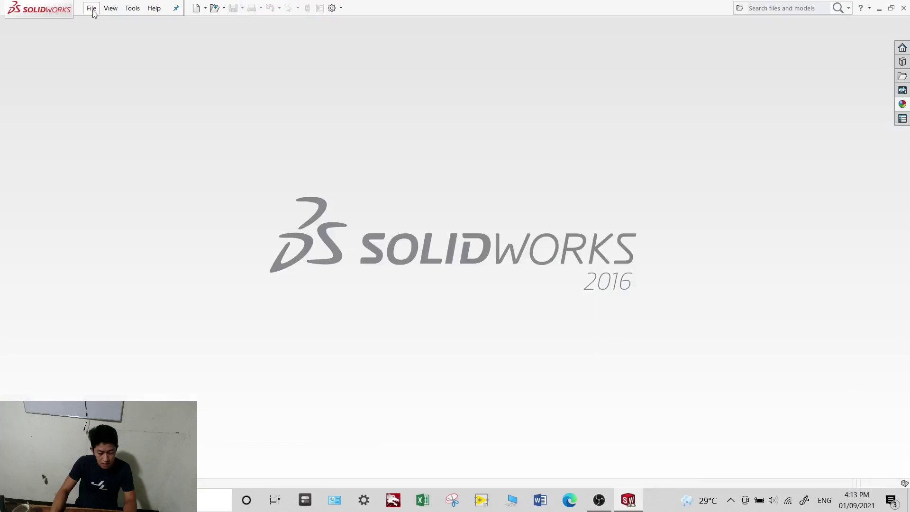
Step: Create a new Drawing document from File > New
{"action": "left_click", "coordinate": [91, 8]}
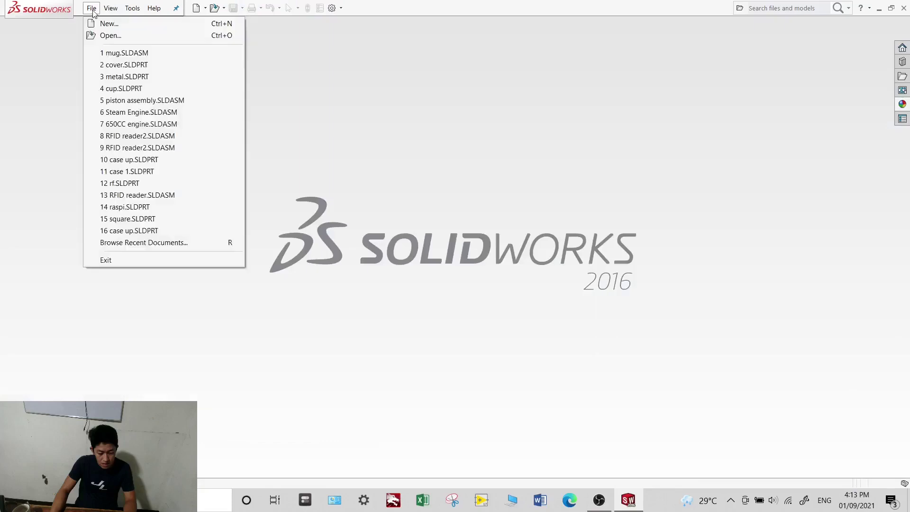
{"action": "left_click", "coordinate": [99, 24]}
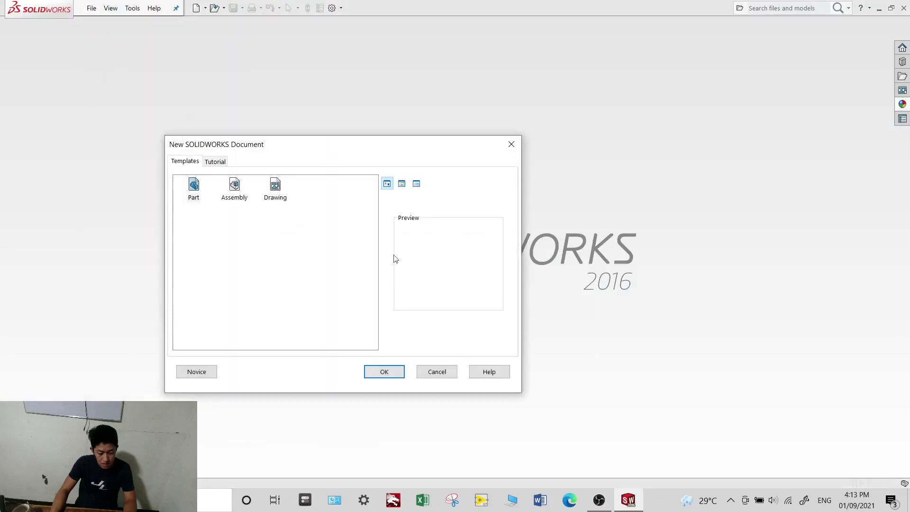
{"action": "left_click", "coordinate": [377, 376]}
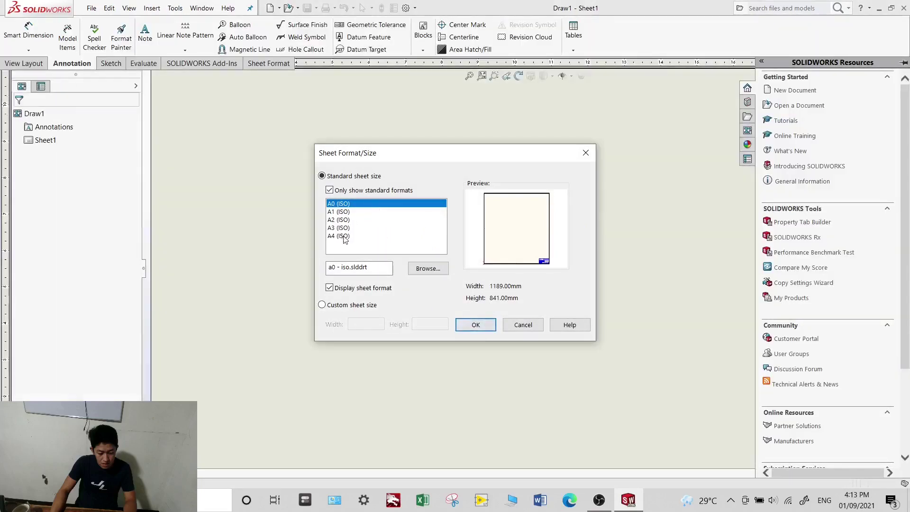
Step: Preview the ISO sheet sizes and create the sheet at A3 (ISO)
{"action": "left_click", "coordinate": [345, 237]}
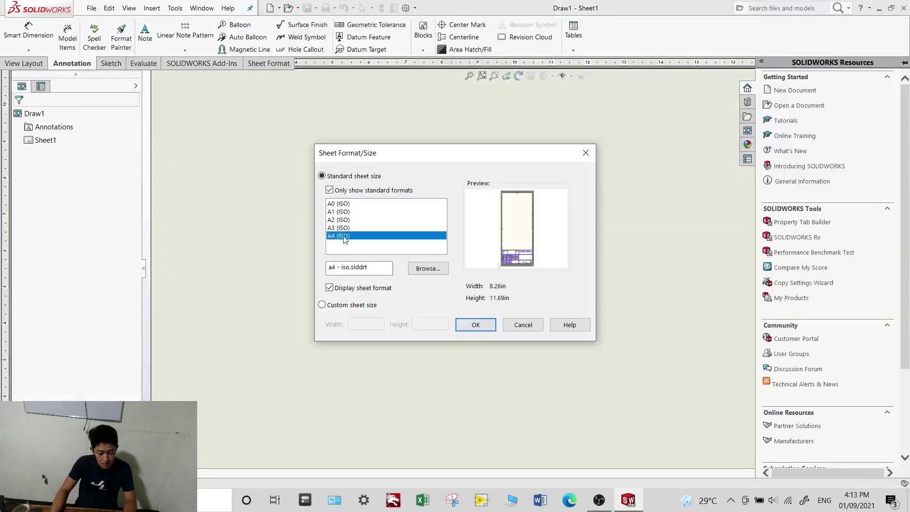
{"action": "left_click", "coordinate": [339, 221]}
{"action": "left_click", "coordinate": [341, 212]}
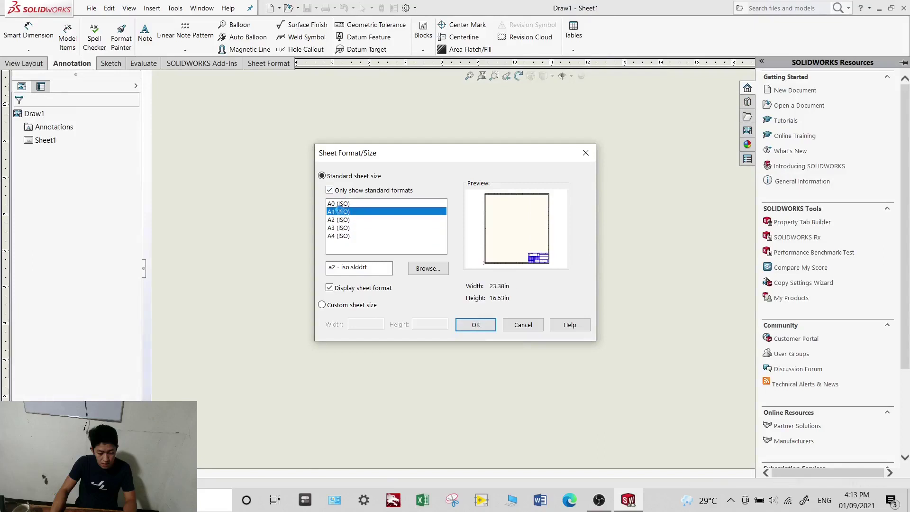
{"action": "left_click", "coordinate": [341, 204]}
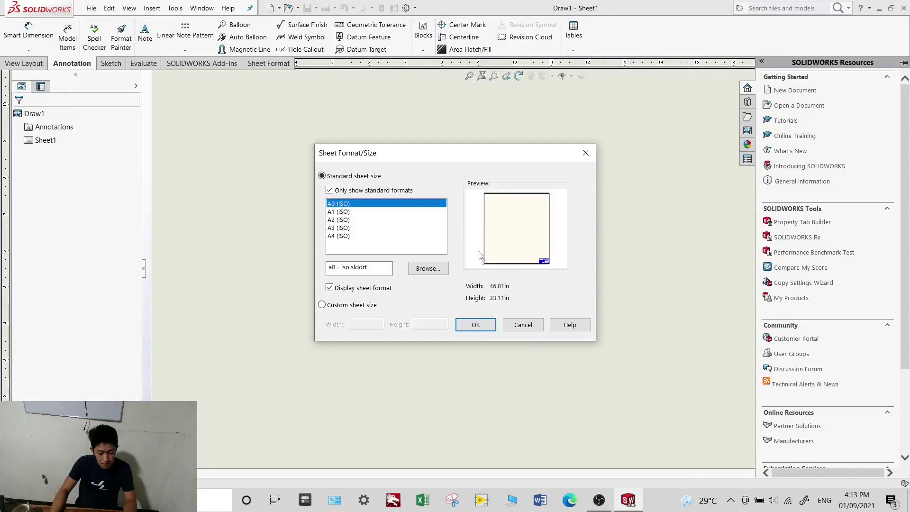
{"action": "left_click", "coordinate": [346, 213]}
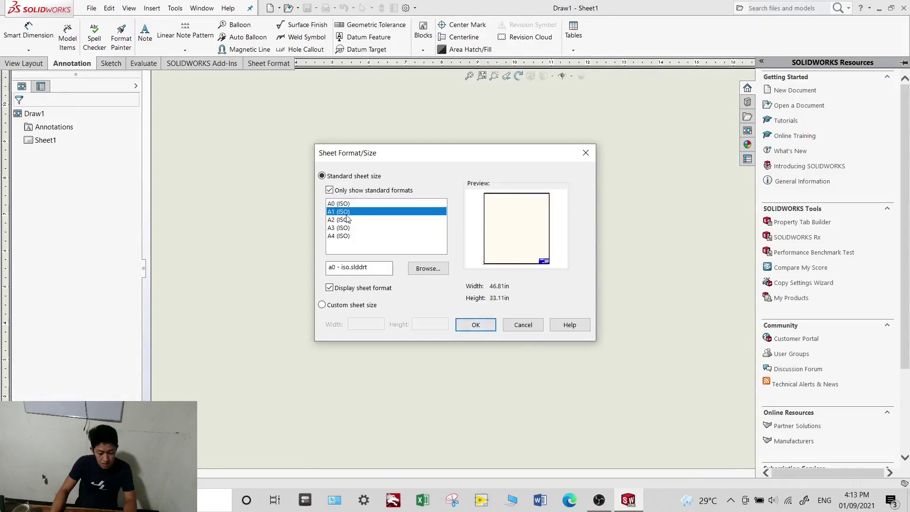
{"action": "left_click", "coordinate": [348, 221]}
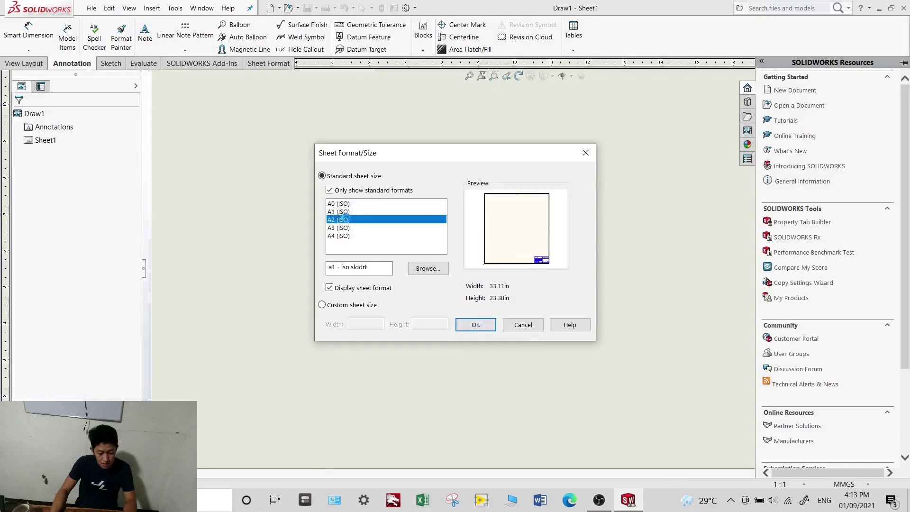
{"action": "left_click", "coordinate": [348, 229]}
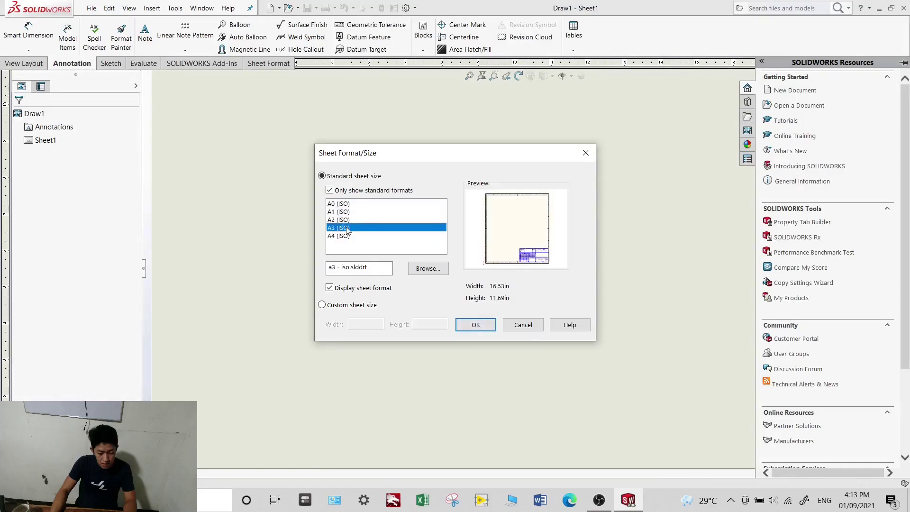
{"action": "left_click", "coordinate": [348, 237]}
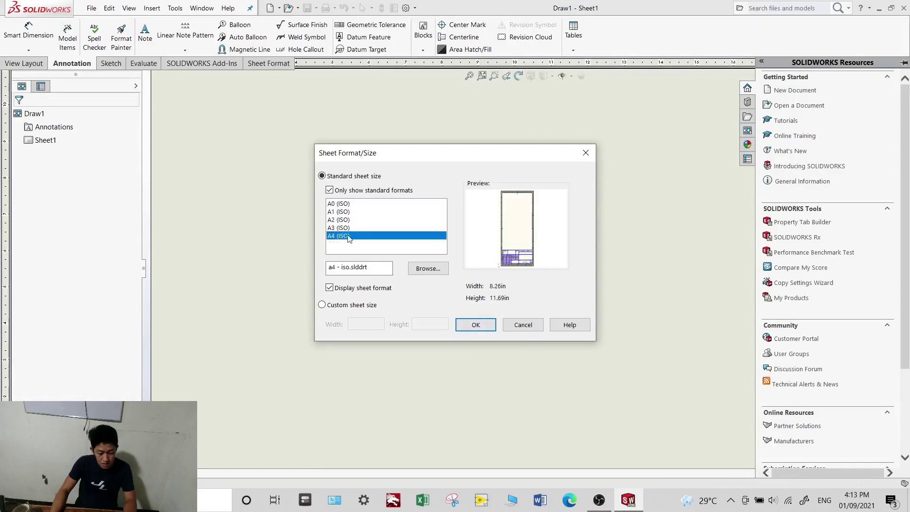
{"action": "left_click", "coordinate": [348, 230]}
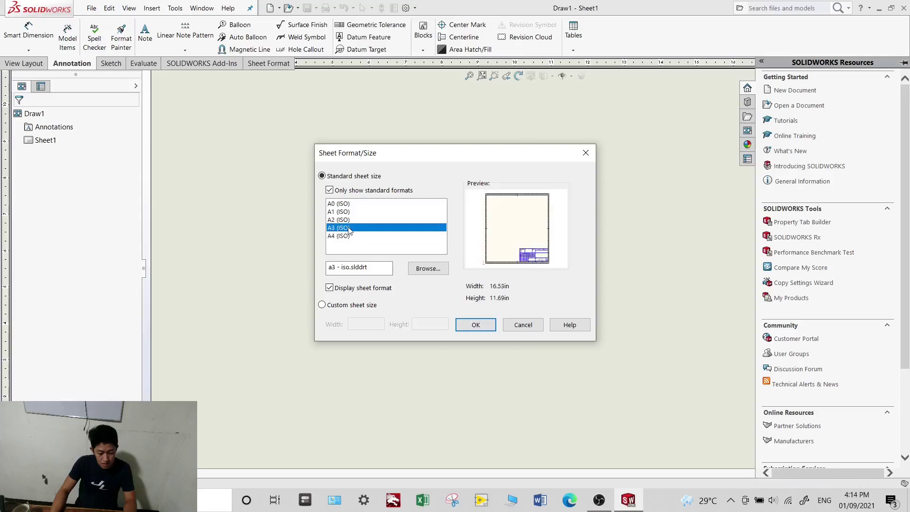
{"action": "left_click", "coordinate": [488, 325]}
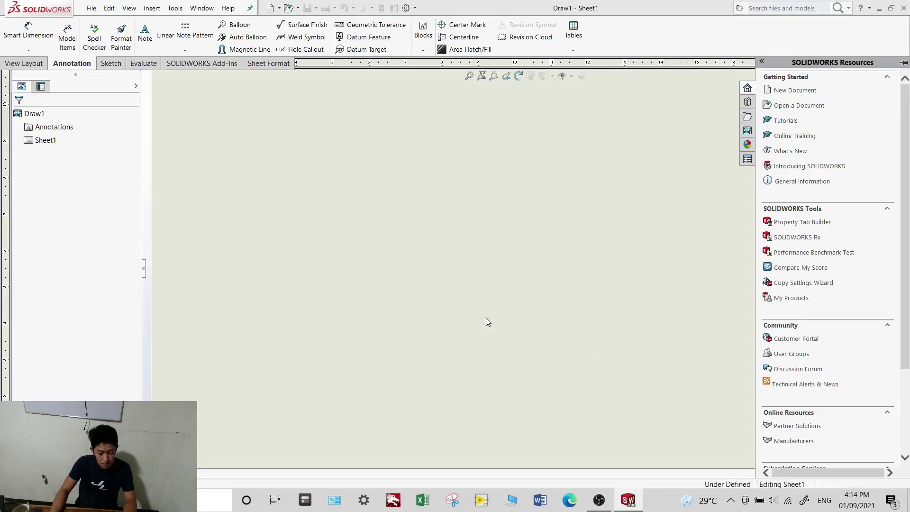
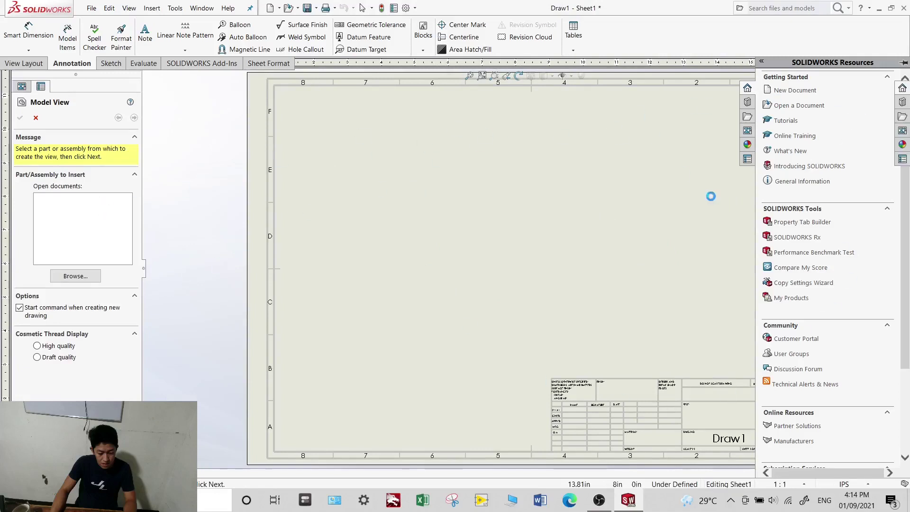
Step: Load cup.SLDPRT into Model View after dismissing the drag-and-drop warning
{"action": "left_click_drag", "start_coordinate": [714, 196], "coordinate": [711, 197]}
{"action": "left_click", "coordinate": [545, 194]}
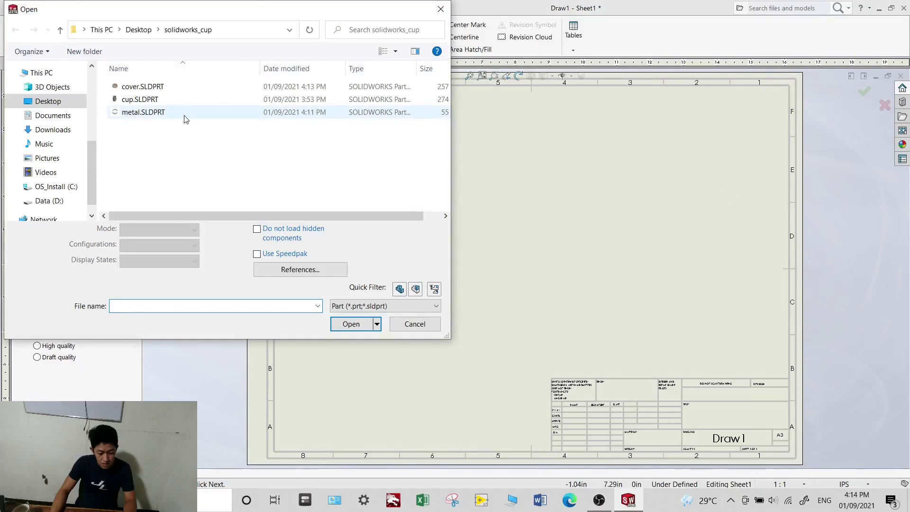
{"action": "left_click", "coordinate": [129, 101]}
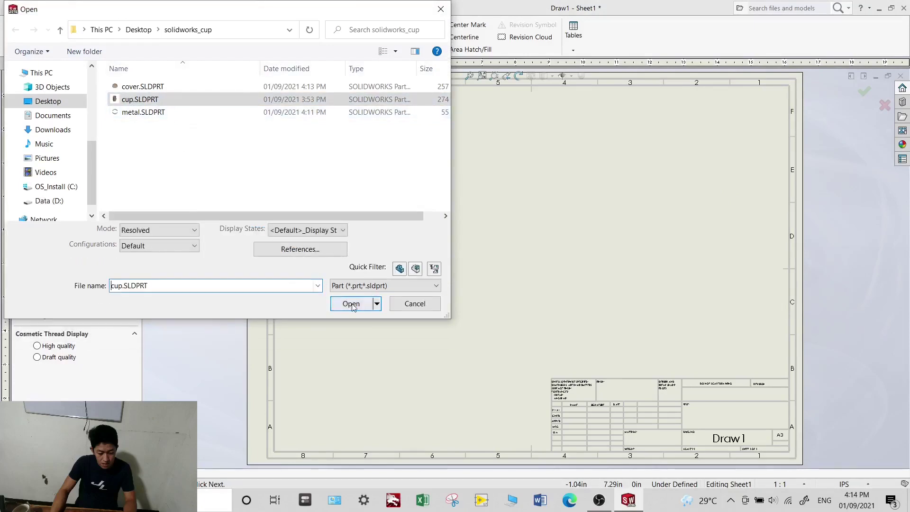
{"action": "left_click", "coordinate": [352, 305]}
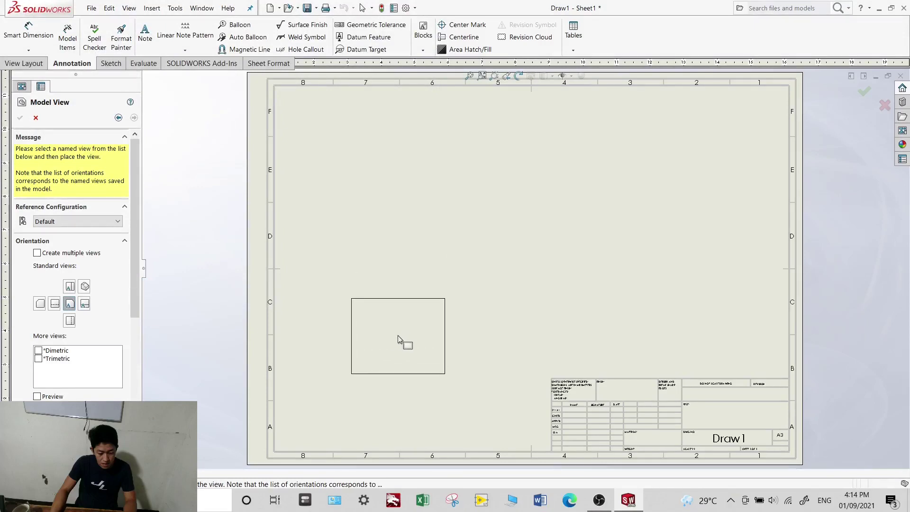
Step: Place the cup's front view plus projected top, right and isometric views on the sheet
{"action": "left_click", "coordinate": [384, 331]}
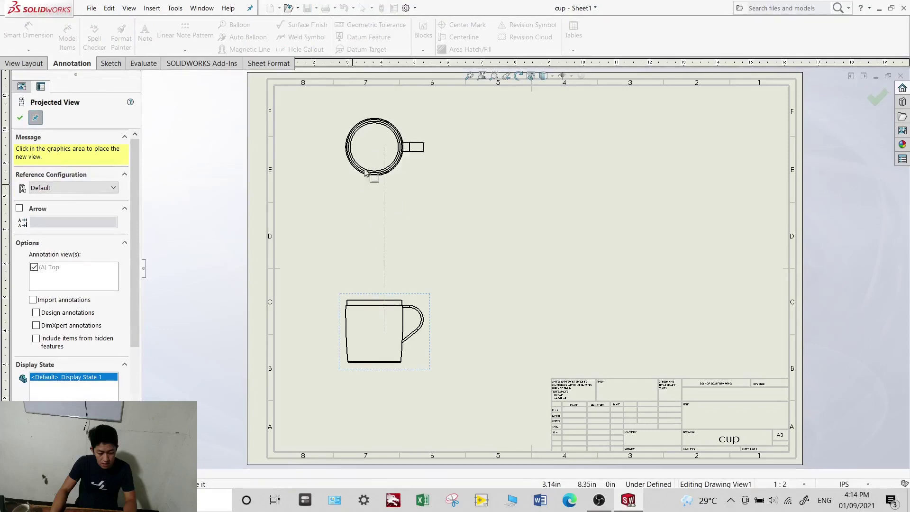
{"action": "left_click", "coordinate": [371, 147]}
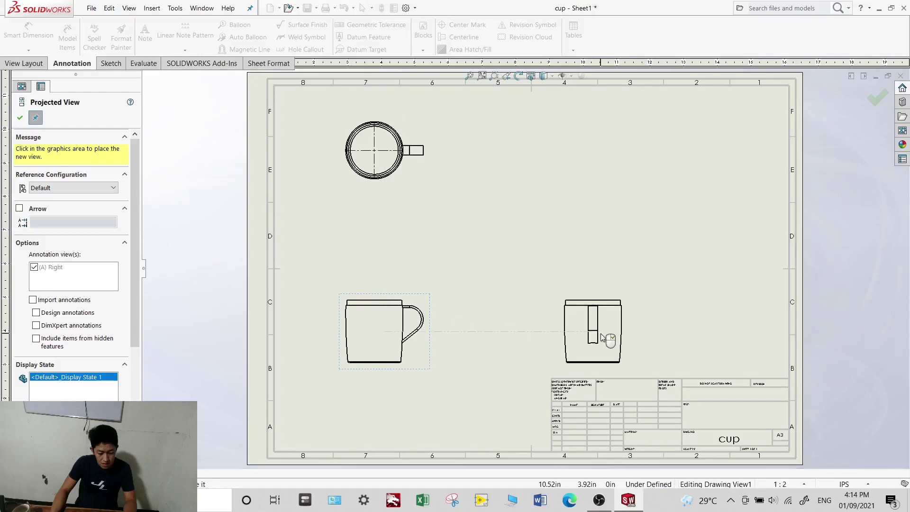
{"action": "left_click", "coordinate": [600, 336]}
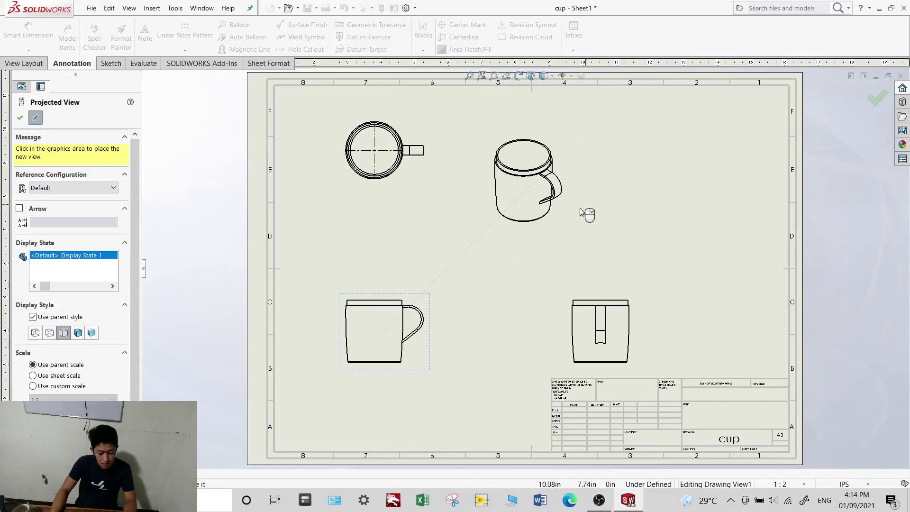
{"action": "left_click", "coordinate": [579, 208]}
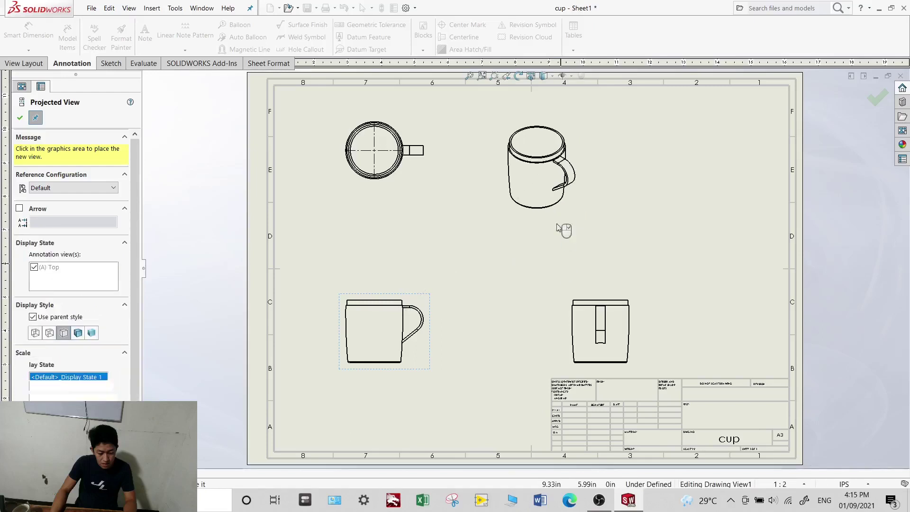
{"action": "left_click", "coordinate": [557, 303]}
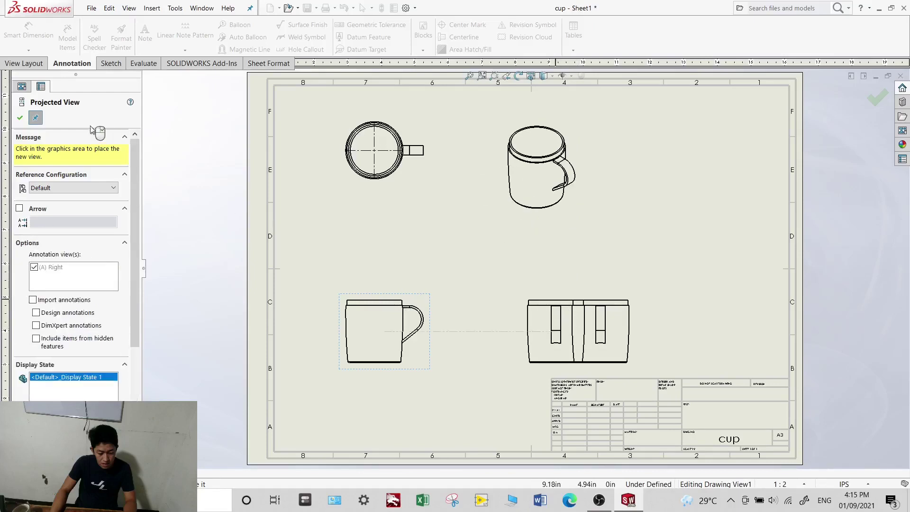
{"action": "left_click", "coordinate": [20, 117]}
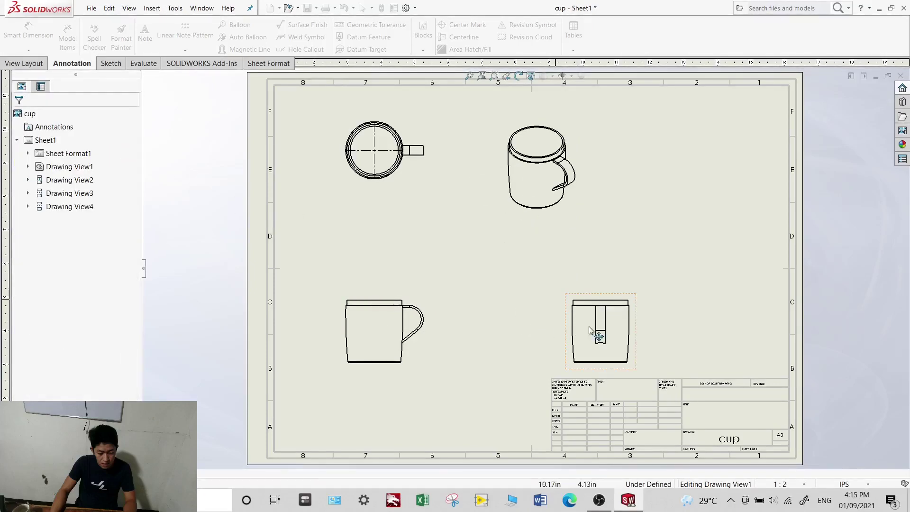
Step: Move the right view left beside the front view and select the isometric view
{"action": "left_click", "coordinate": [555, 328]}
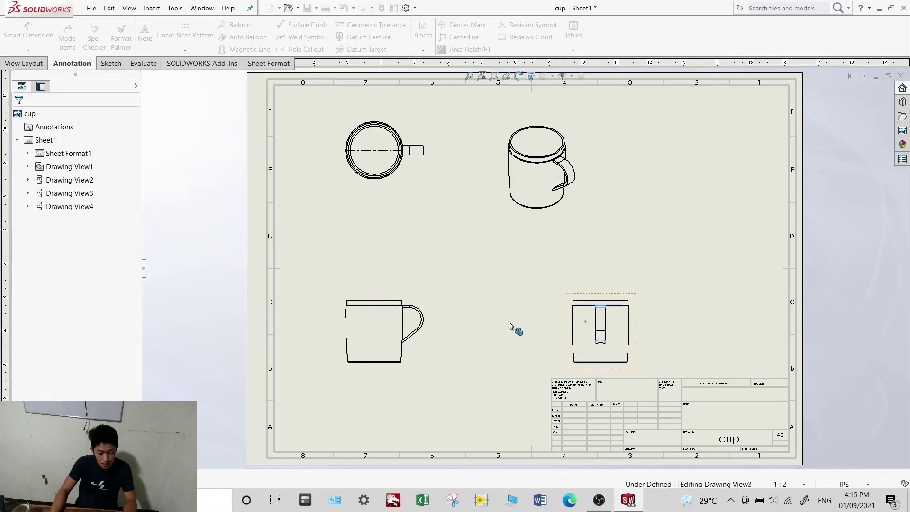
{"action": "left_click", "coordinate": [479, 330]}
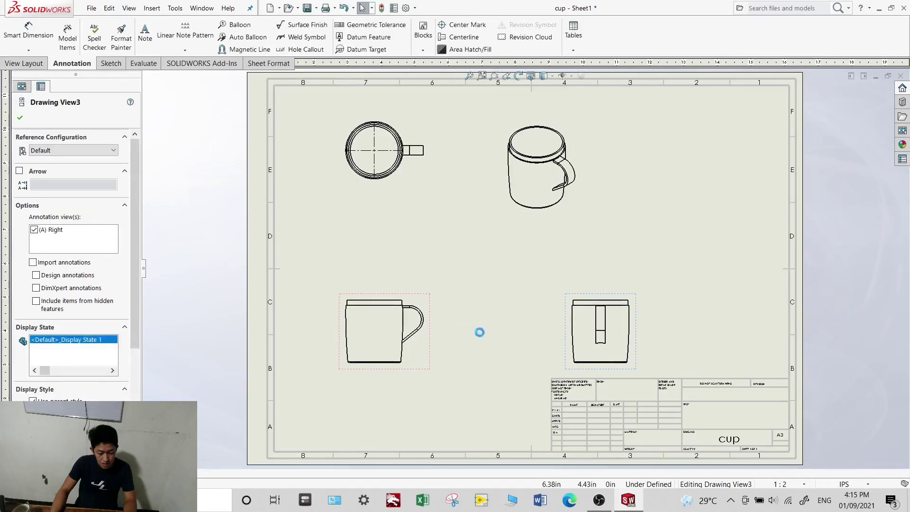
{"action": "key", "text": "Escape"}
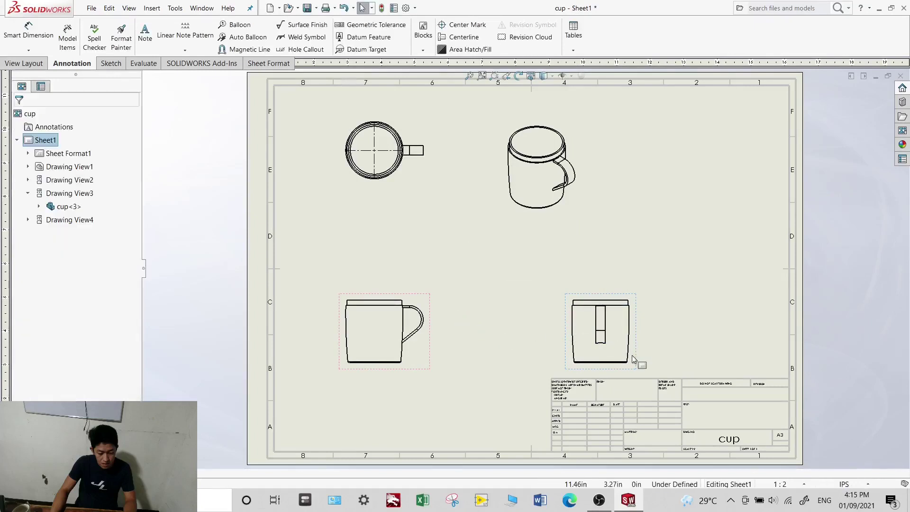
{"action": "left_click_drag", "start_coordinate": [635, 355], "coordinate": [545, 356]}
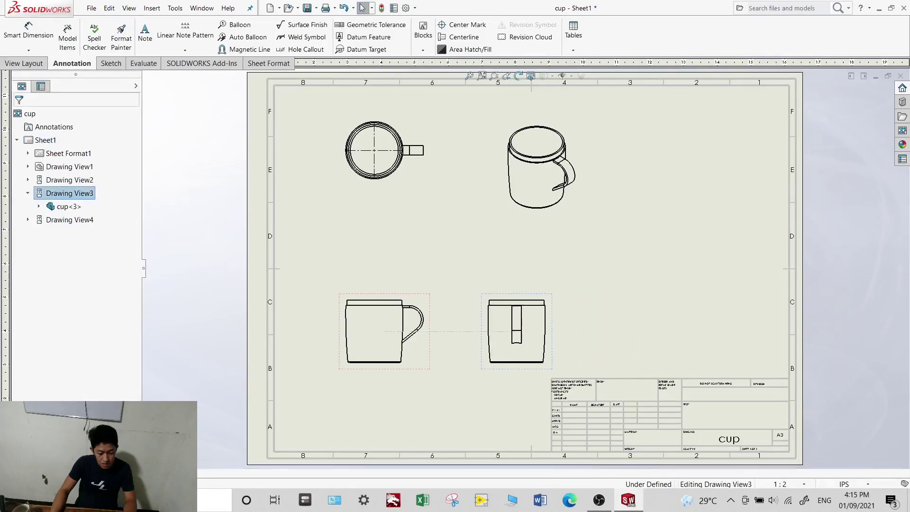
{"action": "left_click", "coordinate": [541, 168]}
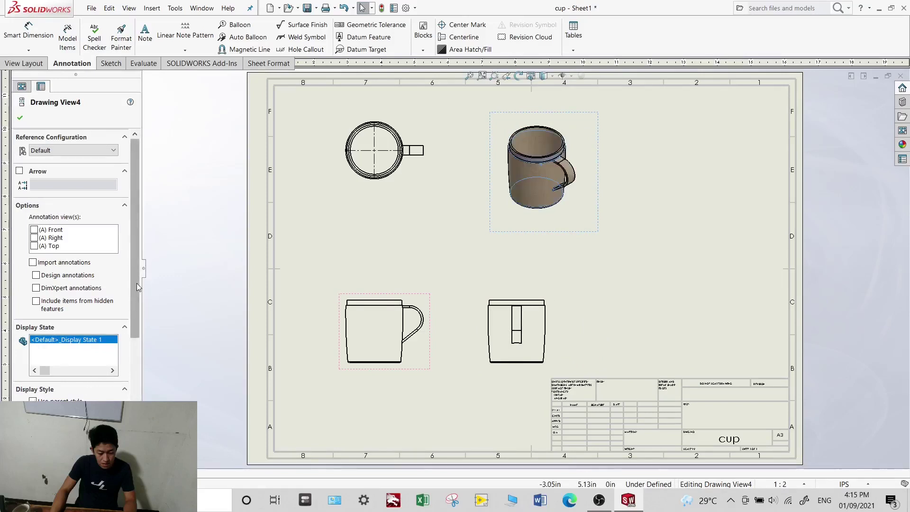
Step: Set the isometric view scale to 1:1 and move it to the sheet's upper right
{"action": "scroll", "coordinate": [137, 319], "scroll_direction": "down", "scroll_amount": 1}
{"action": "scroll", "coordinate": [137, 318], "scroll_direction": "down", "scroll_amount": 2}
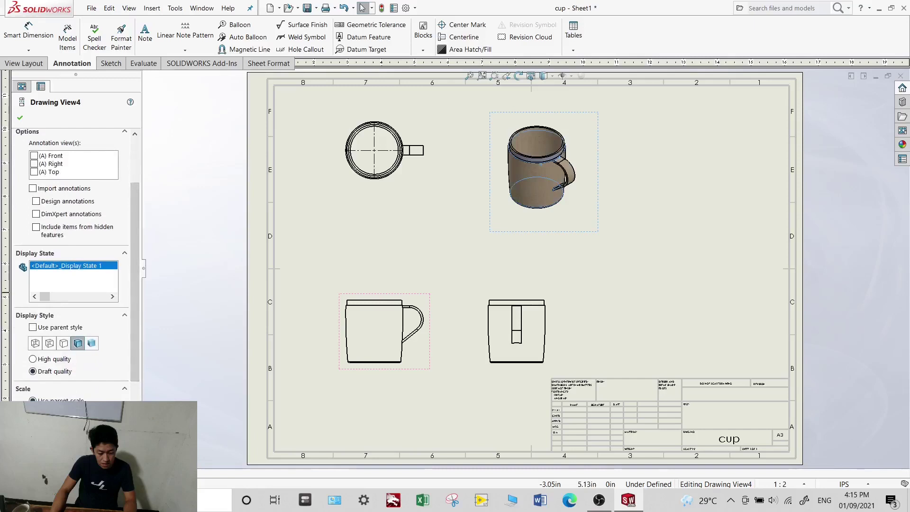
{"action": "left_click", "coordinate": [67, 422]}
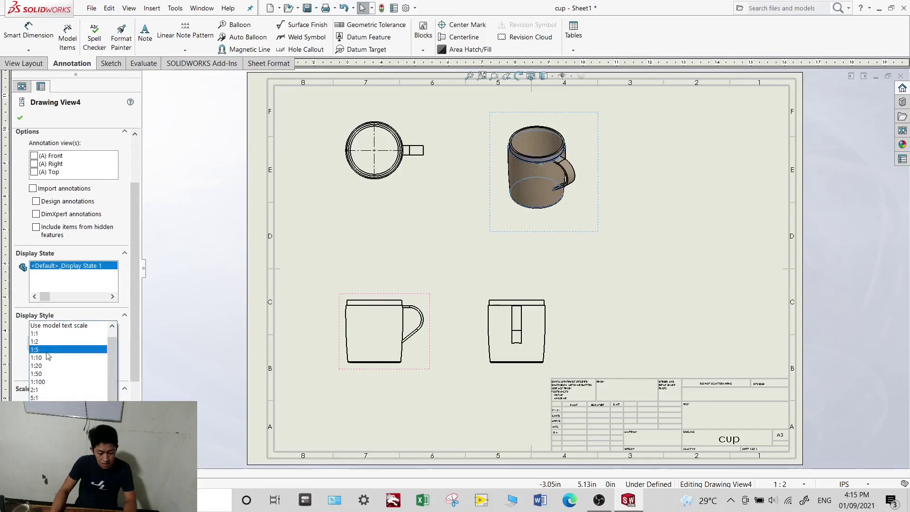
{"action": "left_click", "coordinate": [47, 351]}
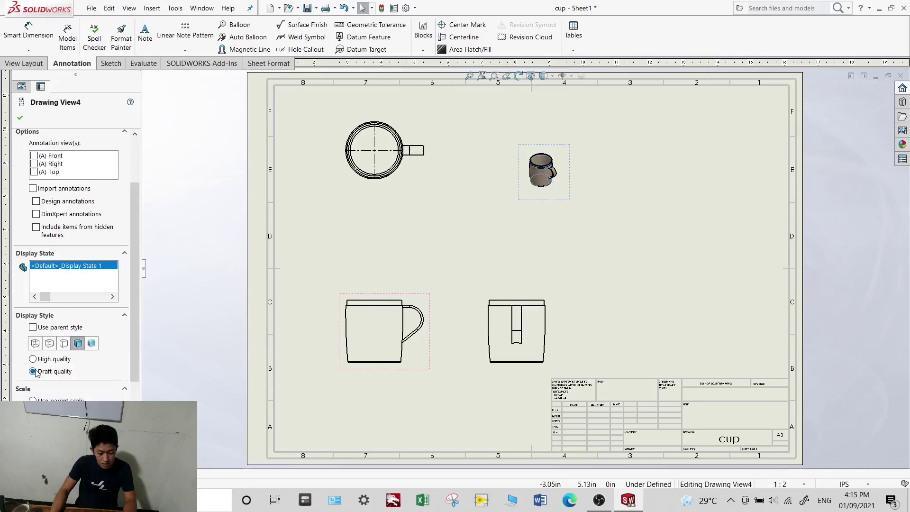
{"action": "left_click", "coordinate": [67, 421]}
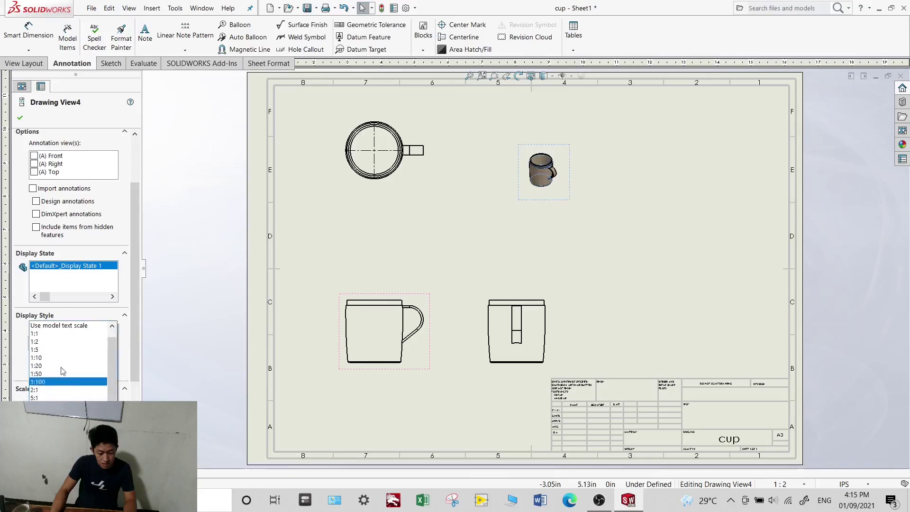
{"action": "left_click", "coordinate": [49, 335]}
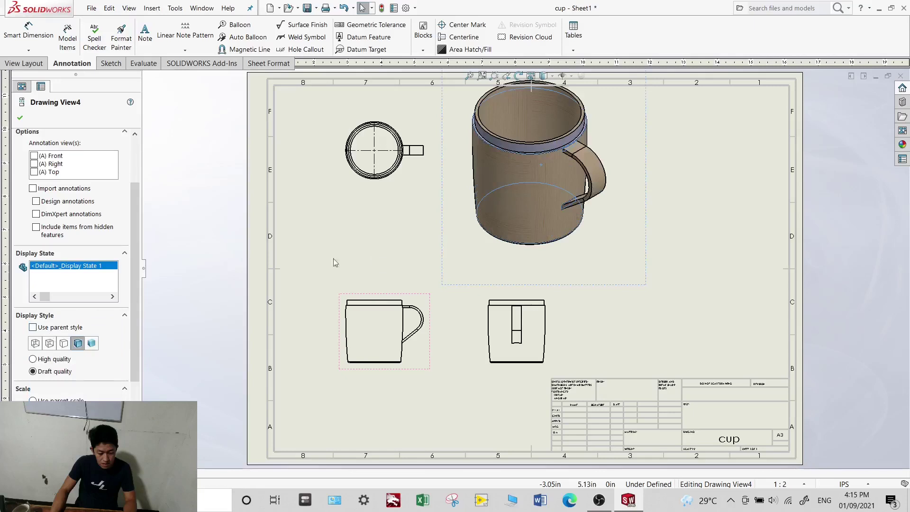
{"action": "left_click", "coordinate": [595, 241]}
{"action": "mouse_move", "coordinate": [502, 284]}
{"action": "left_mouse_down"}
{"action": "mouse_move", "coordinate": [497, 317]}
{"action": "mouse_move", "coordinate": [643, 331]}
{"action": "mouse_move", "coordinate": [636, 321]}
{"action": "left_mouse_up"}
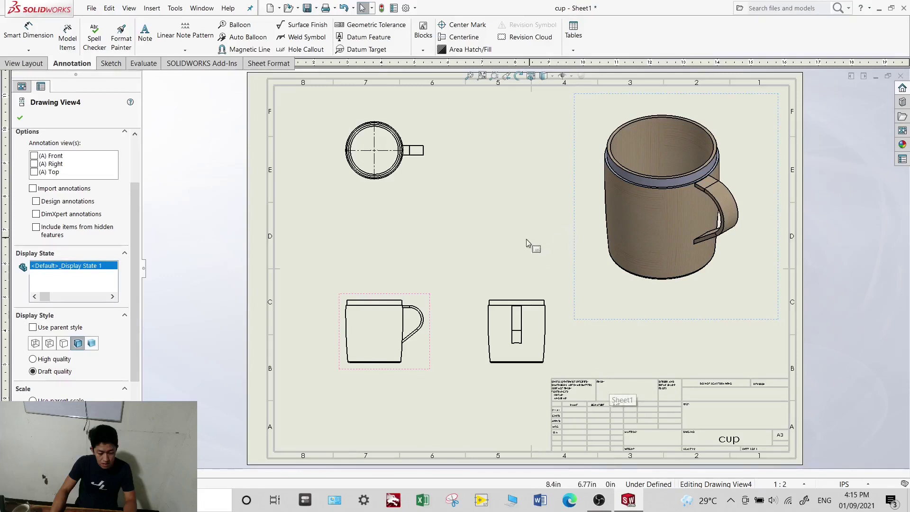
{"action": "left_click", "coordinate": [450, 254]}
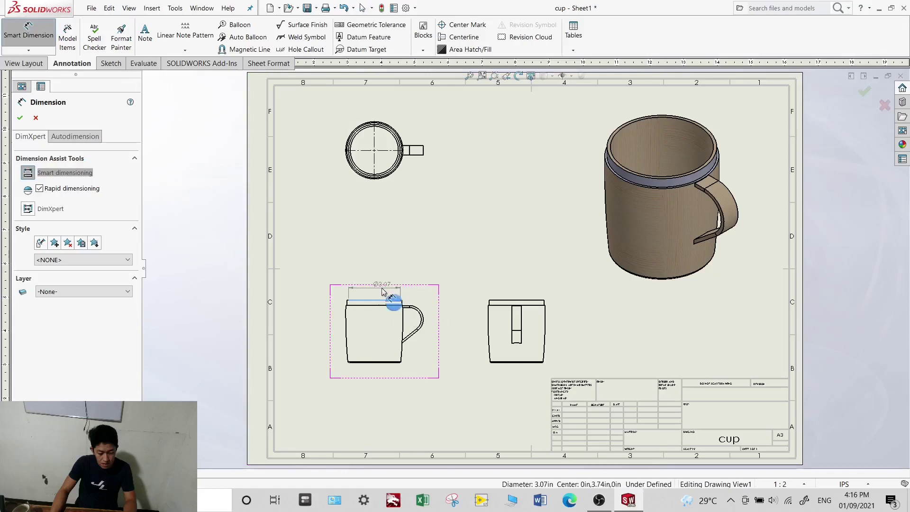
Step: Add the Ø3.07 rim diameter, 3.74 right-view height and 0.59 top-view handle dimensions
{"action": "left_click", "coordinate": [384, 291]}
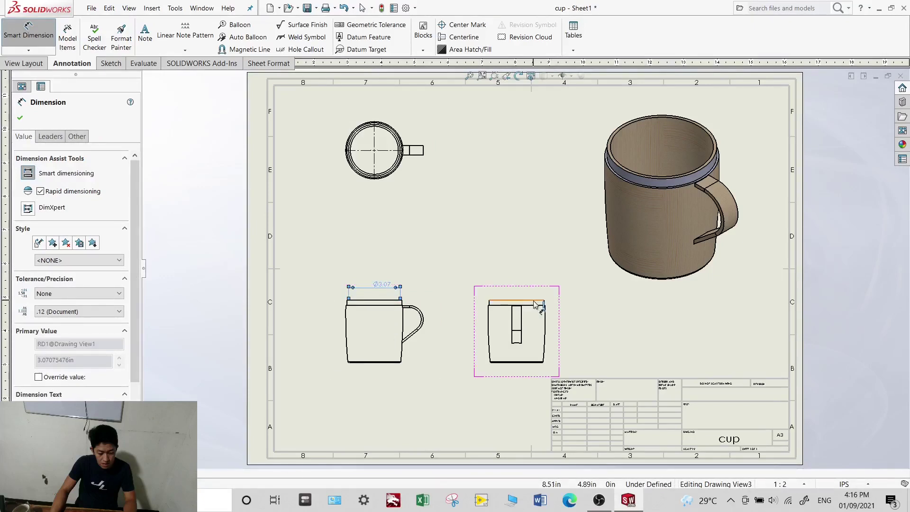
{"action": "left_click", "coordinate": [534, 301]}
{"action": "left_click", "coordinate": [531, 365]}
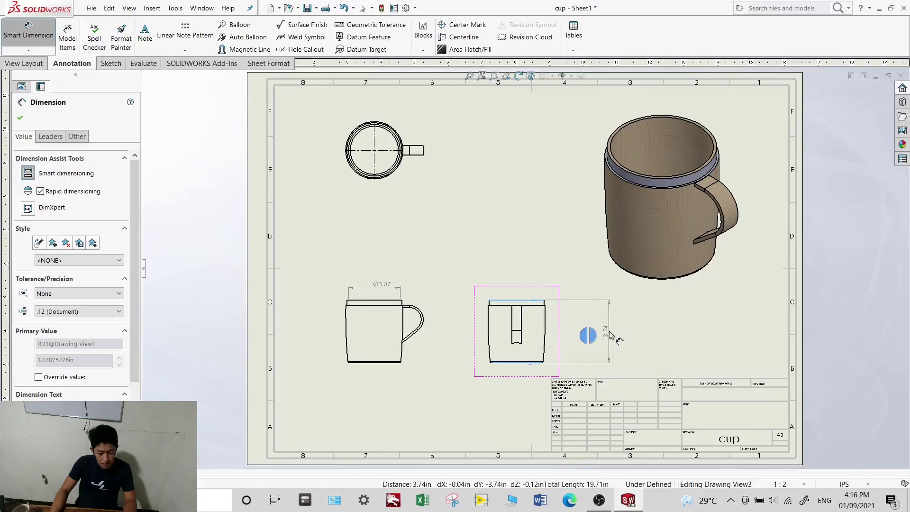
{"action": "left_click", "coordinate": [605, 337]}
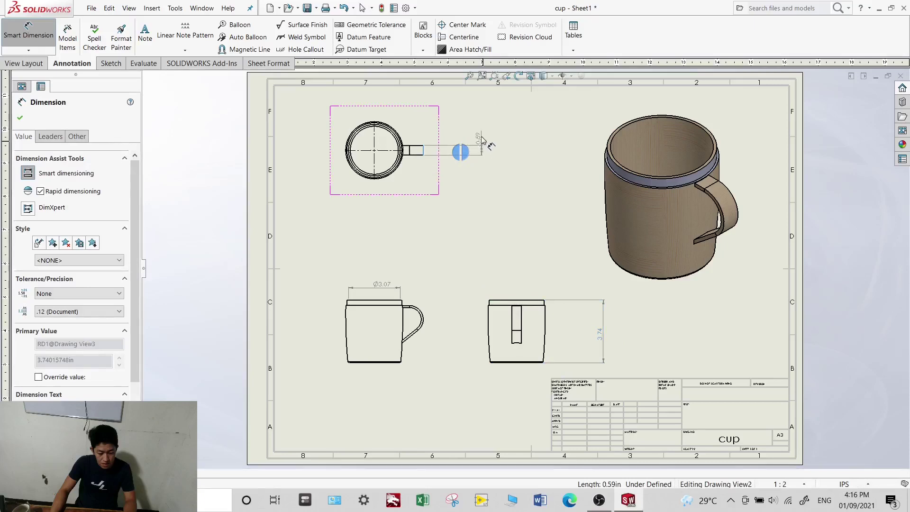
{"action": "left_click", "coordinate": [457, 135]}
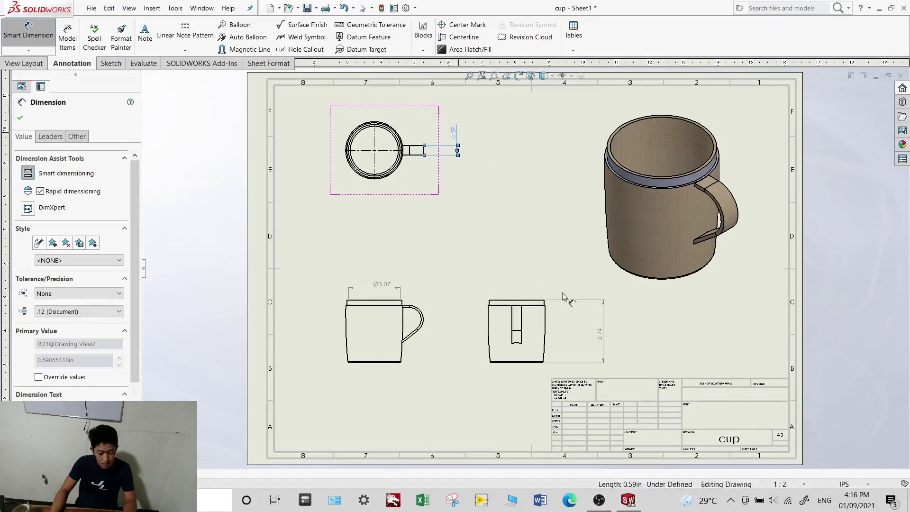
{"action": "key", "text": "Escape"}
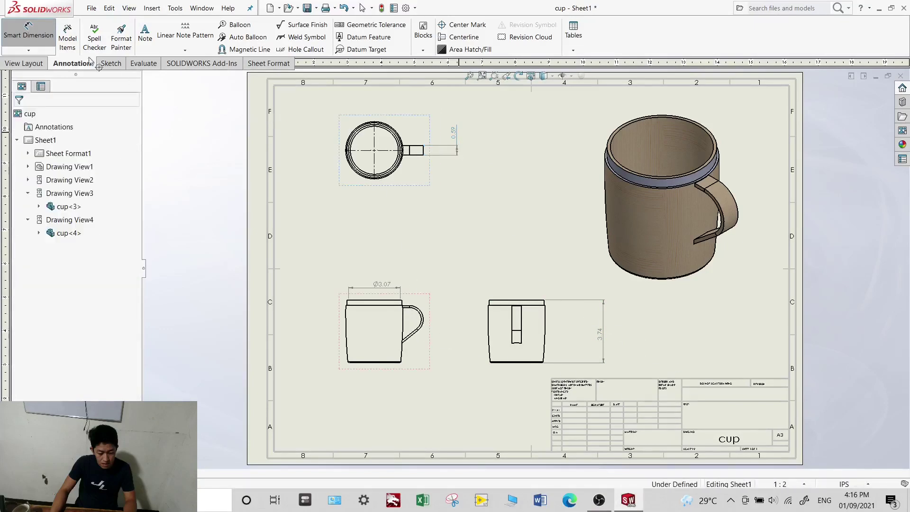
{"action": "key", "text": "Escape"}
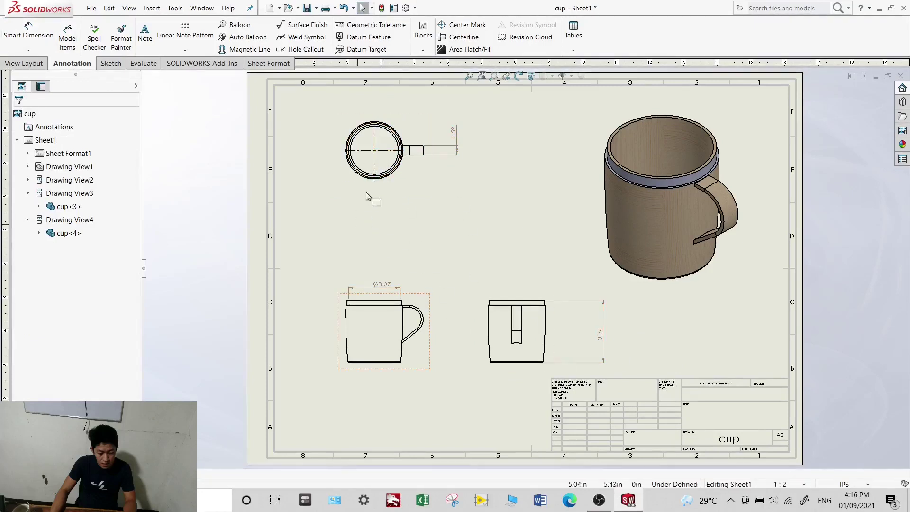
Step: Save the drawing as cup.SLDDRW in the solidworks_cup folder and close it
{"action": "left_click", "coordinate": [92, 9]}
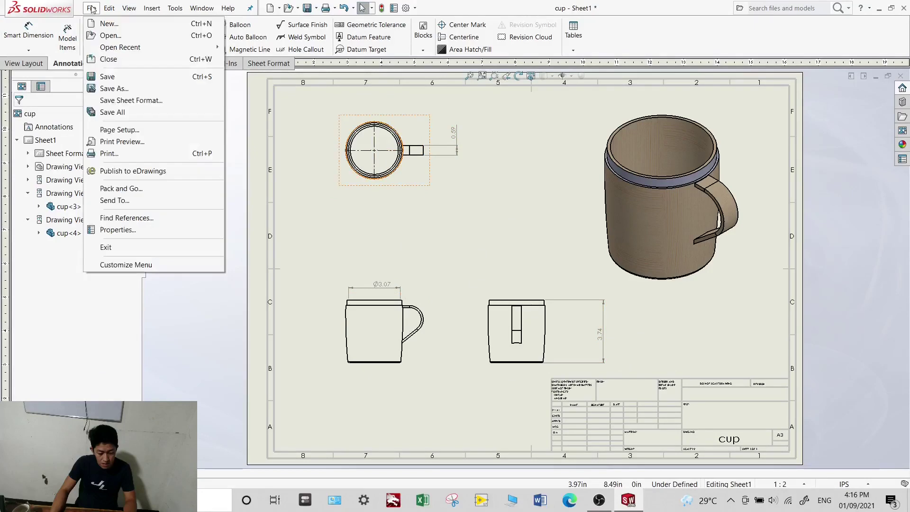
{"action": "left_click", "coordinate": [108, 76]}
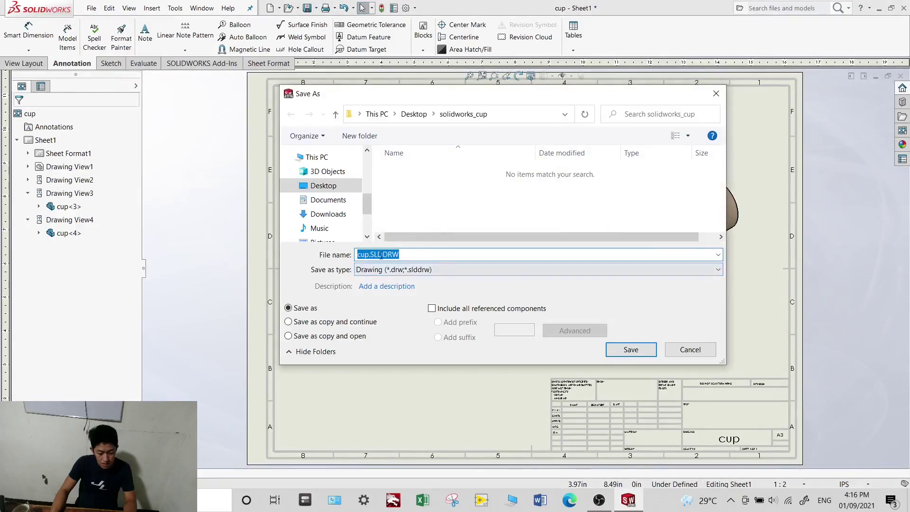
{"action": "left_click", "coordinate": [619, 352]}
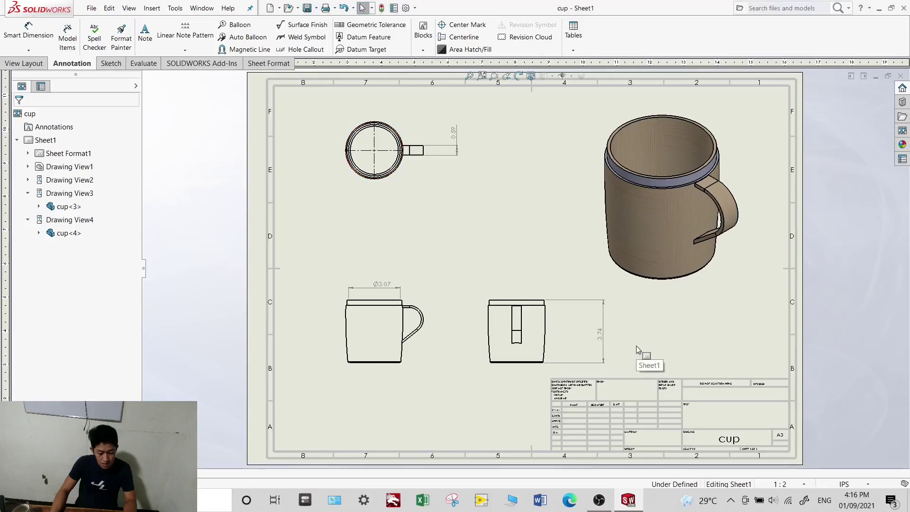
{"action": "left_click", "coordinate": [900, 76]}
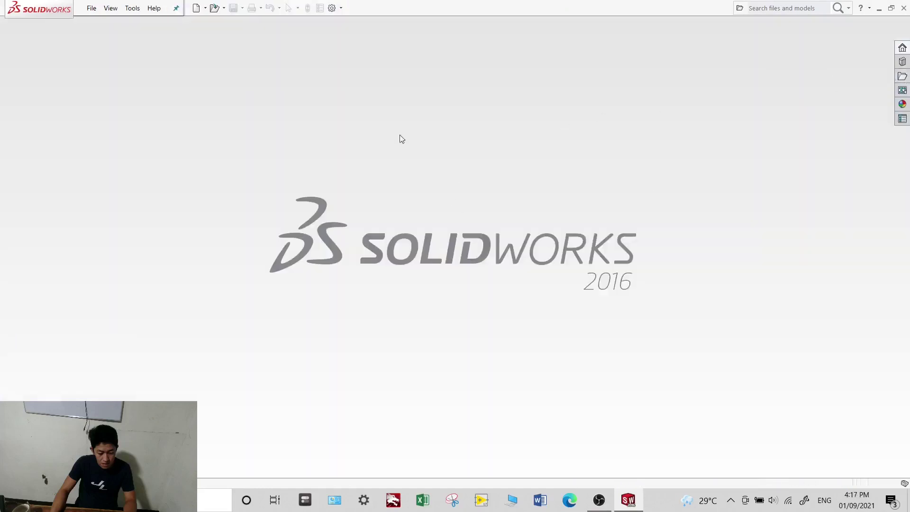
Step: Open the recent mug.SLDASM assembly and show the SOLIDWORKS Resources panel
{"action": "left_click", "coordinate": [93, 10]}
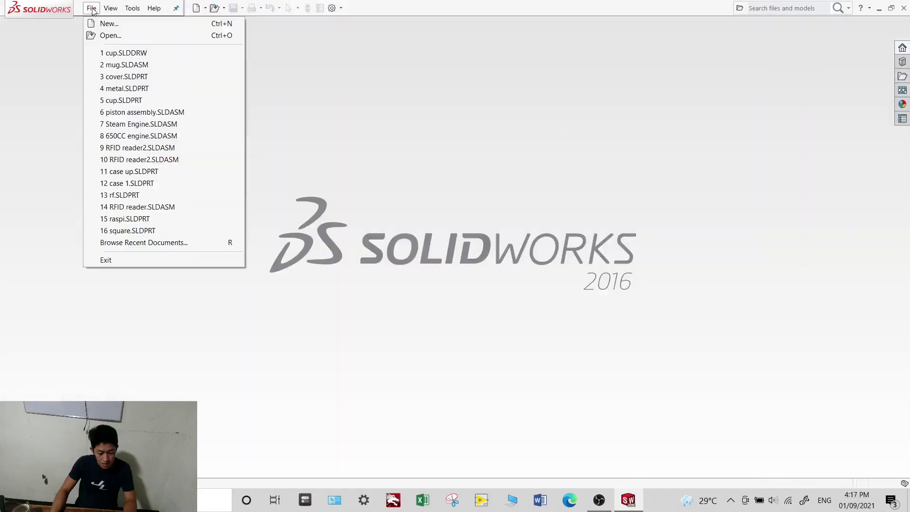
{"action": "left_click", "coordinate": [119, 65]}
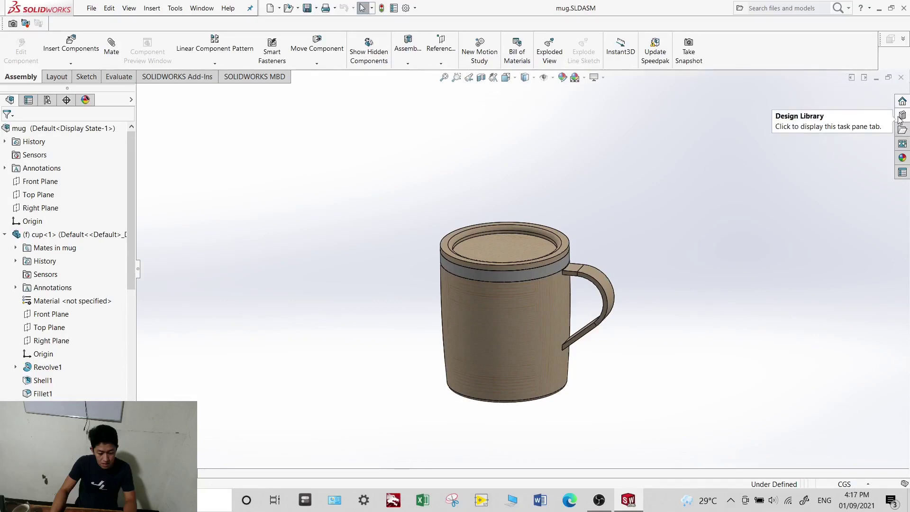
{"action": "left_click", "coordinate": [904, 105]}
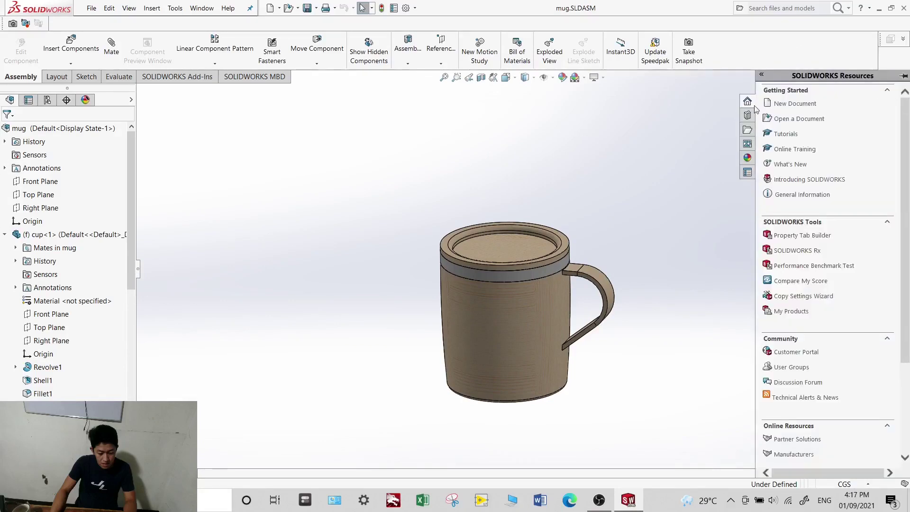
{"action": "left_click", "coordinate": [786, 136]}
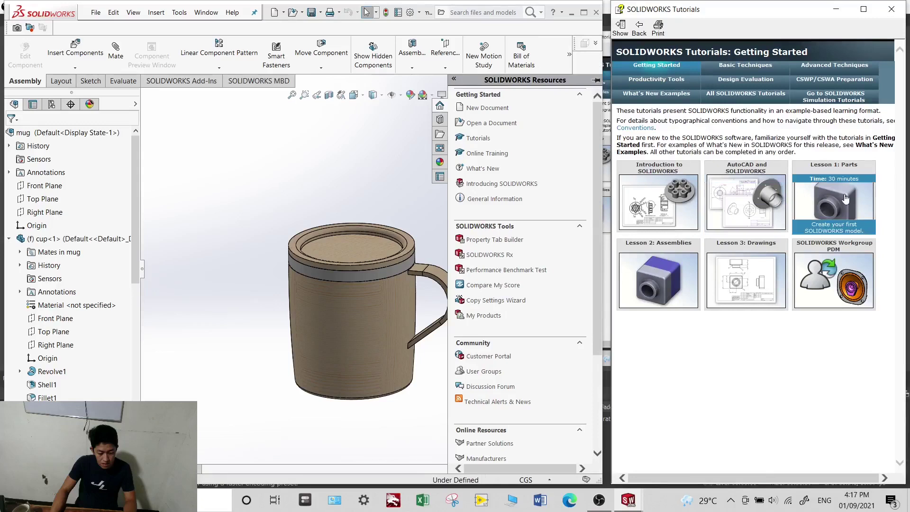
{"action": "mouse_move", "coordinate": [745, 281]}
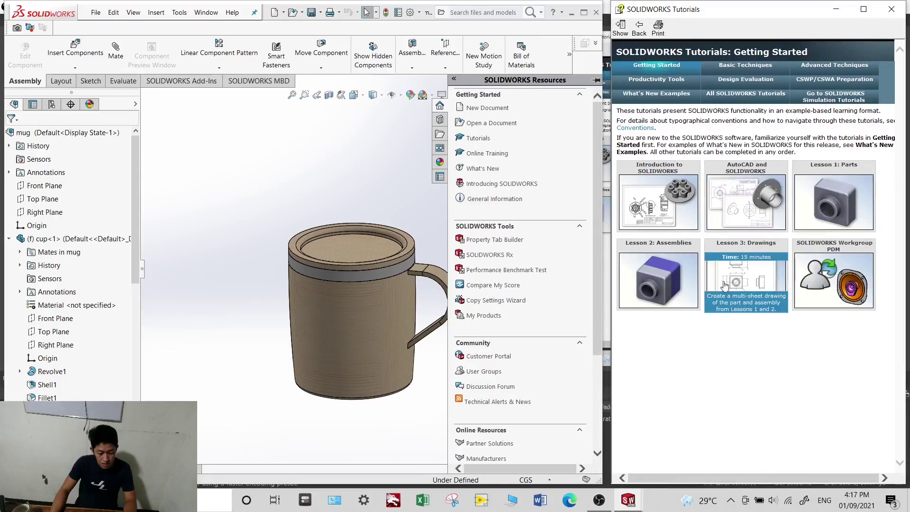
{"action": "left_click", "coordinate": [753, 67]}
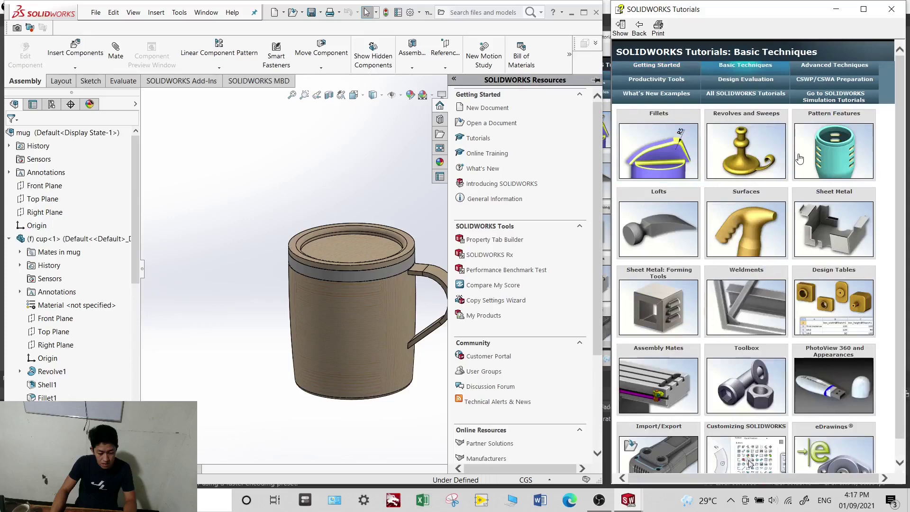
{"action": "key", "text": "alt+Left"}
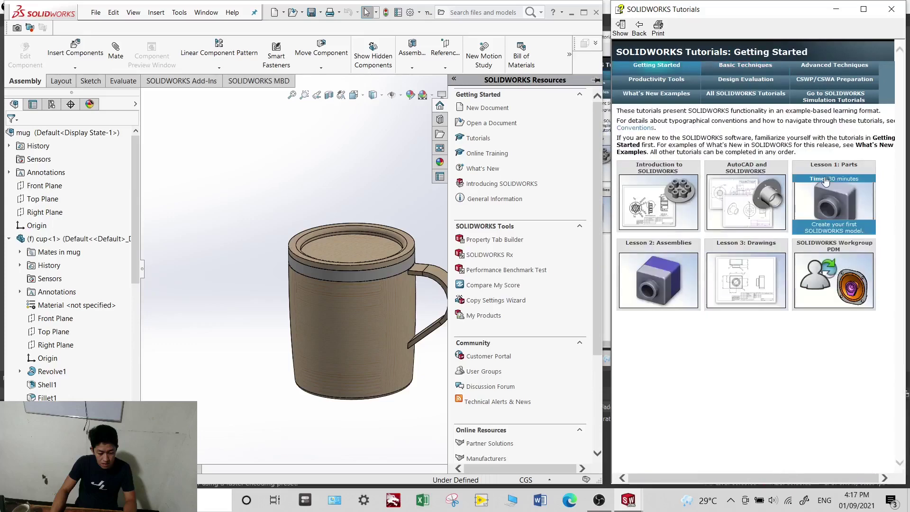
{"action": "left_click", "coordinate": [825, 181]}
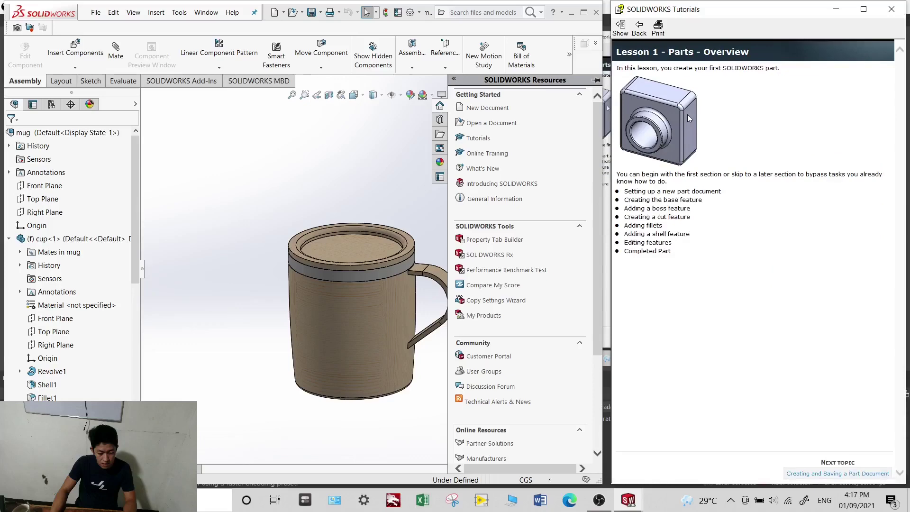
{"action": "key", "text": "alt+F4"}
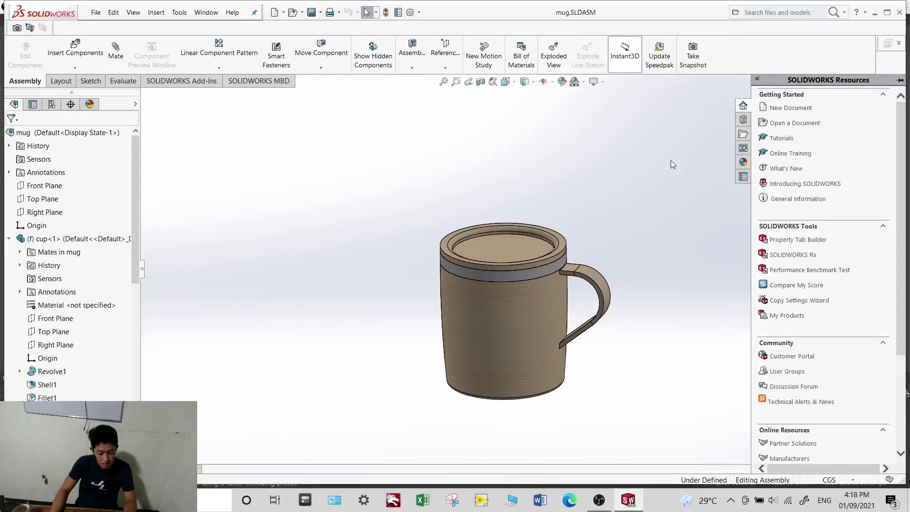
{"action": "left_click", "coordinate": [599, 500]}
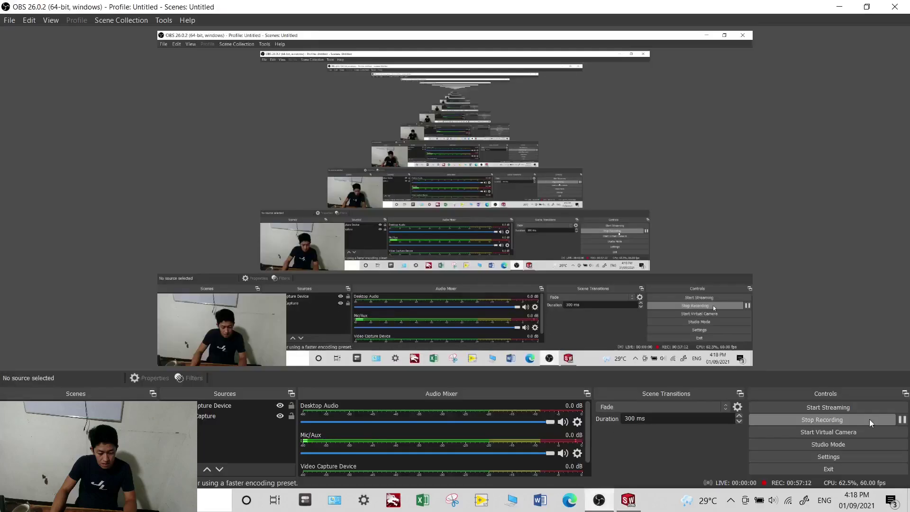